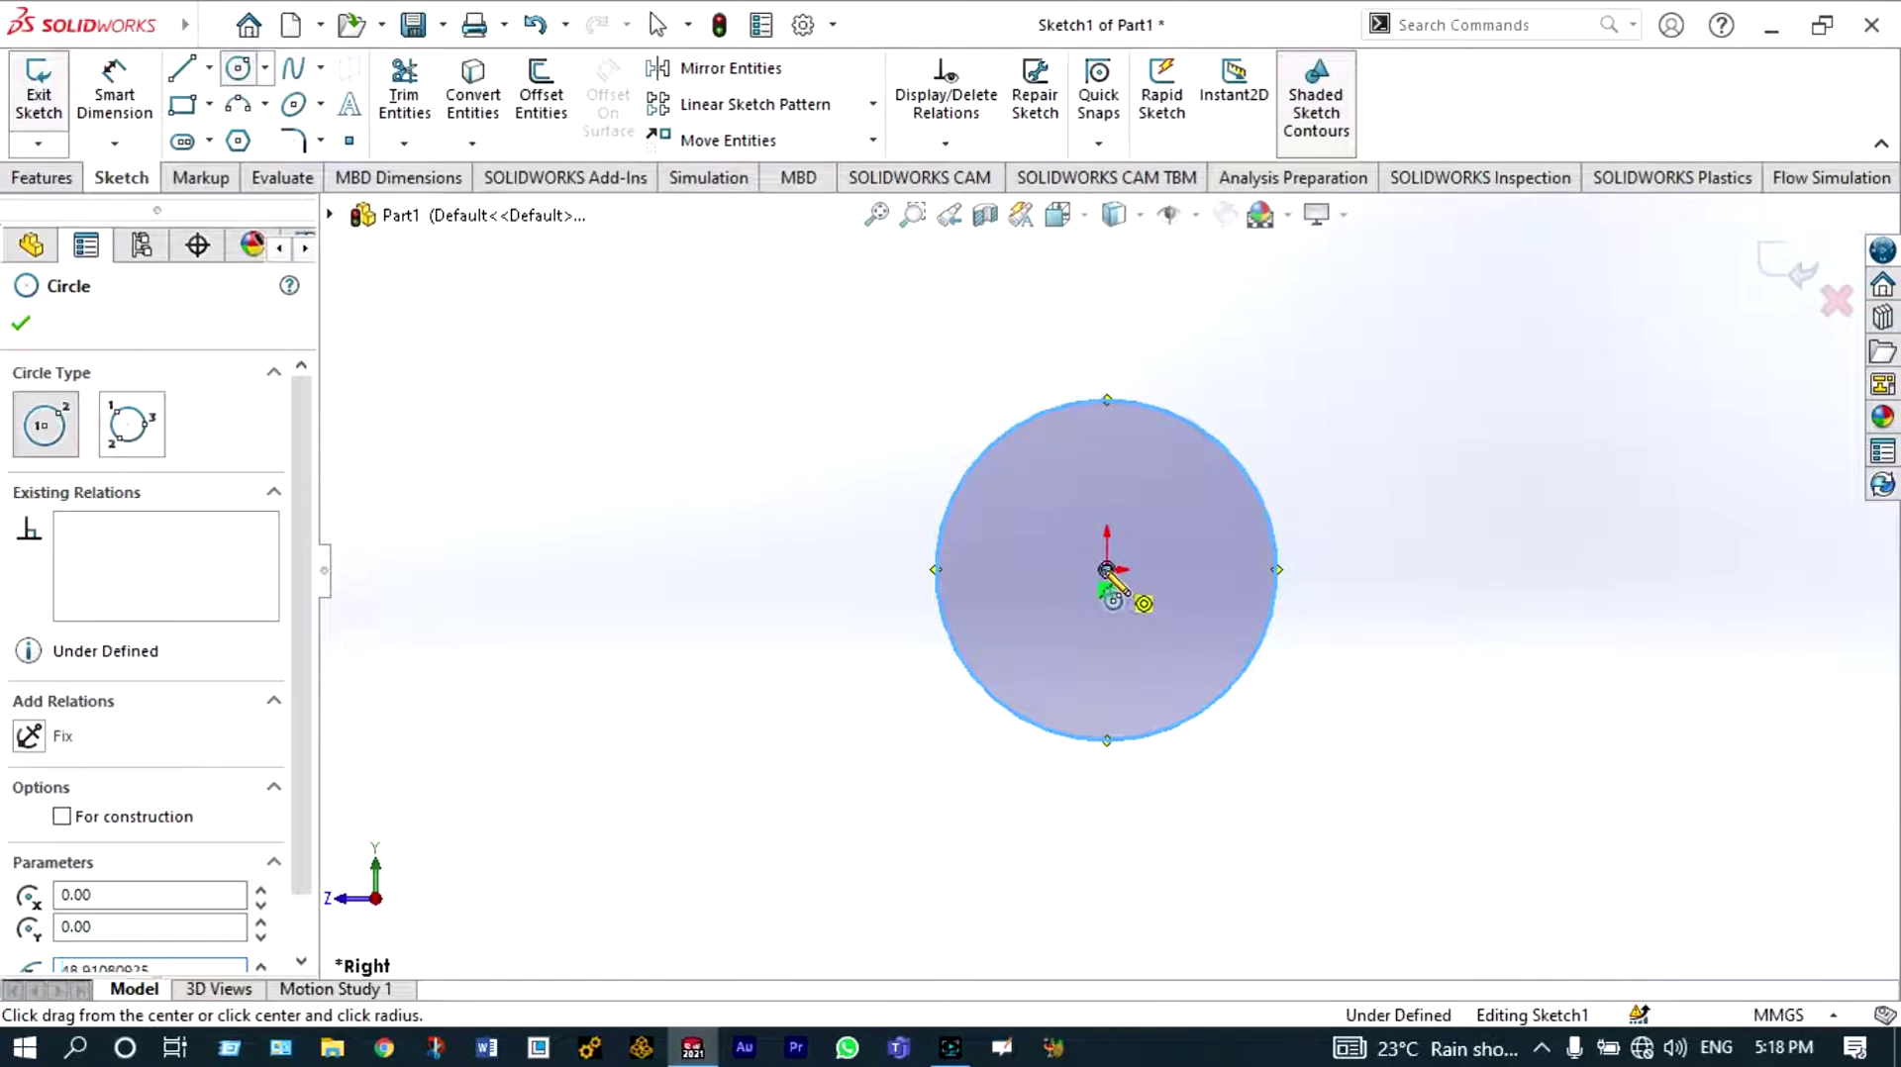
# Sketch a second circle of about 38 mm radius inside the existing circle, centred on the origin
pyautogui.click(1103, 567)
pyautogui.click(994, 635)
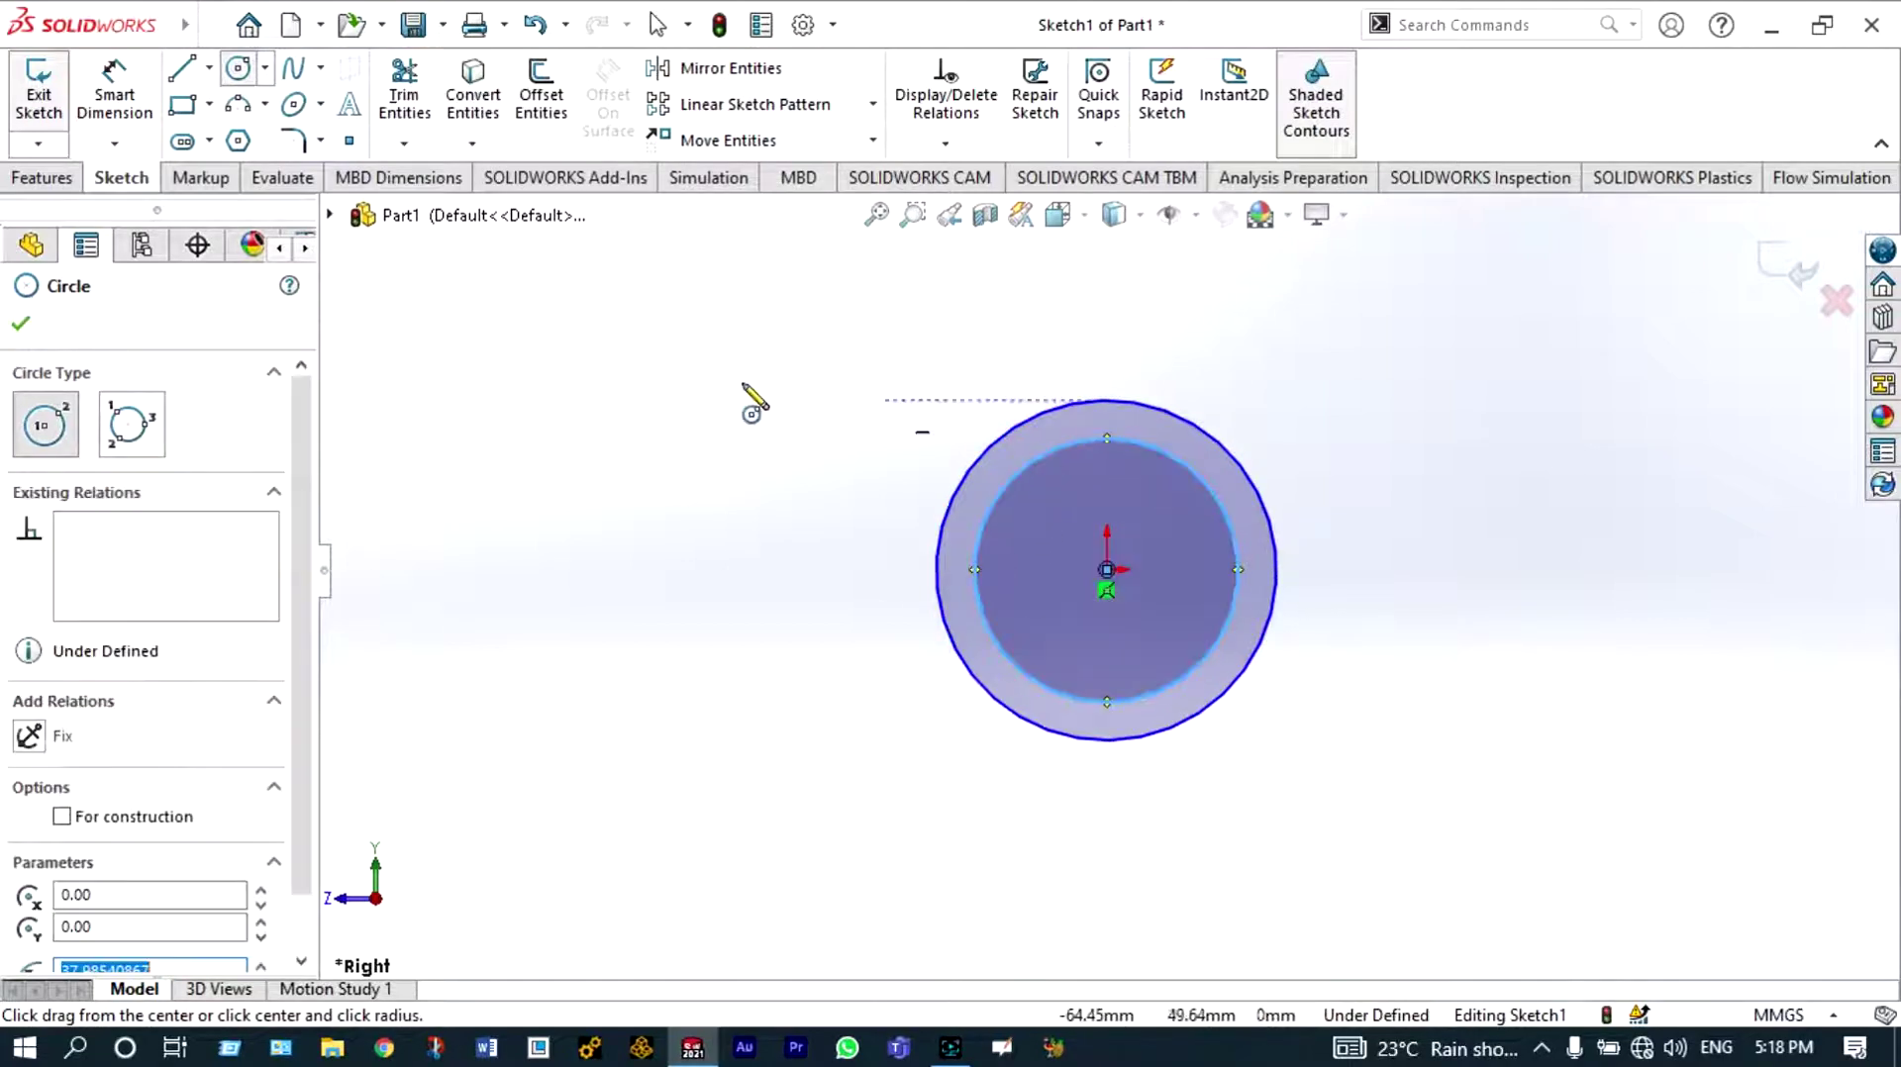
pyautogui.press('Escape')
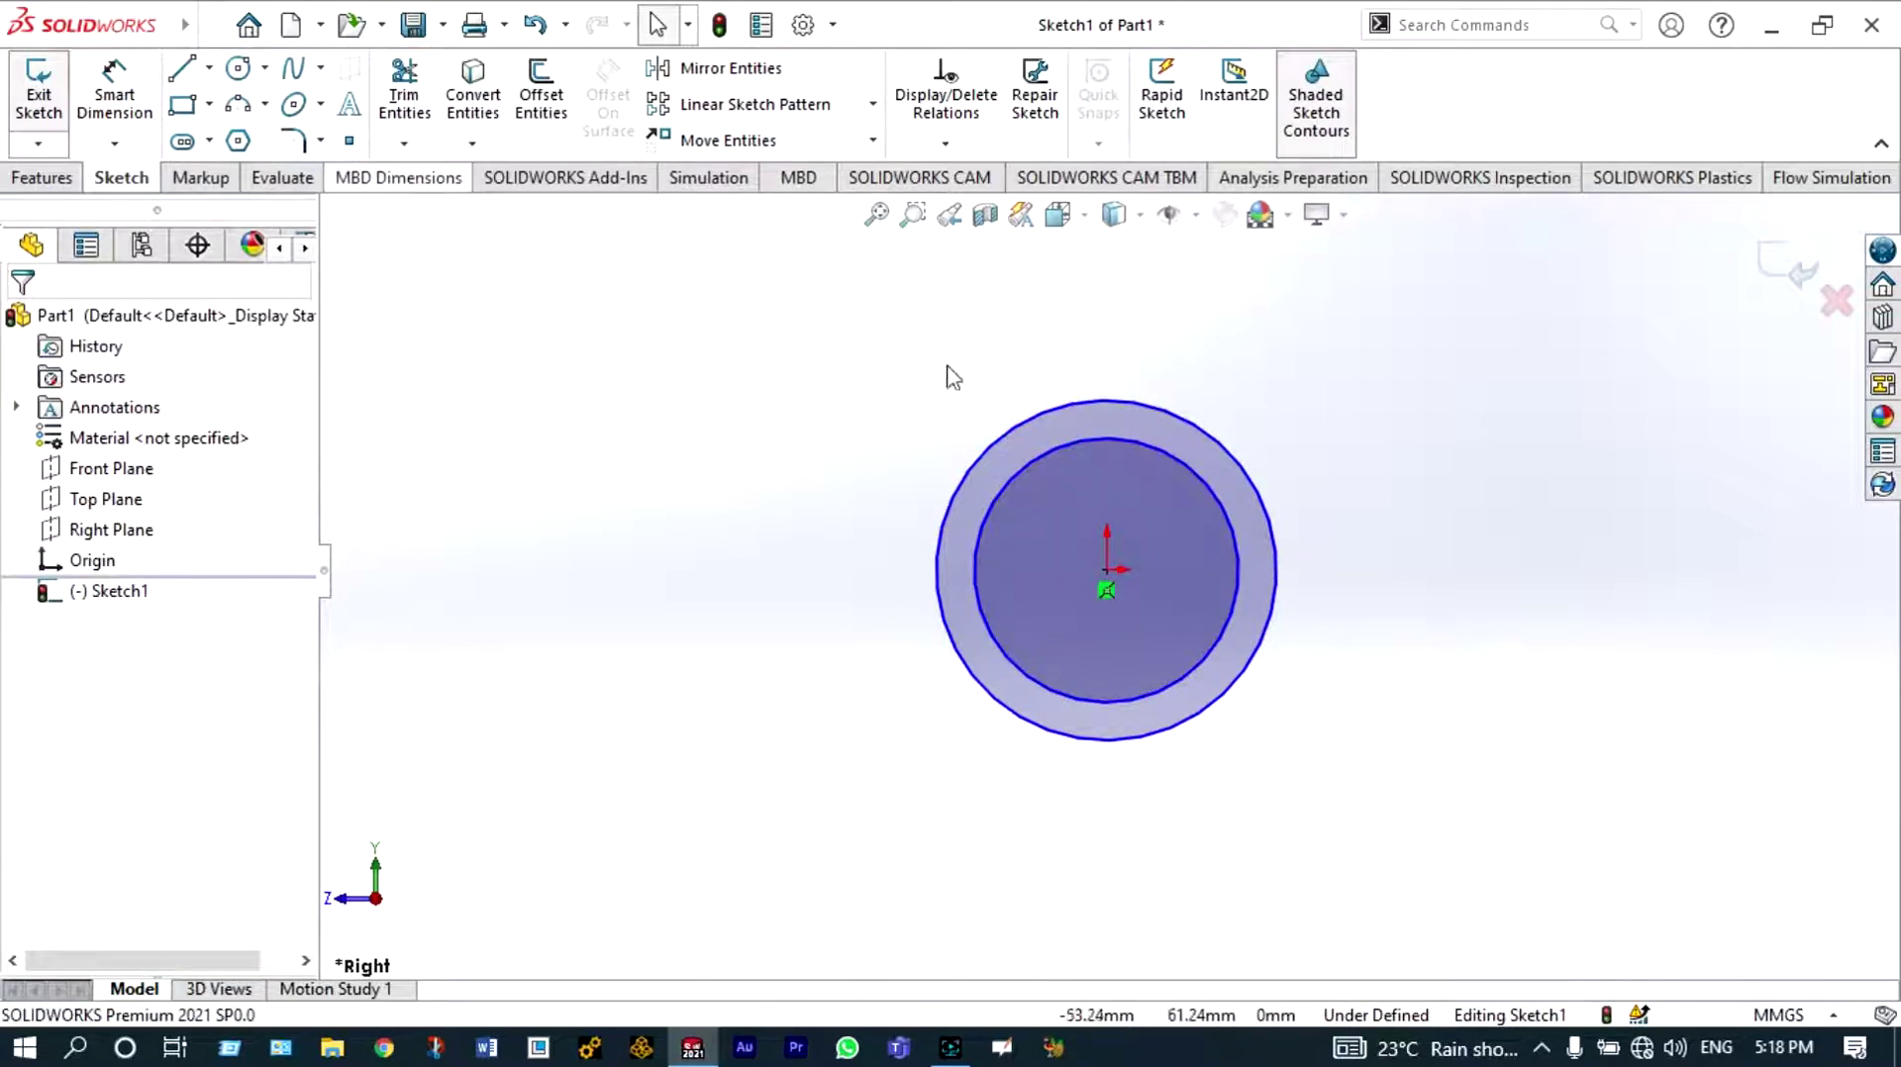
pyautogui.click(1180, 425)
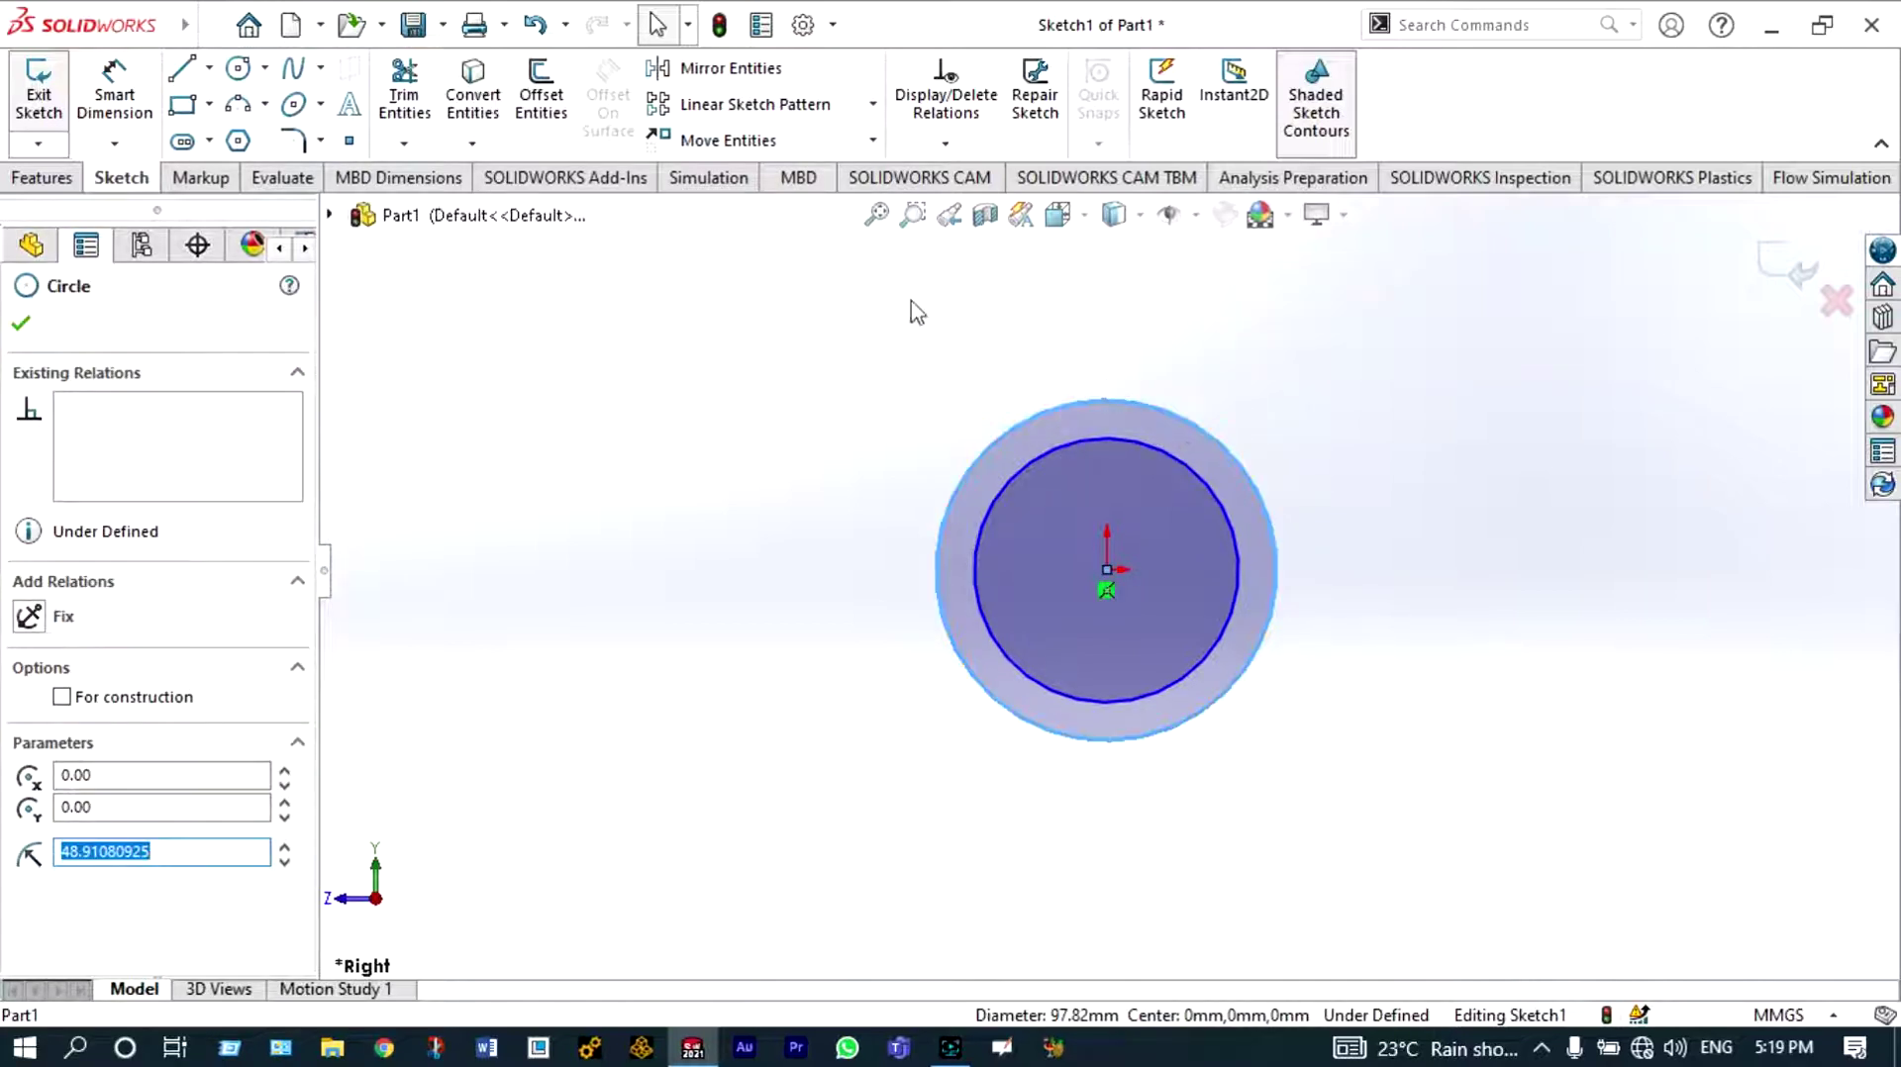
pyautogui.press('Escape')
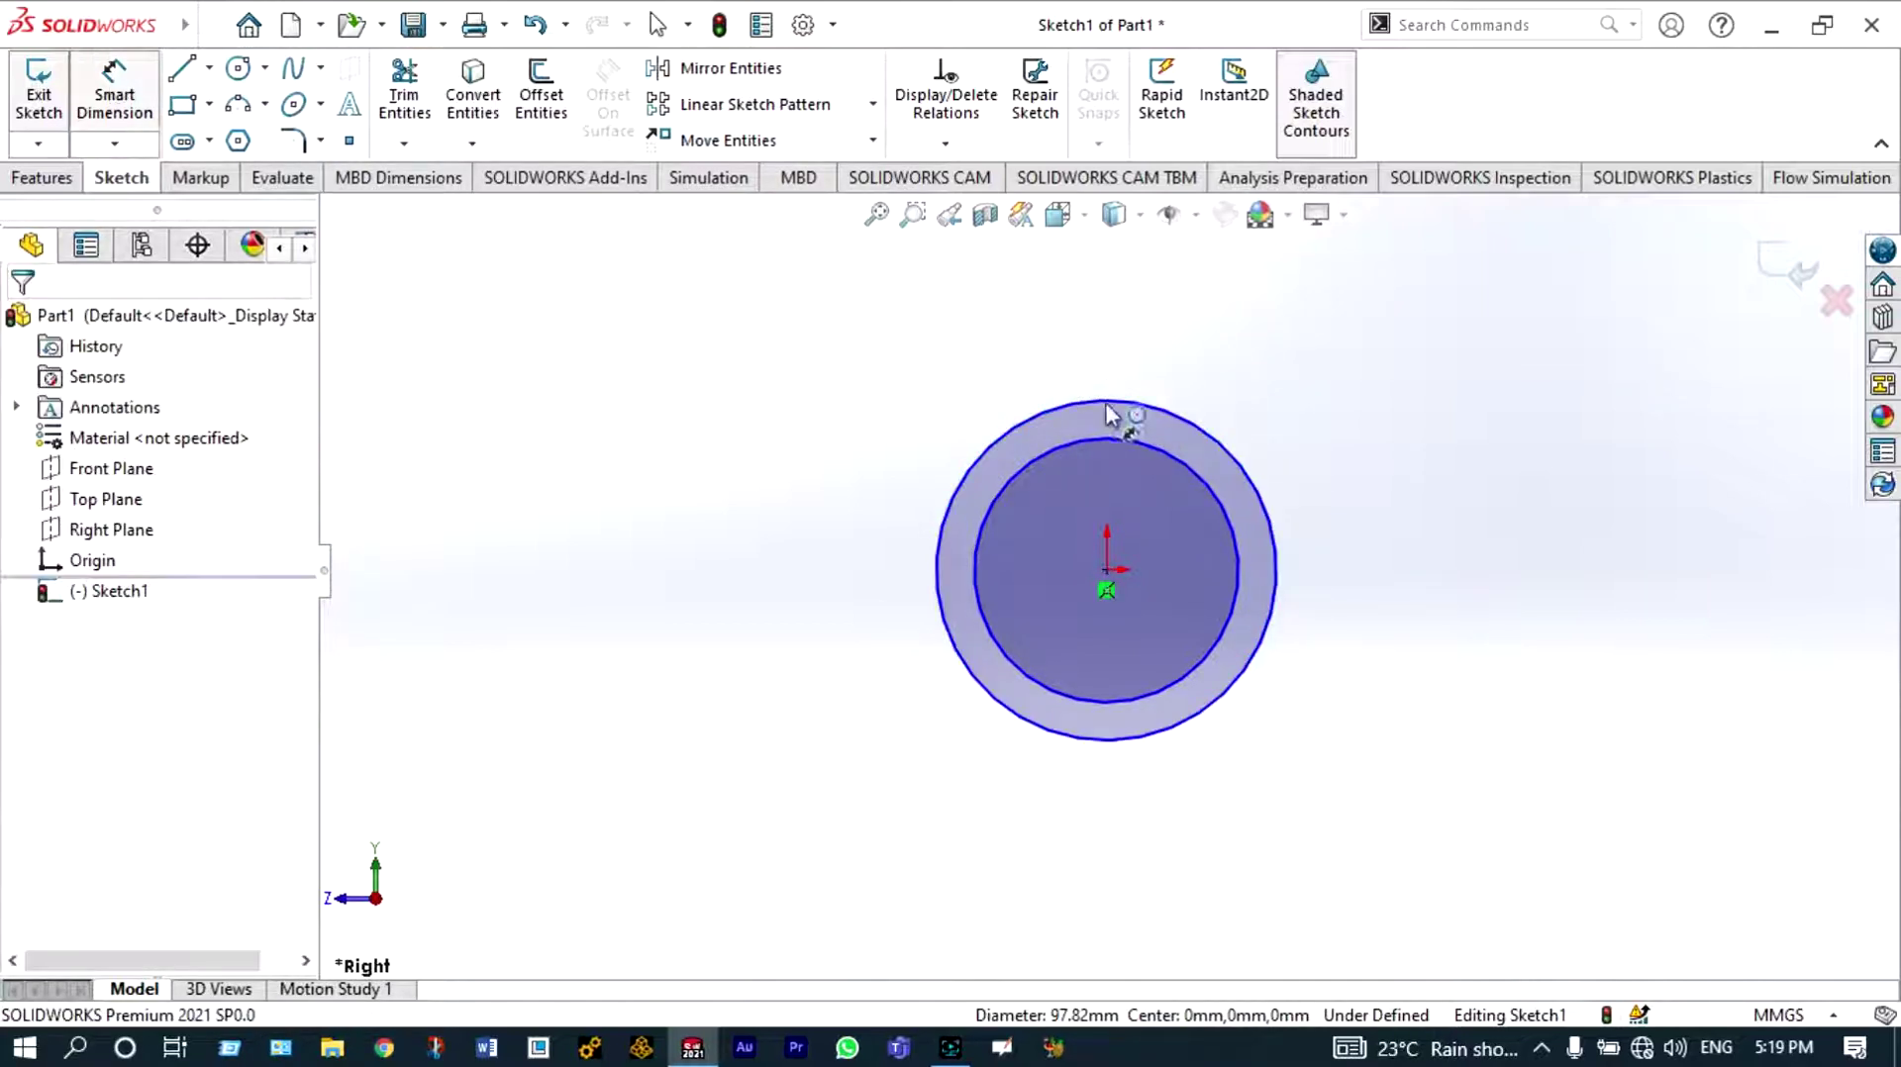
# Dimension the outer circle's diameter to 60 mm and the inner circle's diameter to 50 mm
pyautogui.click(1203, 475)
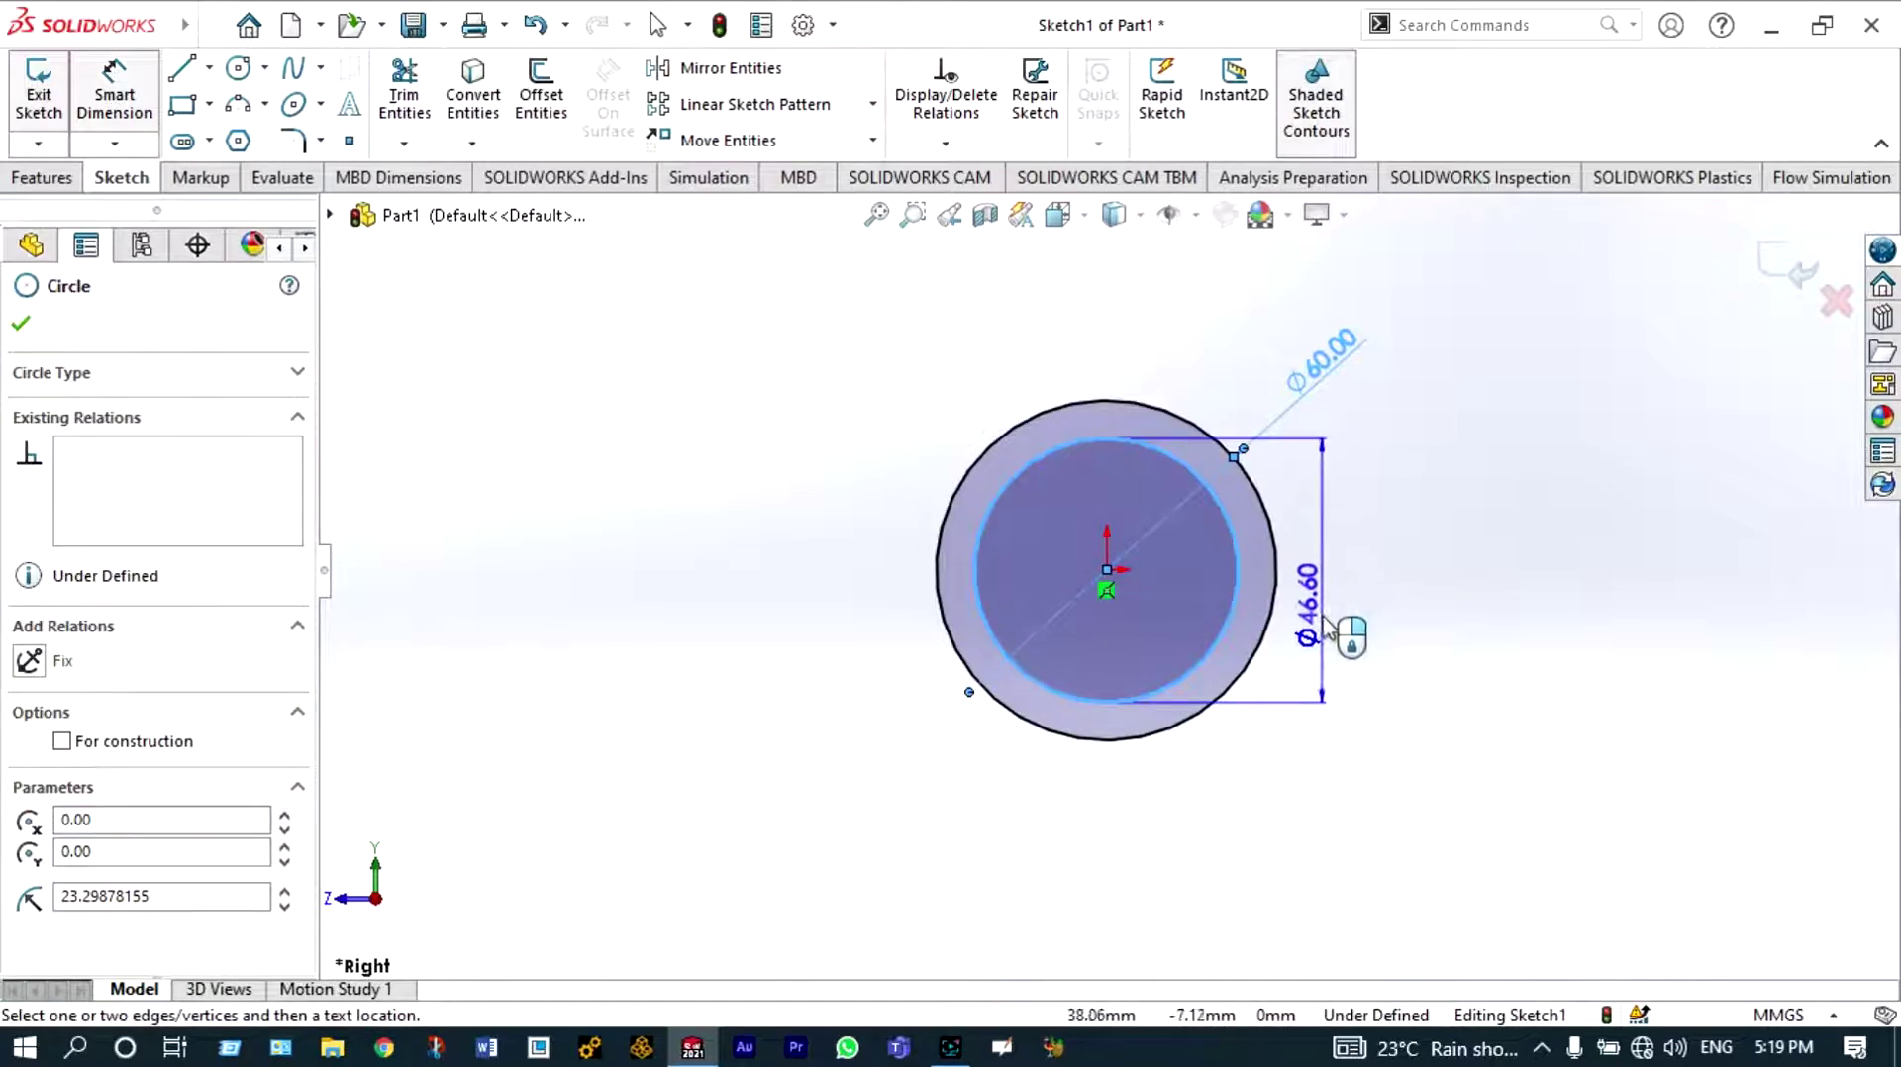
pyautogui.click(1327, 683)
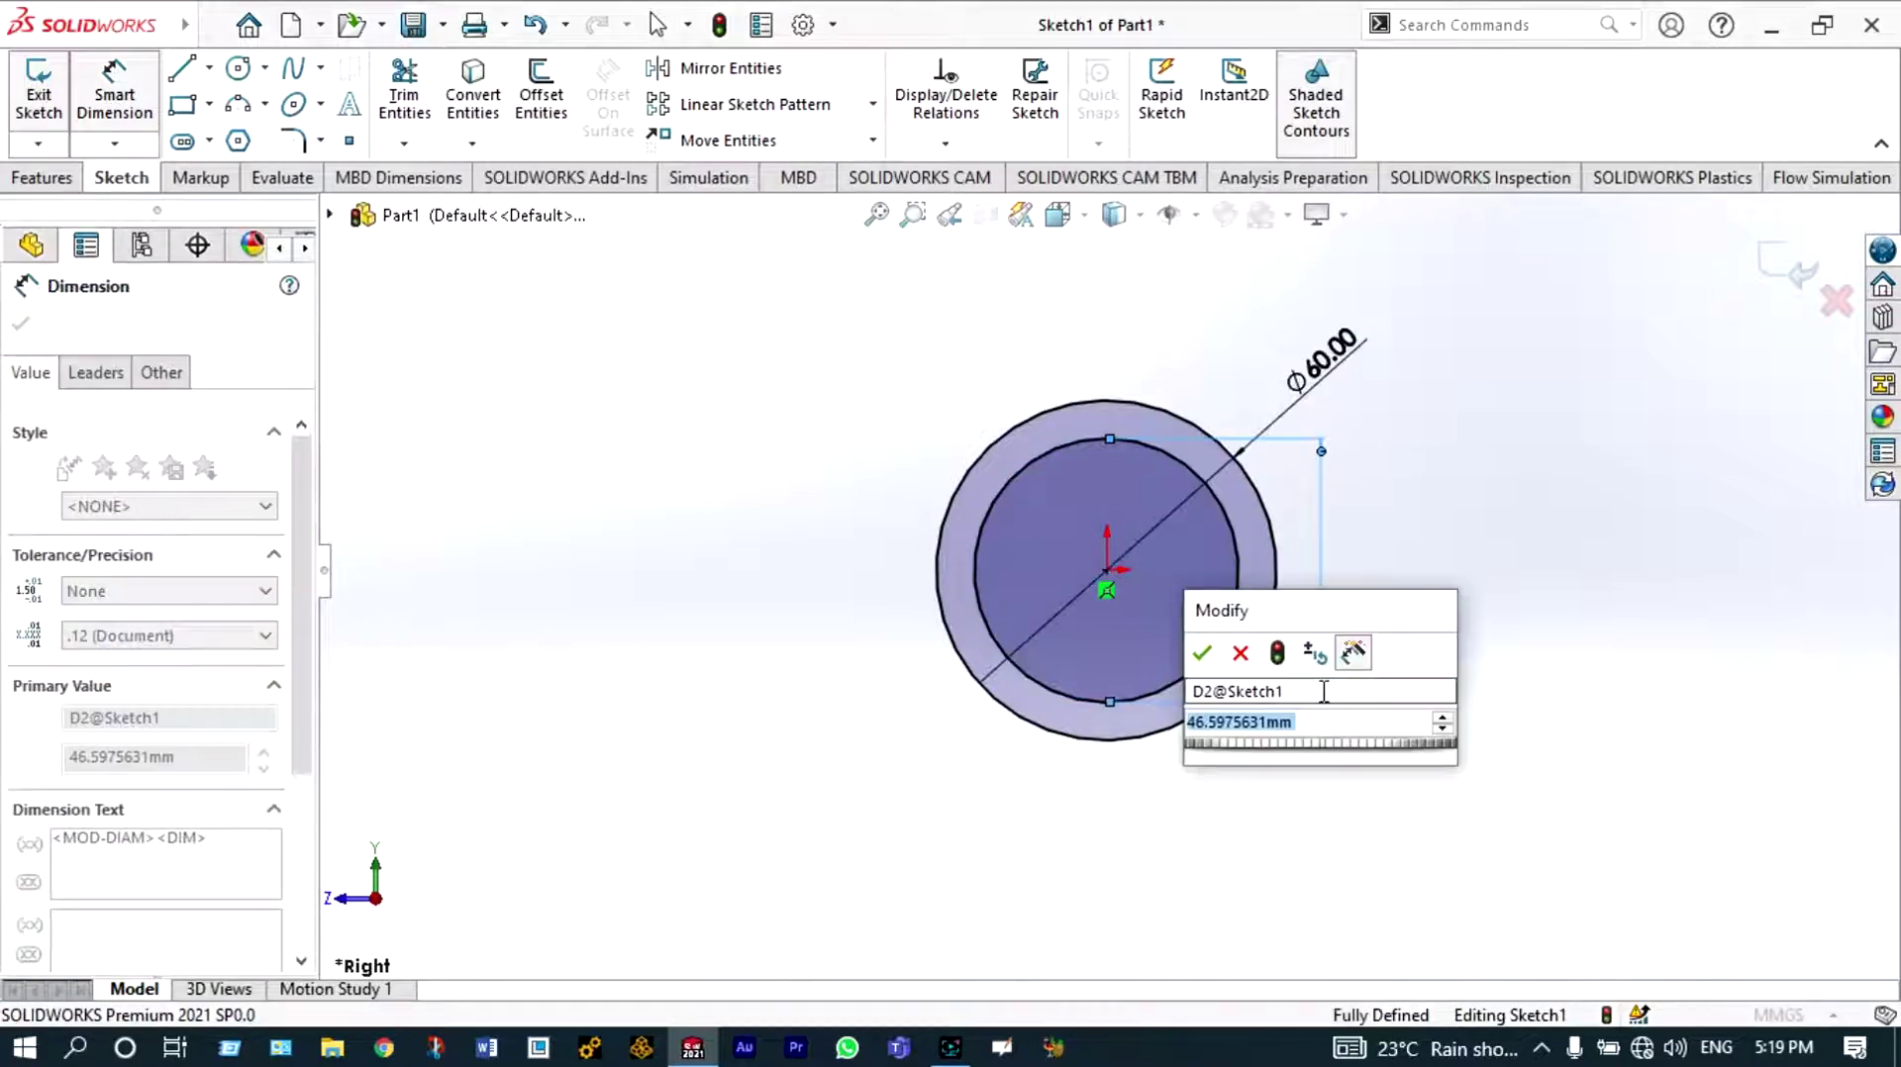
pyautogui.write('50')
pyautogui.press('Return')
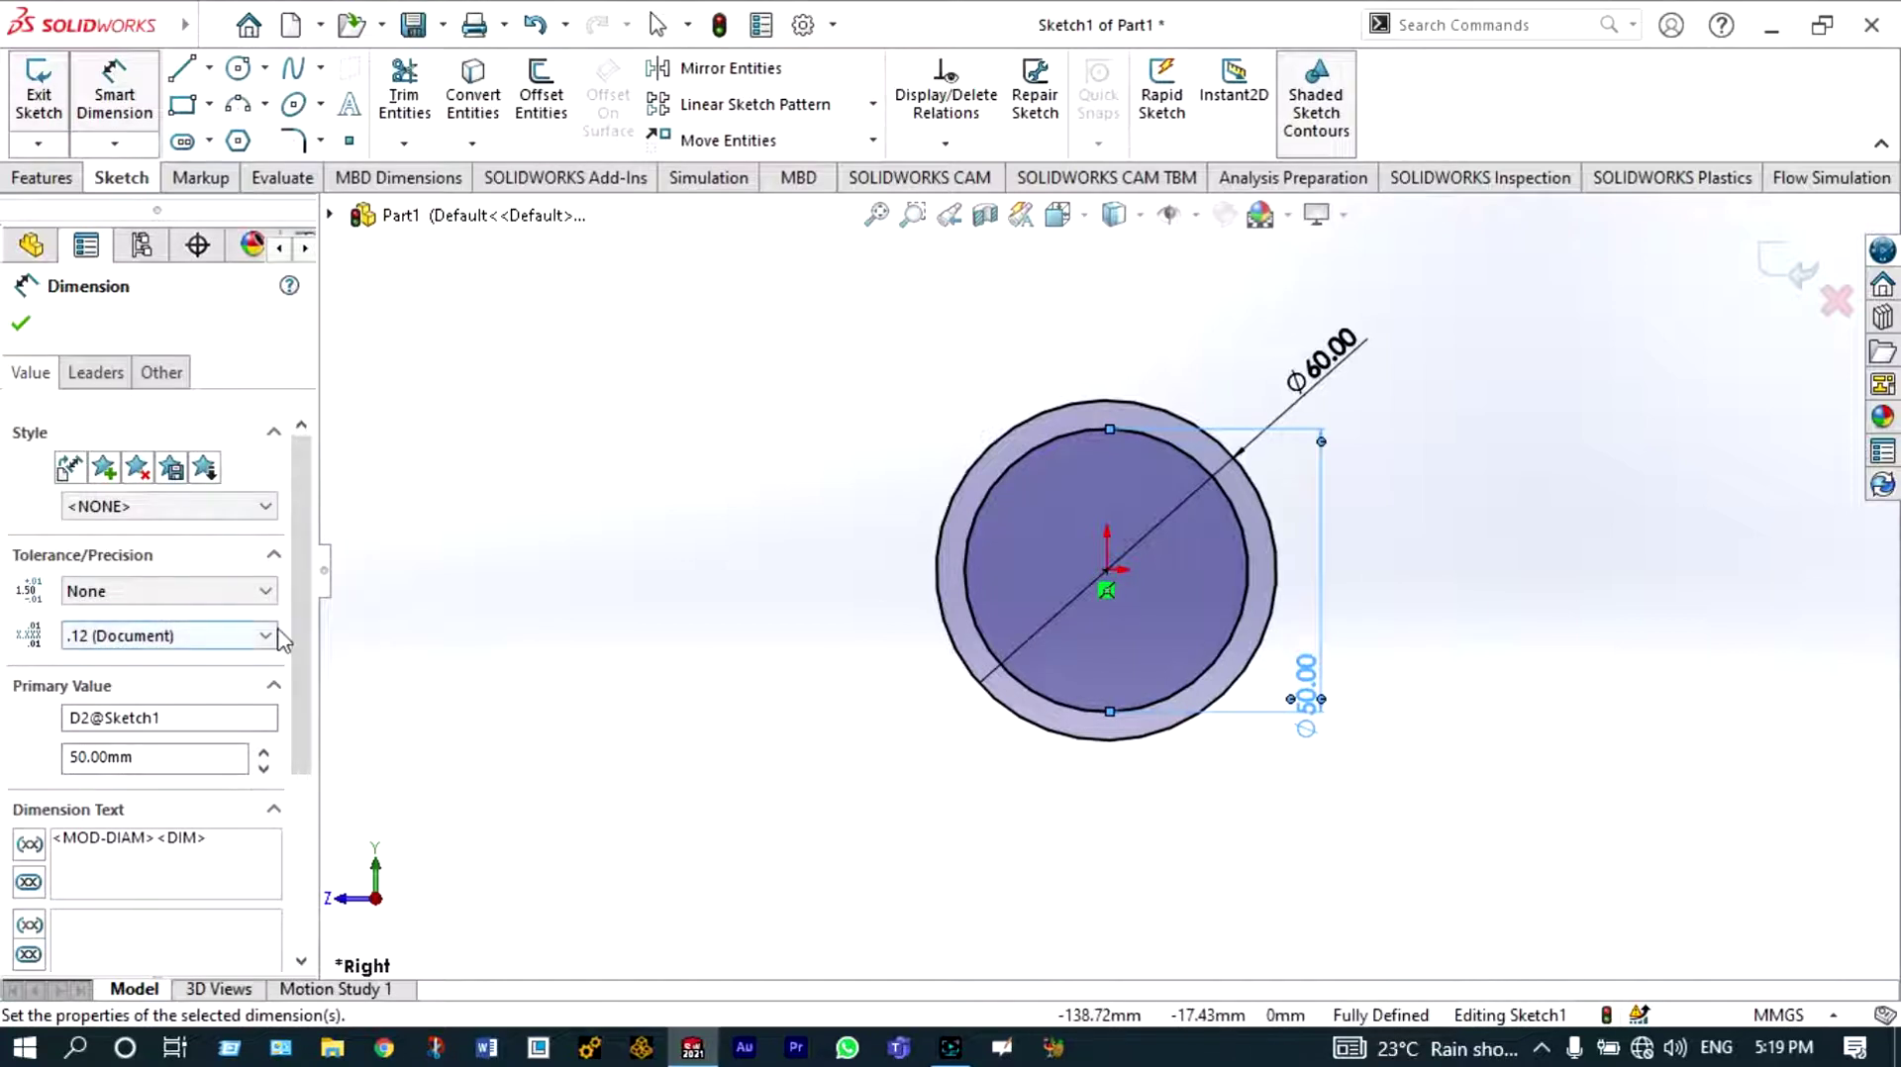
pyautogui.click(19, 327)
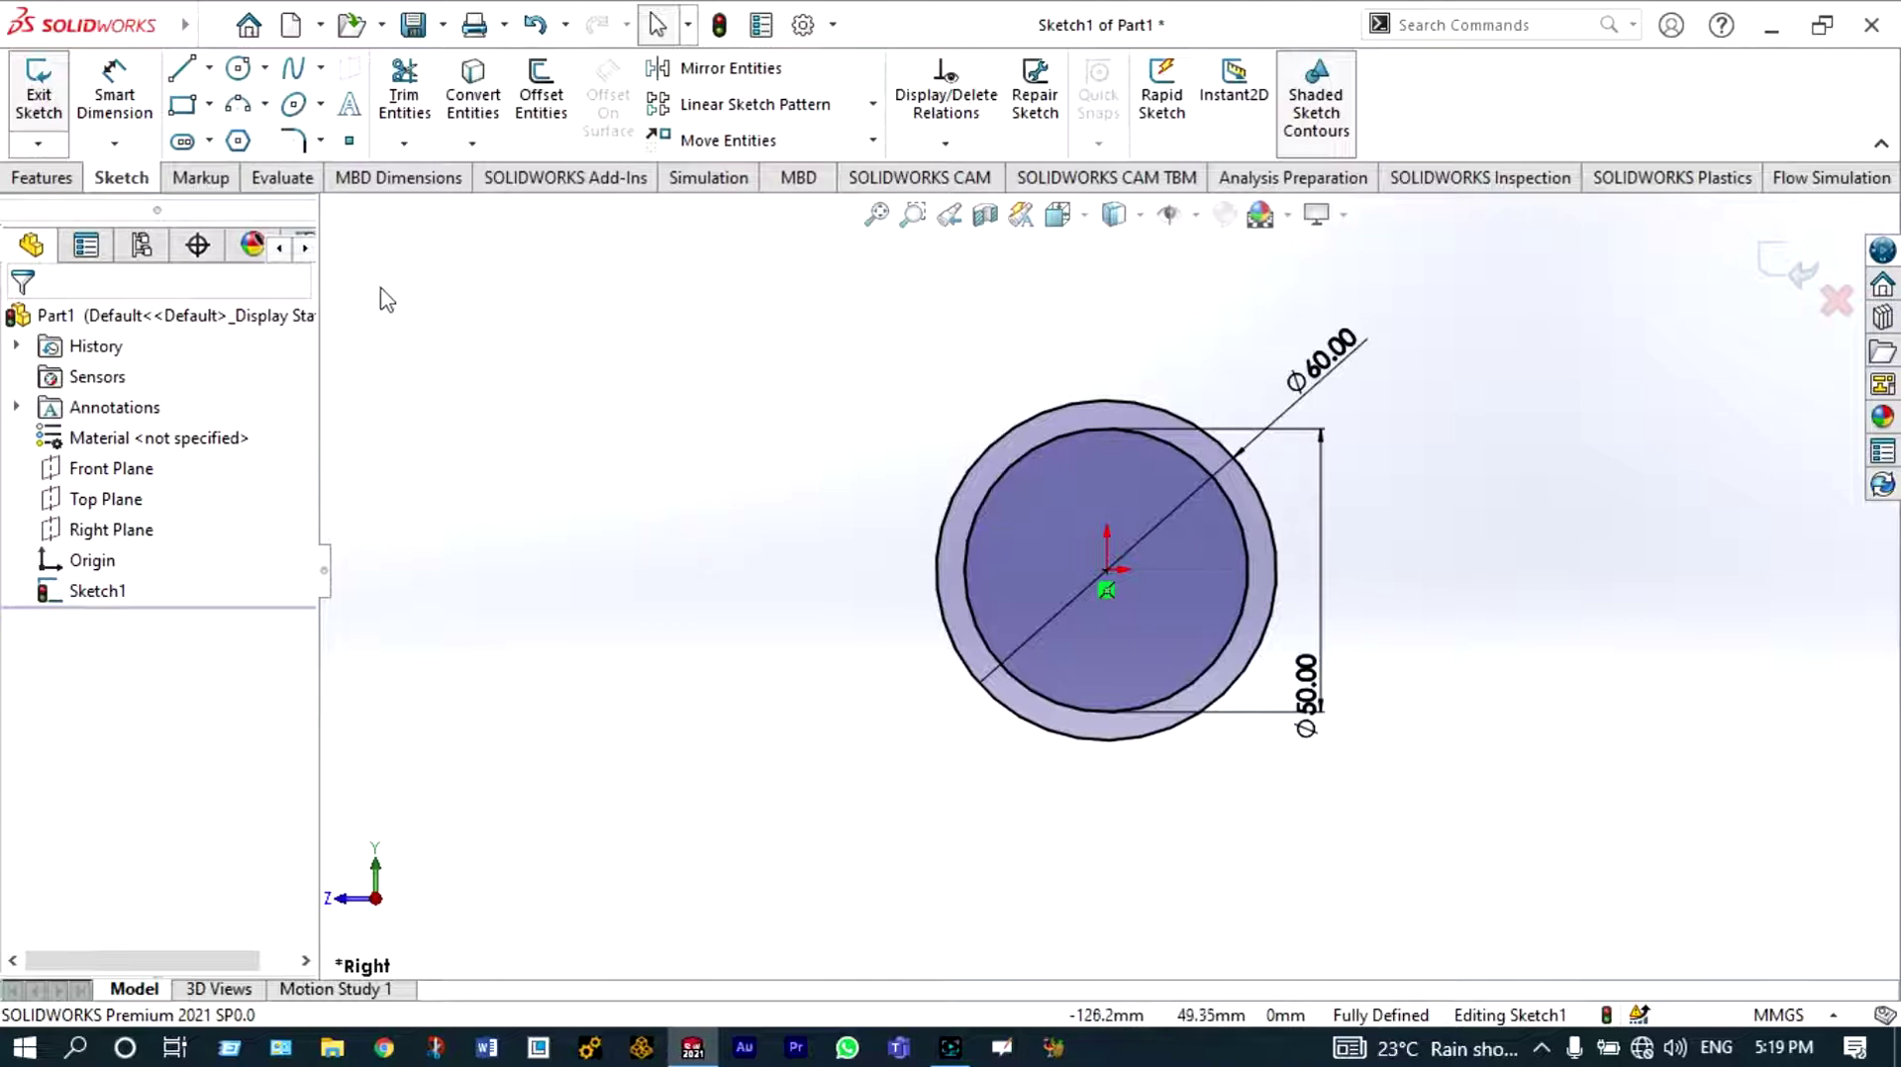
# Extrude the ring profile into a tube with a Mid Plane end condition and a depth of 1400 mm
pyautogui.click(45, 179)
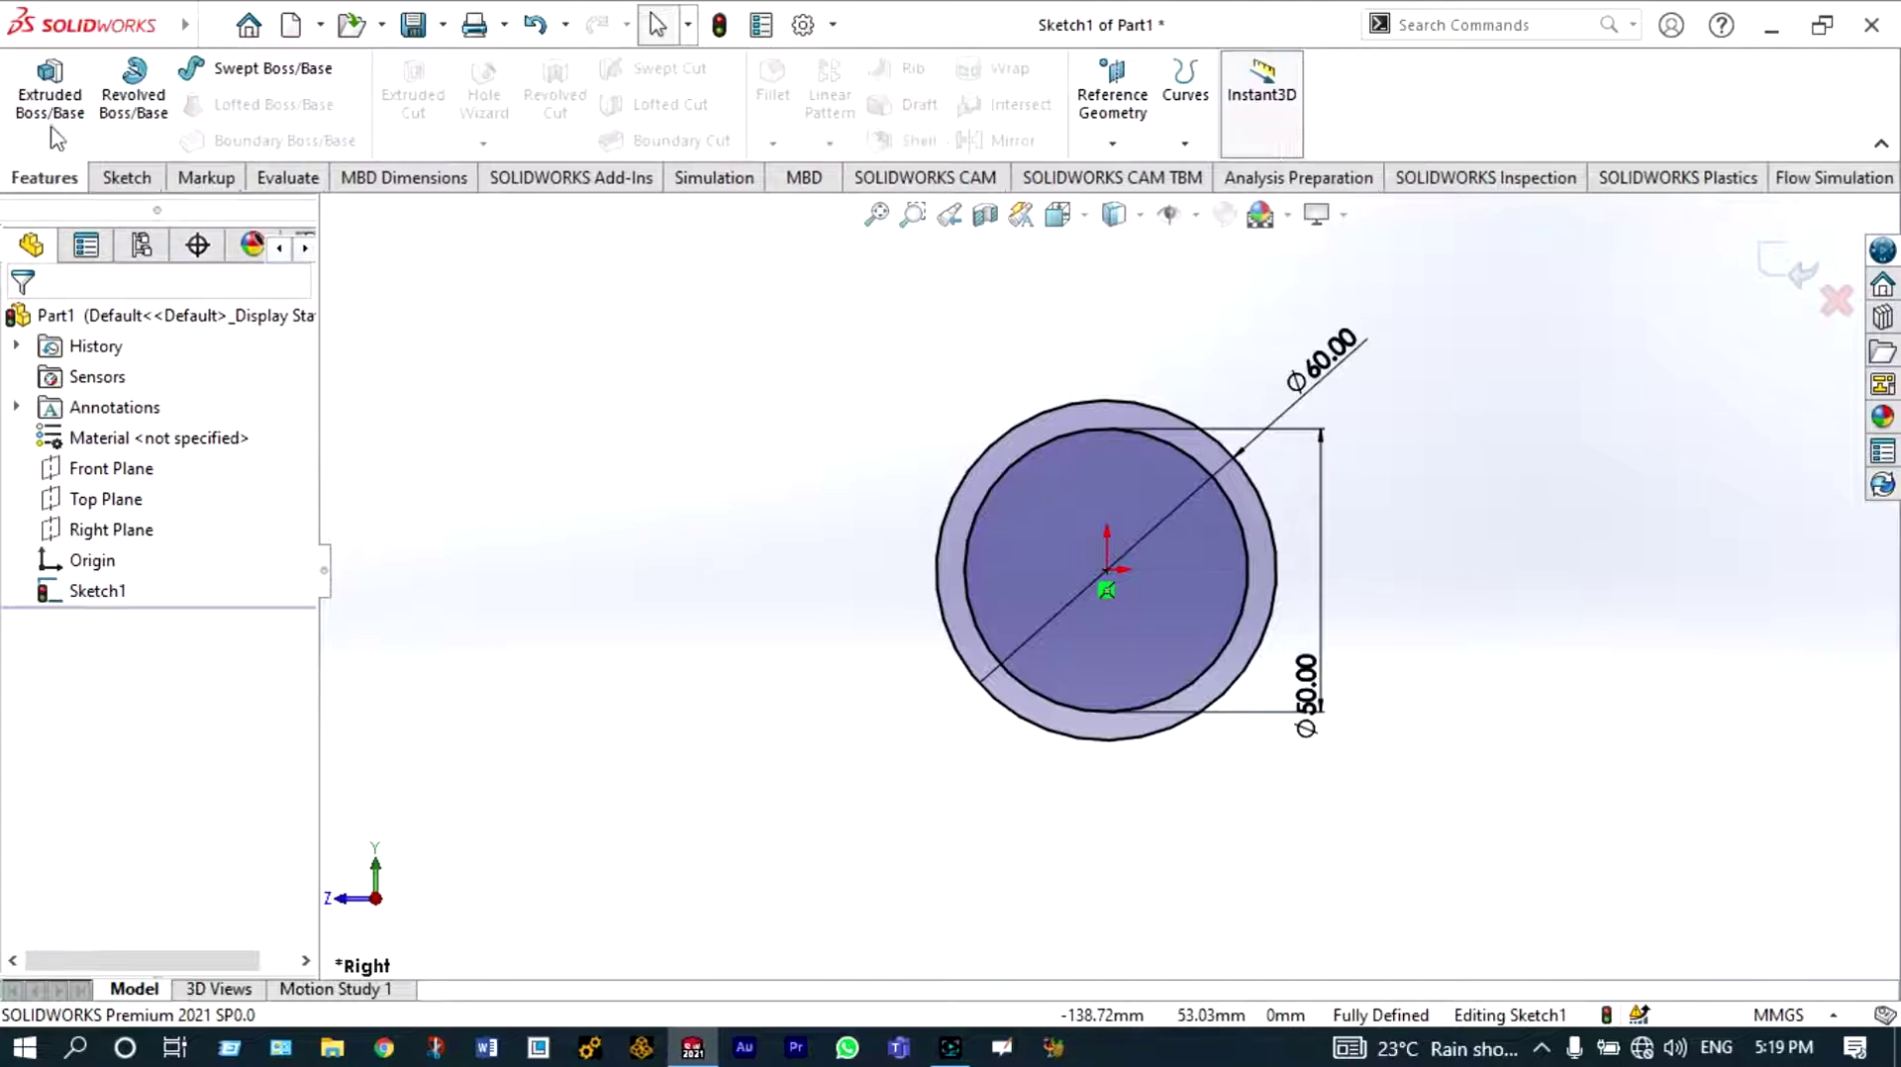
pyautogui.click(54, 94)
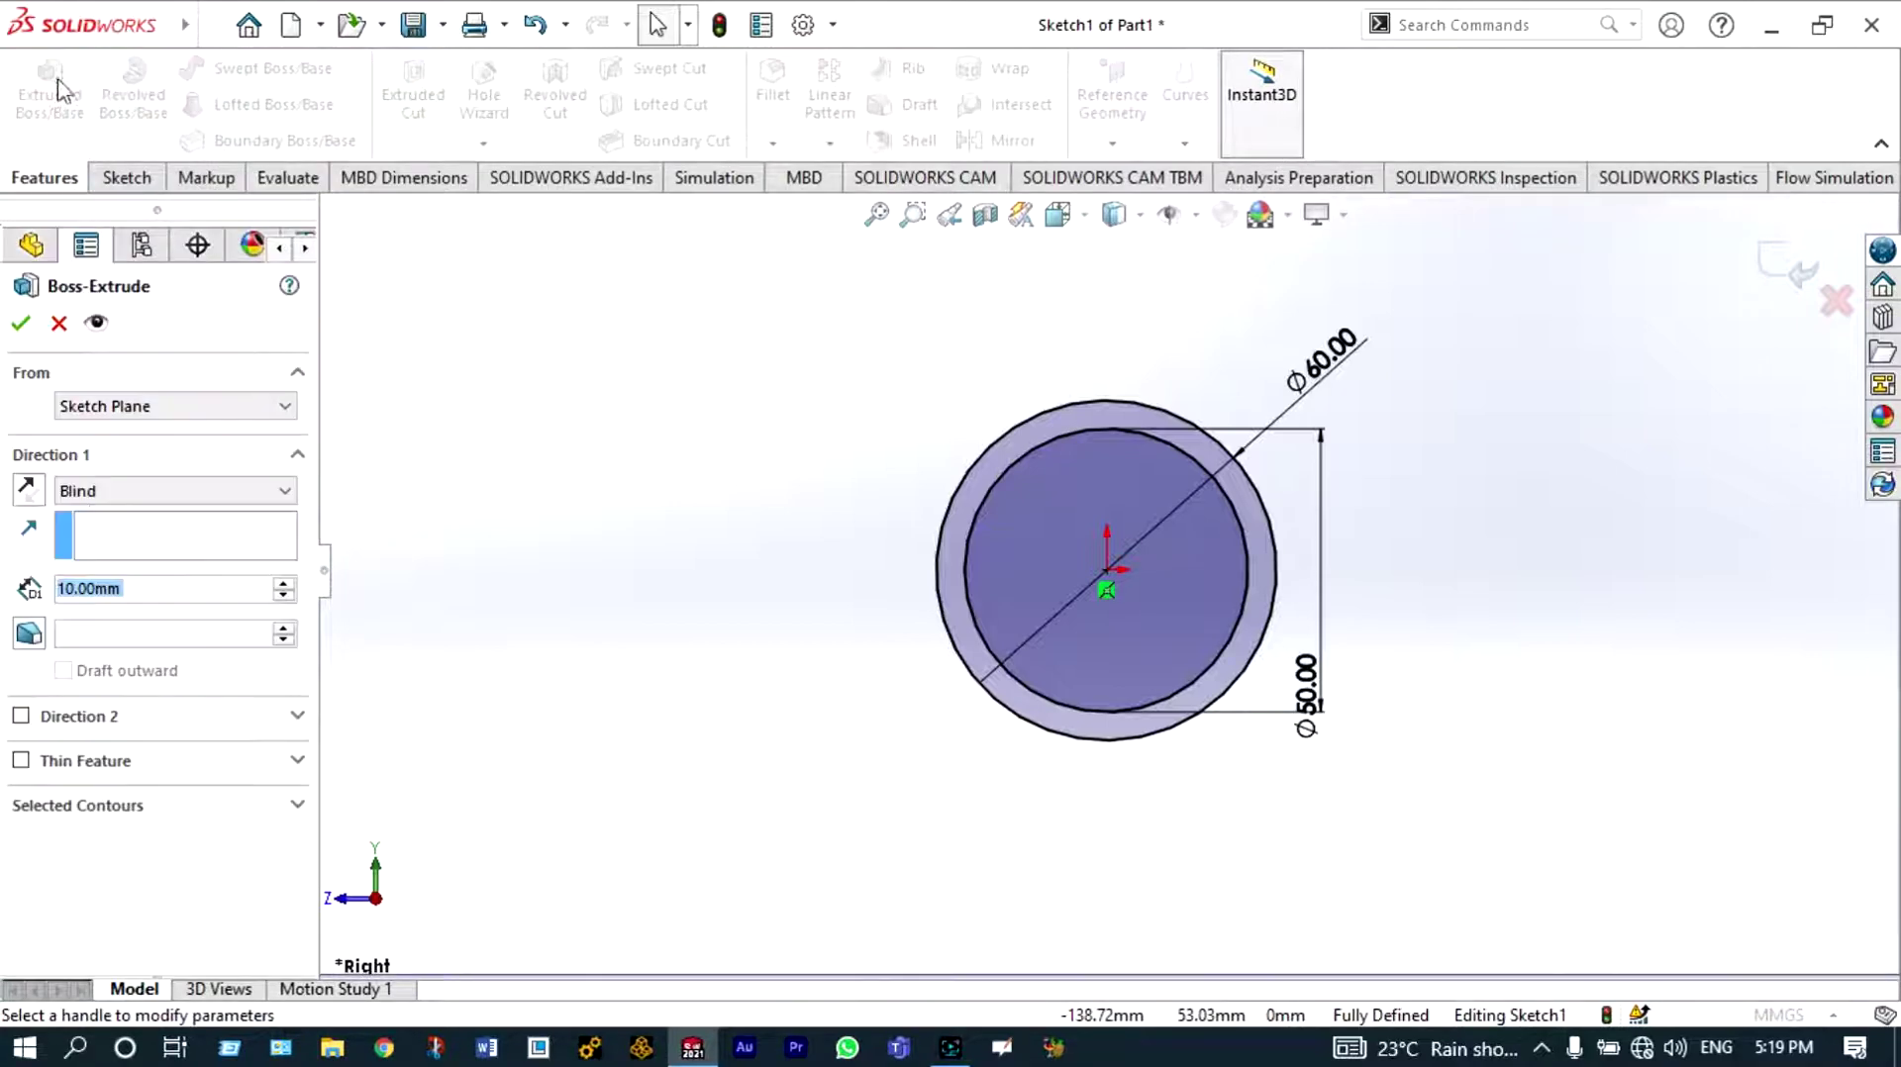
pyautogui.click(287, 491)
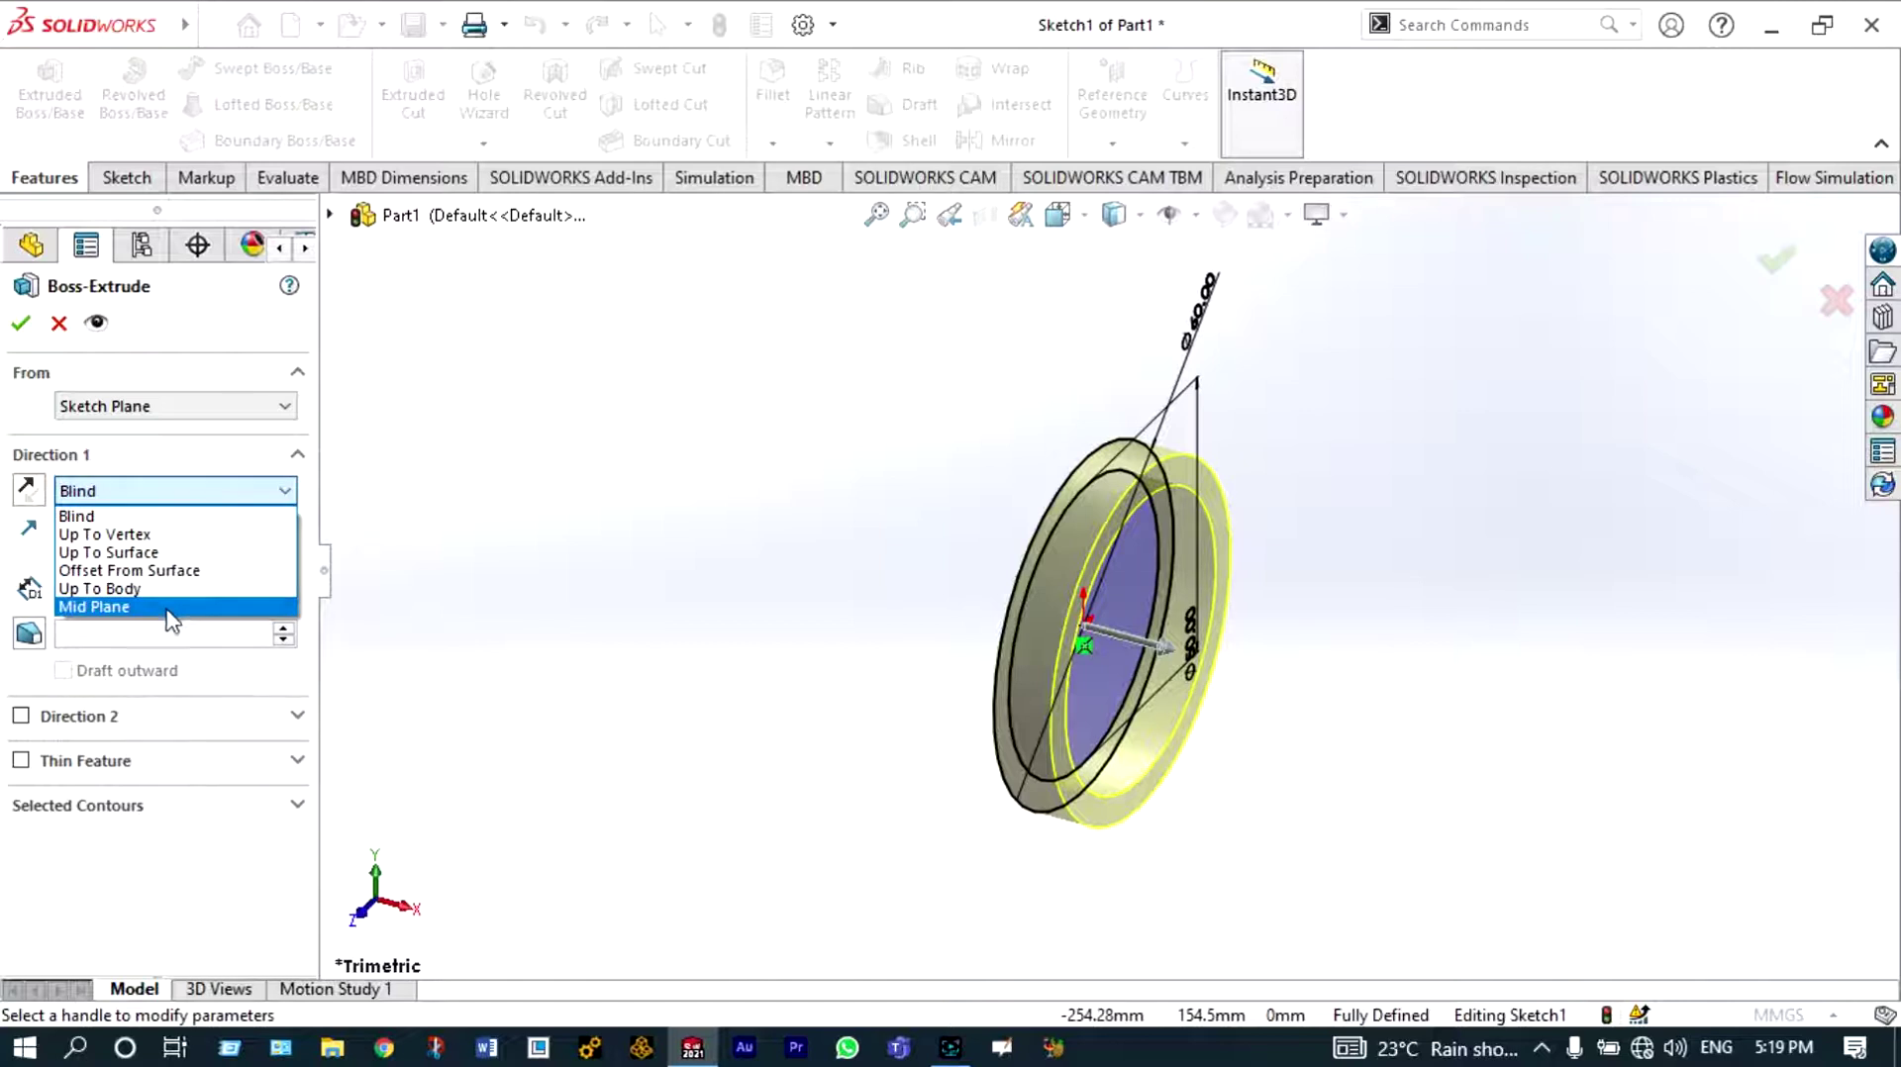
pyautogui.click(167, 607)
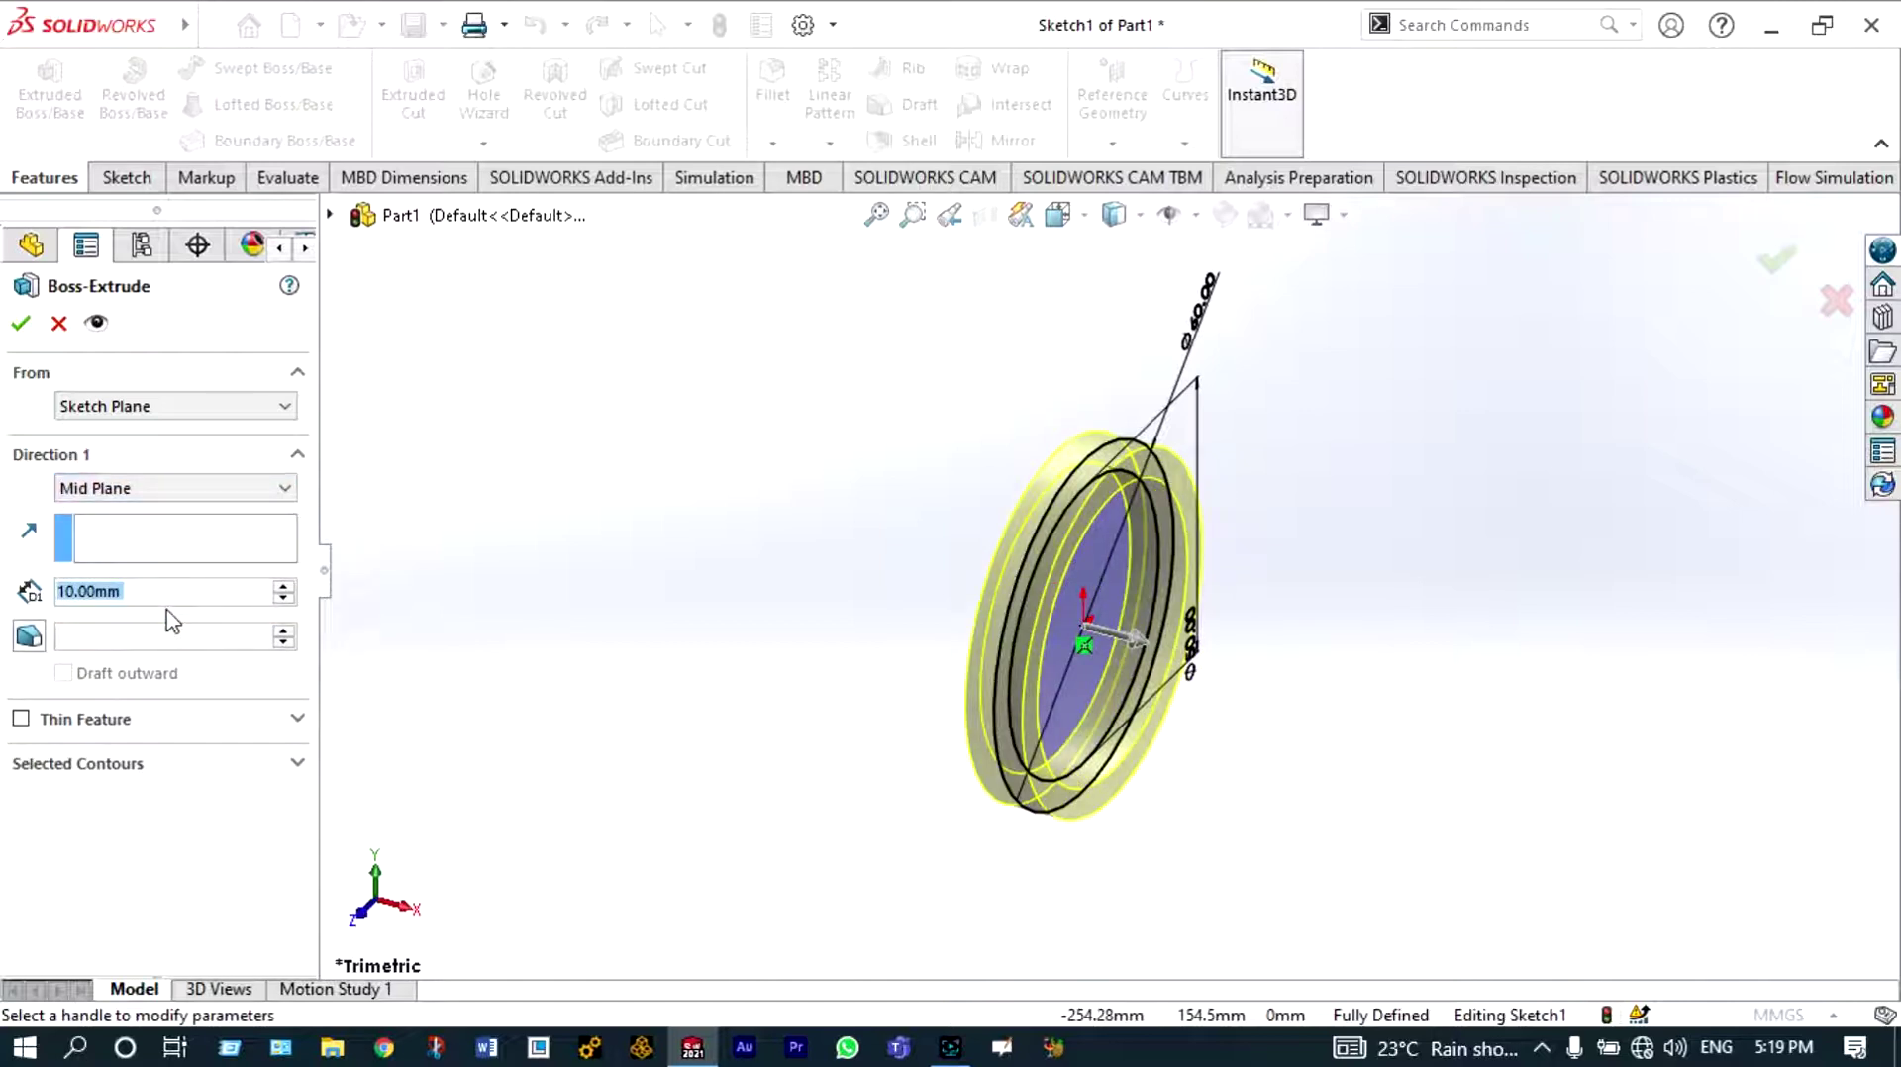
pyautogui.write('1400')
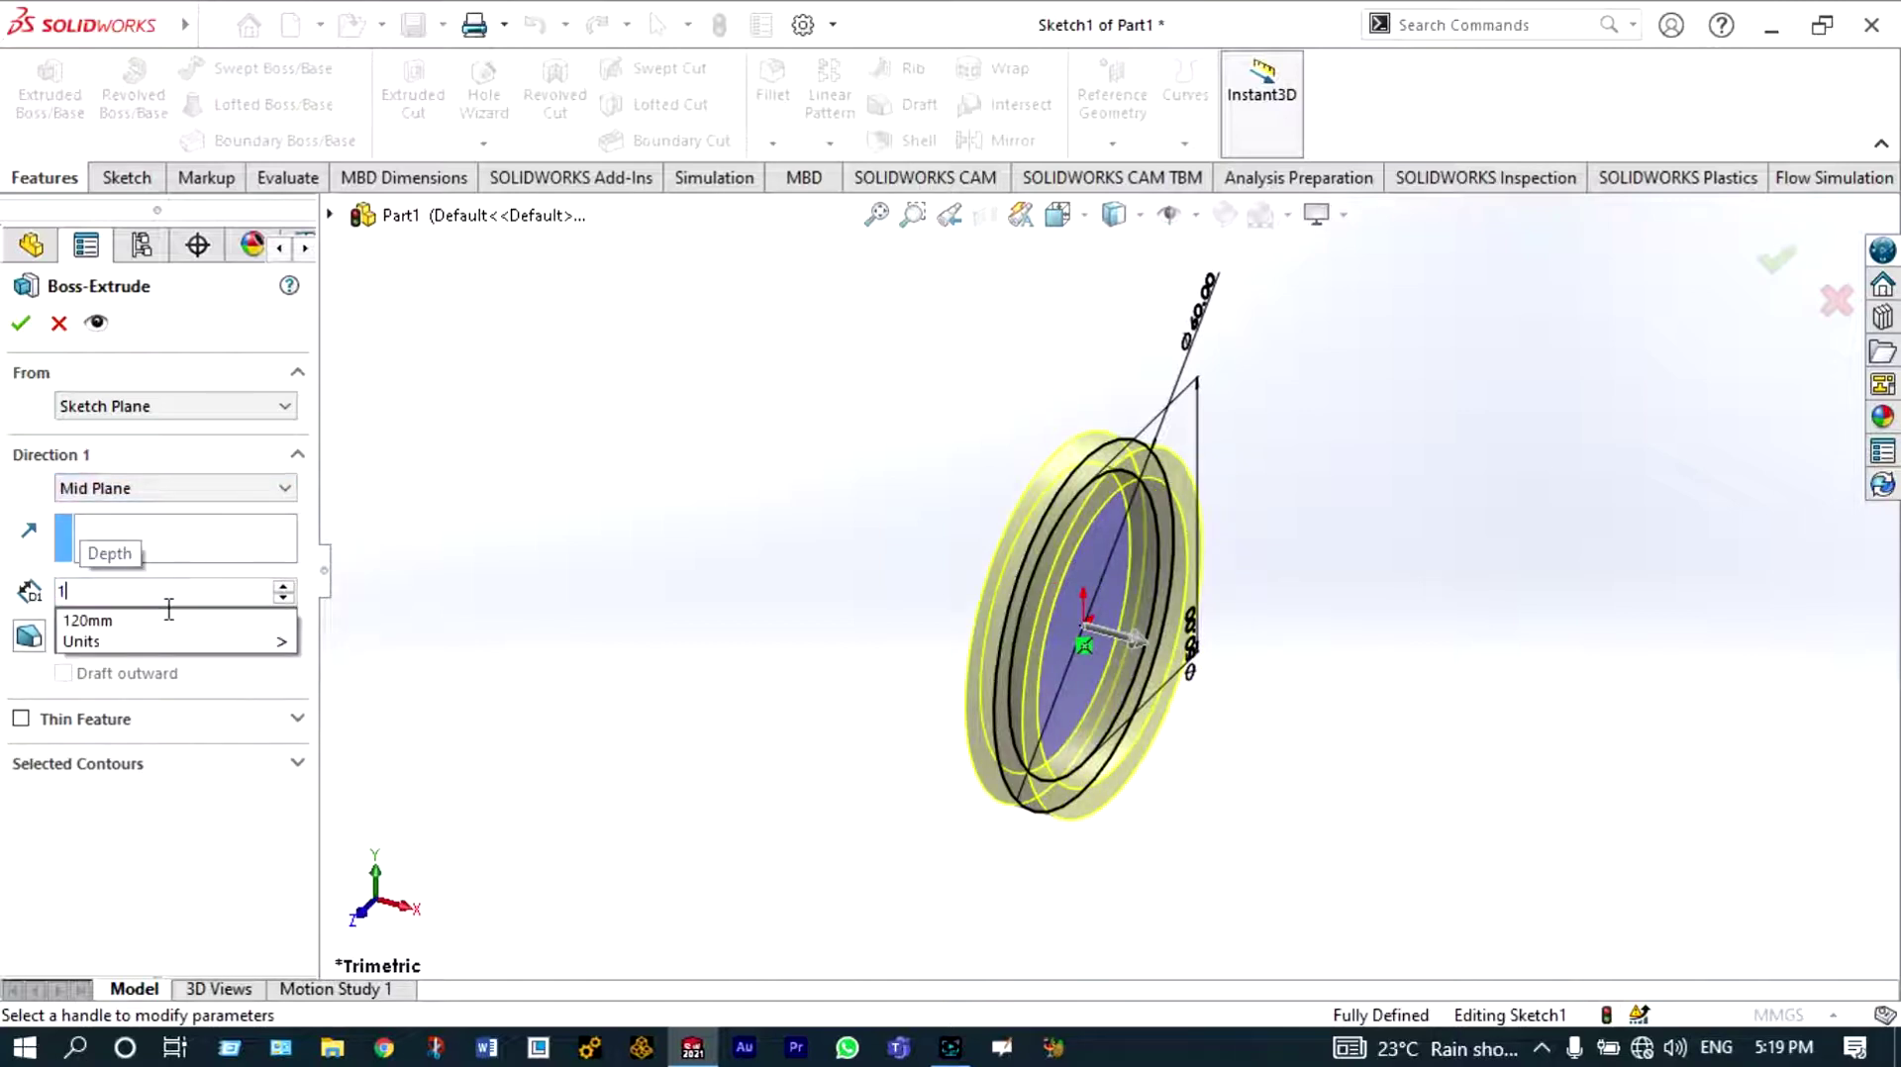
pyautogui.press('Return')
pyautogui.press('f')
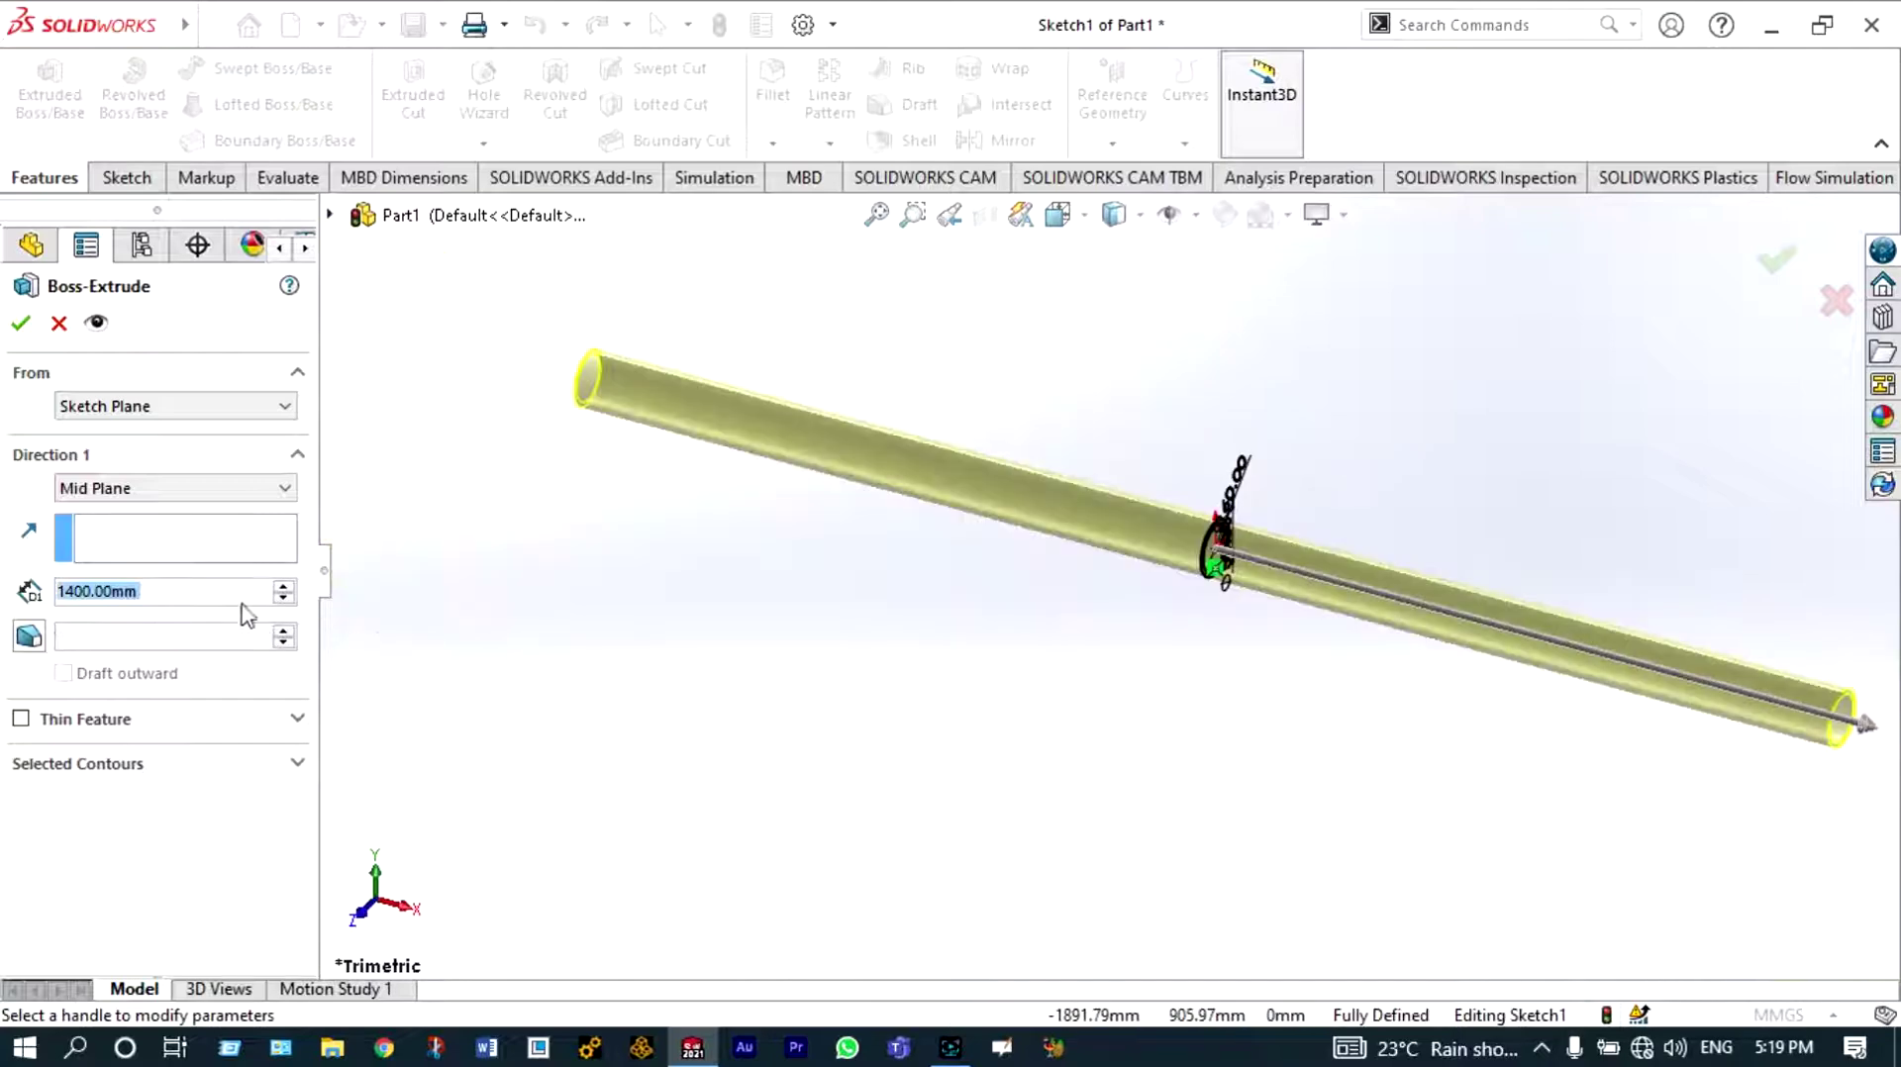
pyautogui.click(21, 325)
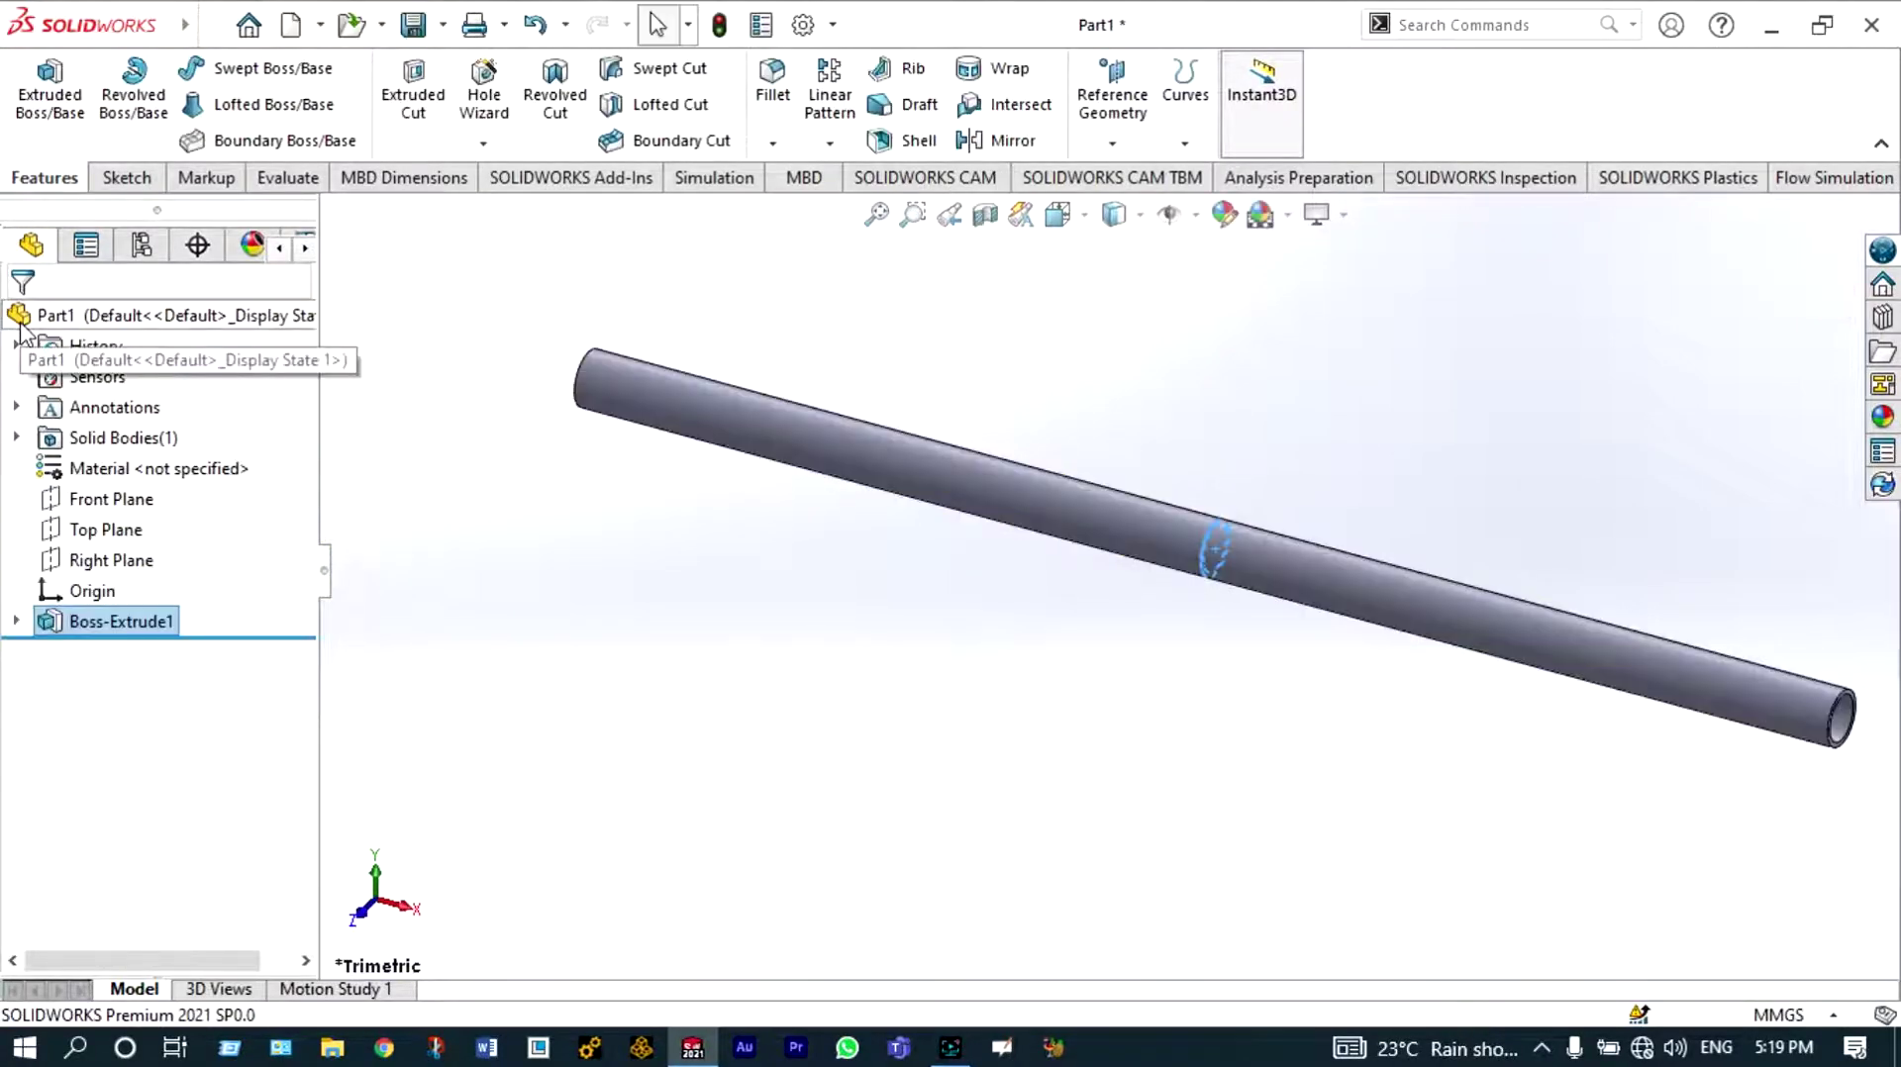
# On the Right Plane, sketch two circles of about 36 mm and 43 mm radius around the tube, centred on the origin
pyautogui.click(78, 563)
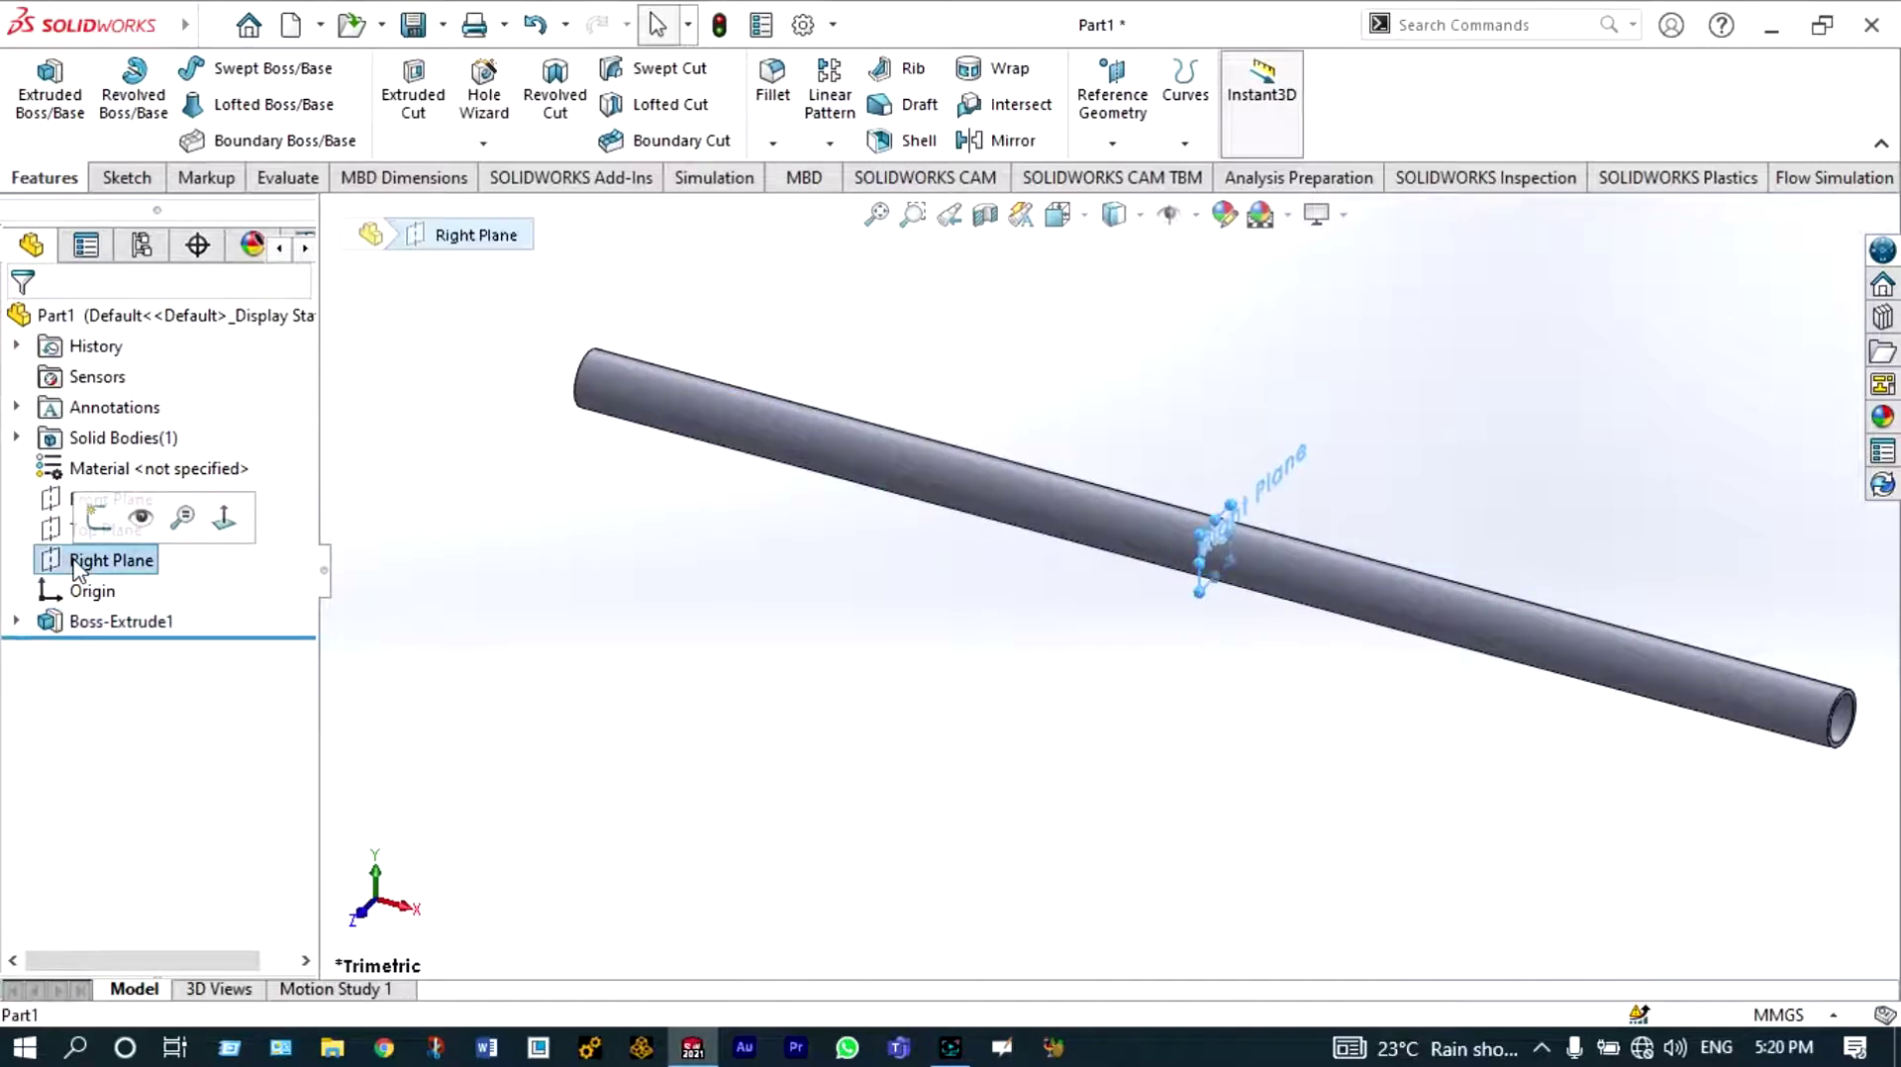
pyautogui.click(224, 518)
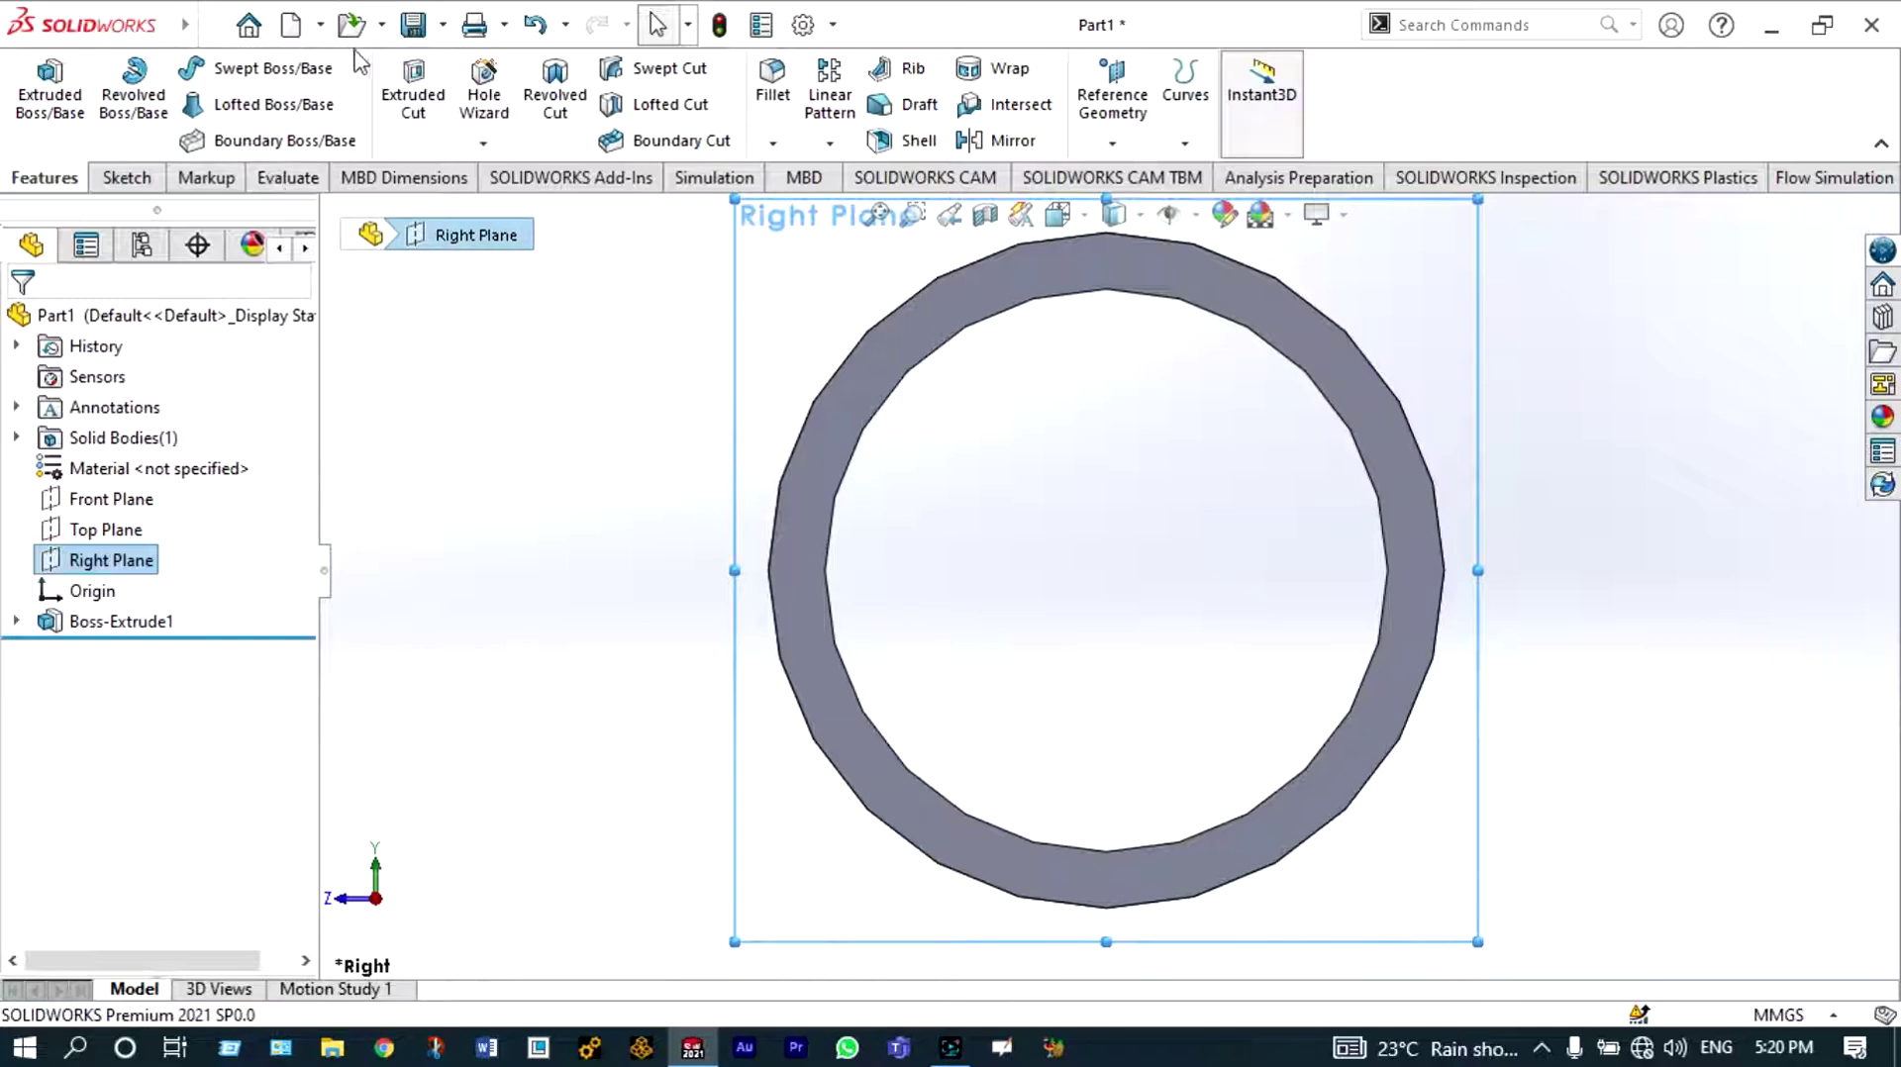
pyautogui.click(125, 182)
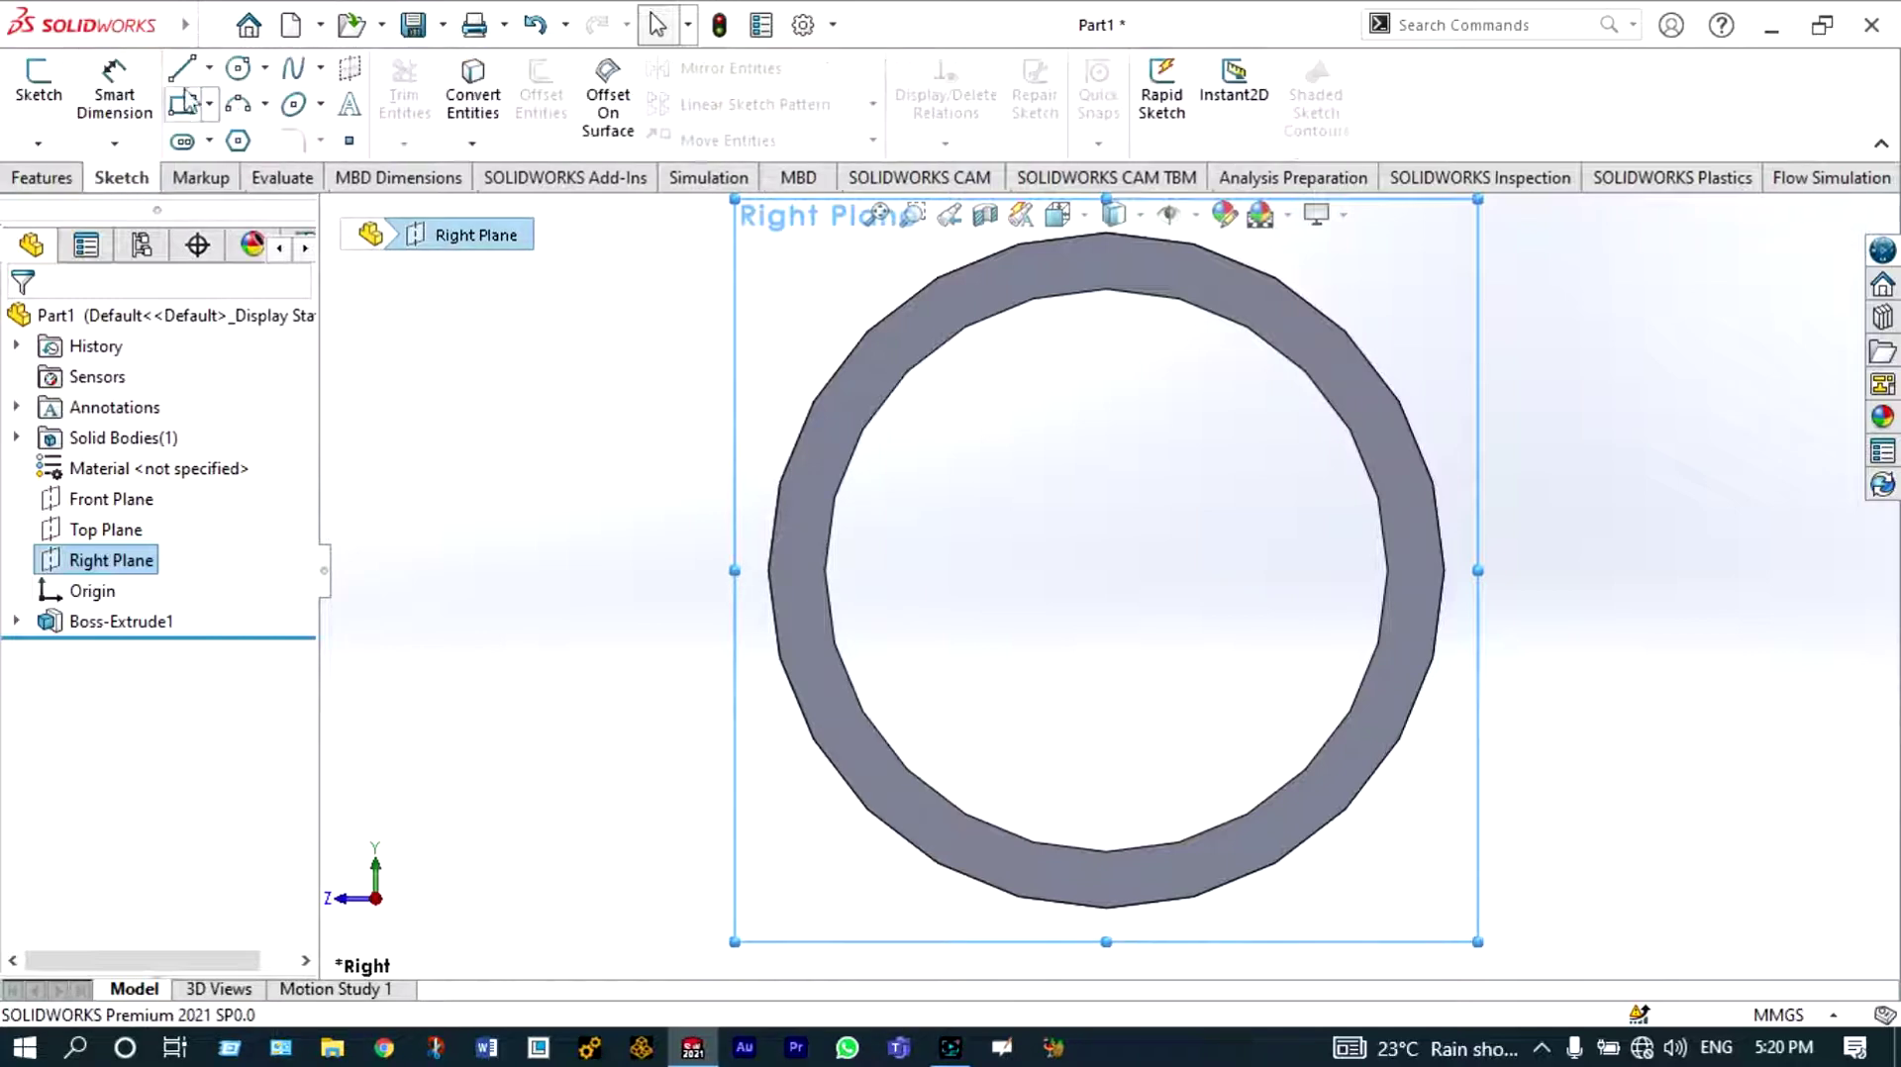
pyautogui.click(237, 67)
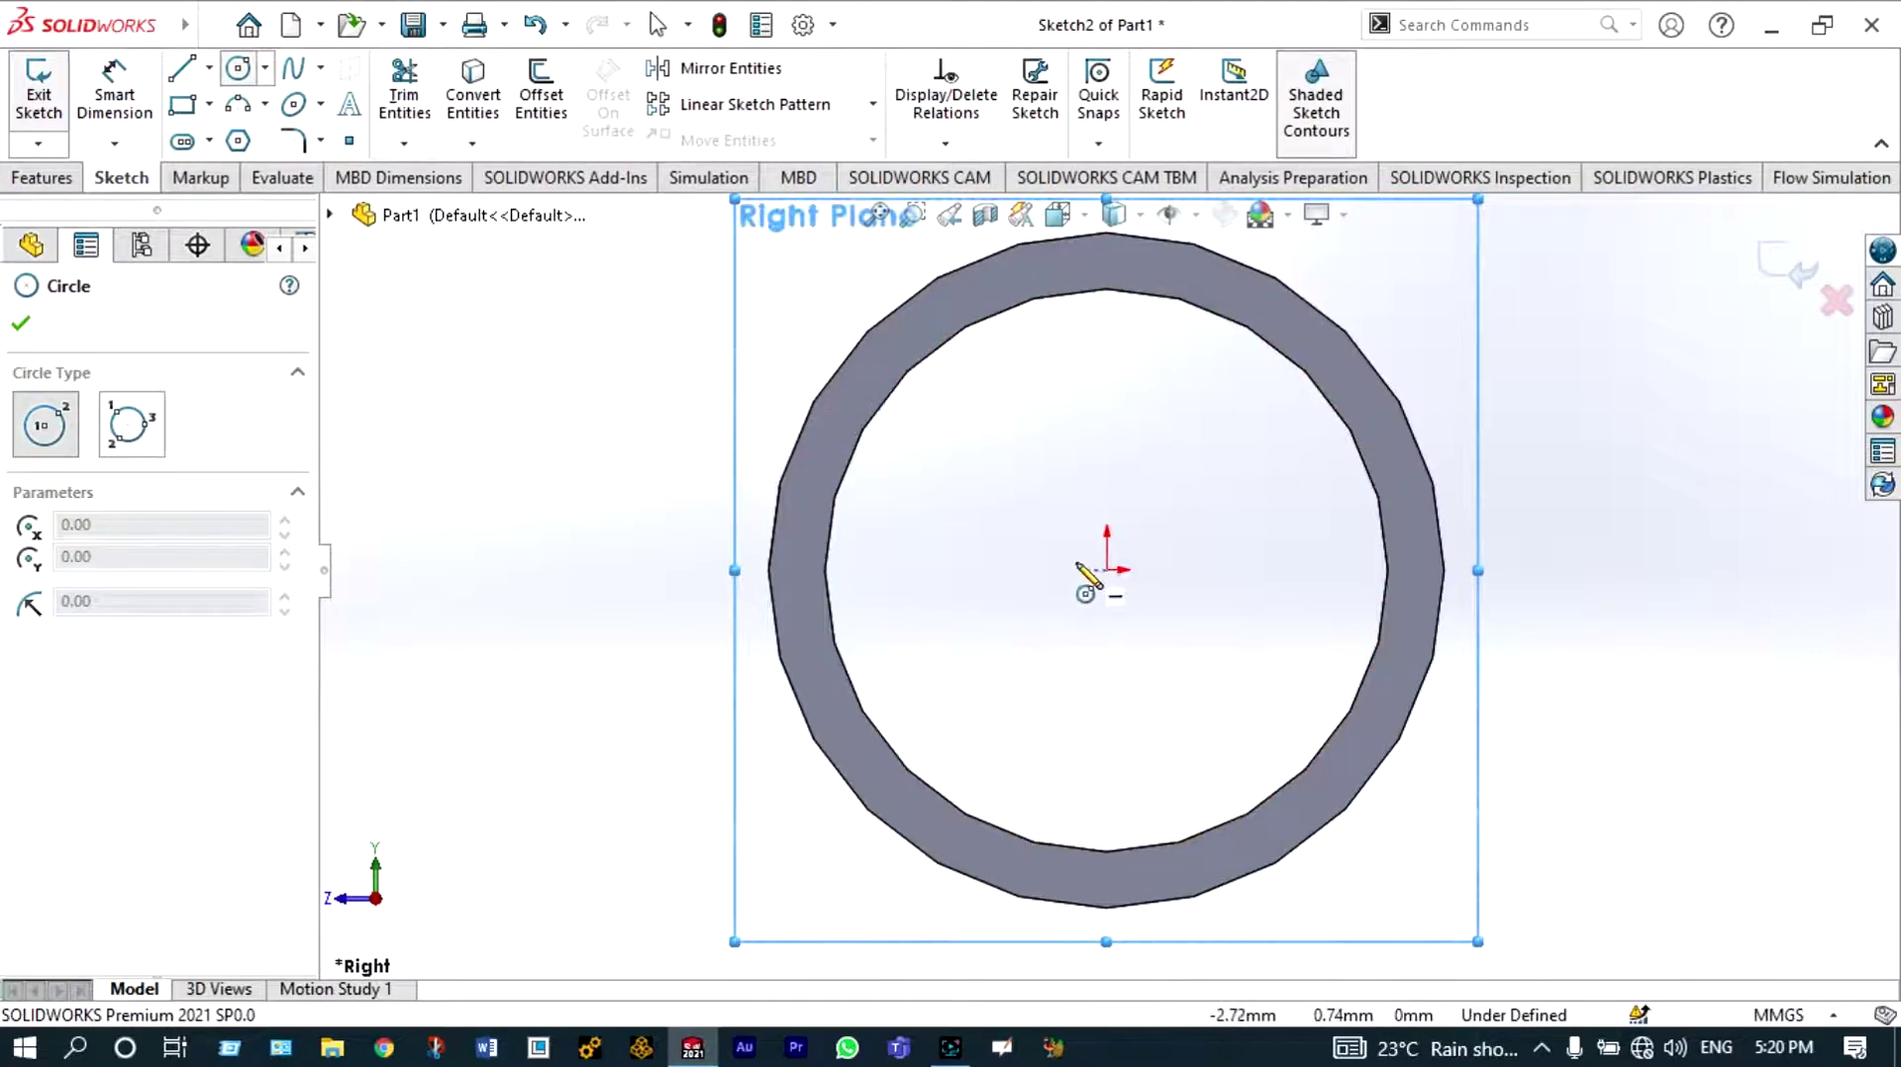
pyautogui.click(1107, 570)
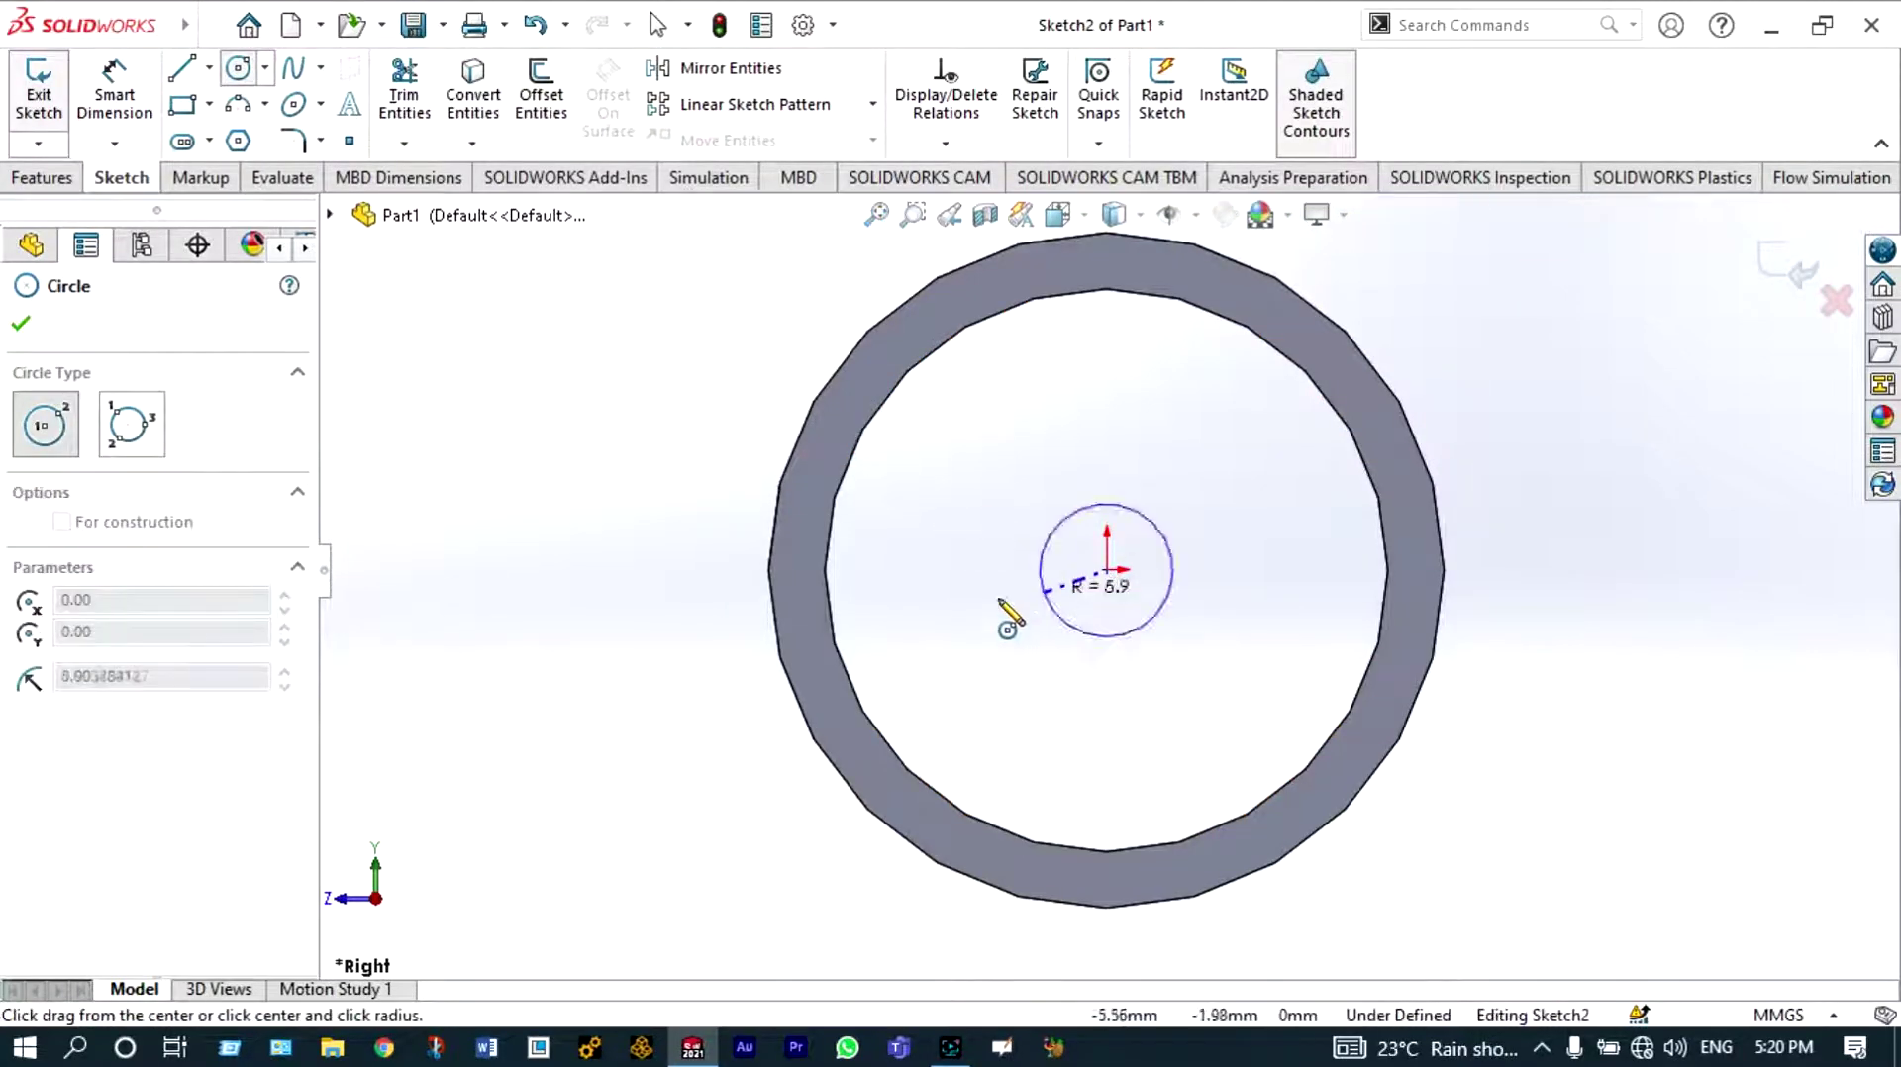
pyautogui.click(730, 706)
pyautogui.click(1106, 570)
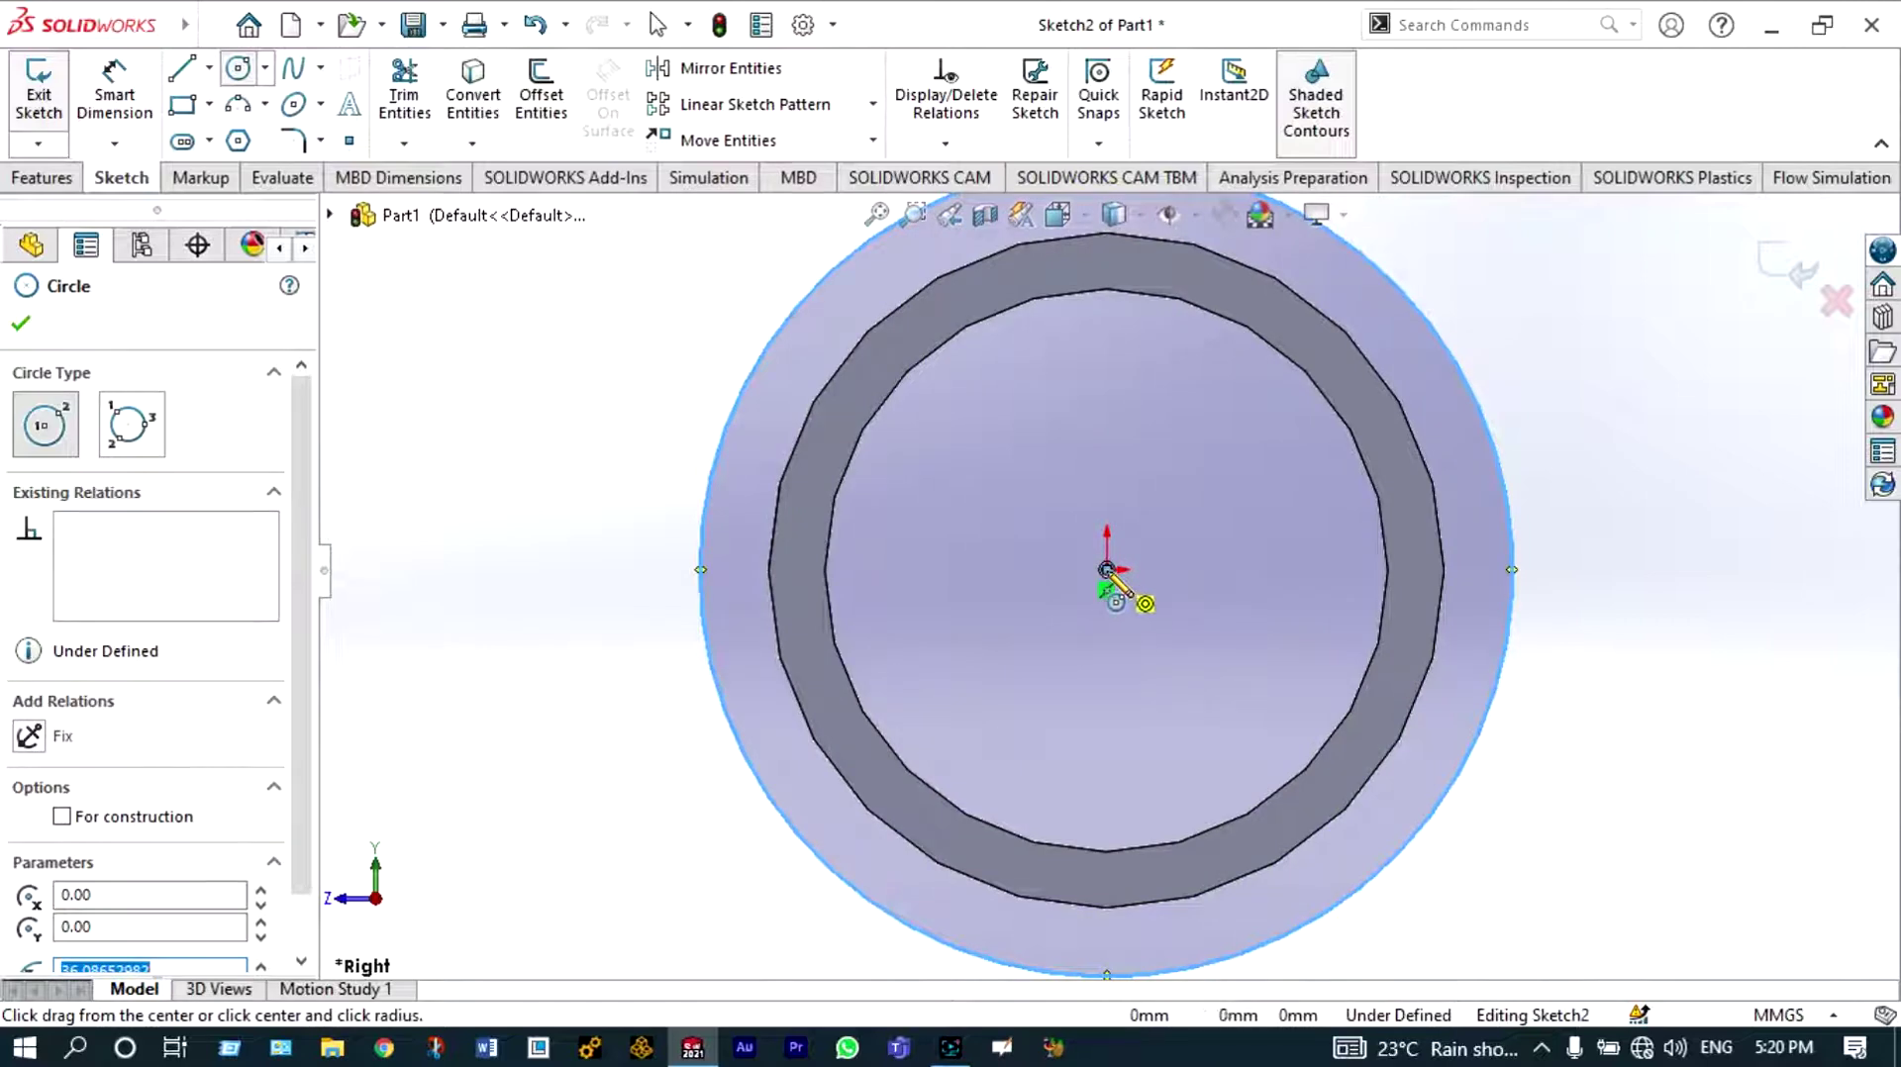
pyautogui.scroll(2, 1107, 570)
pyautogui.click(875, 565)
pyautogui.scroll(-2, 879, 564)
pyautogui.scroll(4, 875, 557)
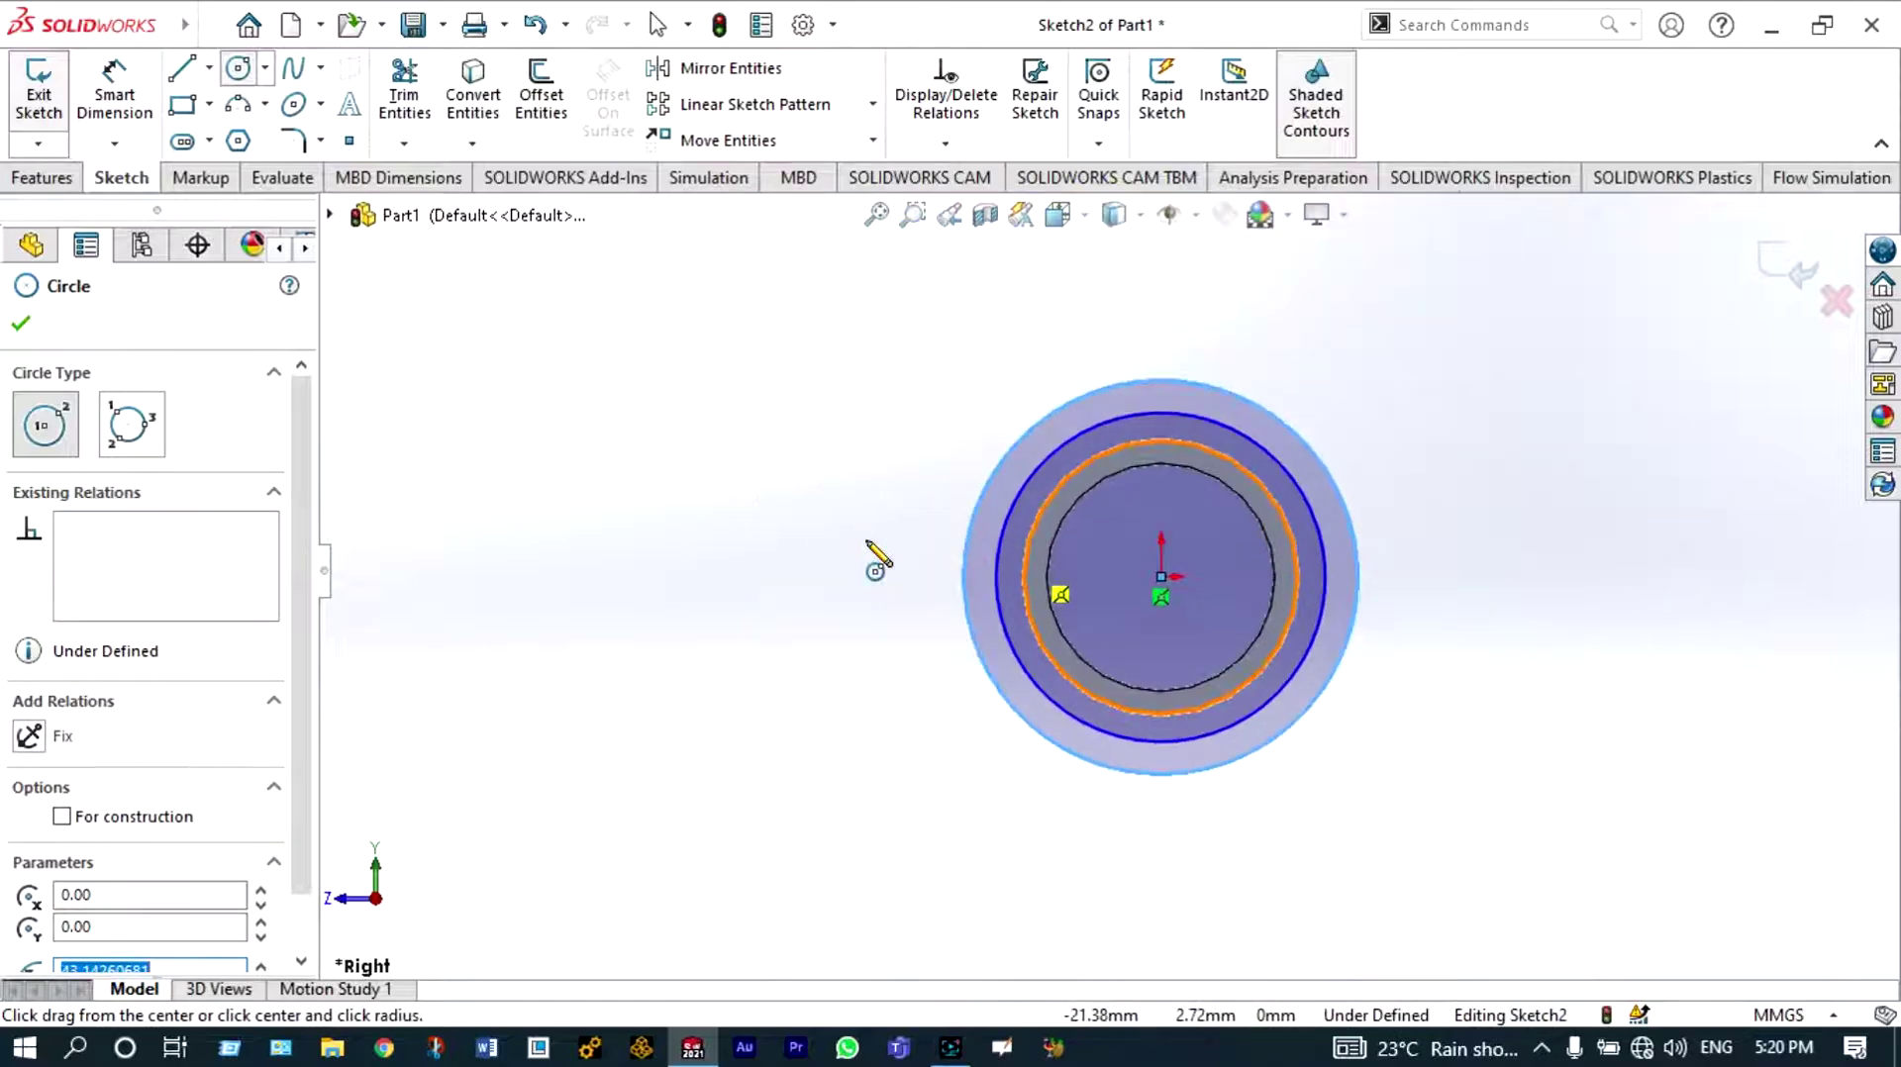
# Dimension the larger sketch circle's diameter to 100 mm
pyautogui.click(116, 86)
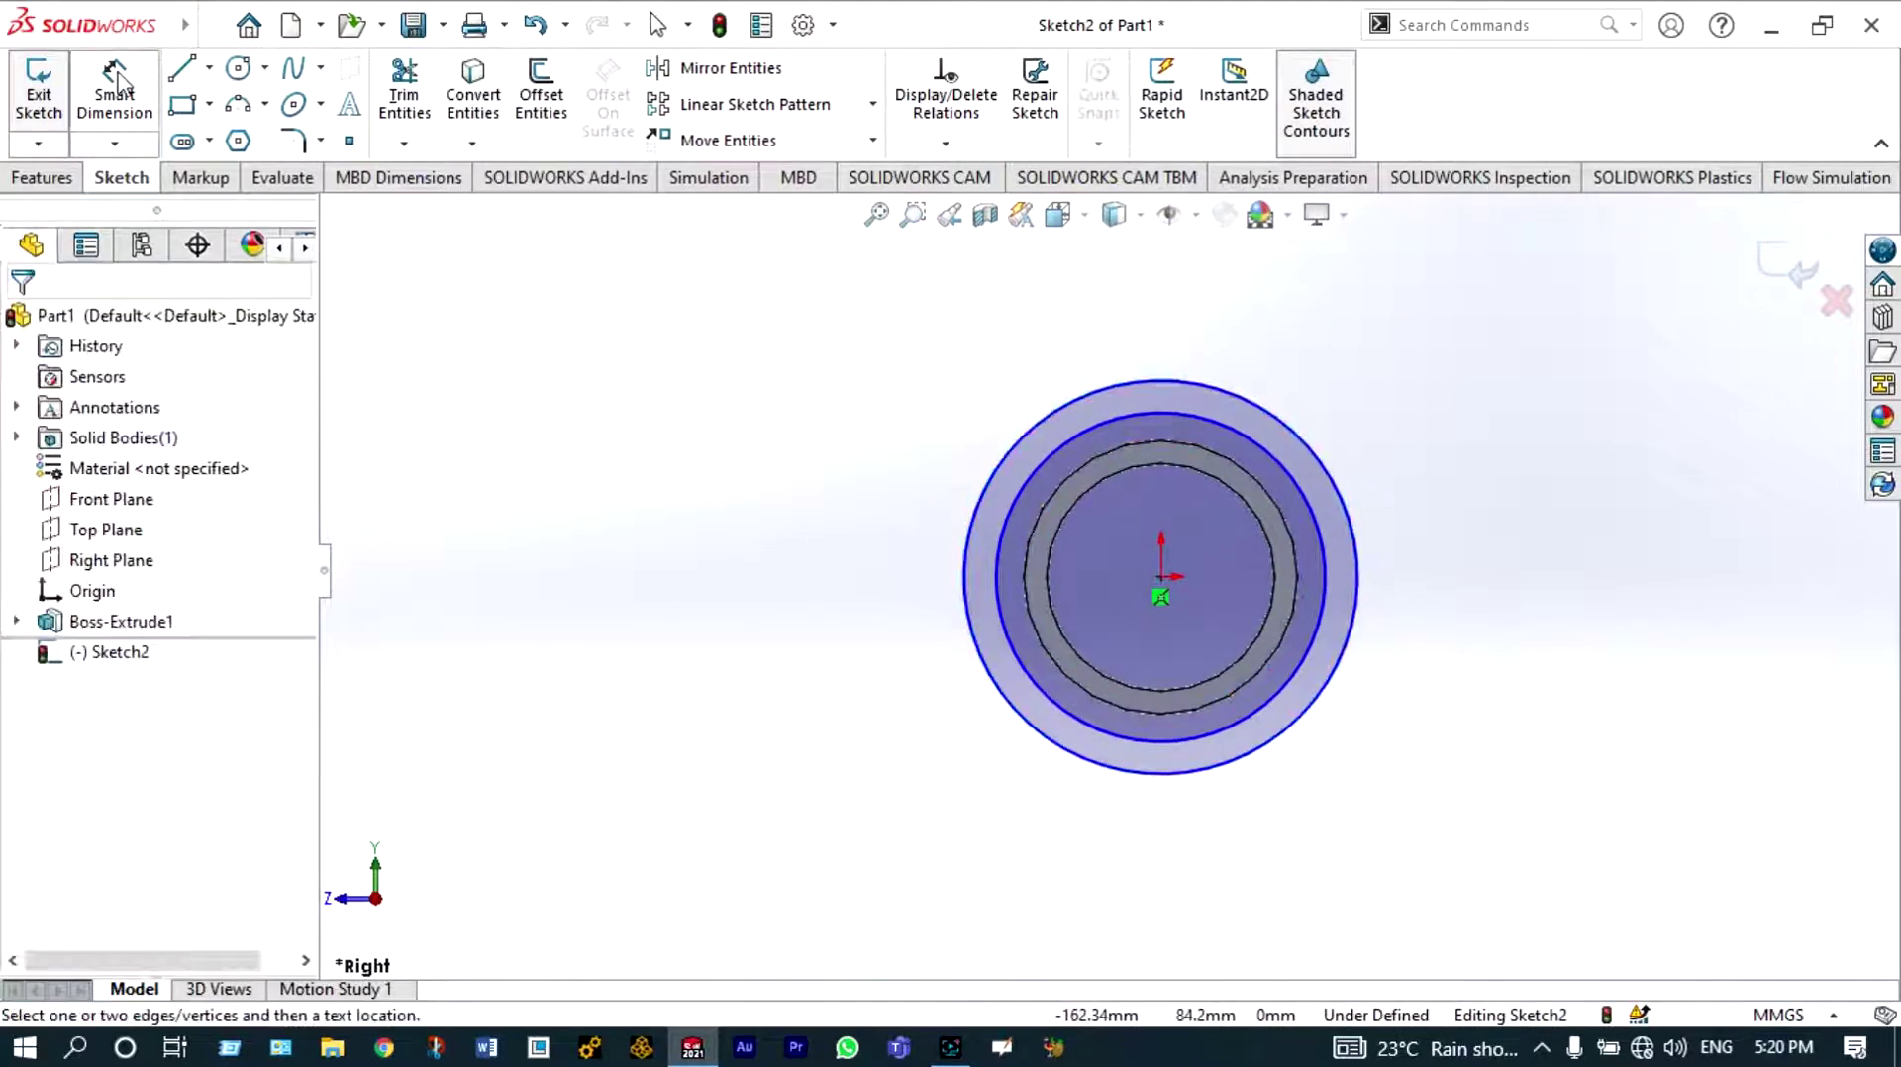
pyautogui.click(1220, 394)
pyautogui.click(1371, 307)
pyautogui.write('100')
pyautogui.press('Return')
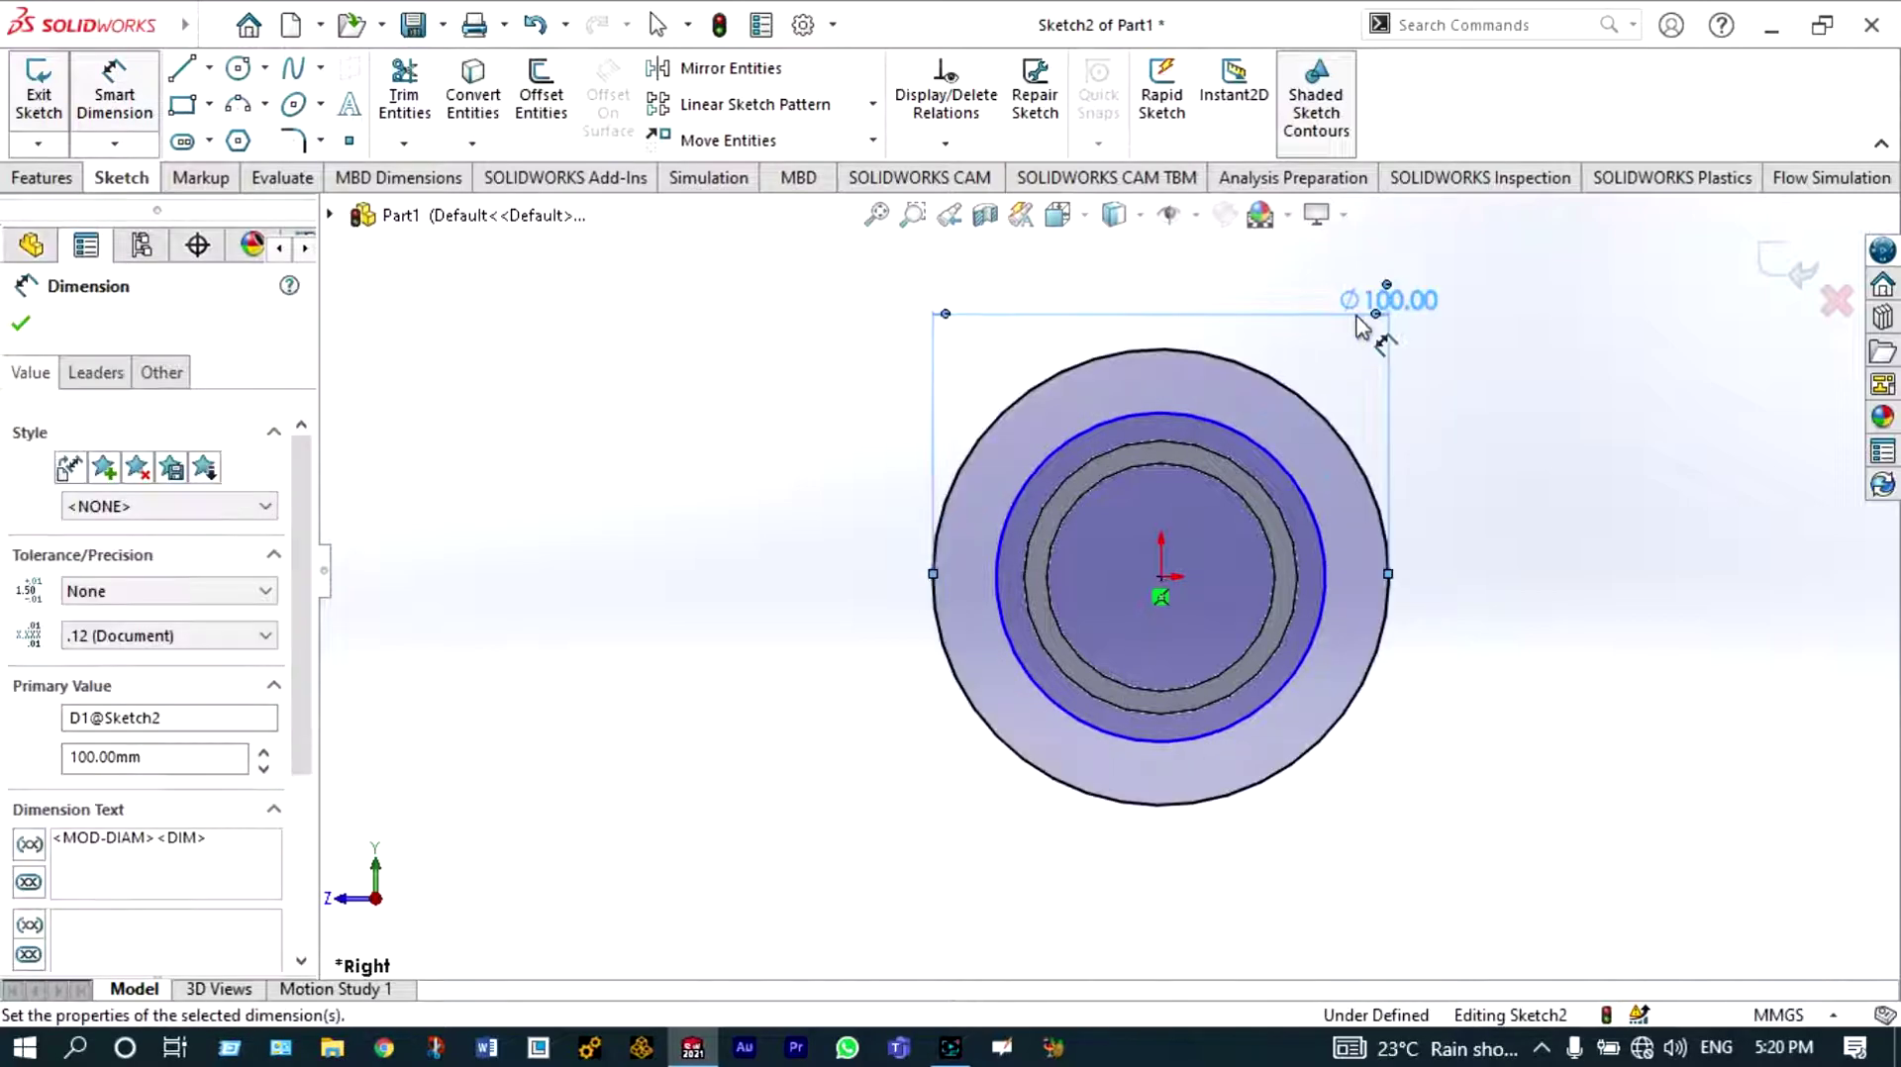
# Dimension the smaller sketch circle's diameter to 90 mm
pyautogui.click(1297, 477)
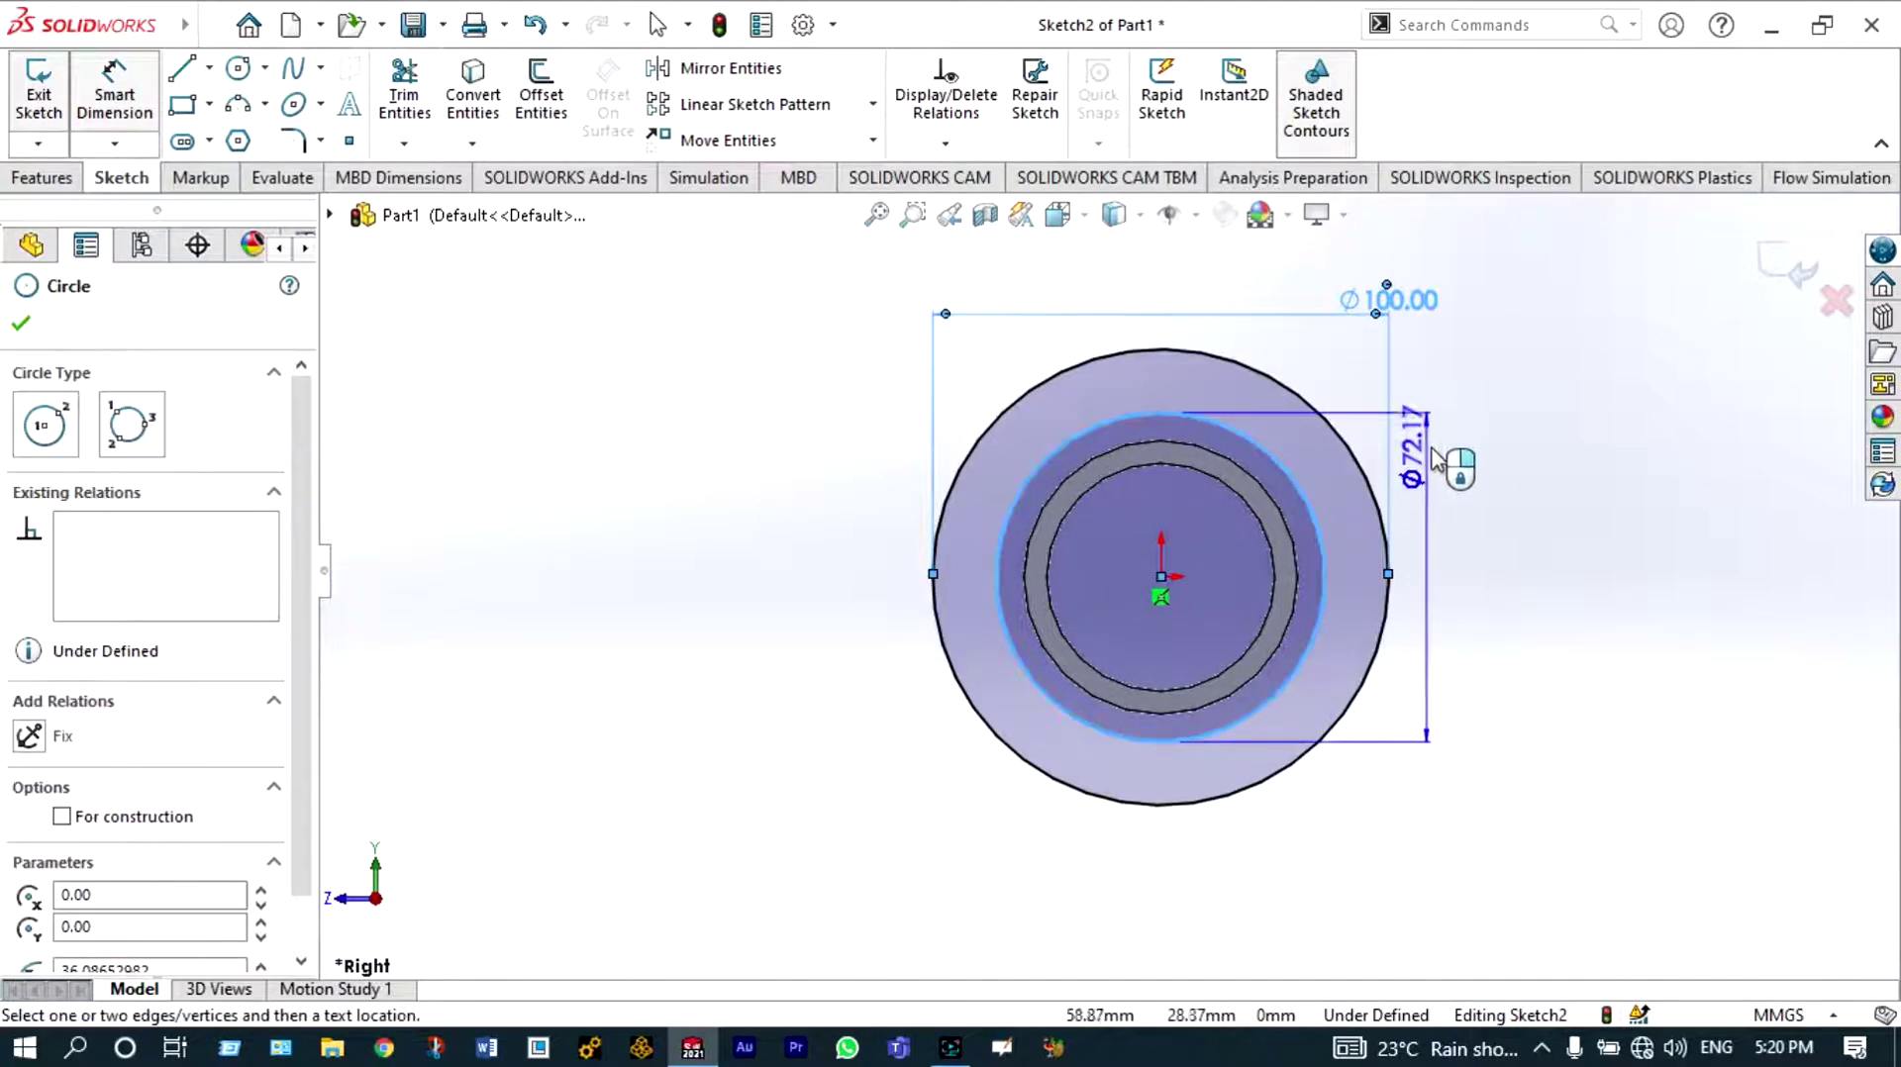
pyautogui.click(1456, 448)
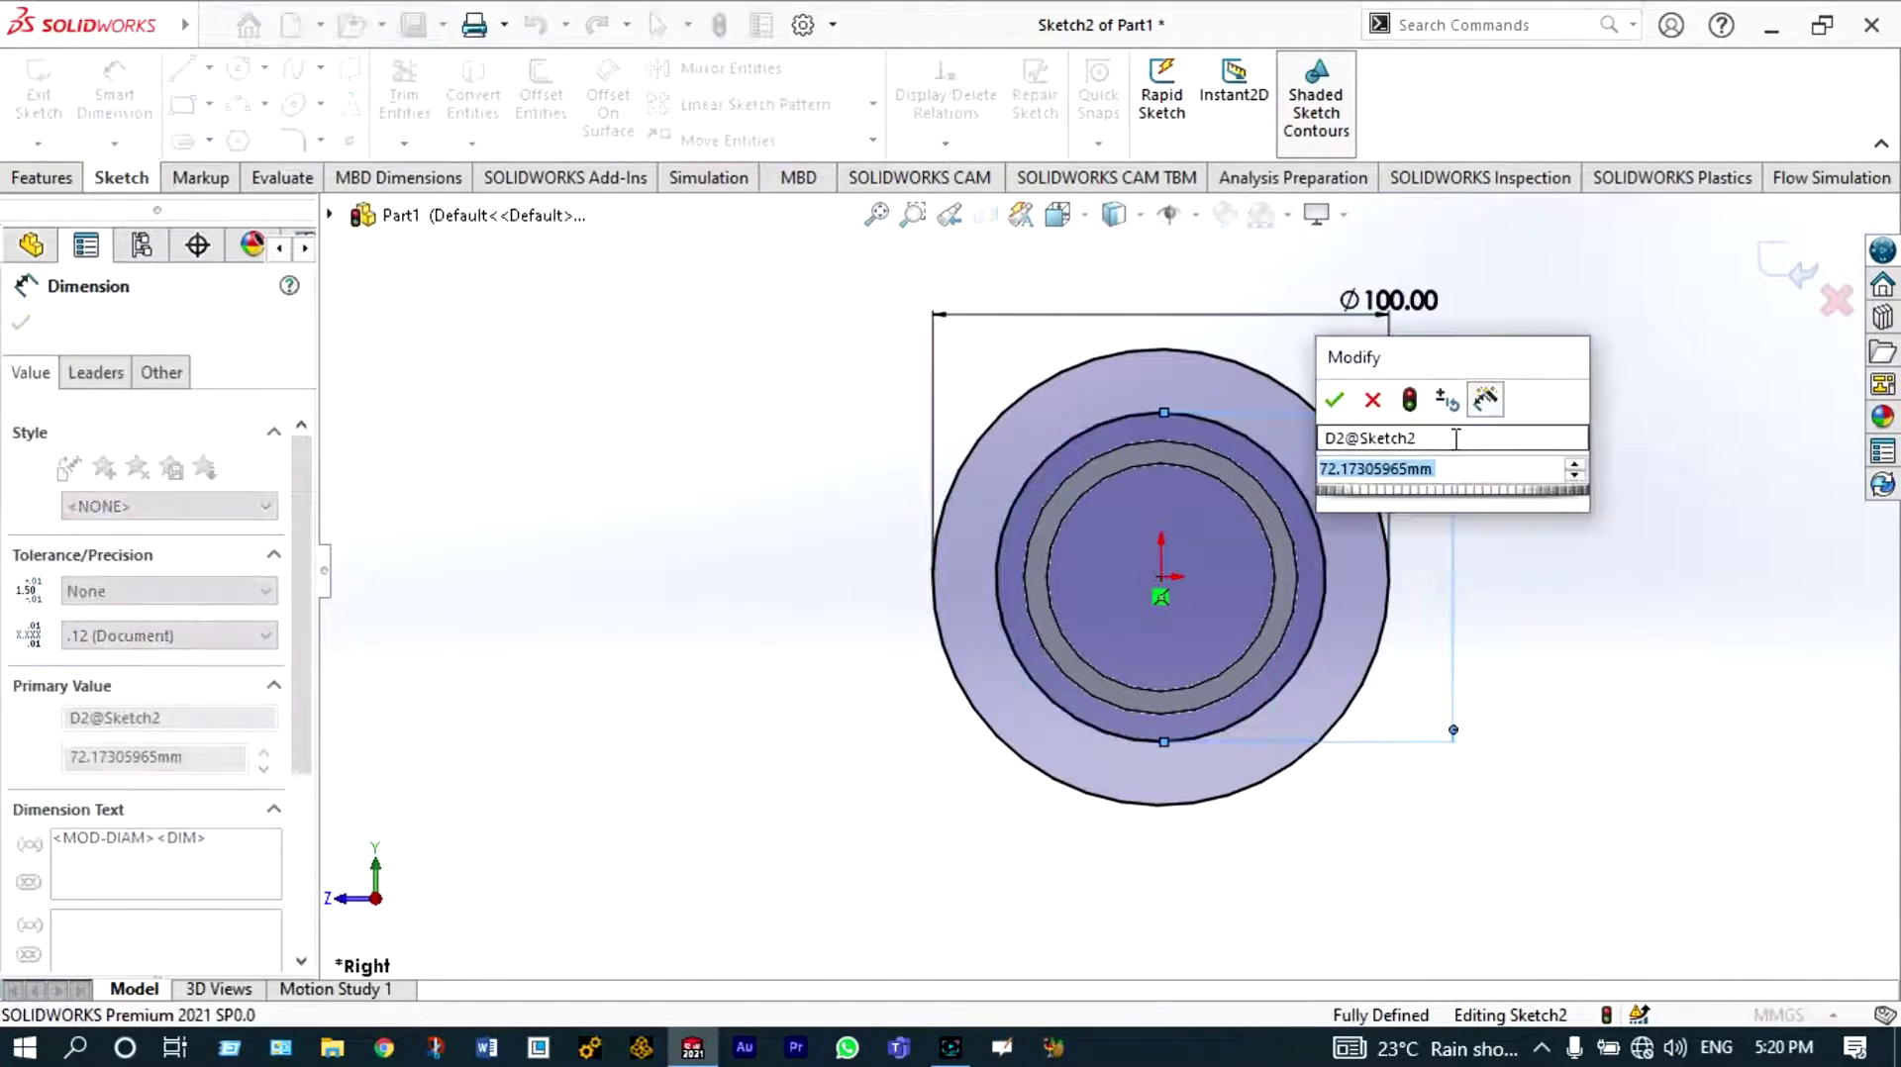
pyautogui.write('90')
pyautogui.press('Return')
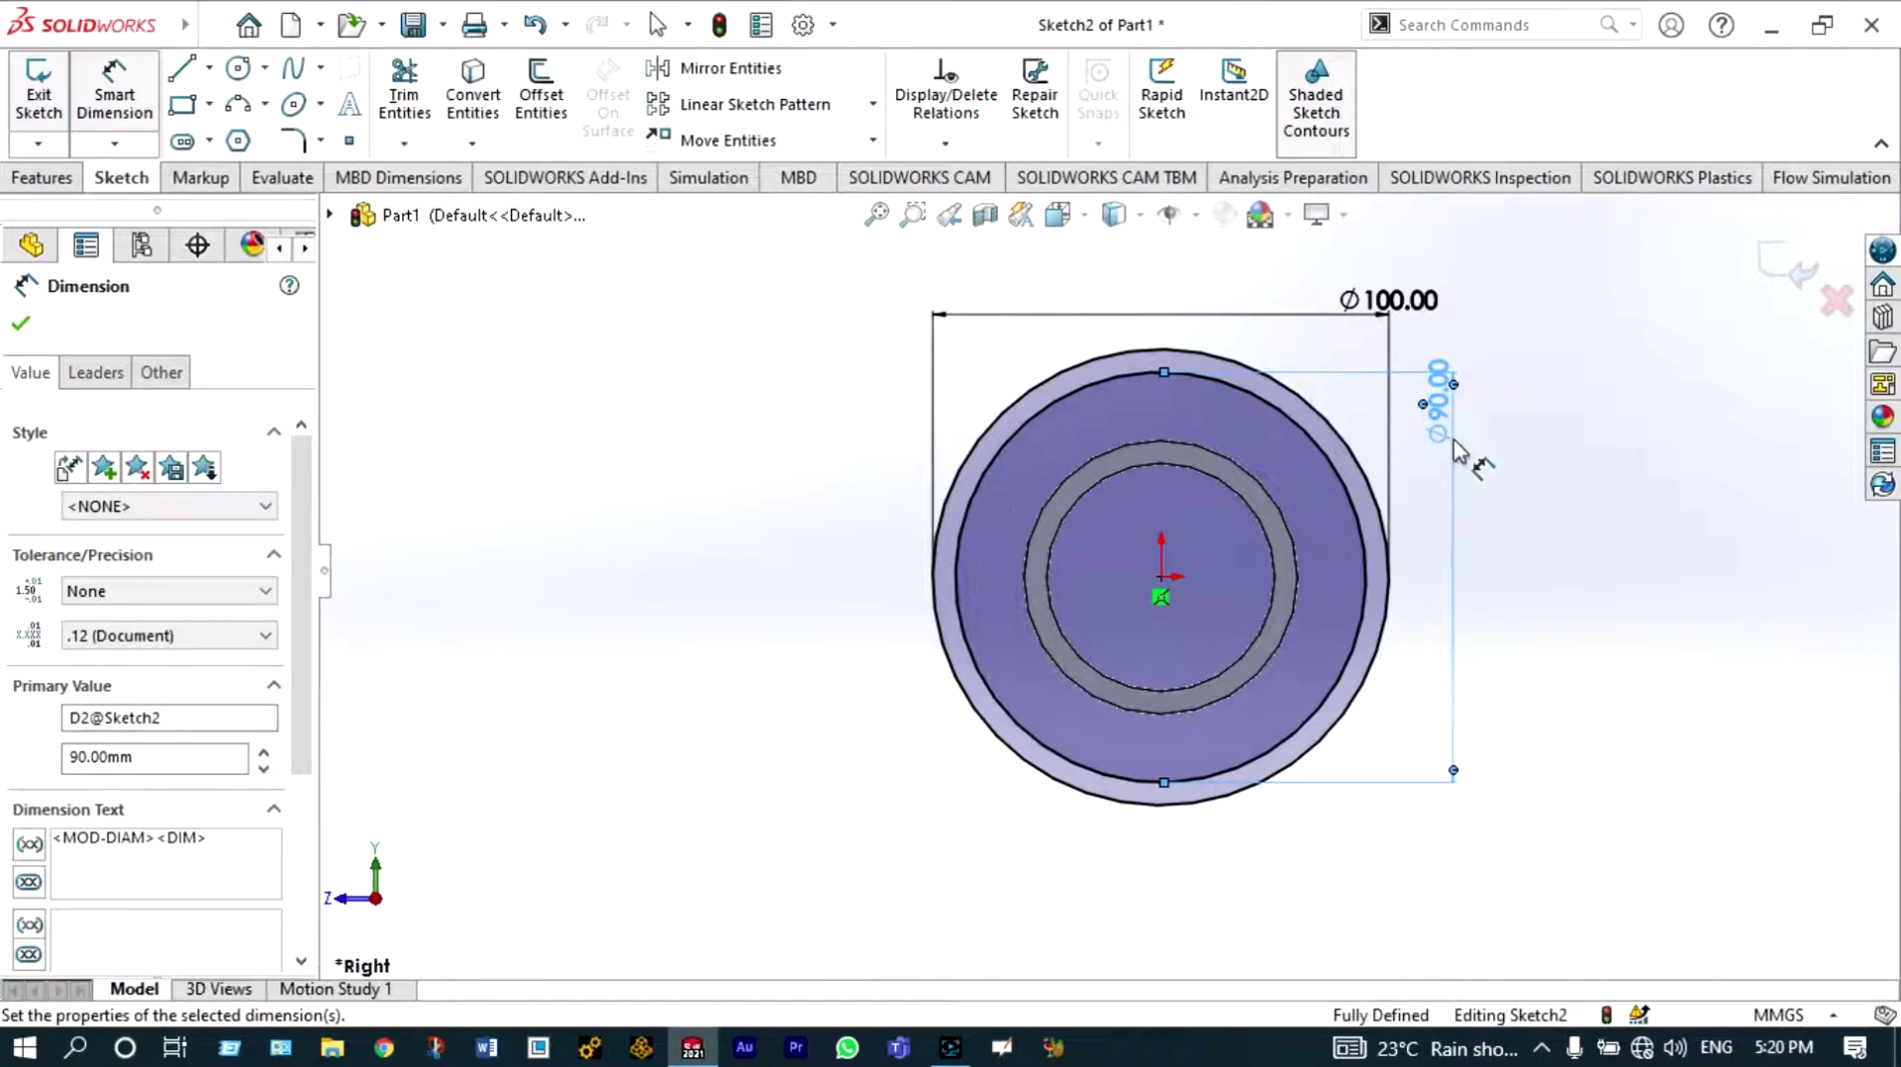
pyautogui.click(19, 326)
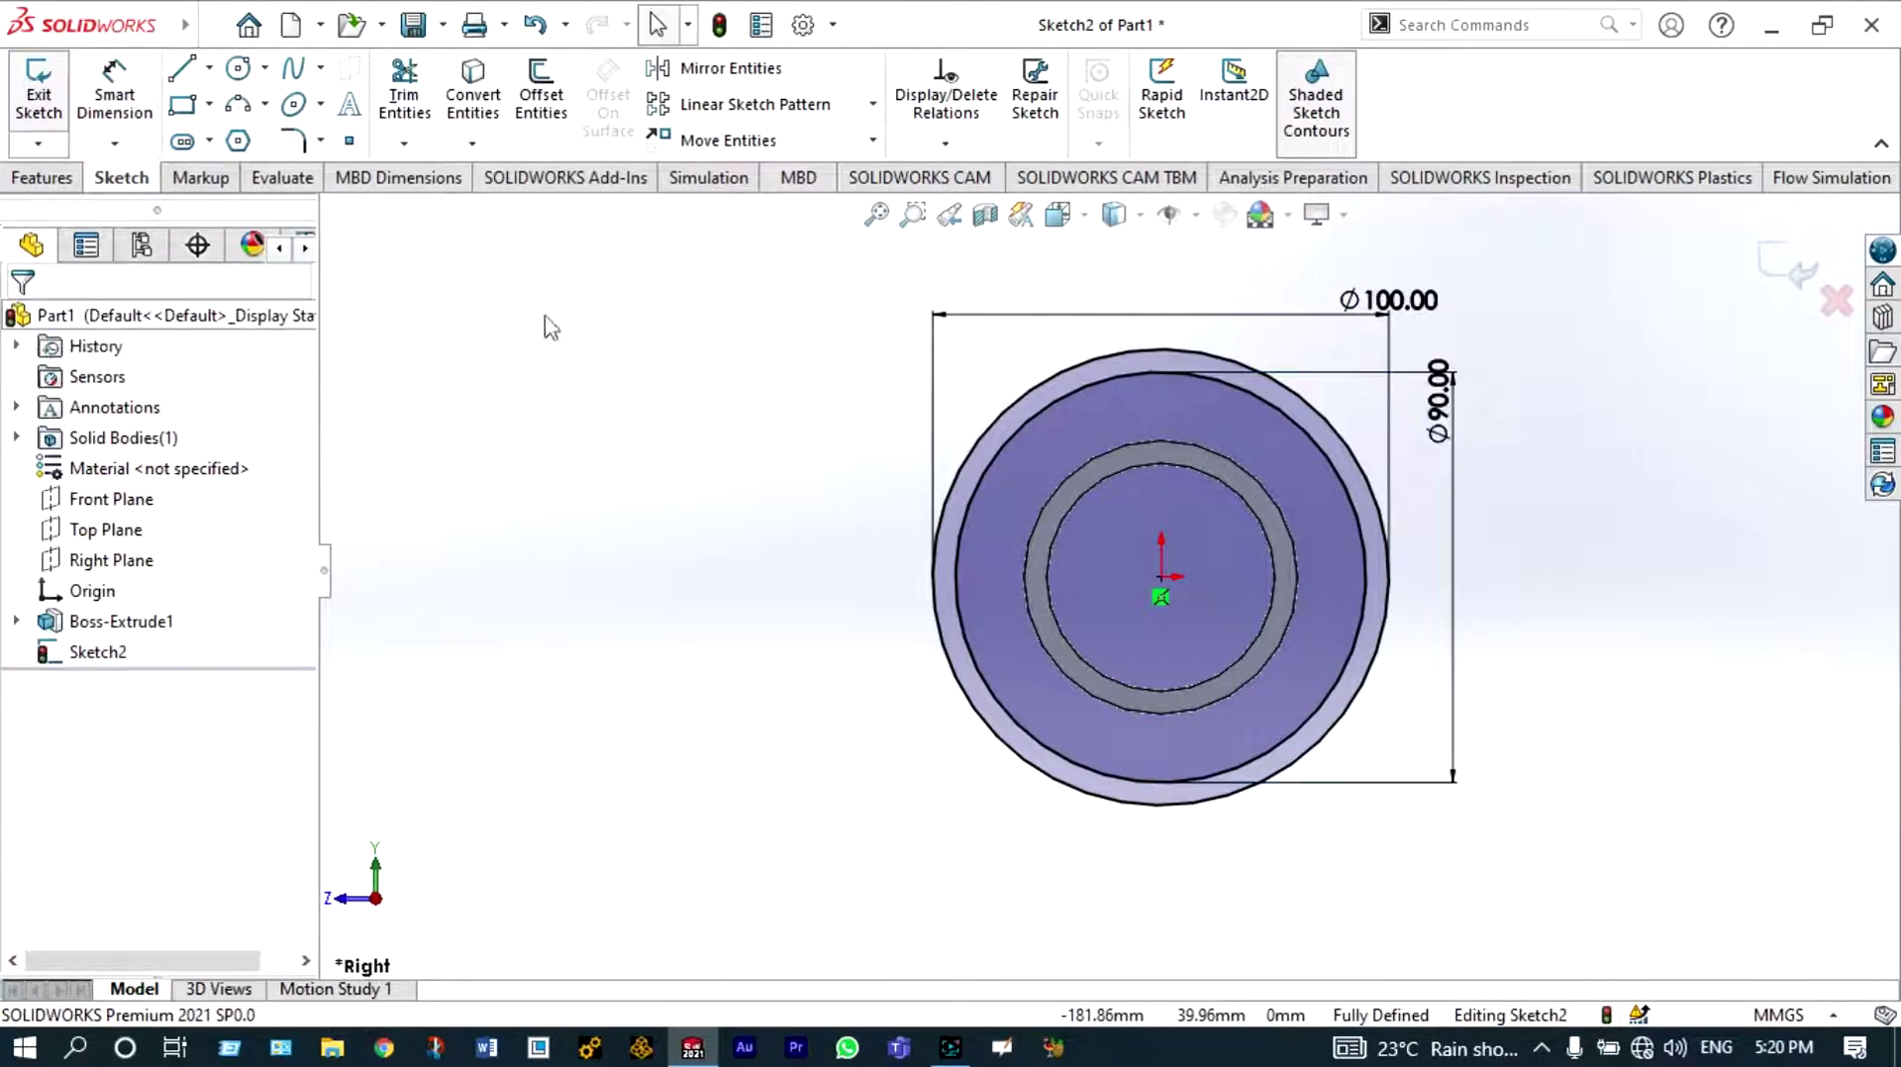
# Extrude the 100 mm and 90 mm ring sketch with a Mid Plane end condition and a depth of 1200 mm
pyautogui.press('f')
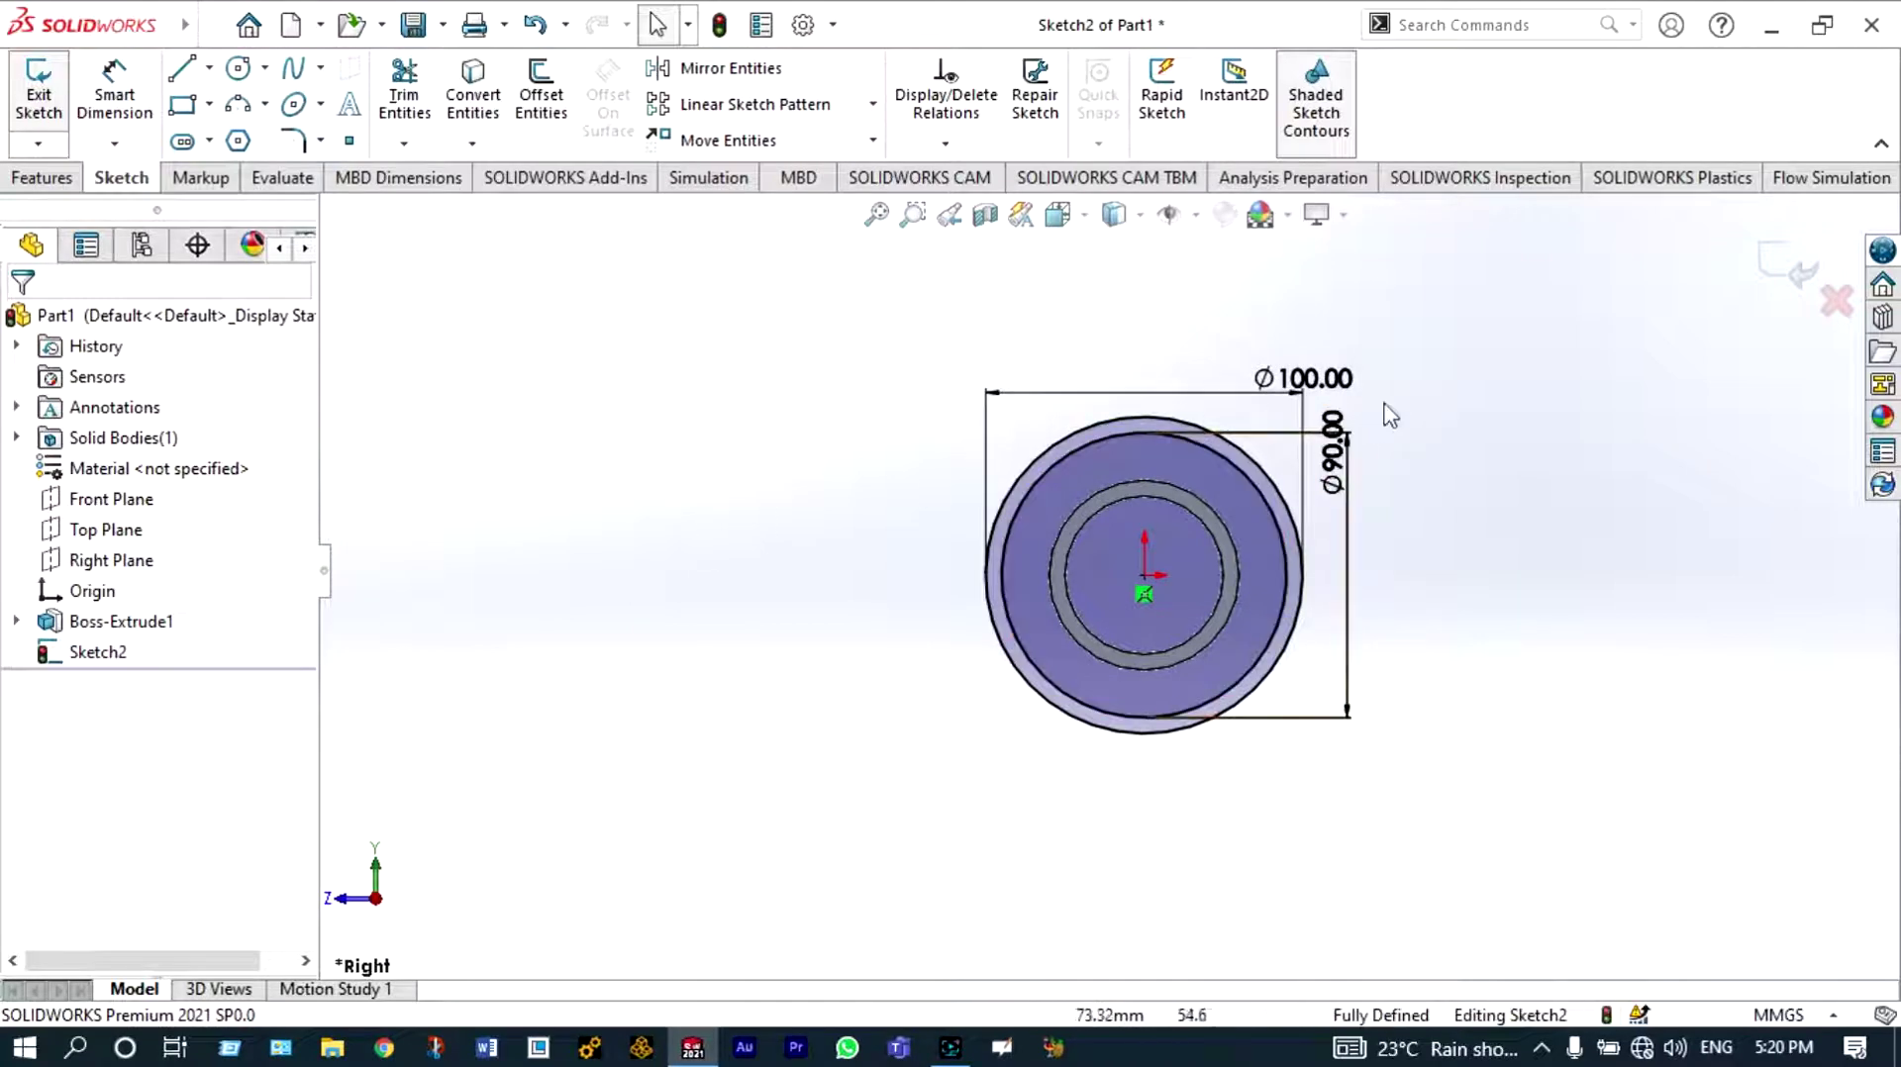
pyautogui.scroll(-2, 1138, 589)
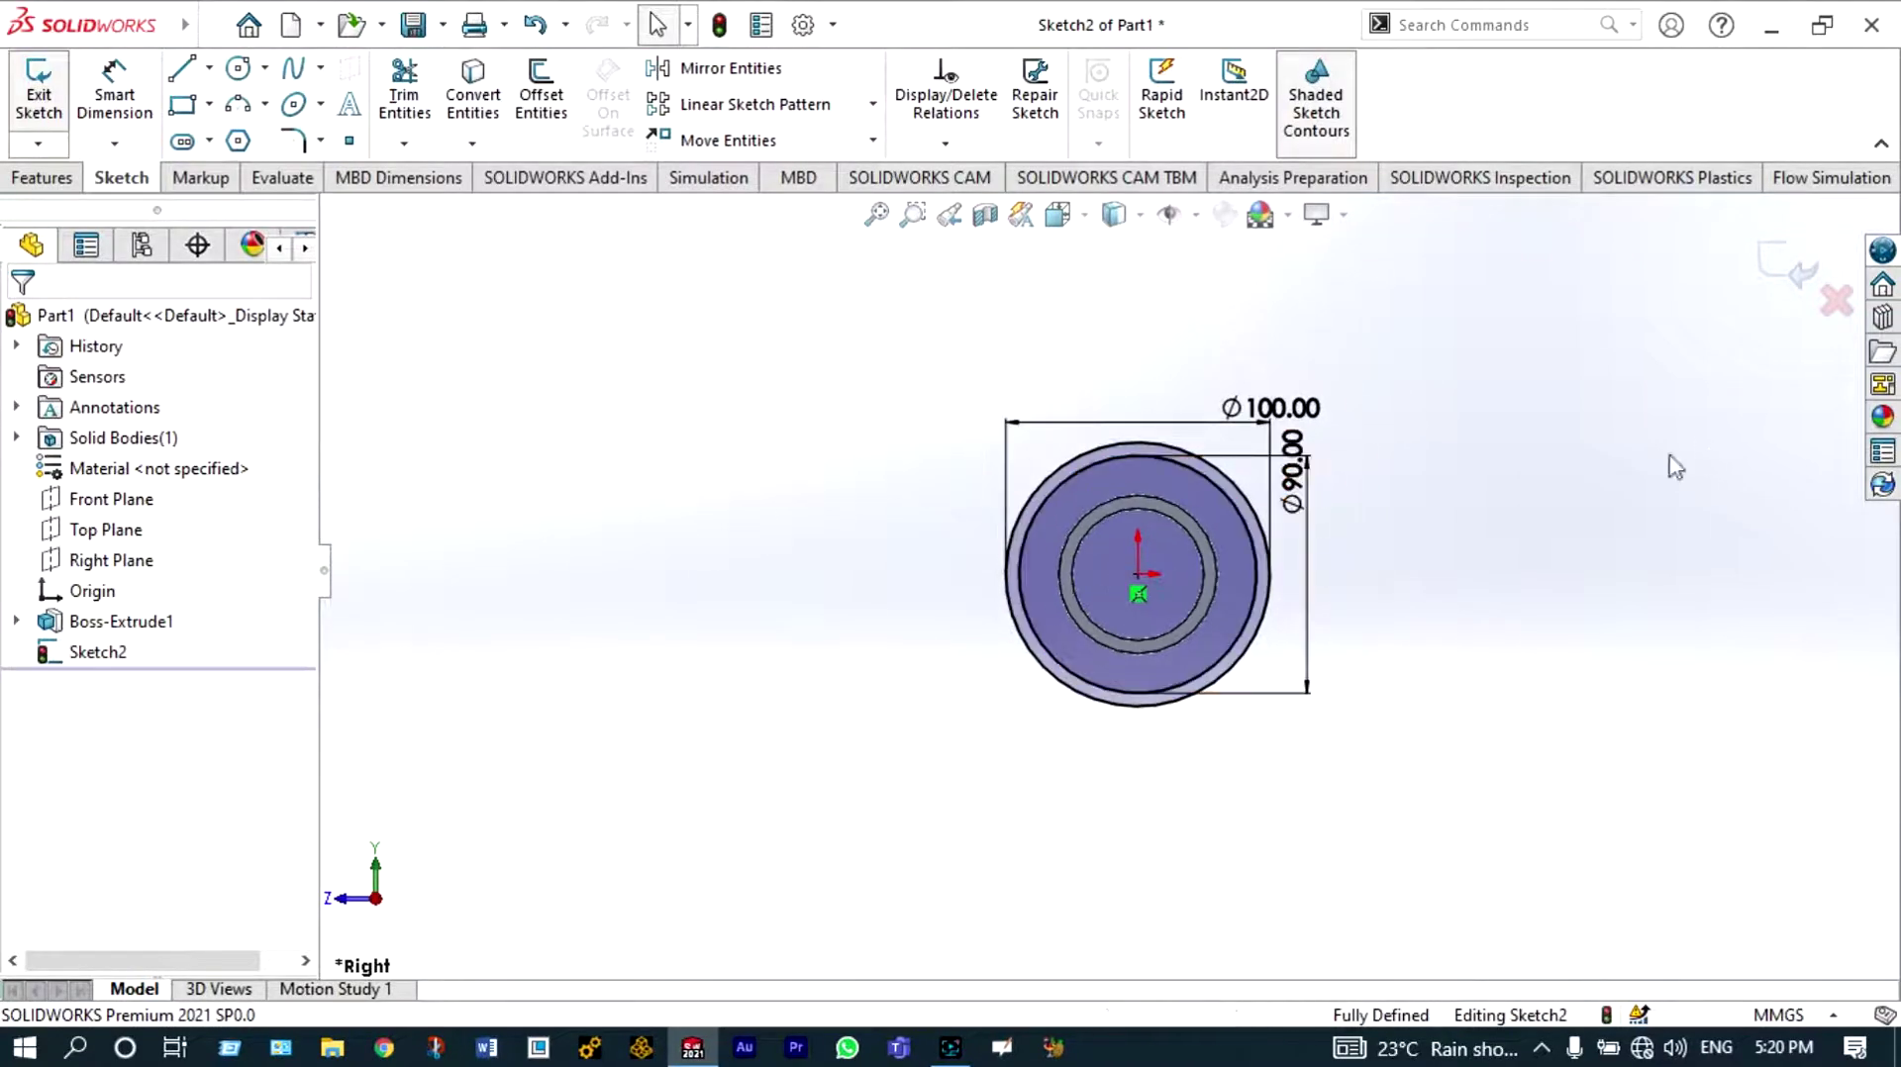
pyautogui.scroll(-1, 1511, 489)
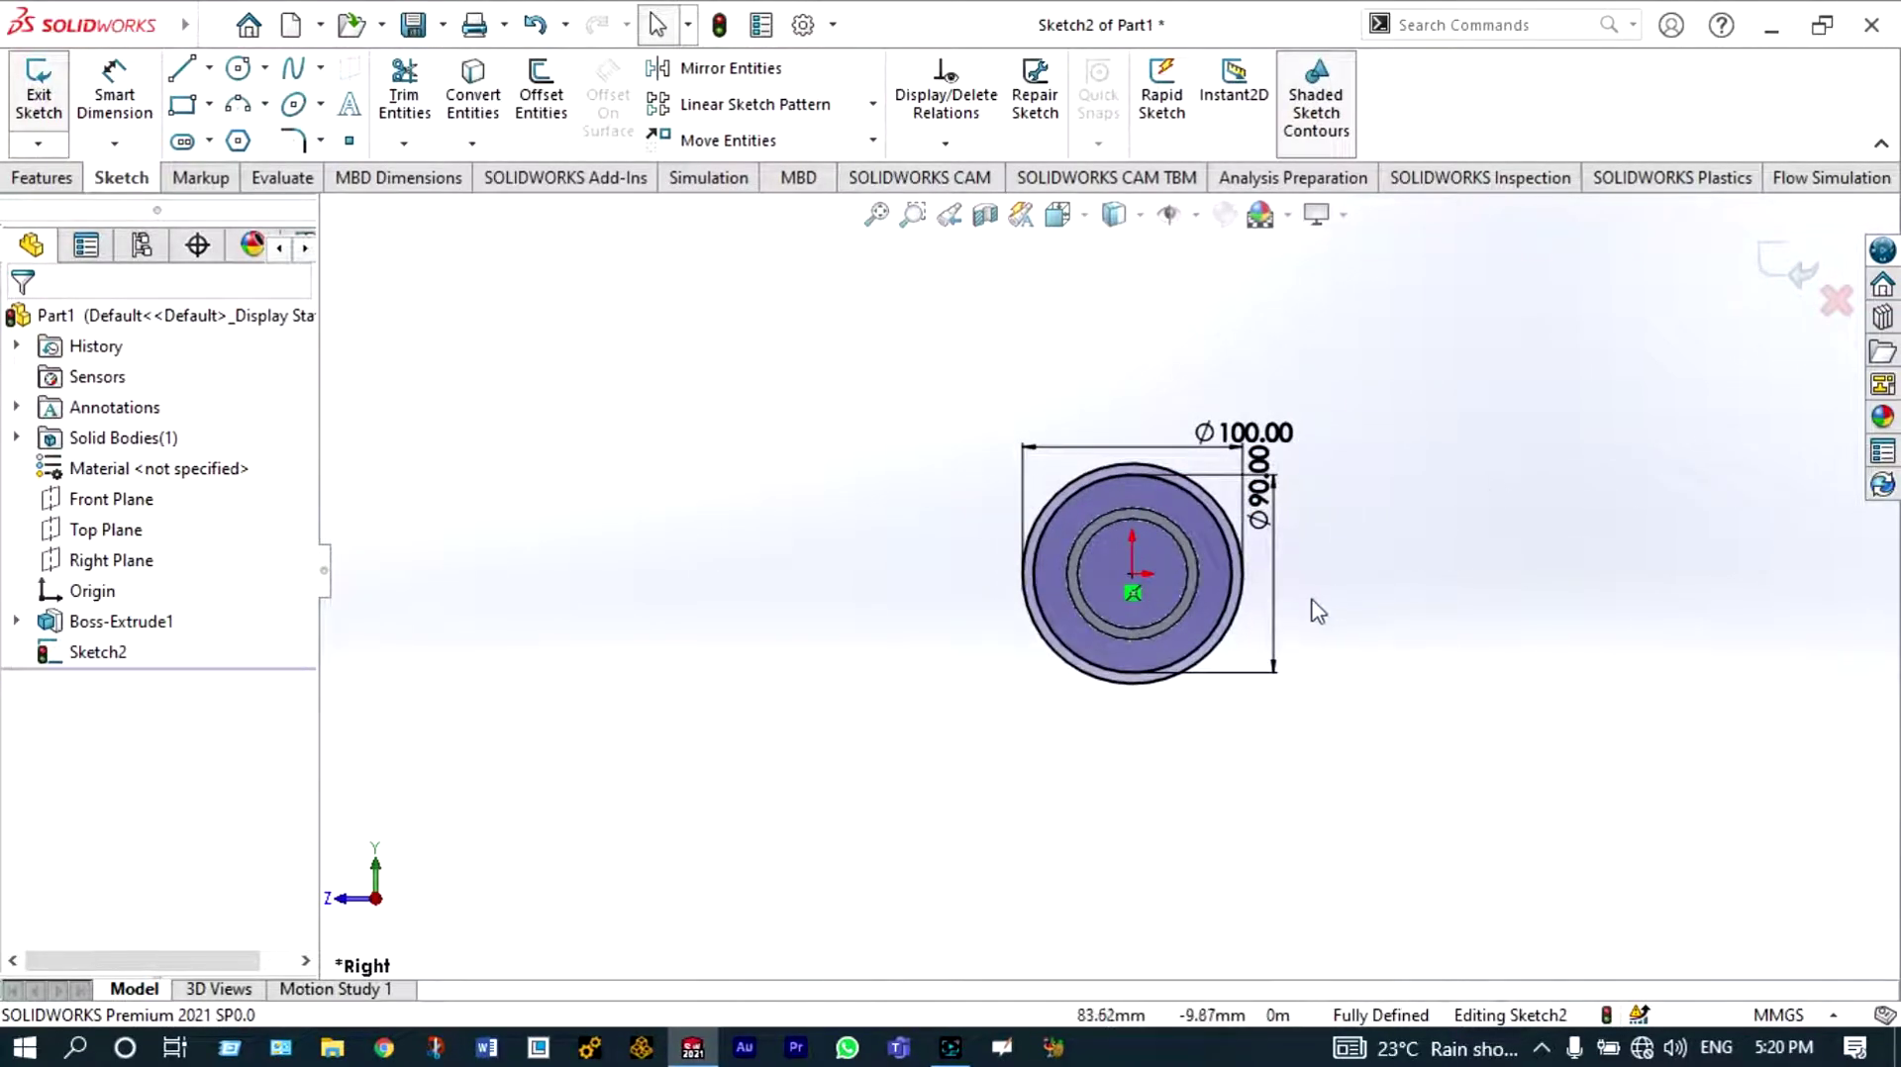
pyautogui.moveTo(1422, 492); pyautogui.dragTo(990, 396, button='middle')
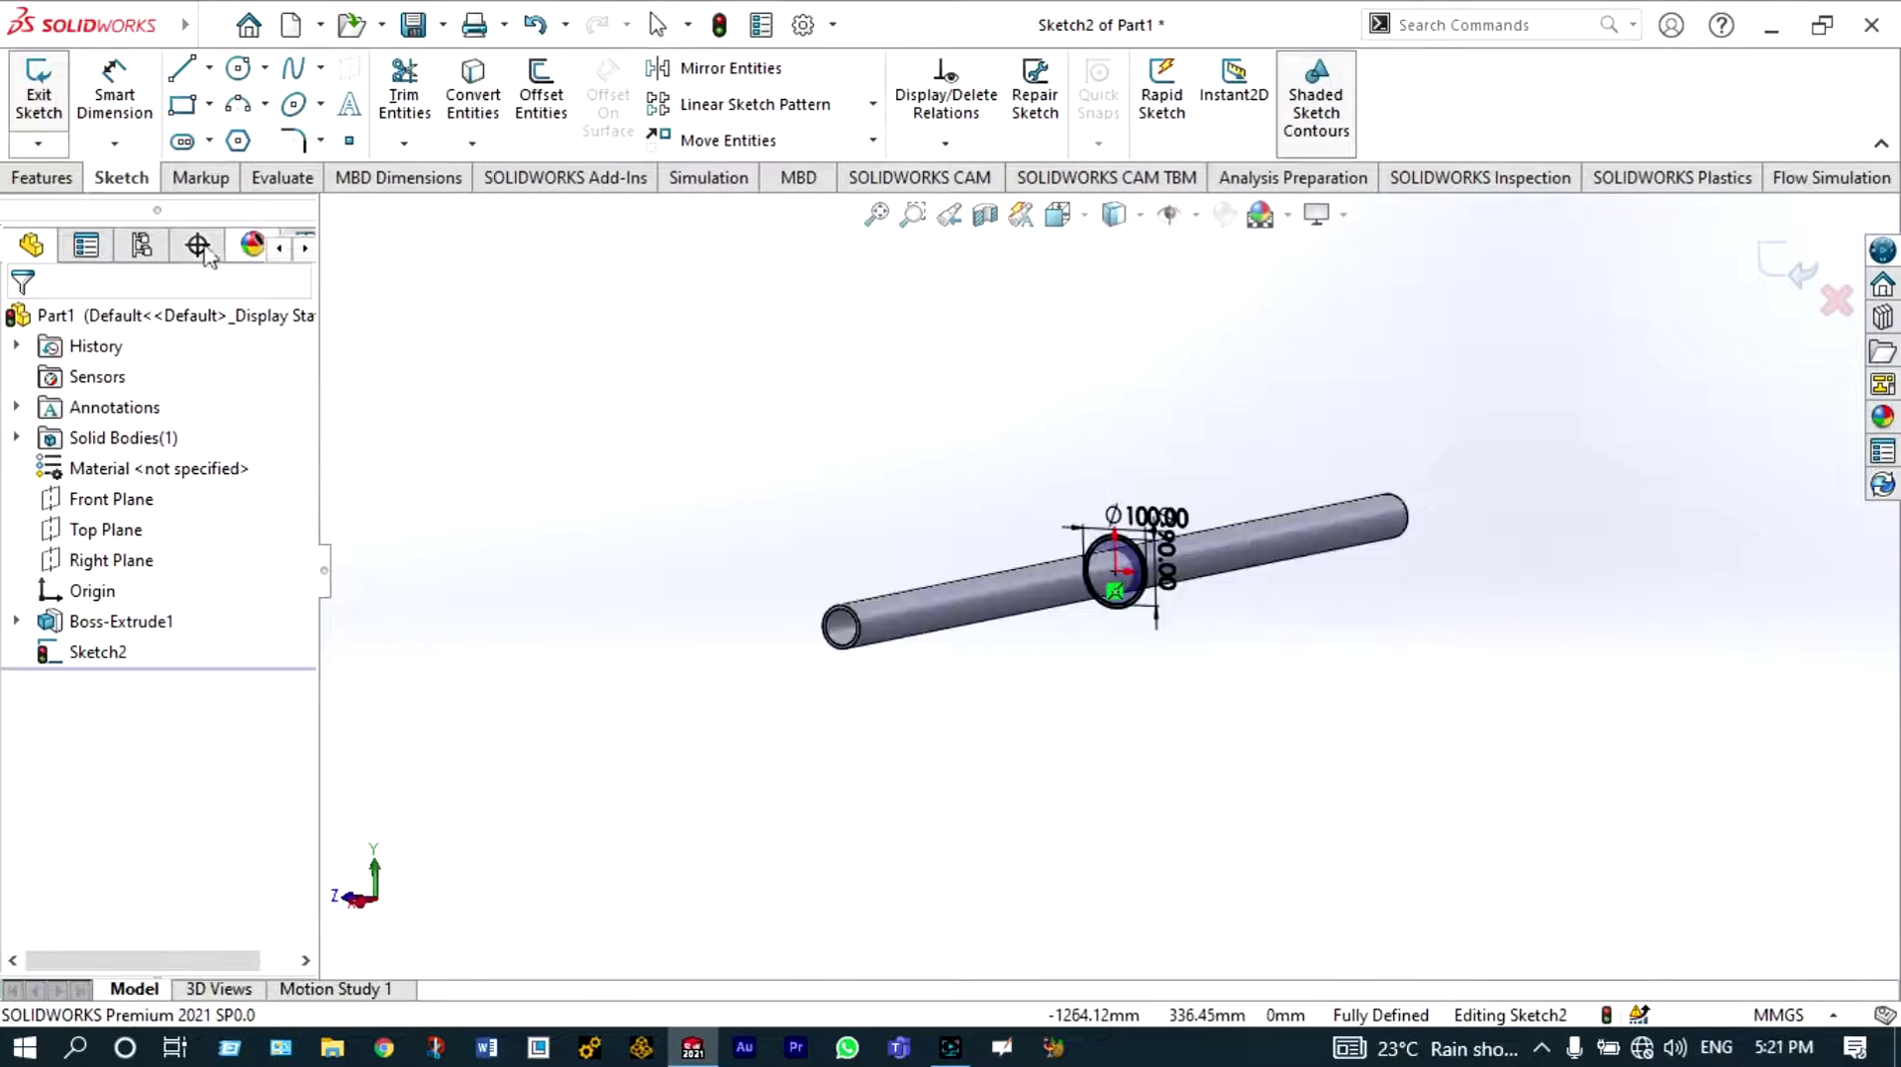
pyautogui.click(38, 178)
pyautogui.click(47, 111)
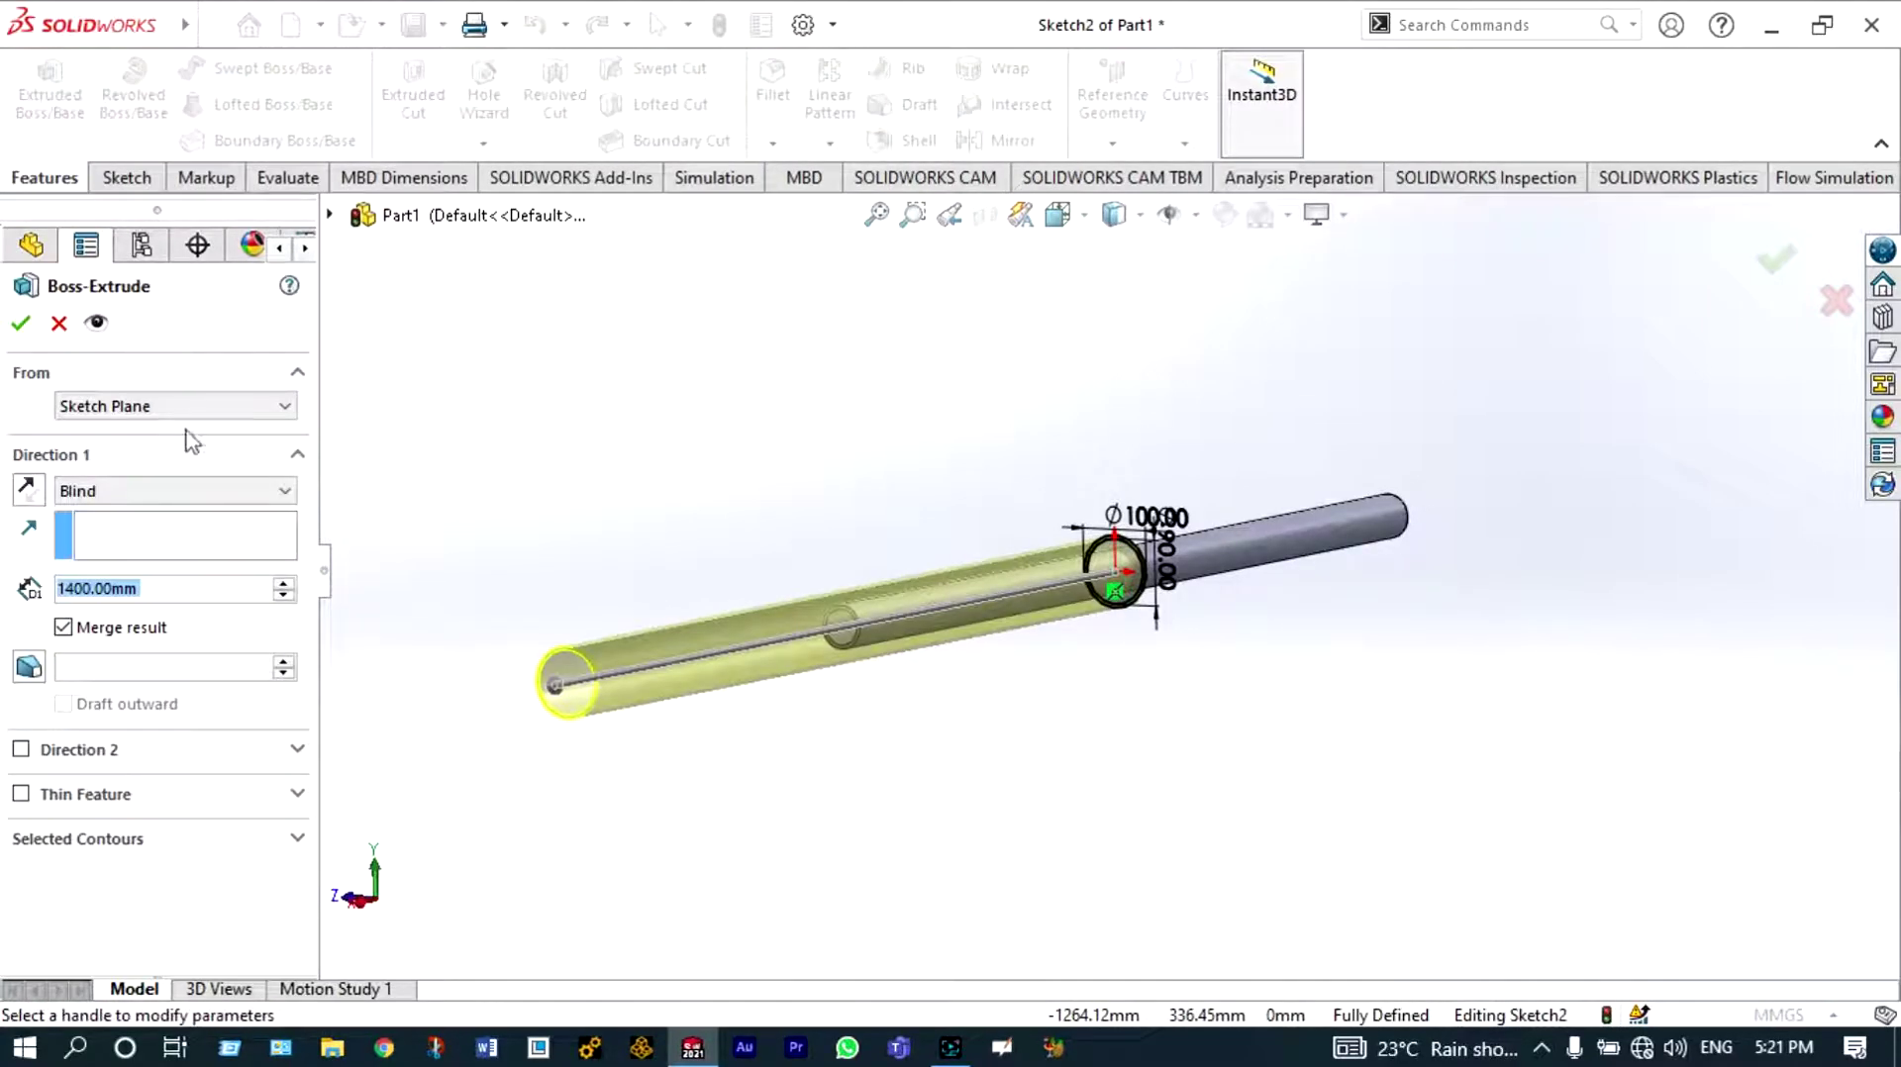
pyautogui.click(273, 500)
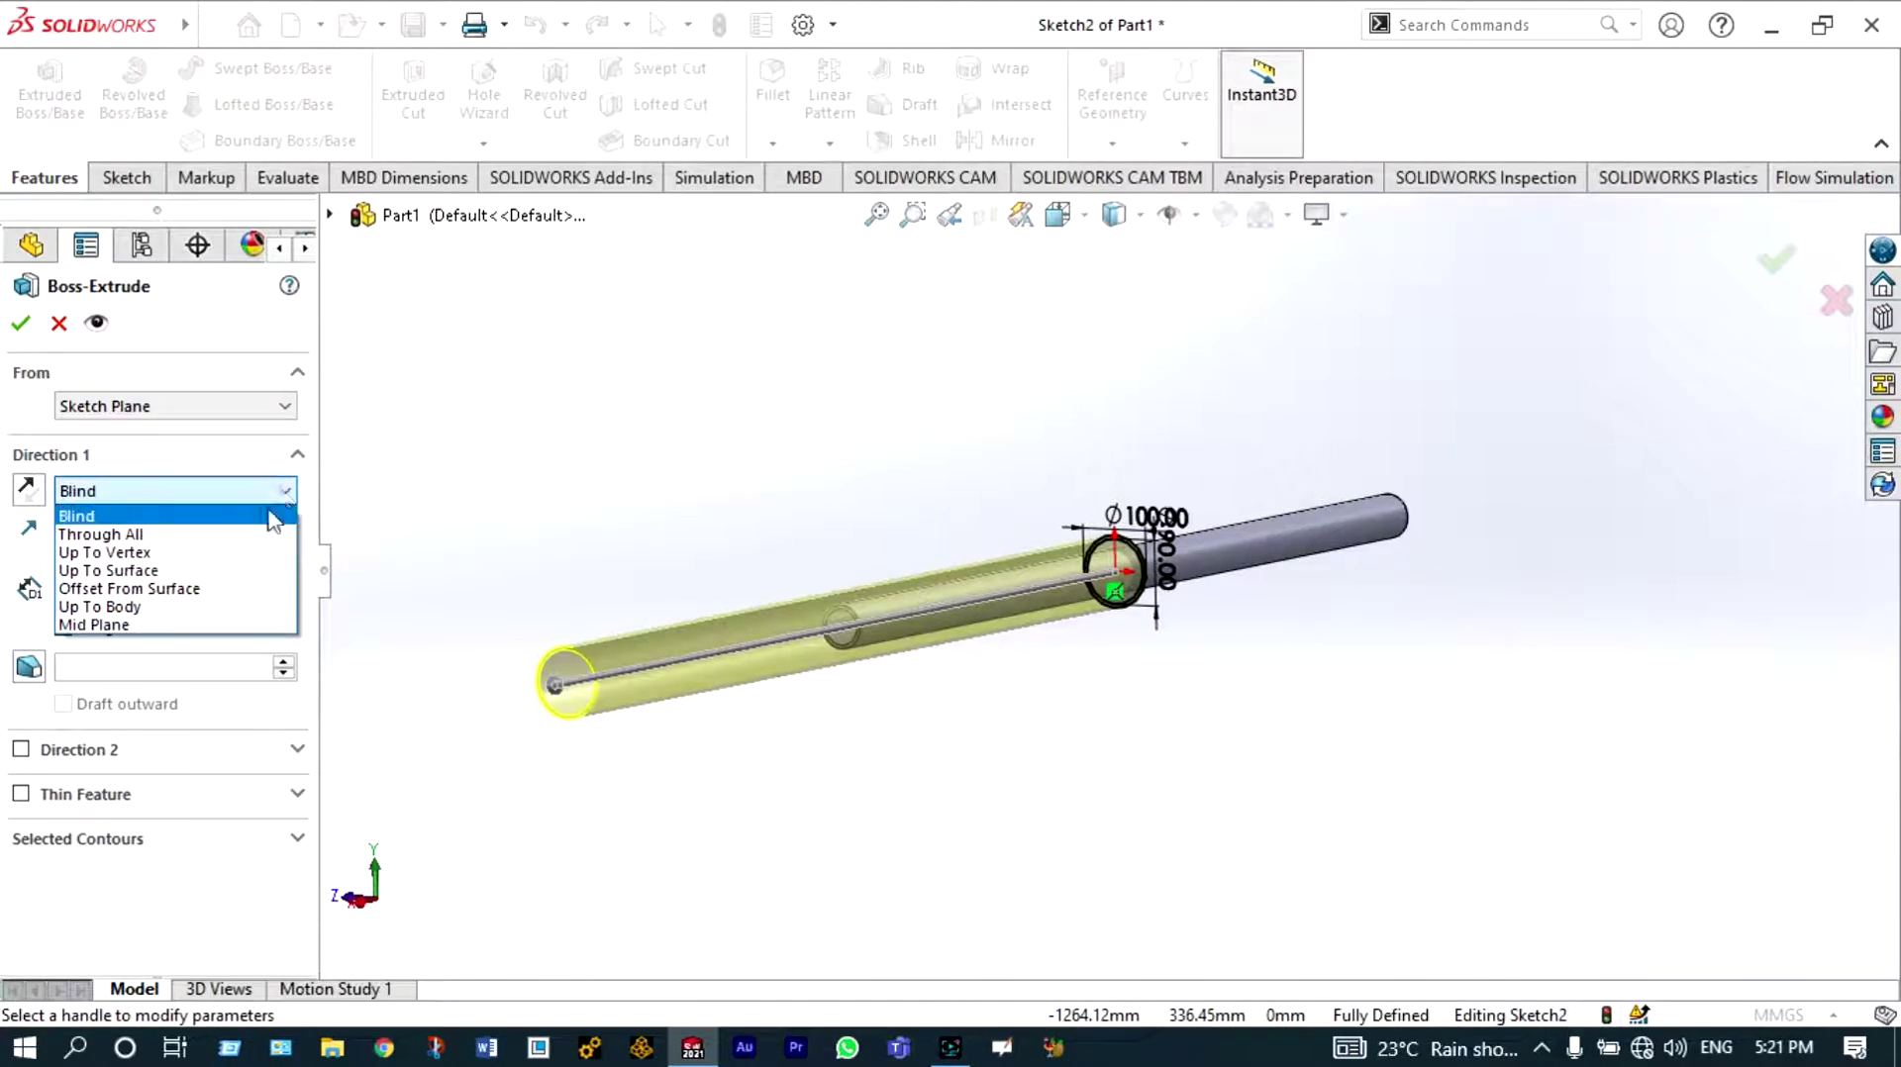
pyautogui.click(198, 630)
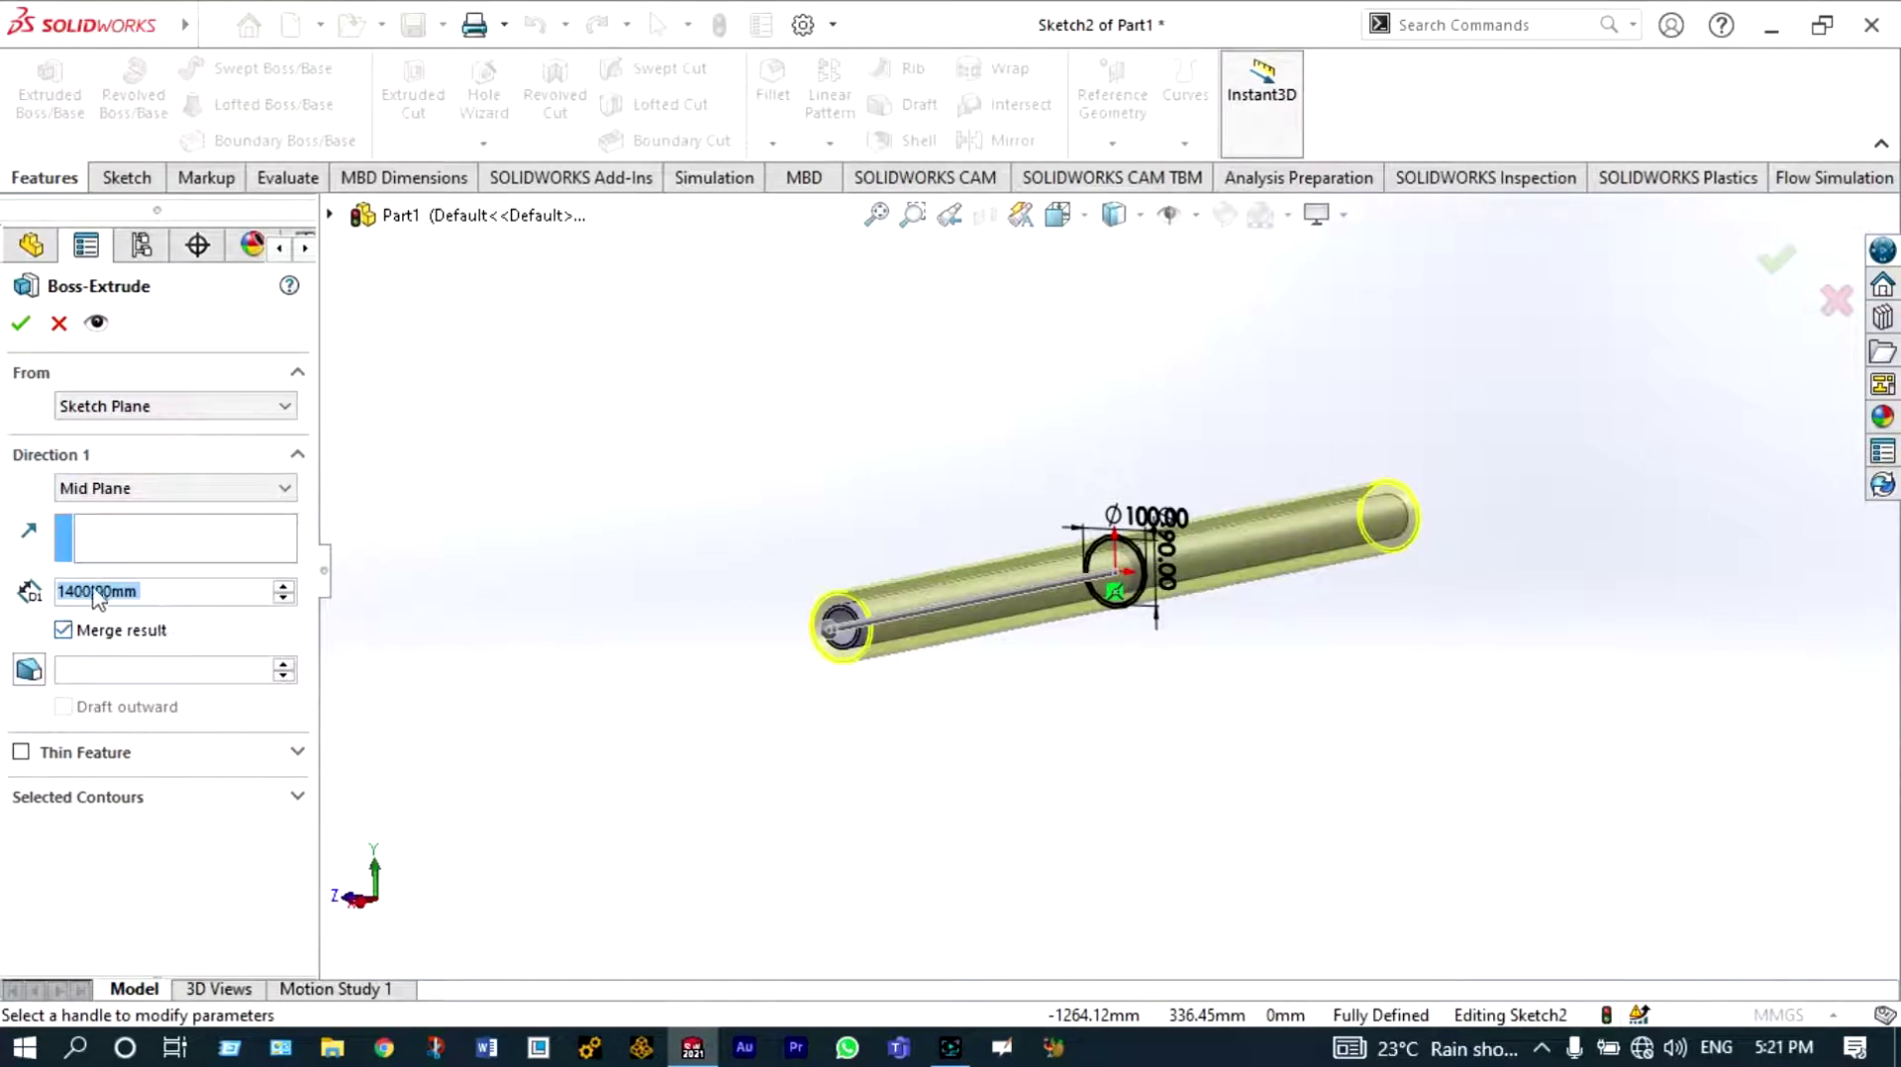
pyautogui.write('1200')
pyautogui.press('Return')
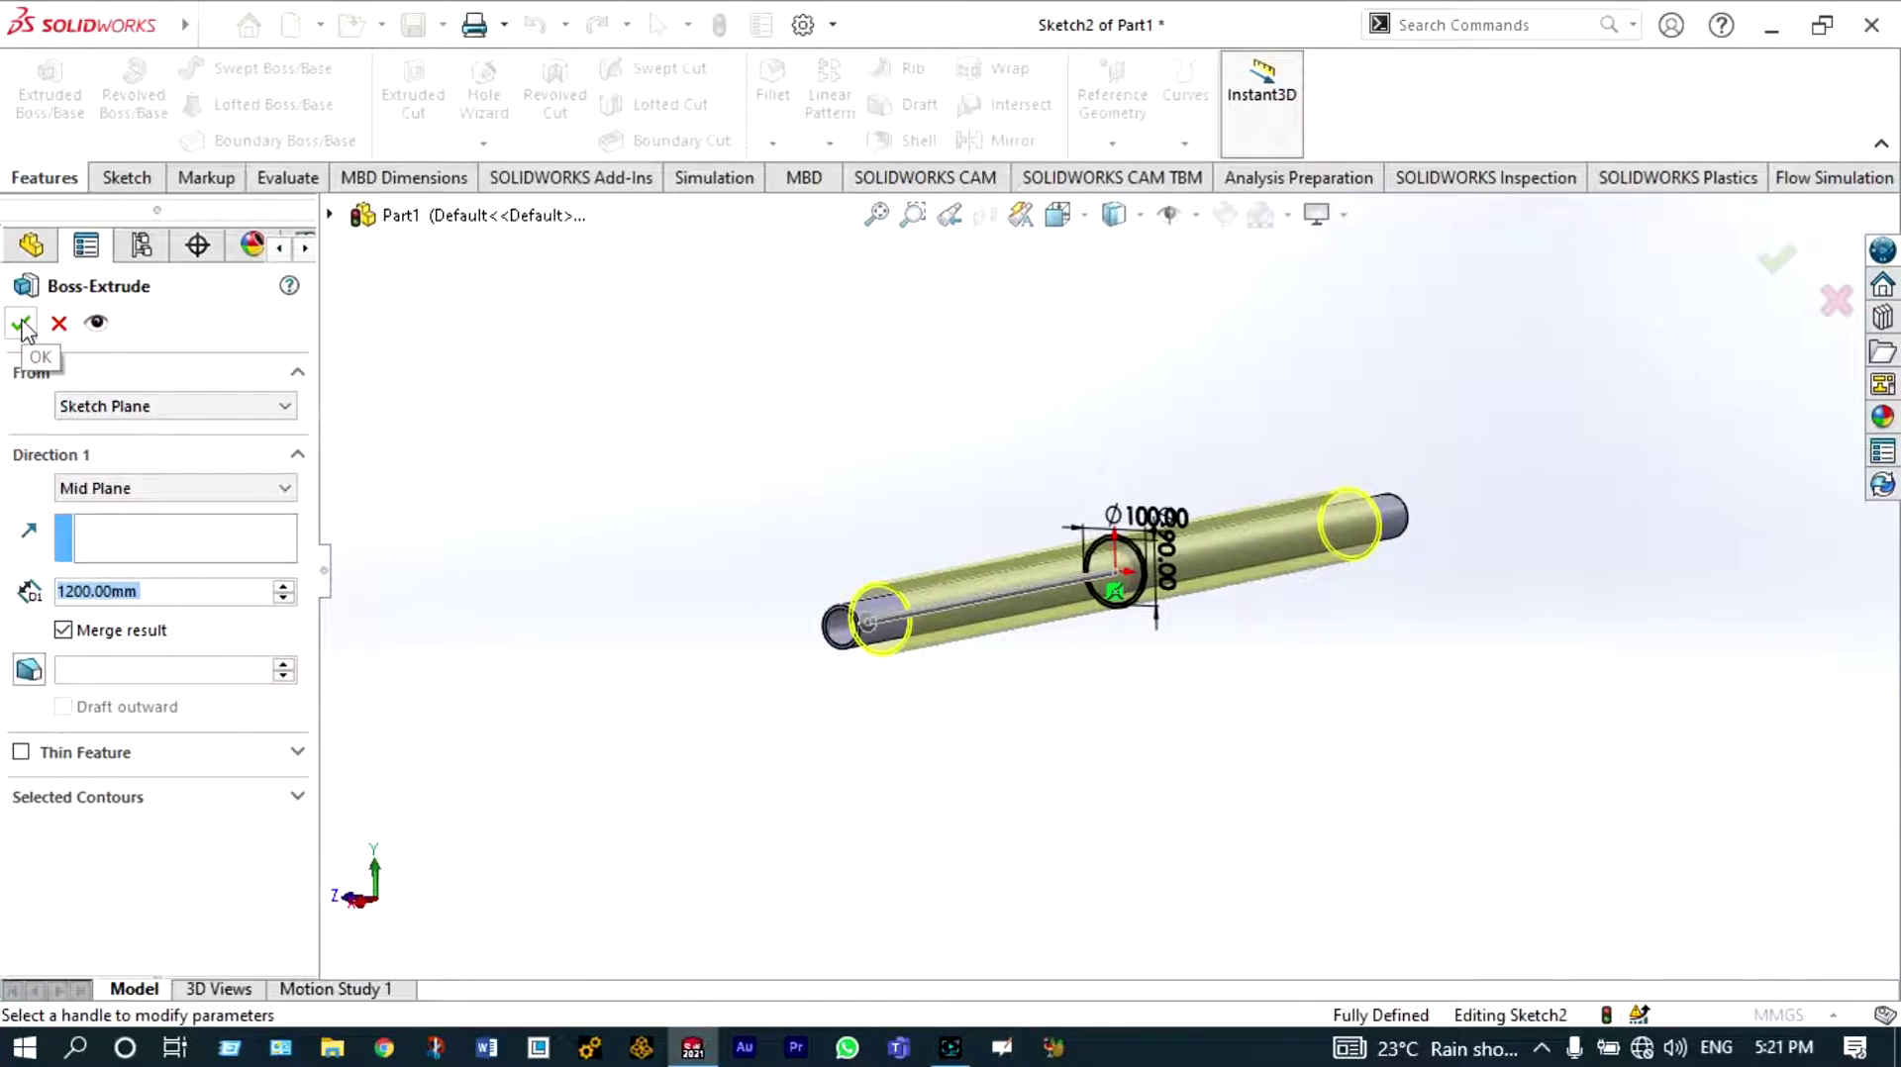
pyautogui.click(22, 325)
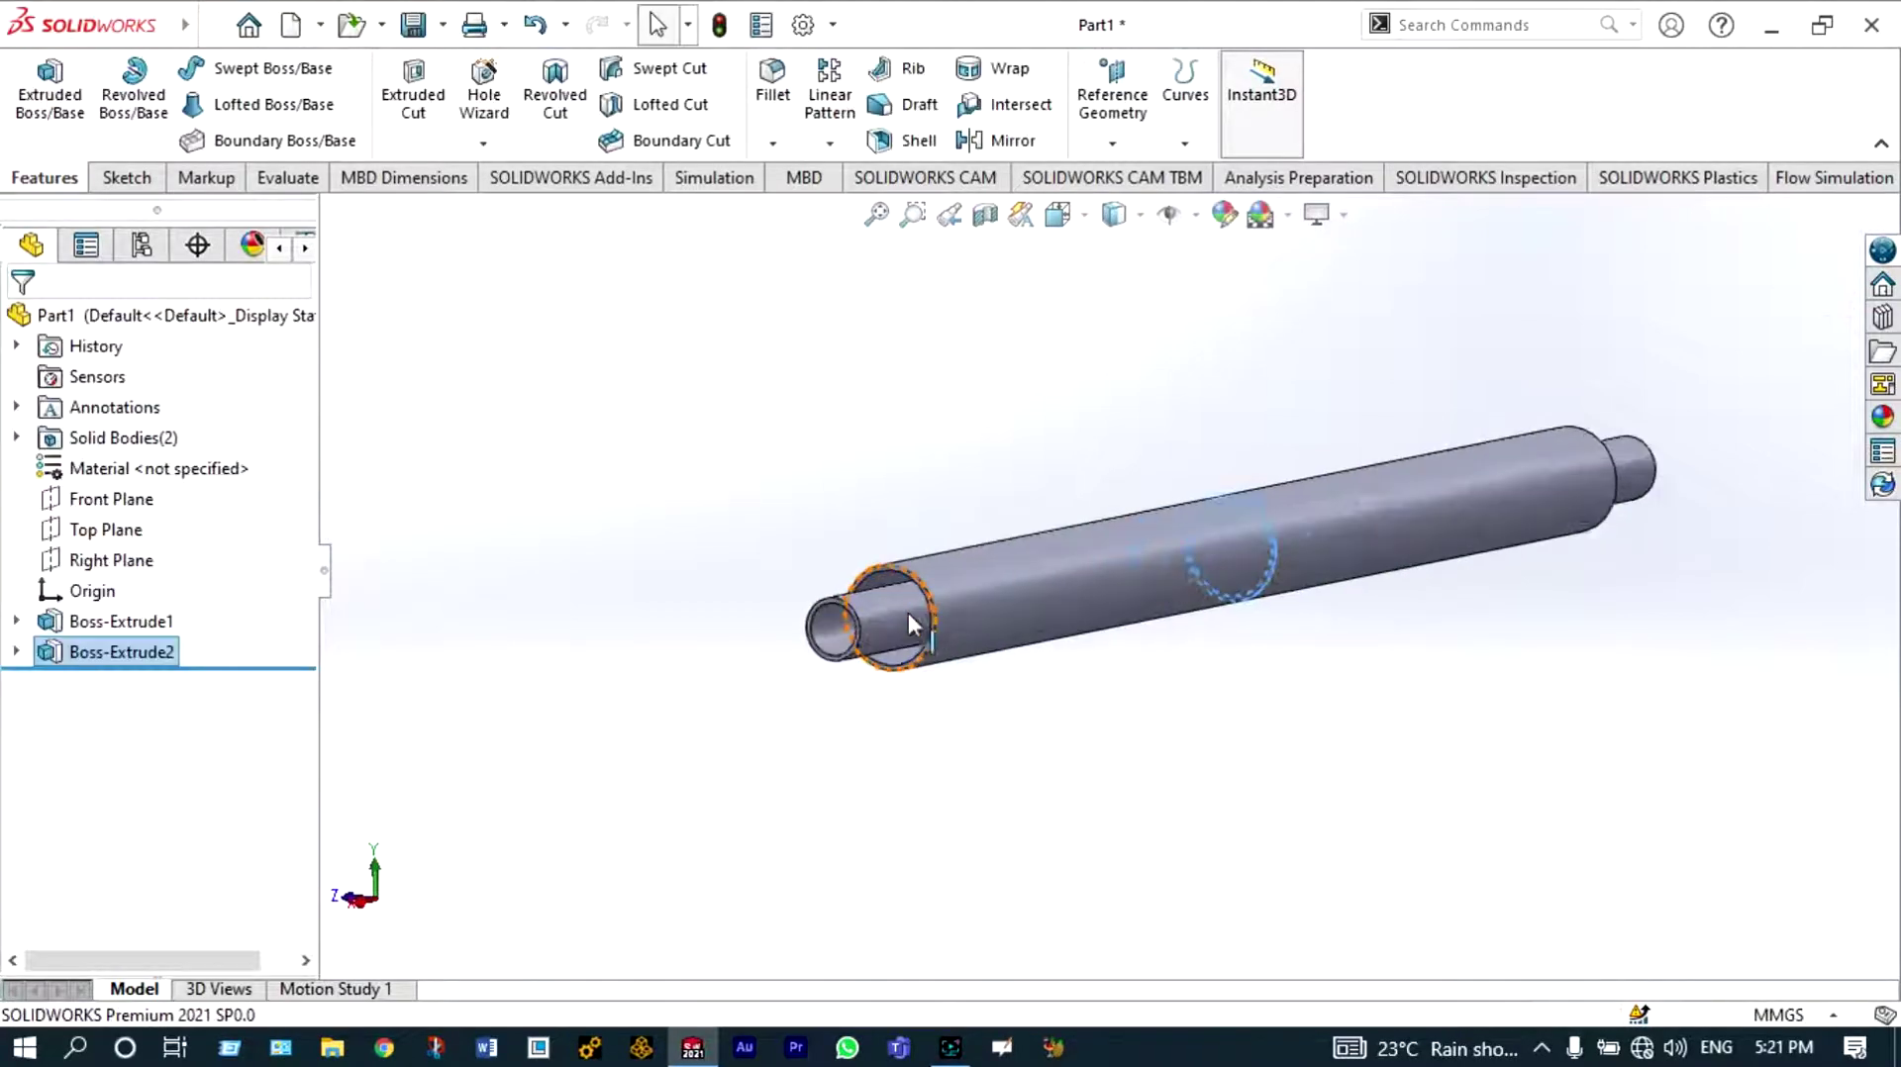
# Start a sketch on the outer tube's end face and draw an origin-centred circle matching the tube's inner edge
pyautogui.scroll(-5, 907, 613)
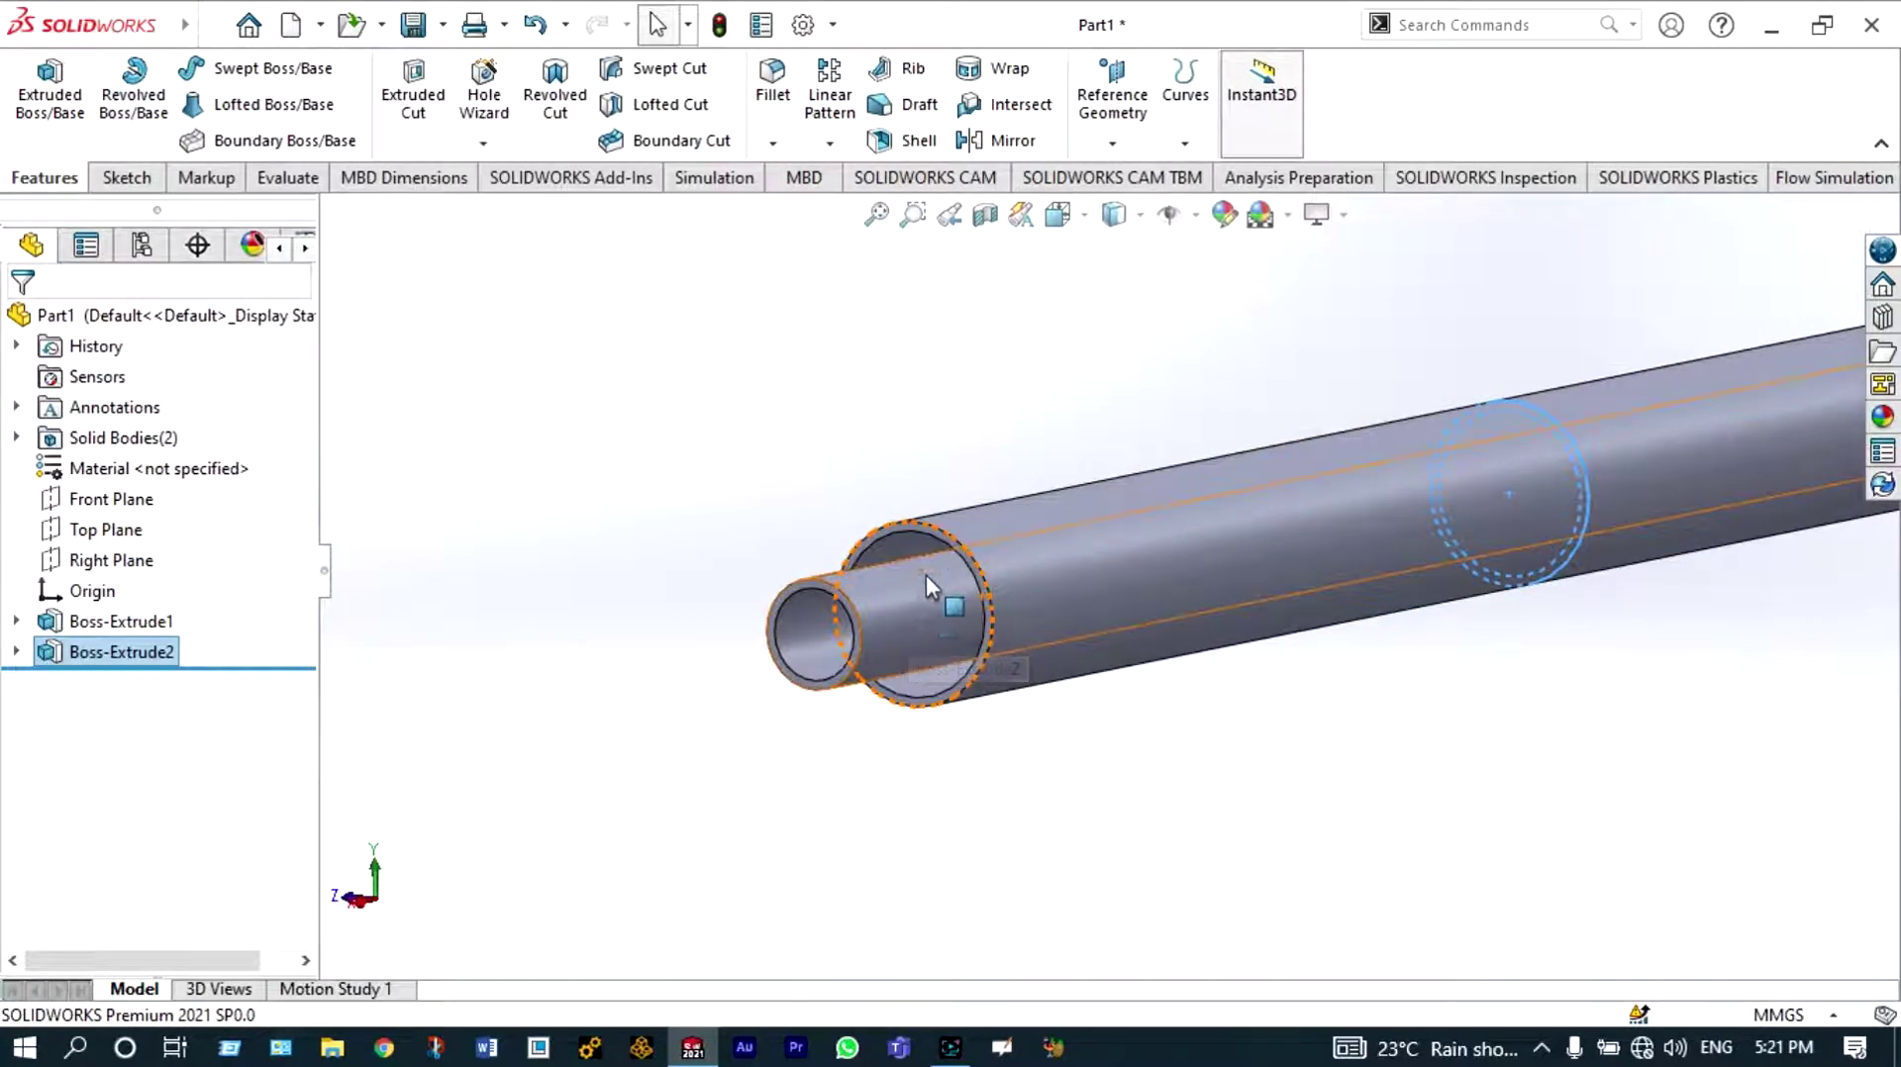
pyautogui.scroll(-3, 937, 540)
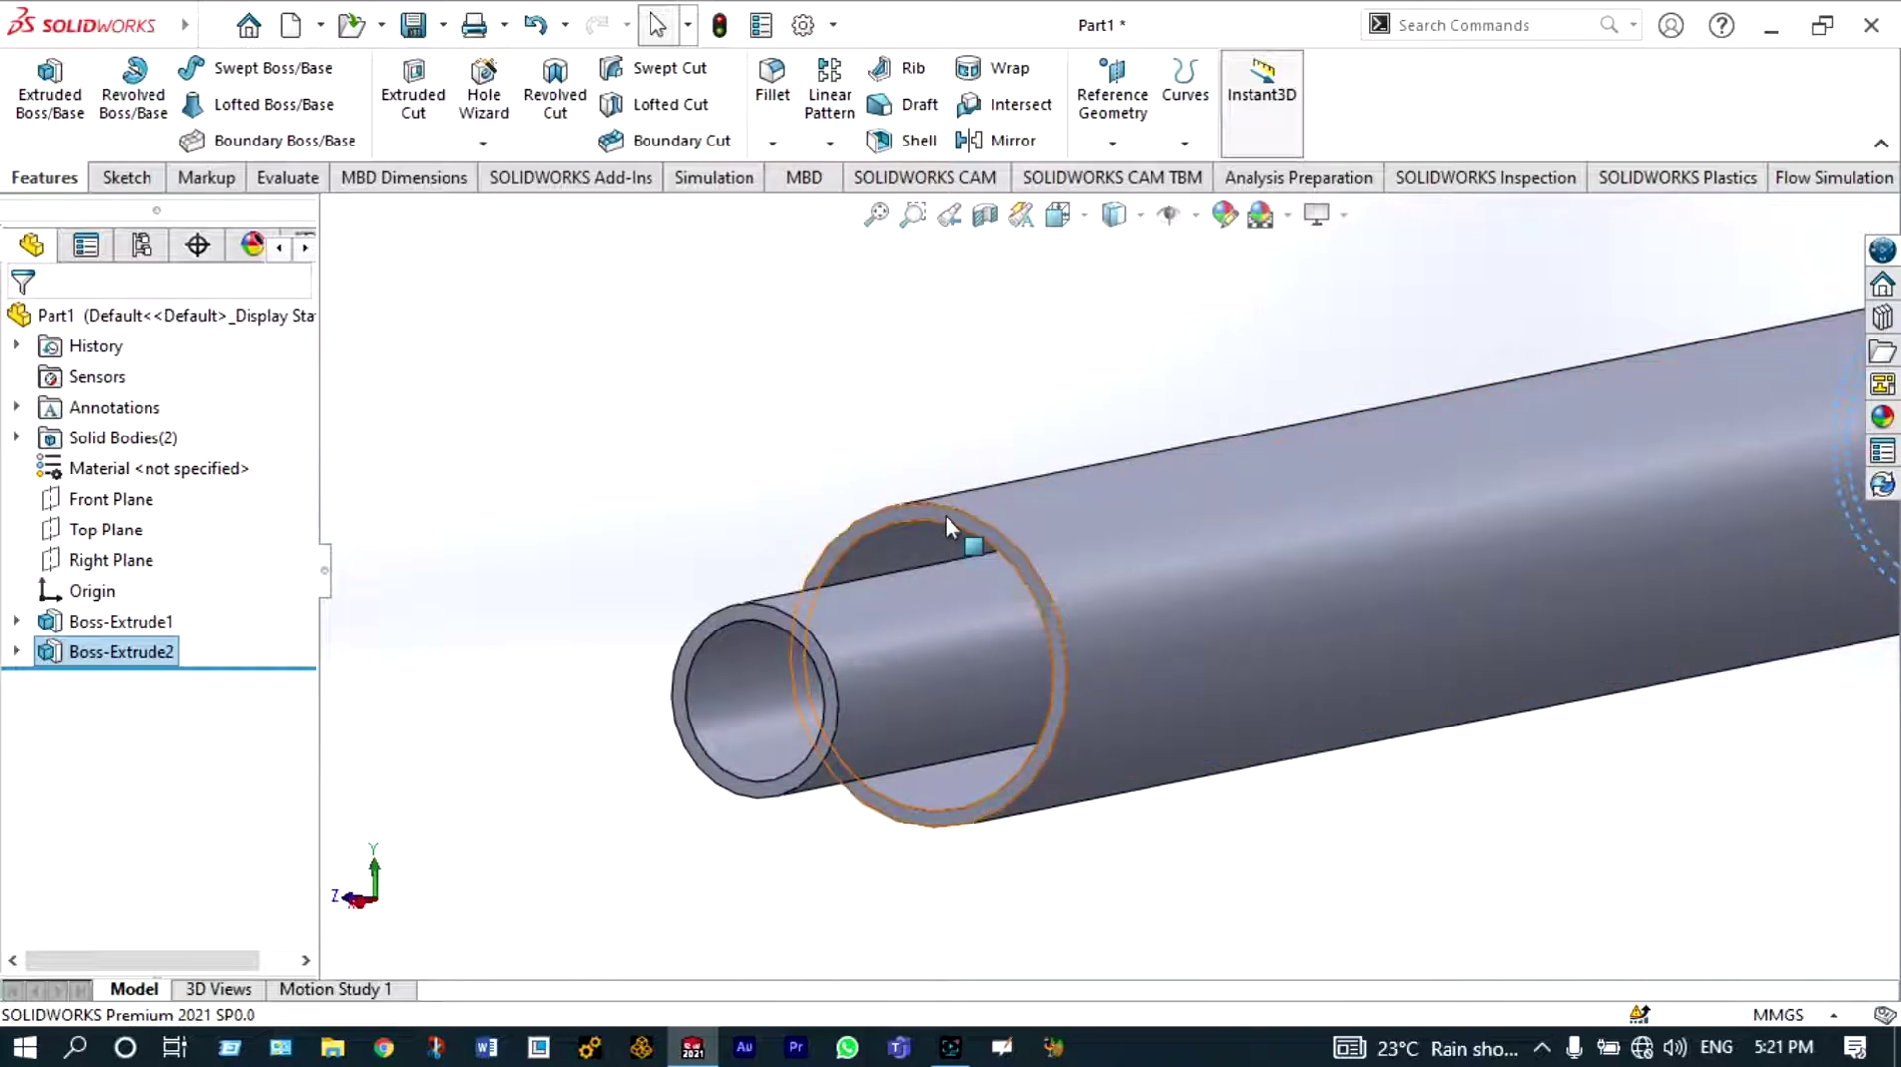
pyautogui.click(946, 523)
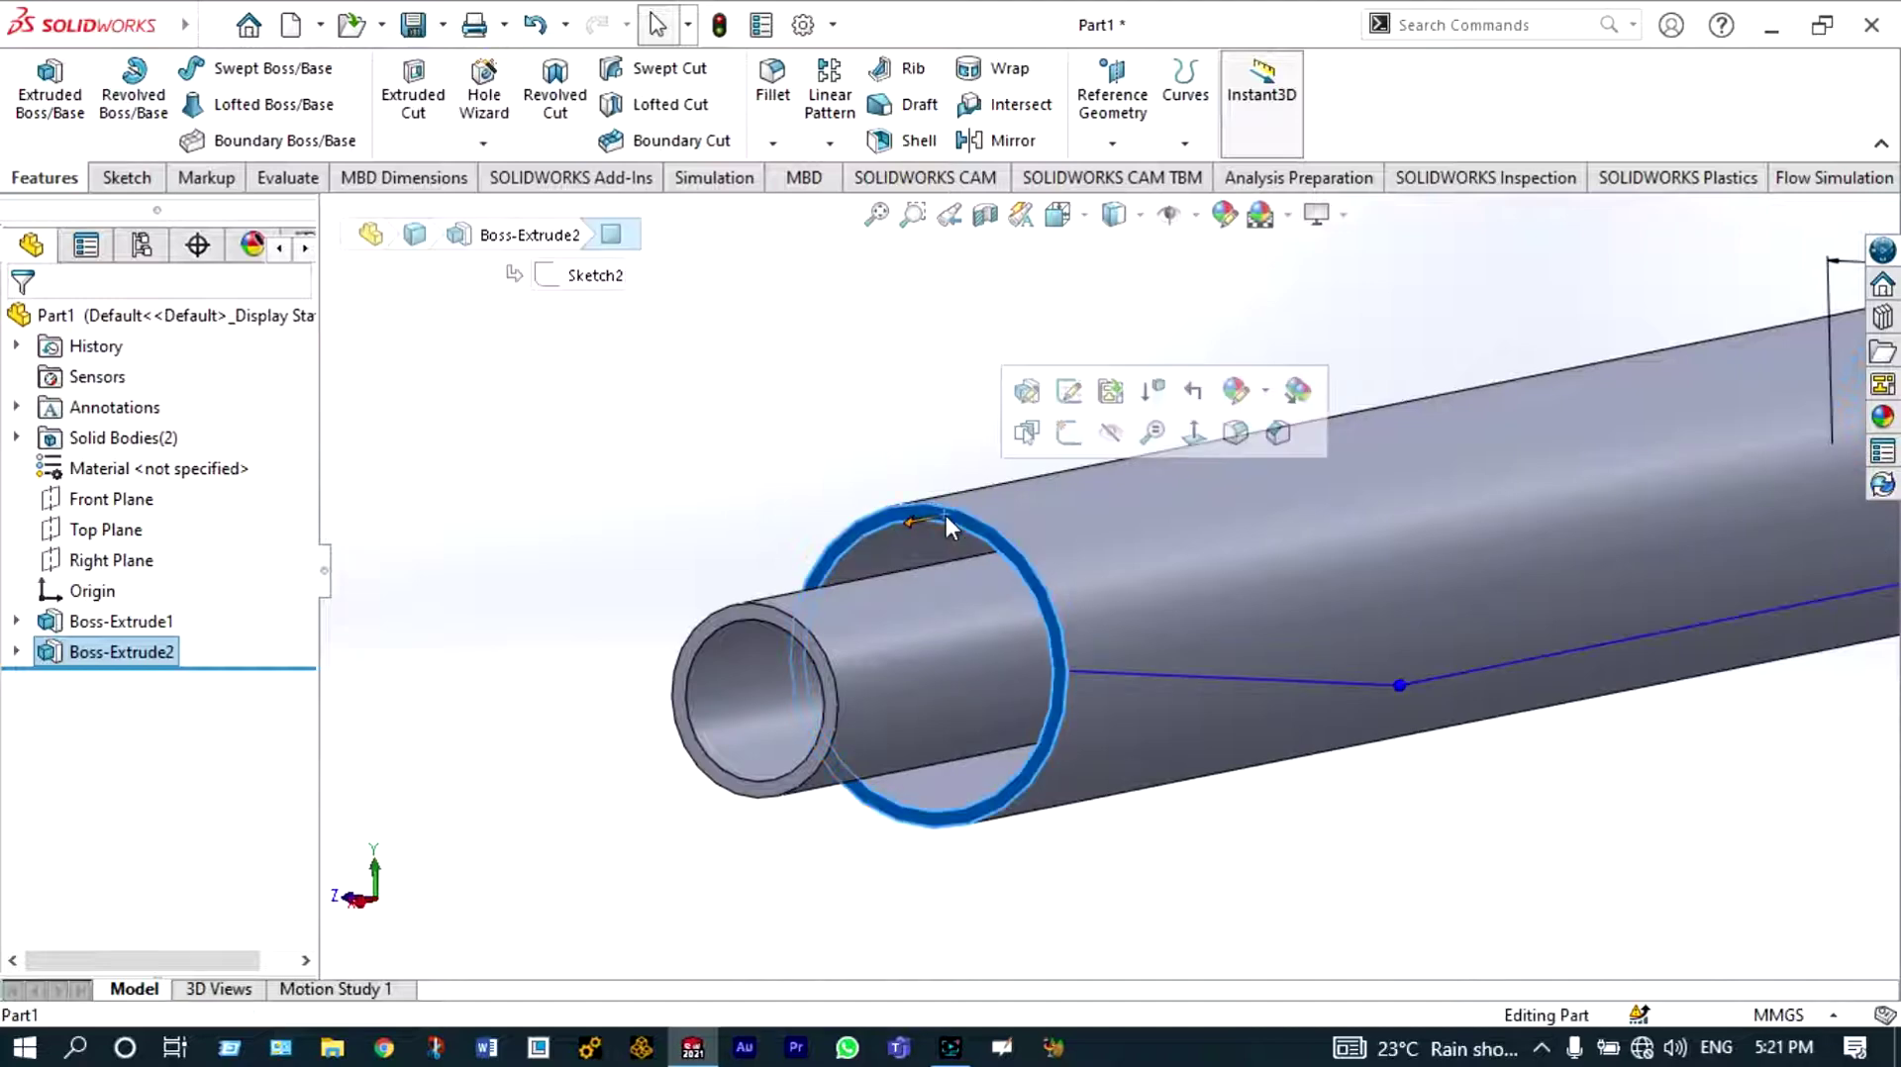
pyautogui.click(1068, 435)
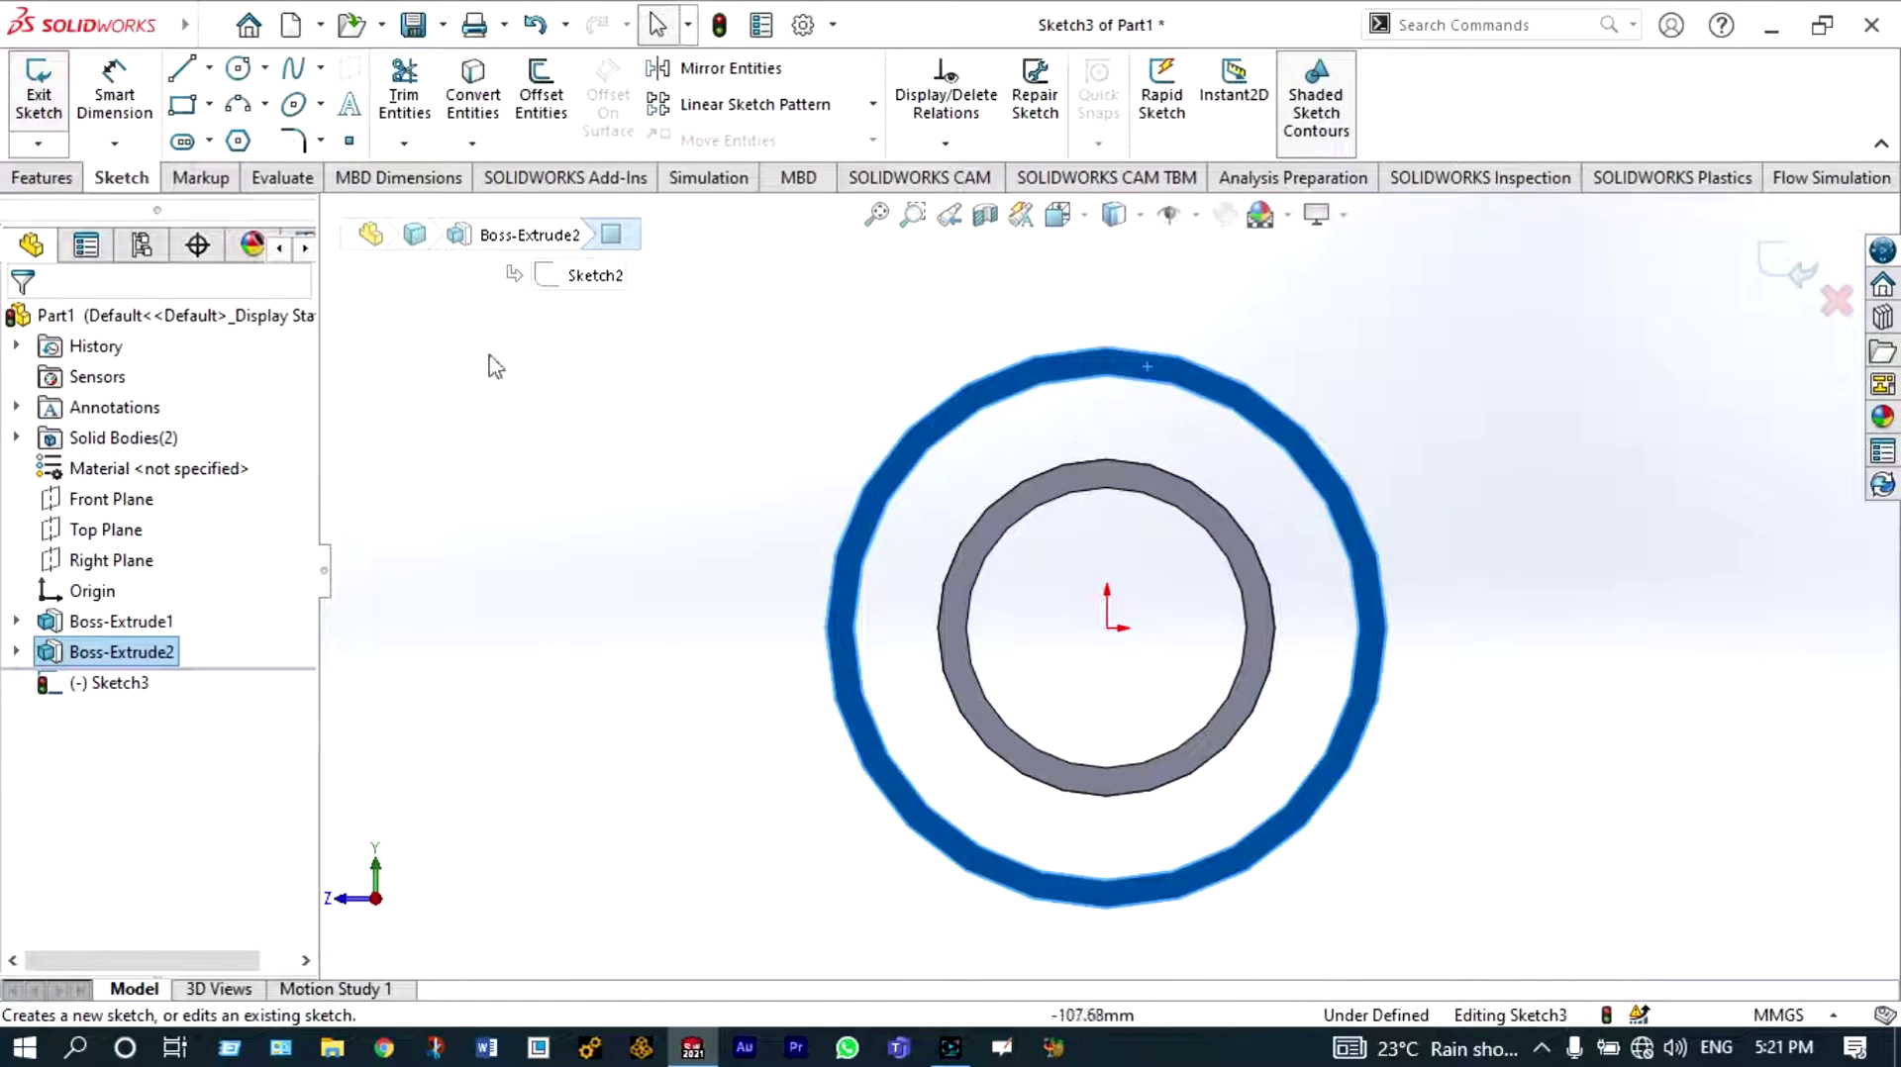
pyautogui.click(242, 80)
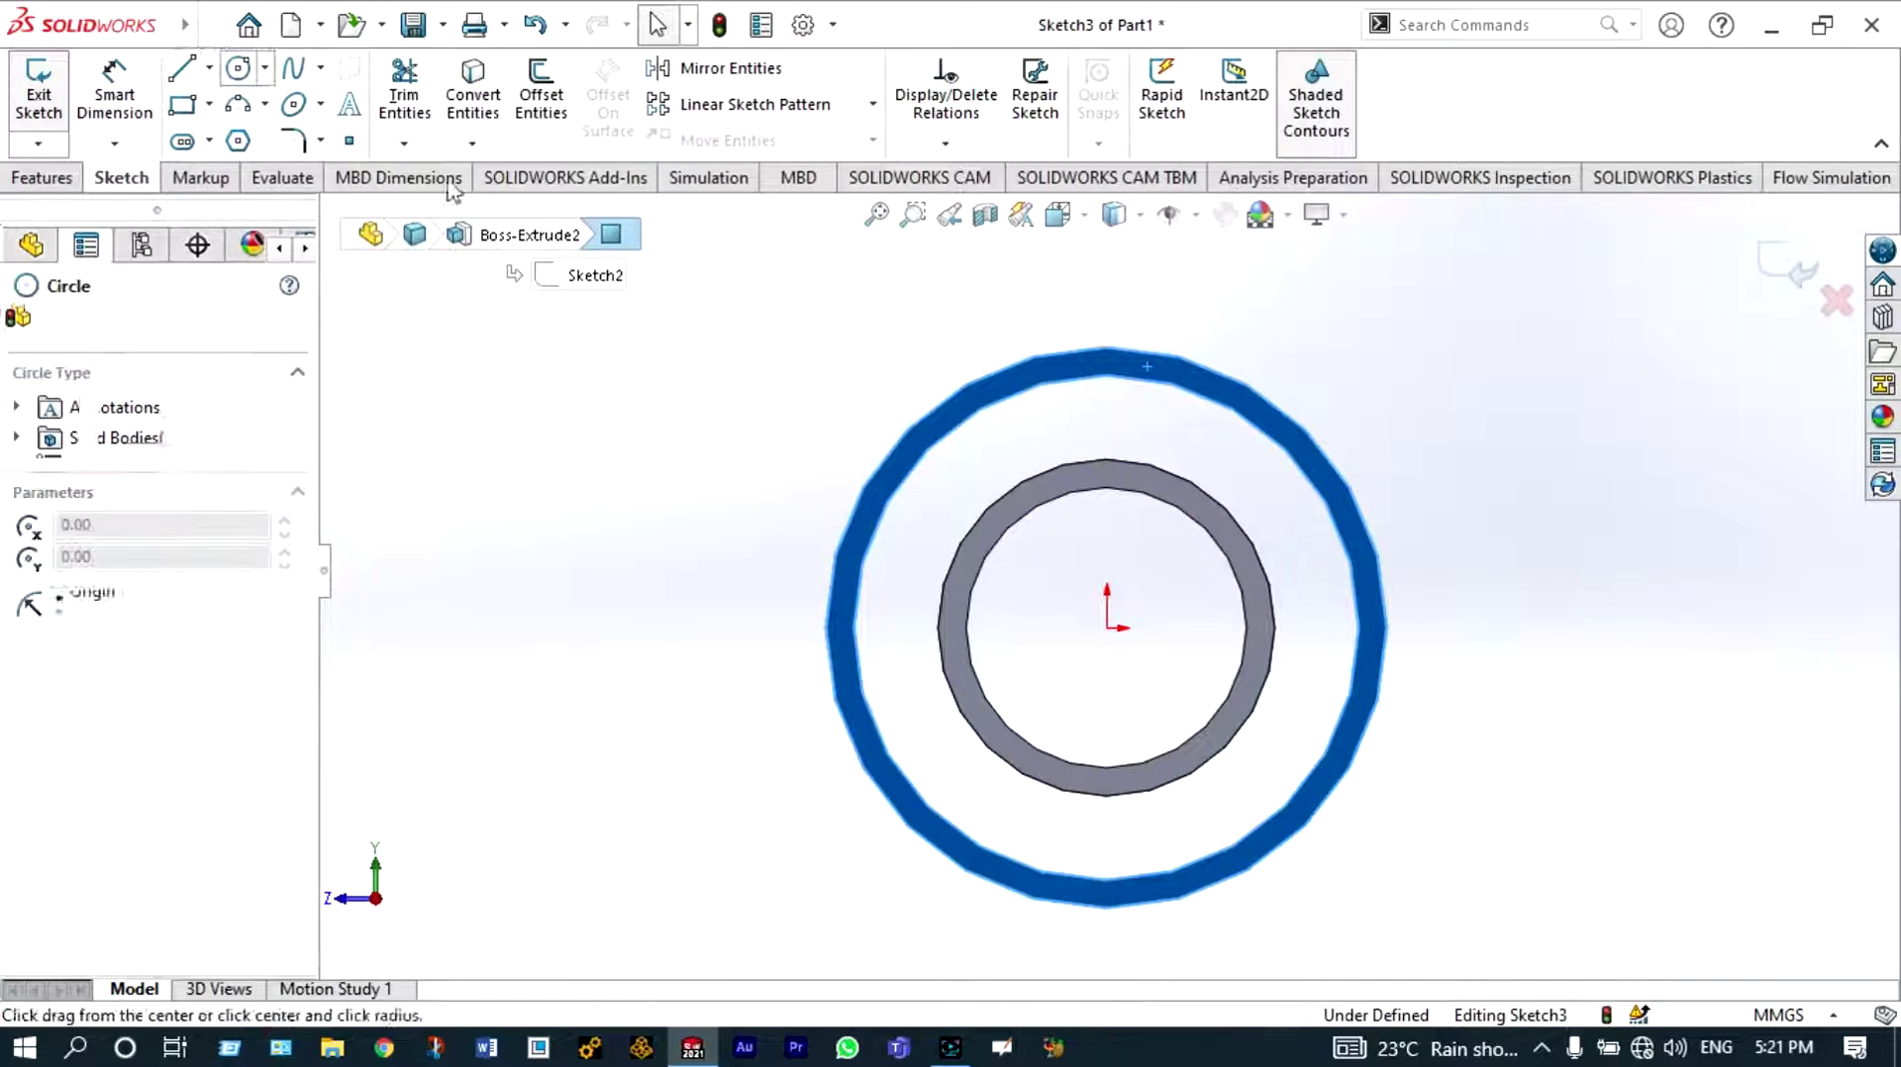
pyautogui.click(1107, 628)
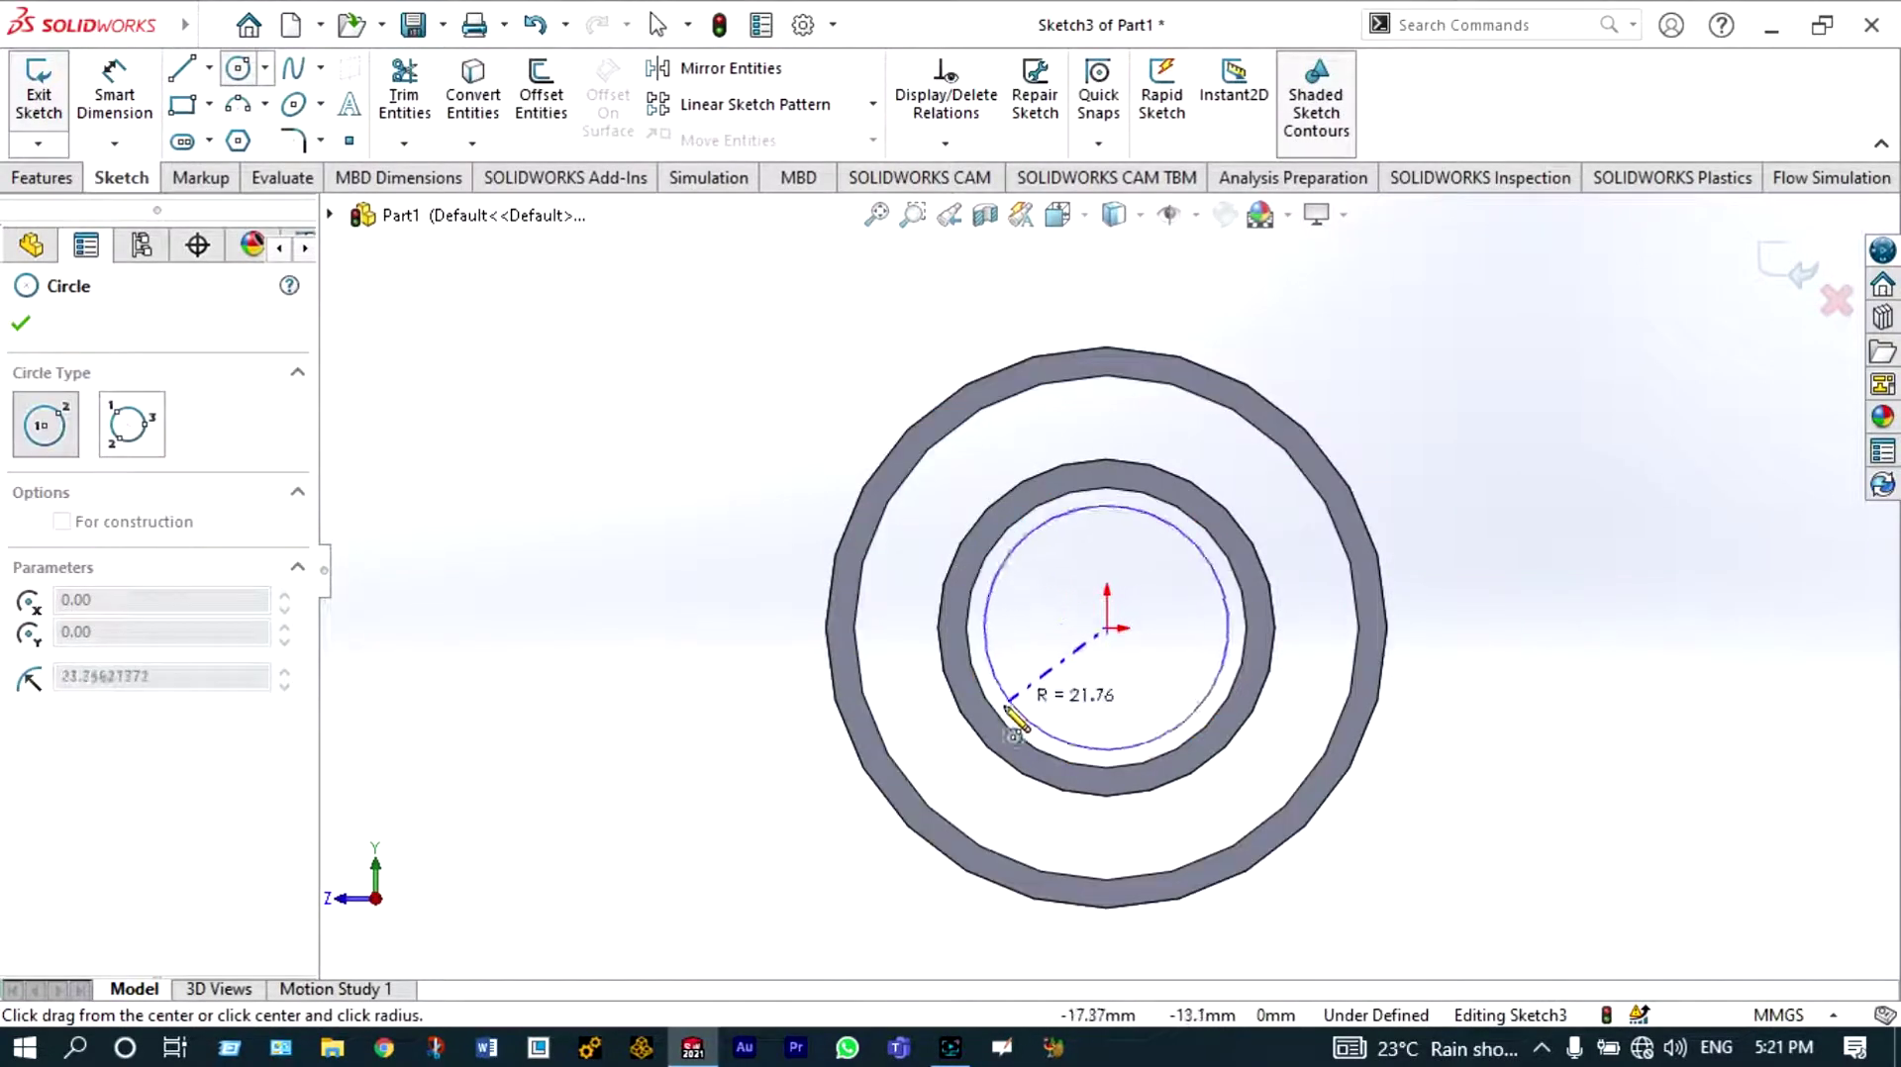
pyautogui.click(904, 774)
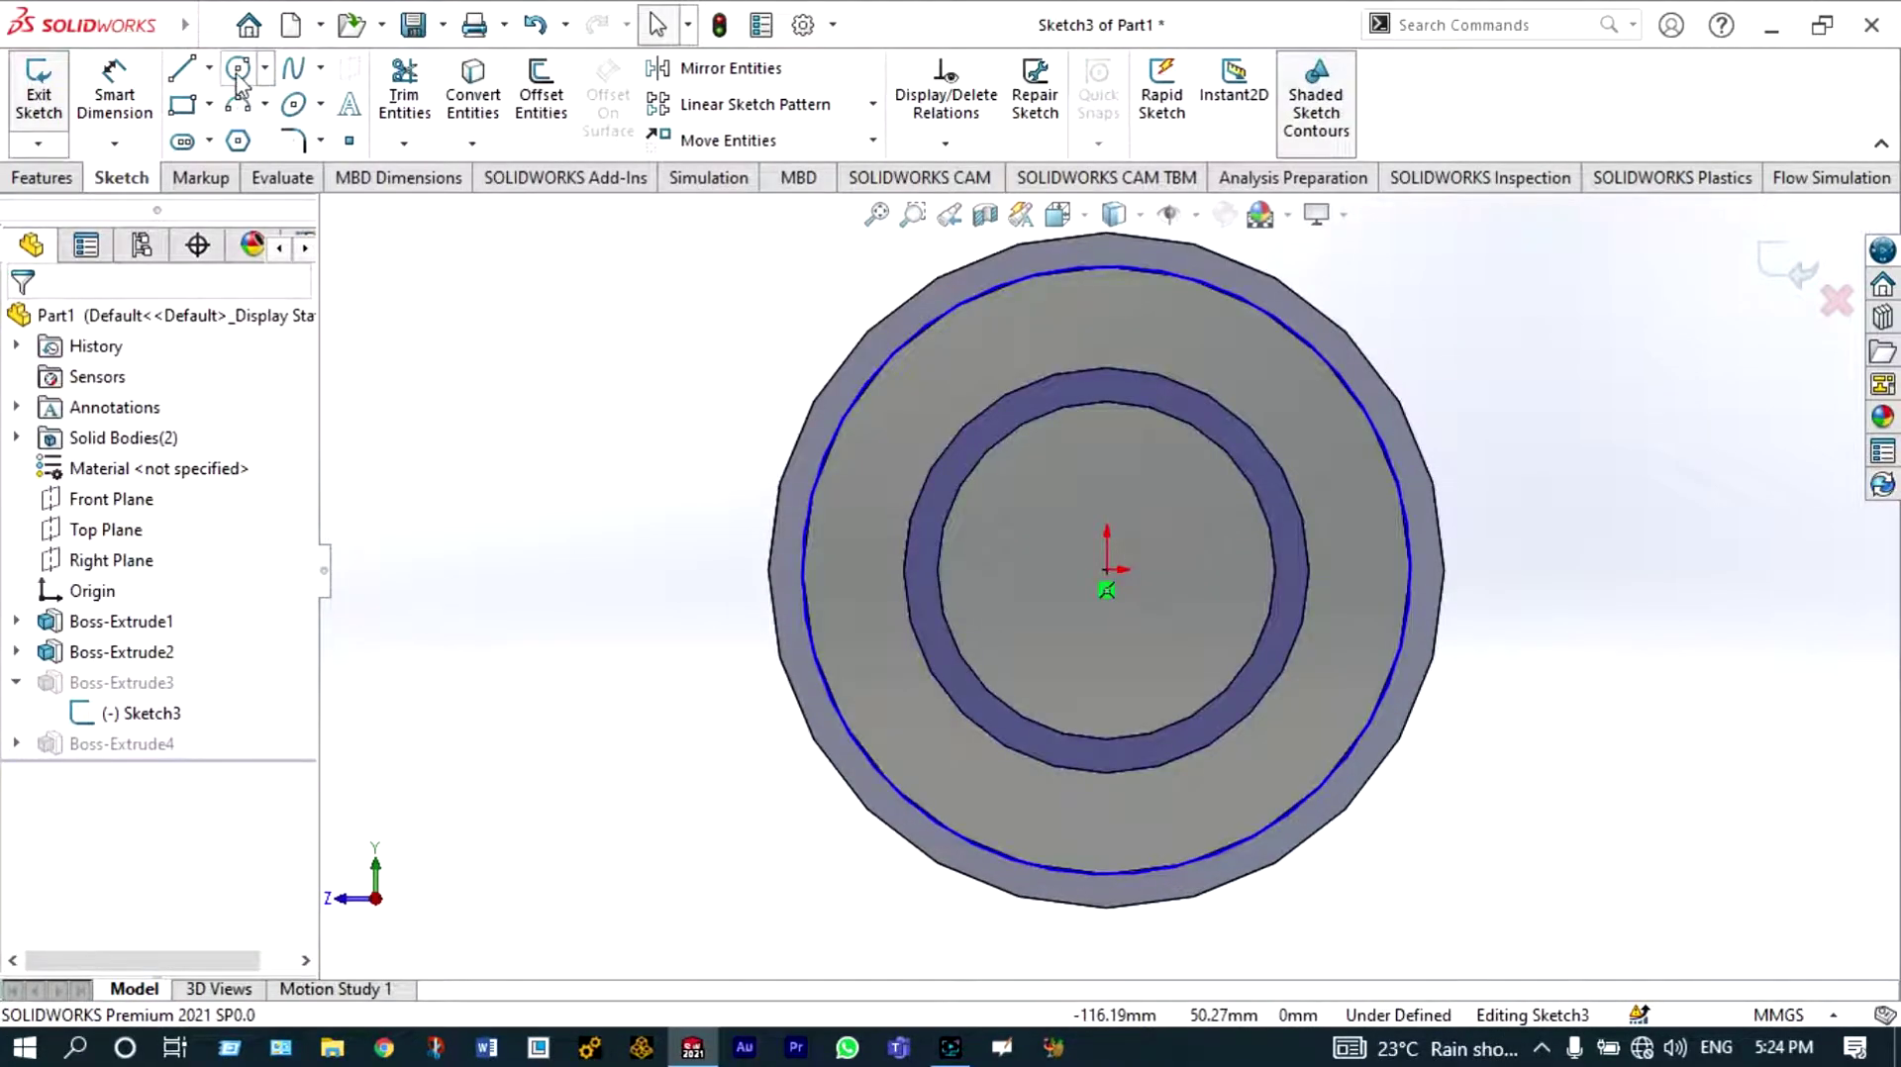
# Add an origin-centred circle of 30 mm radius along the inner tube's outer edge to the first end cap's sketch and rebuild the part
pyautogui.click(238, 69)
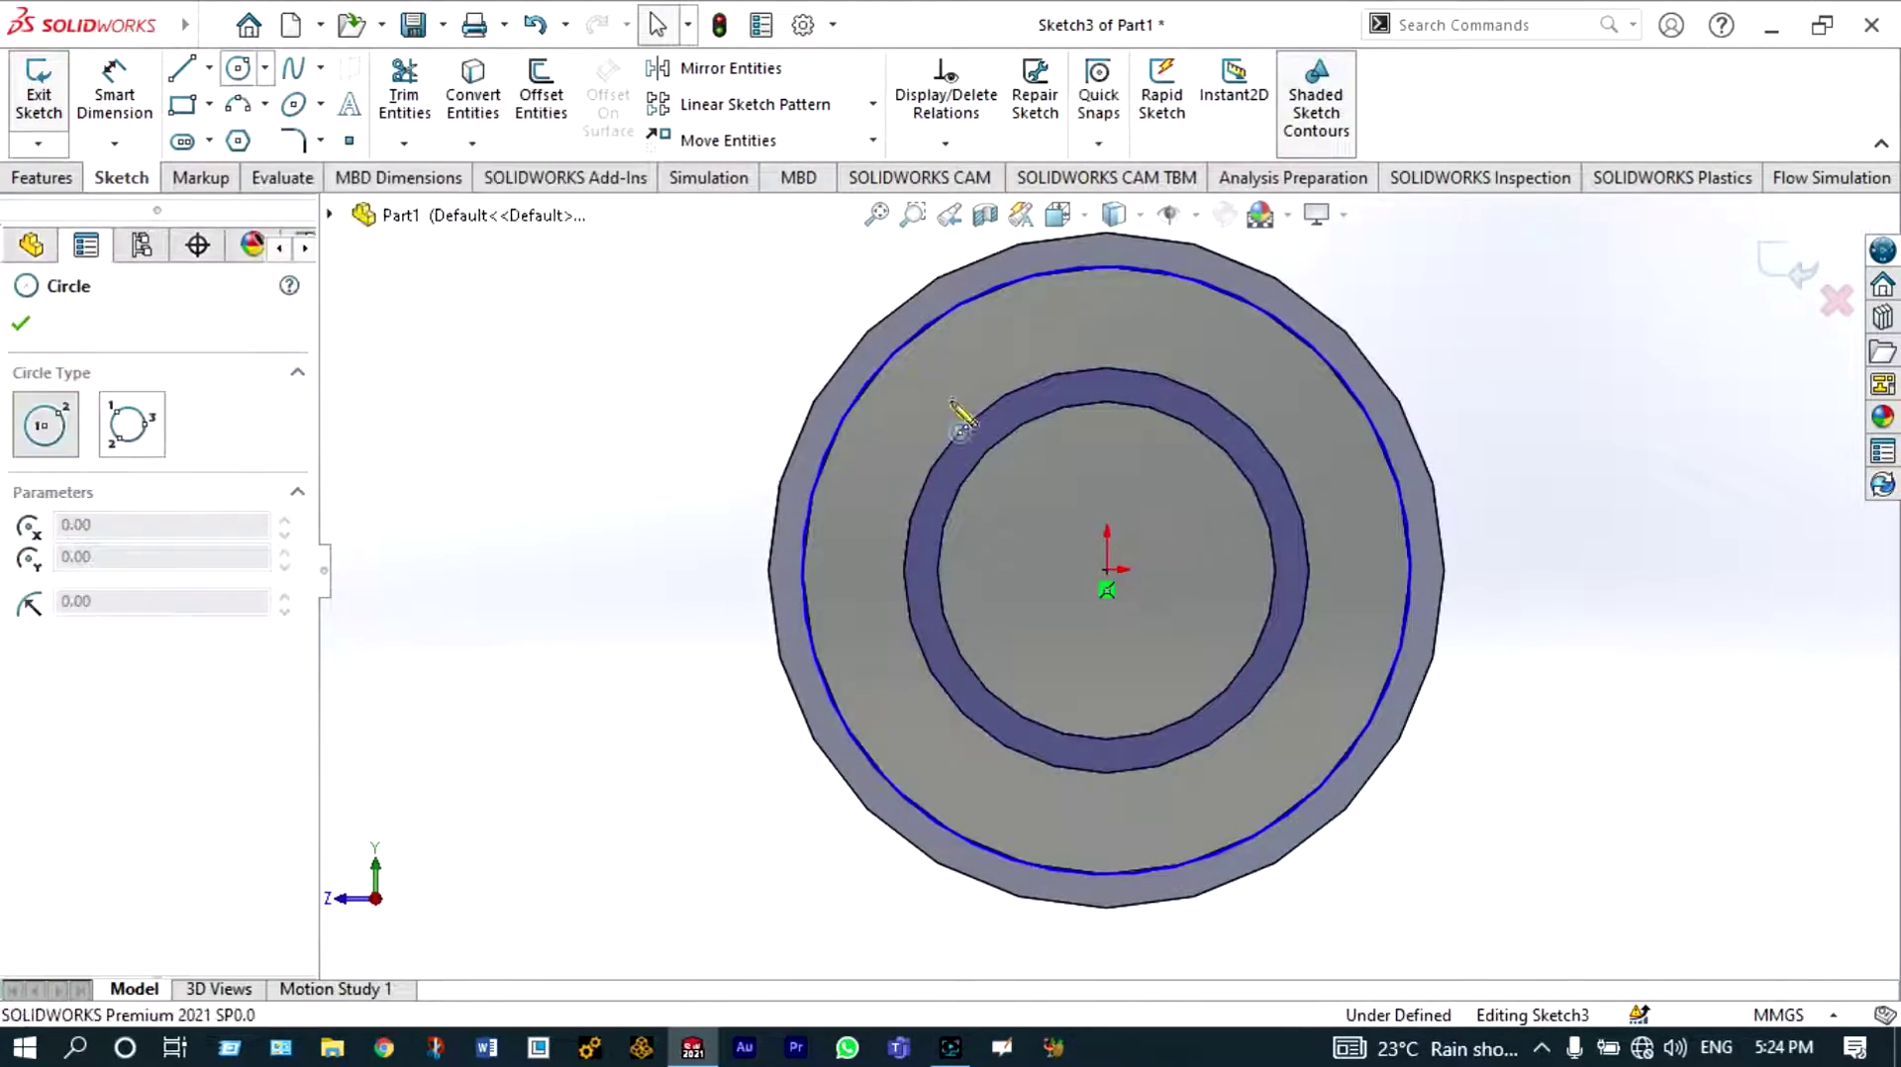
pyautogui.click(1107, 570)
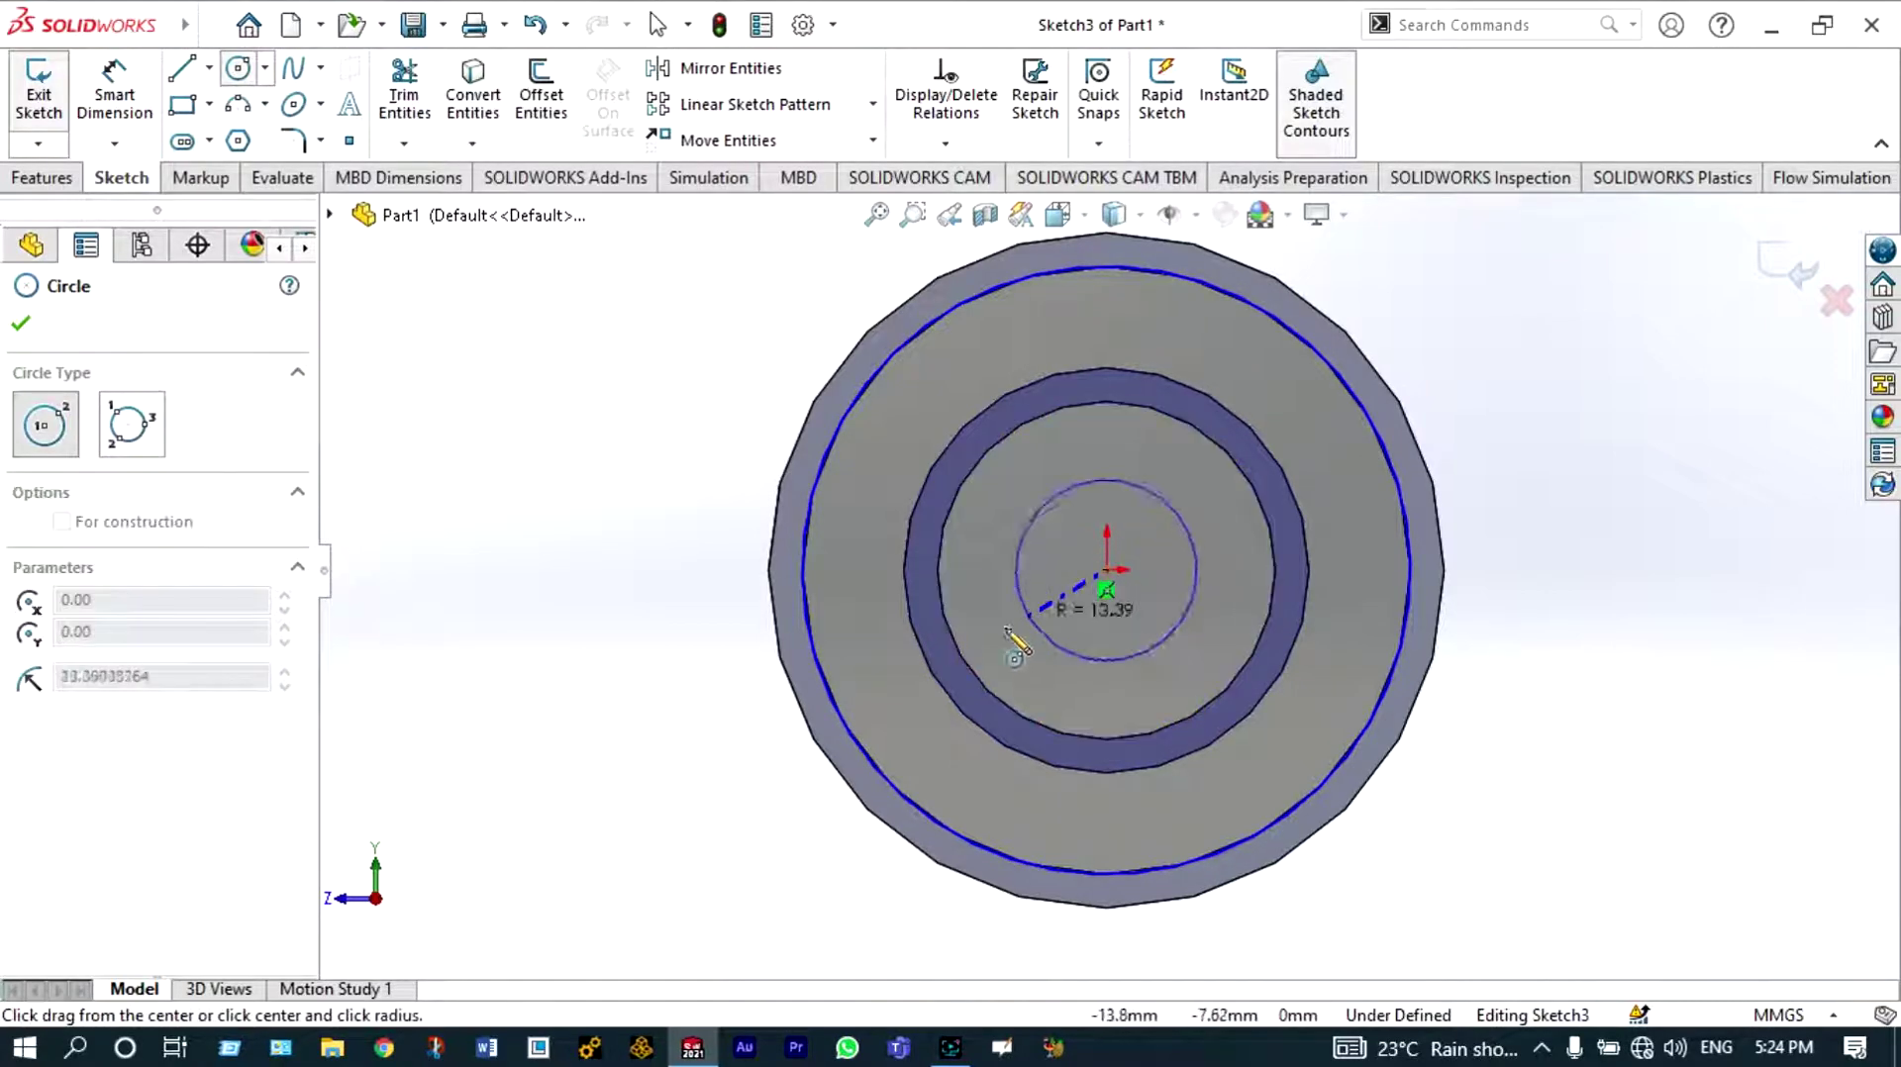
pyautogui.click(919, 659)
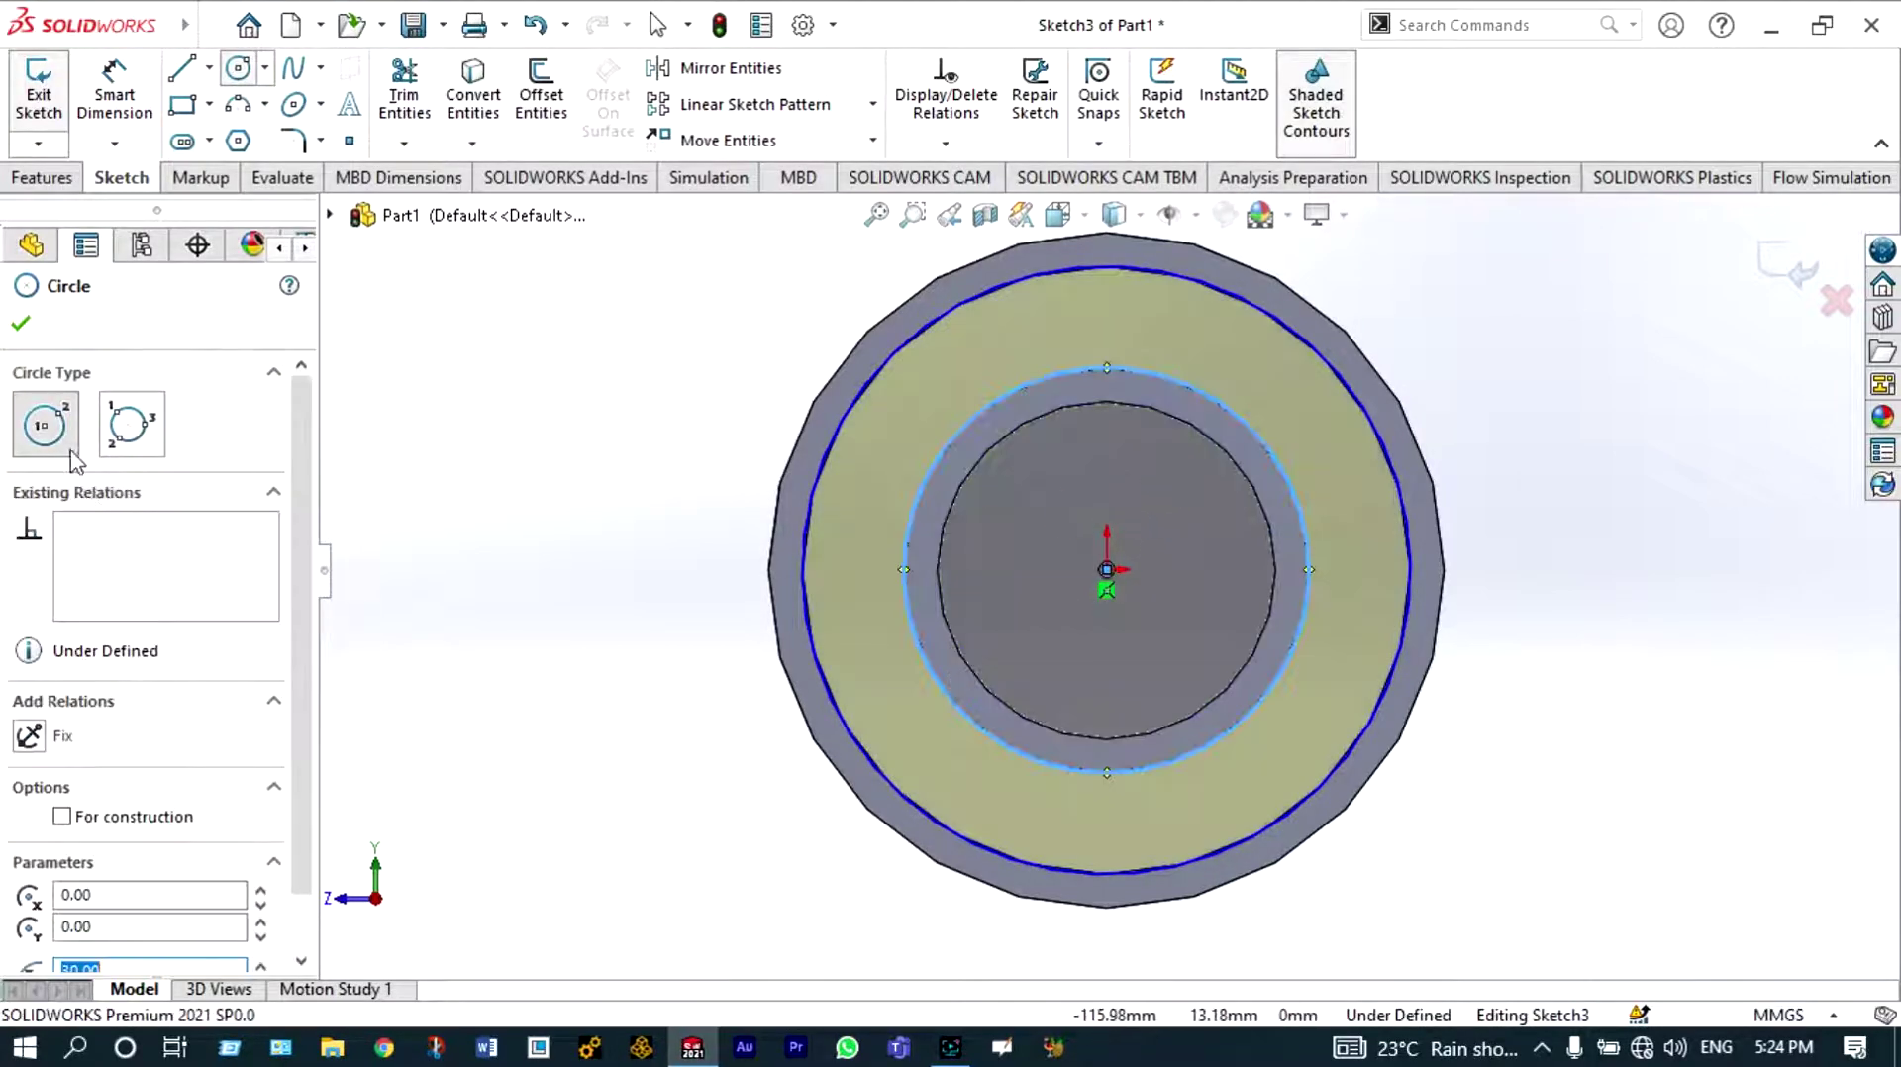
pyautogui.click(21, 324)
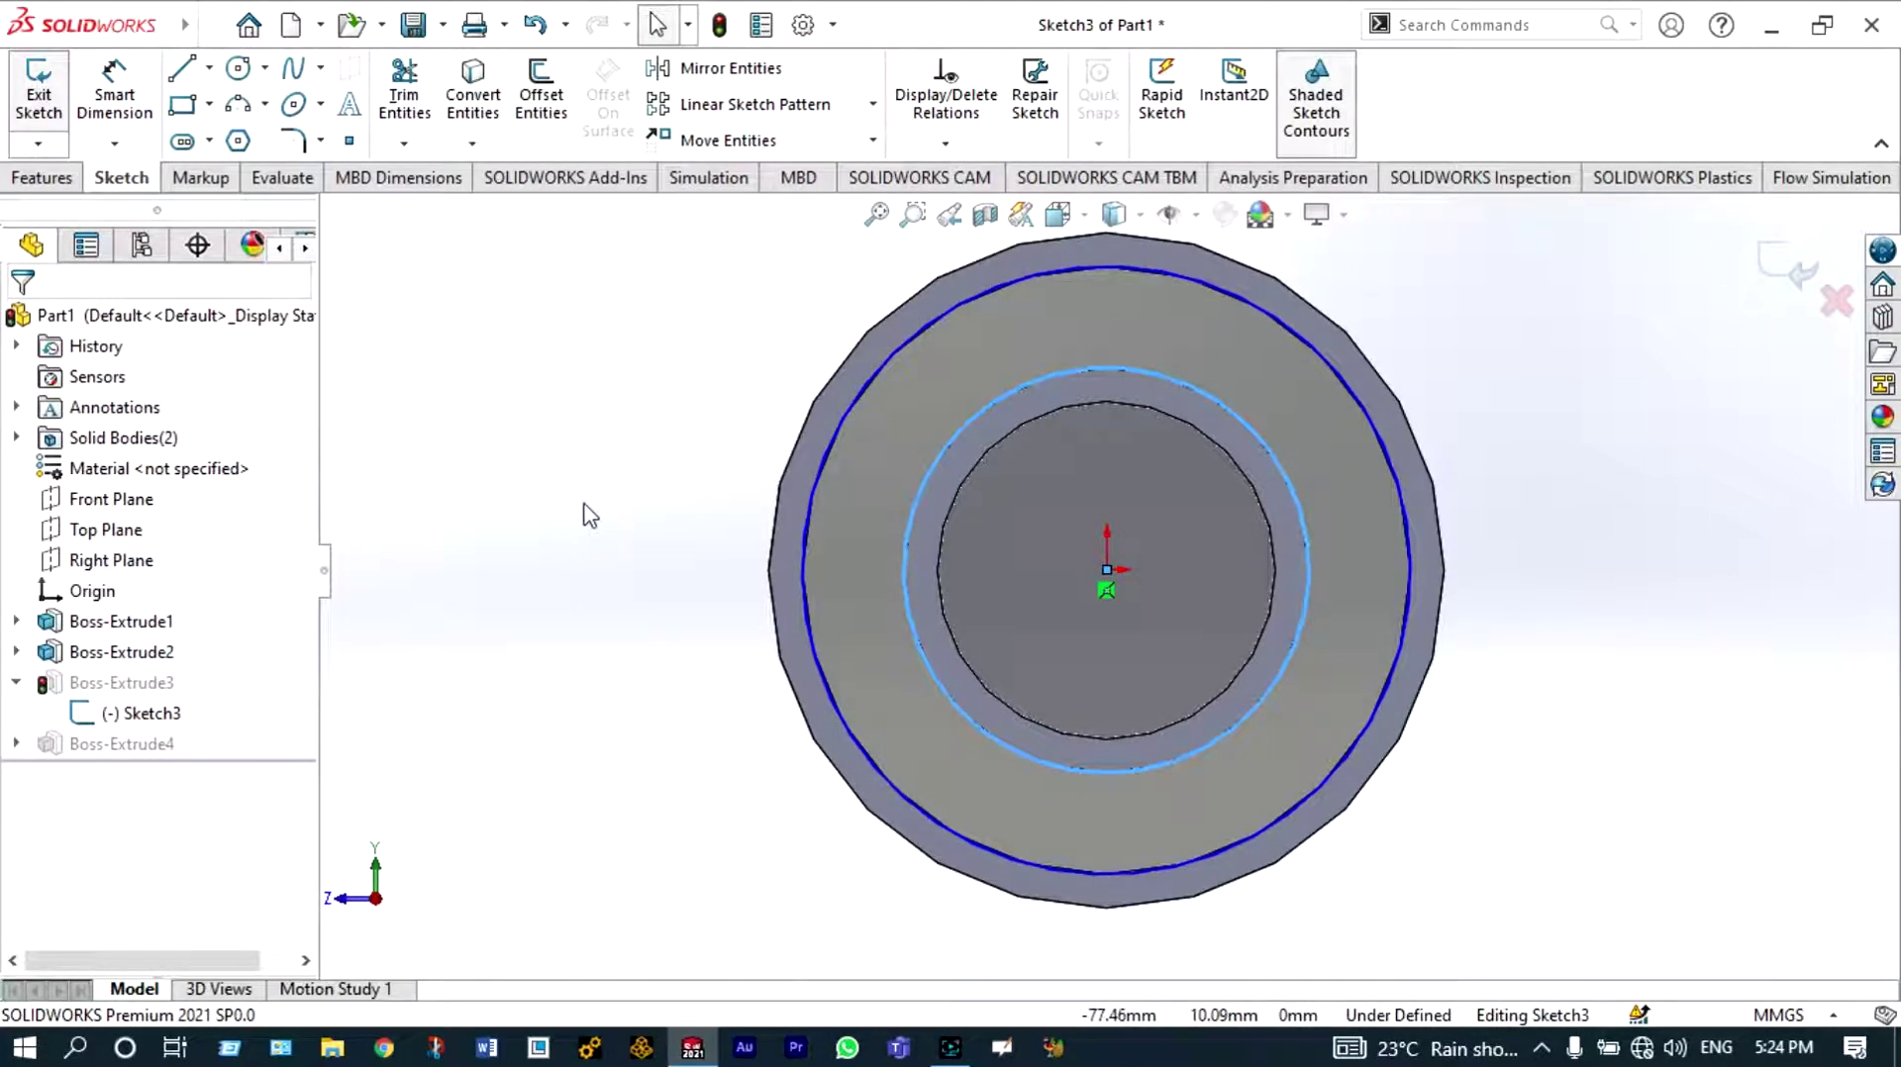
pyautogui.hotkey('ctrl', 'b')
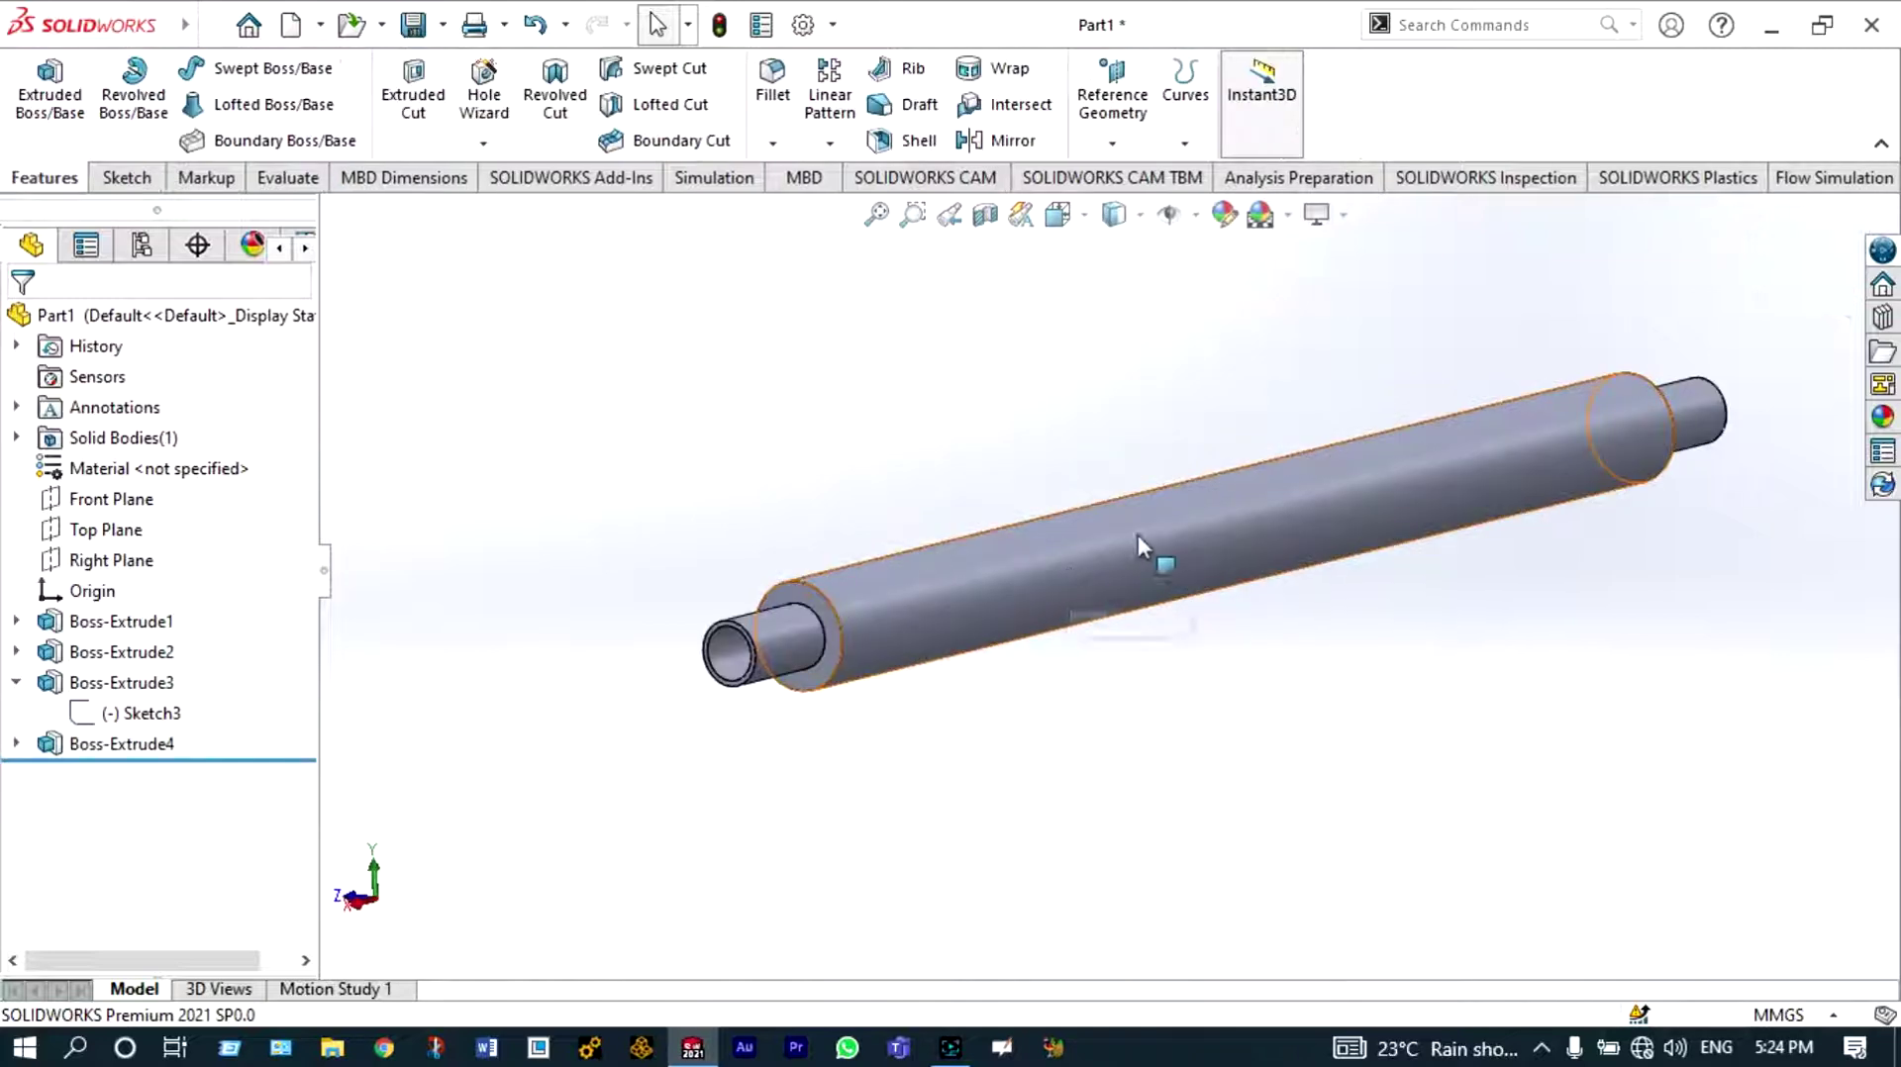
# Edit the opposite end cap's sketch, adding an origin-centred circle of 30 mm radius around the inner tube, and exit the sketch
pyautogui.click(122, 743)
pyautogui.click(259, 701)
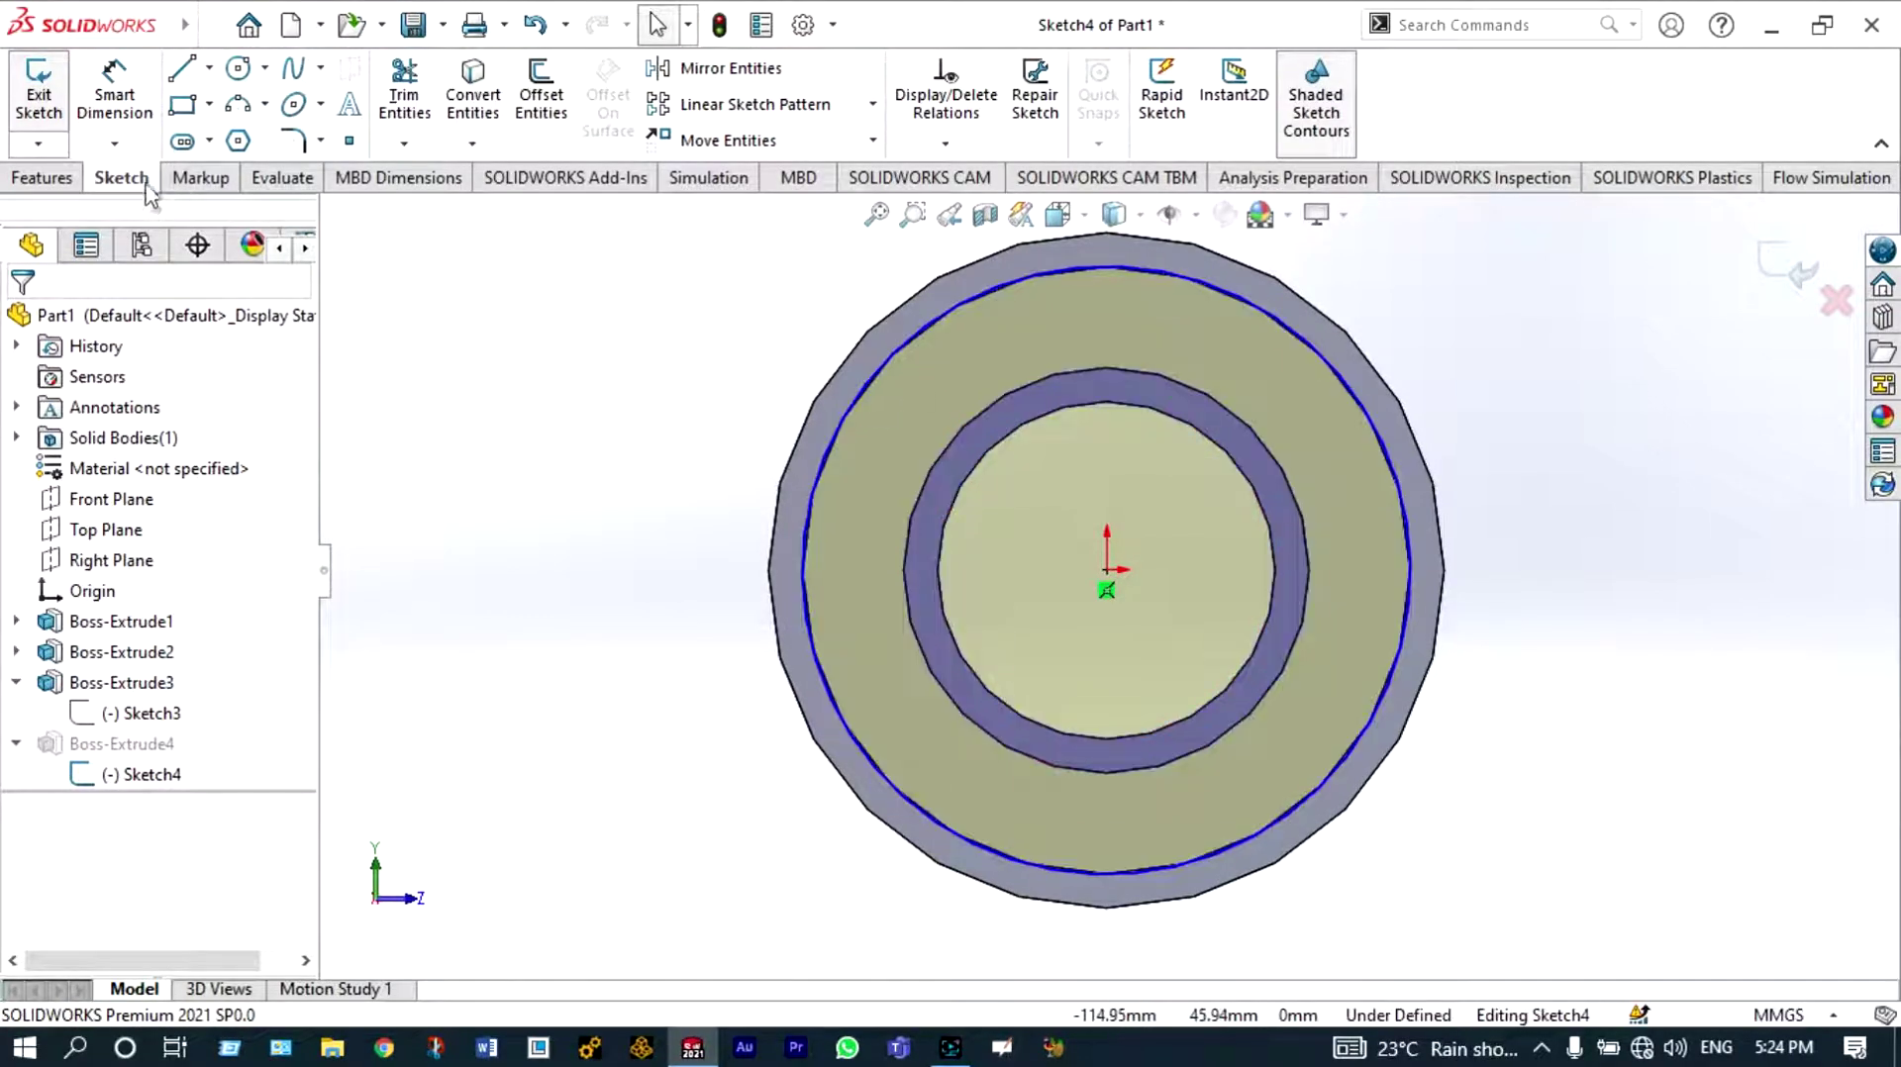
pyautogui.click(246, 76)
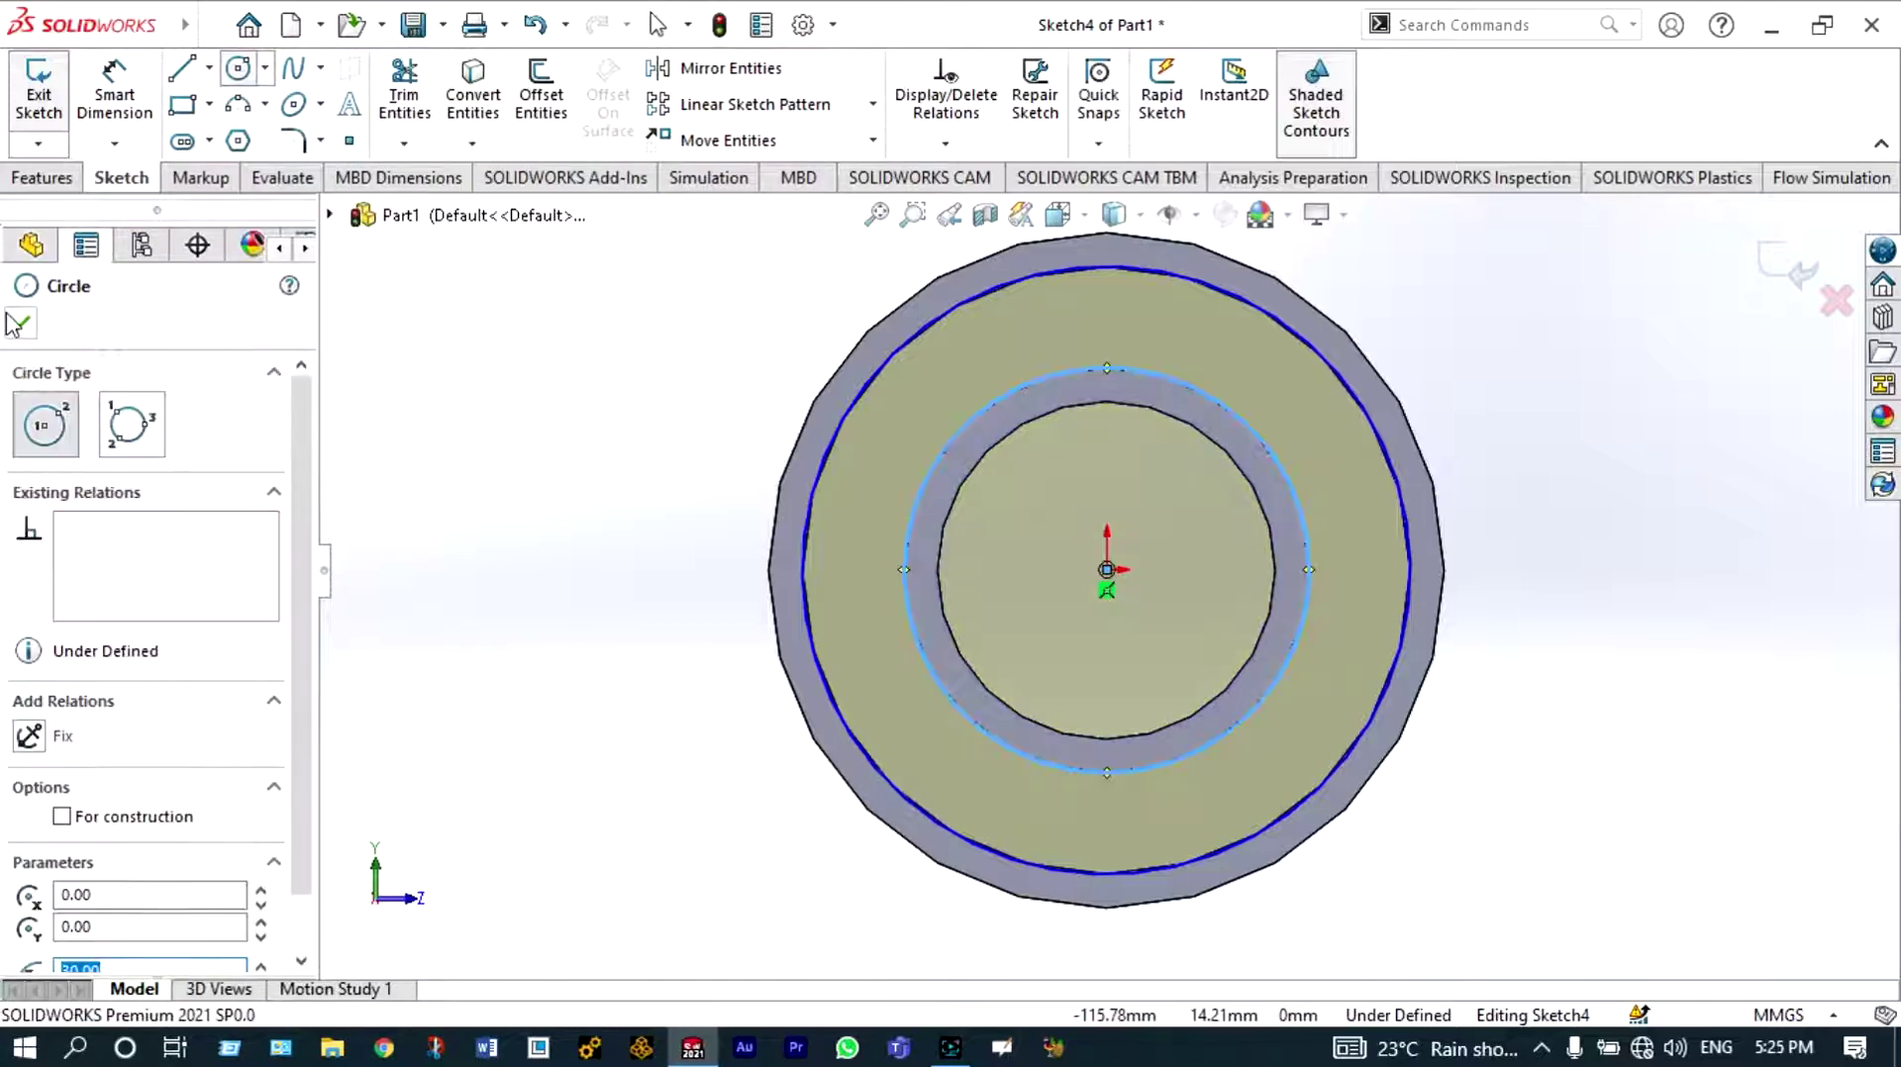
pyautogui.click(19, 323)
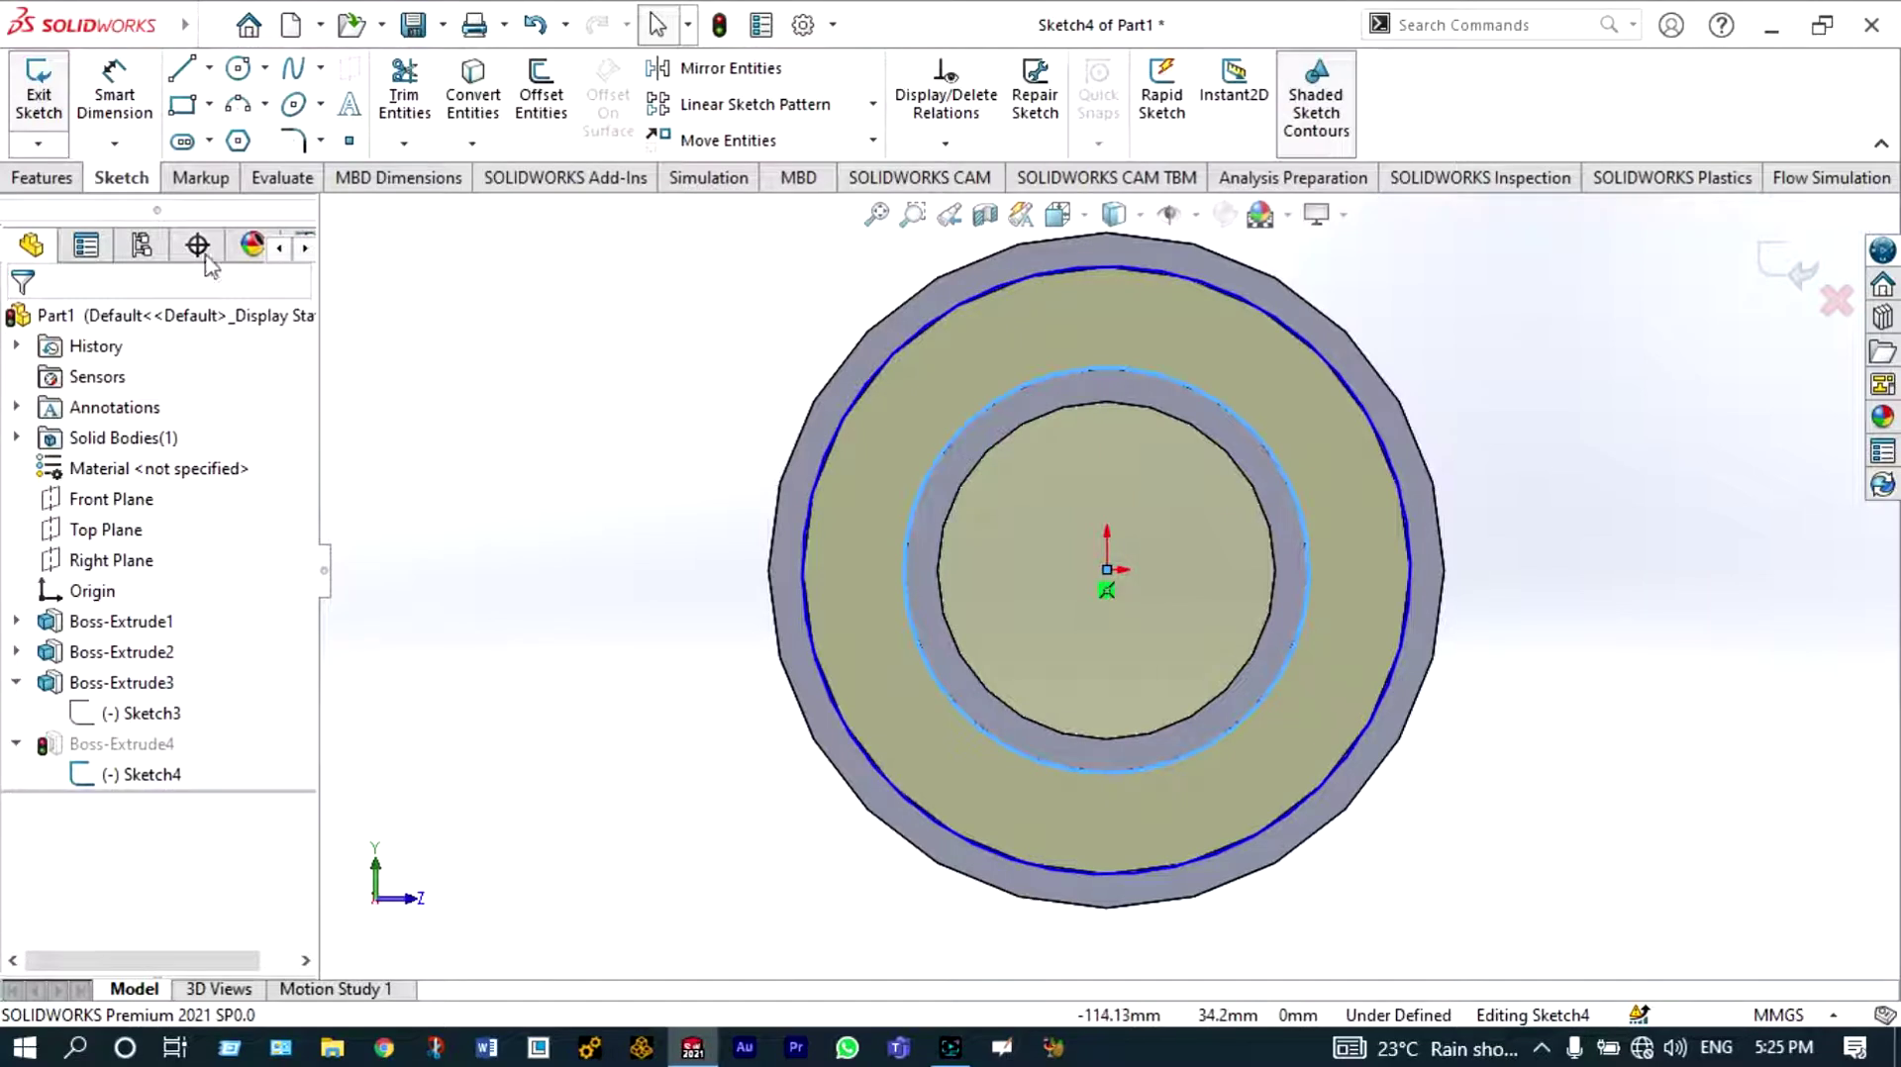
pyautogui.click(71, 174)
pyautogui.click(511, 307)
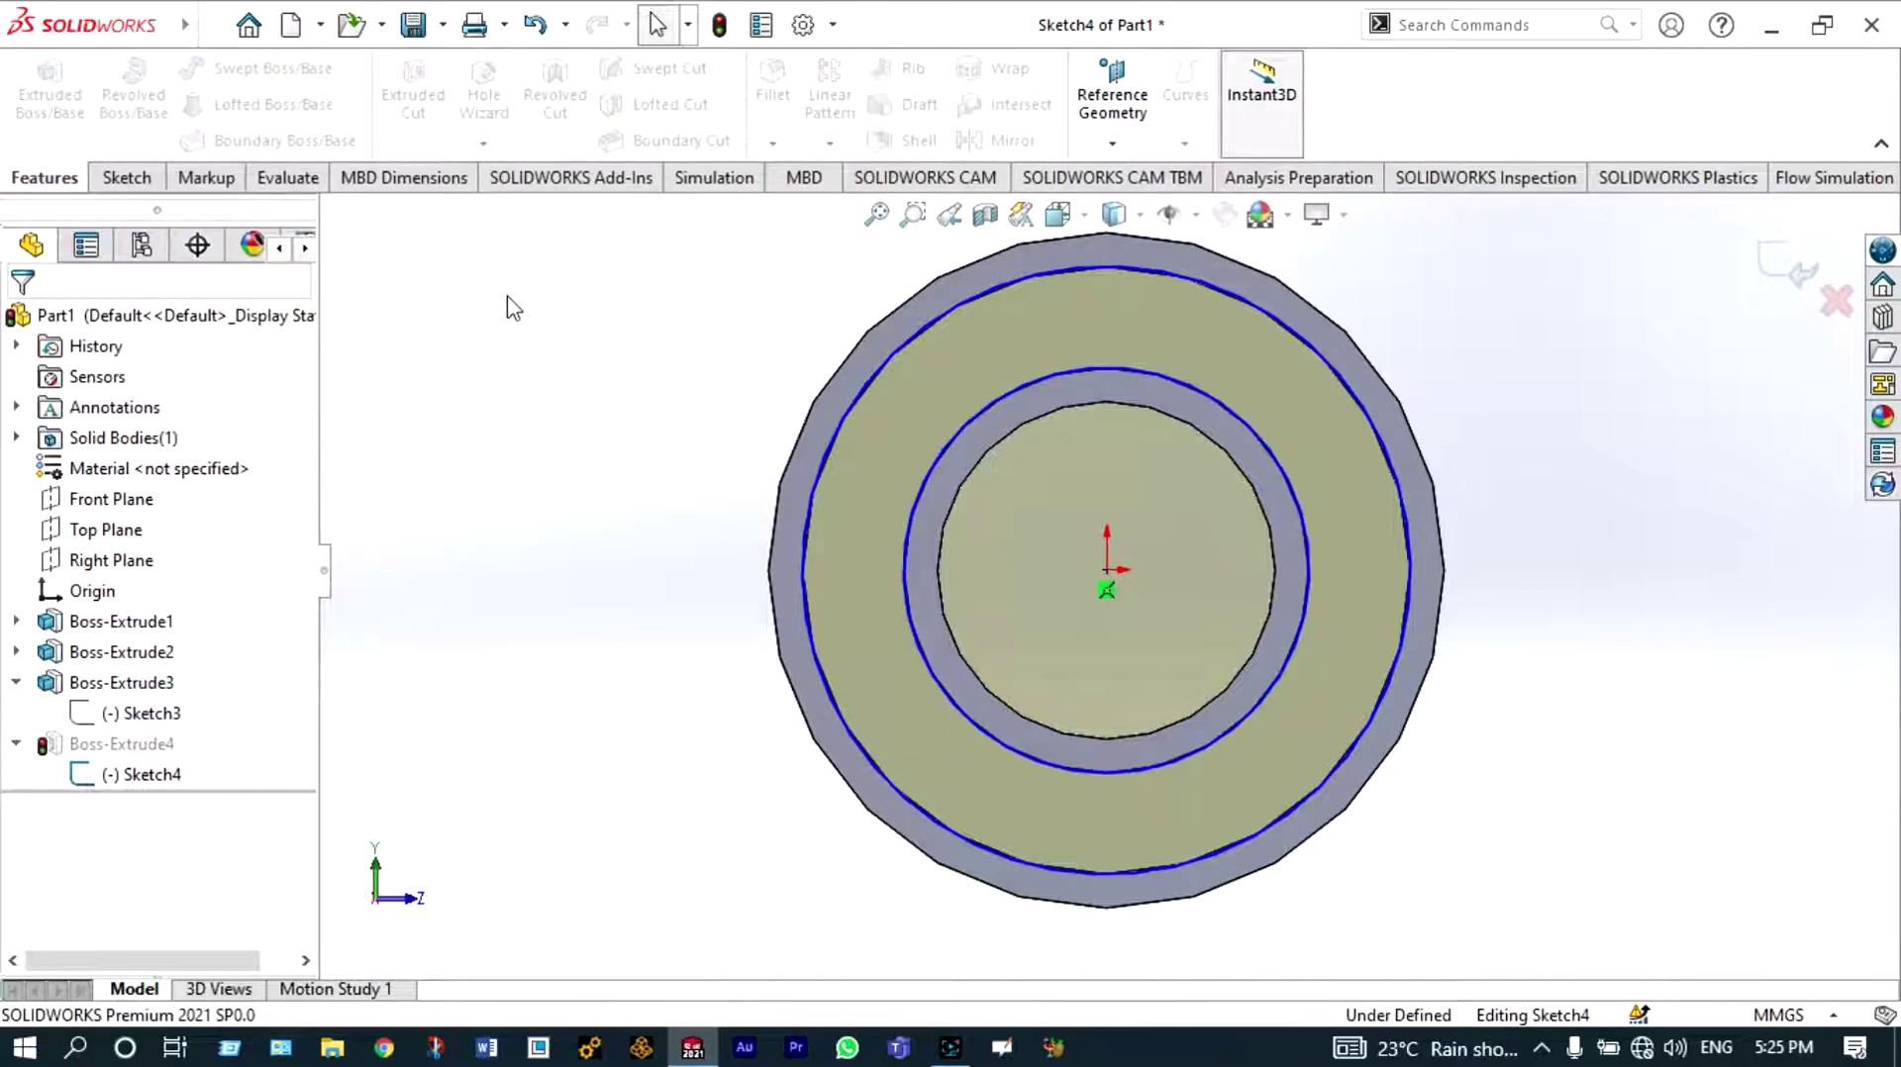
pyautogui.click(1792, 262)
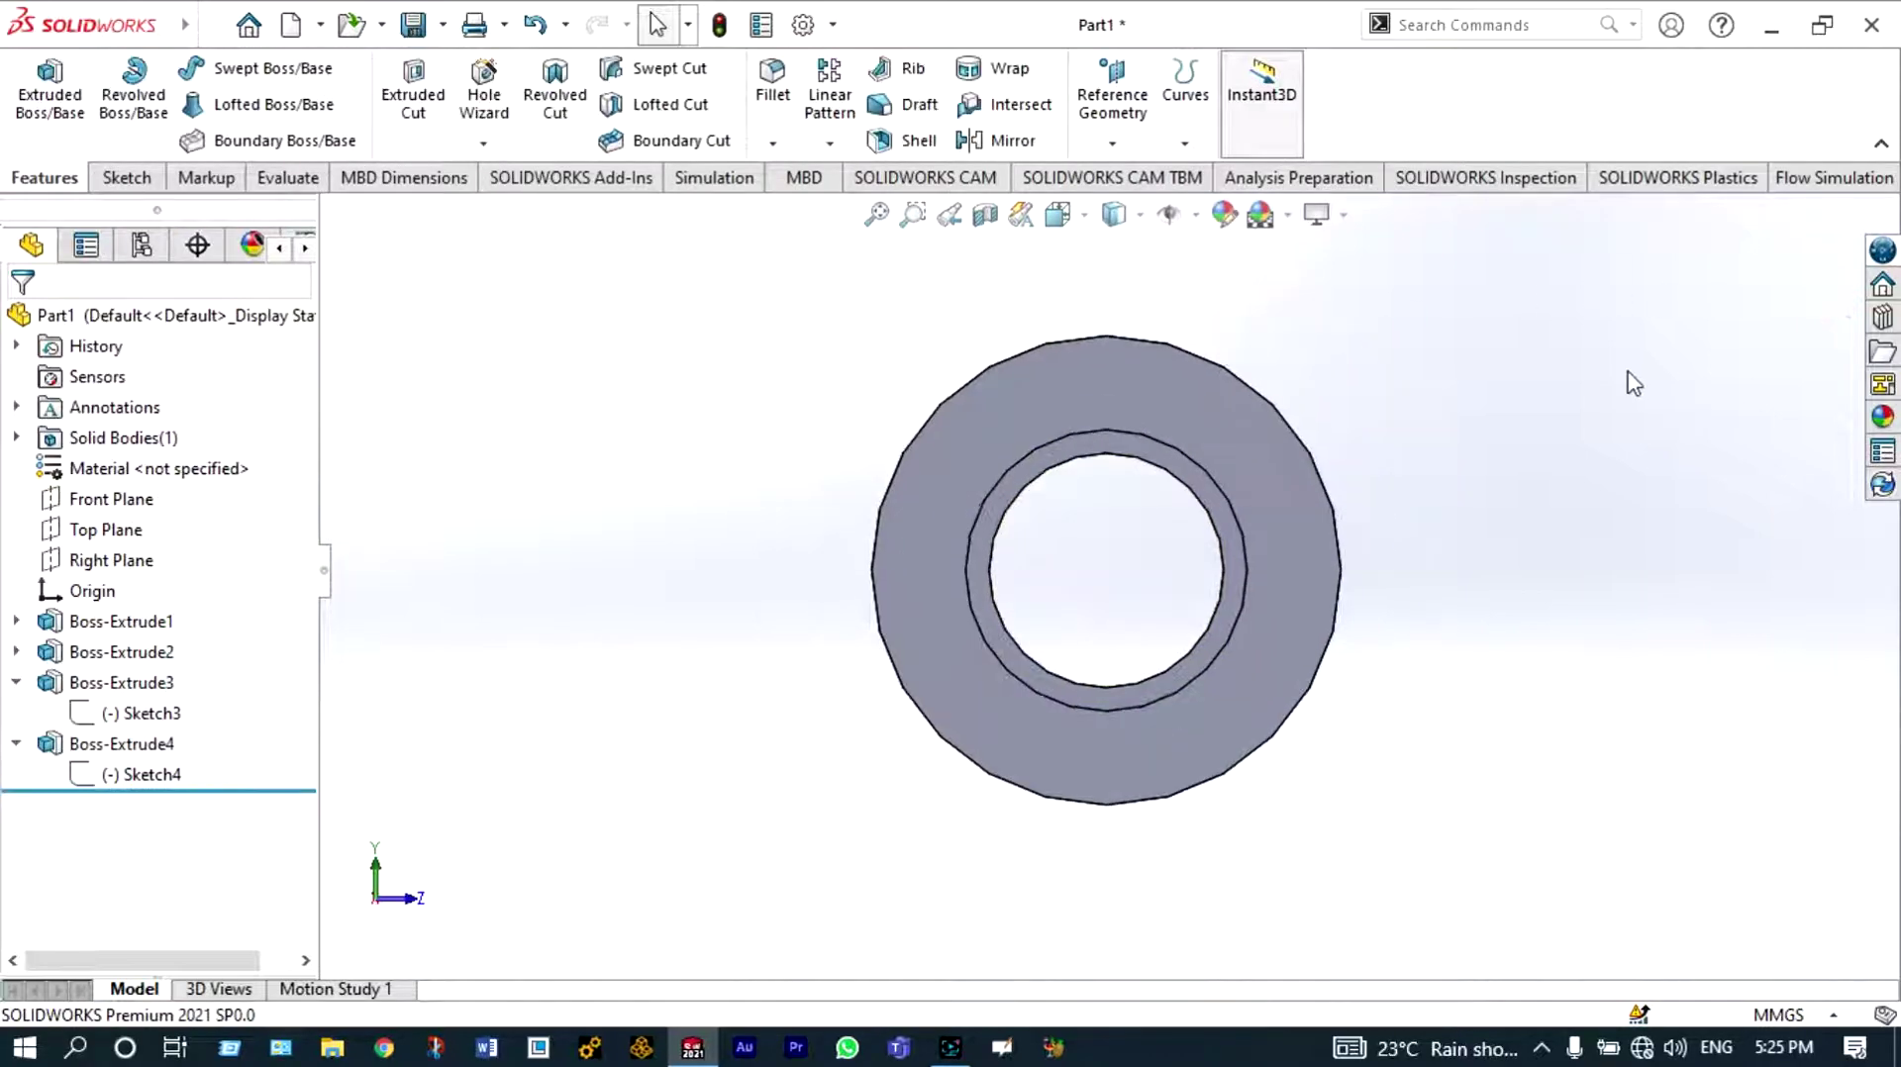
# Inspect the interior of the tubes and end caps with a section view on the Front Plane
pyautogui.rightClick(1321, 339)
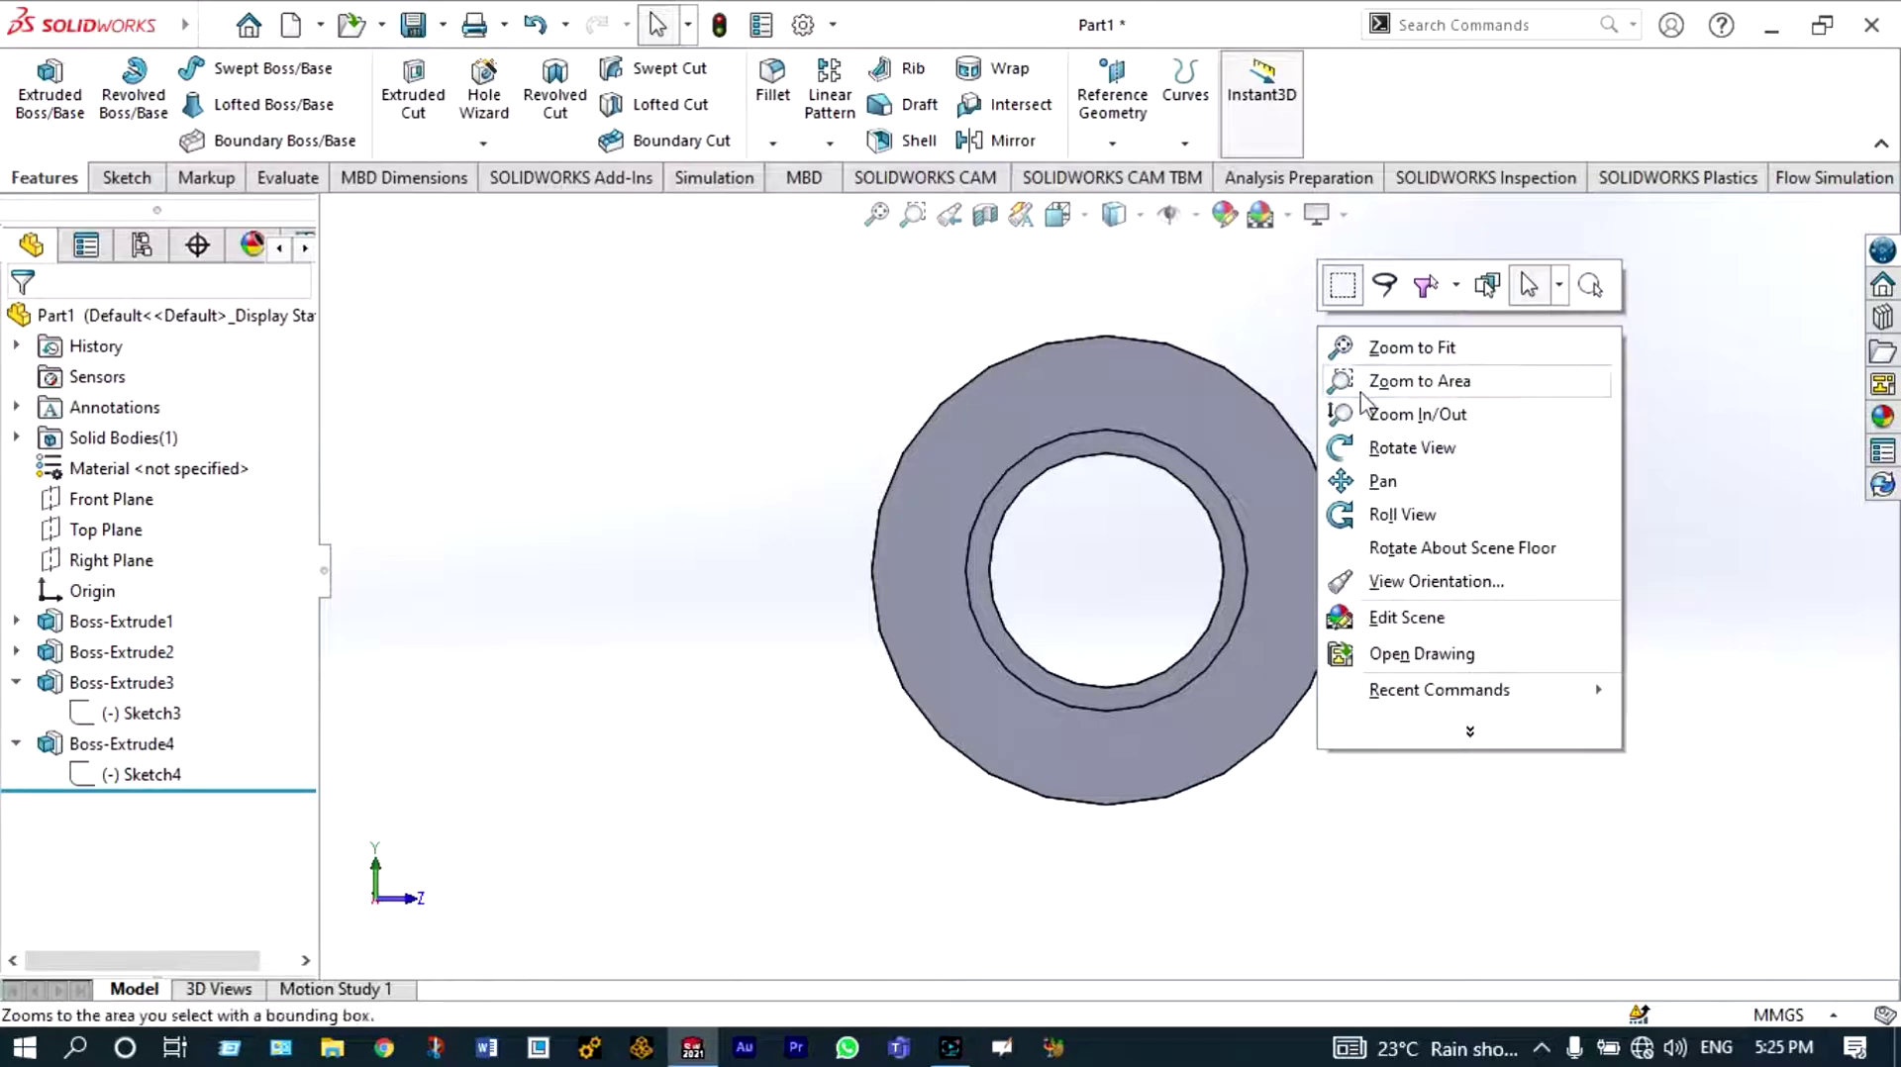
pyautogui.click(1386, 451)
pyautogui.moveTo(1386, 451); pyautogui.dragTo(1405, 441)
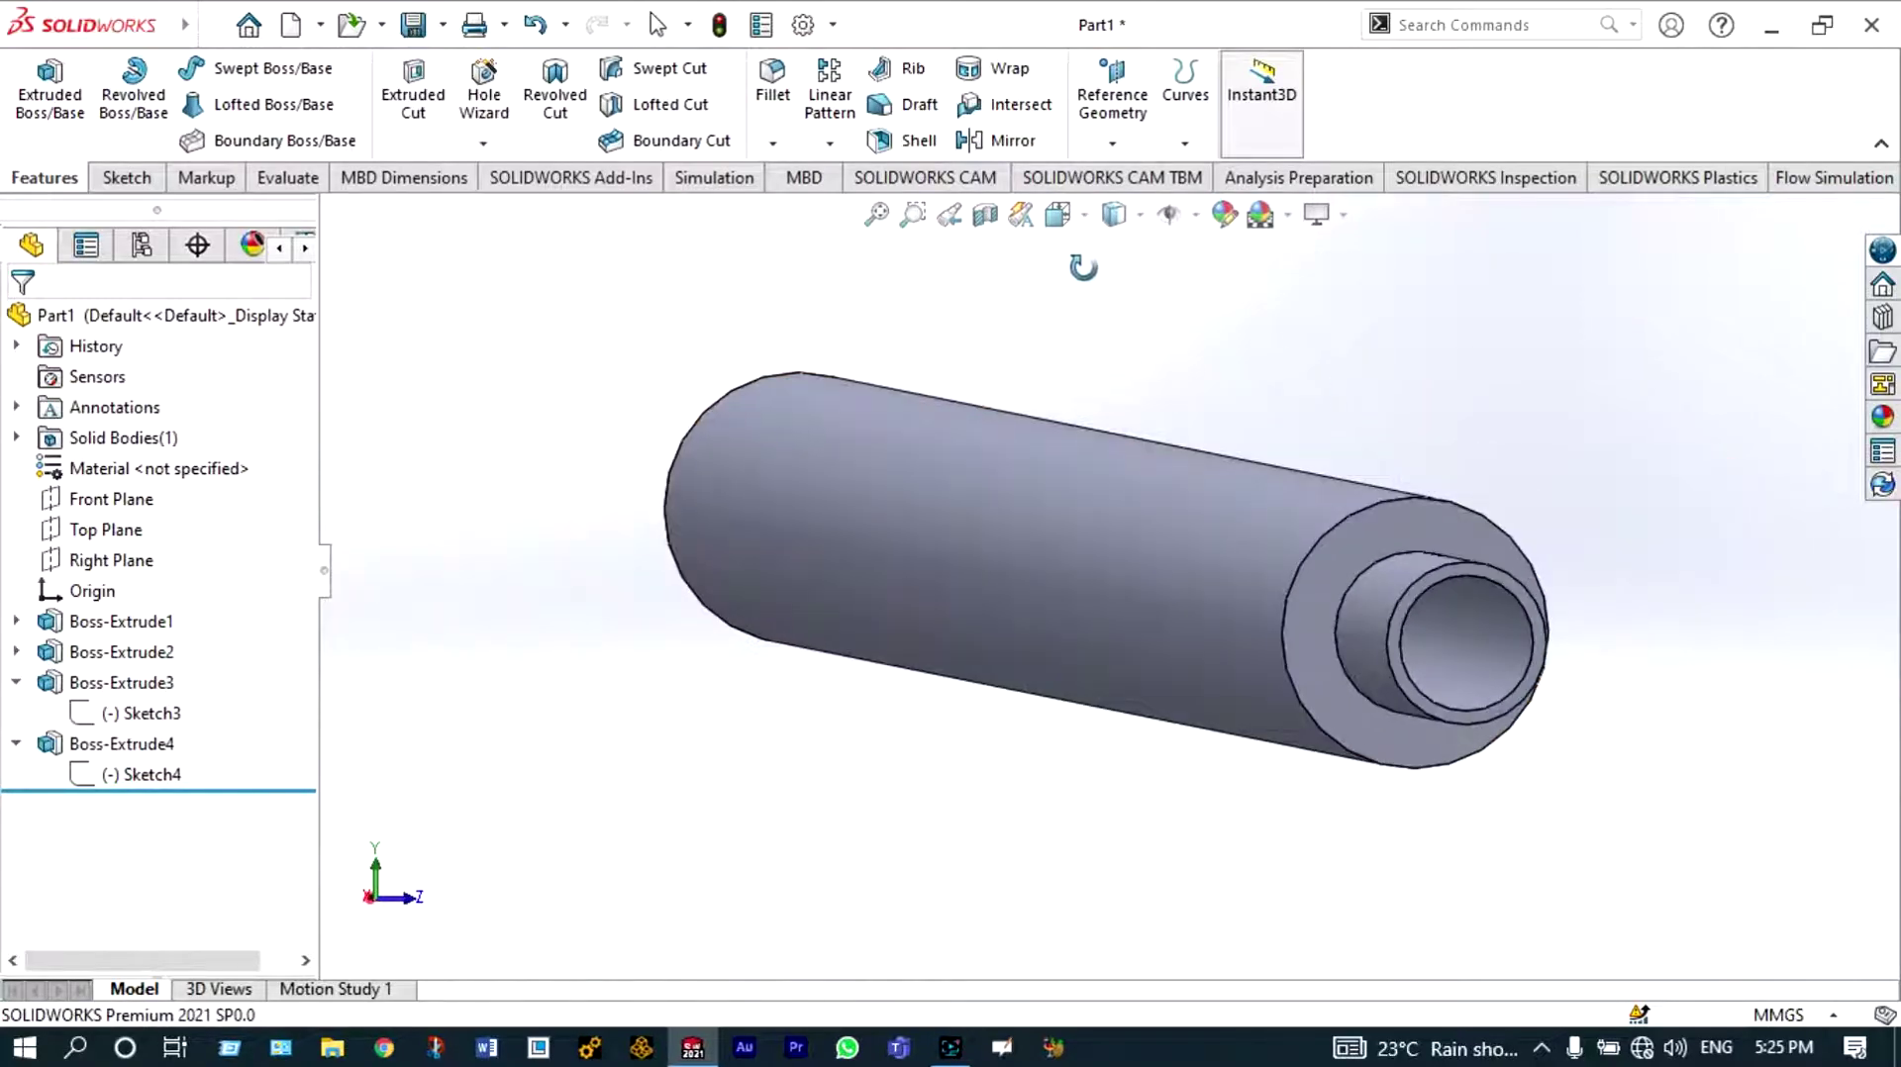
pyautogui.click(987, 216)
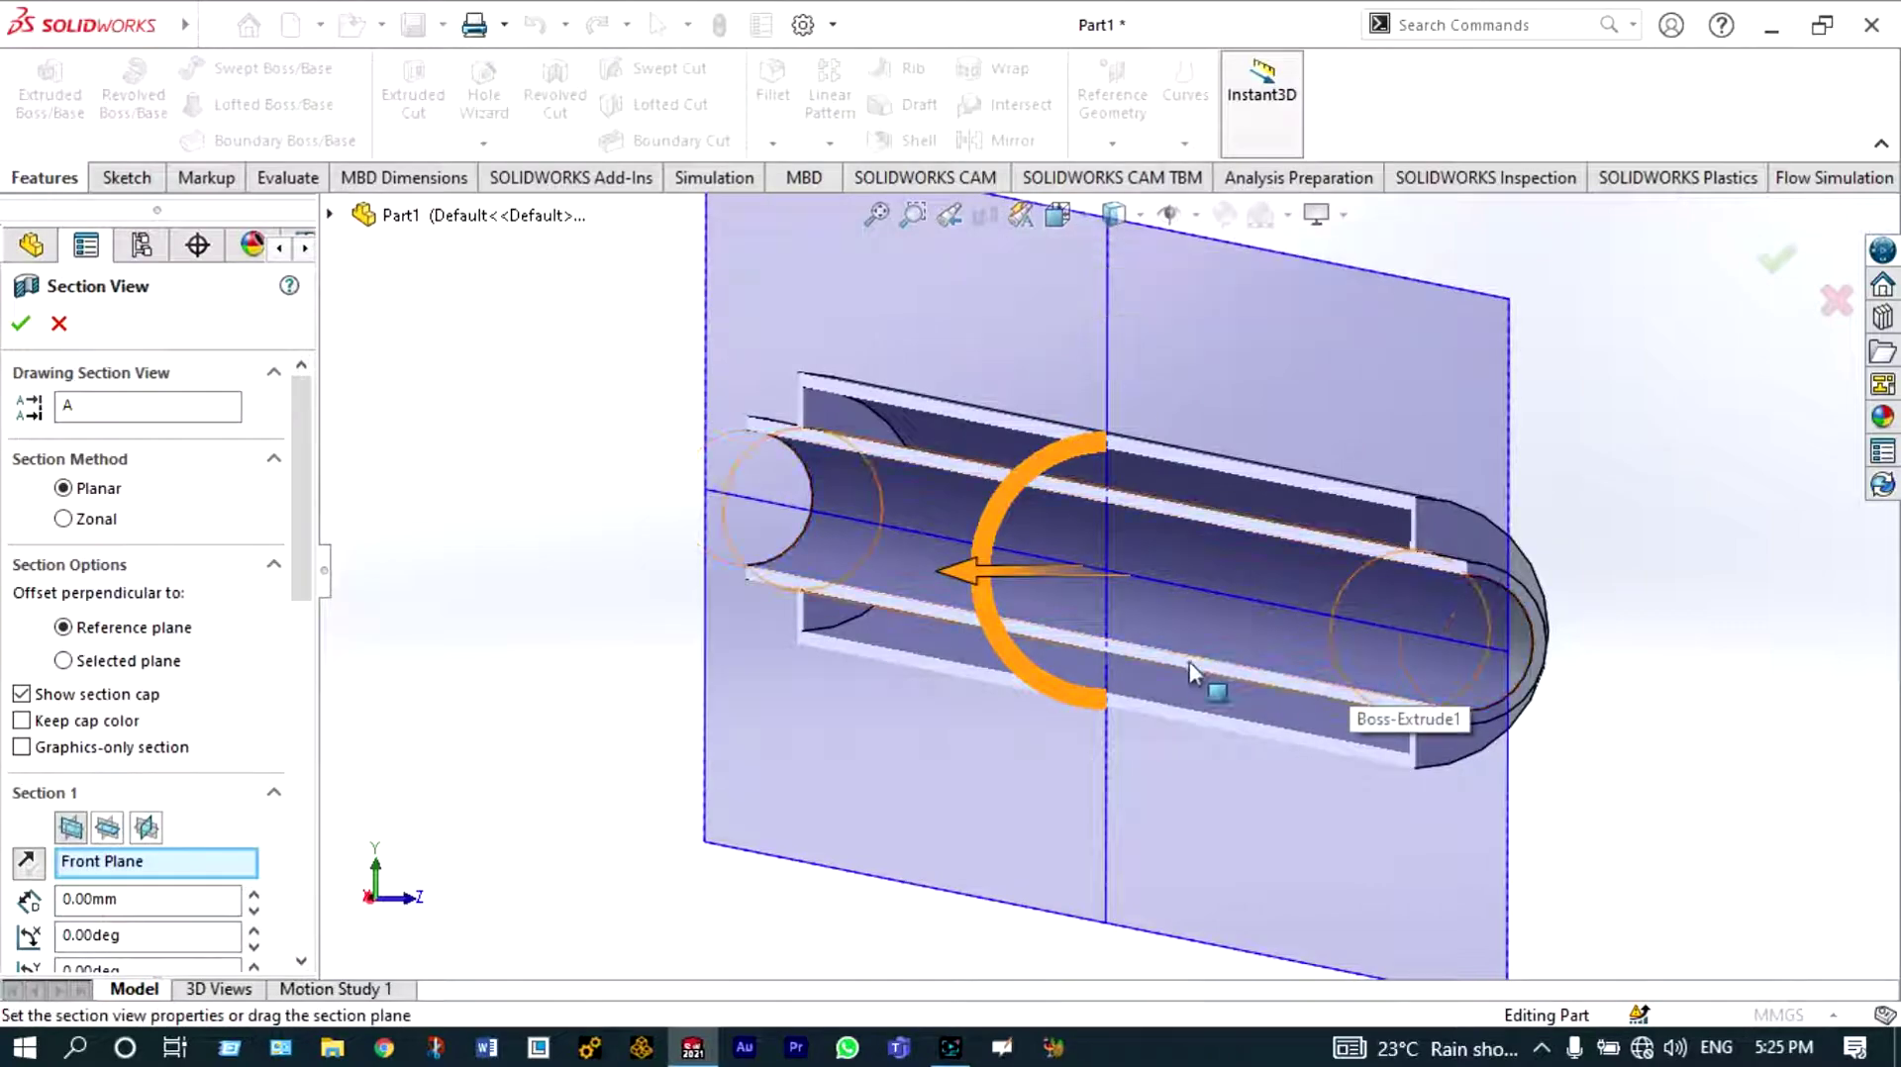
pyautogui.moveTo(984, 584); pyautogui.dragTo(1518, 663, button='middle')
pyautogui.scroll(-5, 1519, 662)
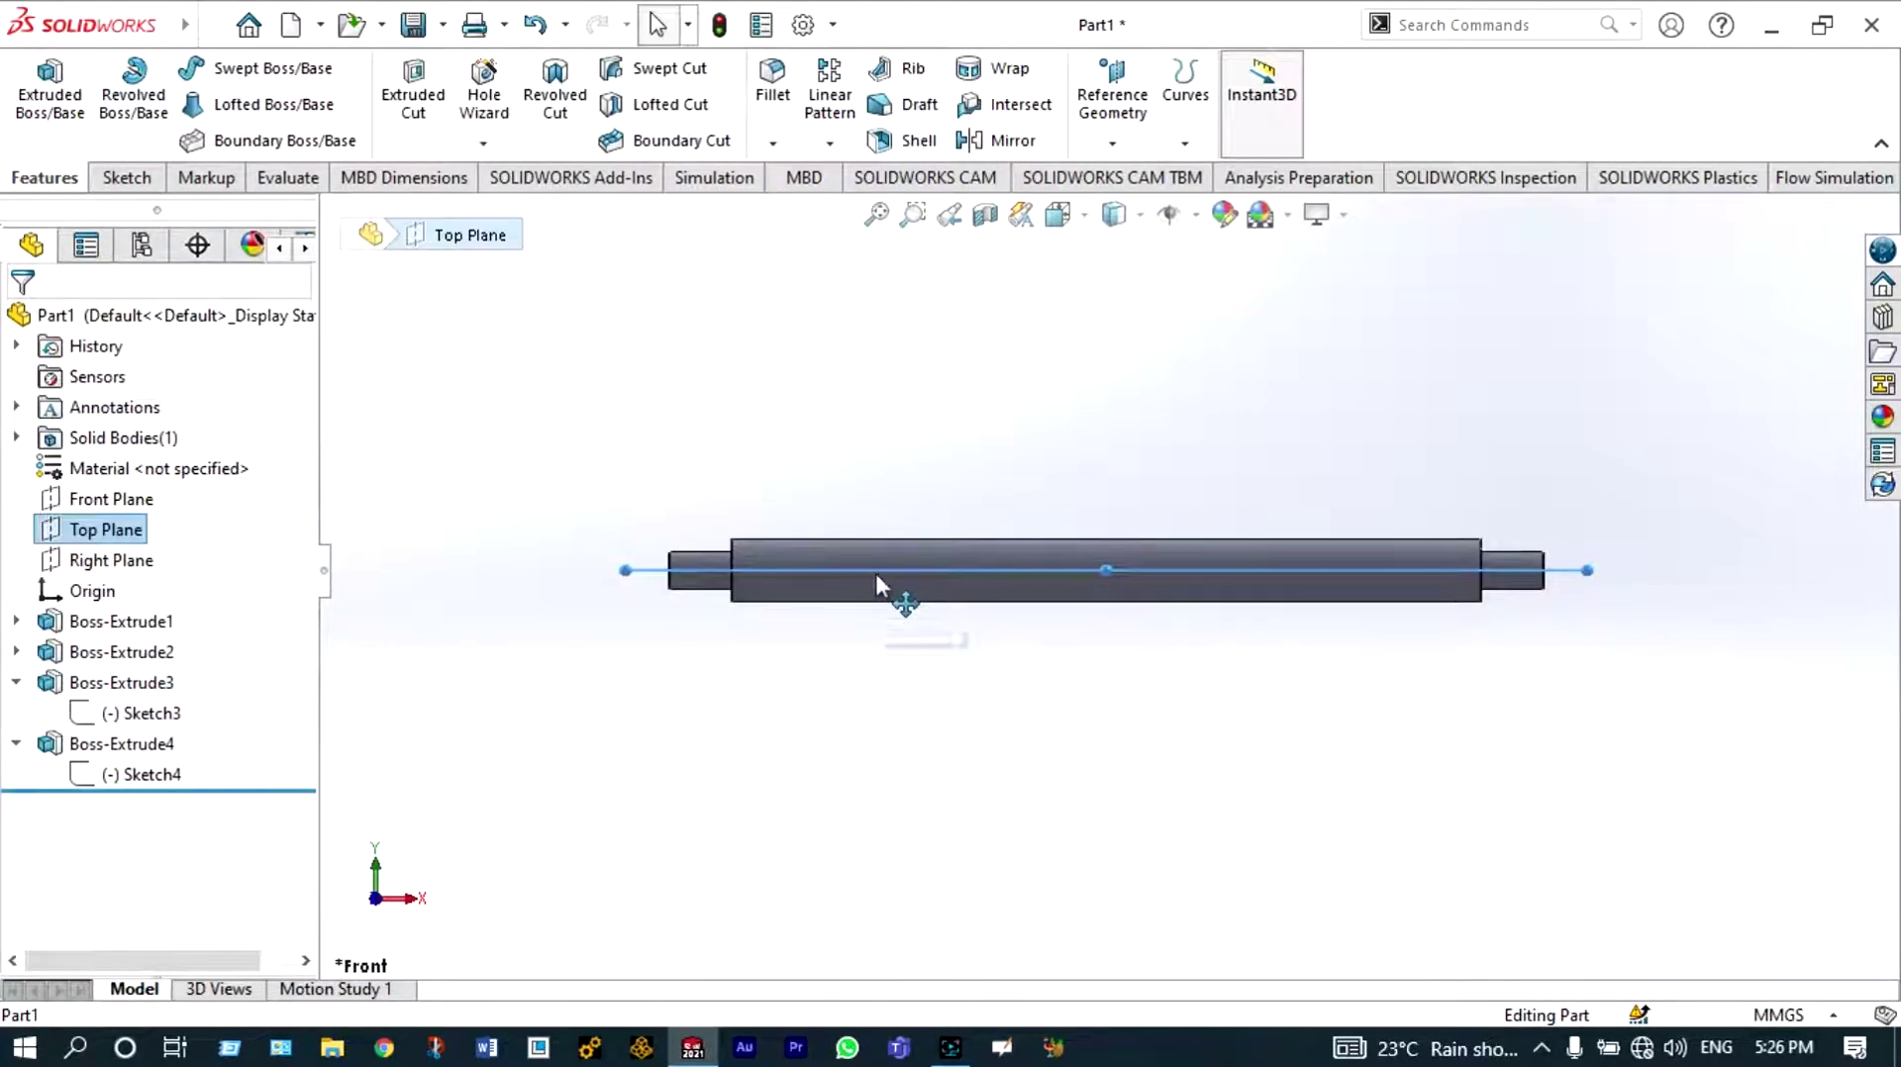
# Create a reference plane offset 100 mm above the Top Plane
pyautogui.click(1115, 124)
pyautogui.click(1129, 179)
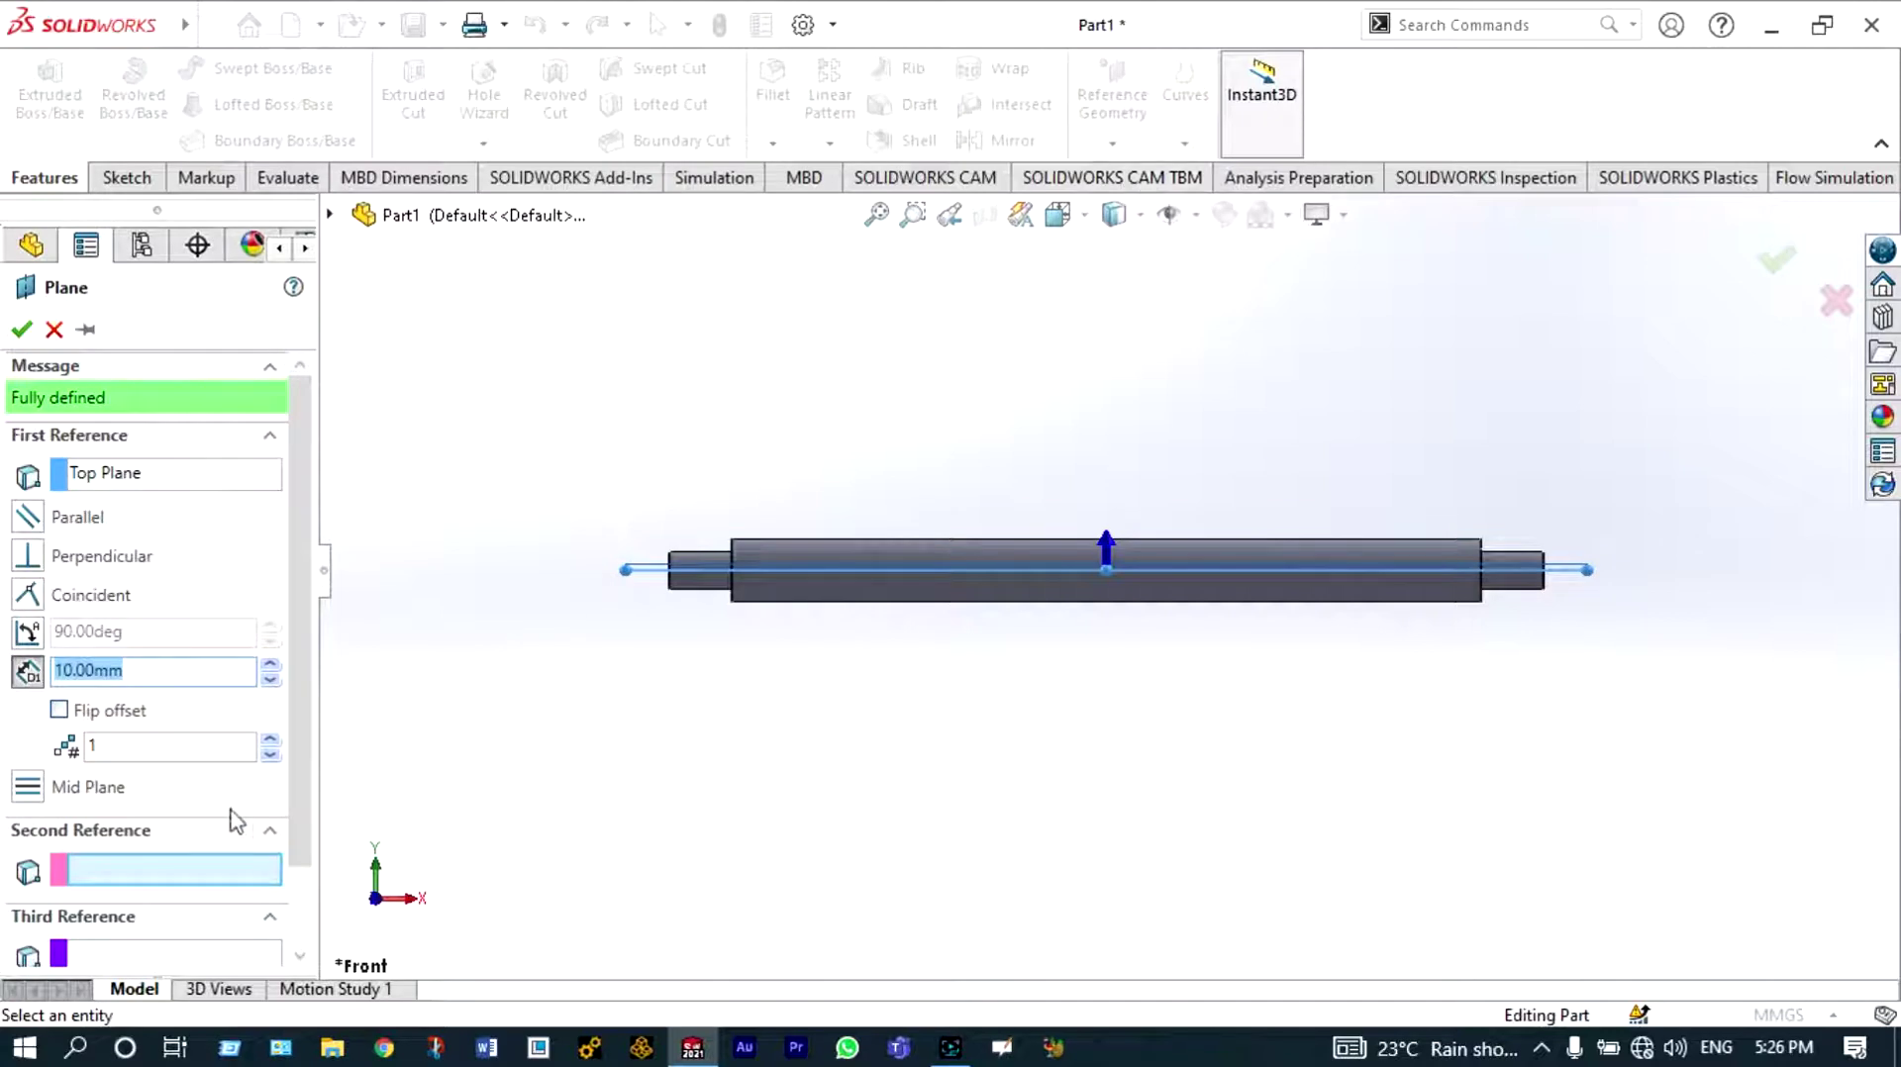
pyautogui.click(270, 666)
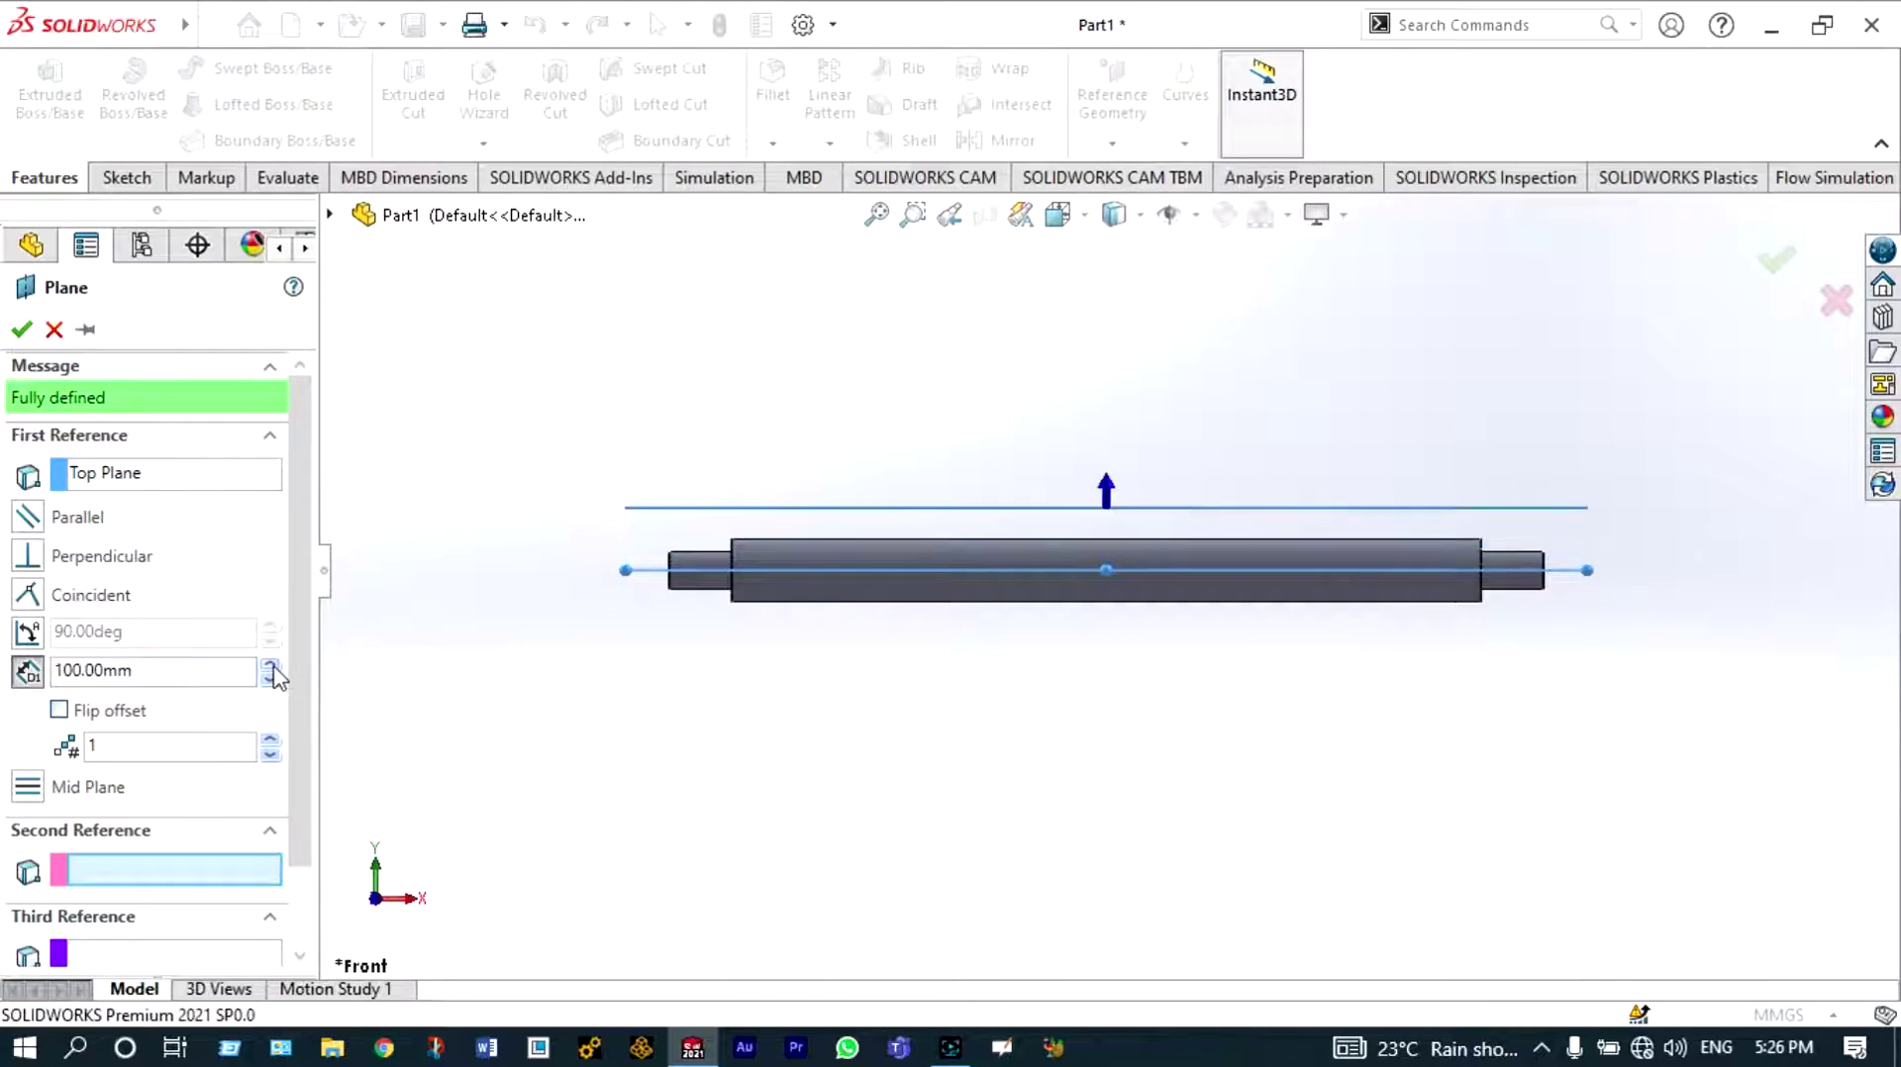
pyautogui.click(270, 665)
pyautogui.click(270, 665)
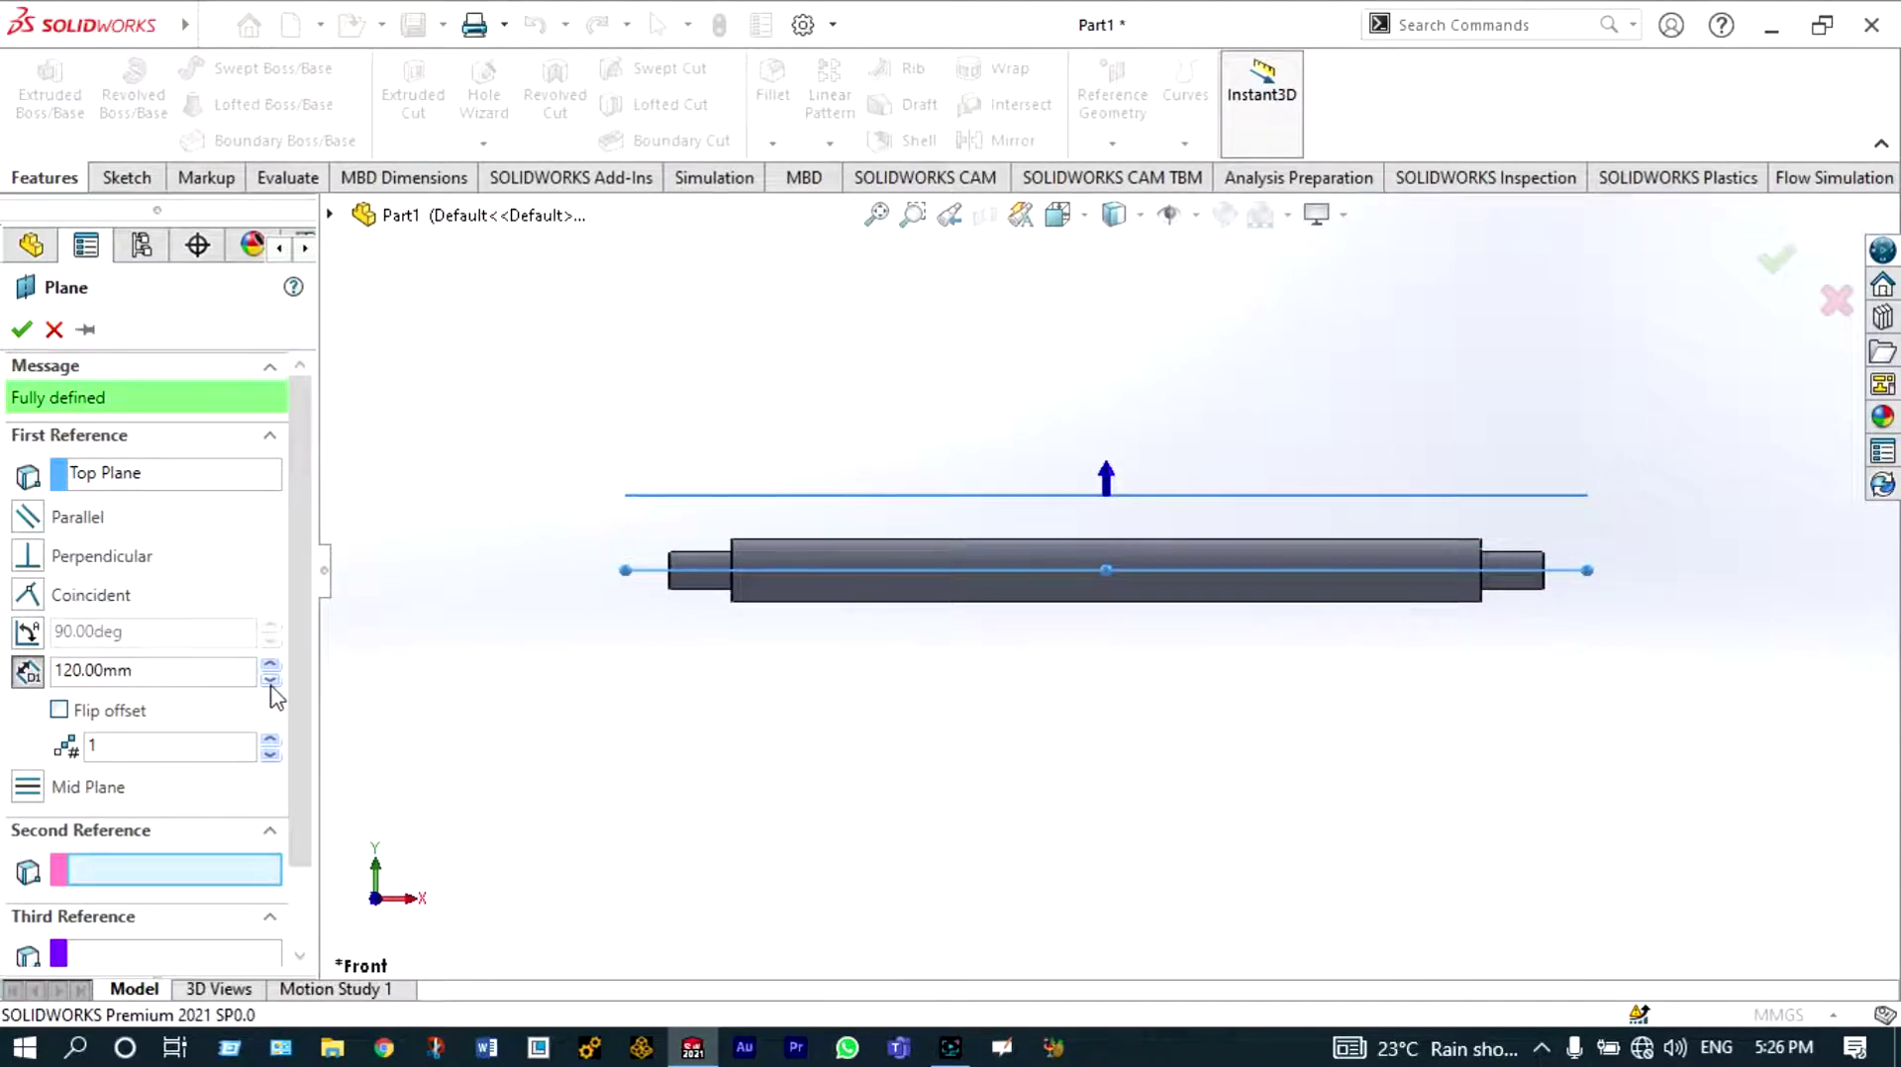
pyautogui.click(270, 681)
pyautogui.click(270, 681)
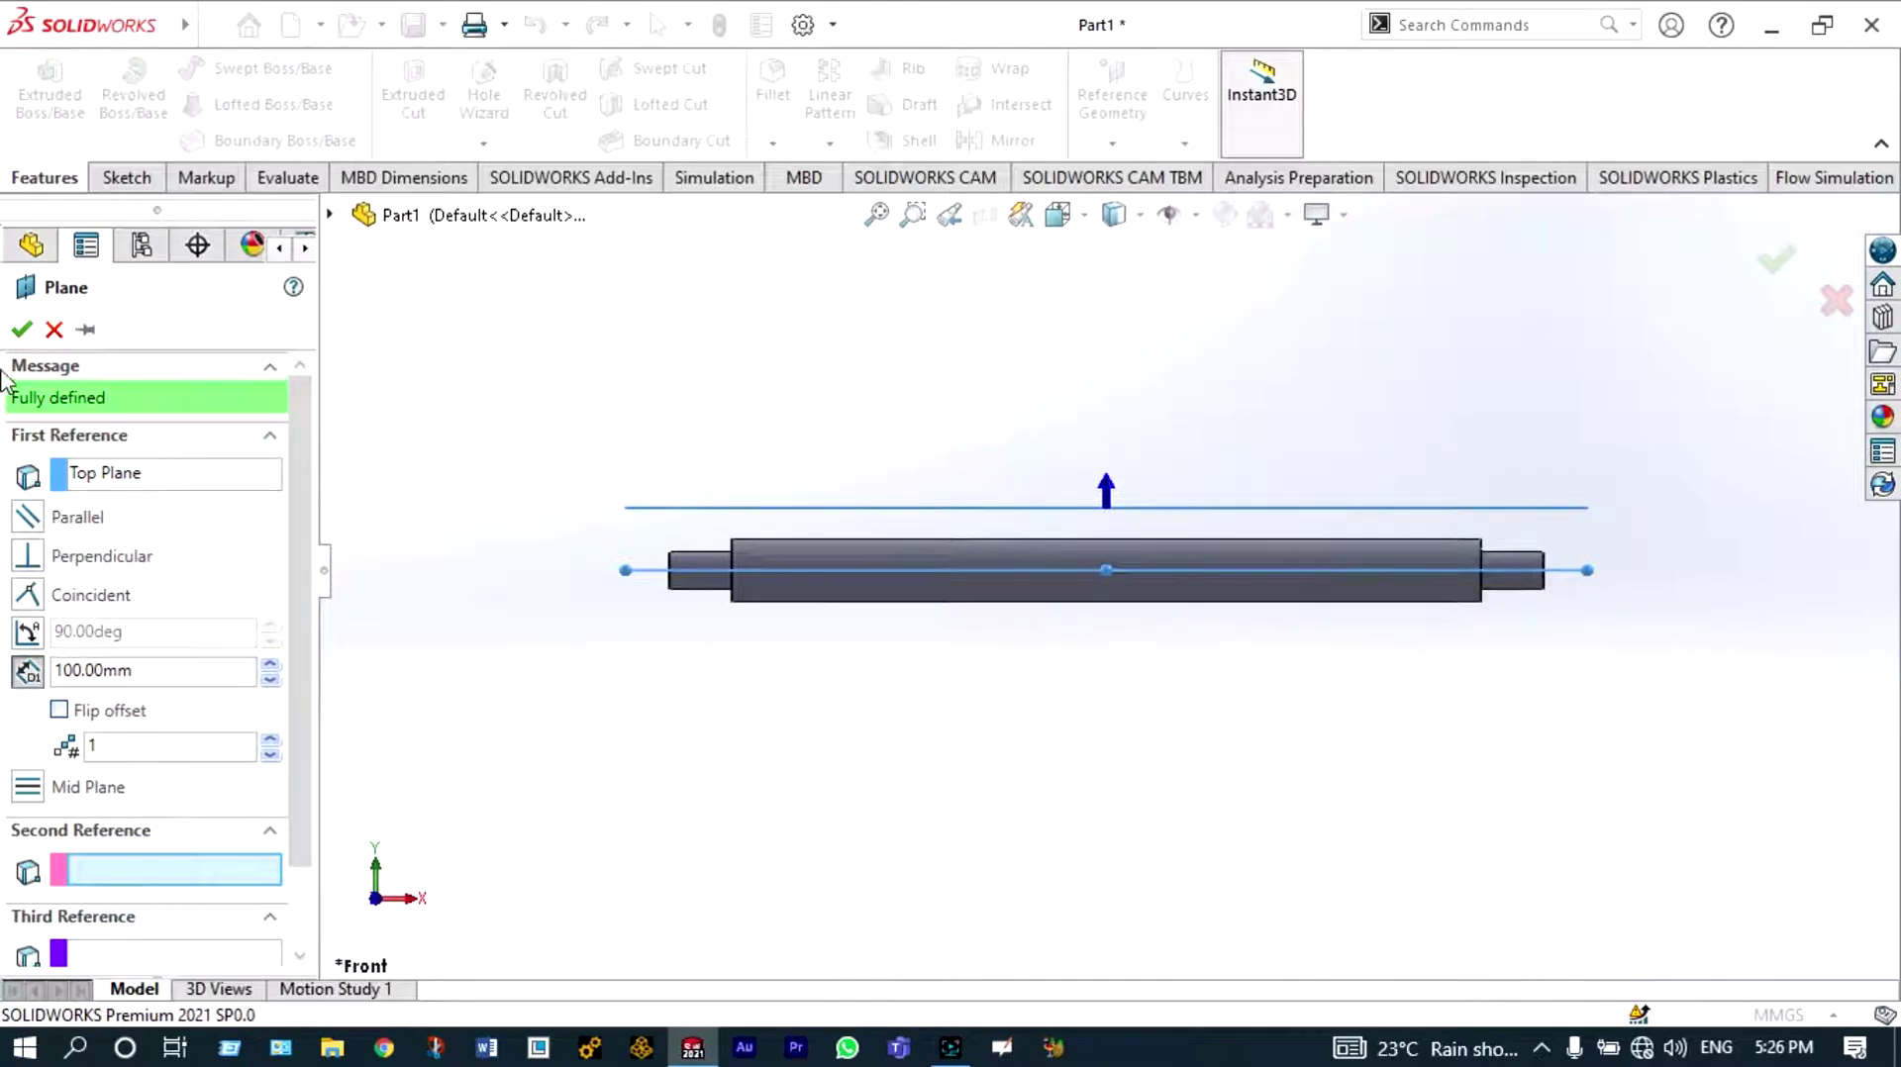
pyautogui.click(22, 330)
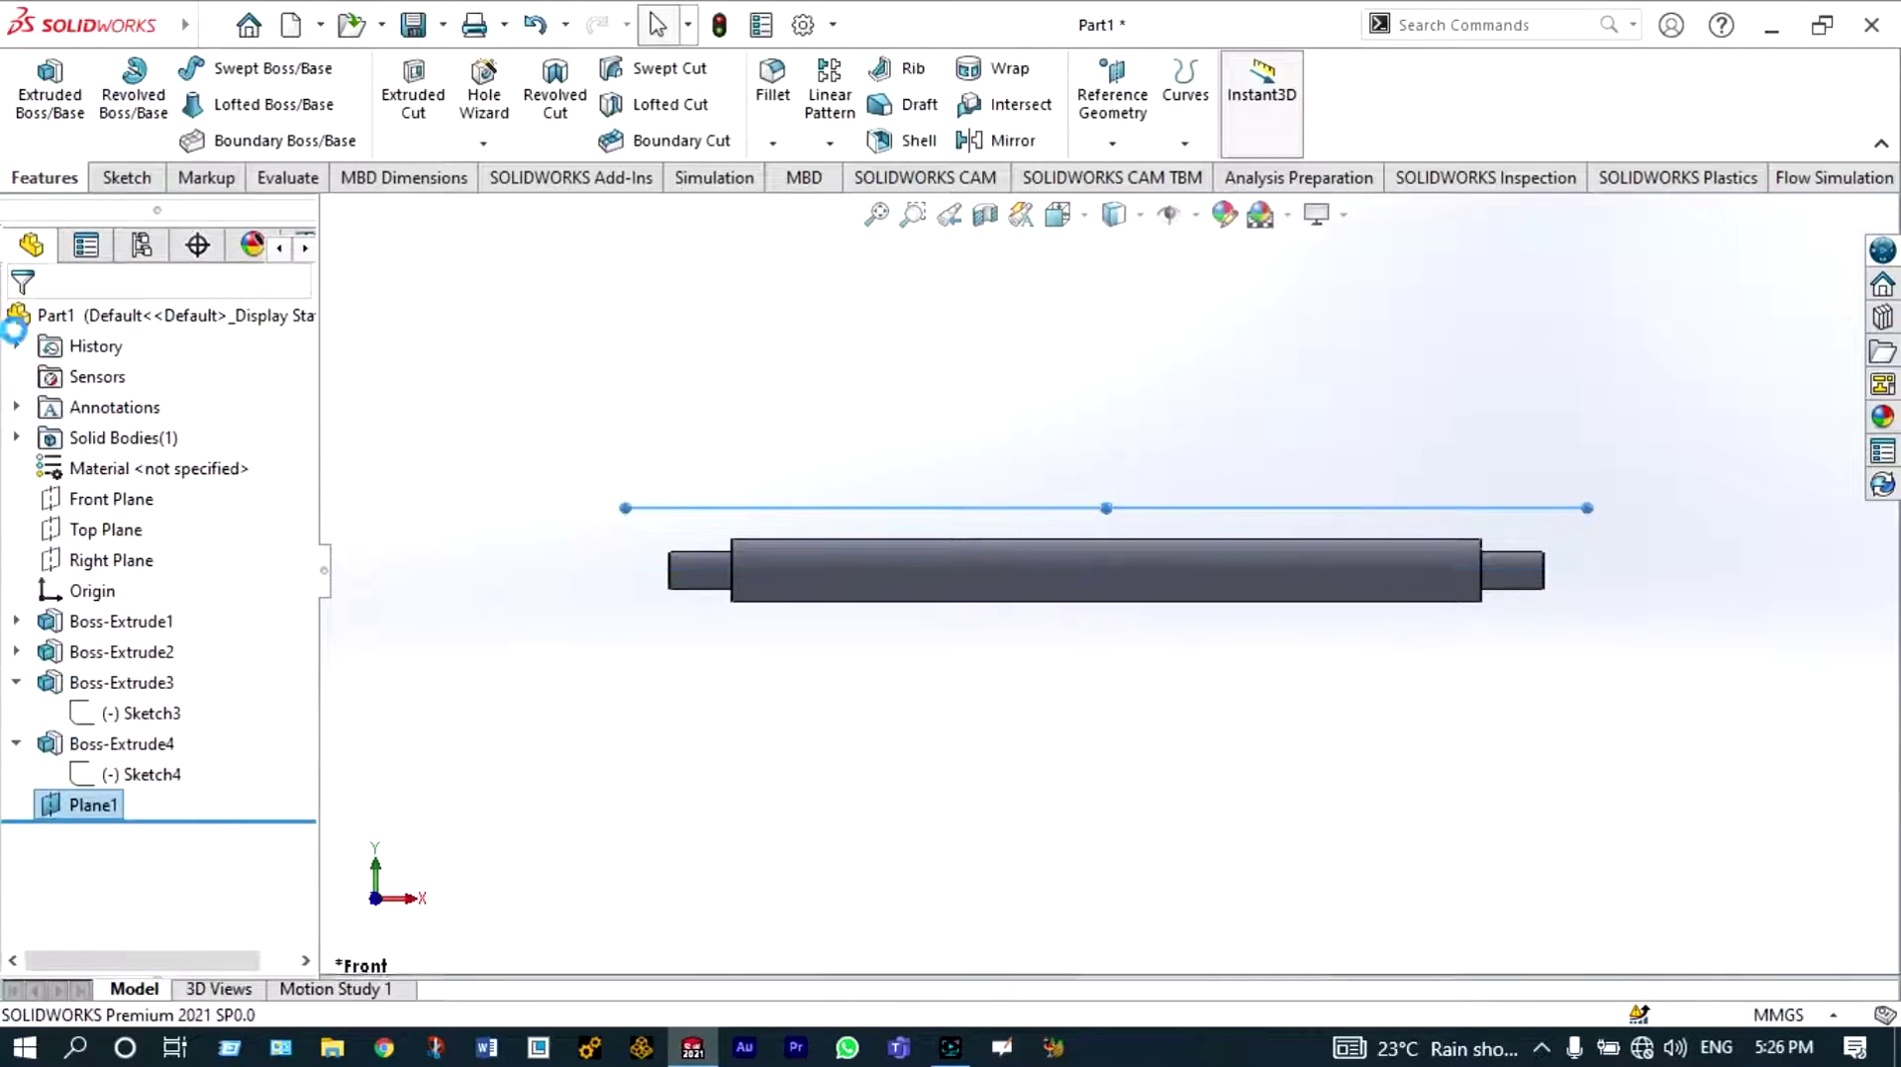
# Sketch two concentric circles on the offset plane, about 46 mm and 72 mm in diameter, centred on the tube axis near the outer tube's end
pyautogui.rightClick(107, 808)
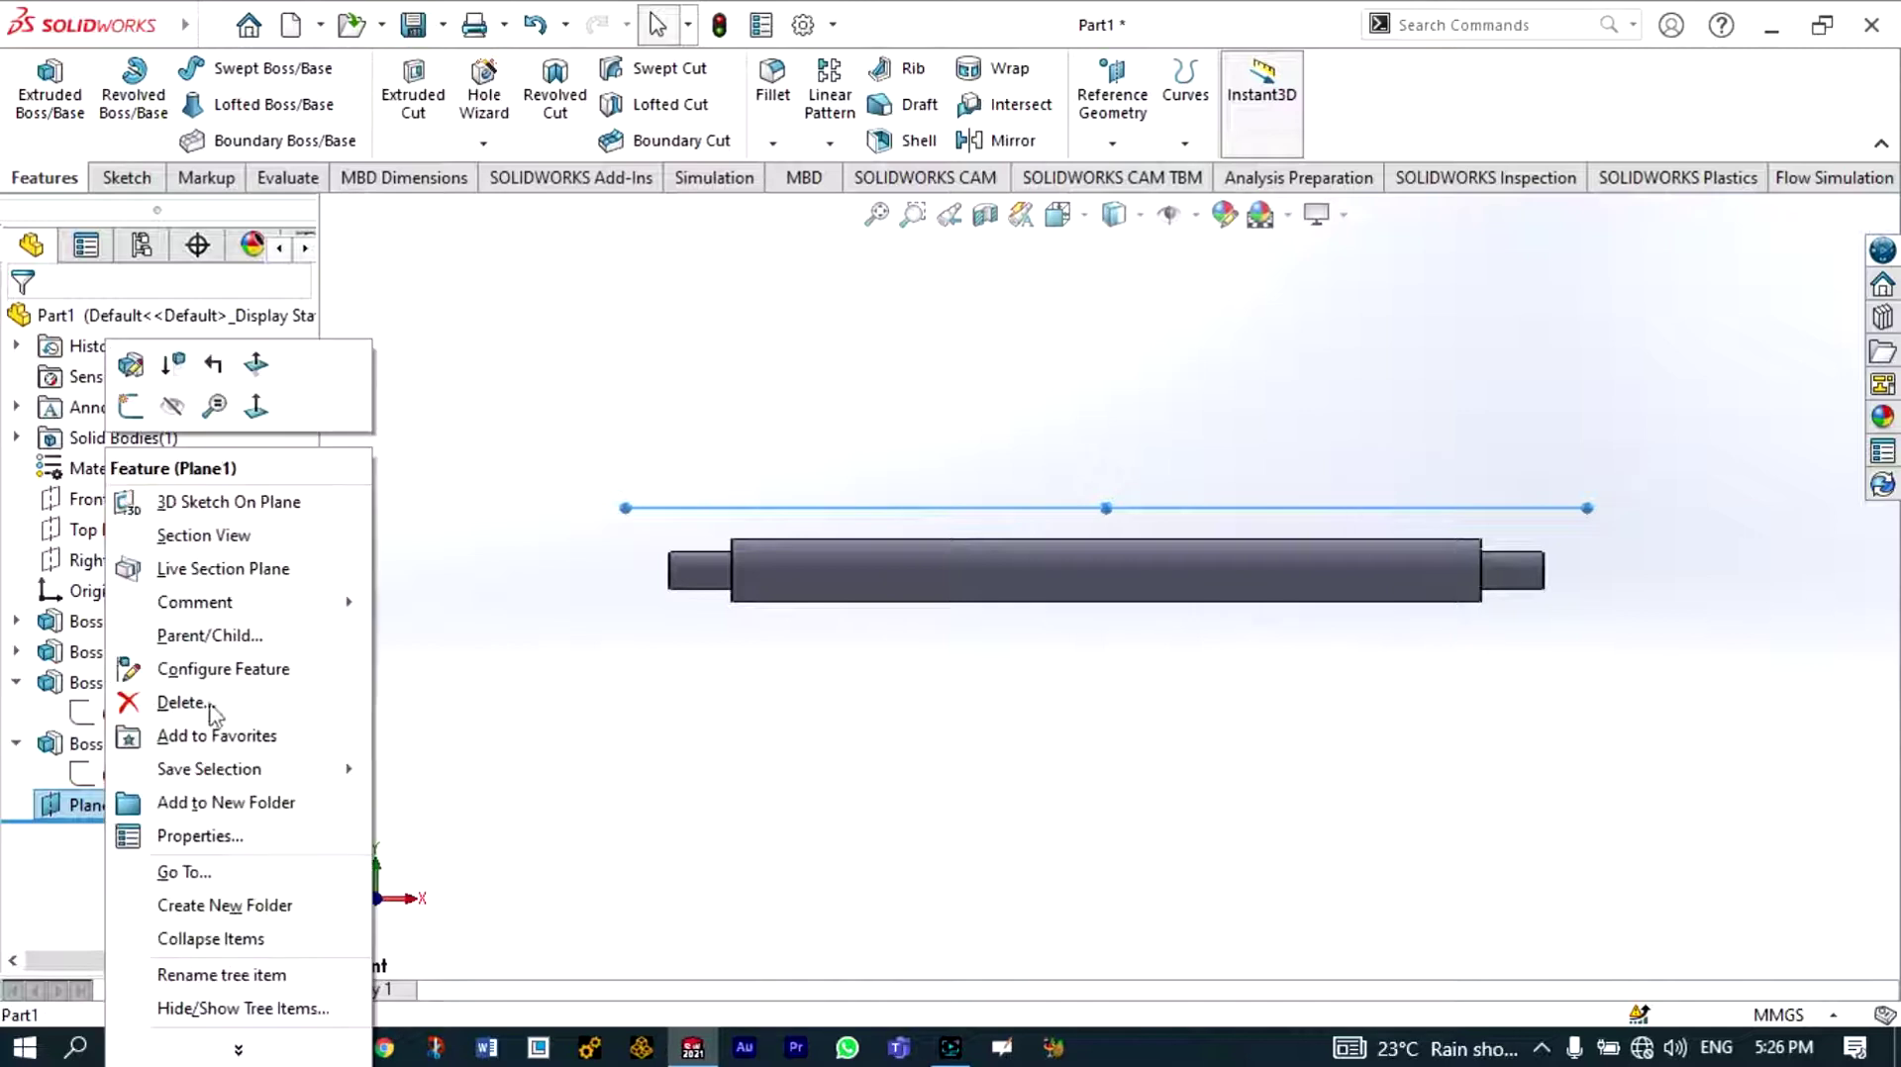
pyautogui.click(254, 407)
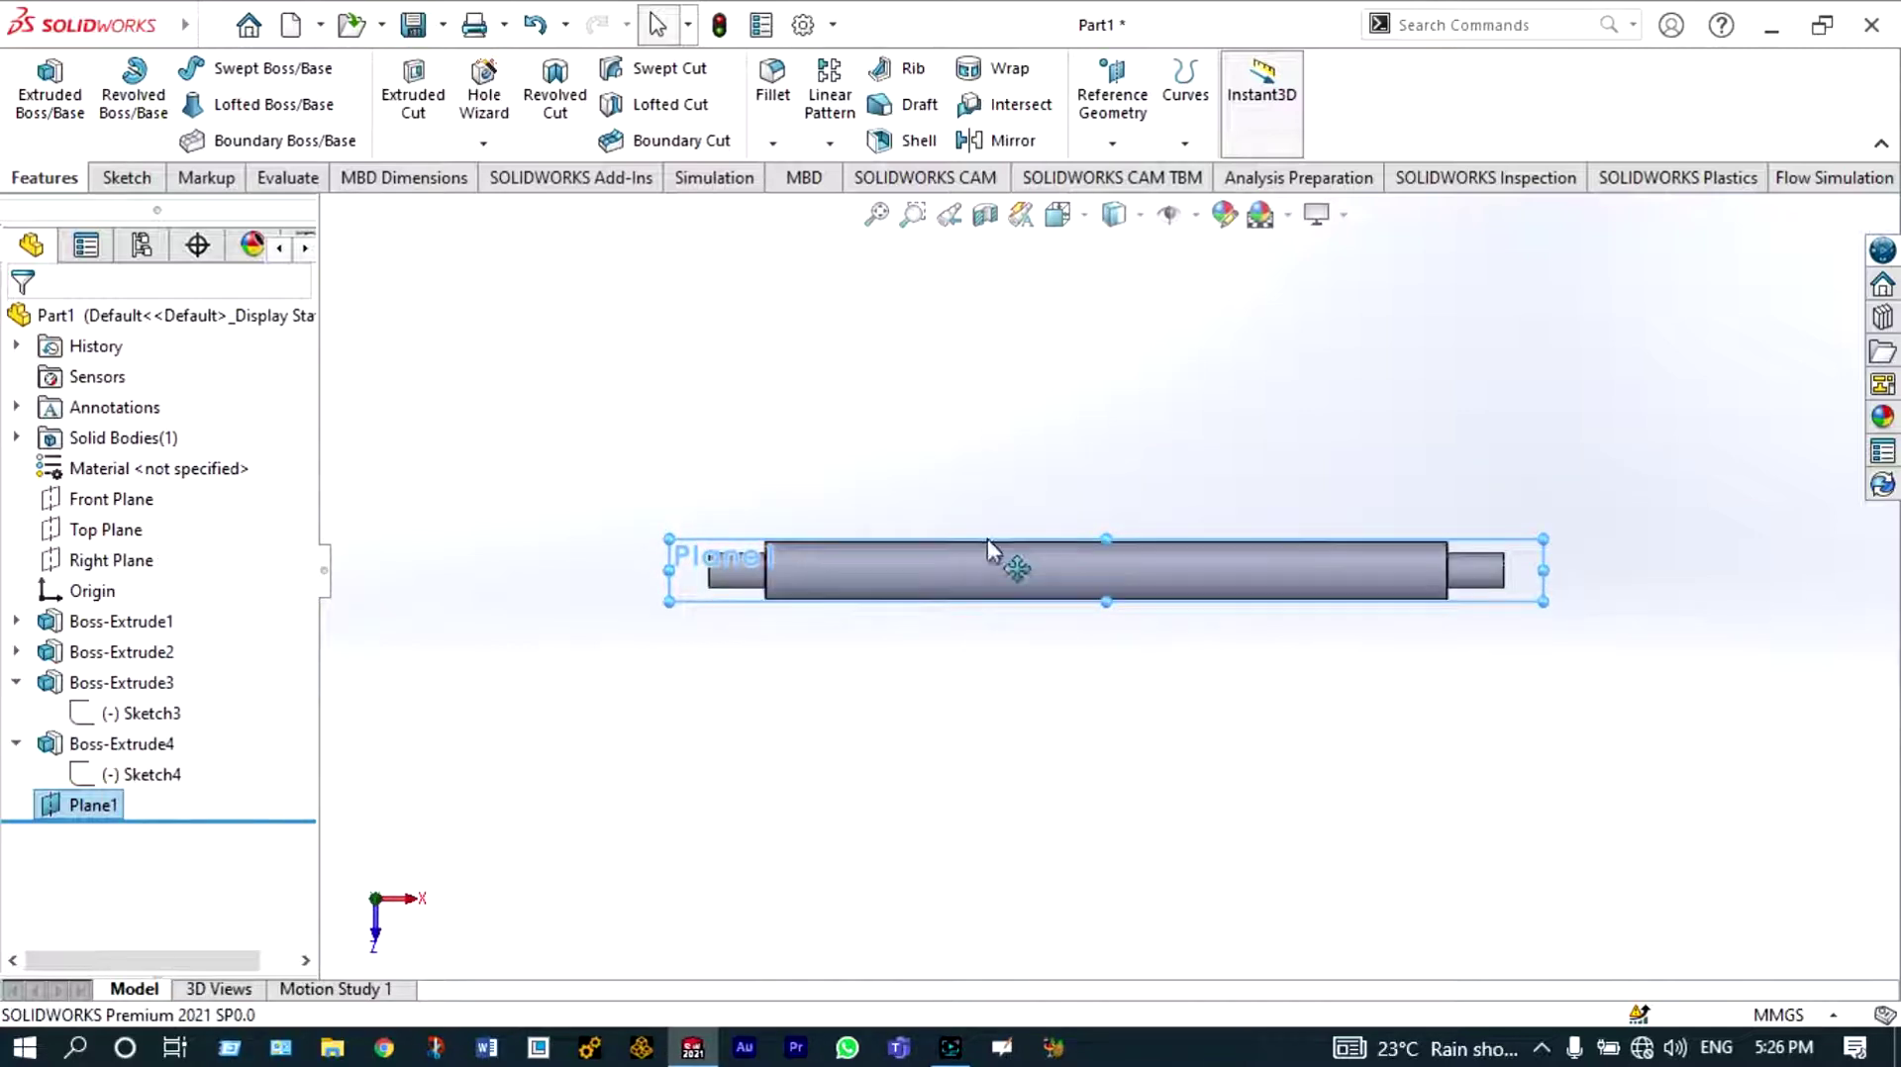
pyautogui.scroll(-6, 904, 555)
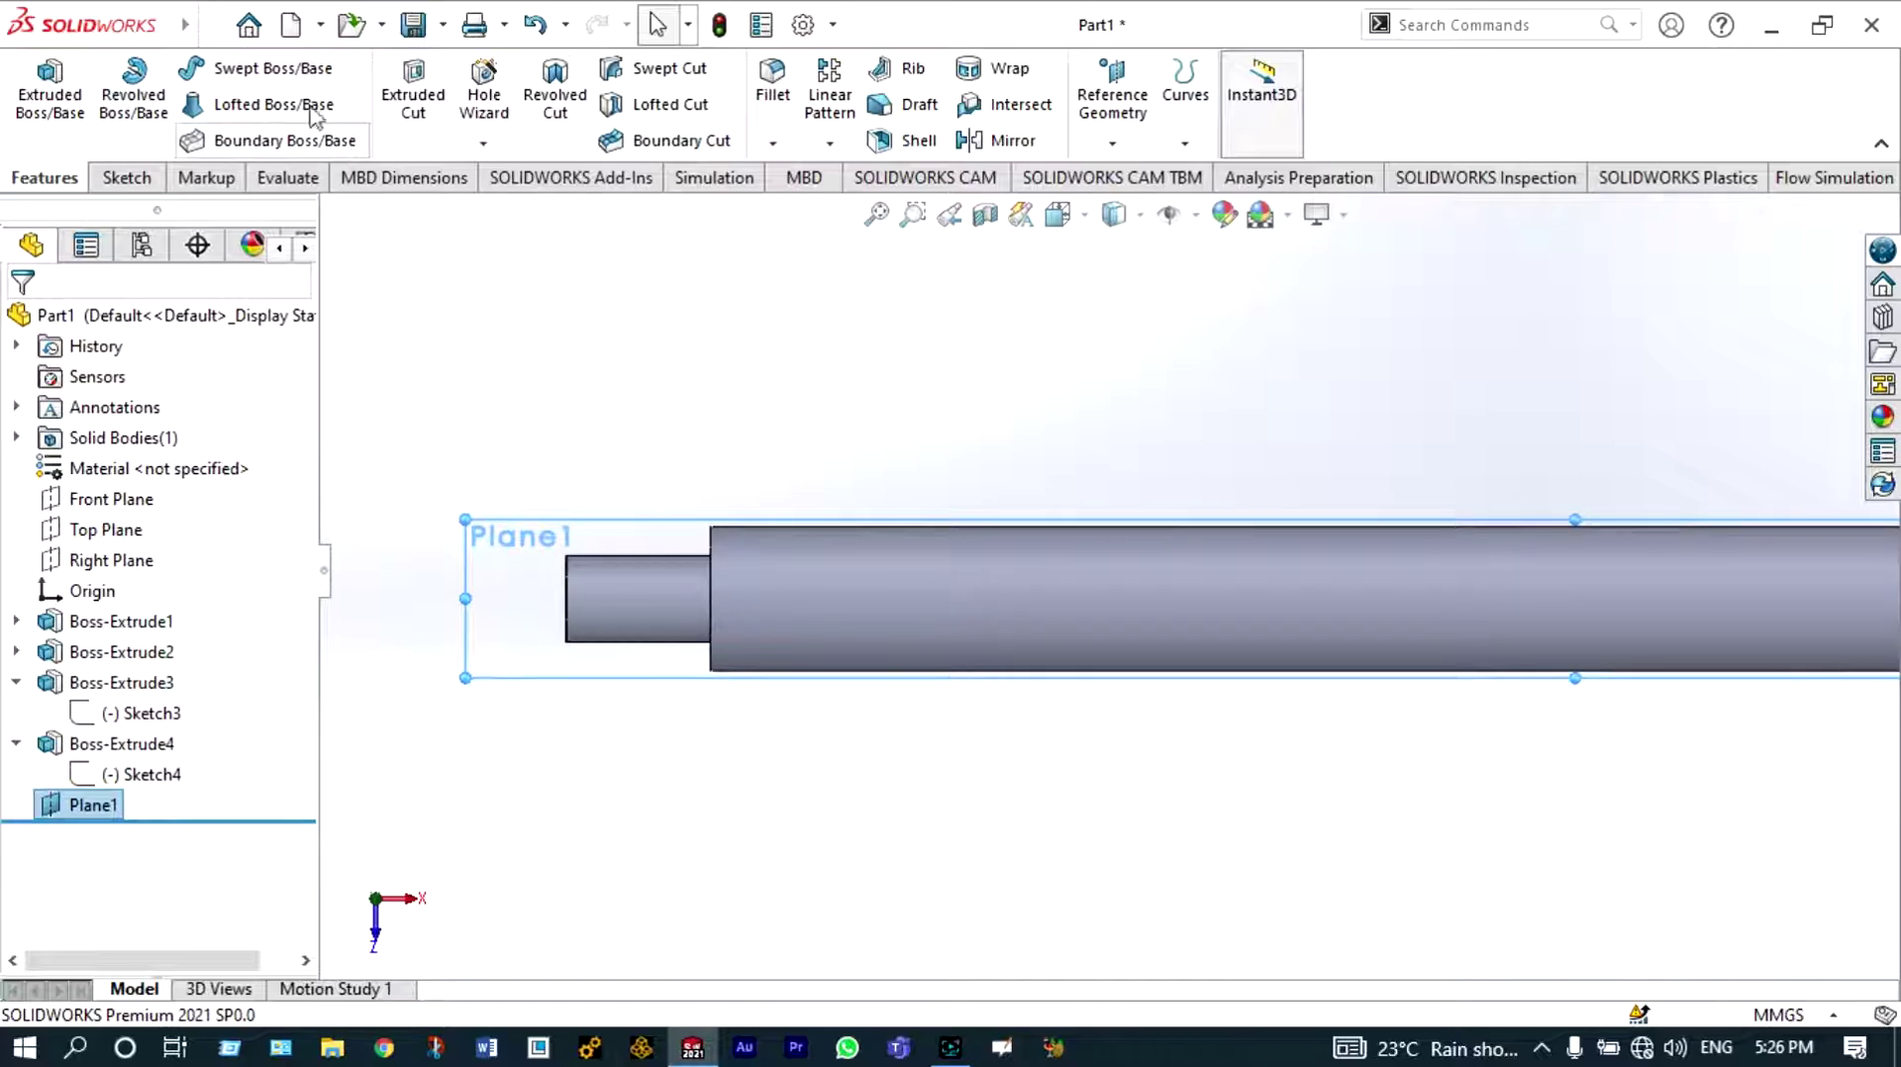
pyautogui.click(126, 178)
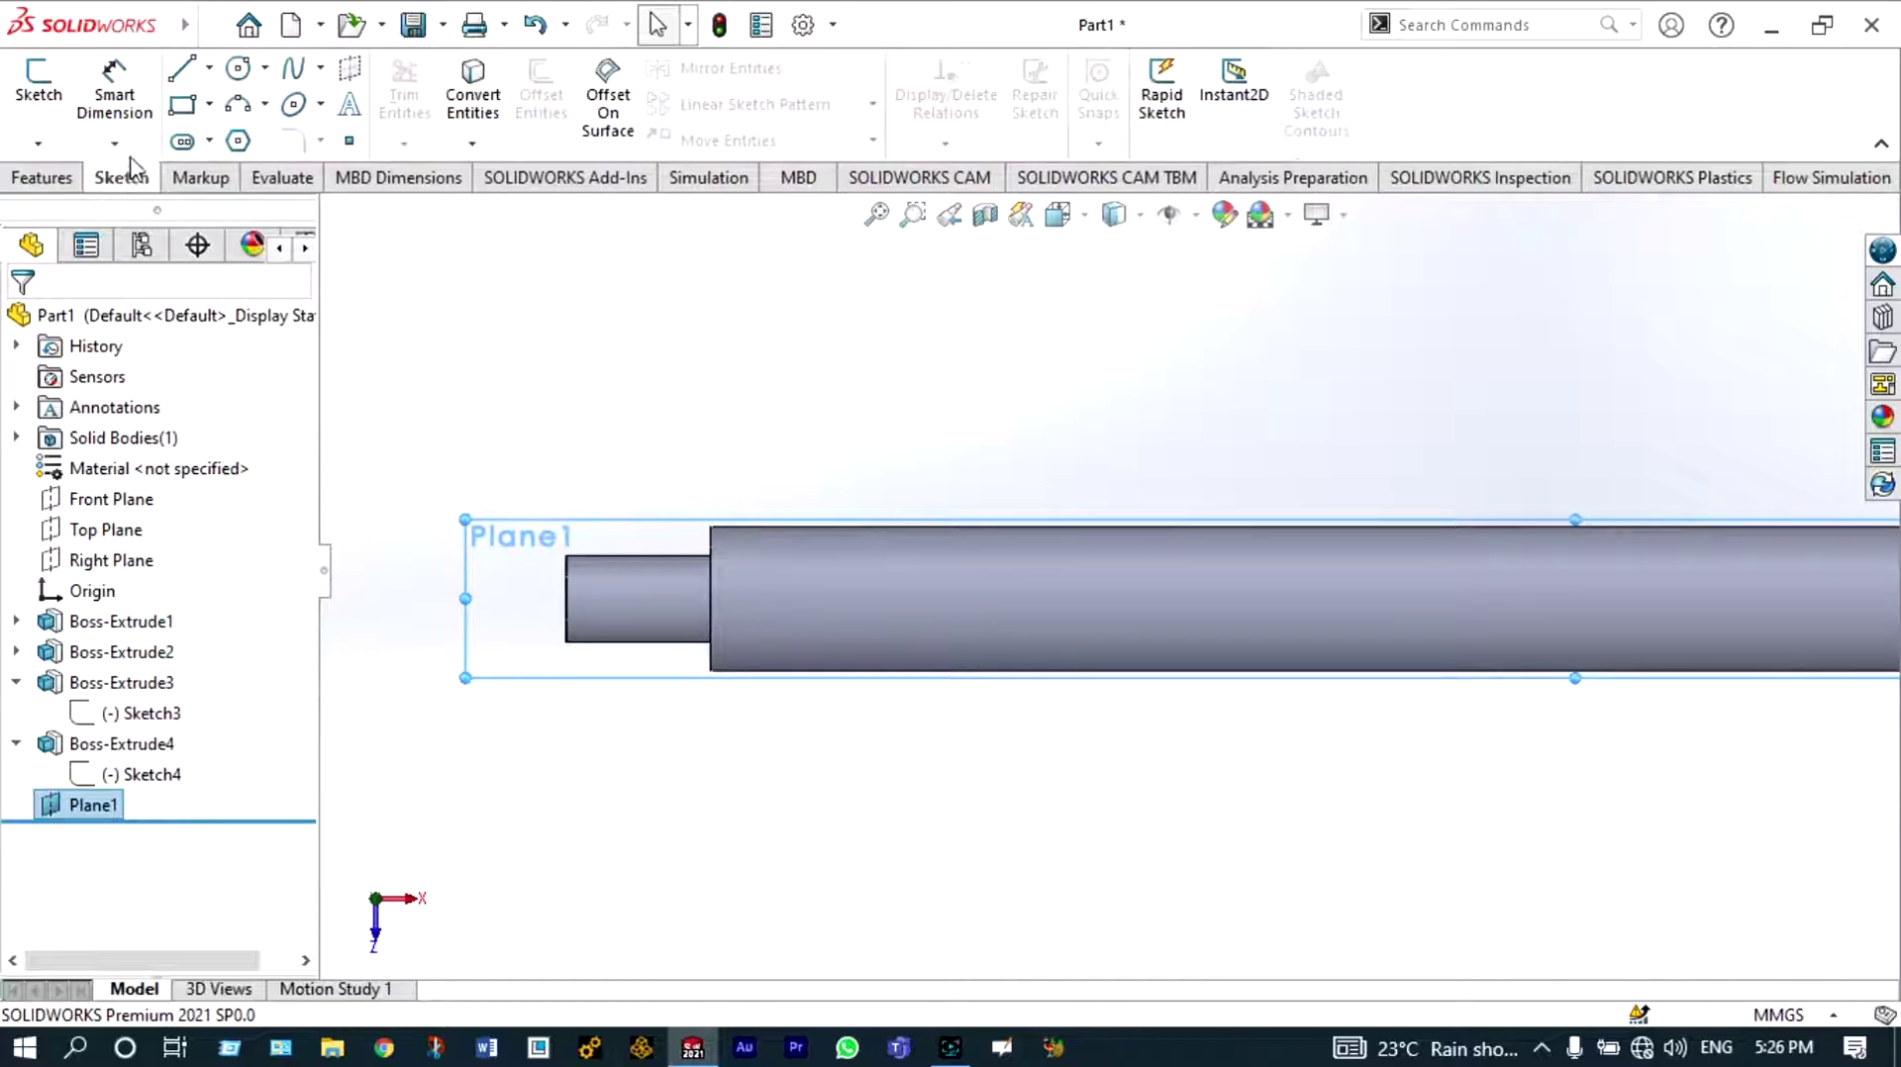
pyautogui.click(238, 69)
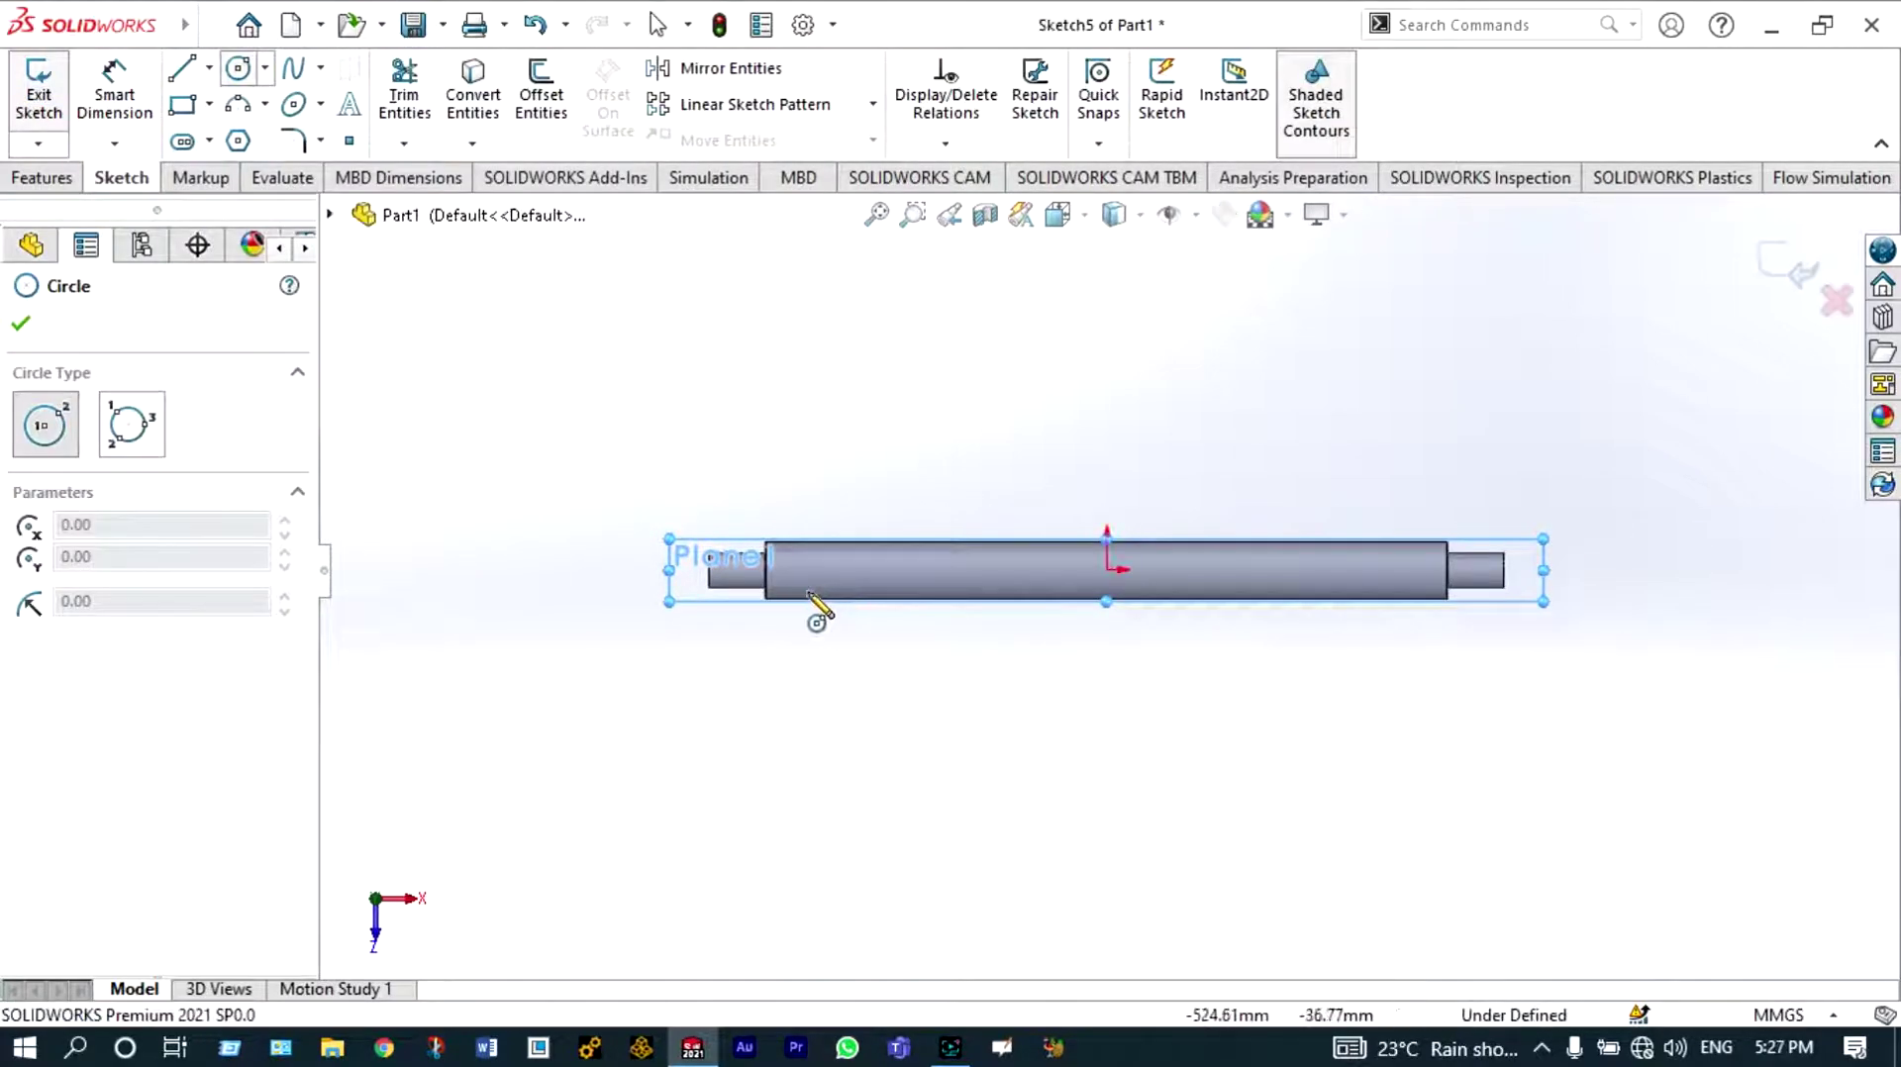
pyautogui.click(891, 567)
pyautogui.click(891, 567)
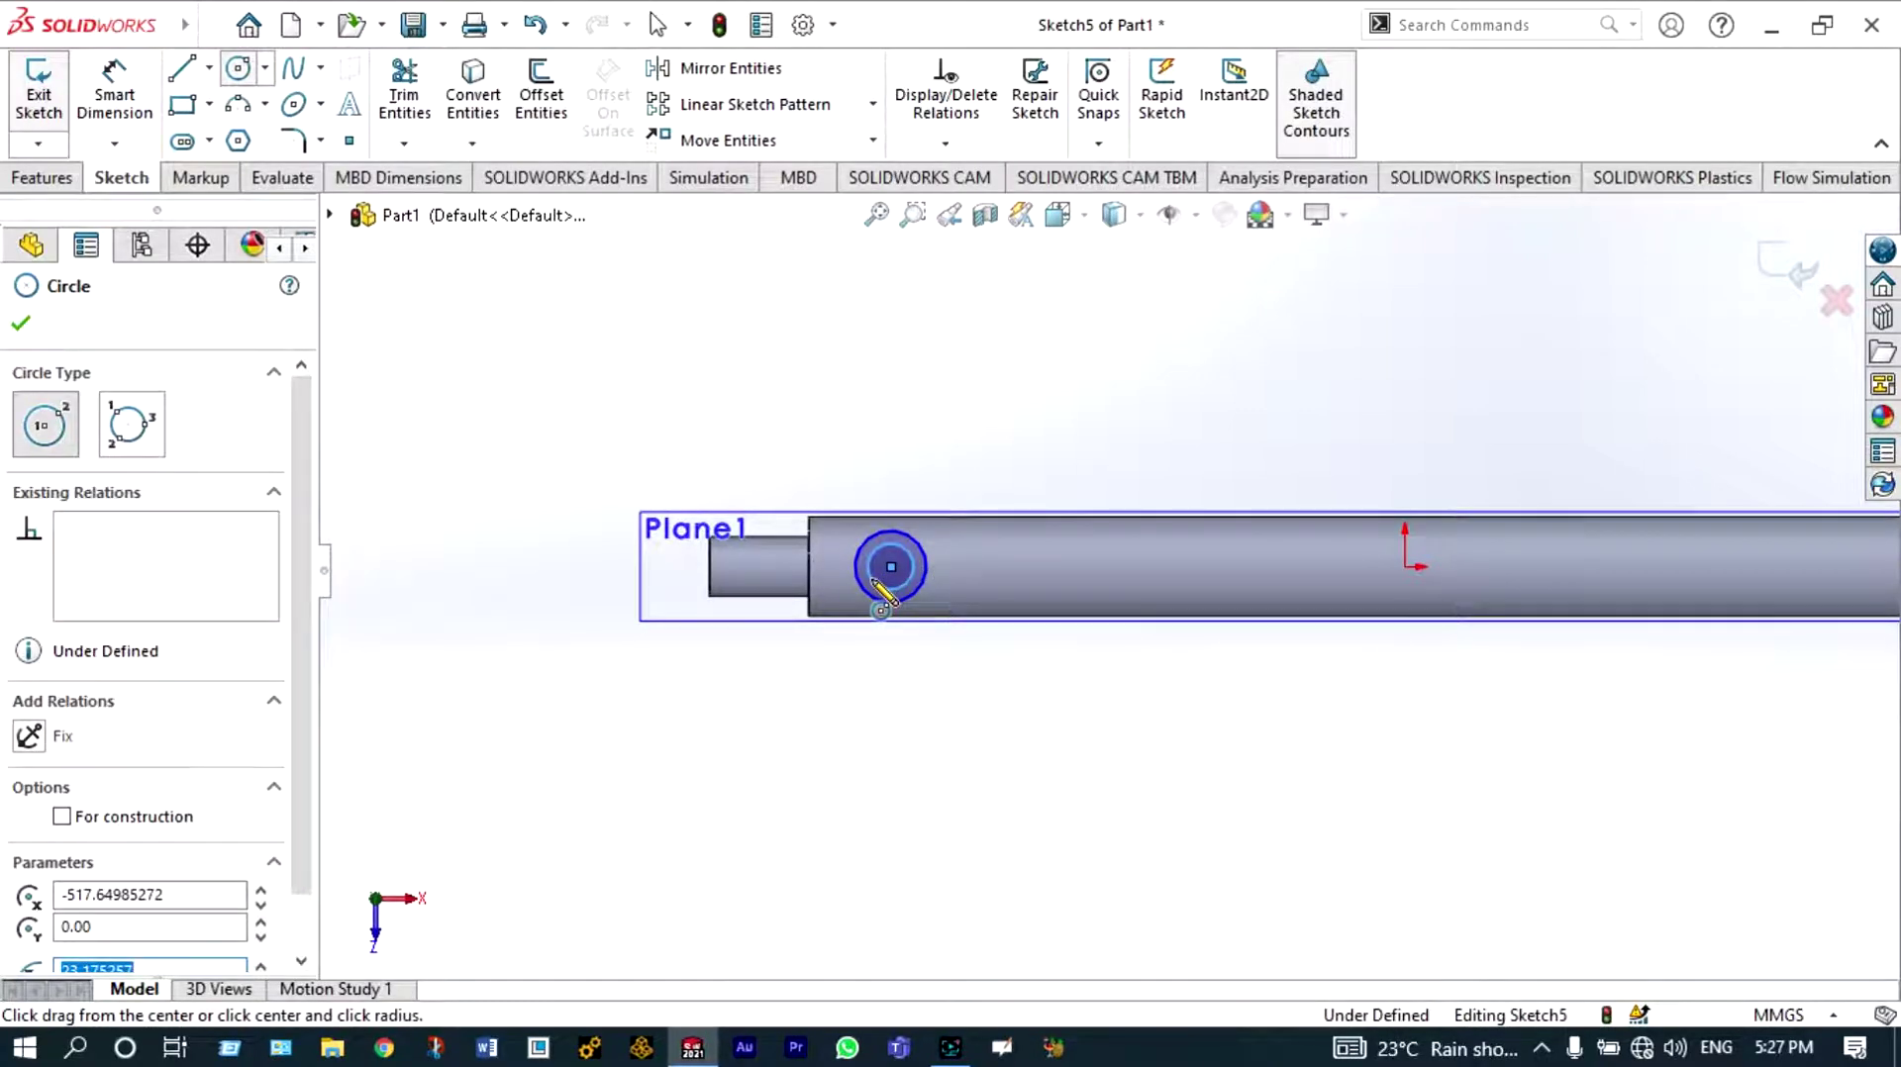
pyautogui.click(867, 586)
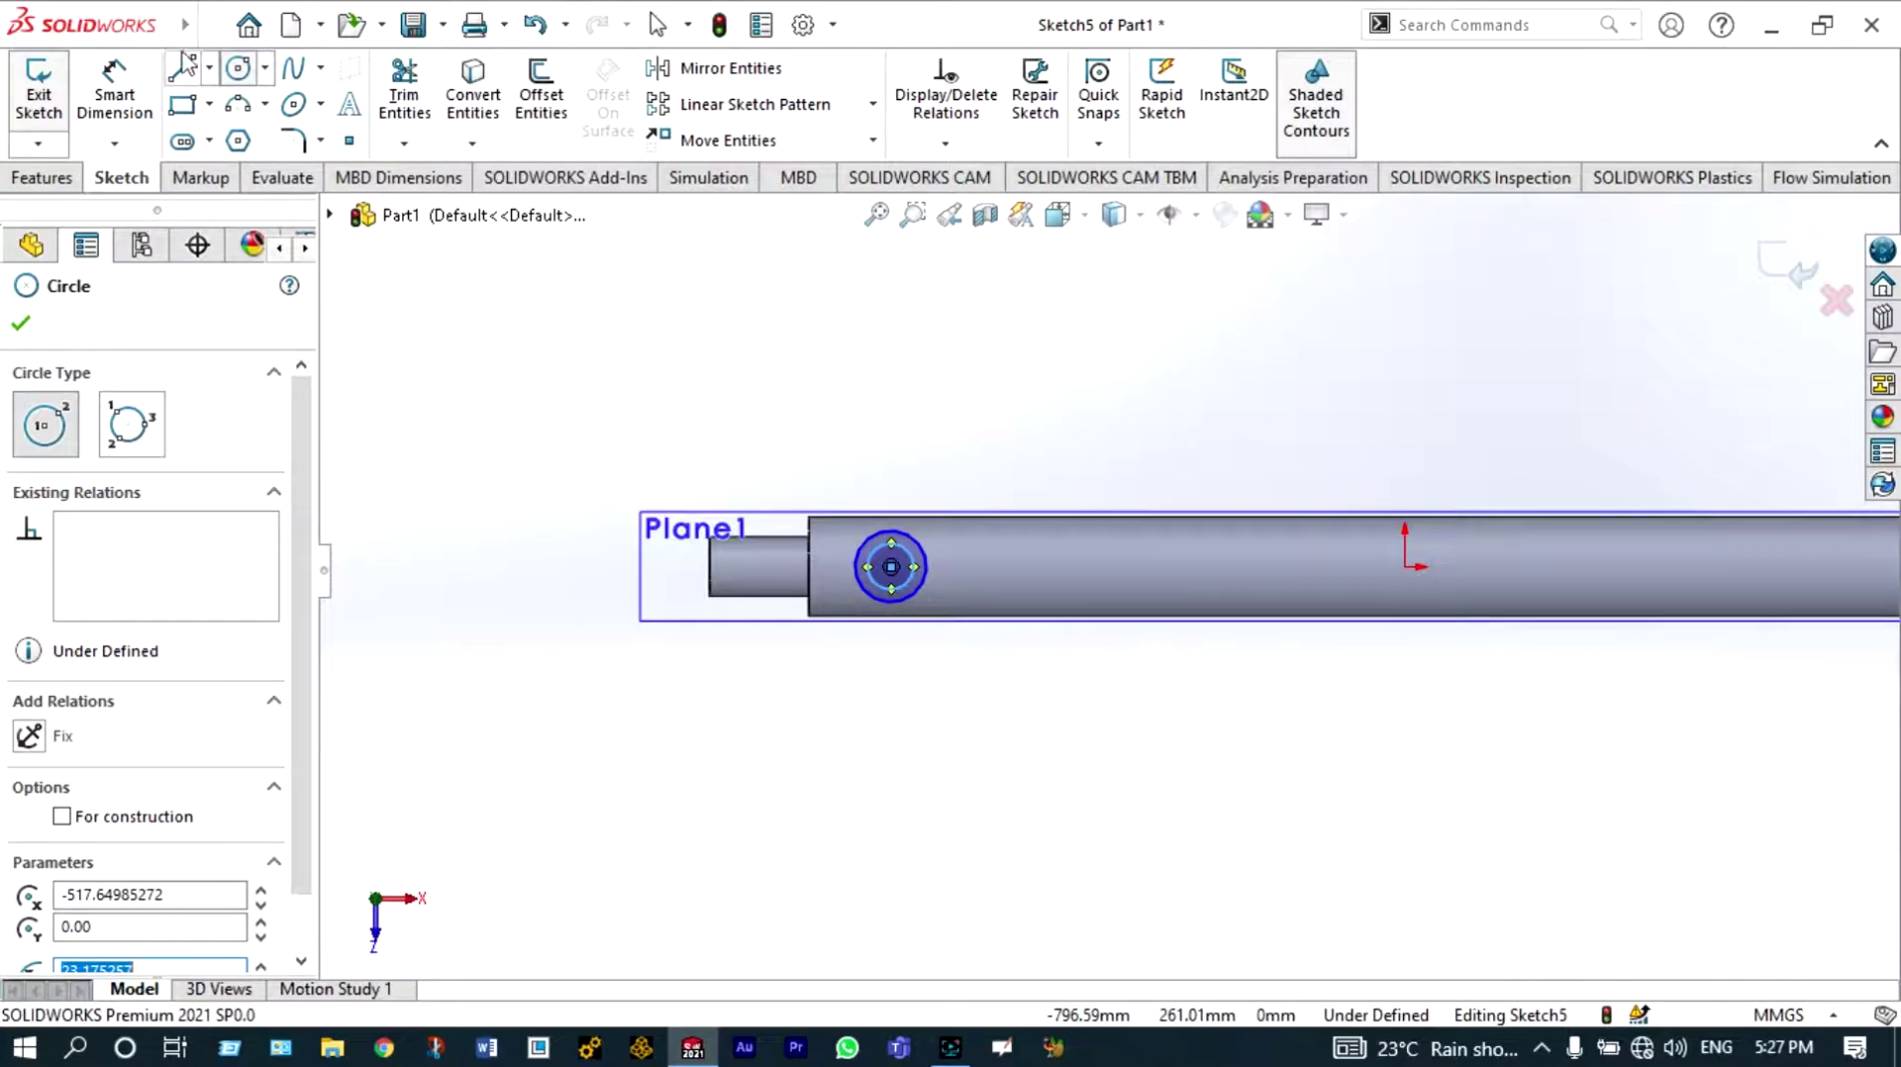
# Dimension the circles' centre 75 mm from the outer tube's end edge and set the larger circle's diameter to 60 mm
pyautogui.click(120, 114)
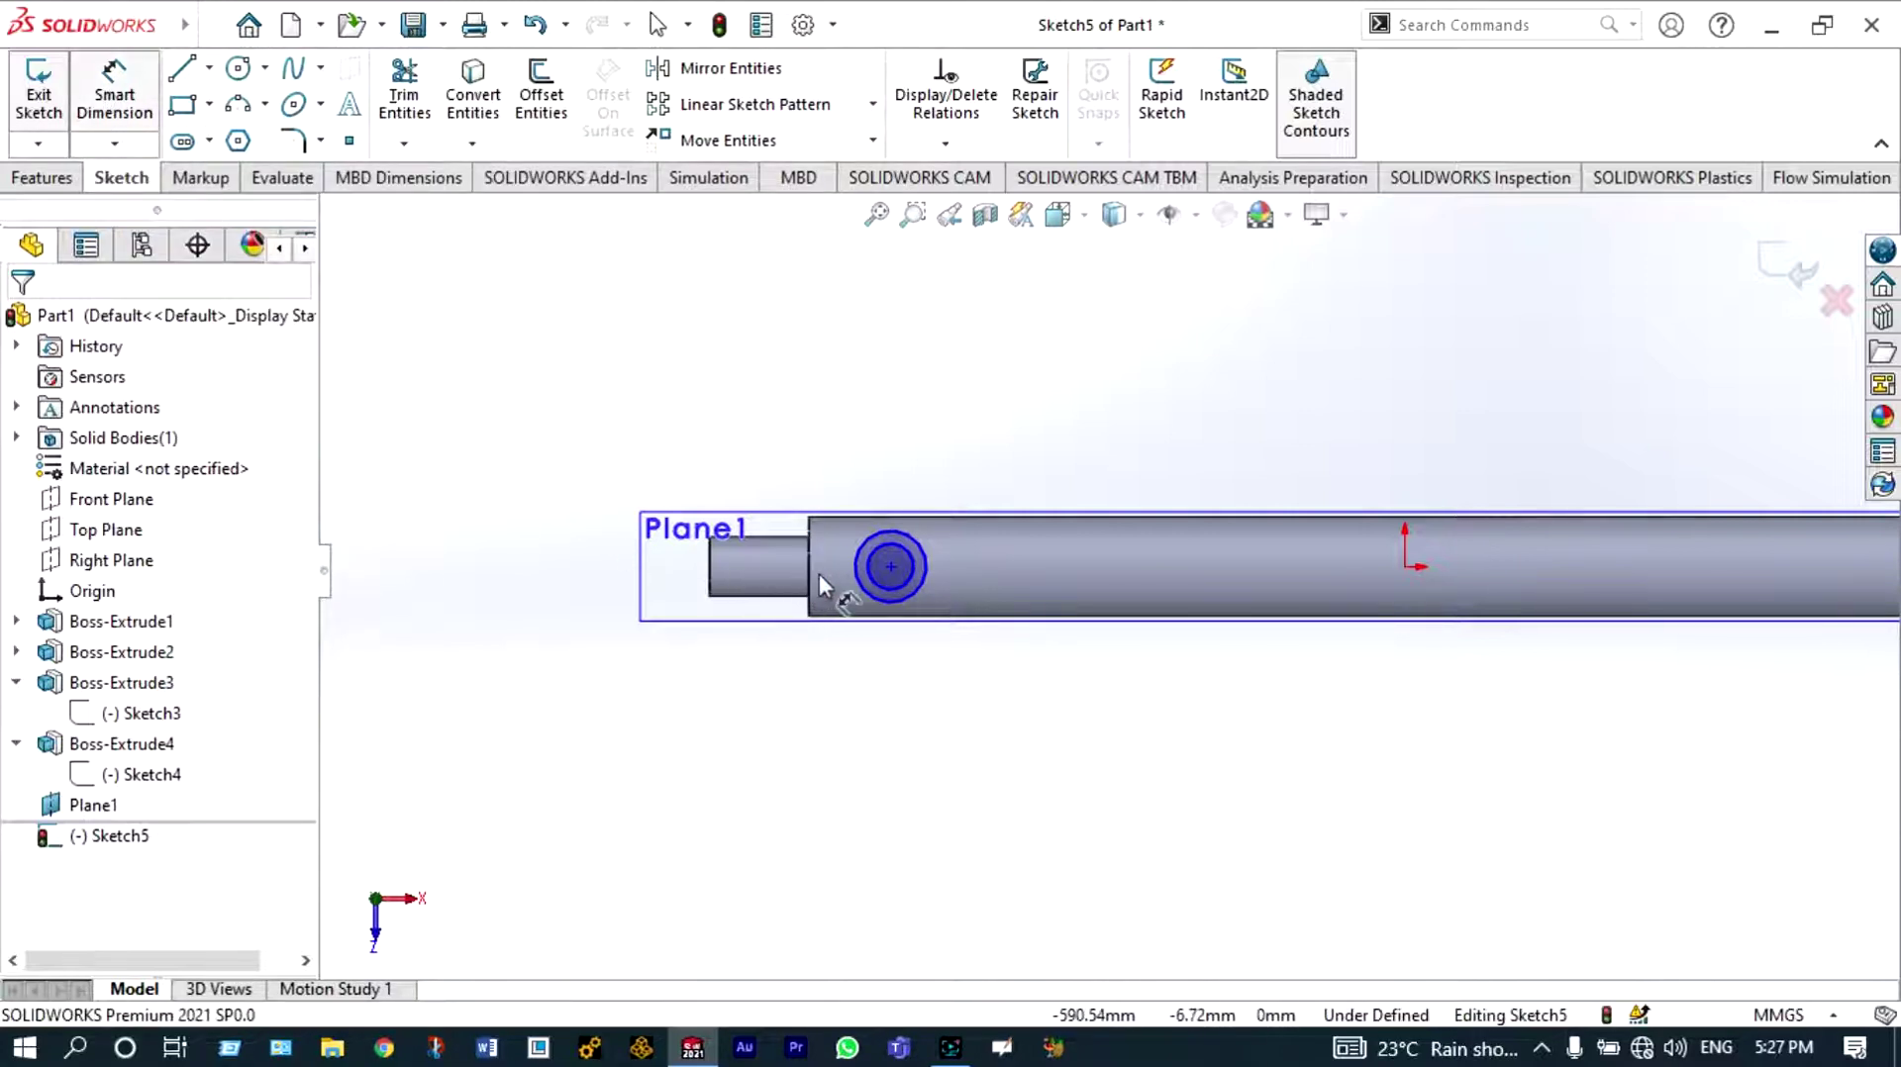
pyautogui.click(891, 579)
pyautogui.click(918, 580)
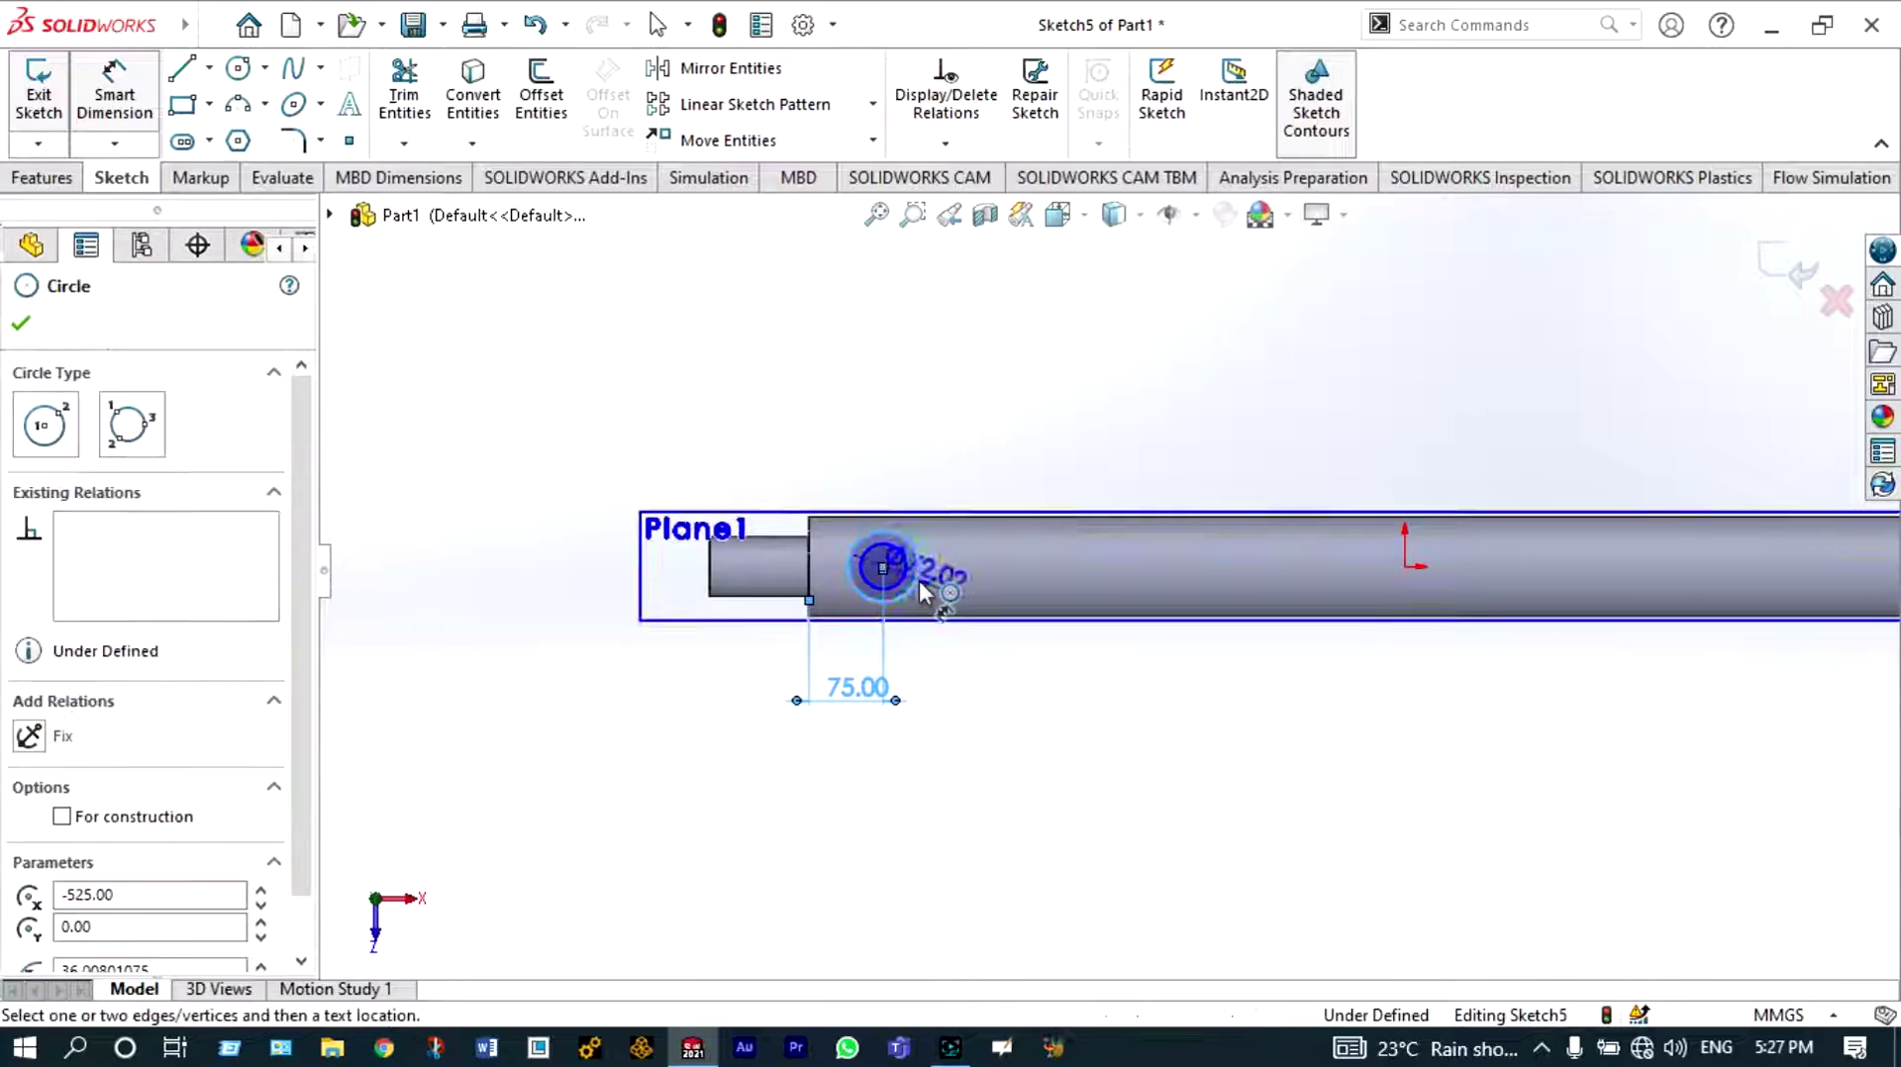
pyautogui.click(952, 704)
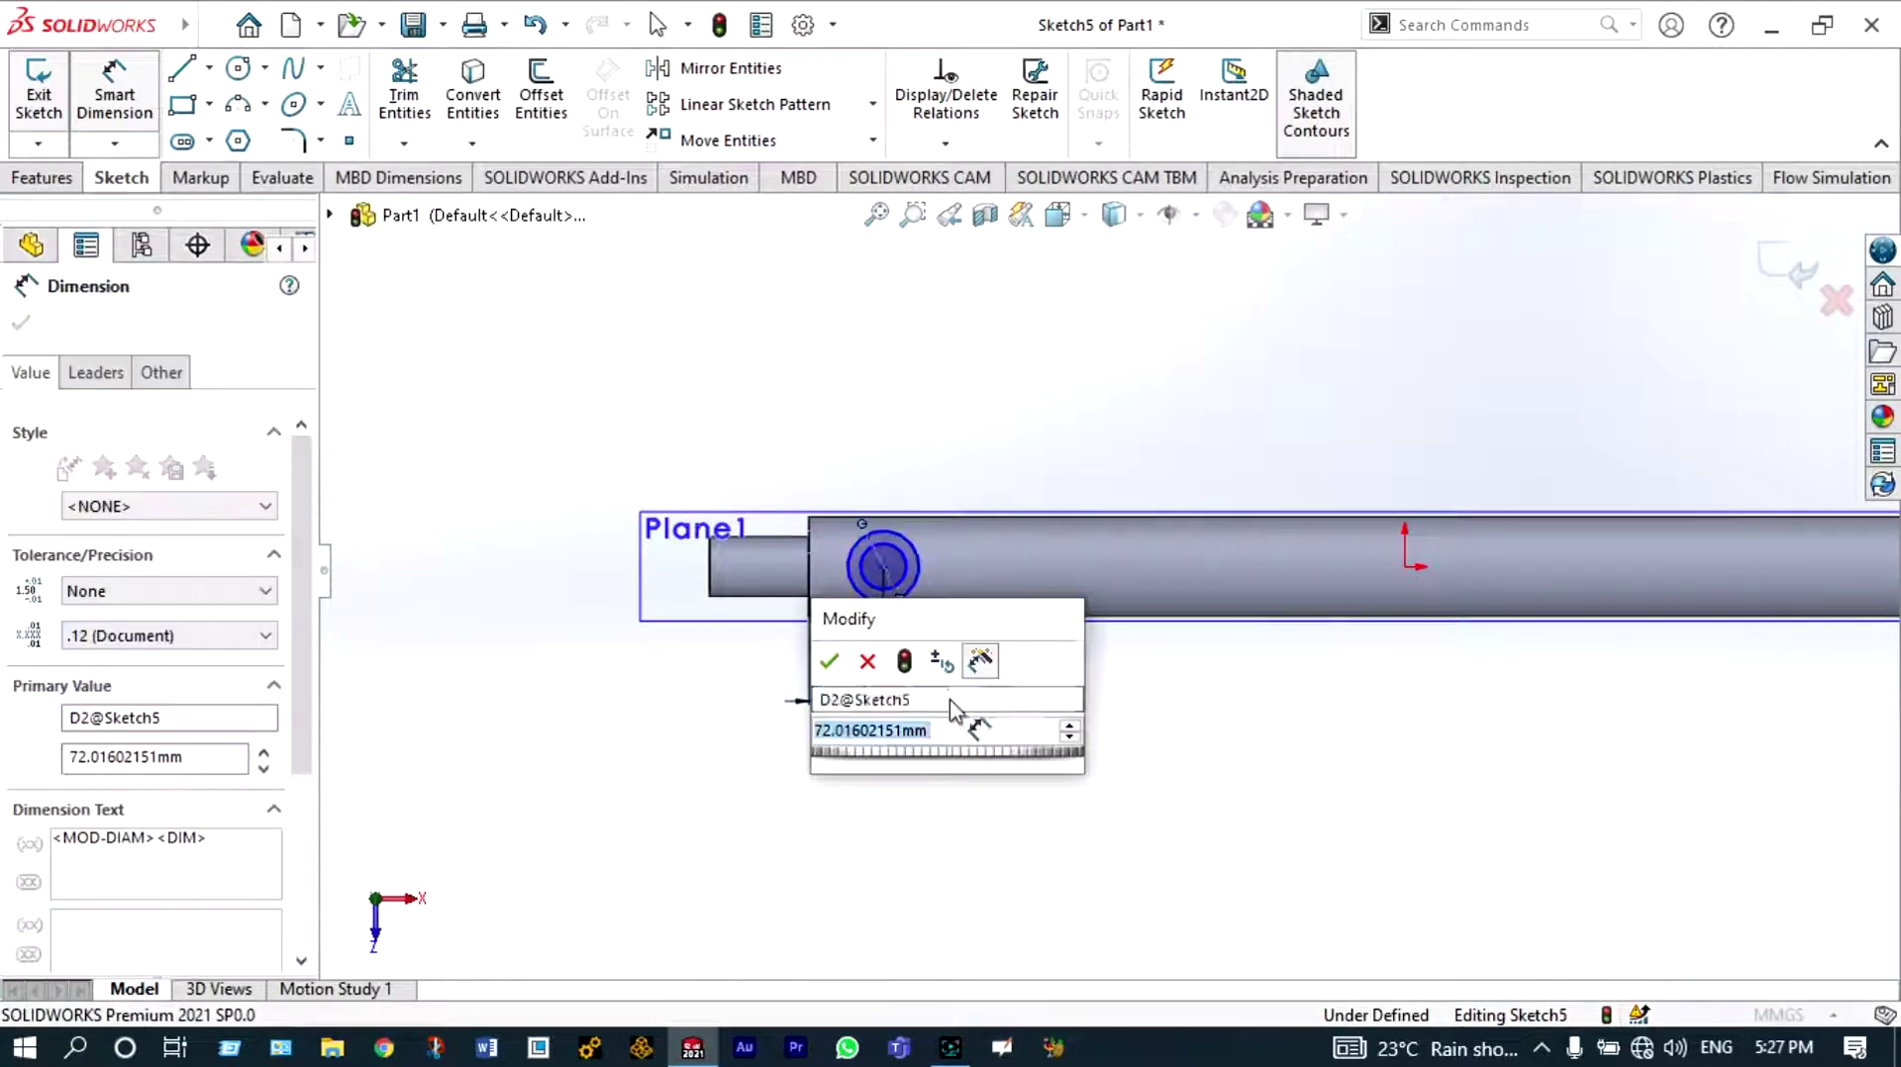
pyautogui.click(952, 700)
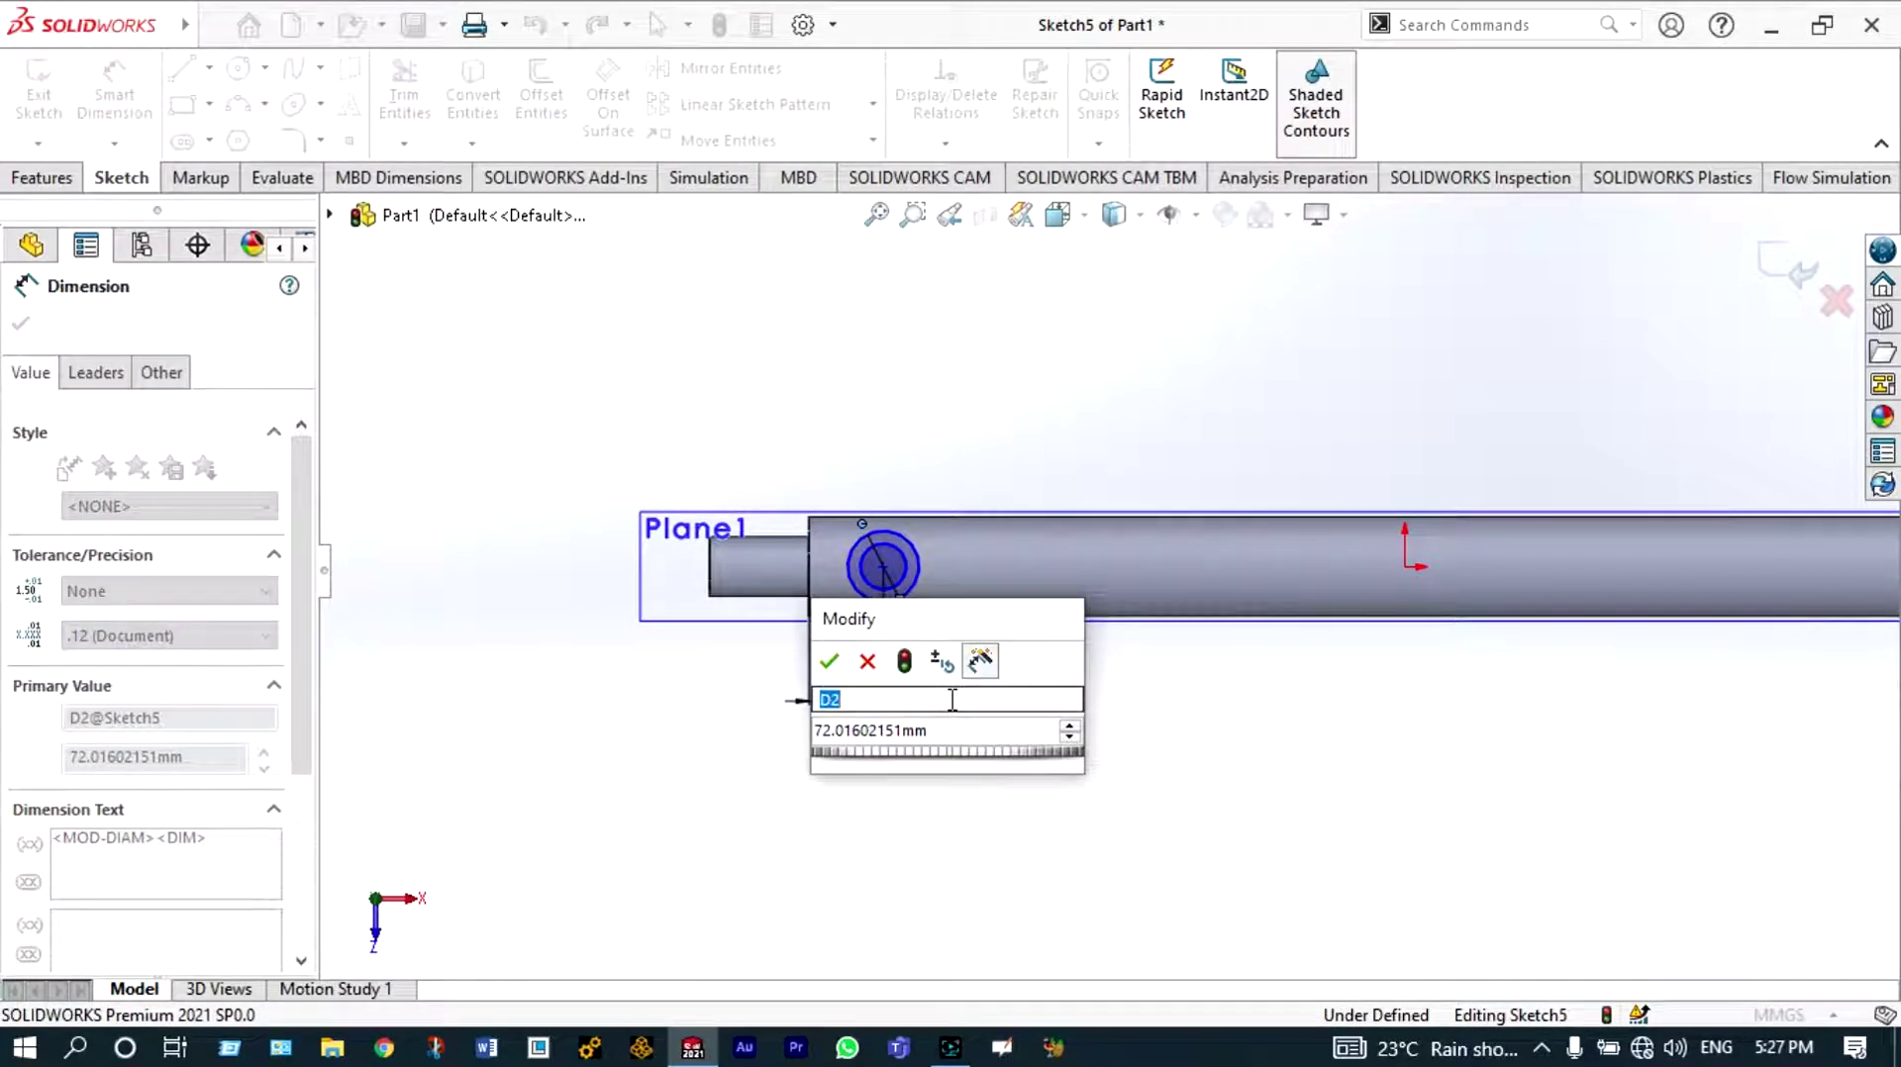
pyautogui.write('60')
pyautogui.press('Return')
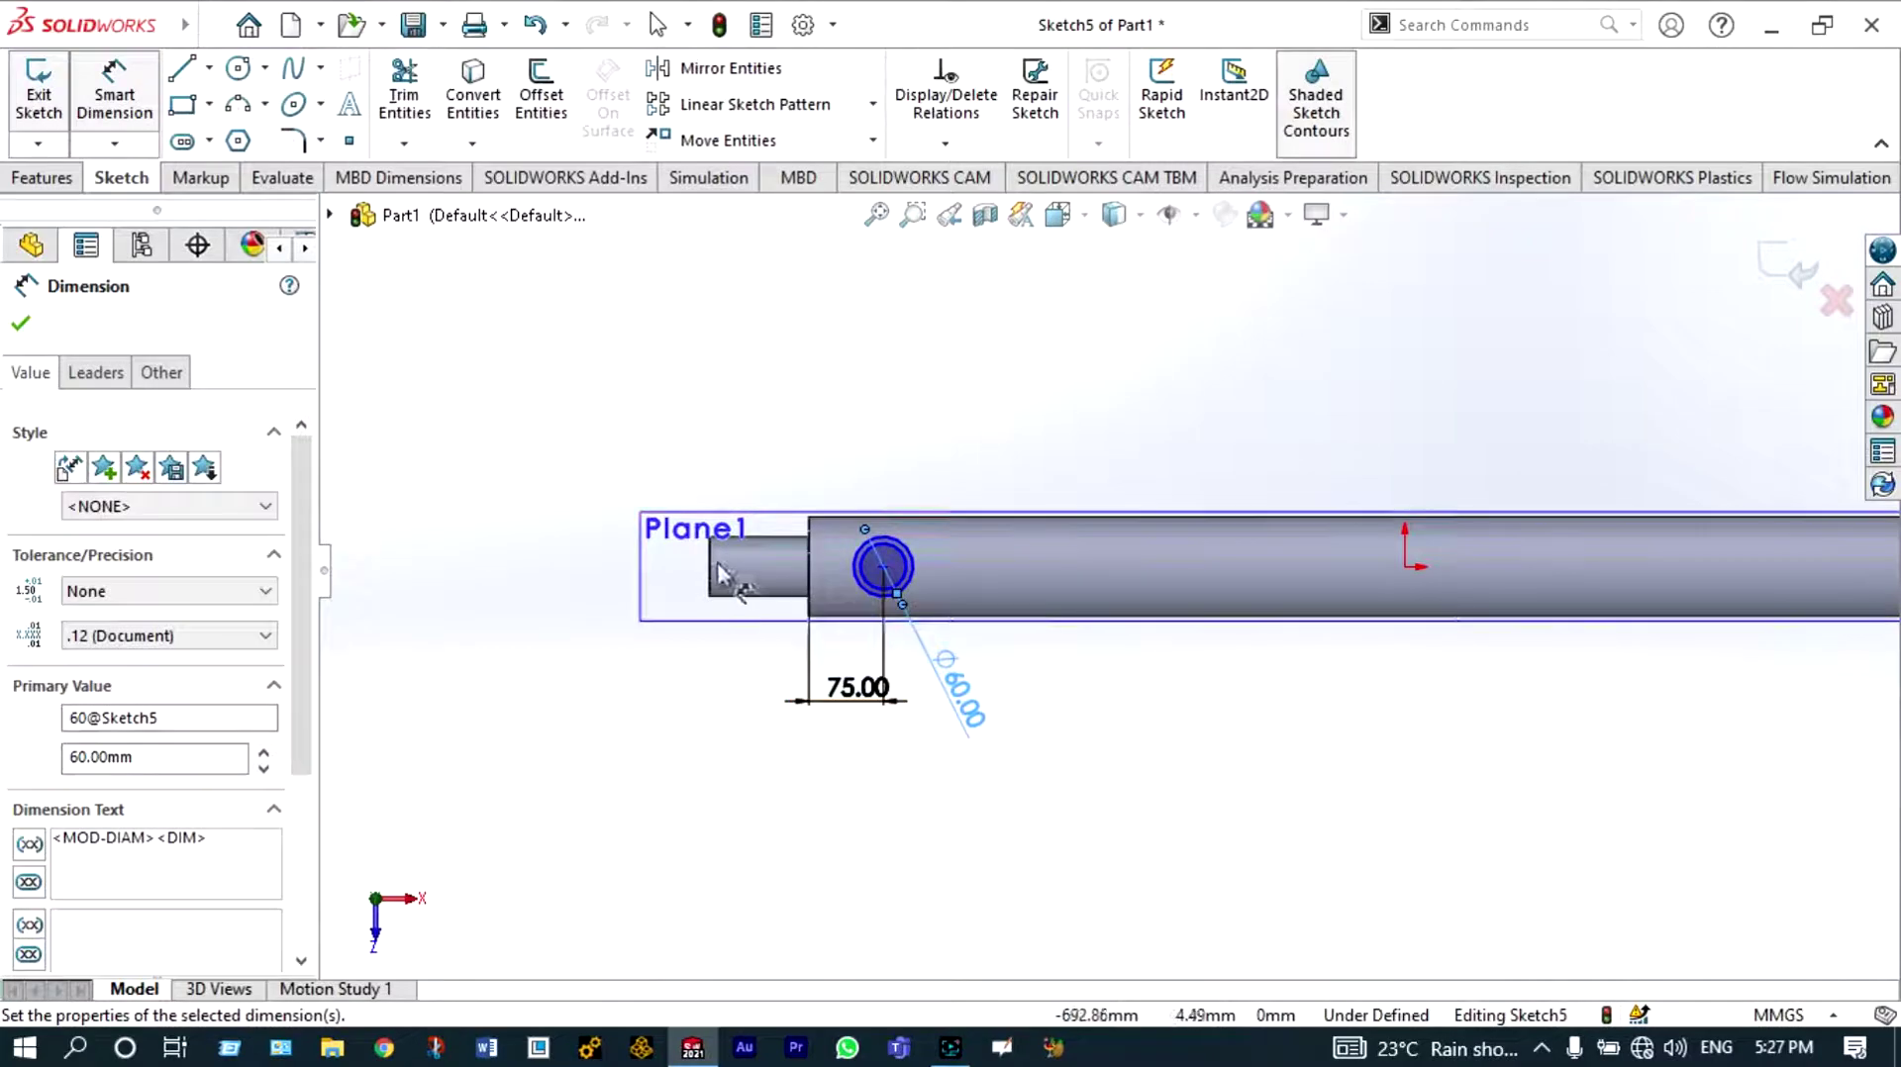
# Dimension the smaller concentric circle with a diameter of 50 mm
pyautogui.click(904, 574)
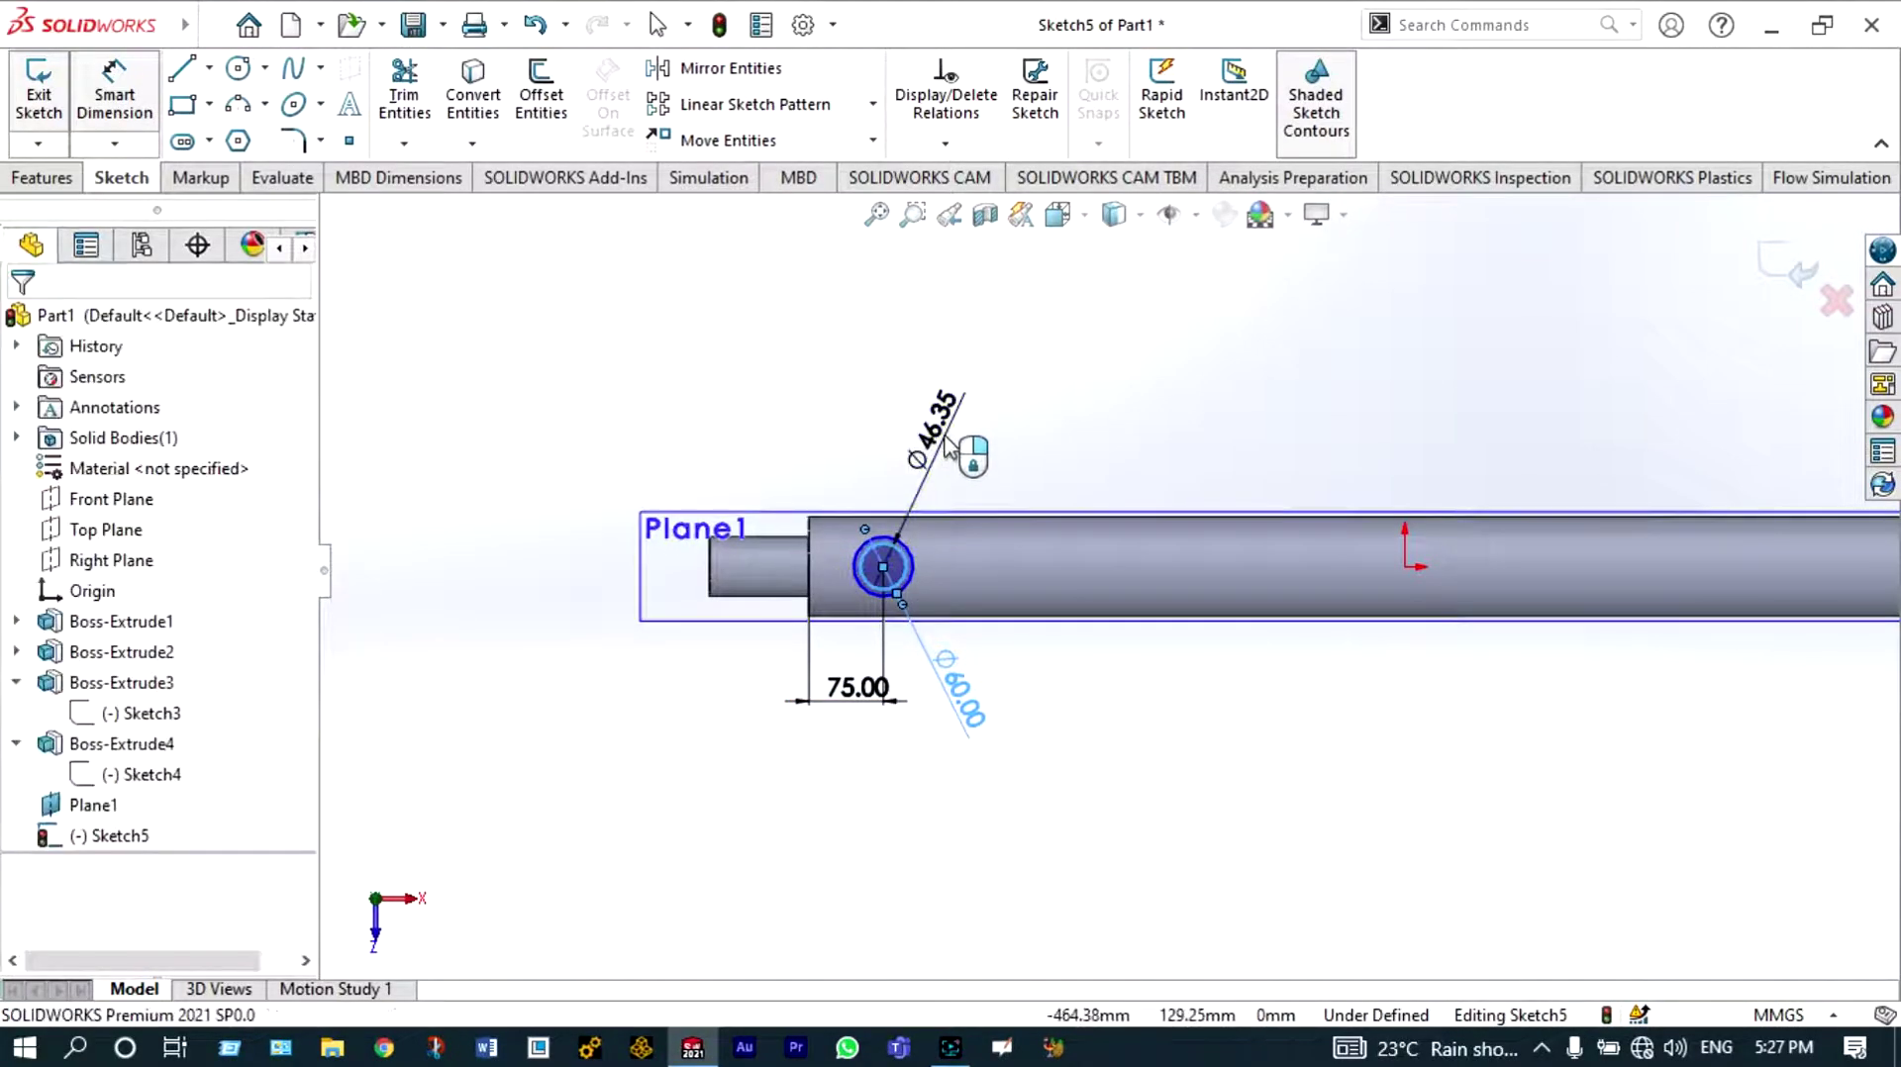
pyautogui.click(917, 414)
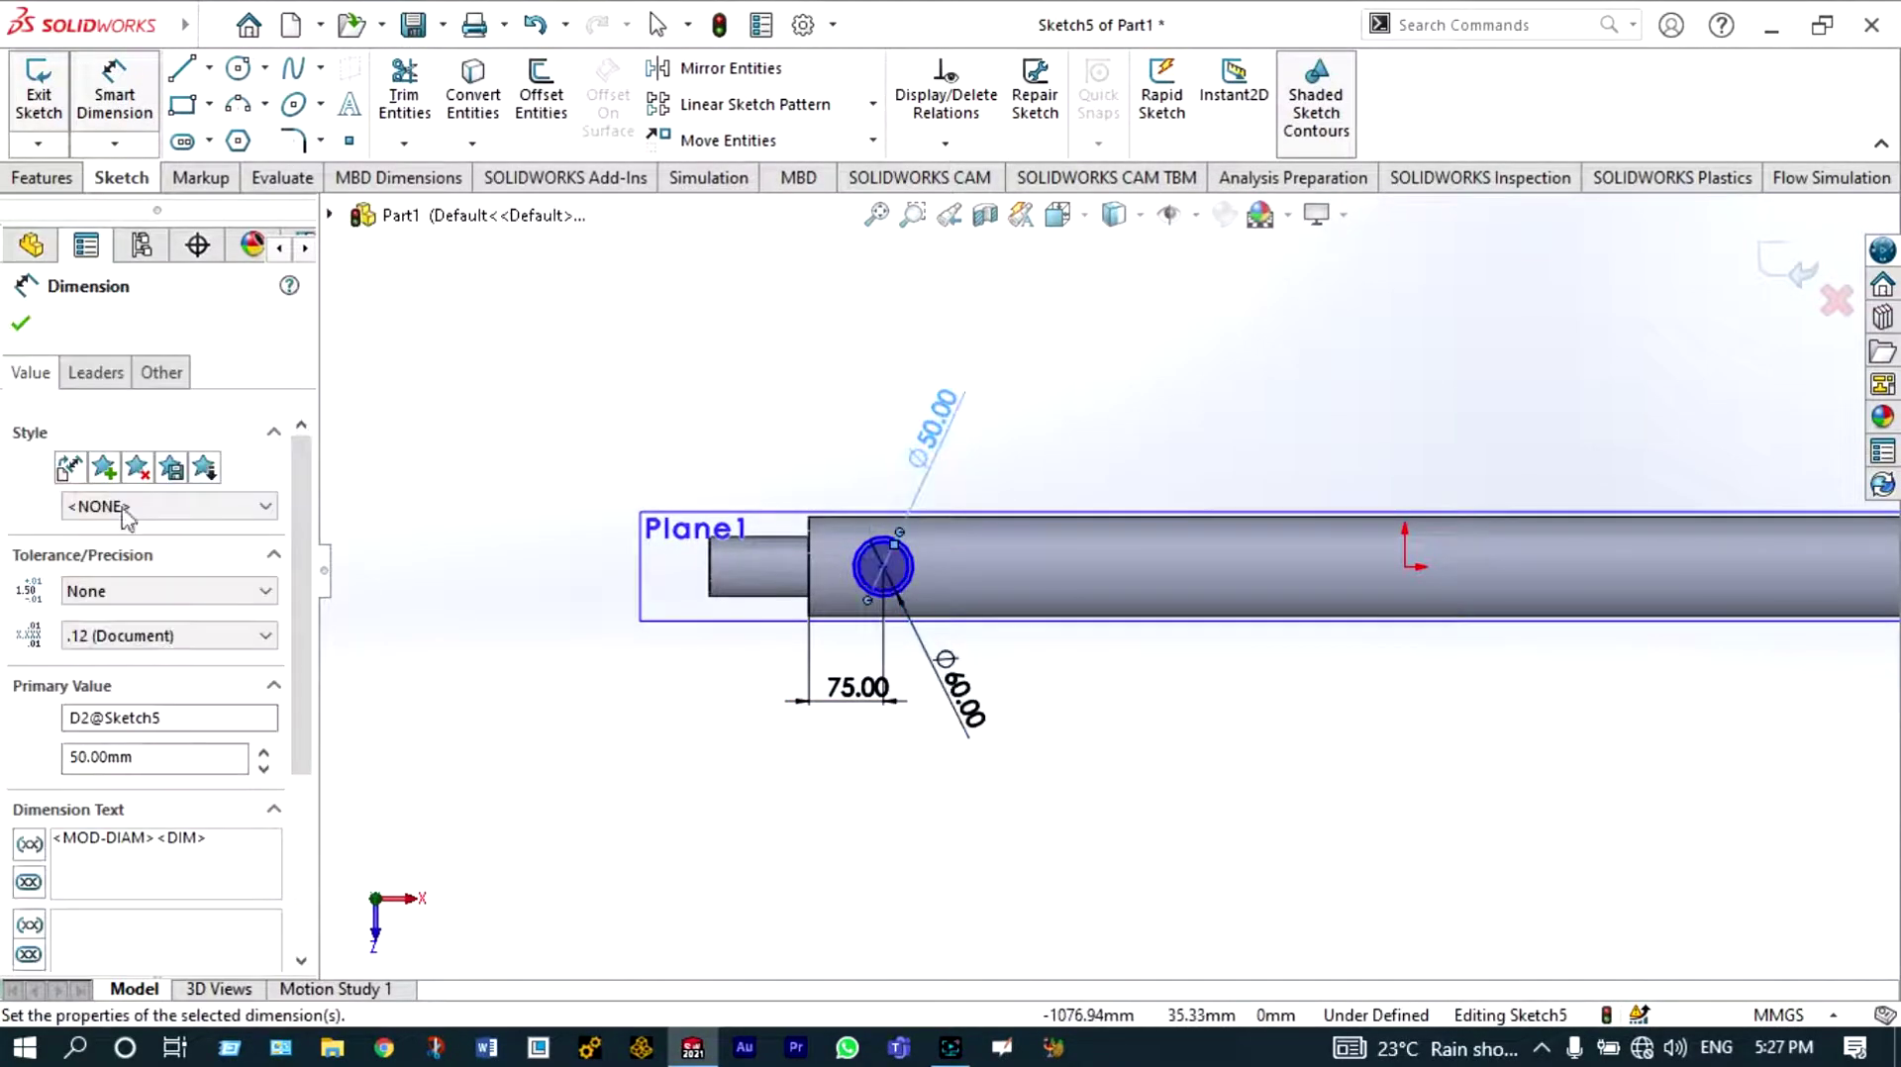
pyautogui.click(21, 327)
pyautogui.rightClick(1148, 626)
pyautogui.moveTo(1260, 737)
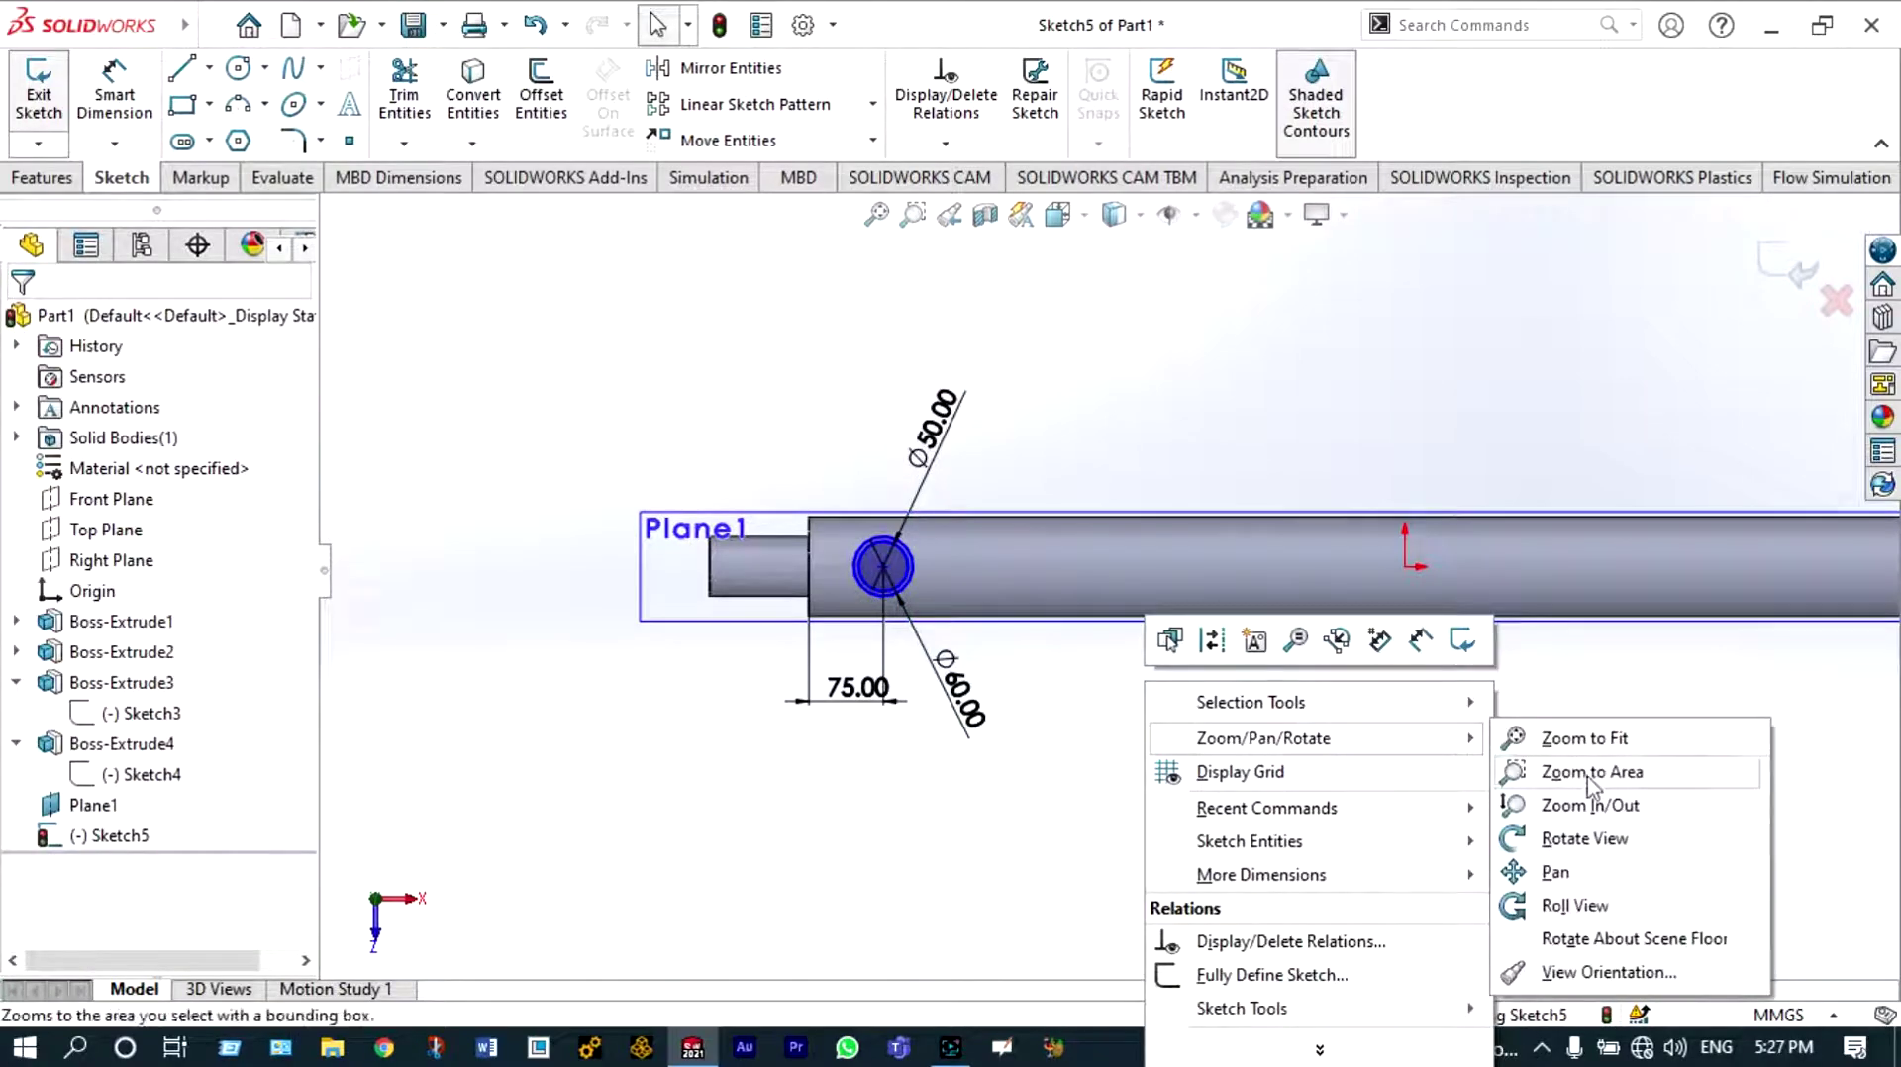
pyautogui.click(1584, 838)
pyautogui.moveTo(1579, 841); pyautogui.dragTo(1102, 523)
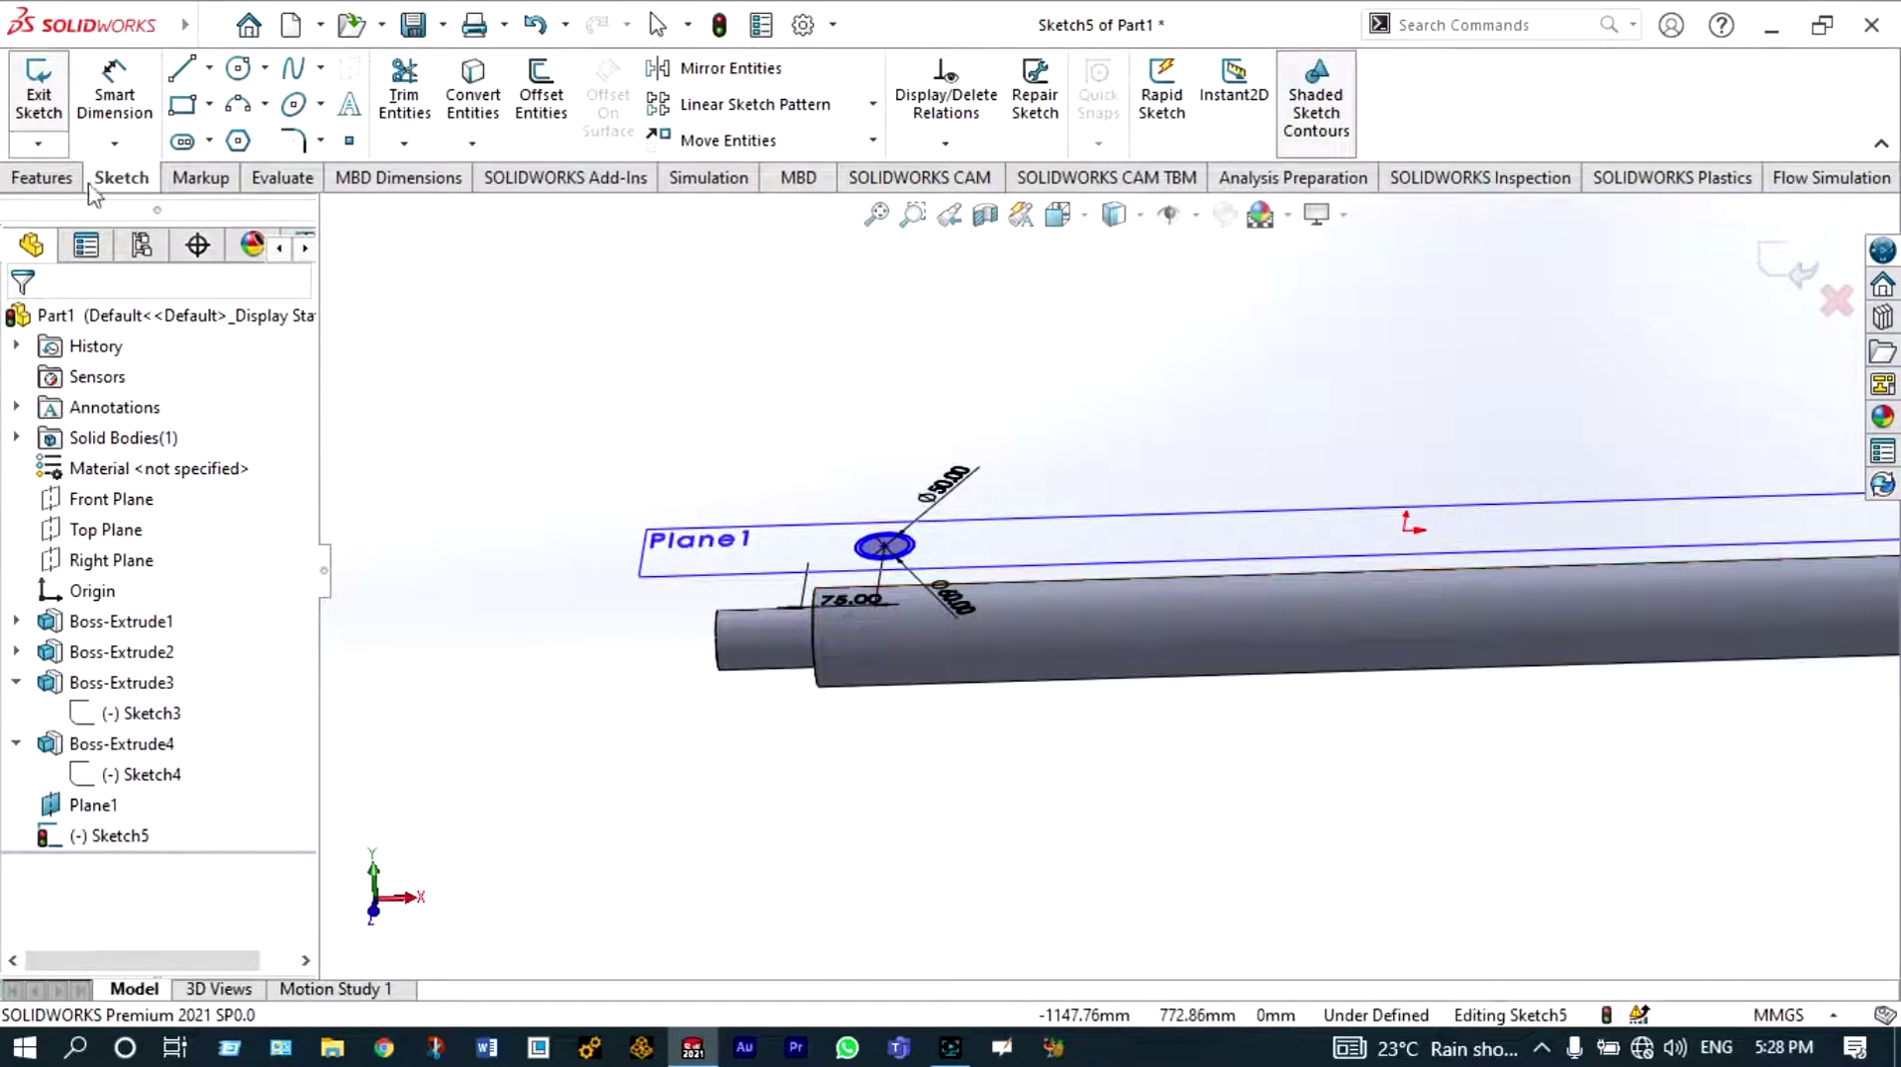
pyautogui.click(40, 178)
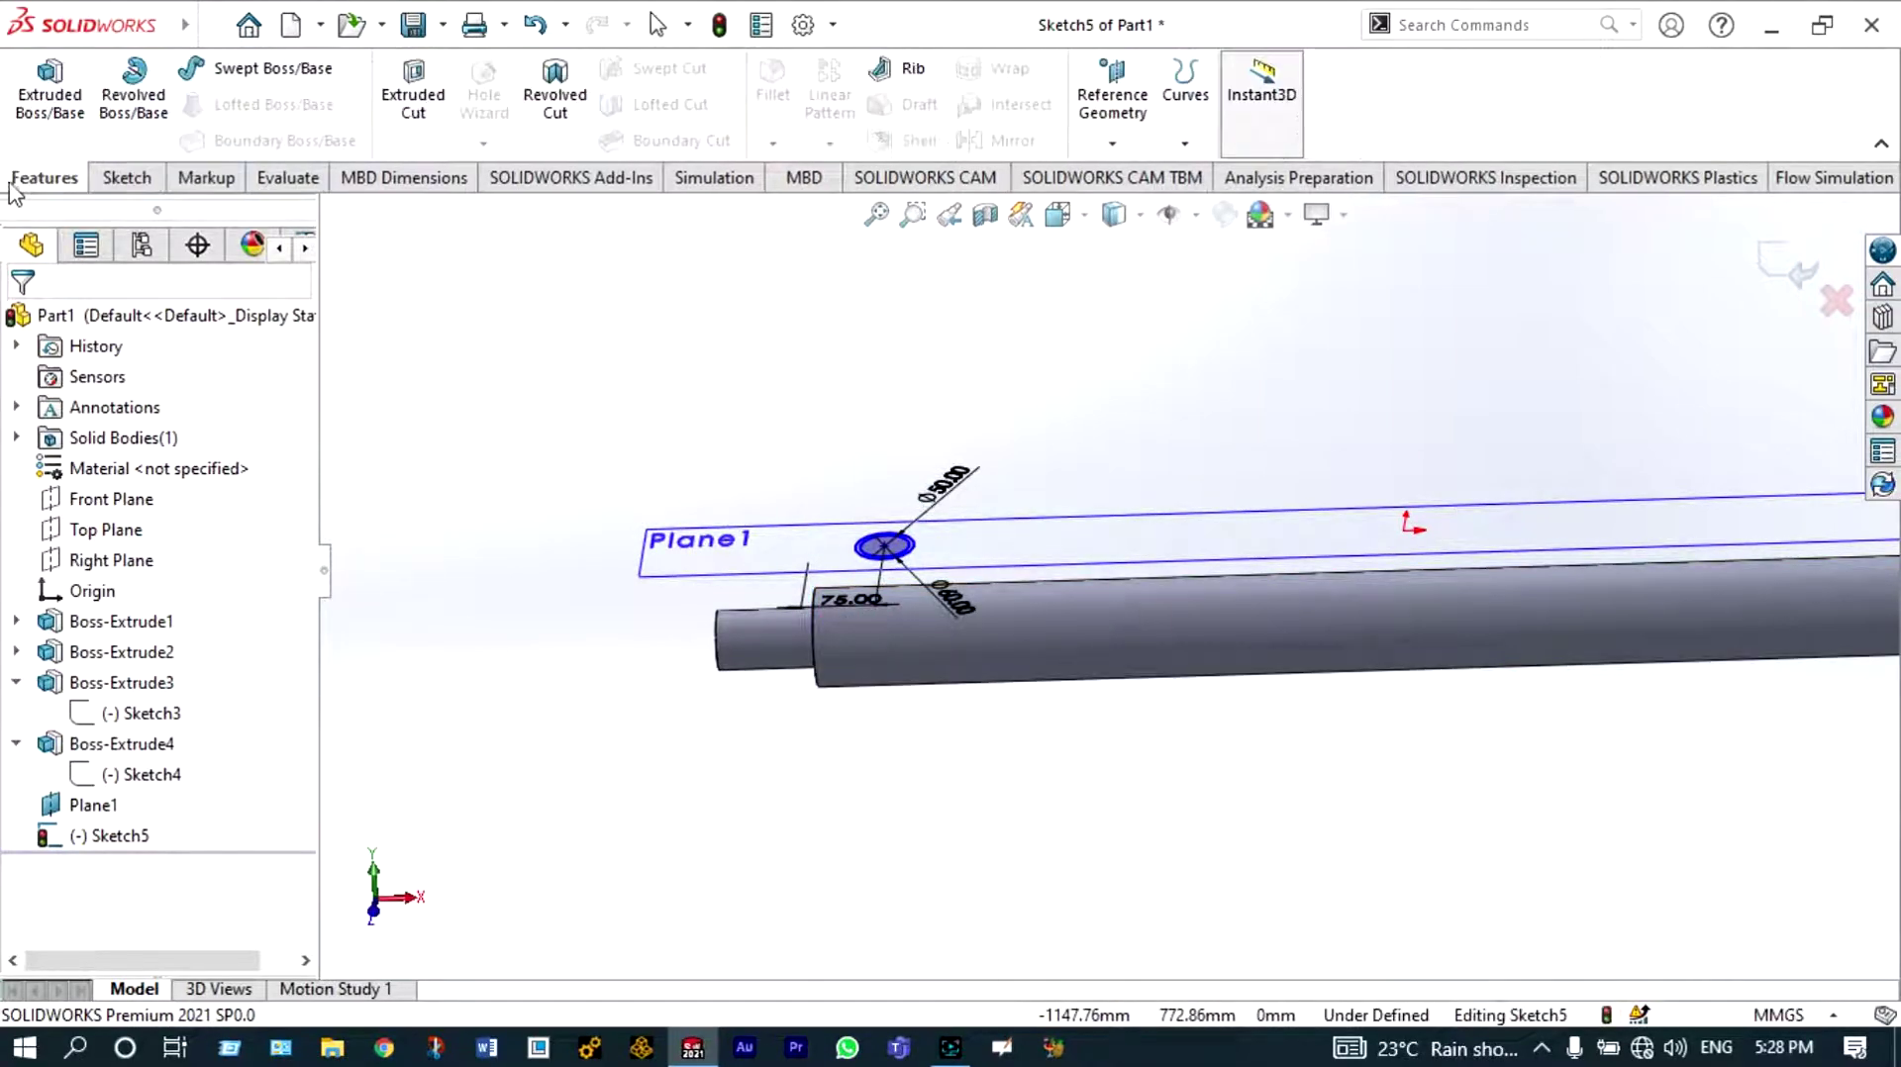
pyautogui.click(139, 99)
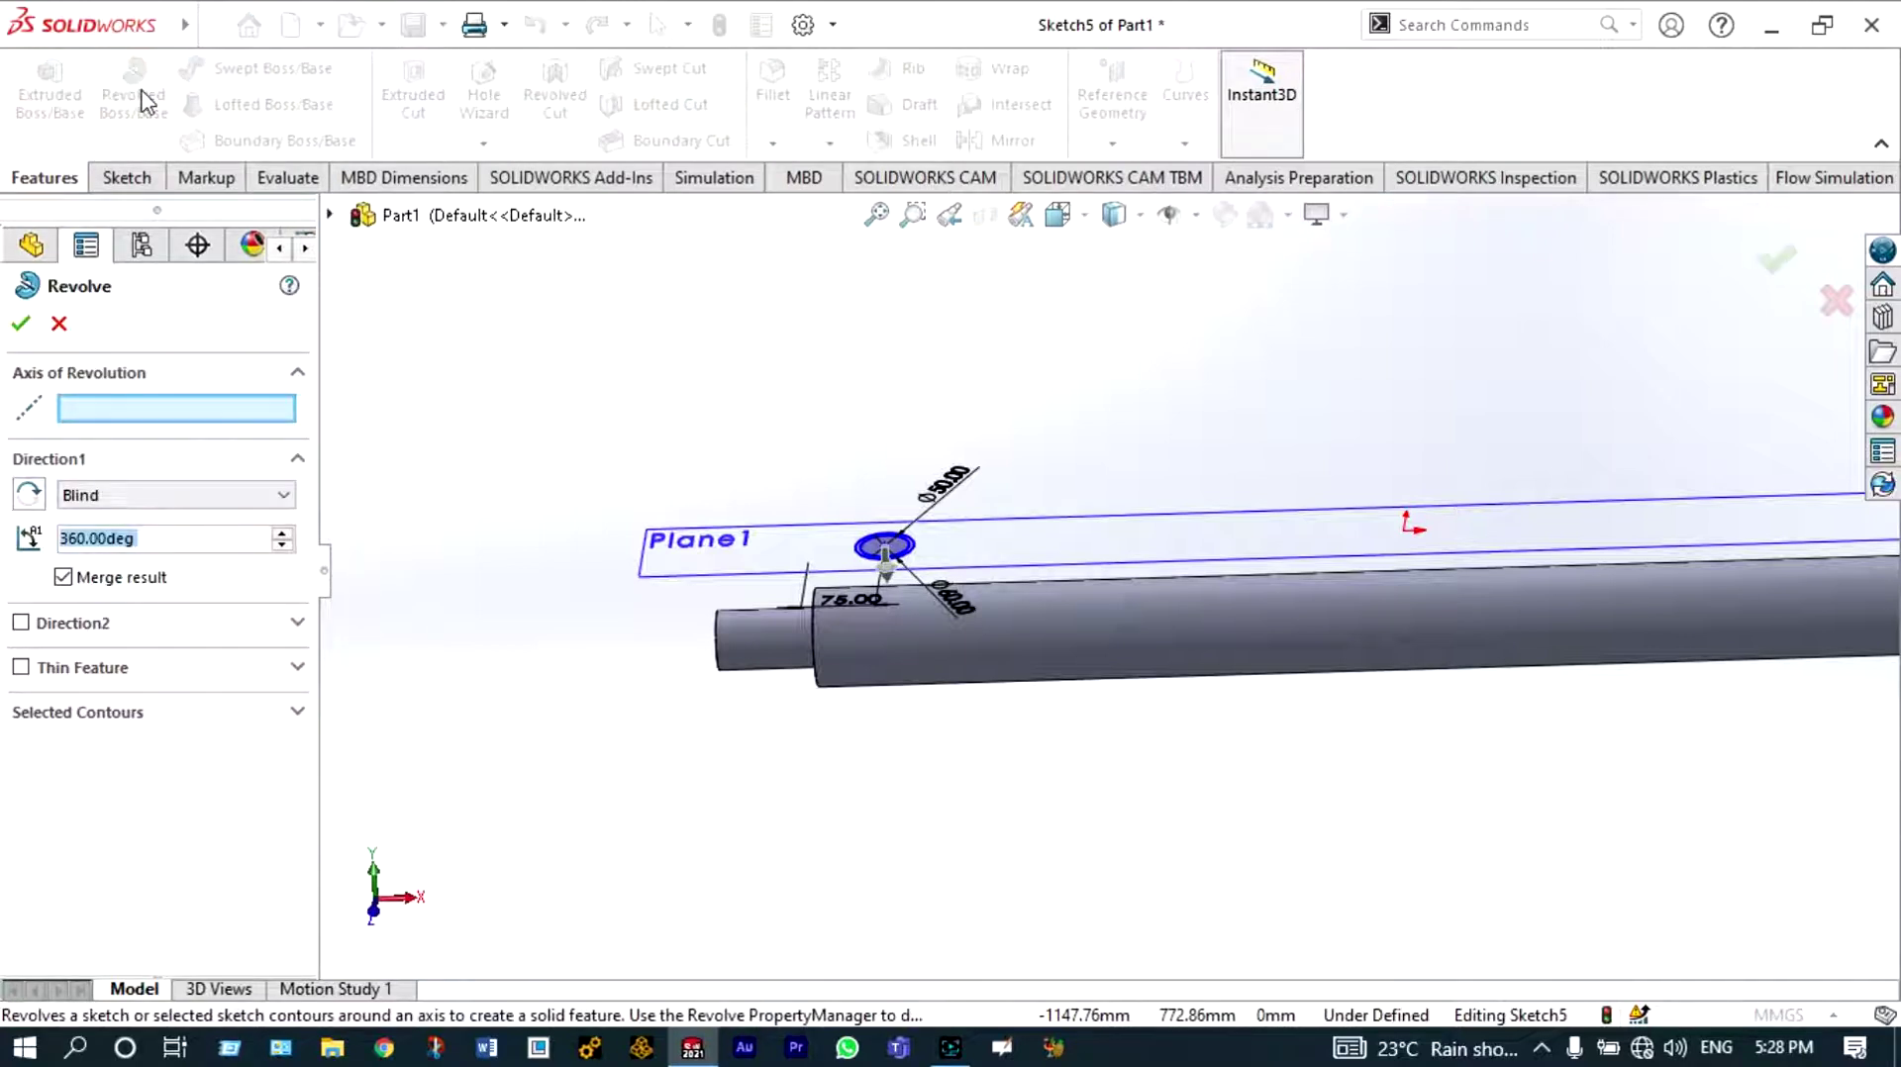
pyautogui.click(288, 496)
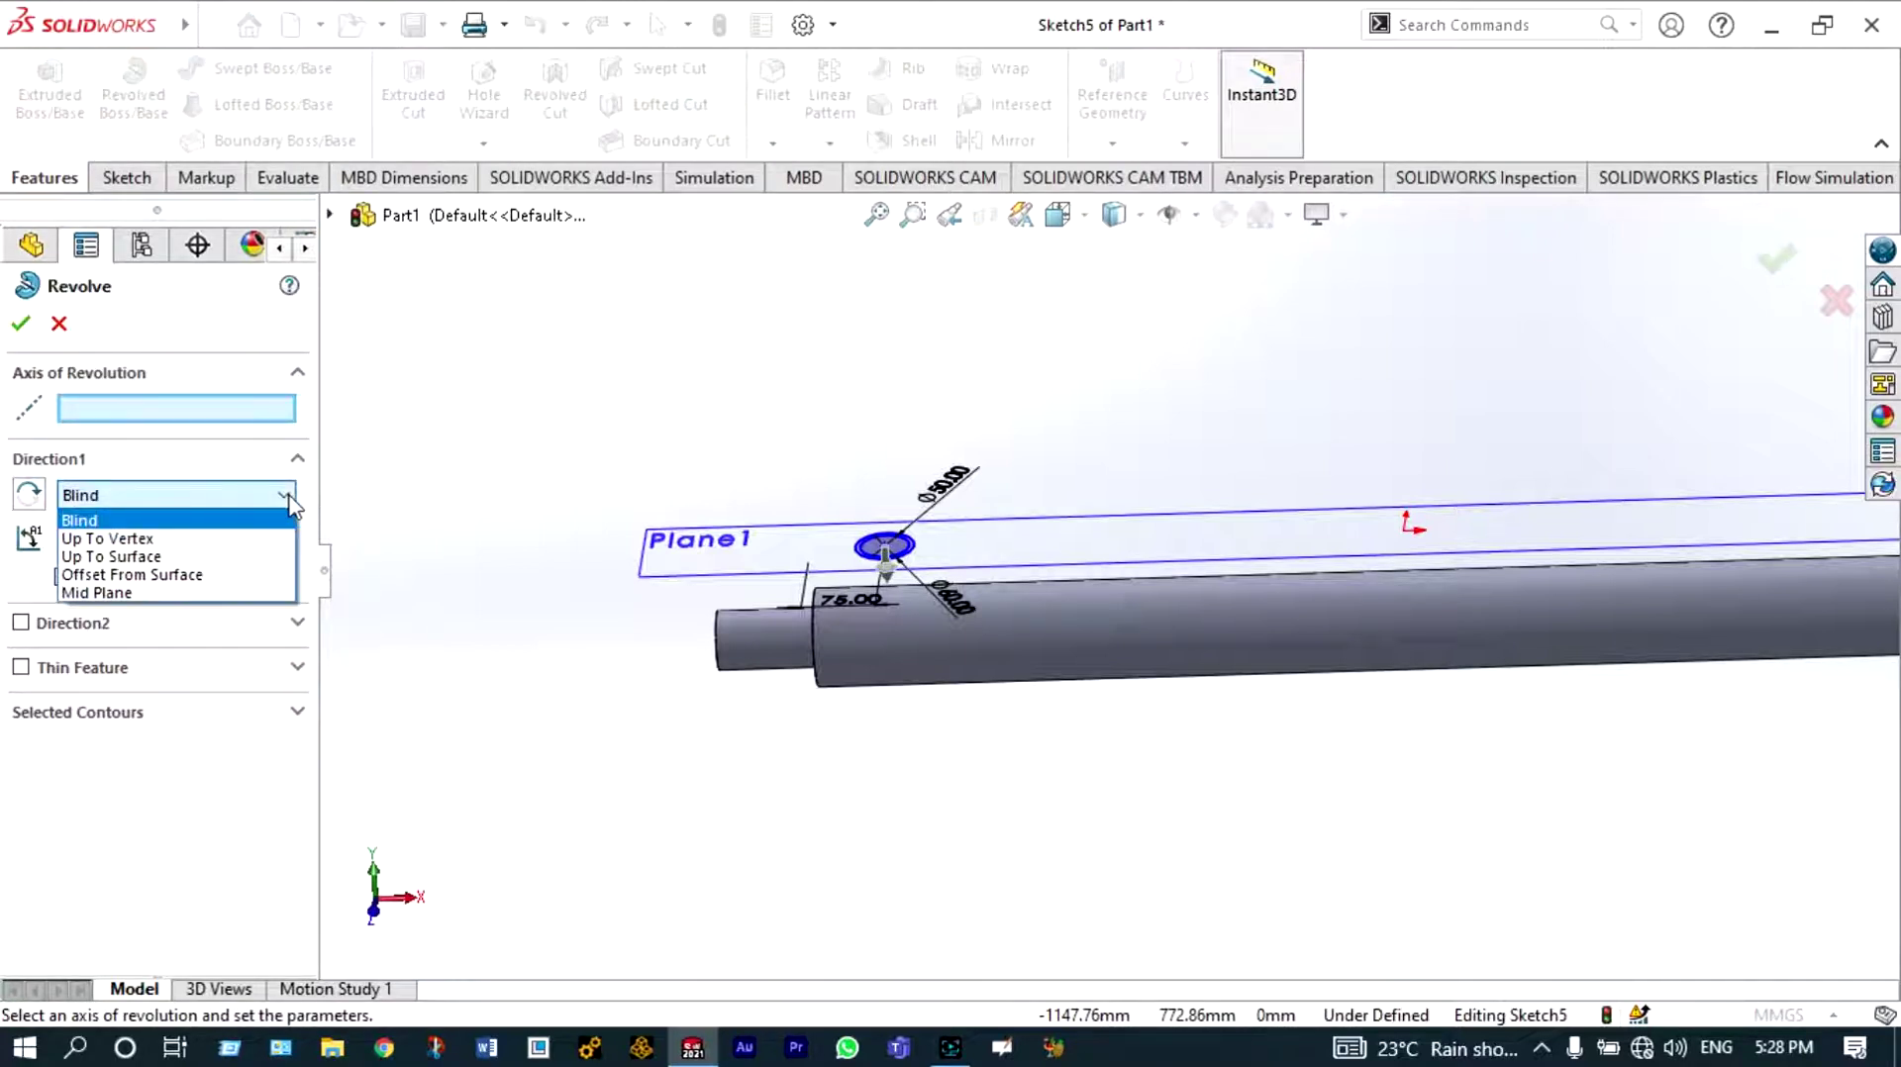
pyautogui.click(148, 556)
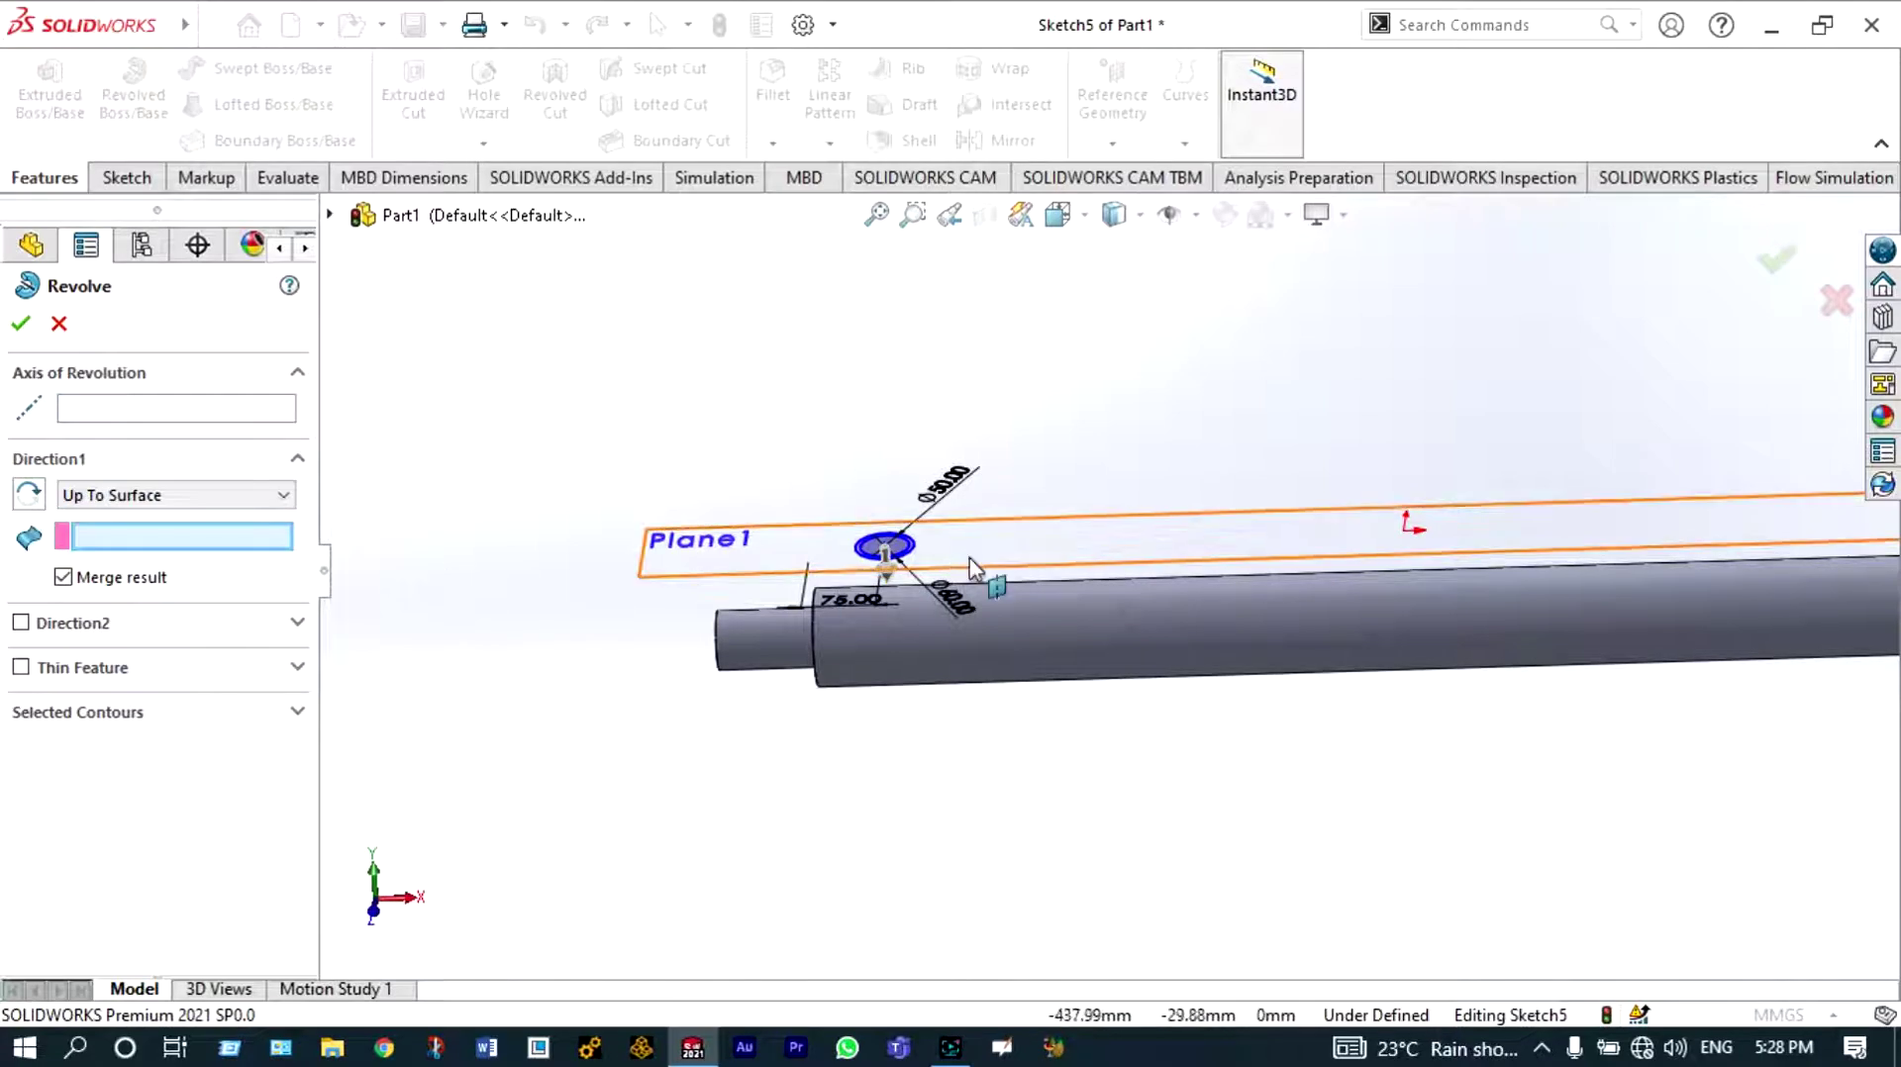
pyautogui.click(917, 605)
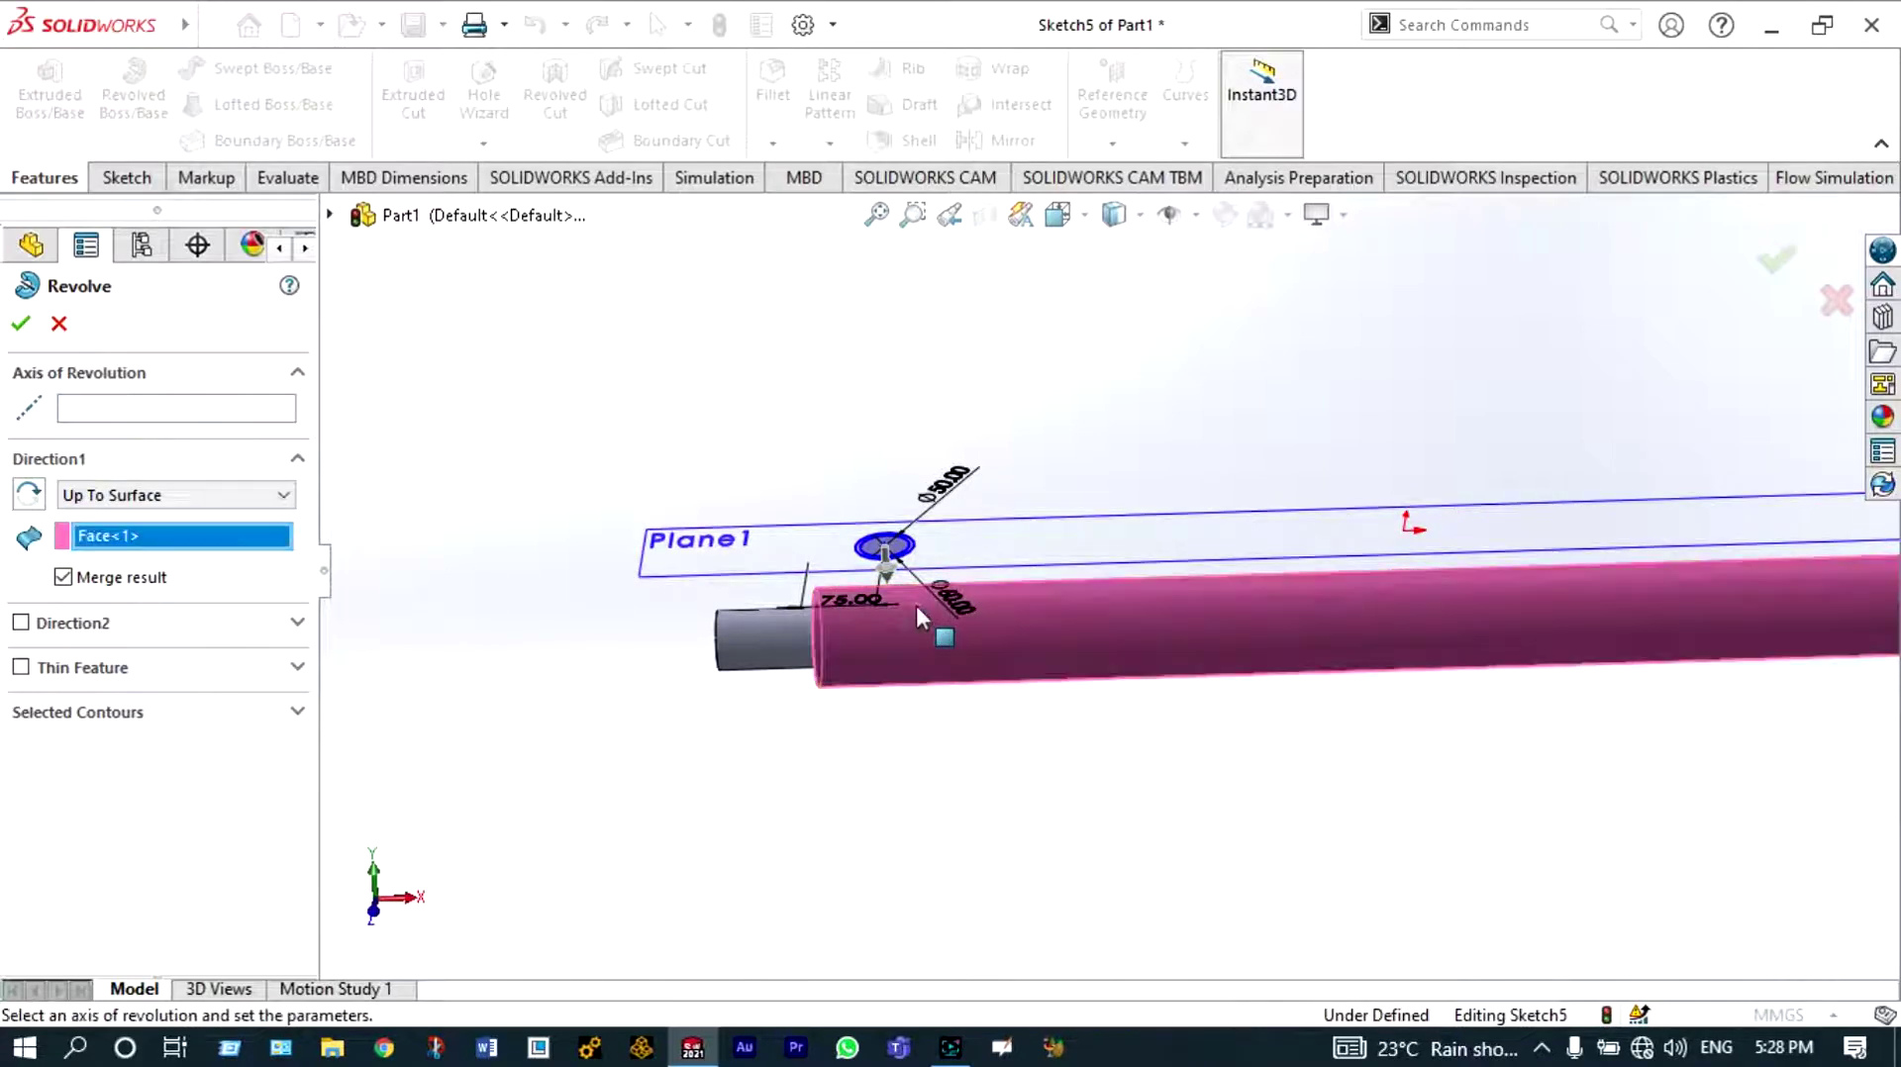
pyautogui.press('Escape')
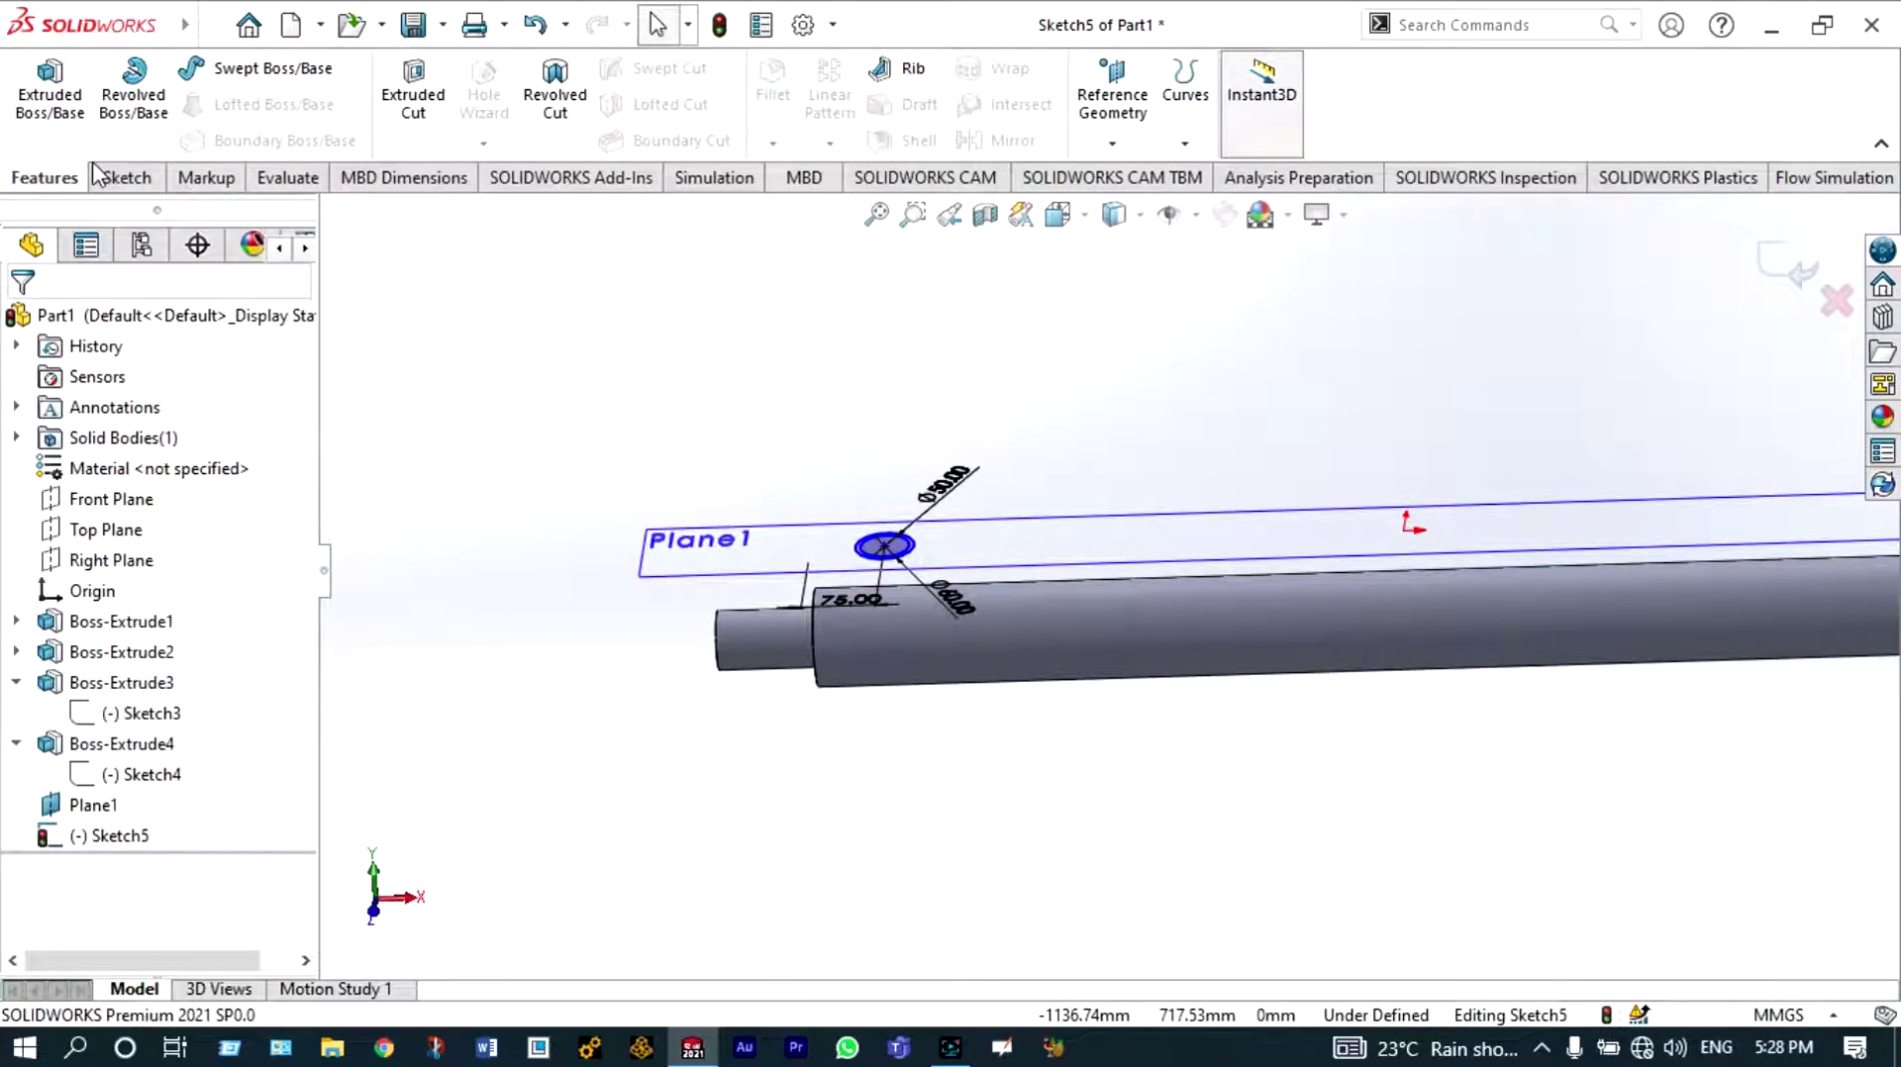
# Extrude the ring profile from the offset plane up to the outer tube's cylindrical surface, merging the result
pyautogui.click(52, 81)
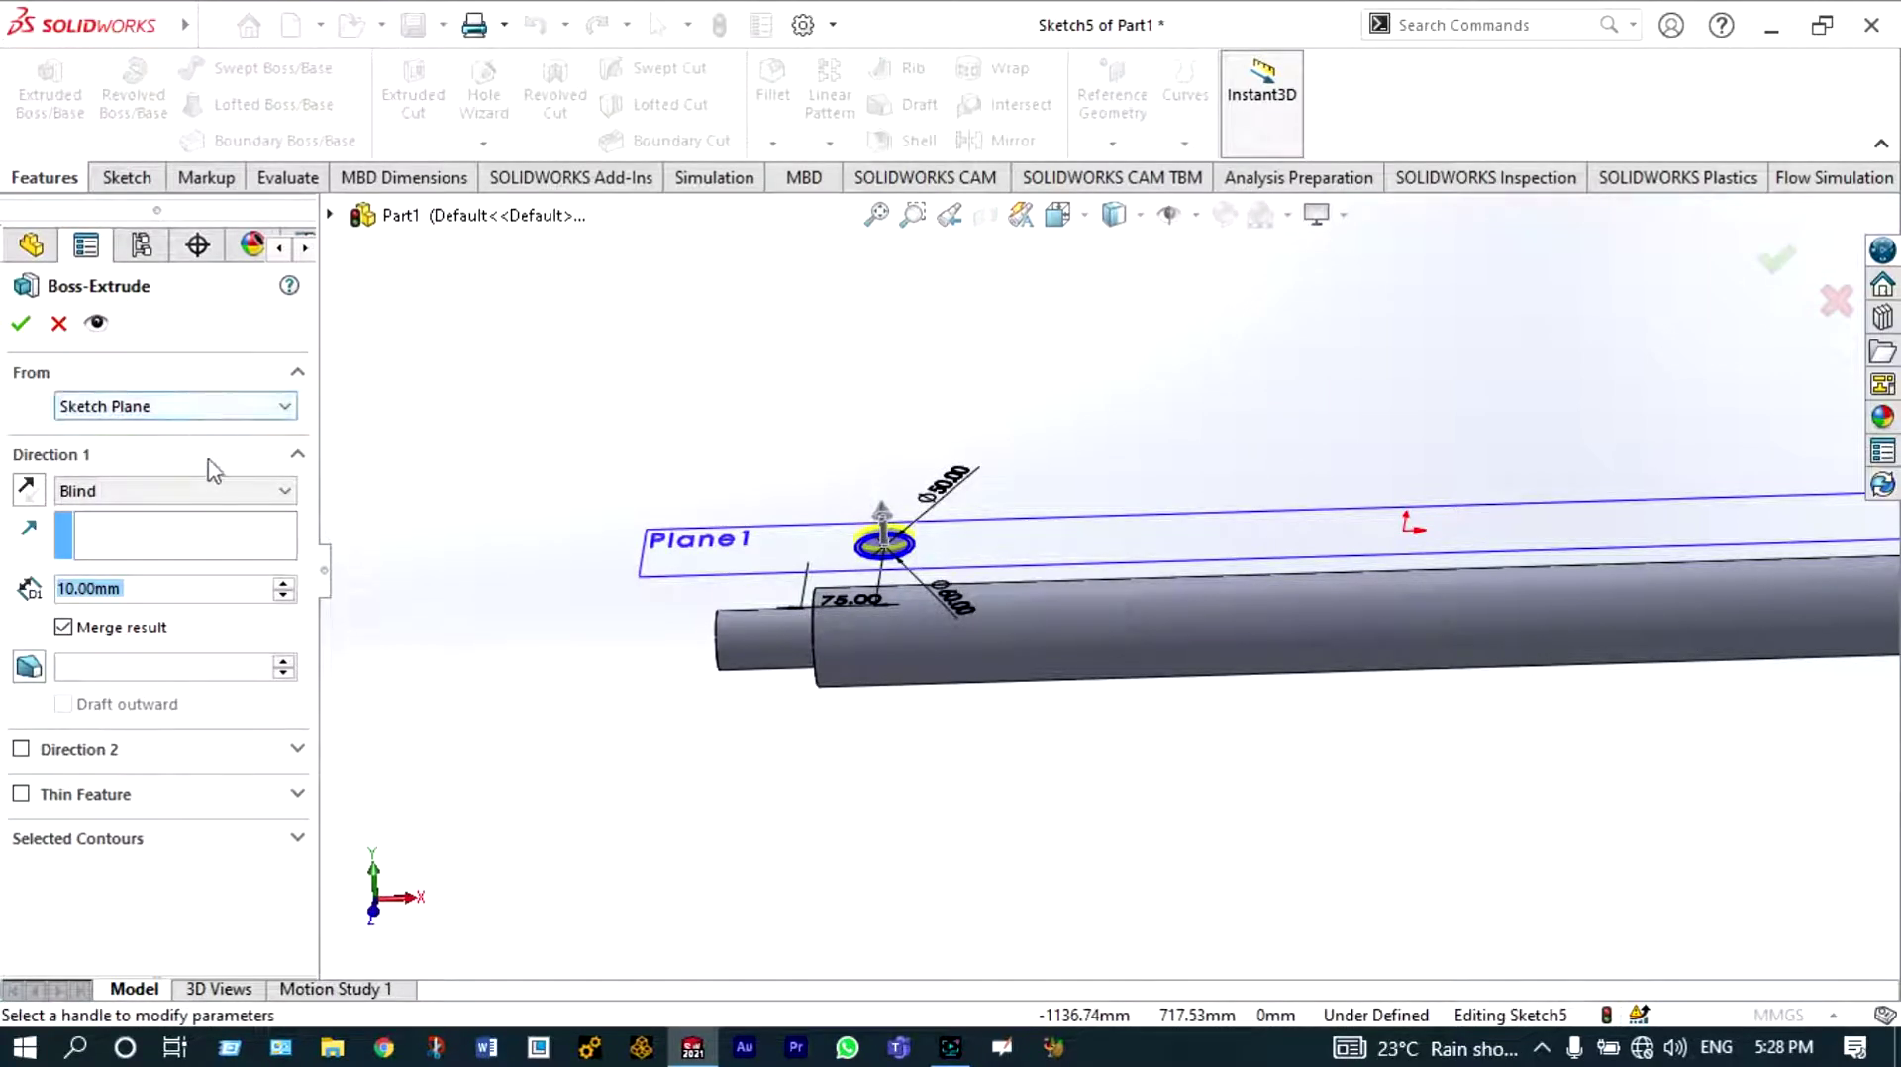
pyautogui.click(282, 496)
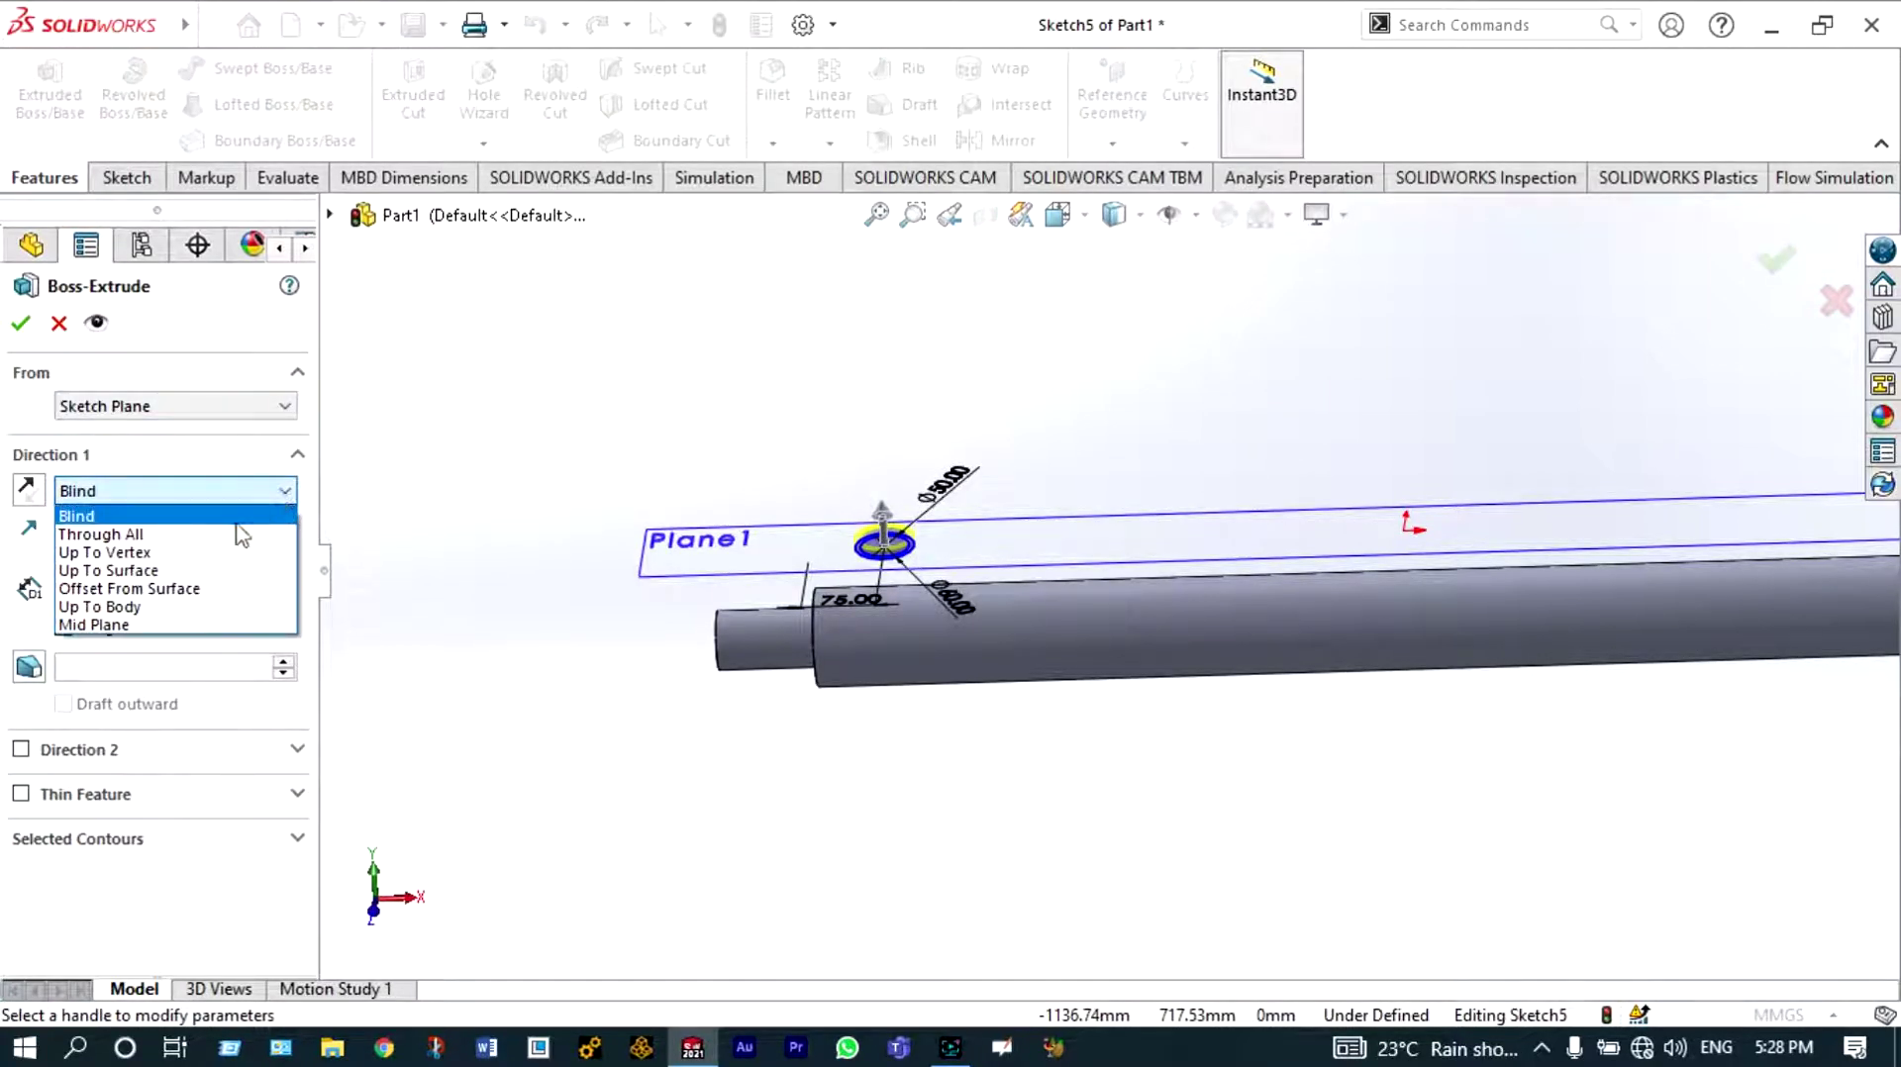
pyautogui.click(192, 570)
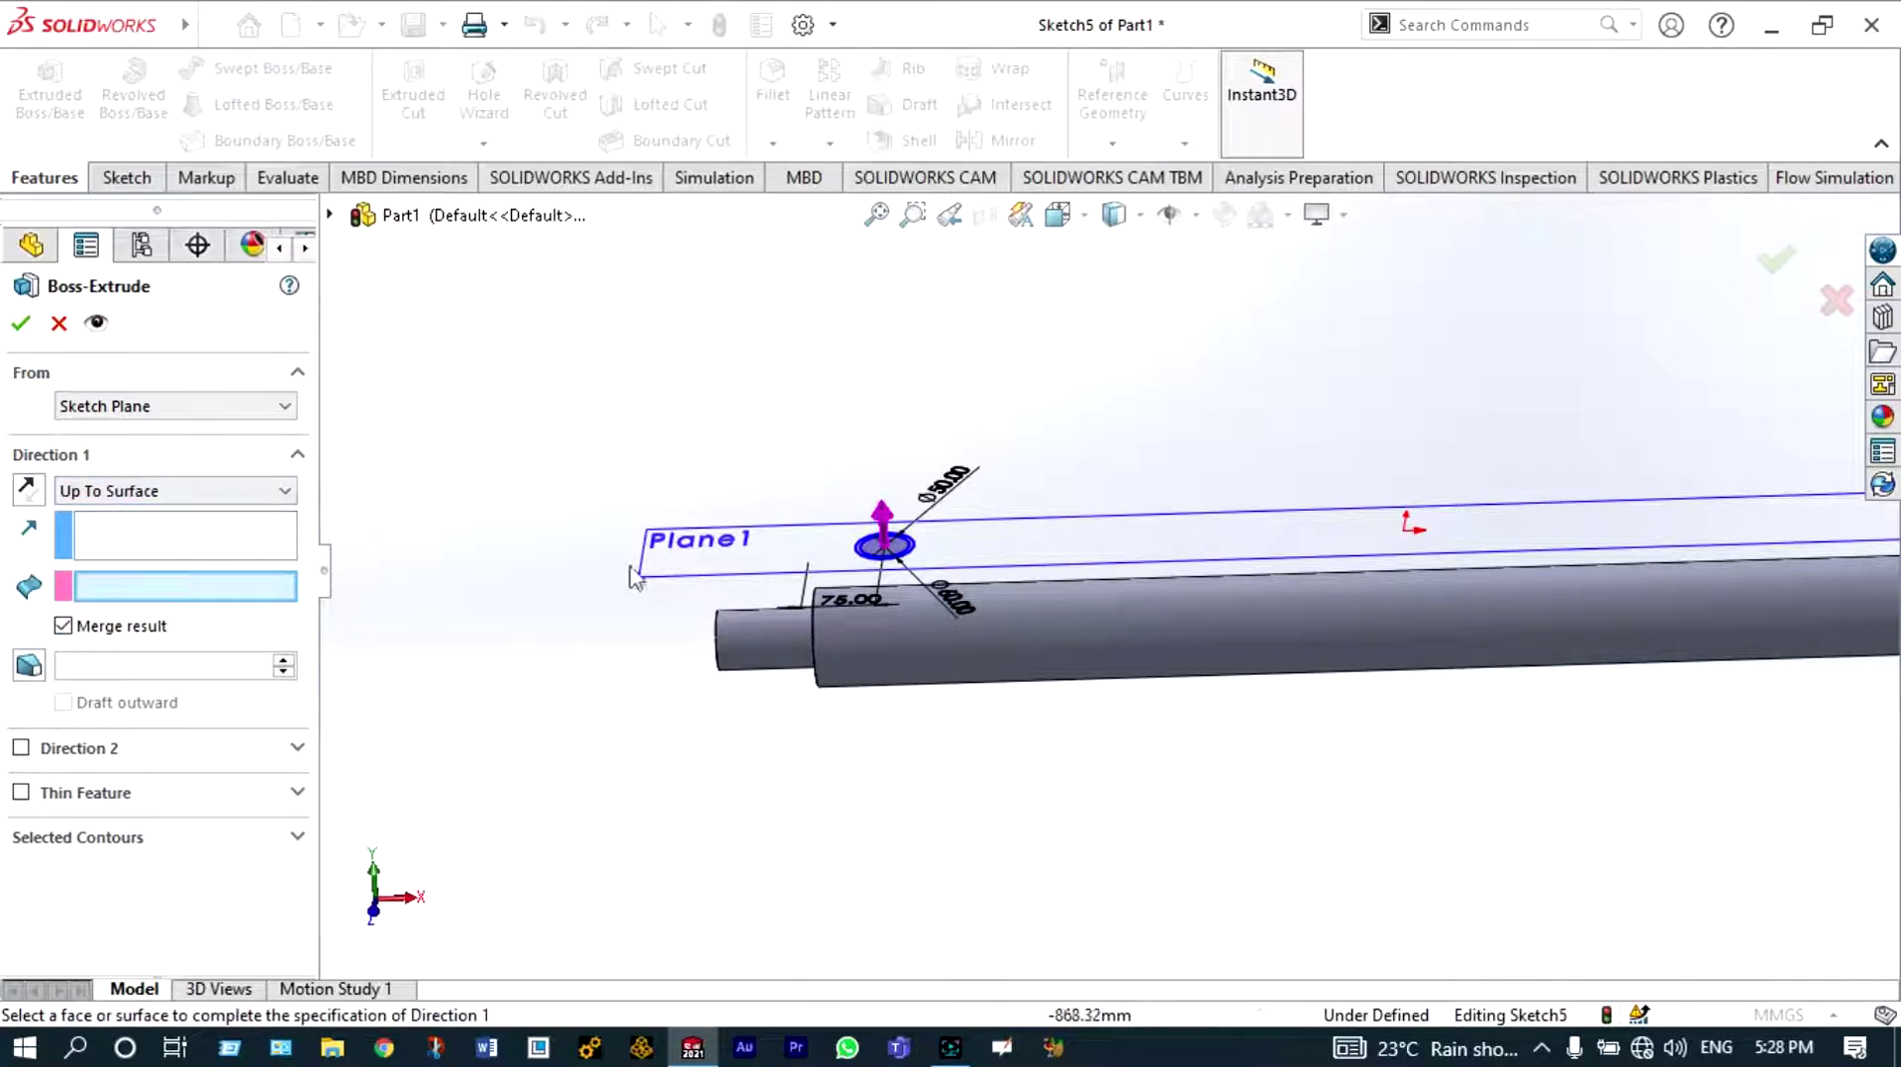
pyautogui.click(915, 613)
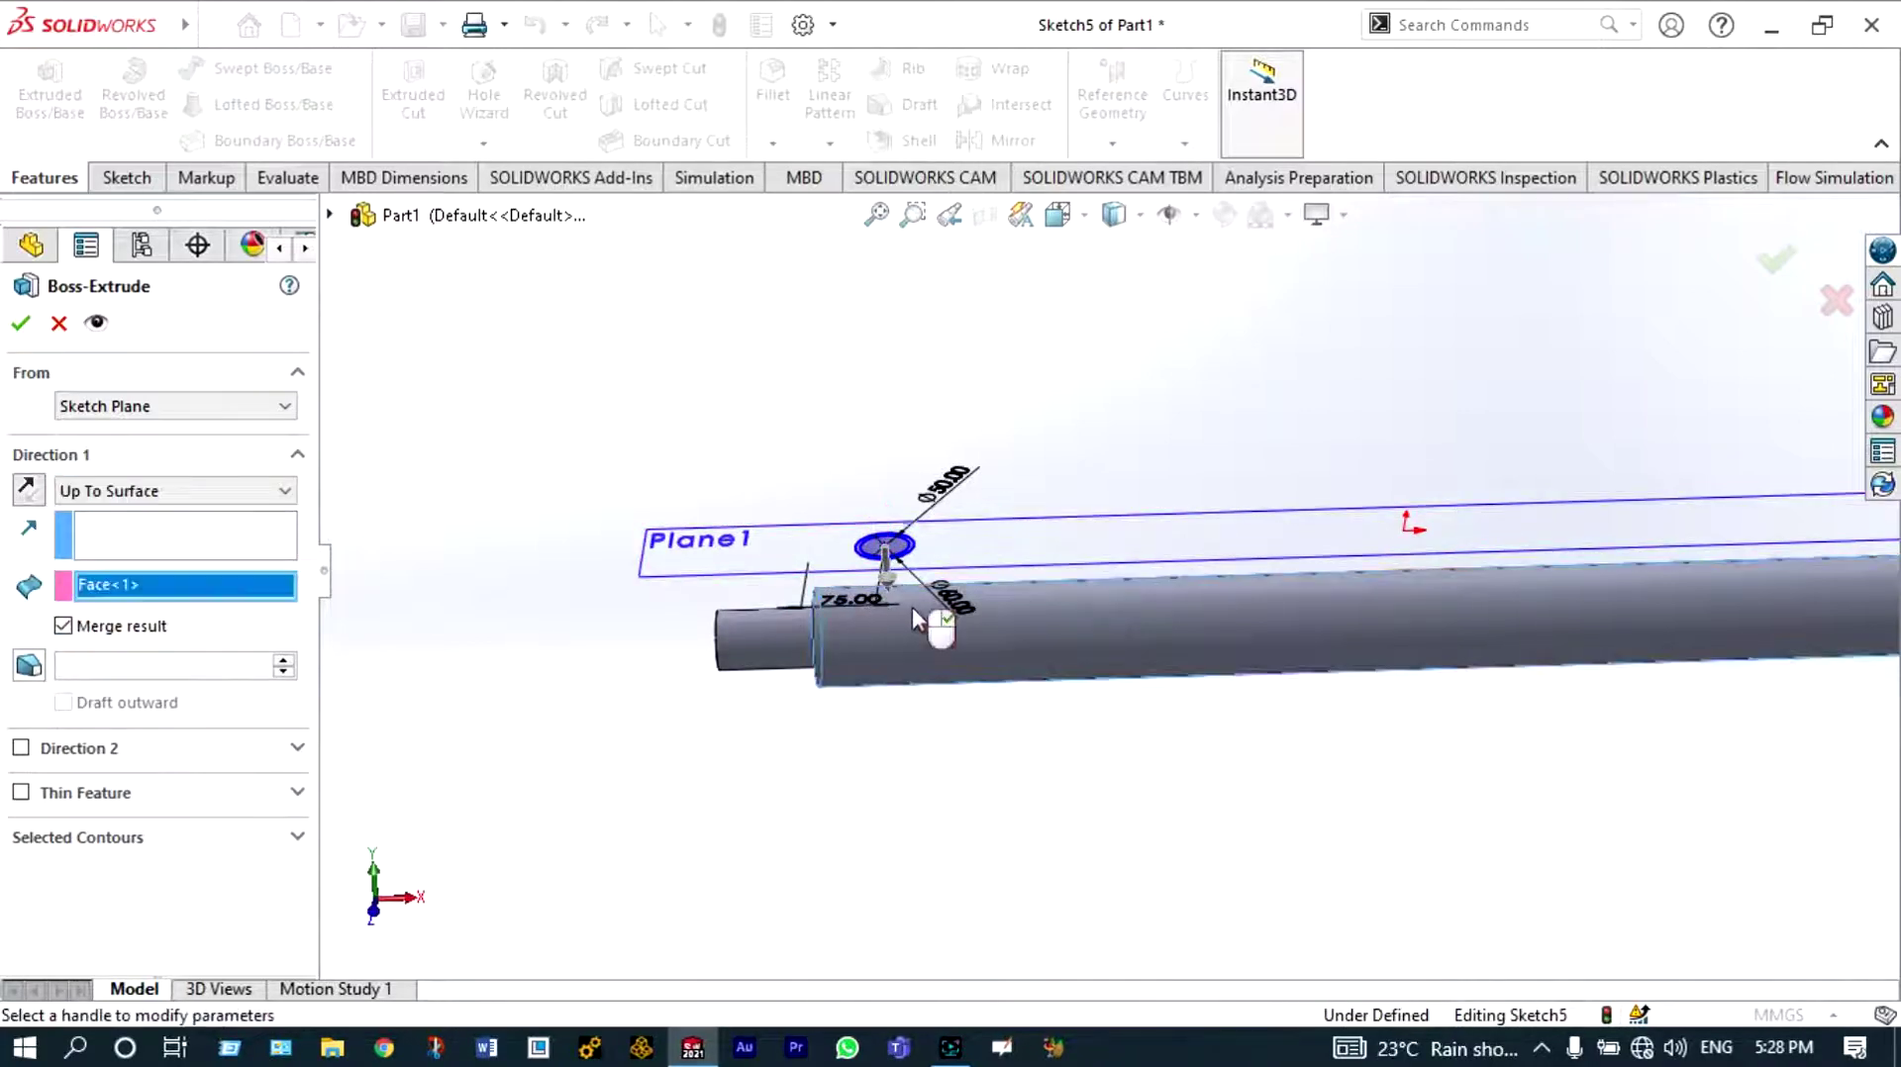
pyautogui.click(20, 324)
# Inspect where the short vertical tube meets the outer tube with a section view on the Front Plane
pyautogui.scroll(-3, 1085, 632)
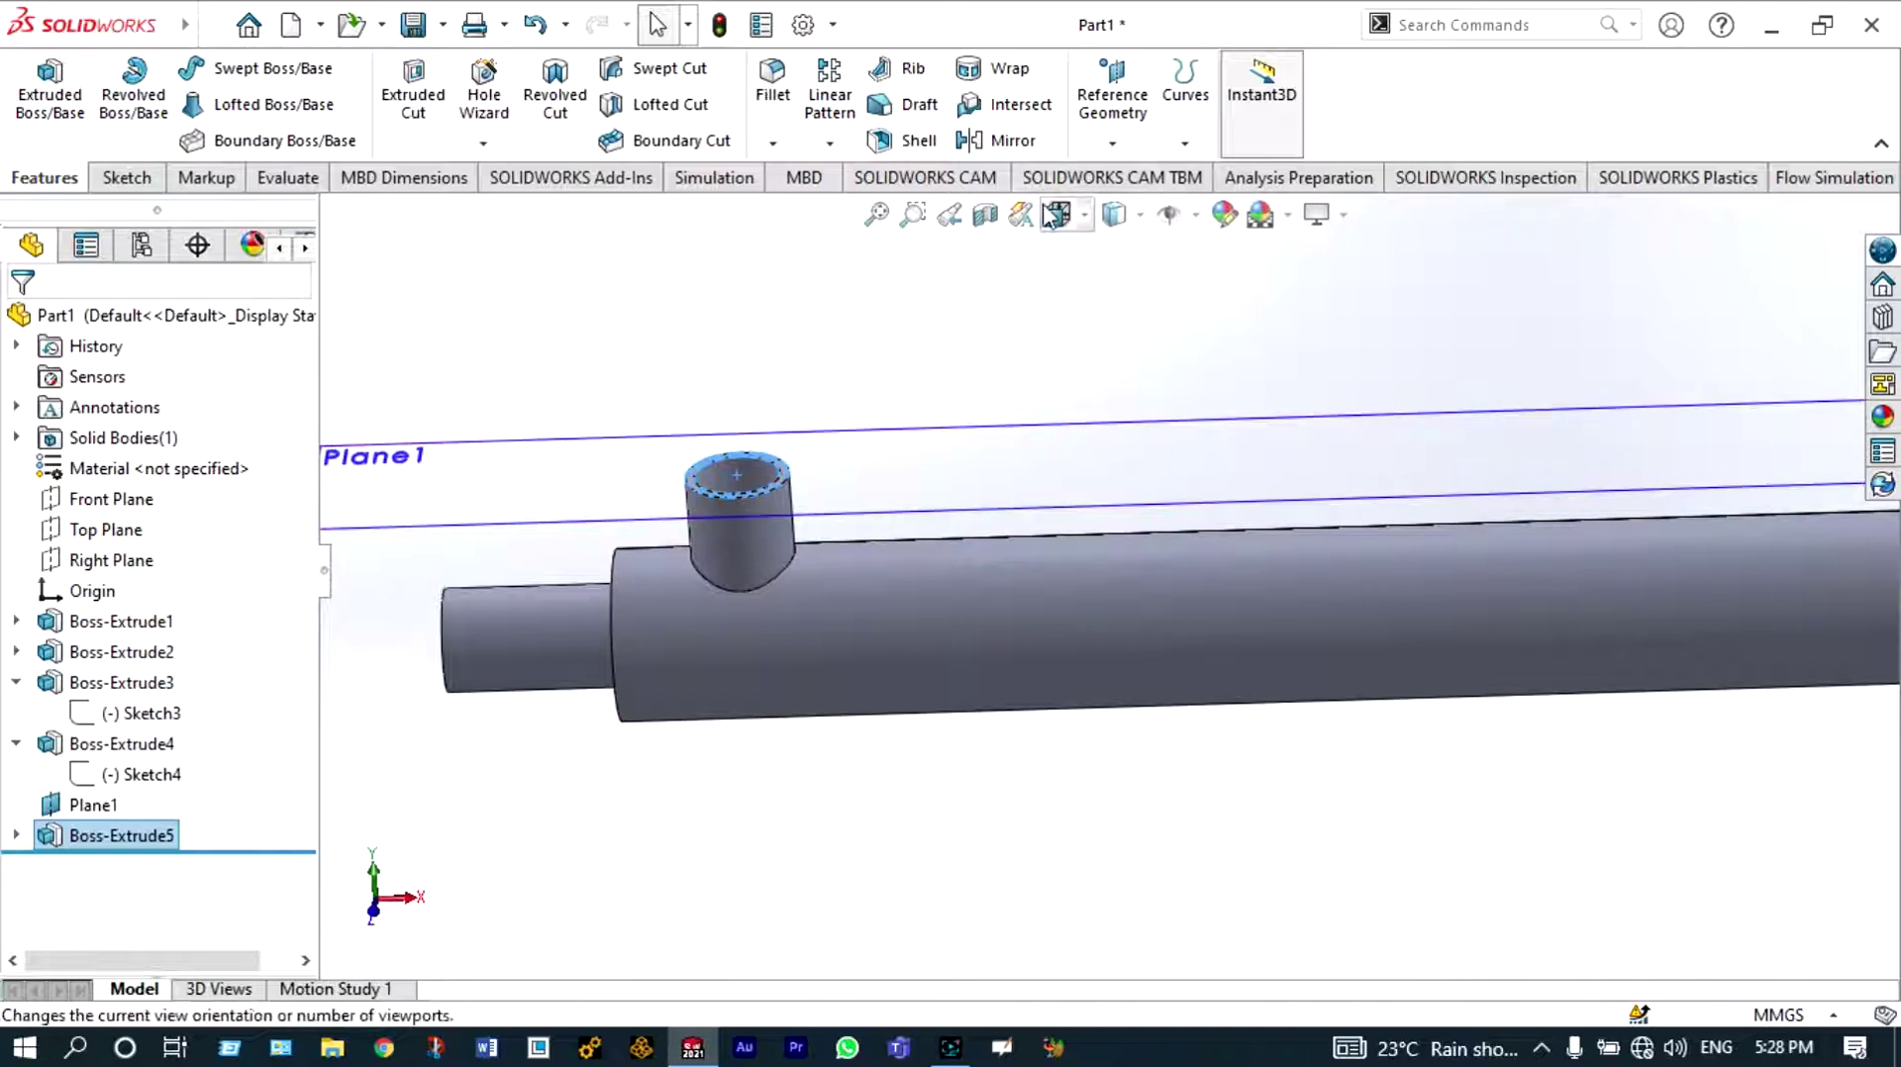
pyautogui.rightClick(993, 308)
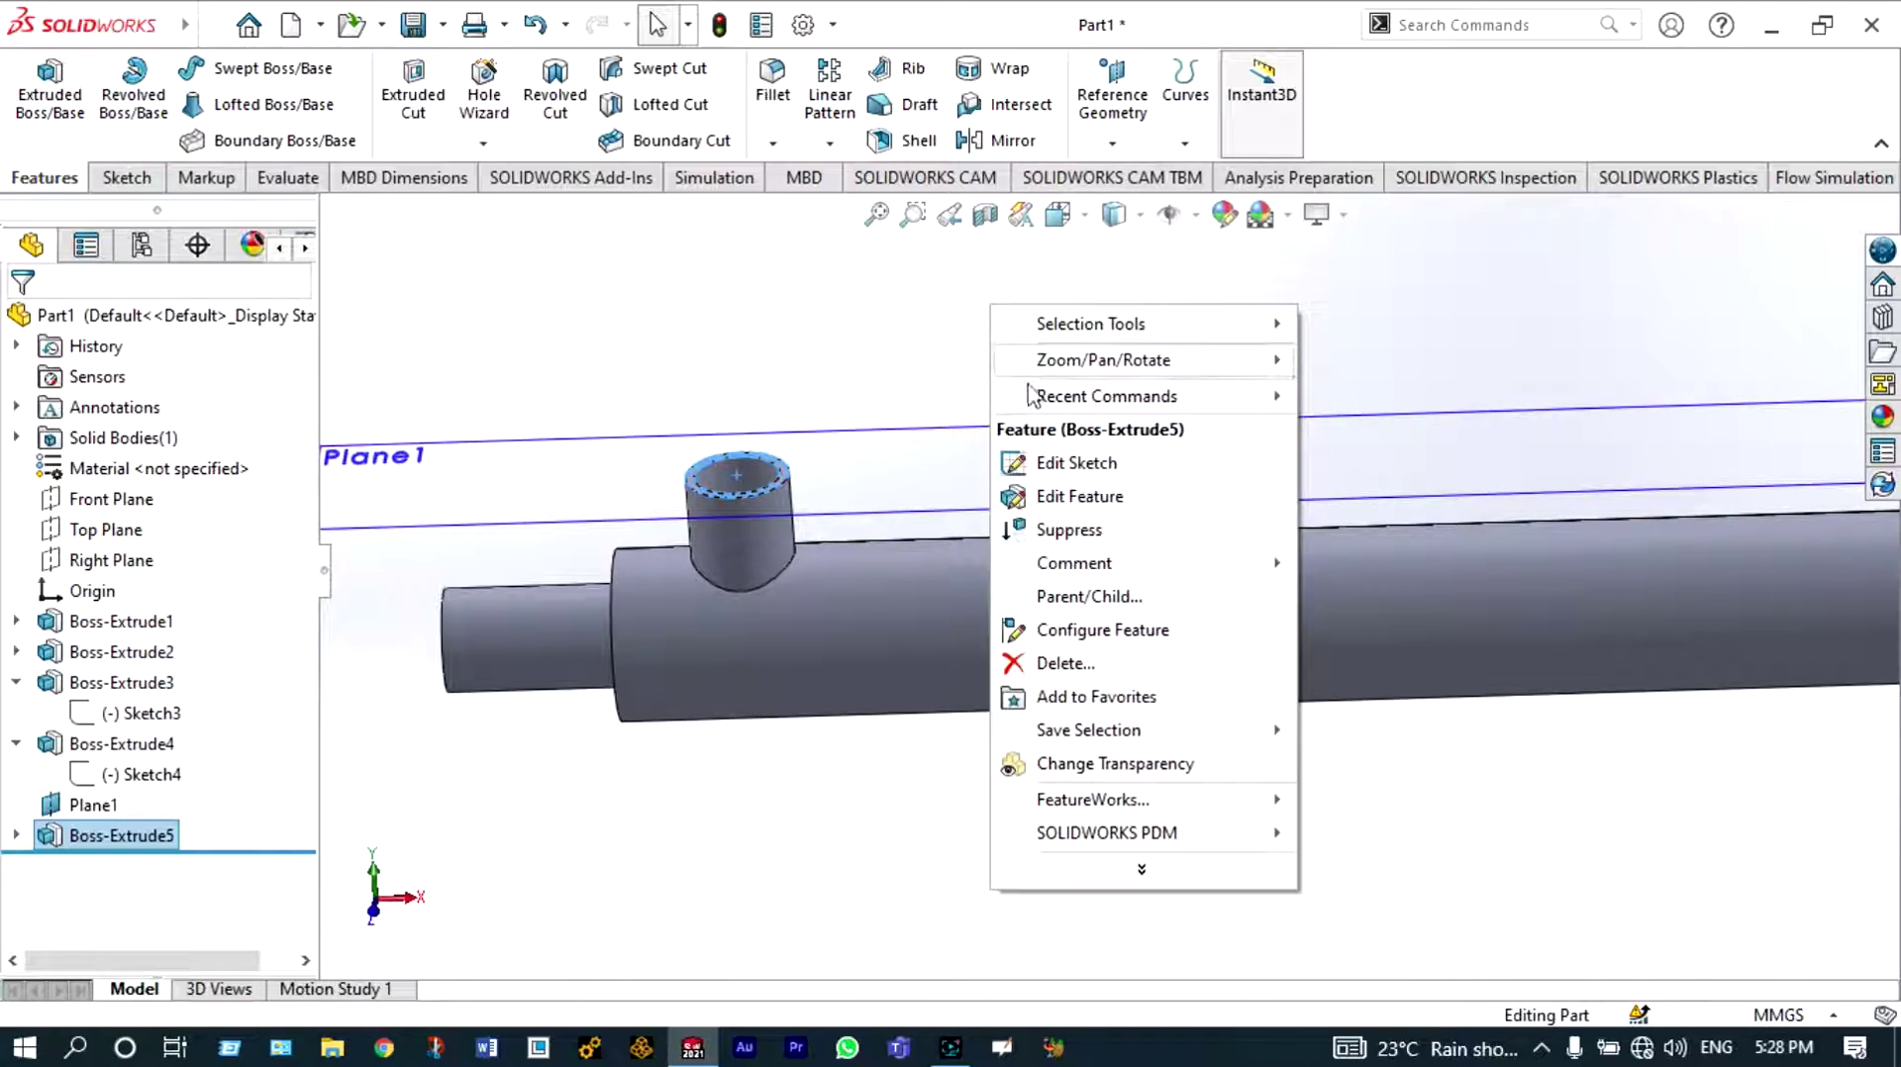
pyautogui.moveTo(1045, 569); pyautogui.dragTo(1025, 230, button='middle')
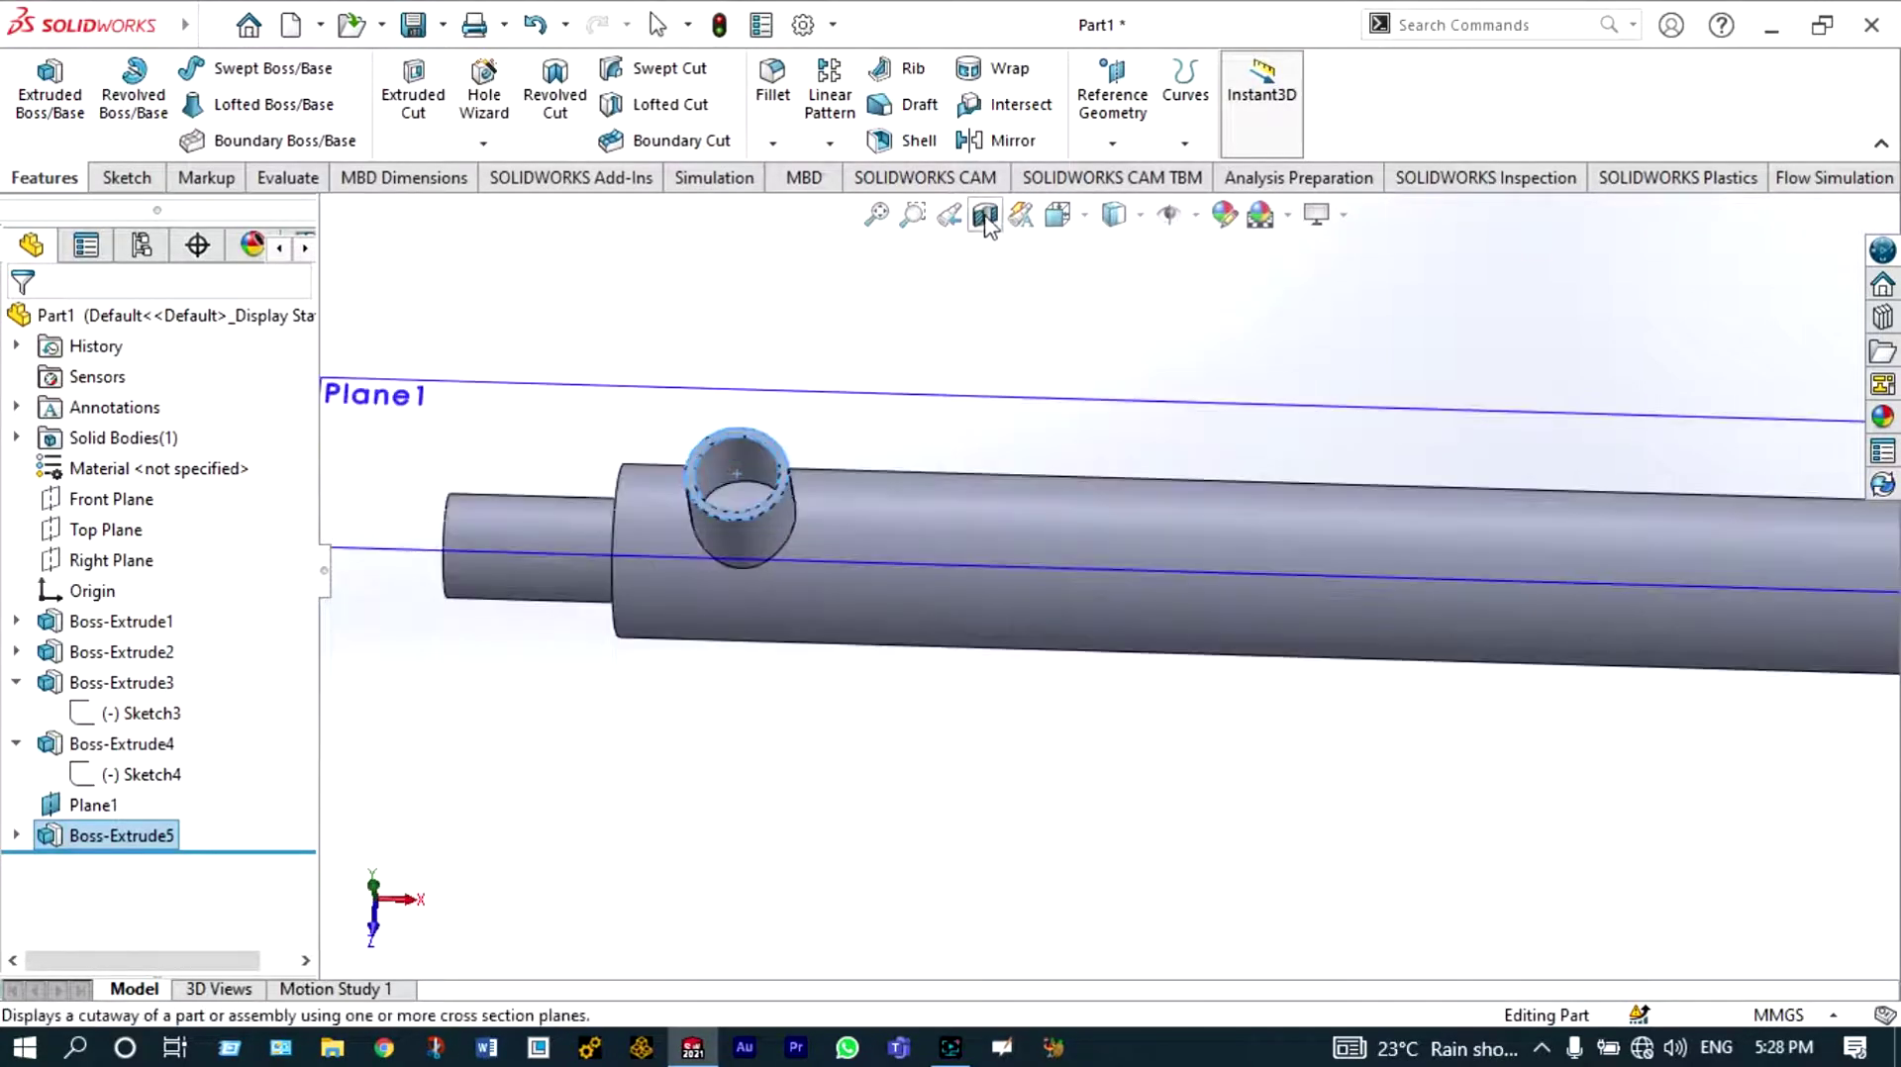
pyautogui.click(985, 217)
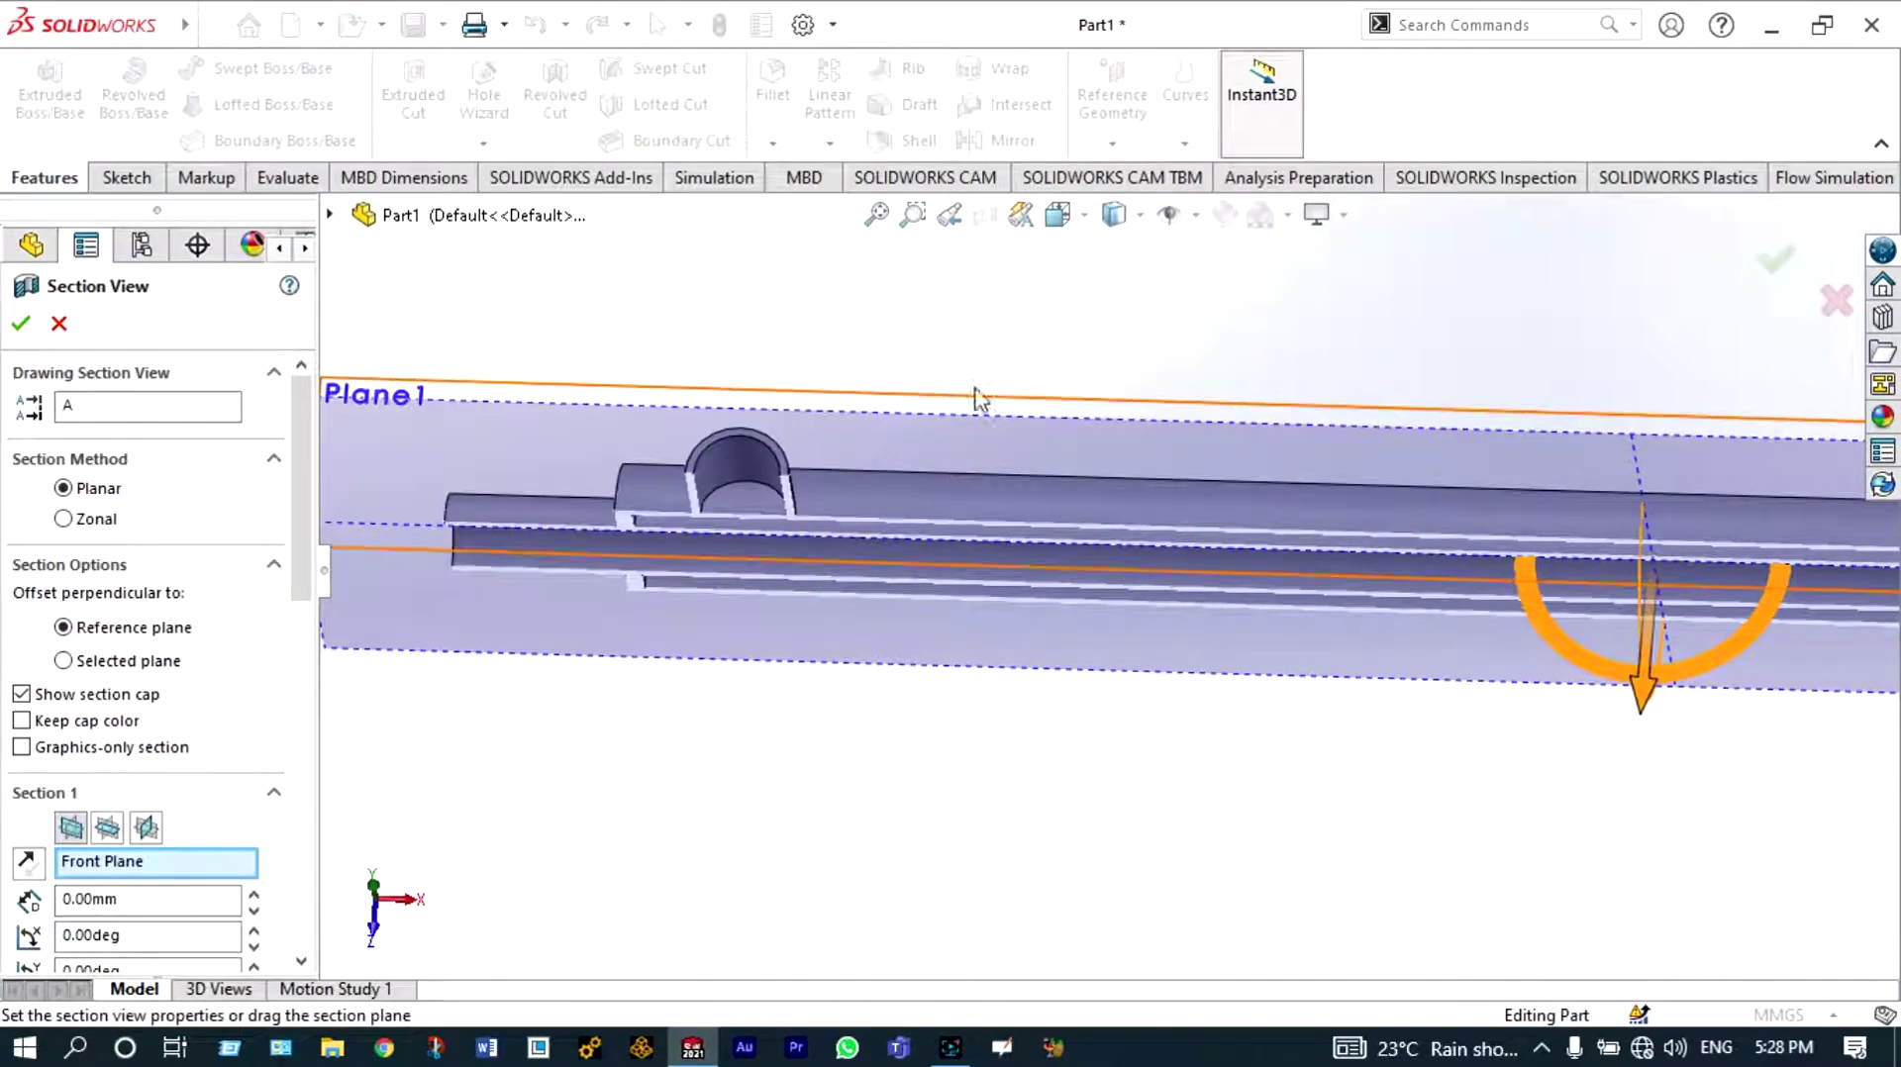
pyautogui.moveTo(1175, 376); pyautogui.dragTo(594, 424, button='middle')
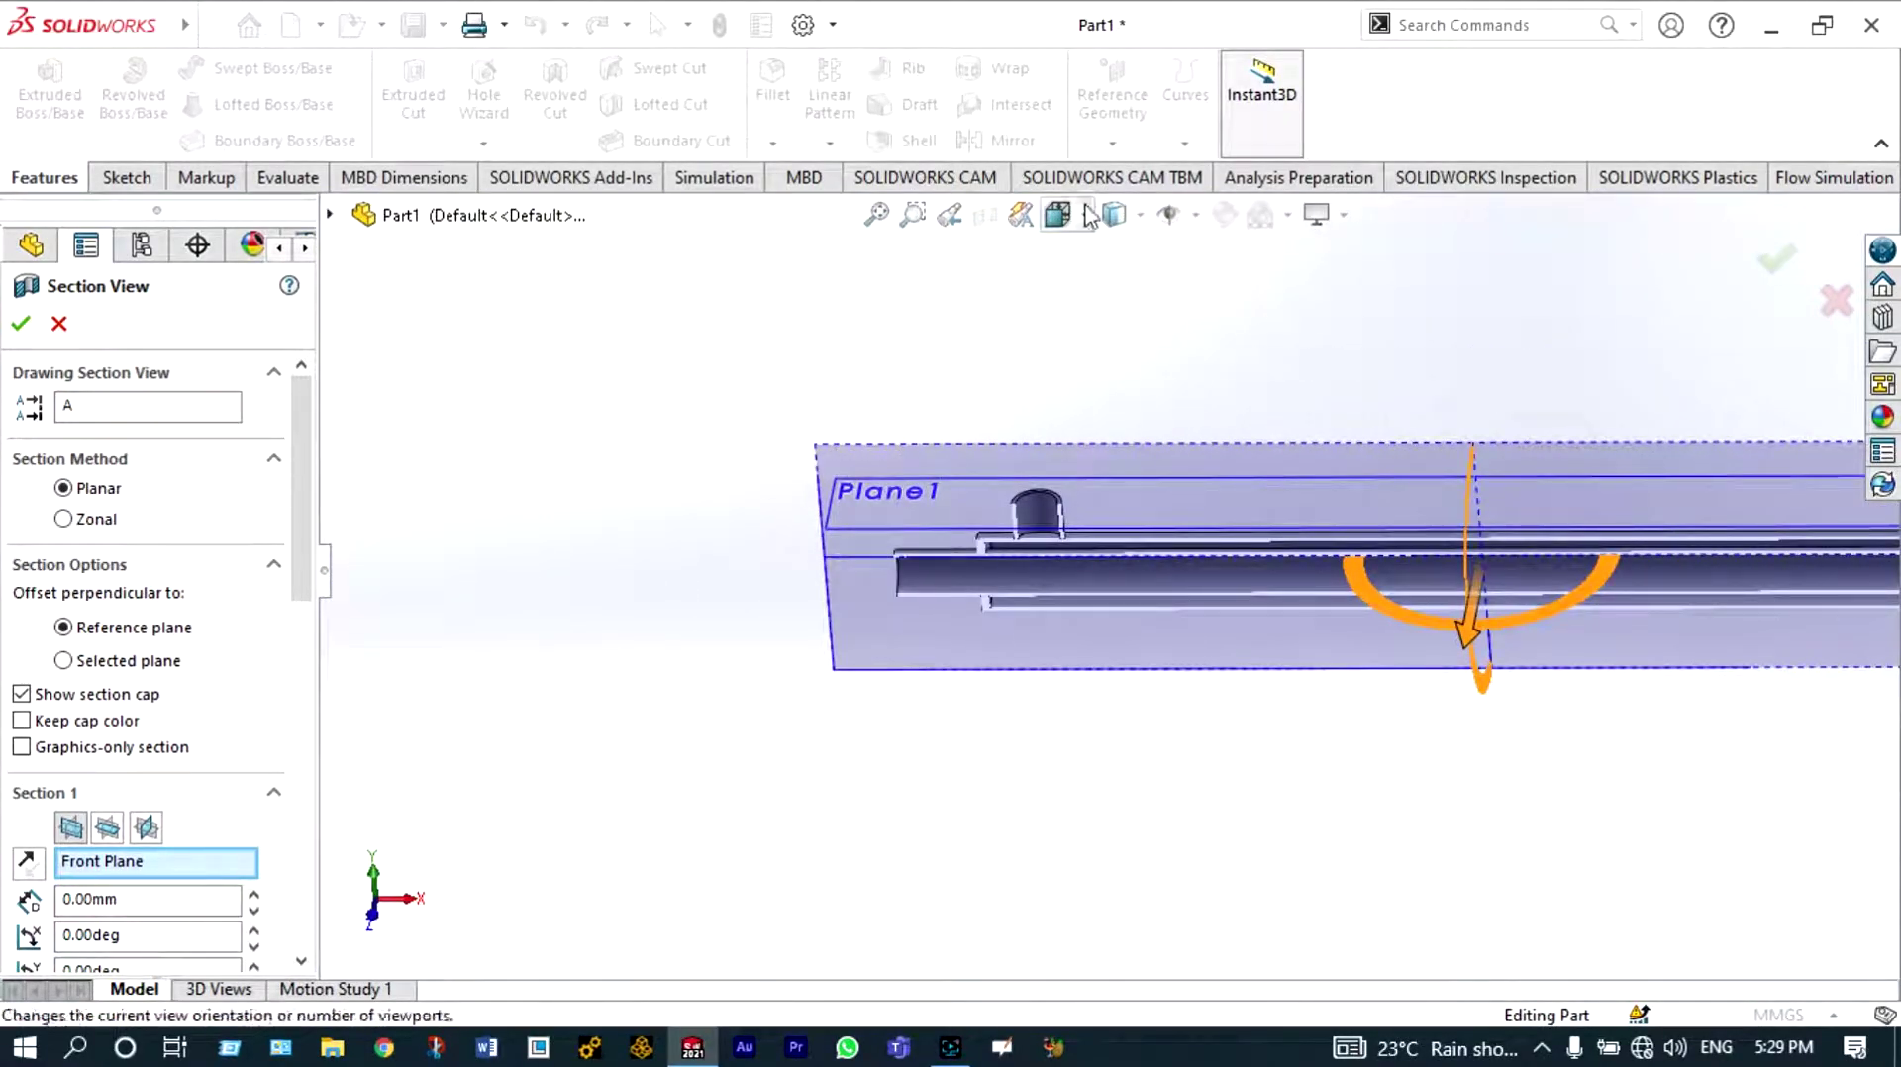
pyautogui.press('Return')
# Start a sketch on the 100 mm offset plane and convert the nozzle sketch's two concentric circles into it
pyautogui.click(807, 540)
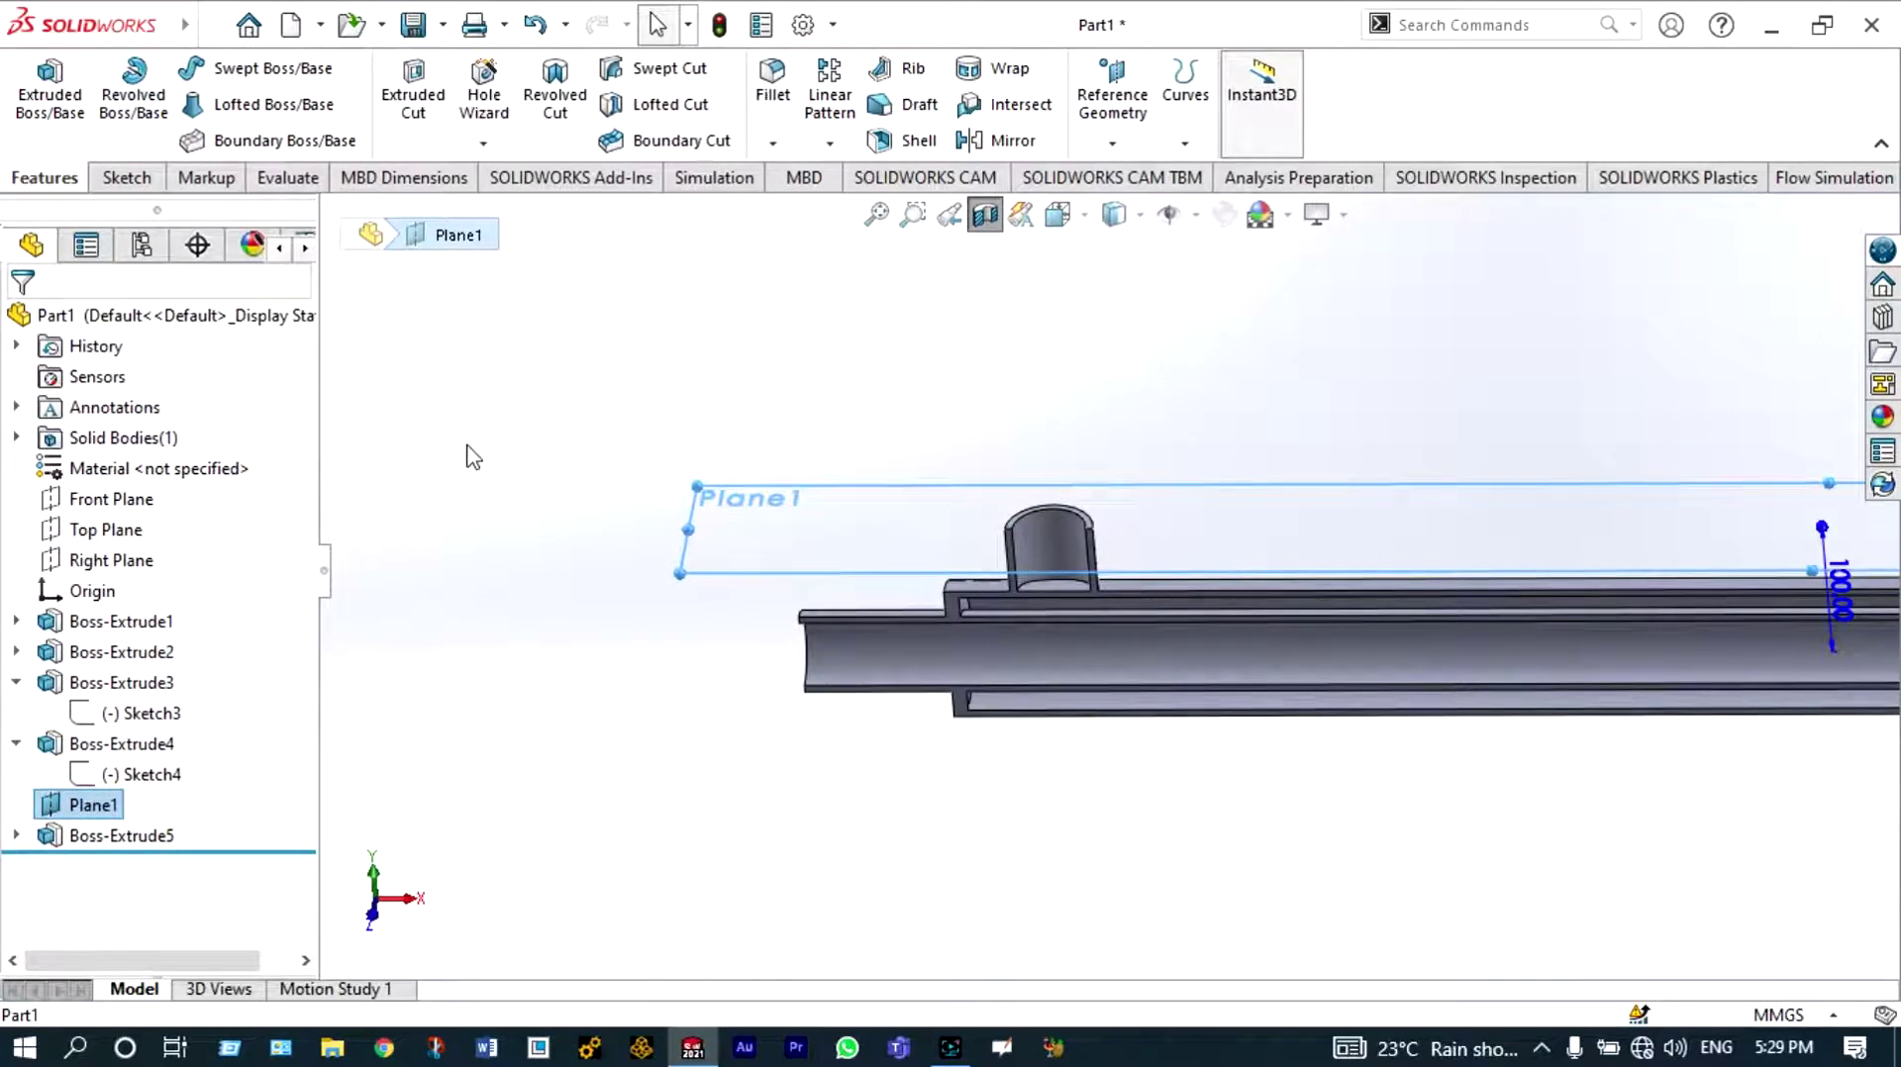
pyautogui.click(120, 177)
pyautogui.click(47, 101)
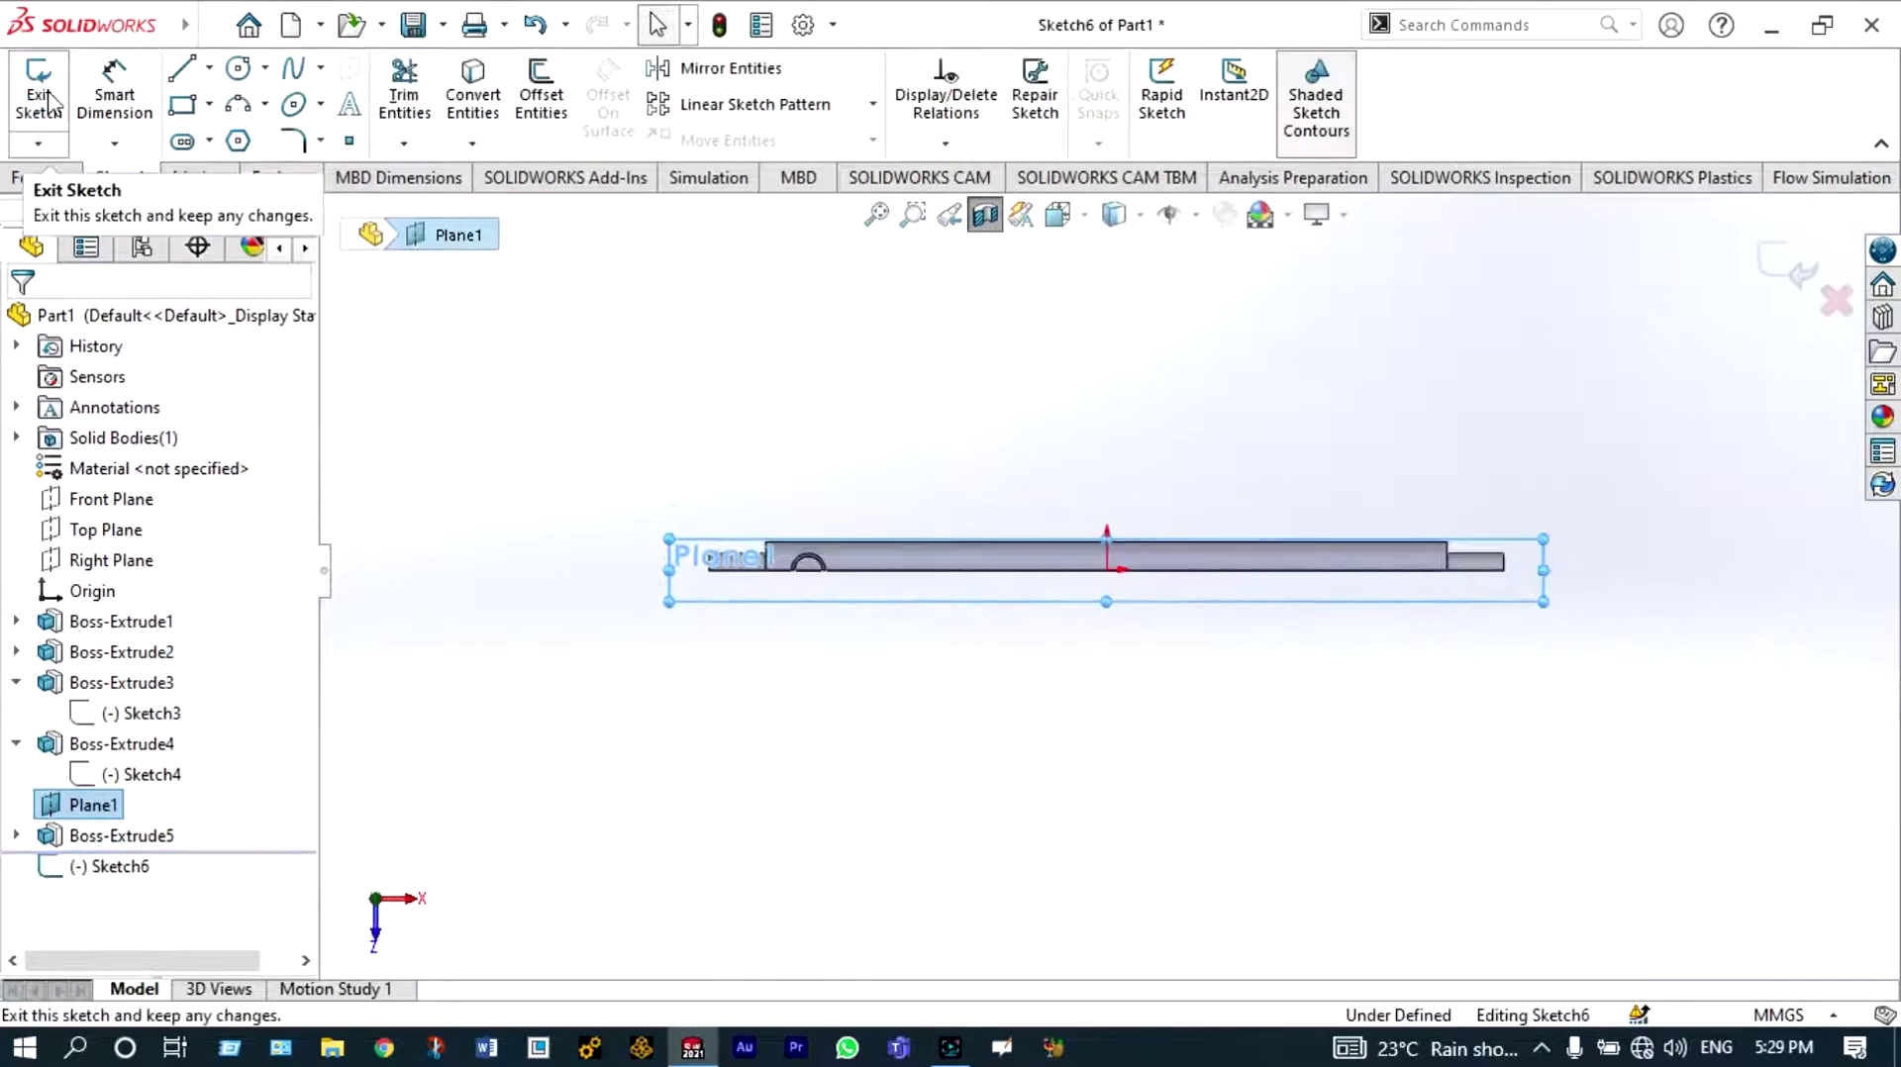
pyautogui.scroll(-3, 475, 747)
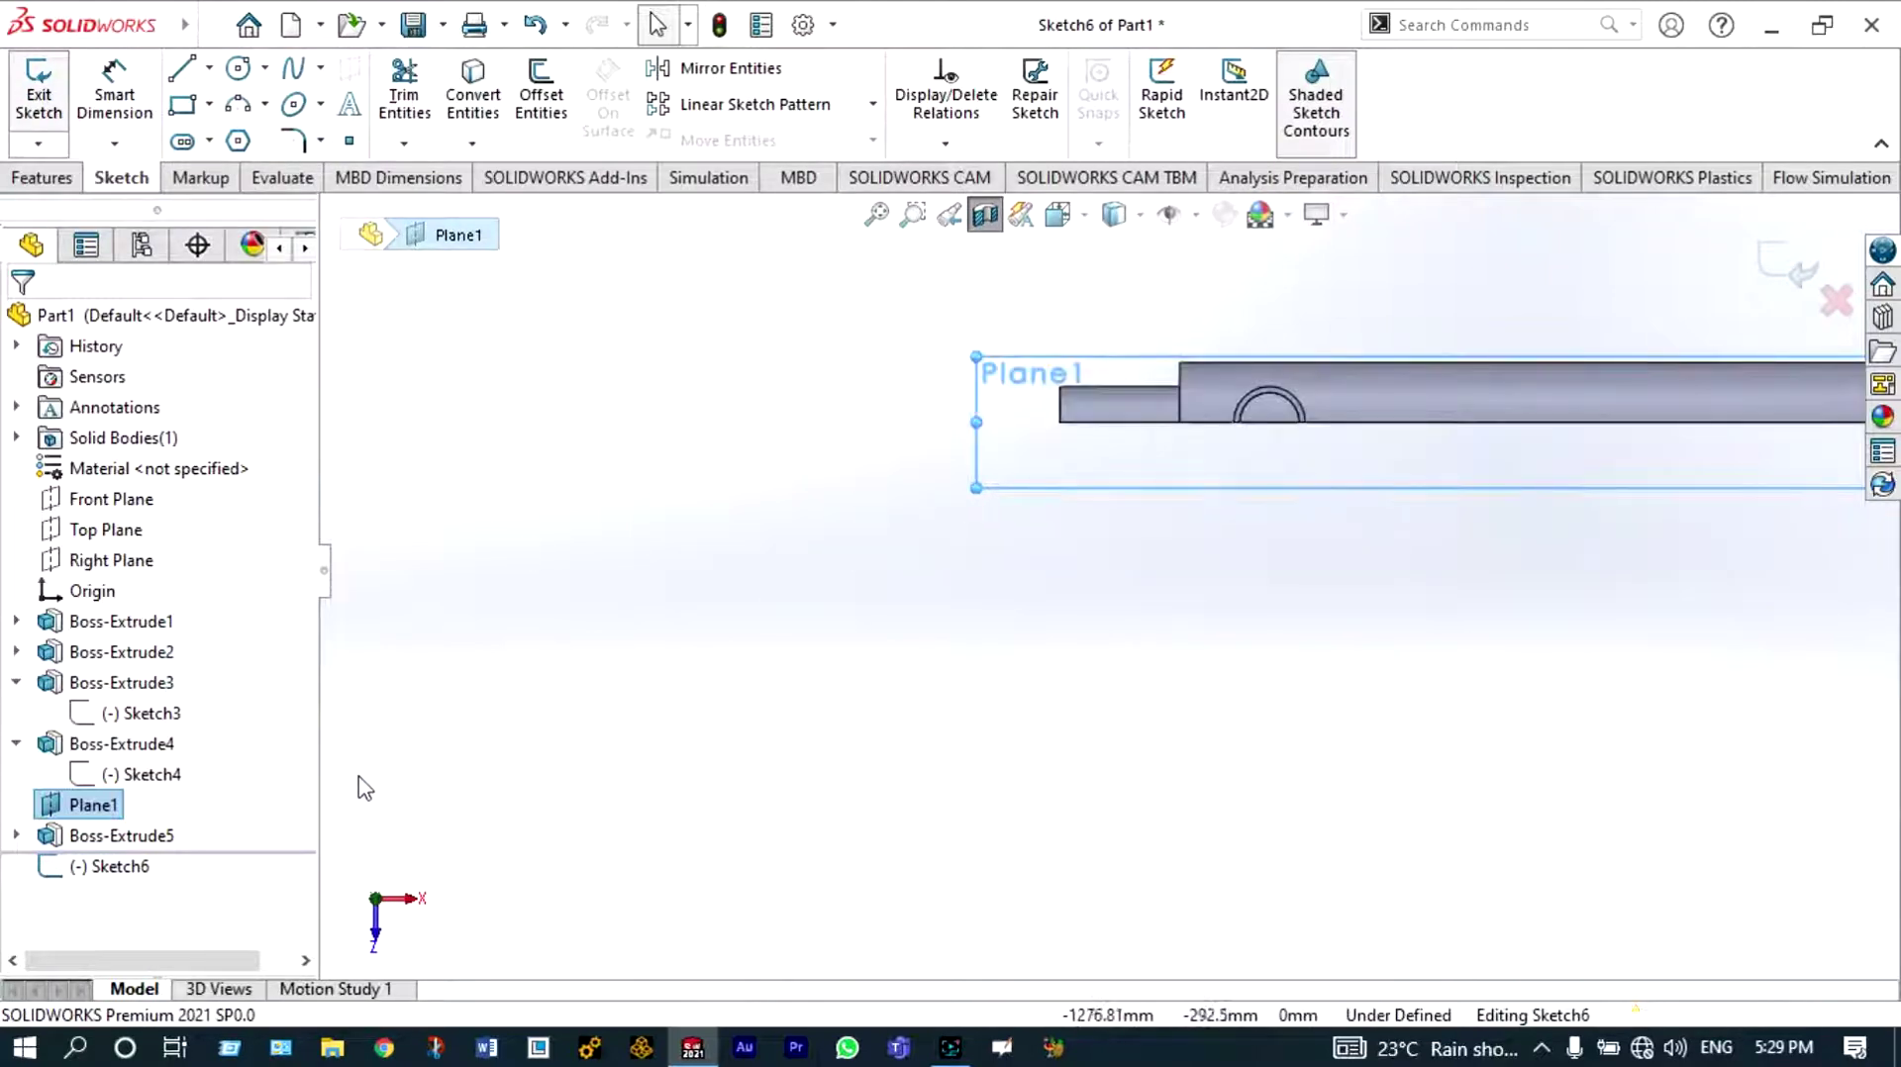
pyautogui.click(17, 836)
pyautogui.click(117, 868)
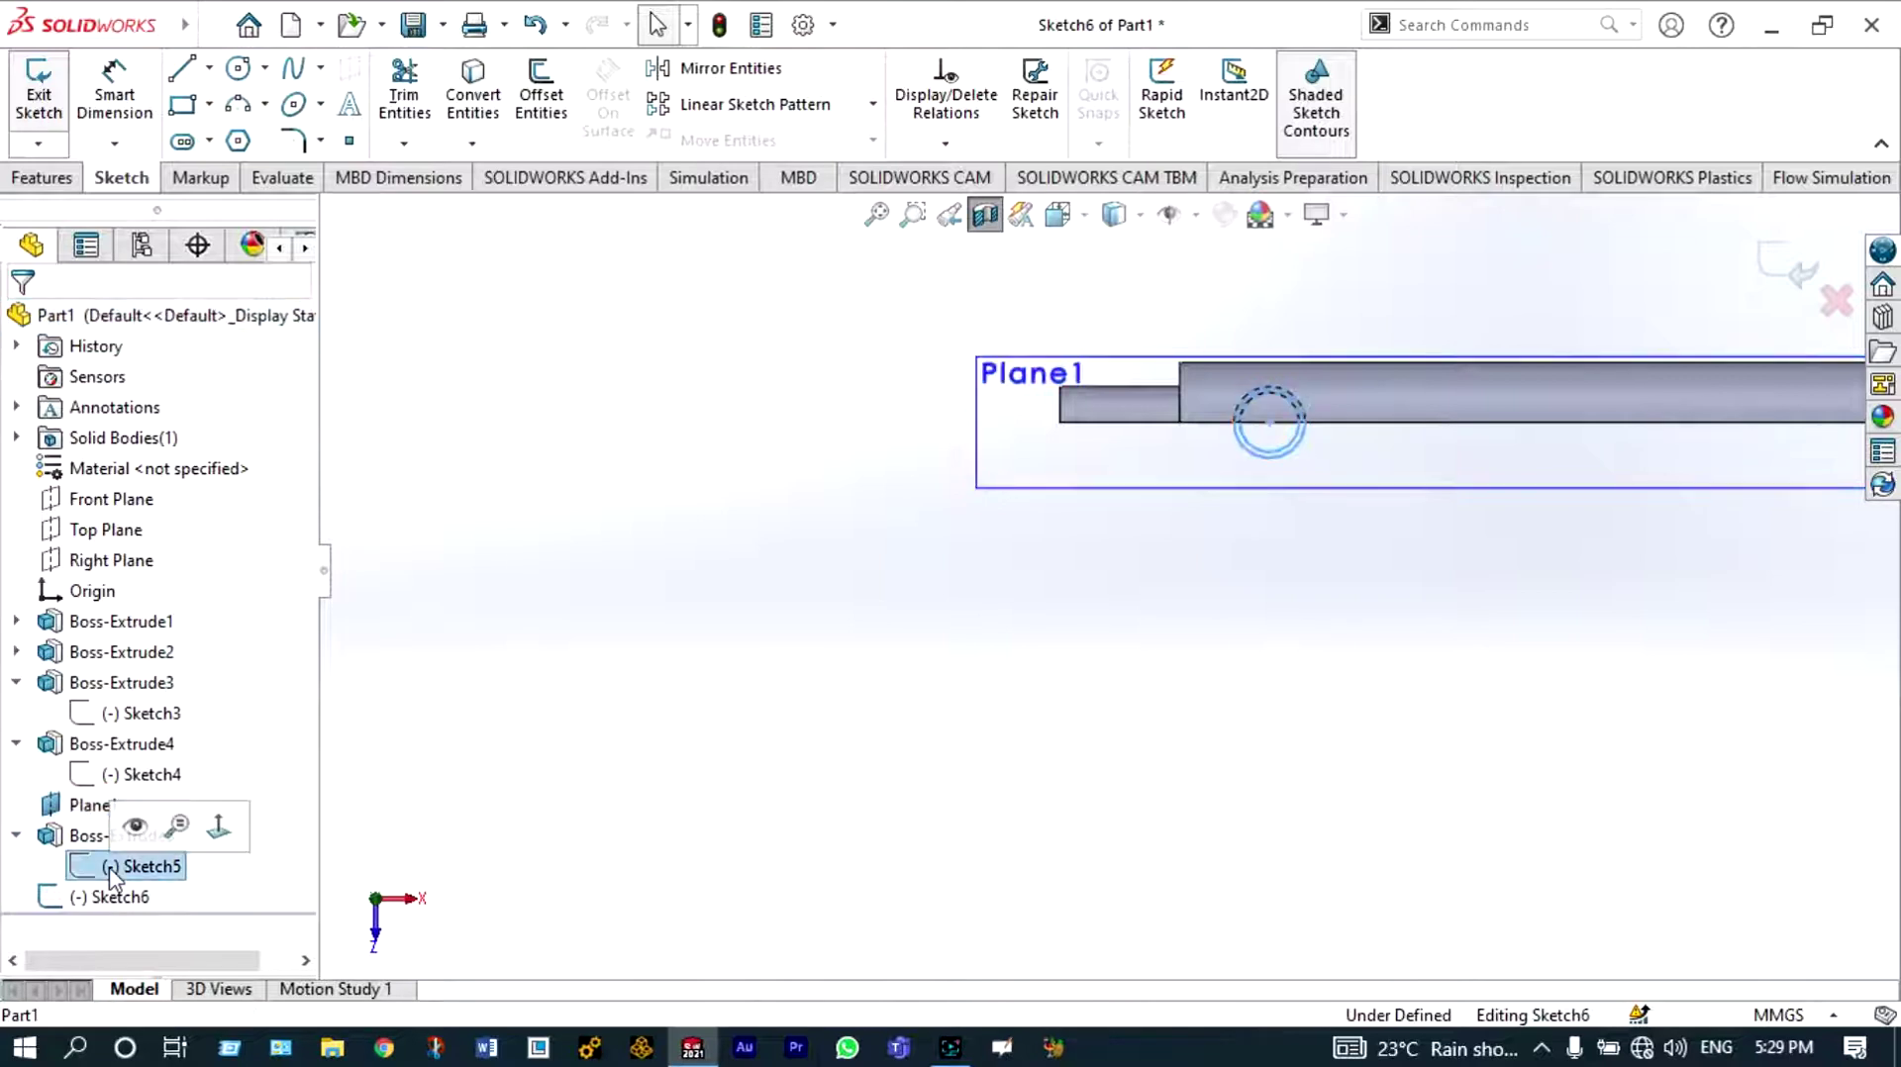
pyautogui.click(471, 99)
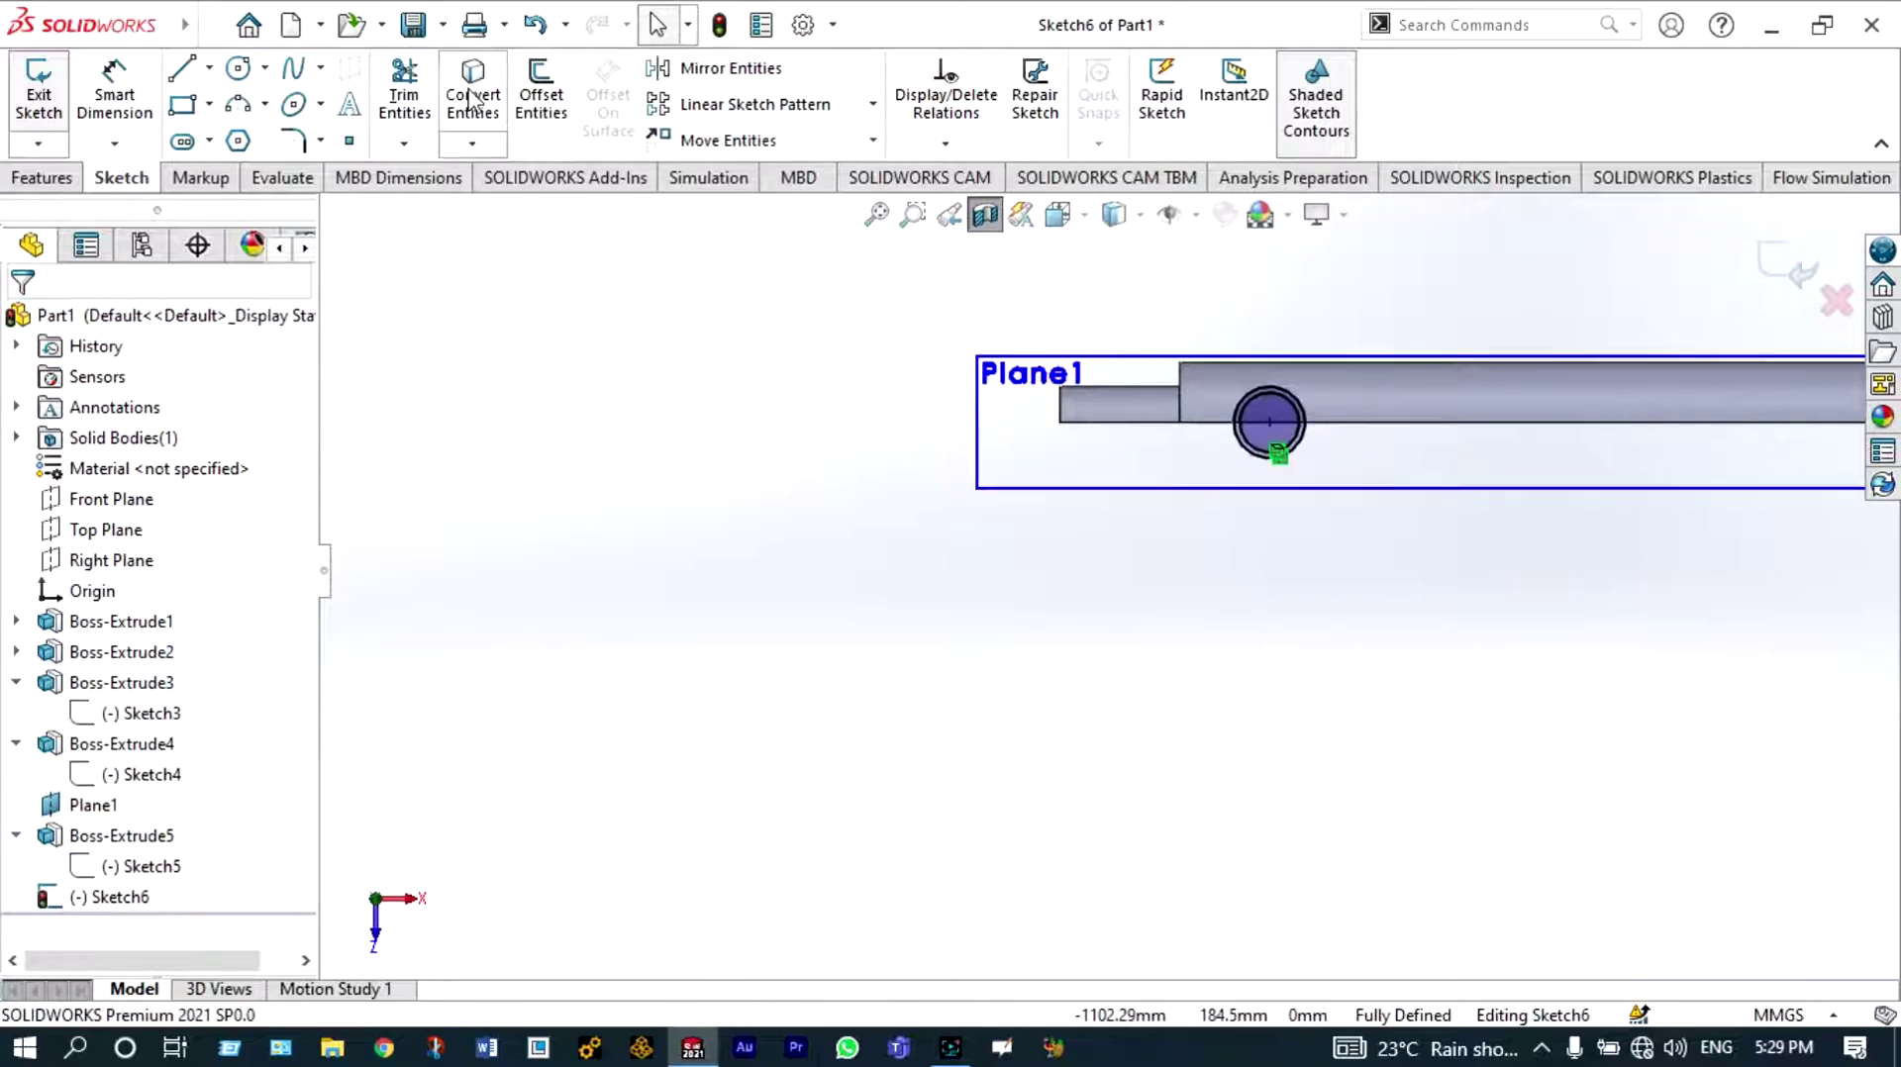
pyautogui.scroll(-2, 1417, 394)
pyautogui.scroll(-2, 1227, 396)
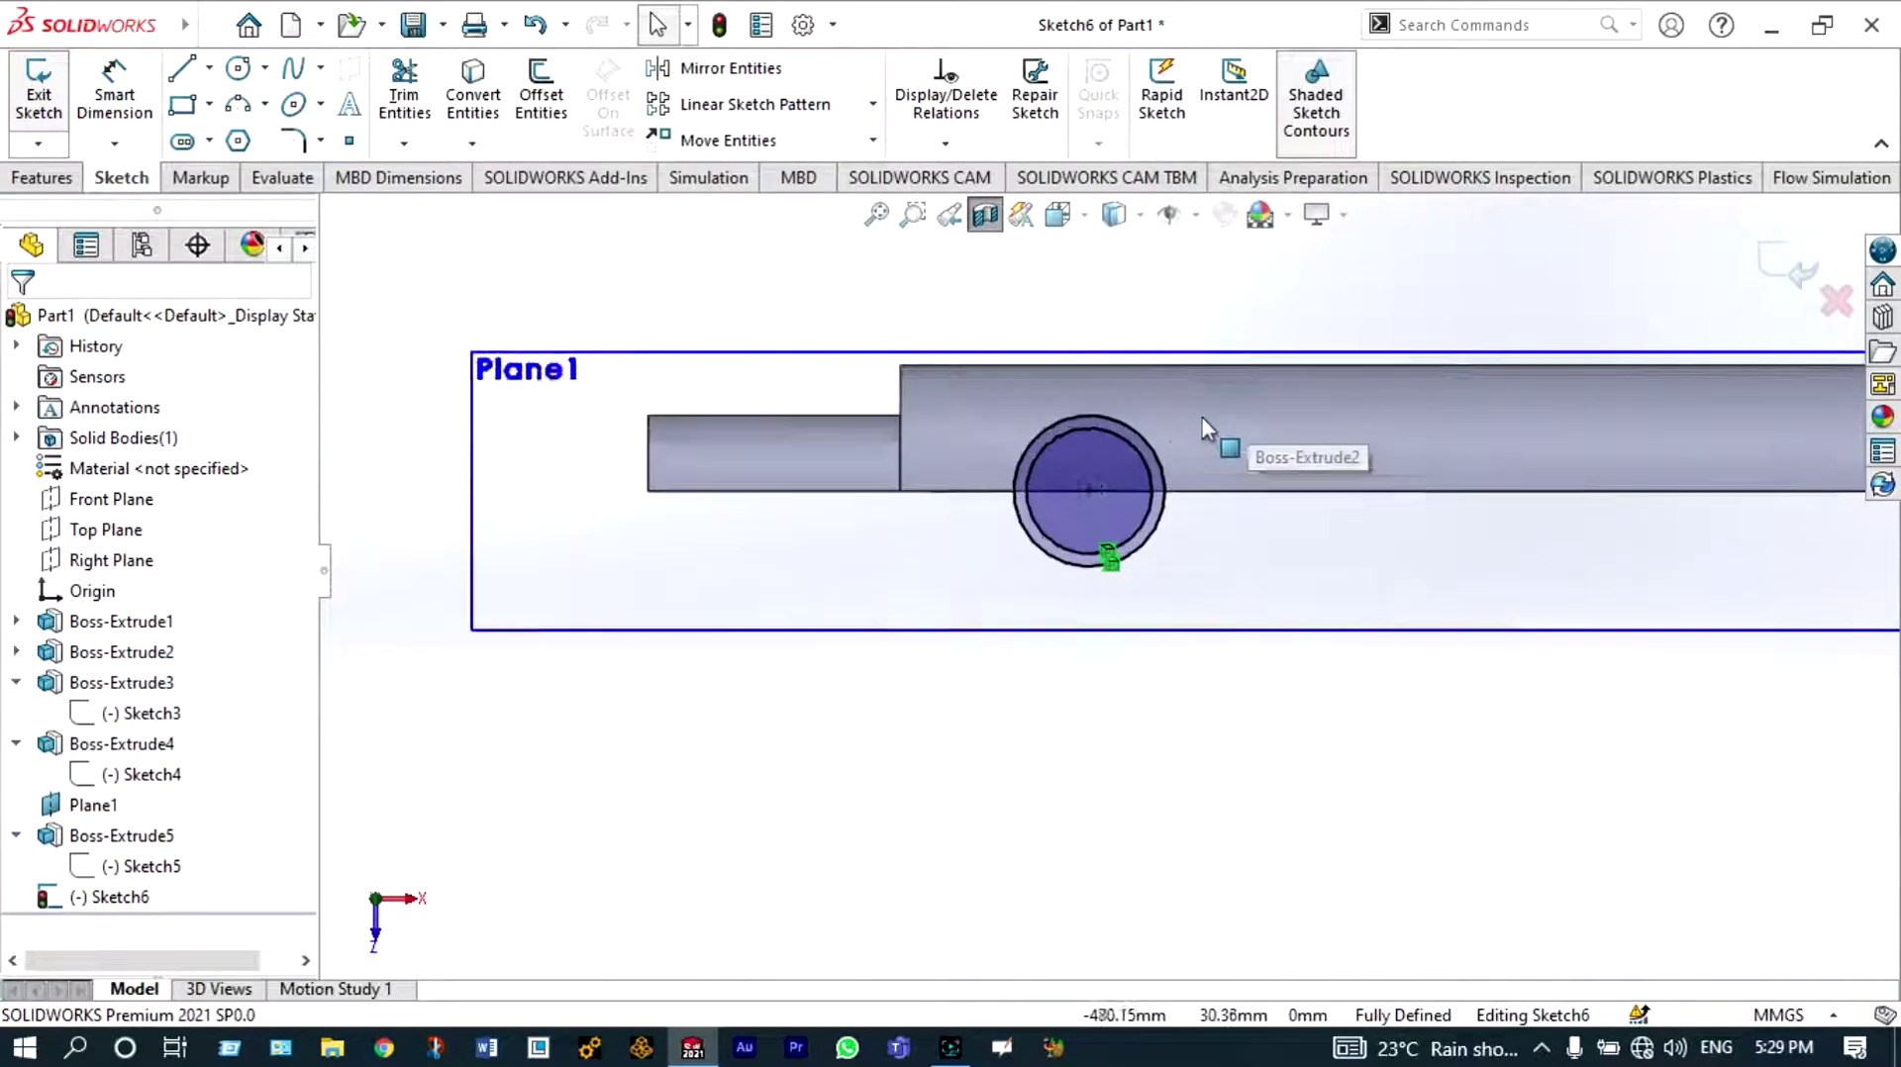
# Power trim the larger converted circle, leaving only the smaller nozzle bore circle in the sketch
pyautogui.click(404, 99)
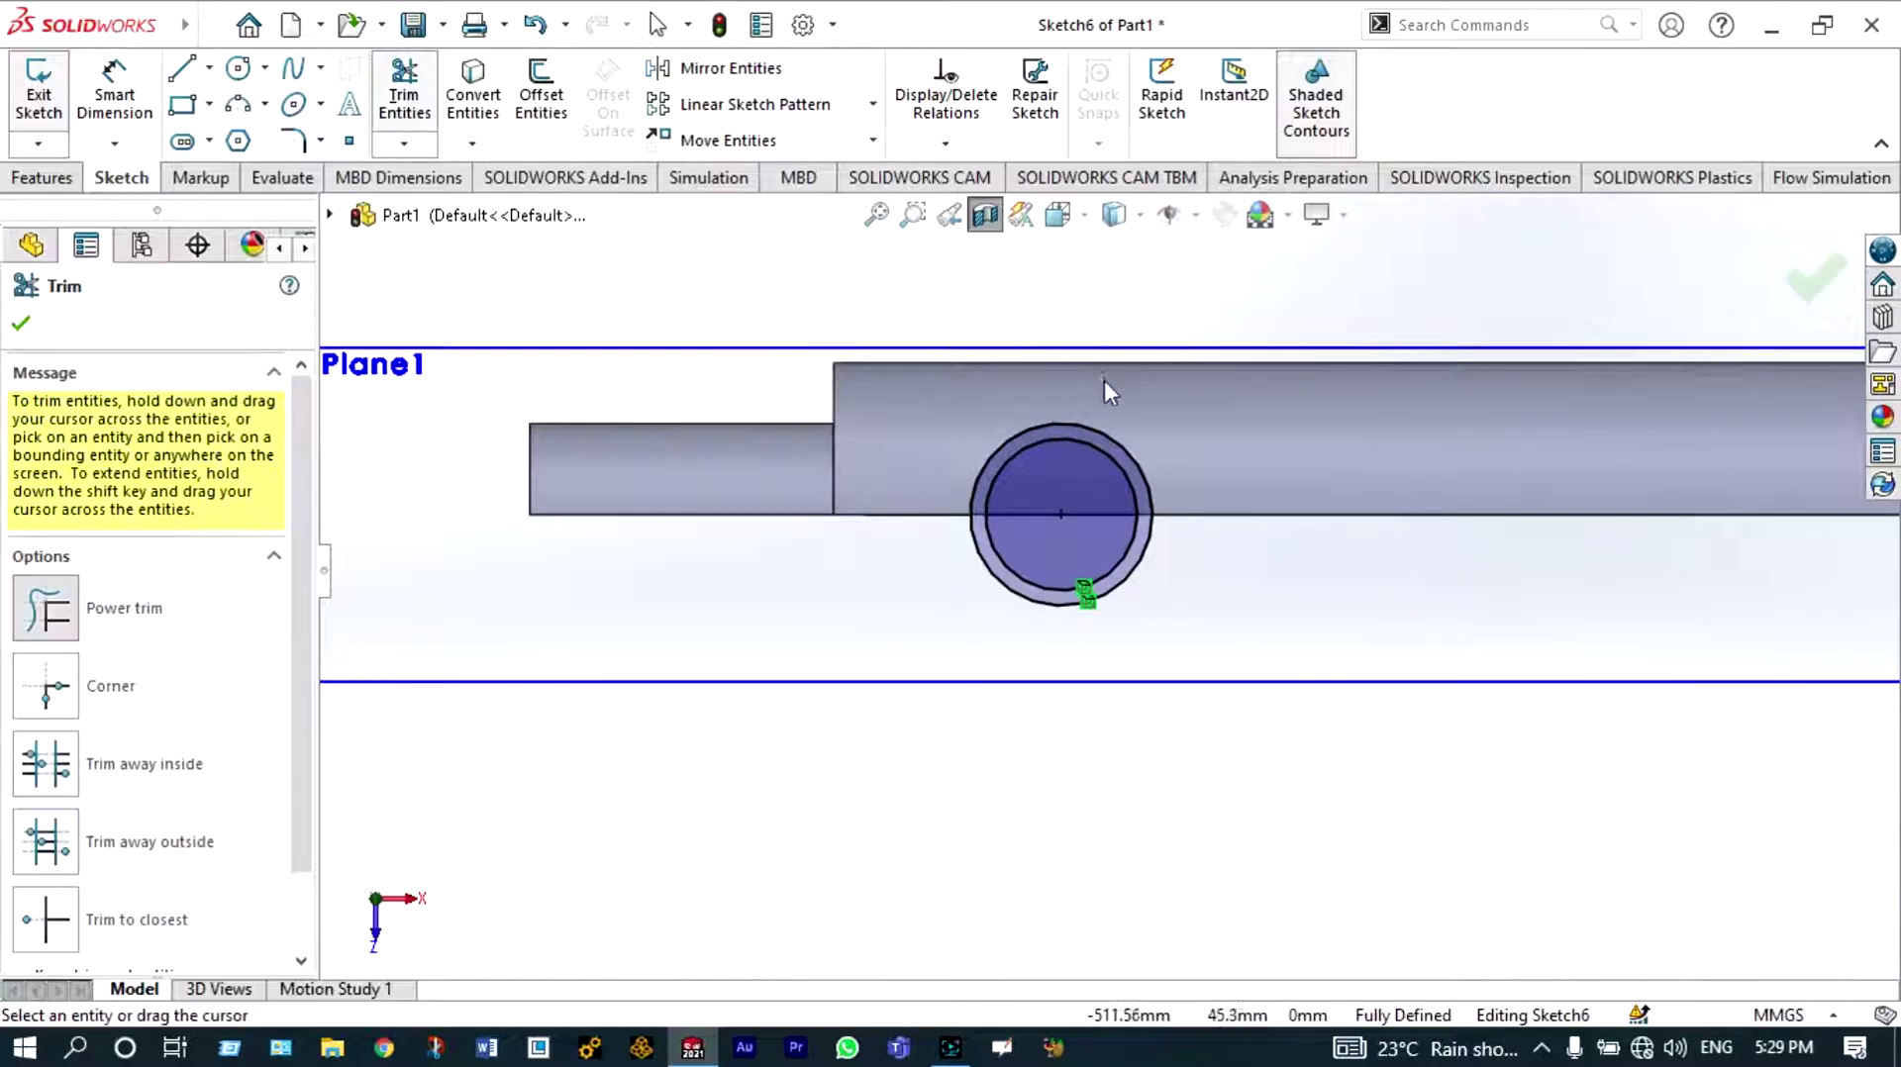
pyautogui.scroll(-2, 1103, 381)
pyautogui.moveTo(1139, 782); pyautogui.dragTo(1214, 561)
pyautogui.click(17, 329)
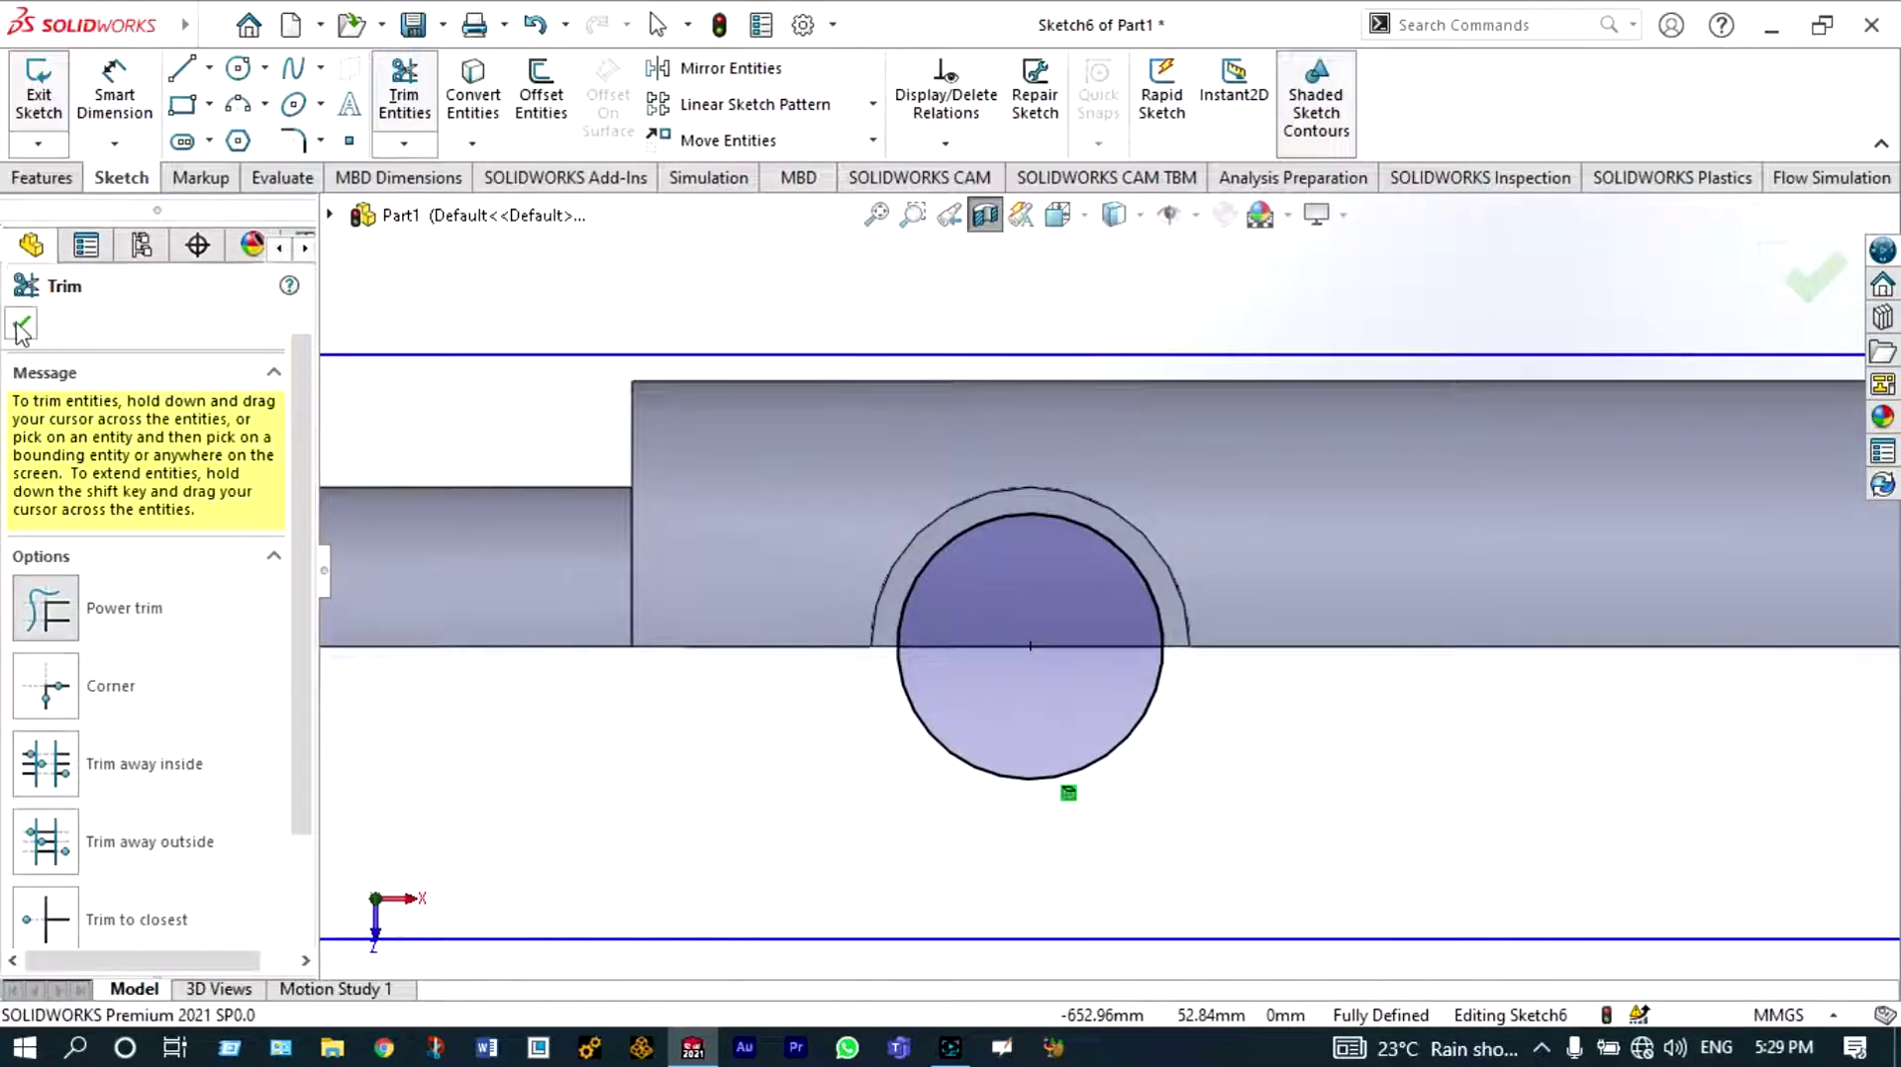
# Cut the bore circle through the outer tube's wall with an Up To Surface Extruded Cut ending at the cylindrical face inside the jacket
pyautogui.scroll(2, 807, 693)
pyautogui.moveTo(806, 696); pyautogui.dragTo(965, 688, button='middle')
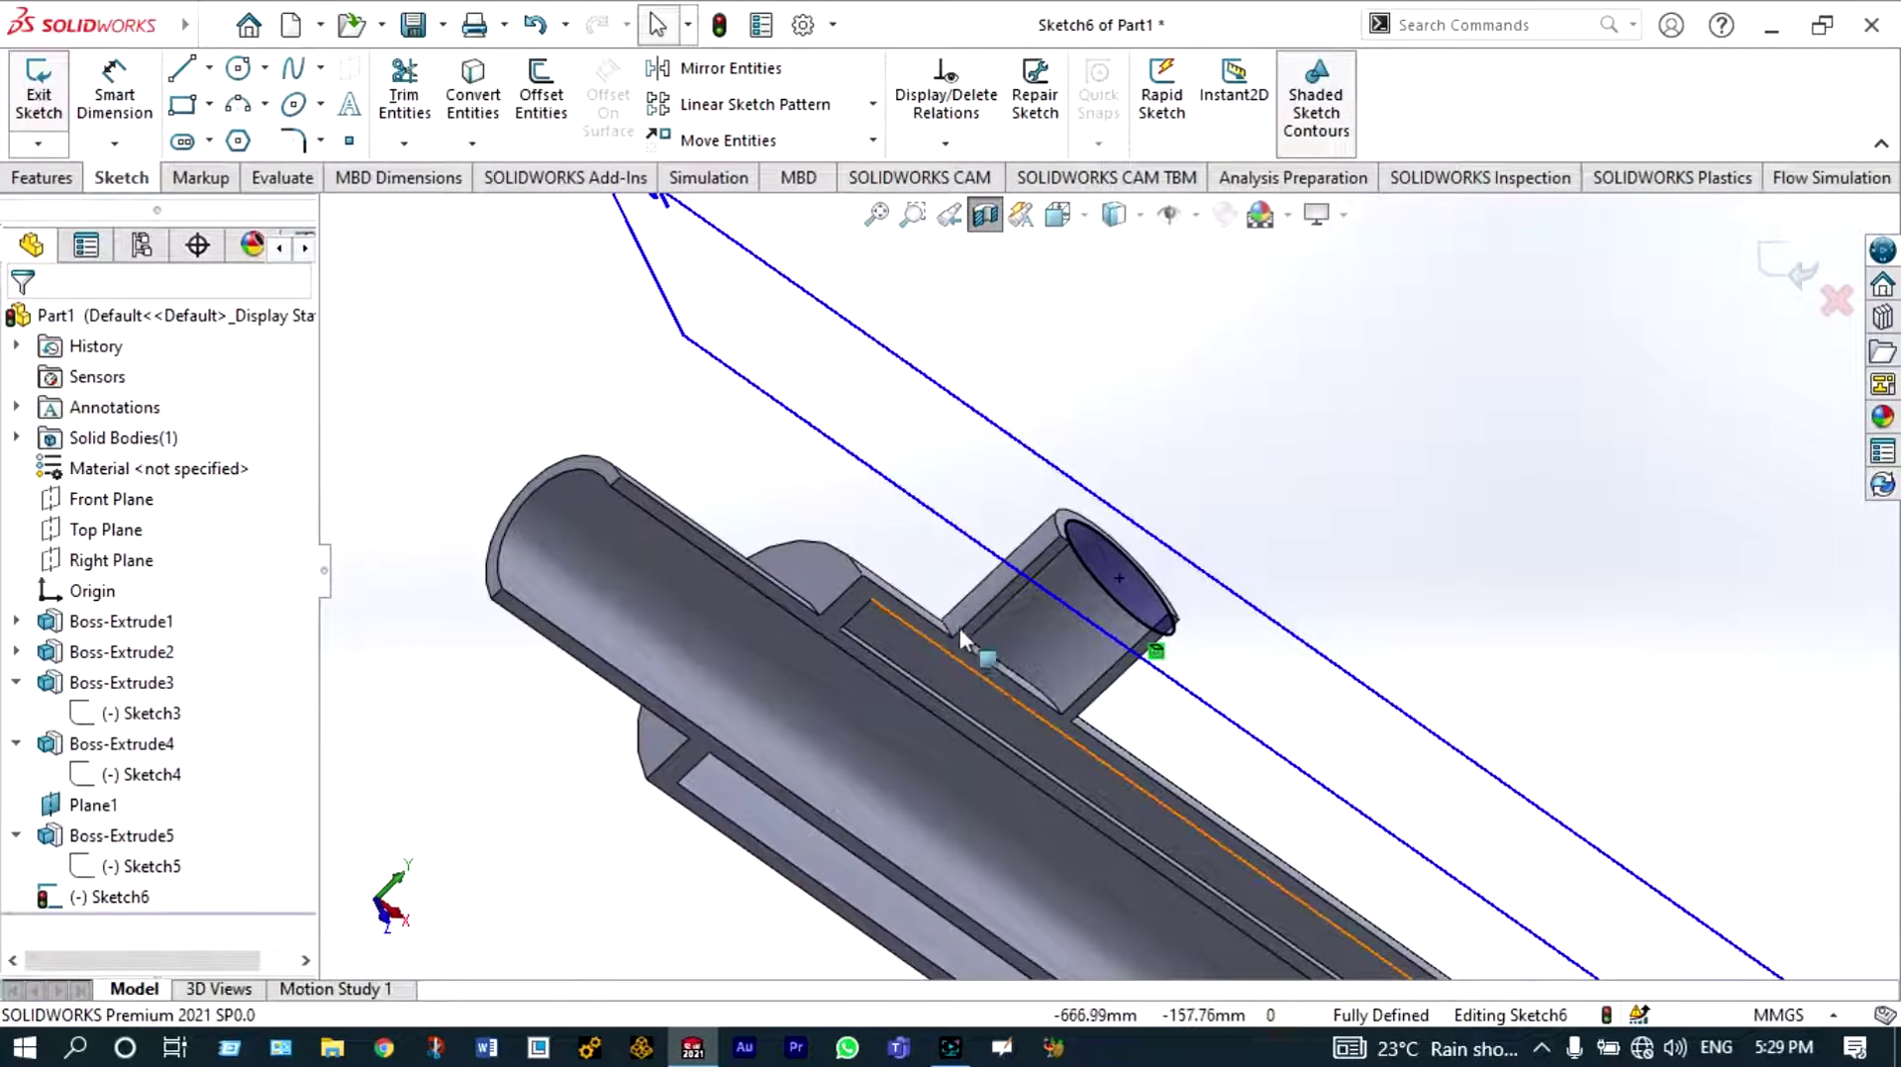
pyautogui.click(41, 177)
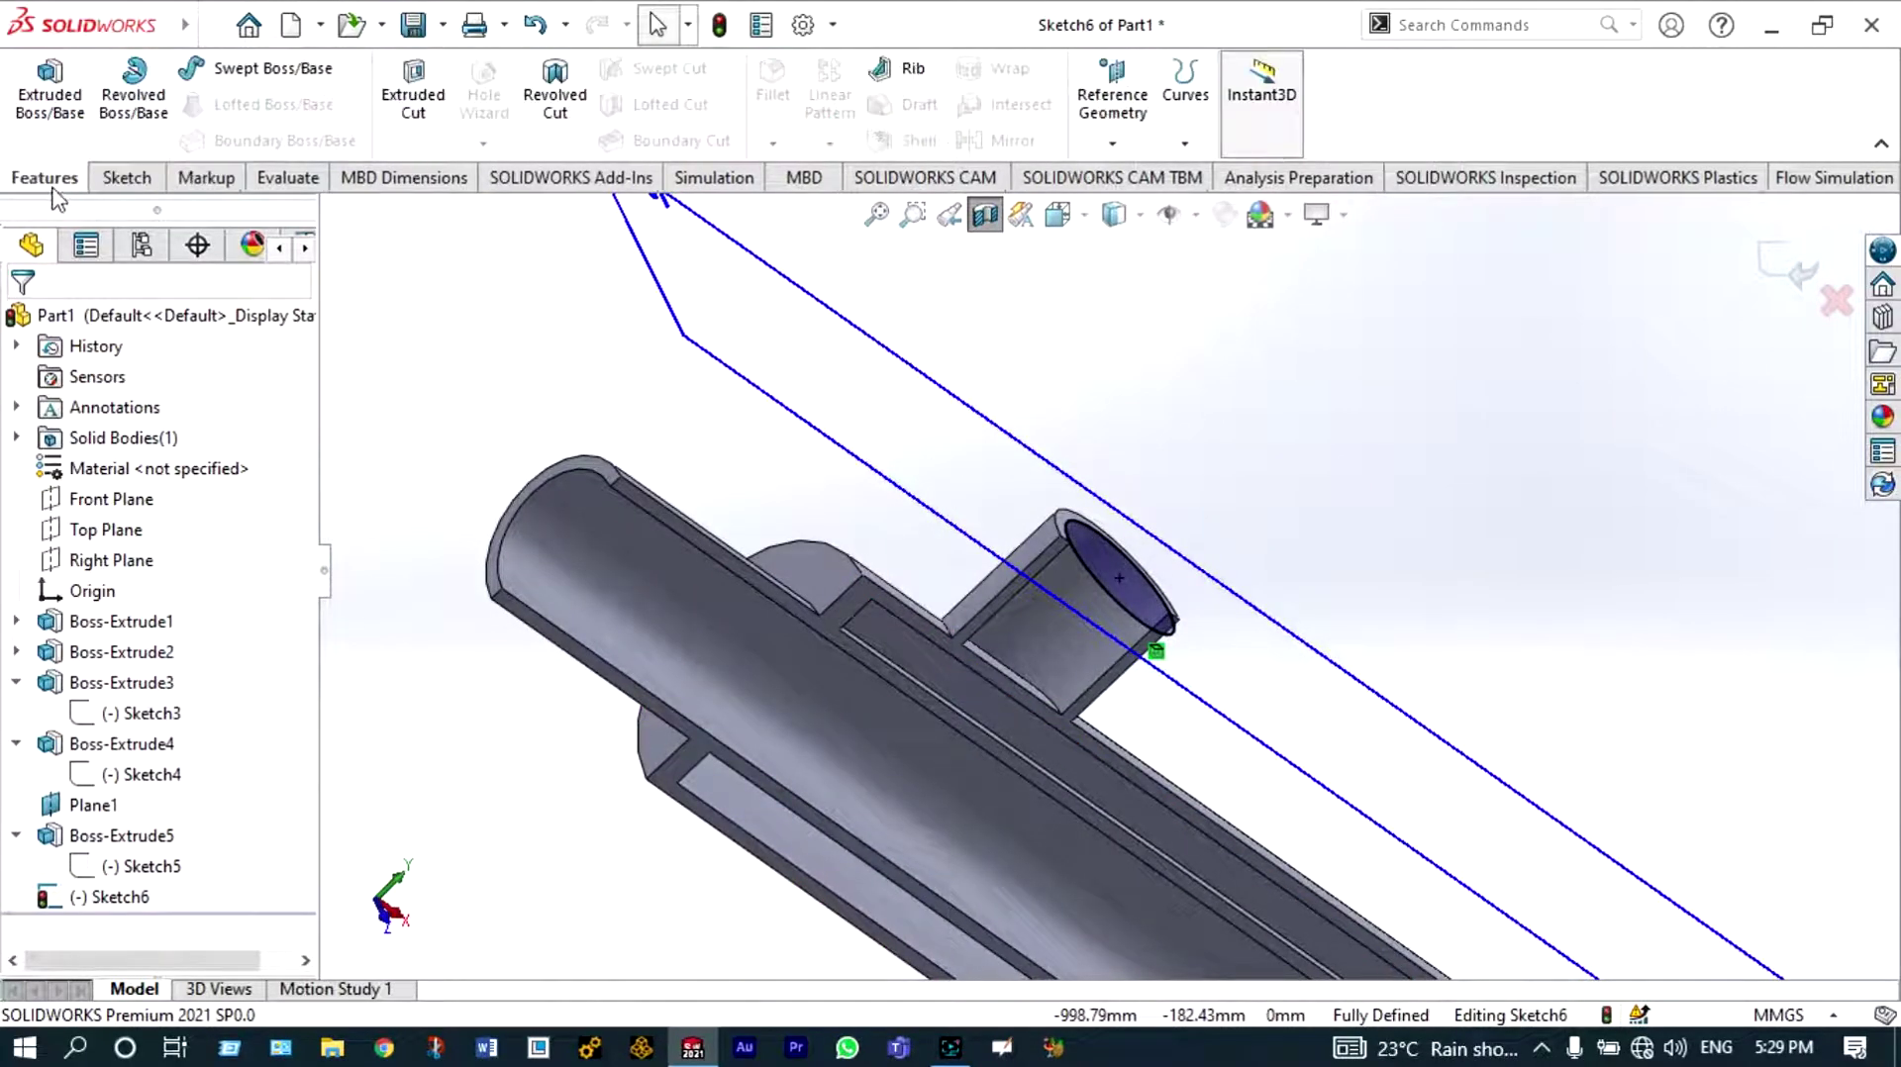
pyautogui.click(446, 94)
pyautogui.click(283, 492)
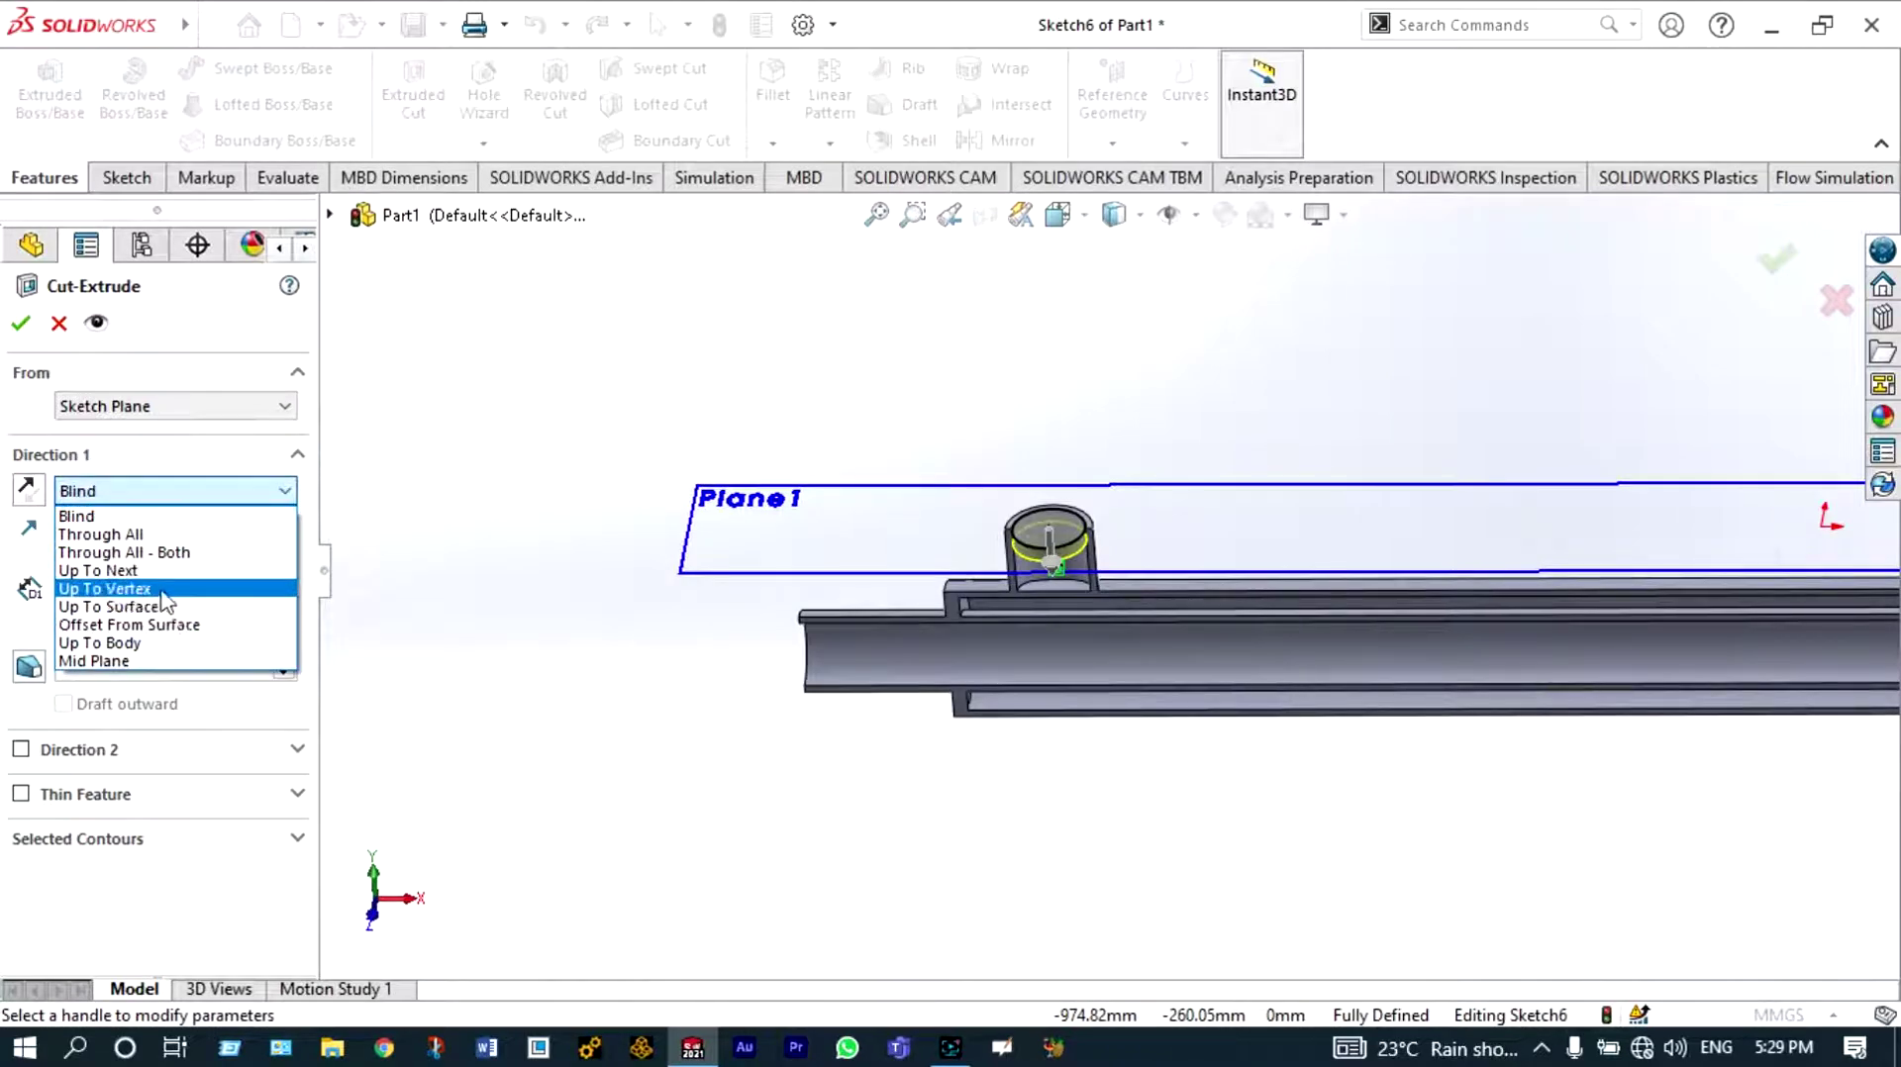
pyautogui.click(170, 606)
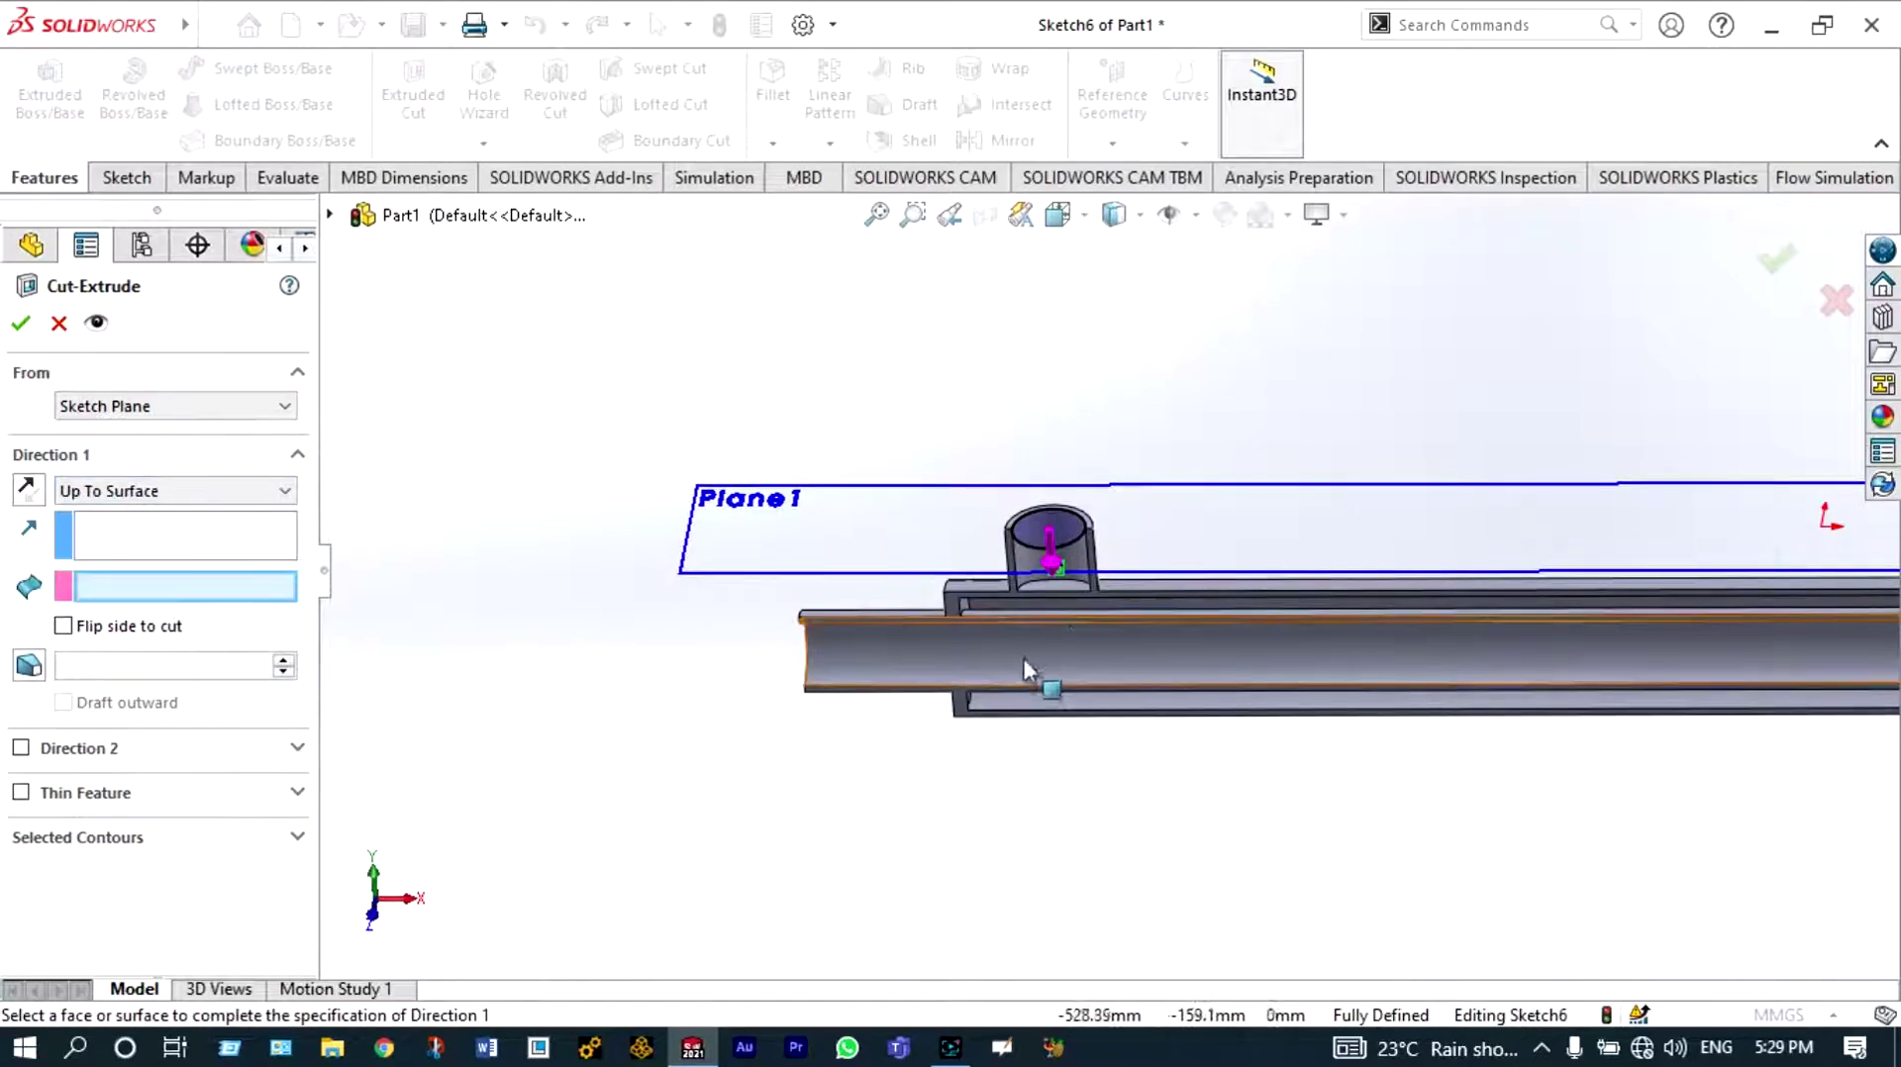
pyautogui.scroll(-5, 1075, 602)
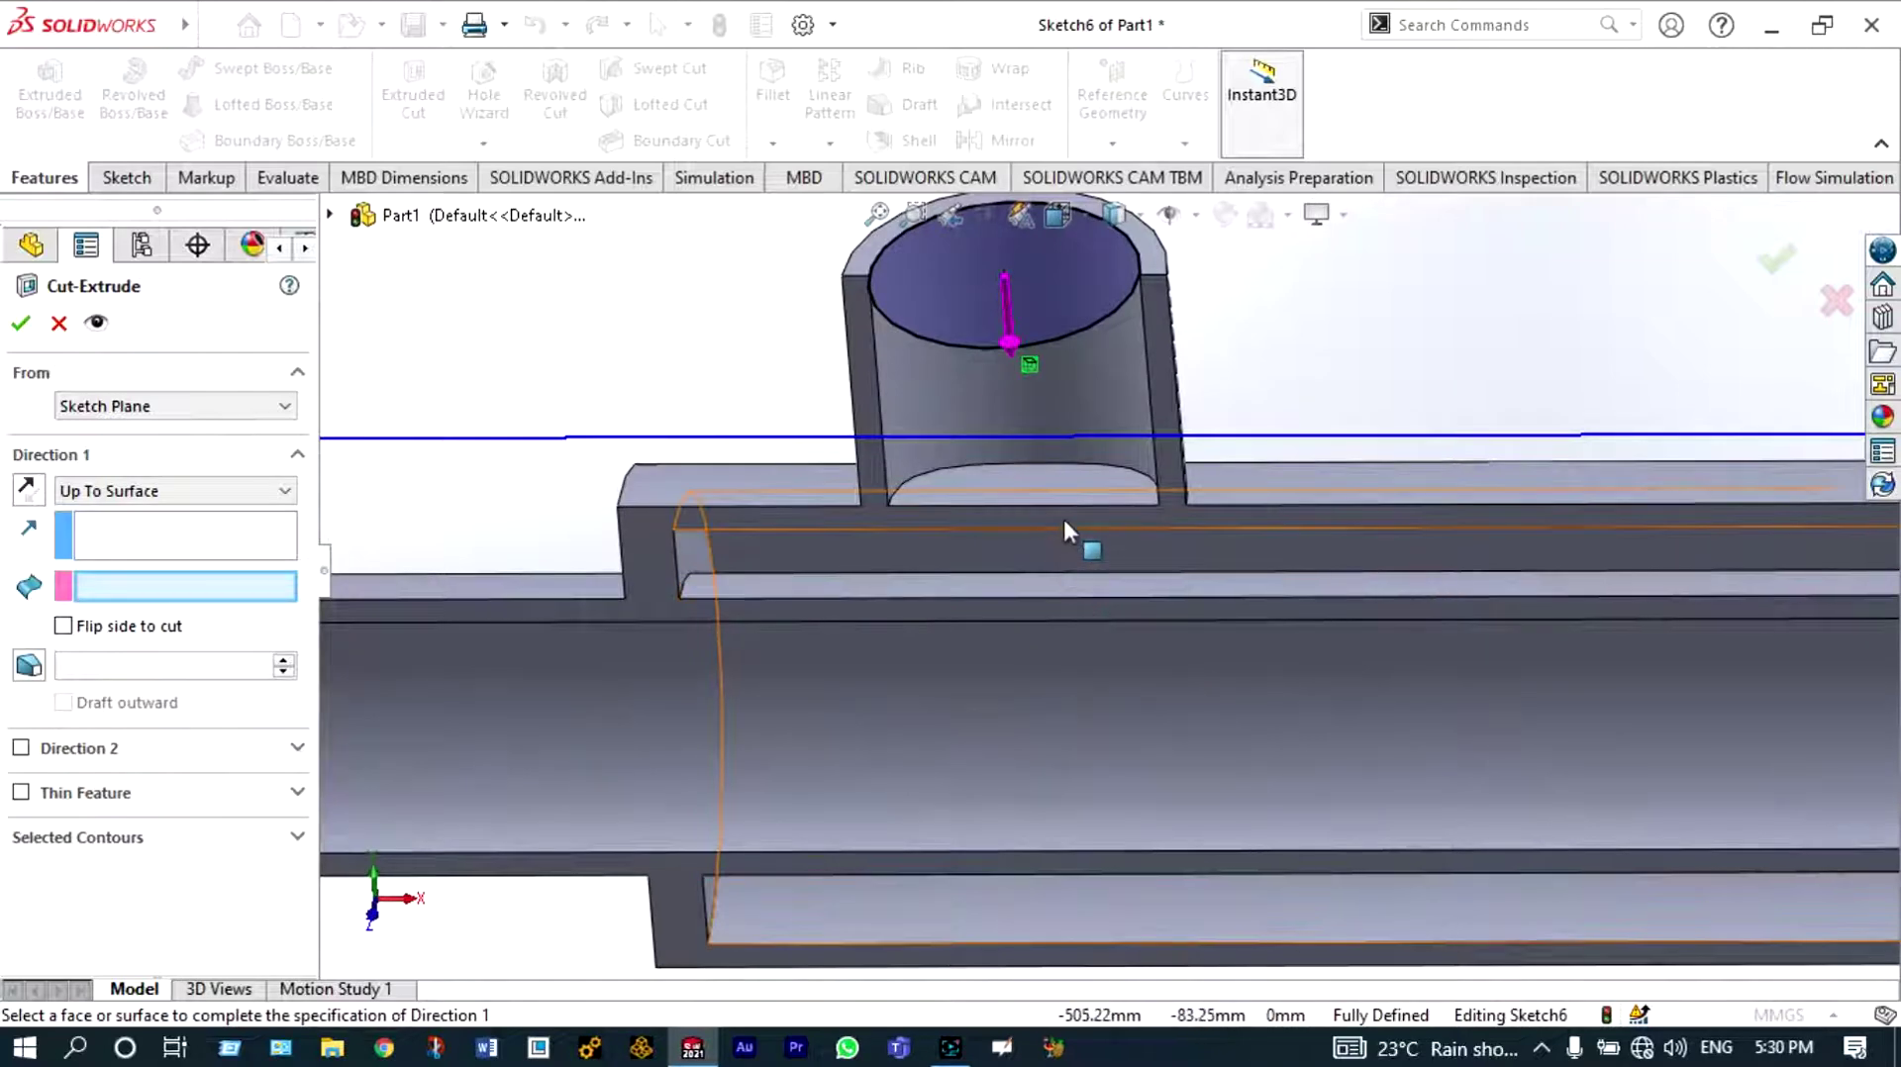
pyautogui.scroll(5, 1103, 733)
pyautogui.moveTo(1103, 732); pyautogui.dragTo(1138, 476, button='middle')
pyautogui.scroll(-5, 1132, 479)
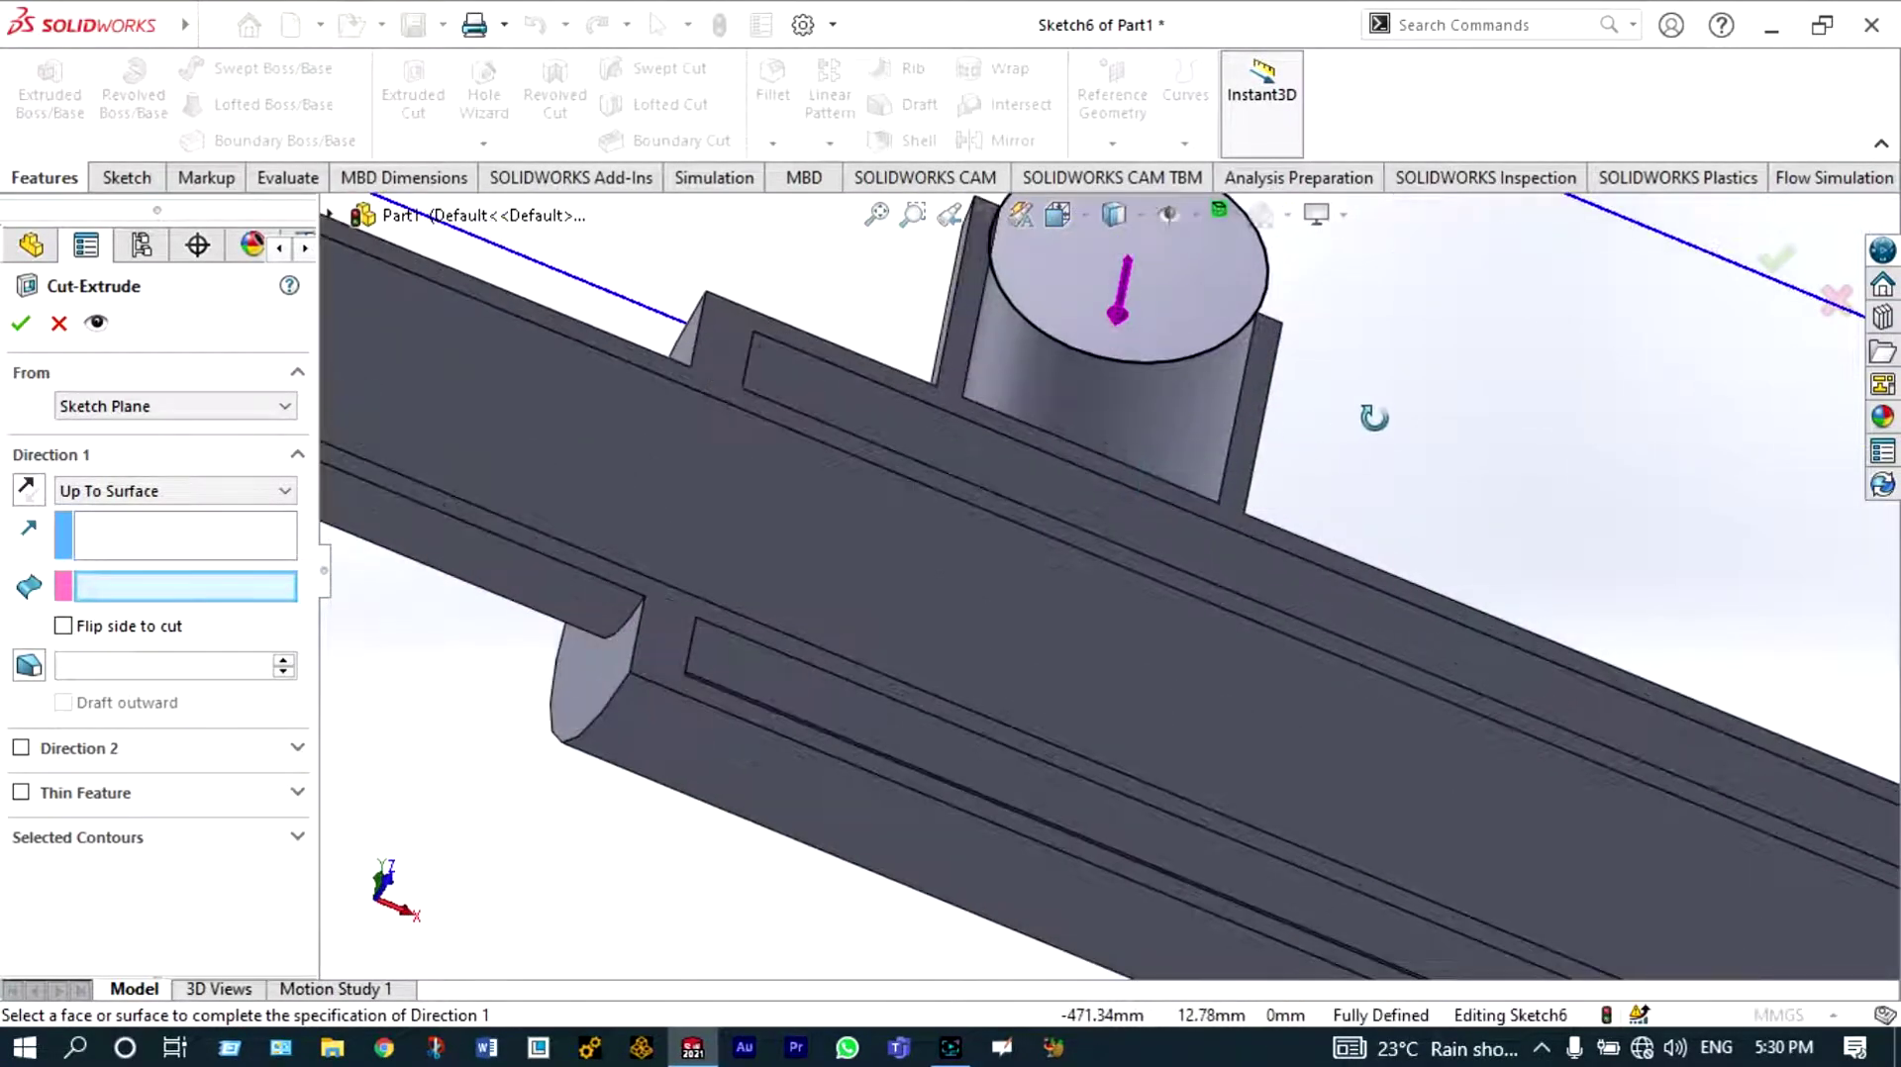
pyautogui.rightClick(1372, 418)
pyautogui.click(1445, 570)
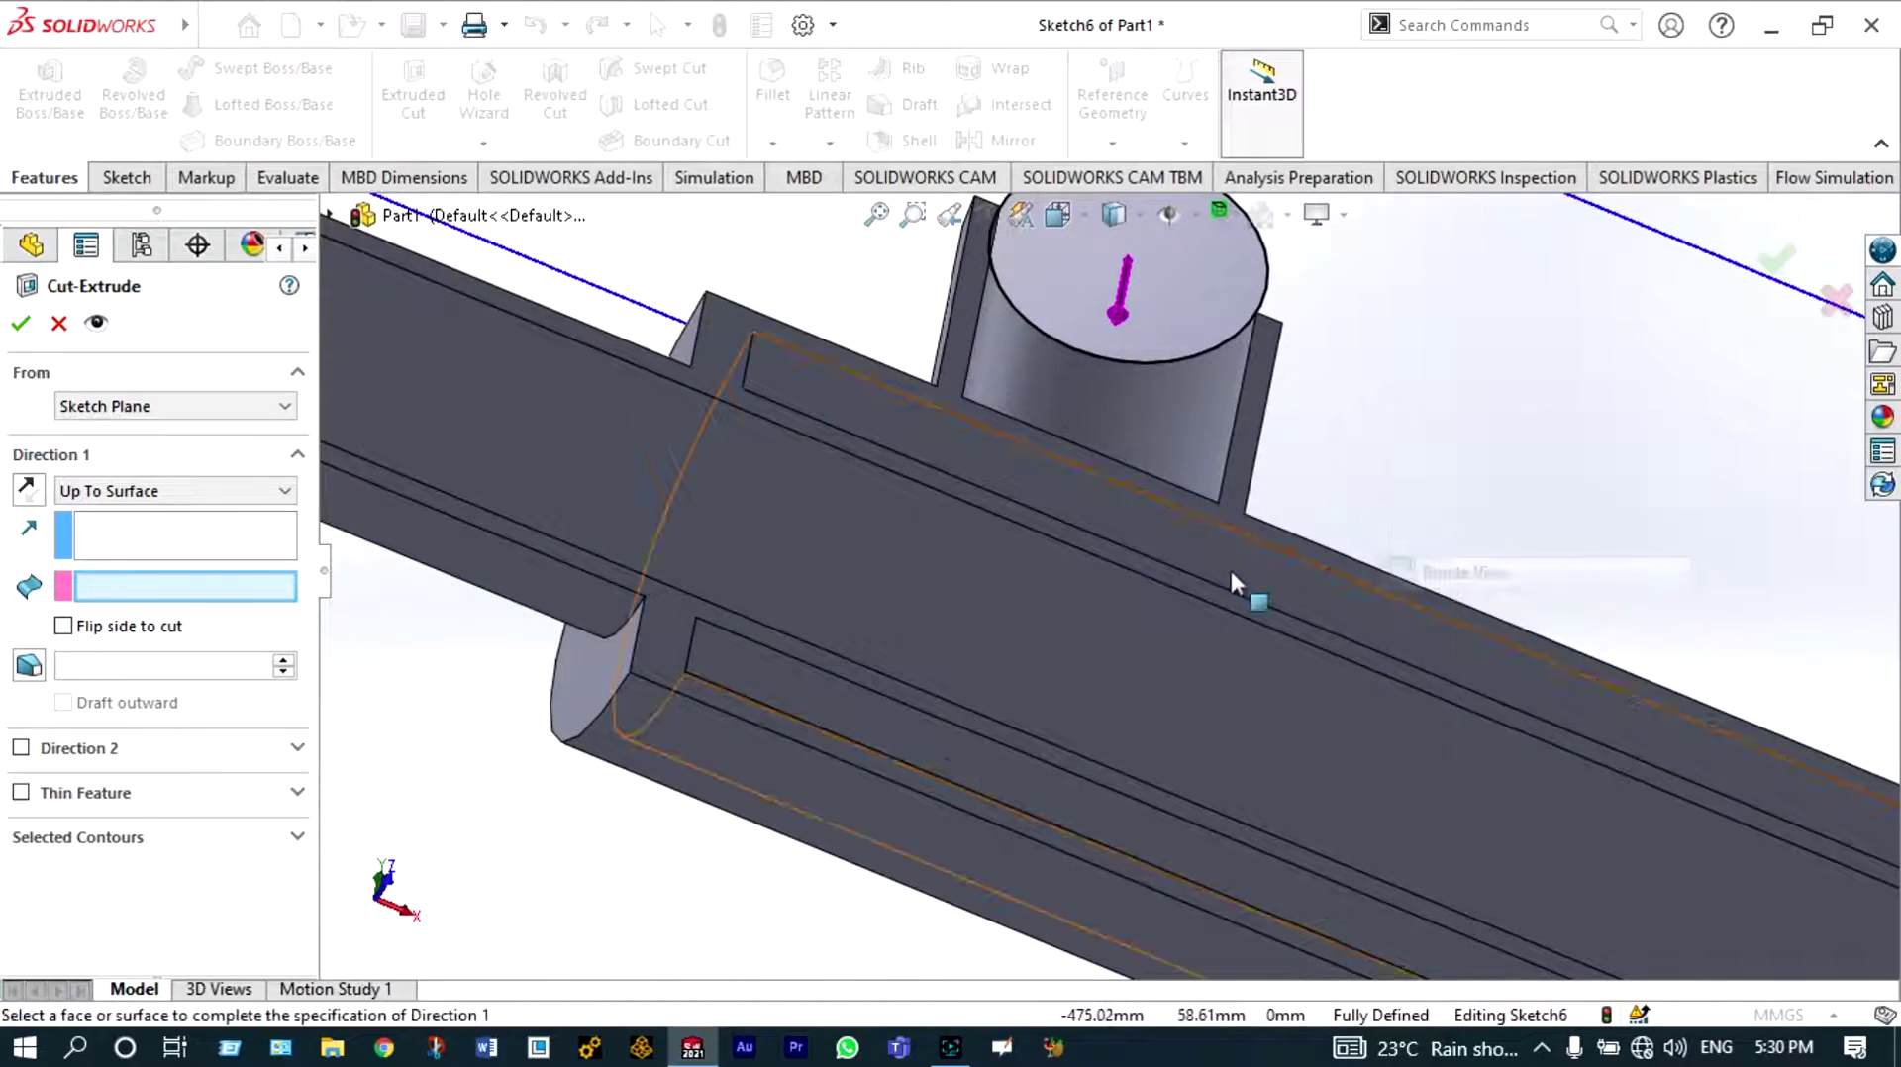
pyautogui.click(1094, 475)
pyautogui.click(20, 325)
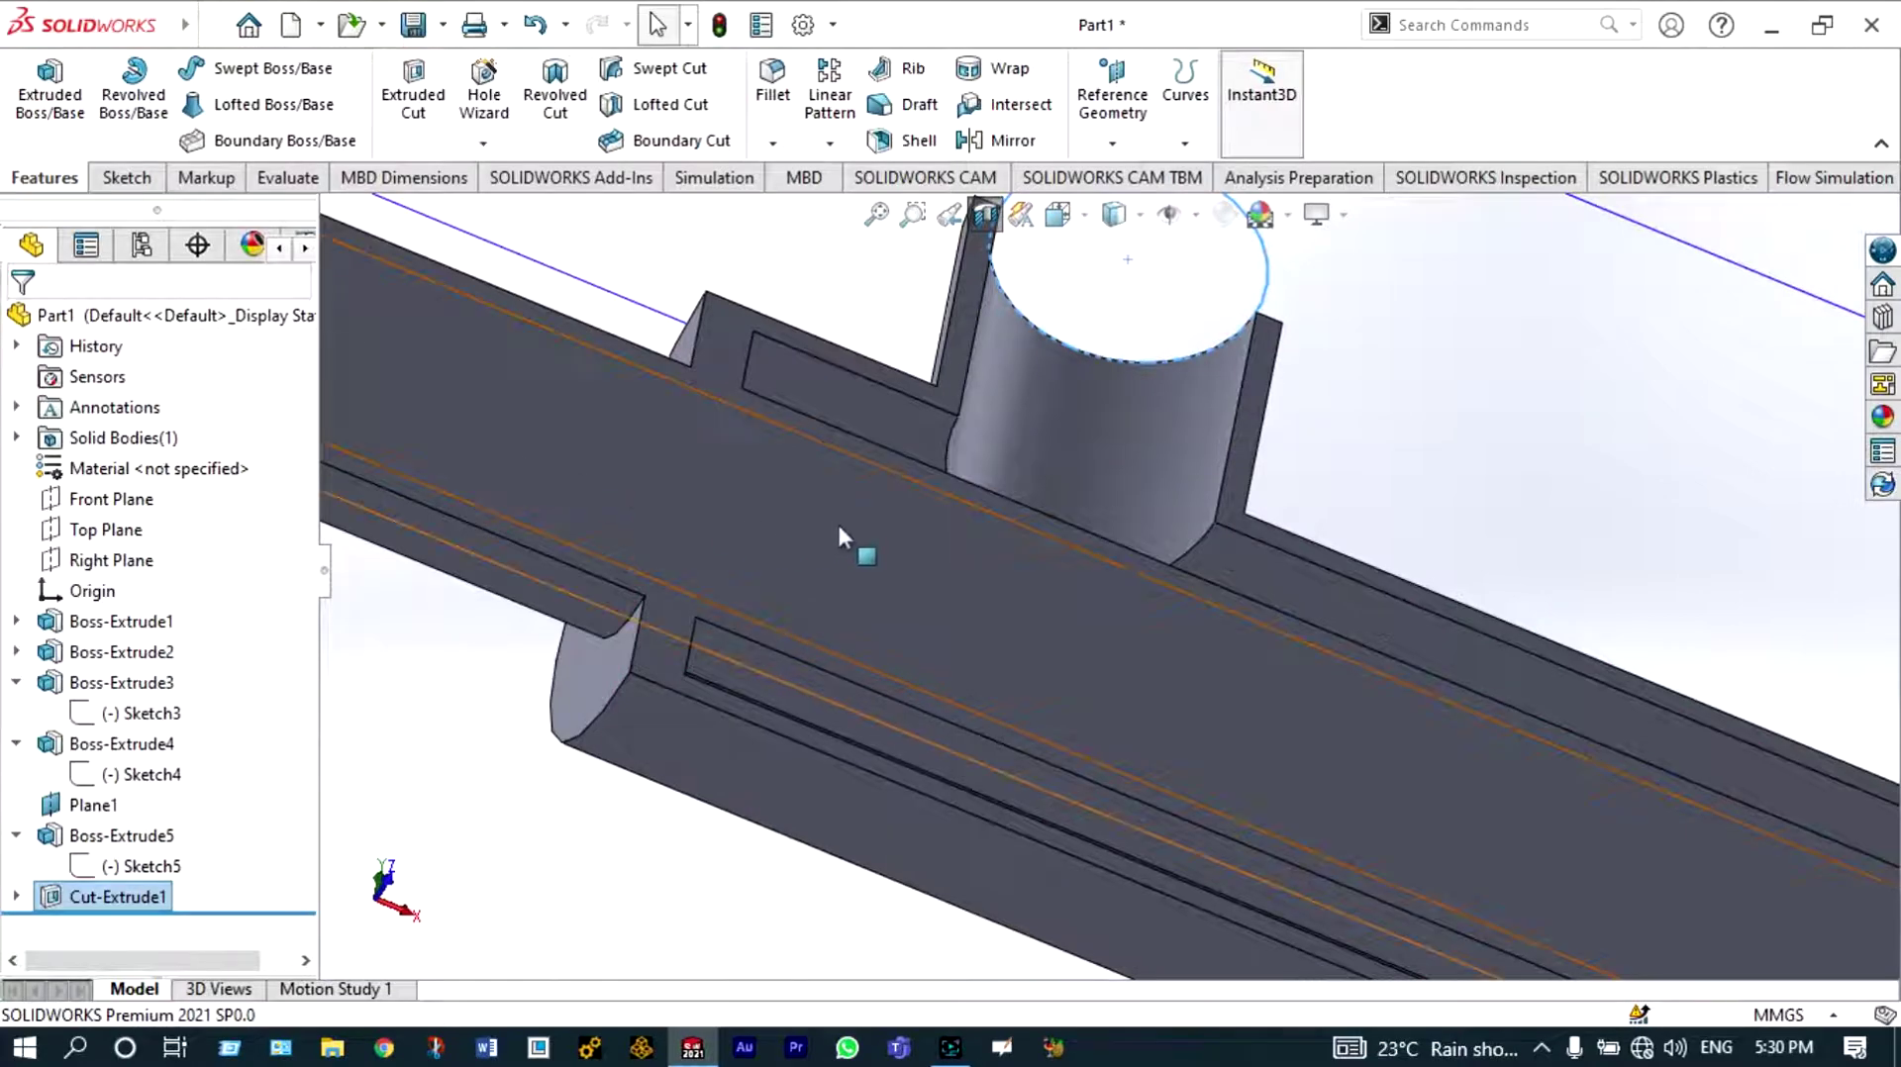
# Create a reference plane offset 100 mm from the Top Plane, flipped to the side opposite the existing nozzle
pyautogui.scroll(3, 849, 542)
pyautogui.rightClick(1303, 394)
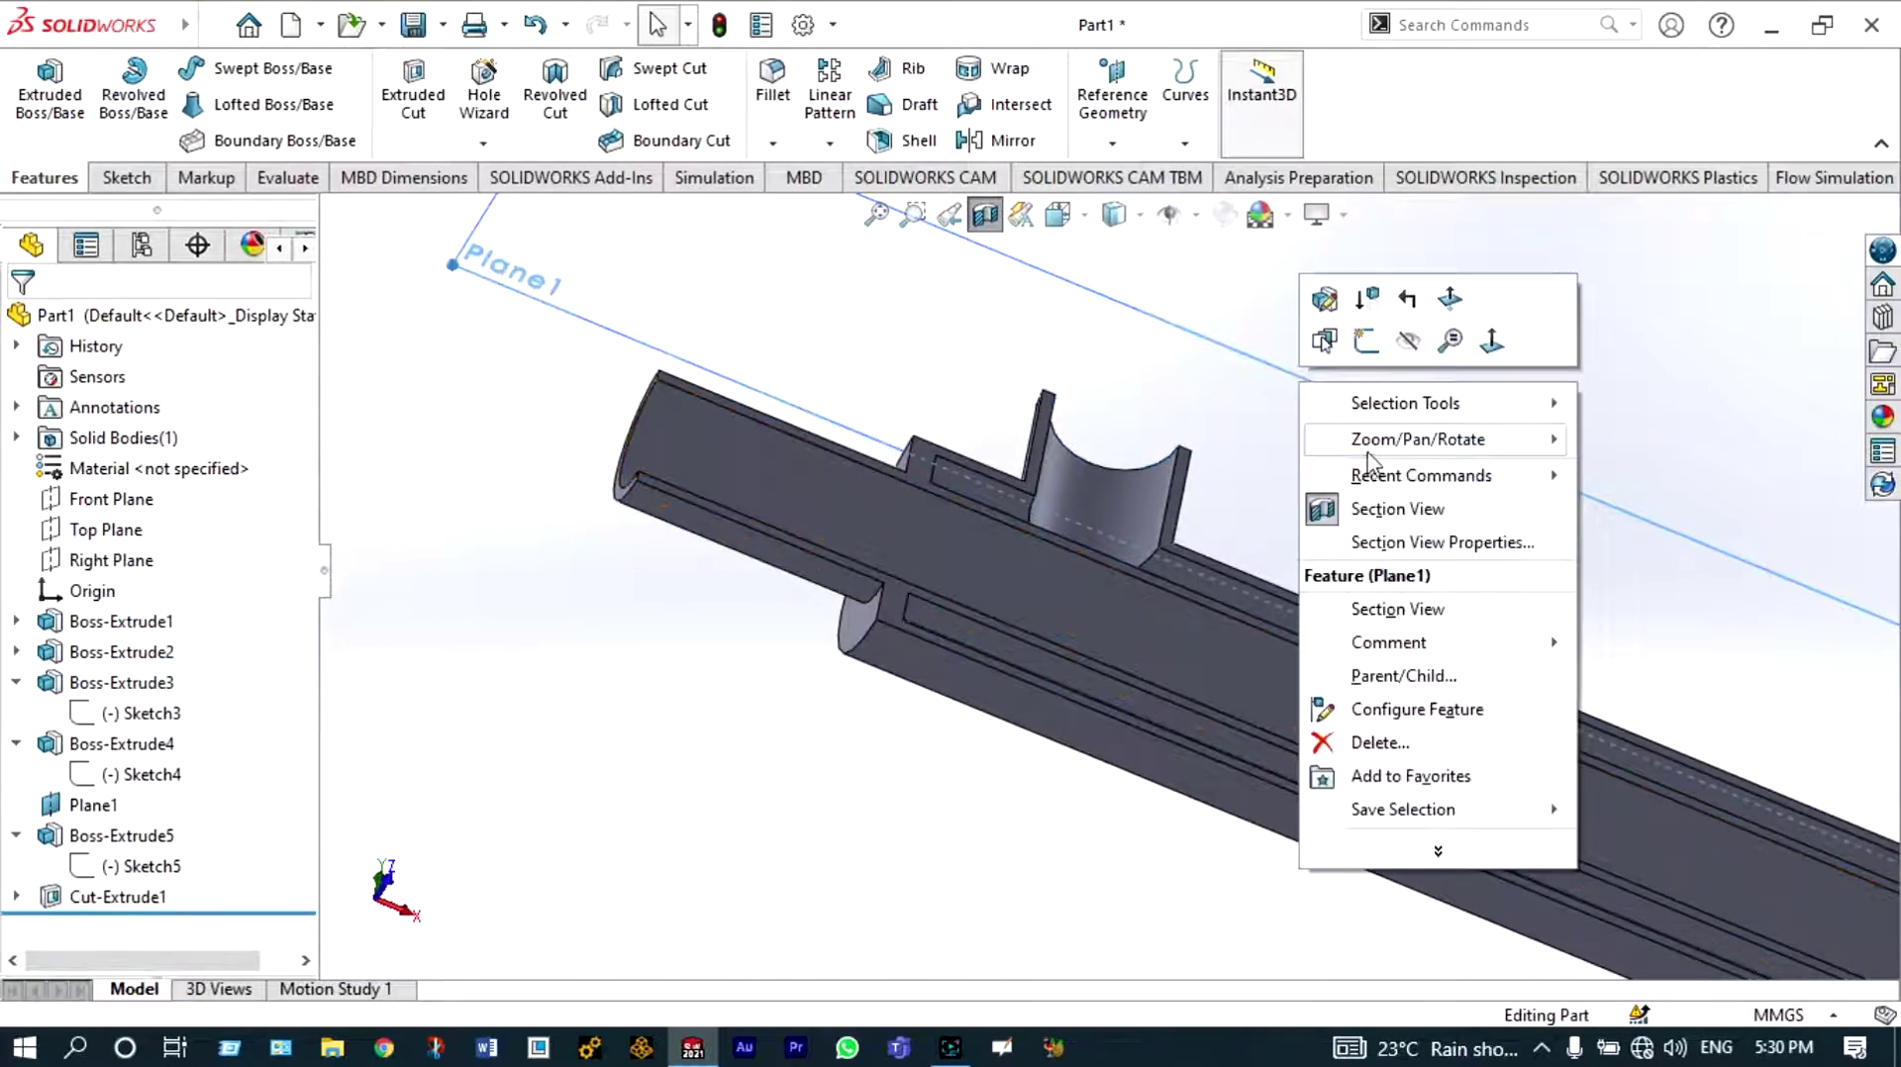
pyautogui.moveTo(1369, 461); pyautogui.dragTo(1436, 482, button='middle')
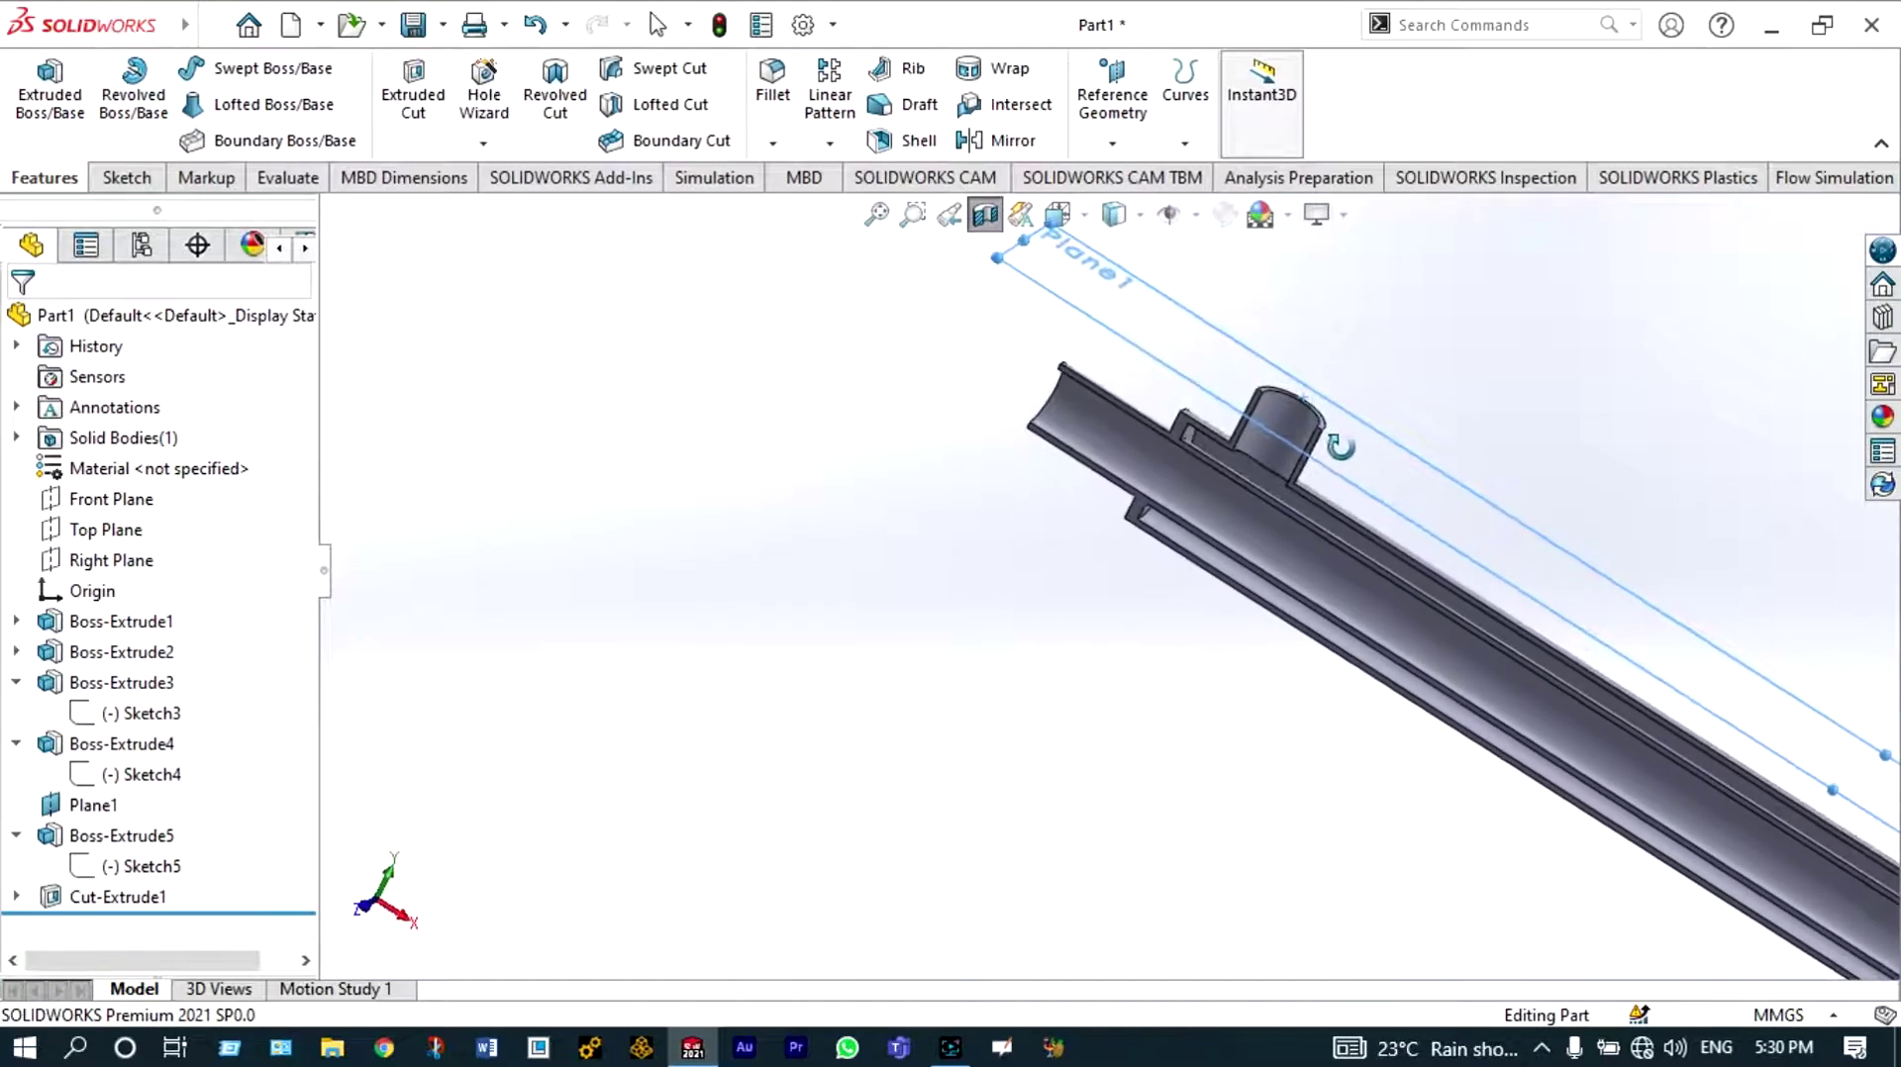
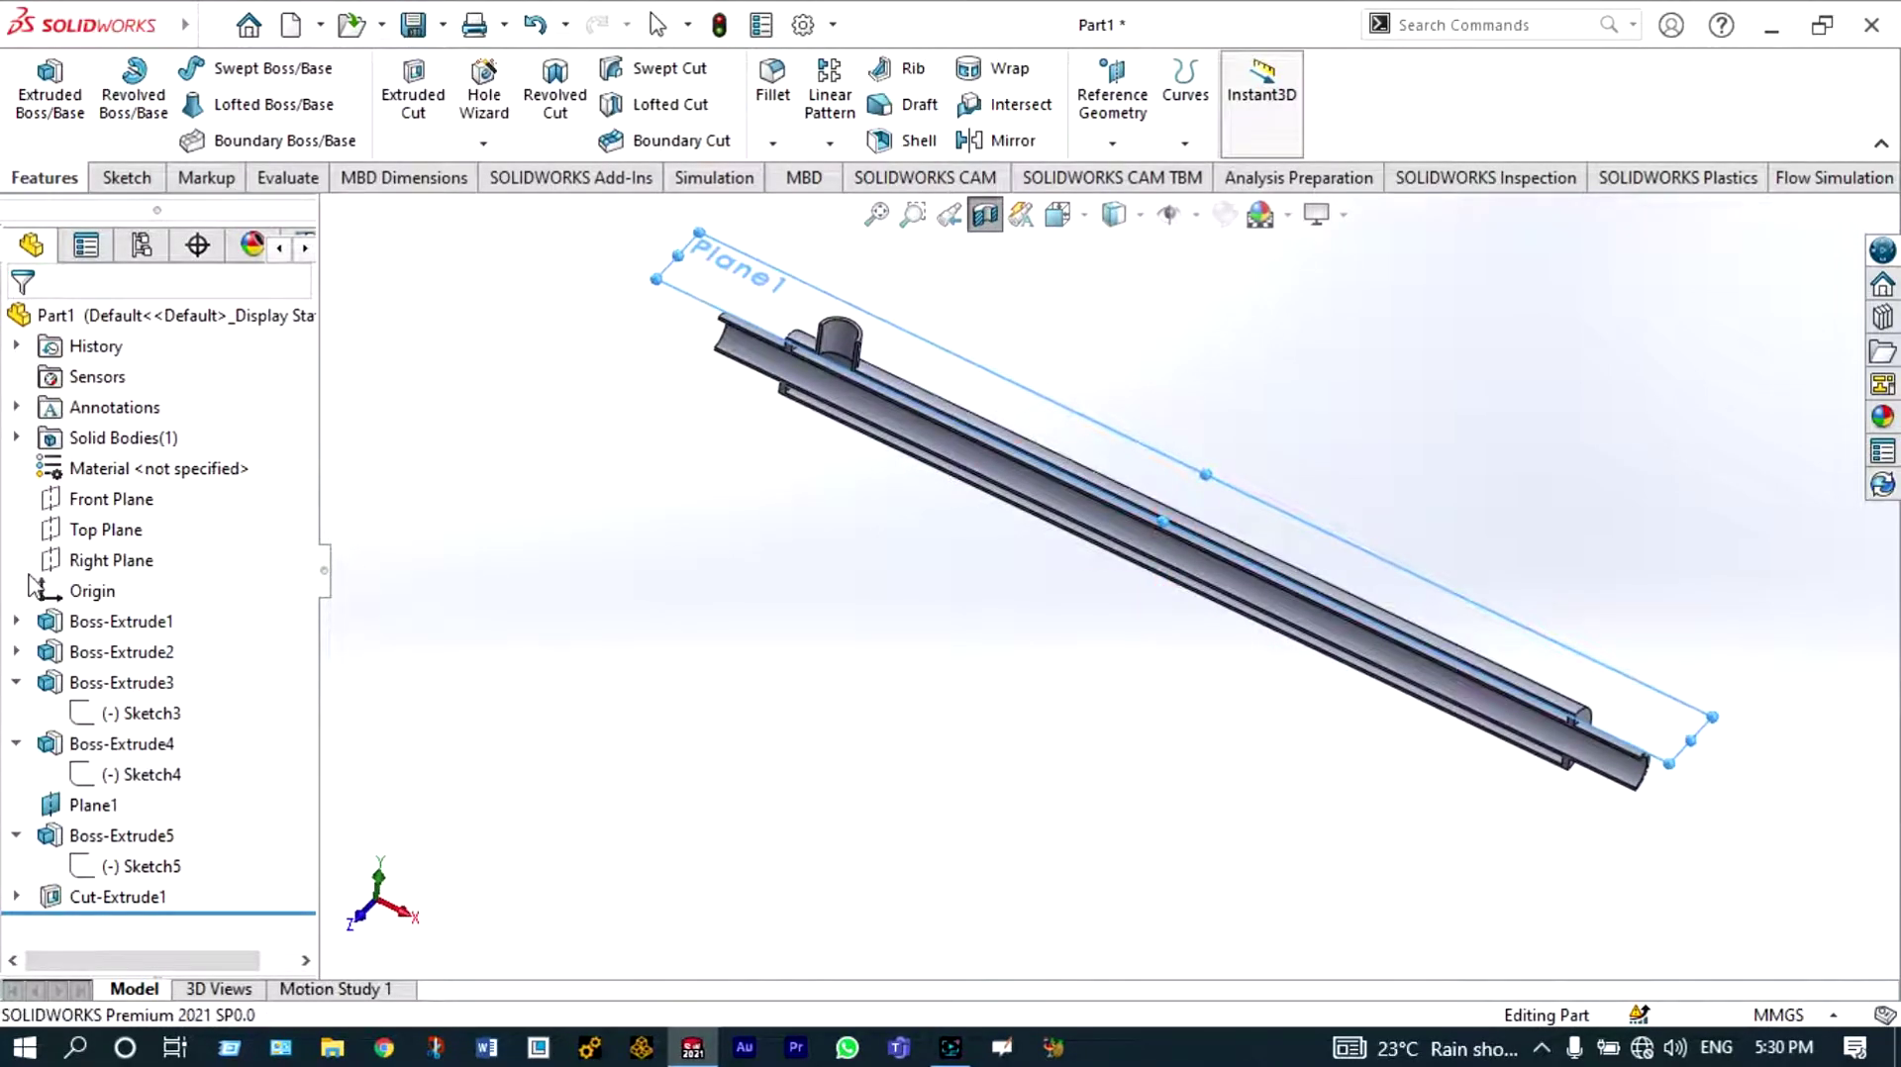
pyautogui.click(94, 531)
pyautogui.click(1114, 102)
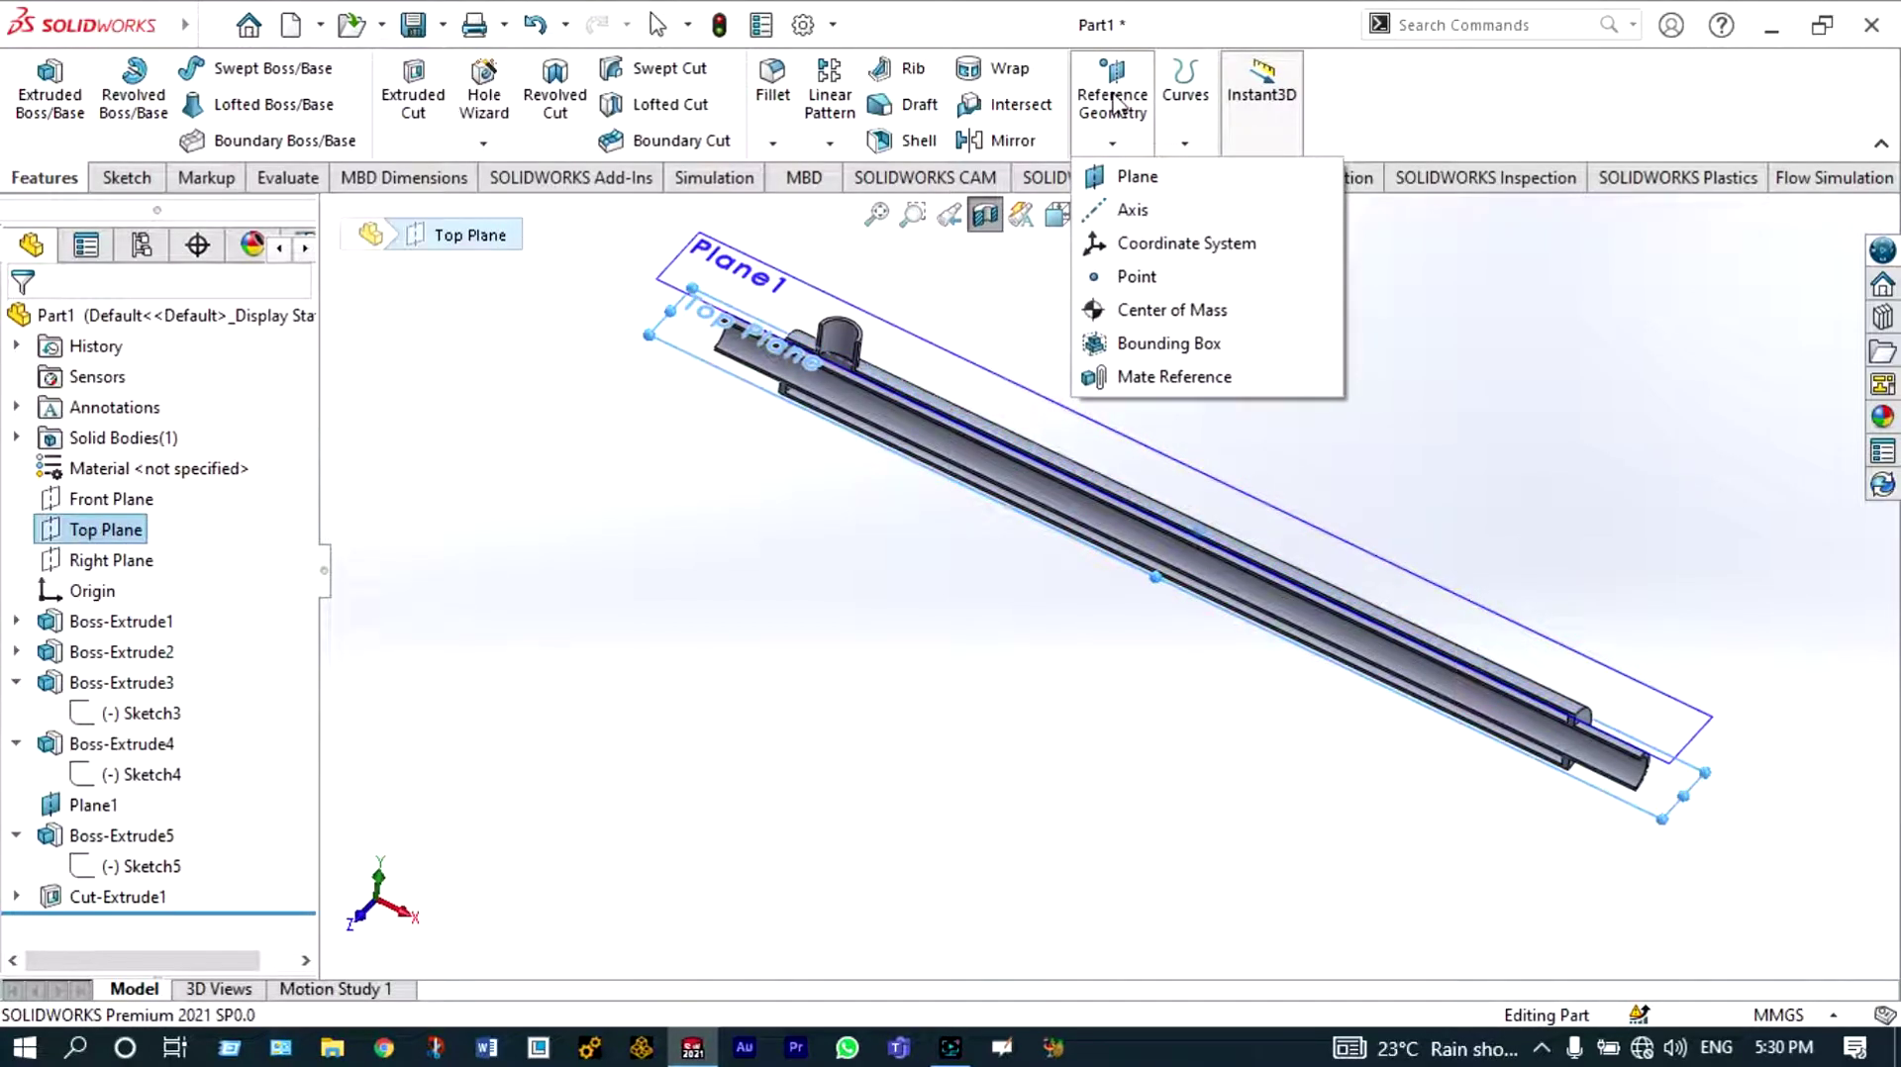
pyautogui.click(1133, 176)
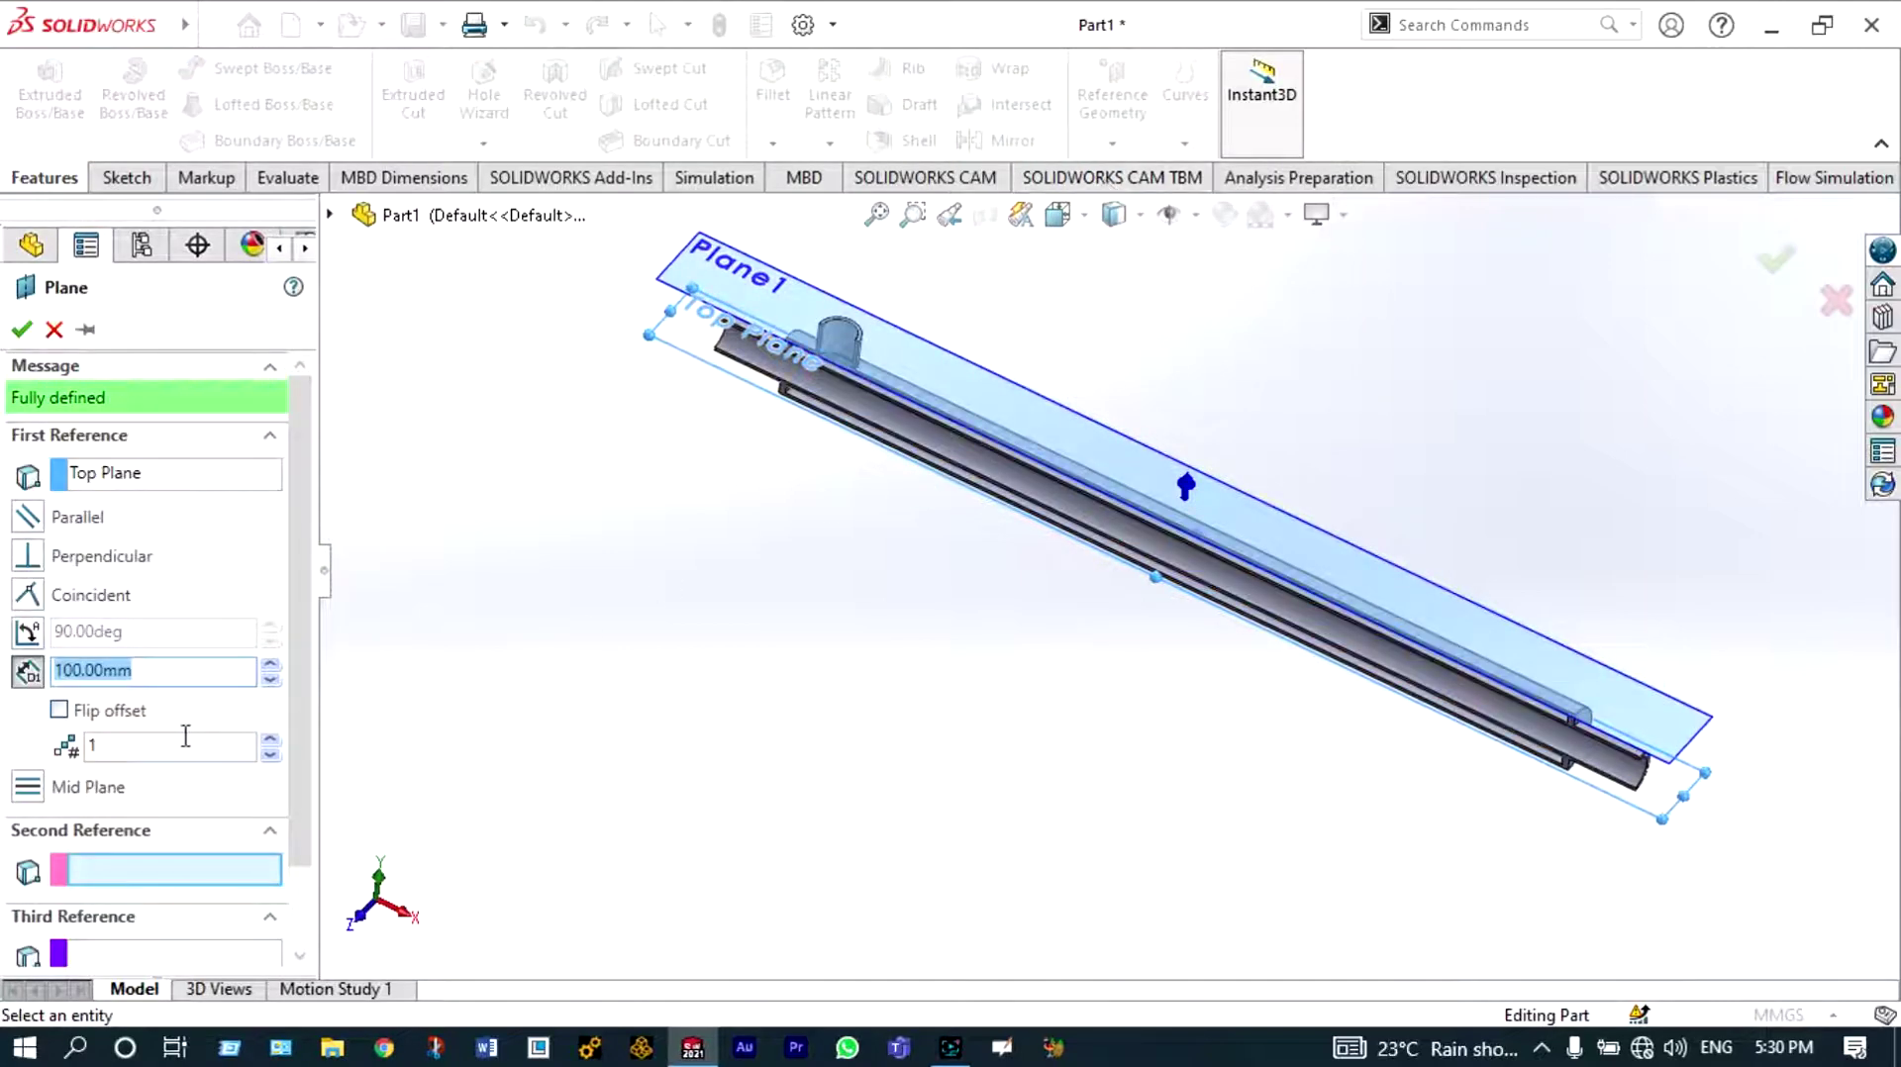
pyautogui.click(57, 712)
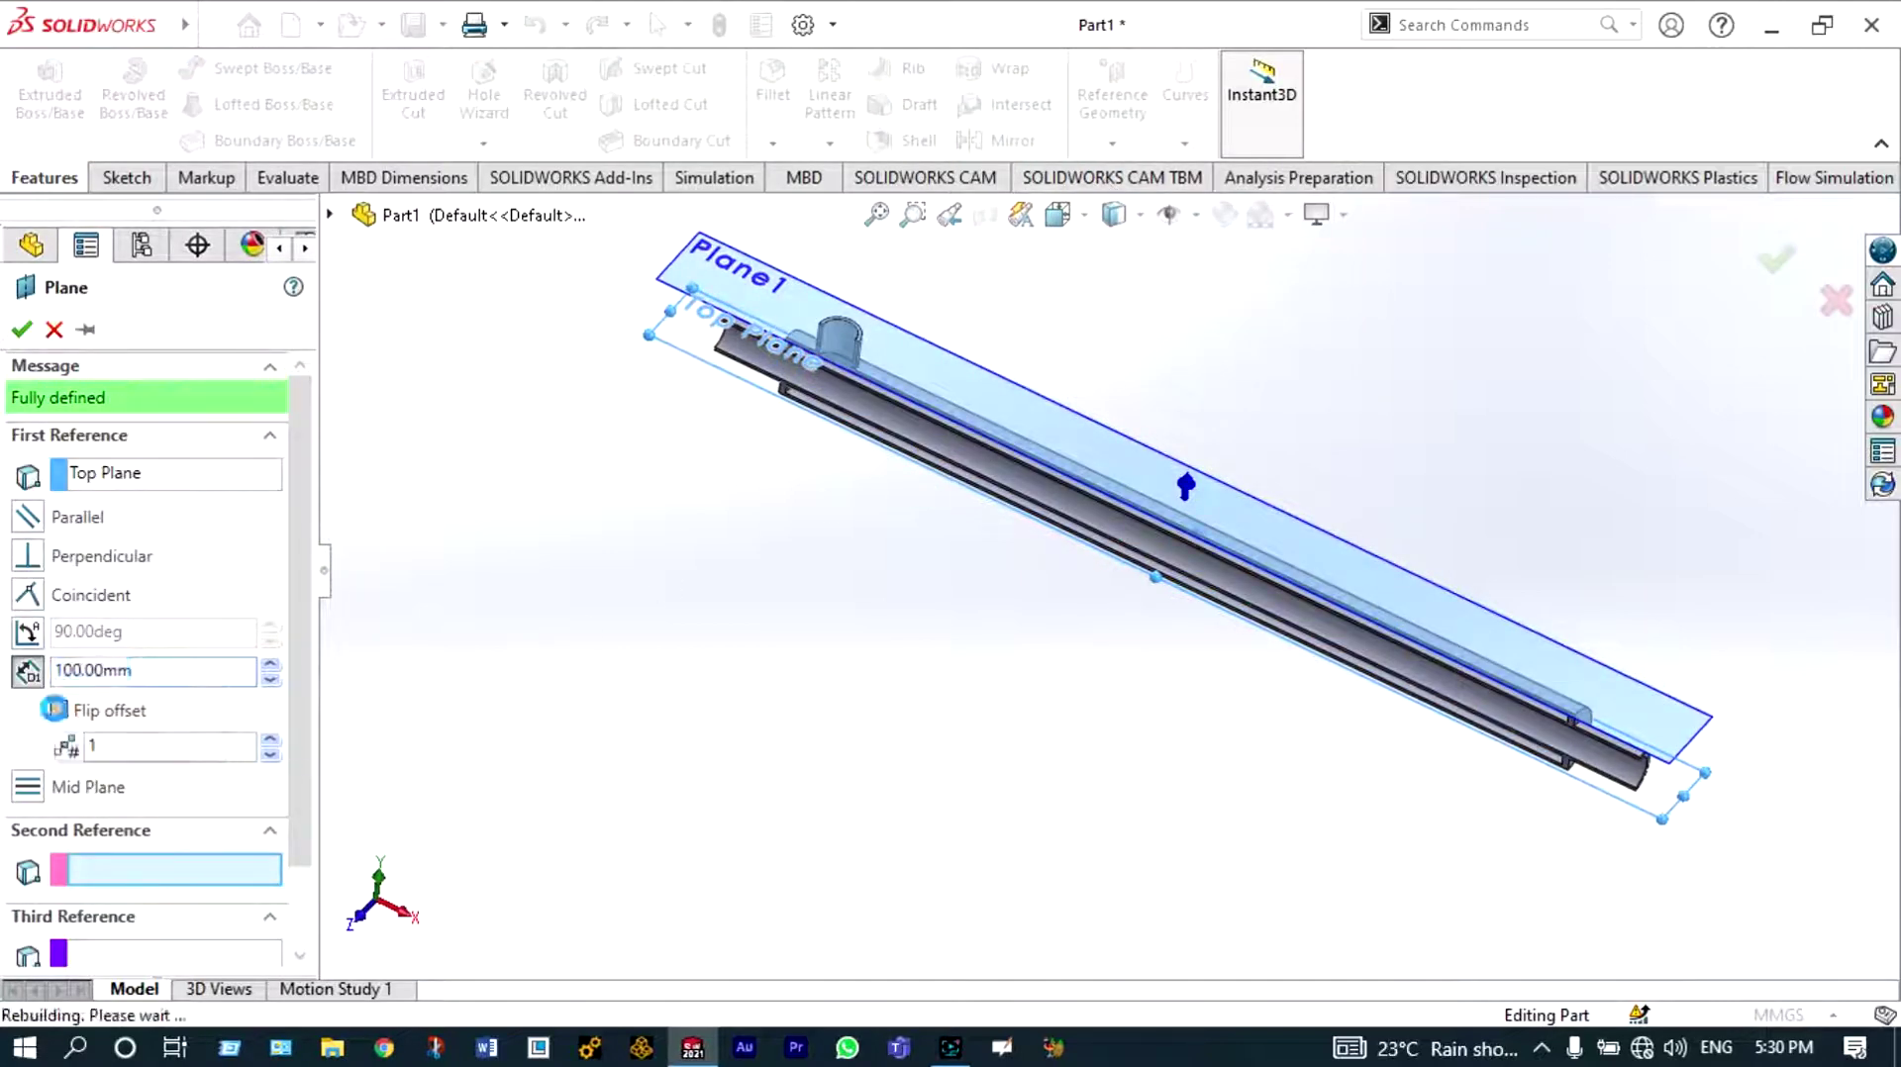
pyautogui.click(22, 330)
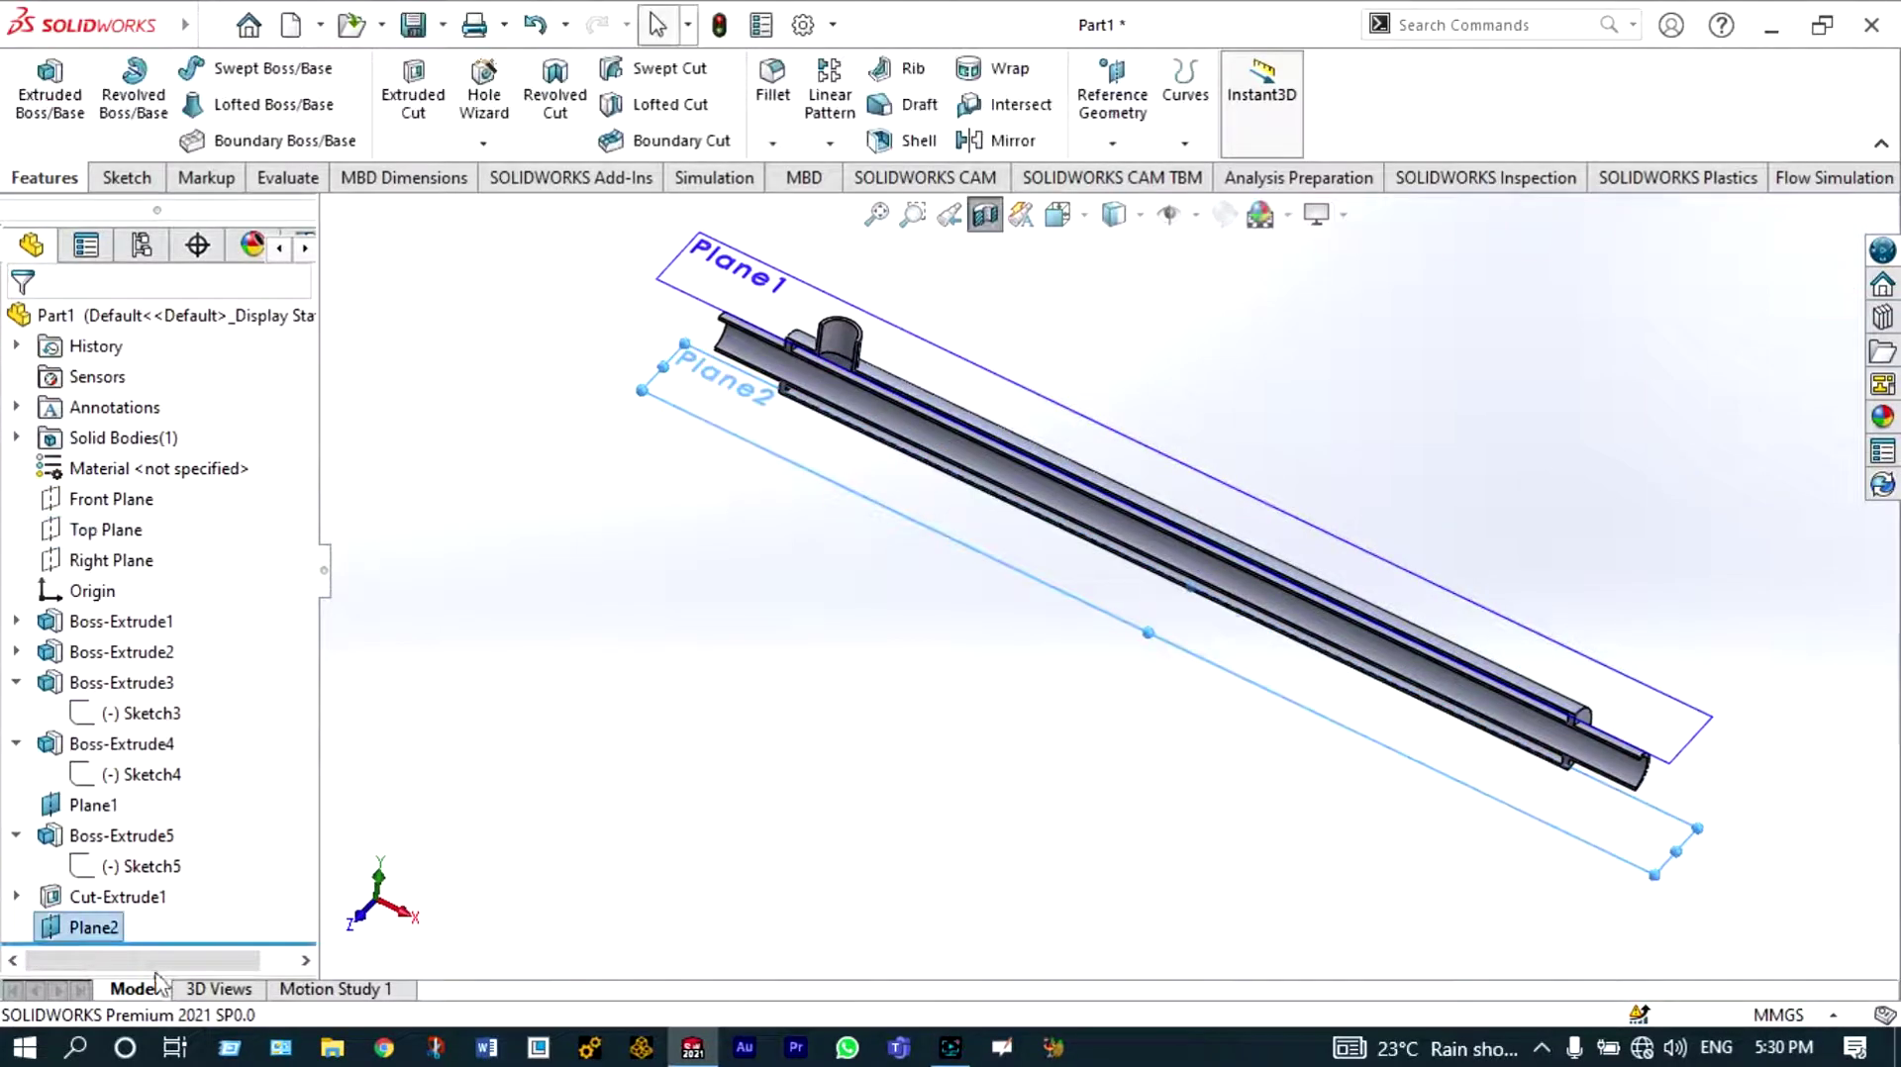
# Sketch two concentric circles on the new lower plane, centred on the tube axis near the outer tube's other end, the inner about 44 mm in diameter
pyautogui.rightClick(95, 930)
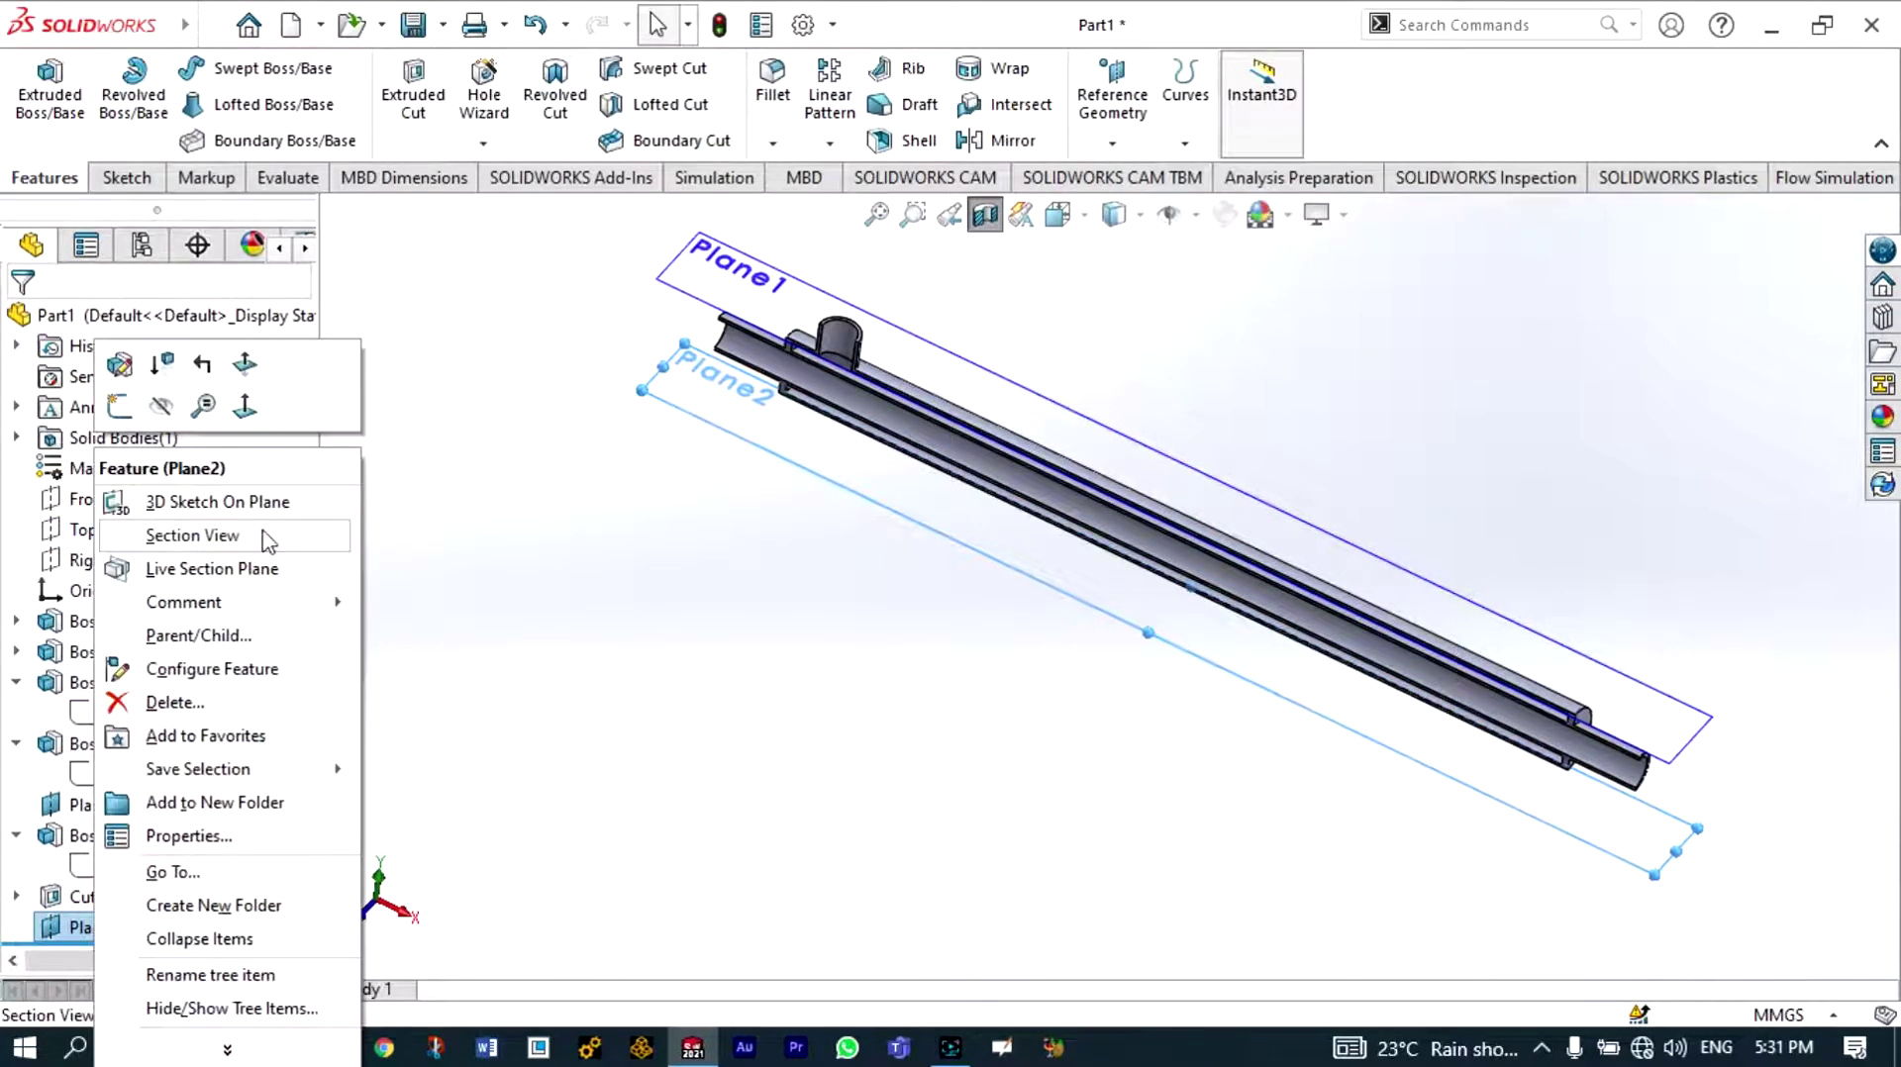
pyautogui.click(244, 407)
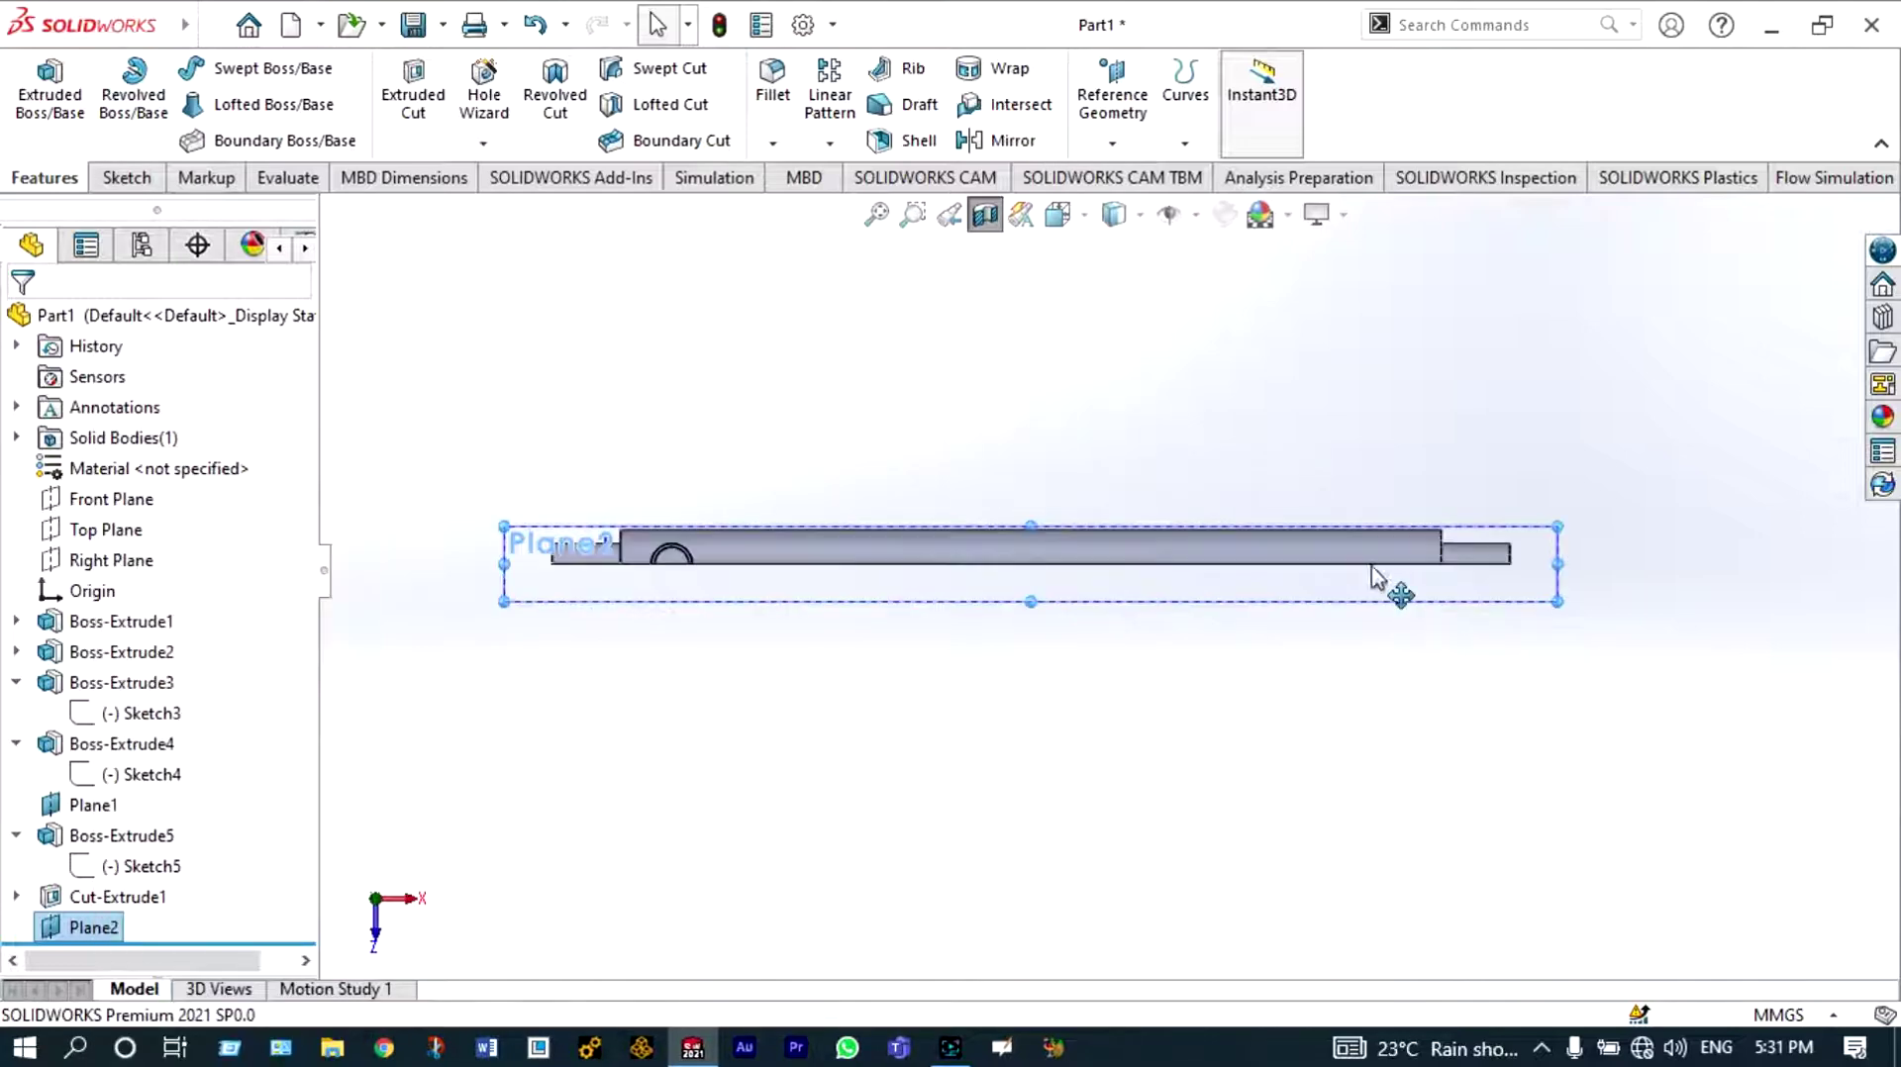
pyautogui.click(118, 179)
pyautogui.click(237, 68)
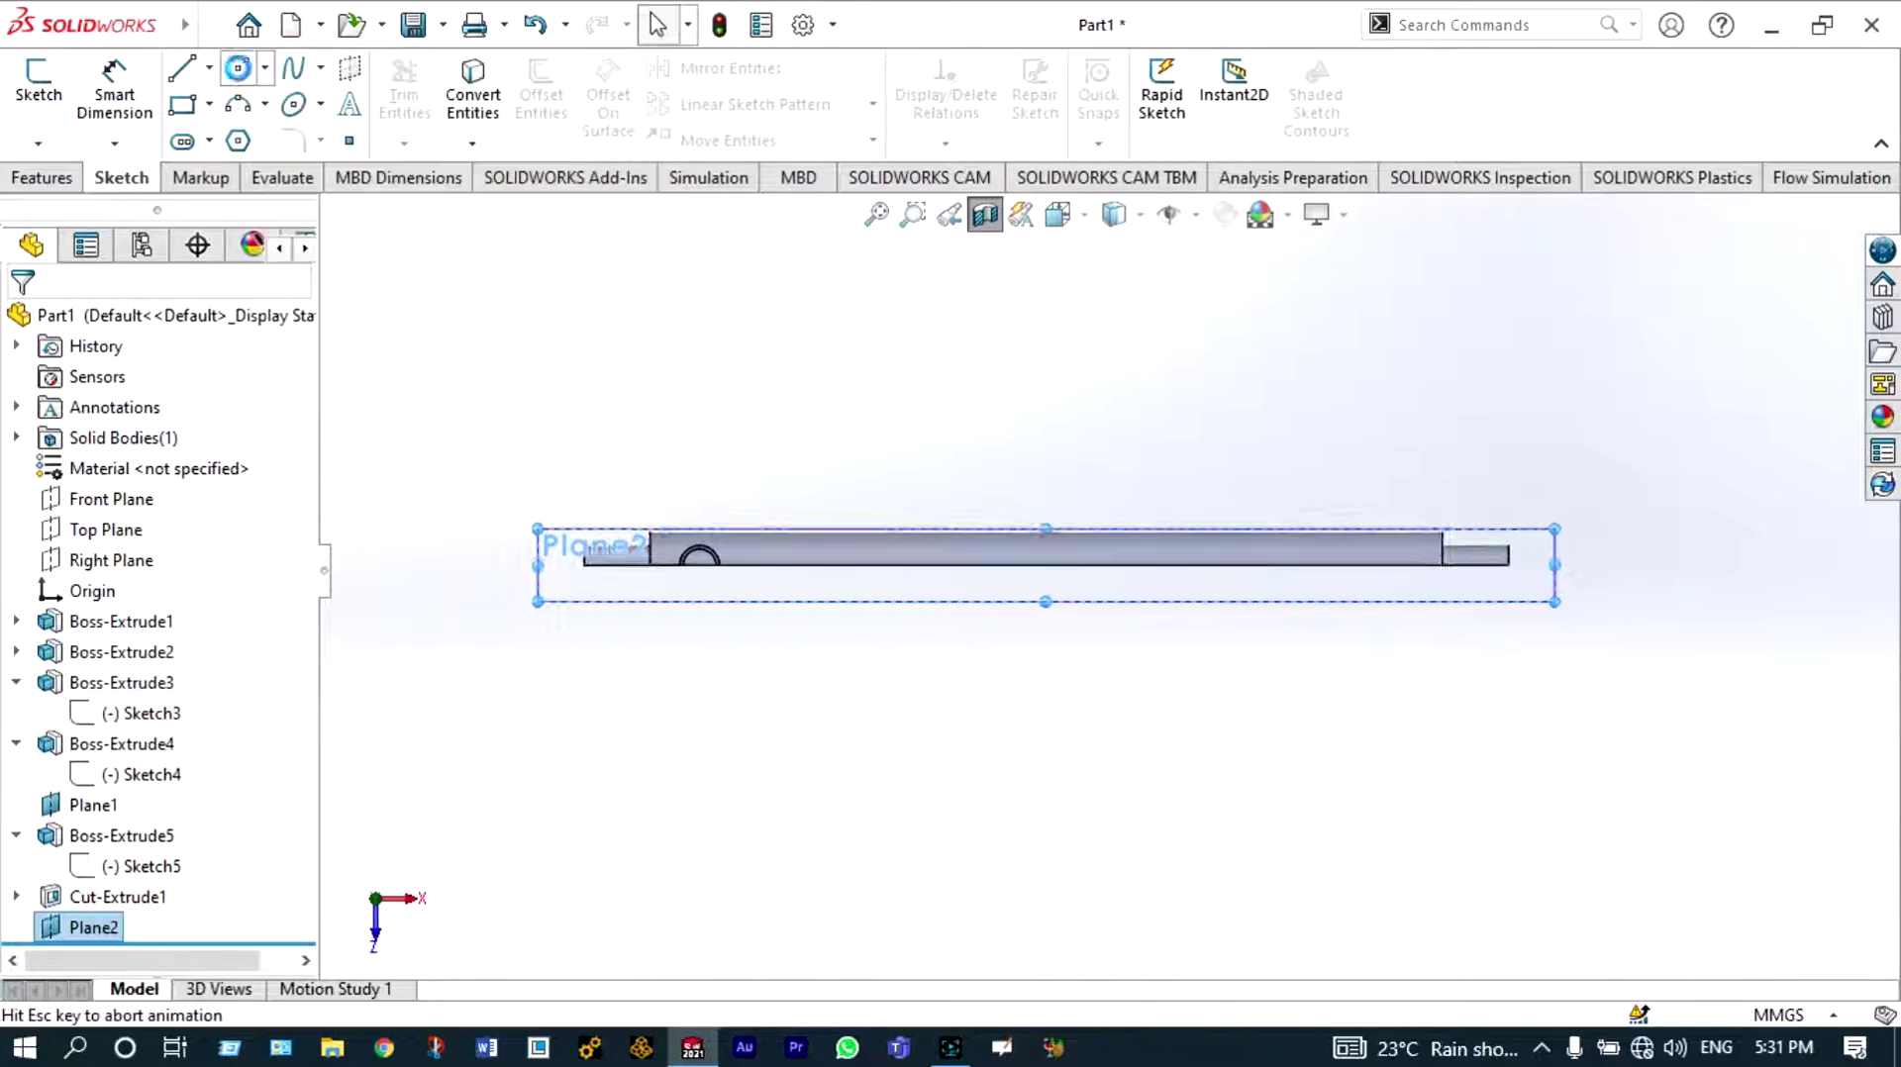
pyautogui.scroll(-10, 1423, 584)
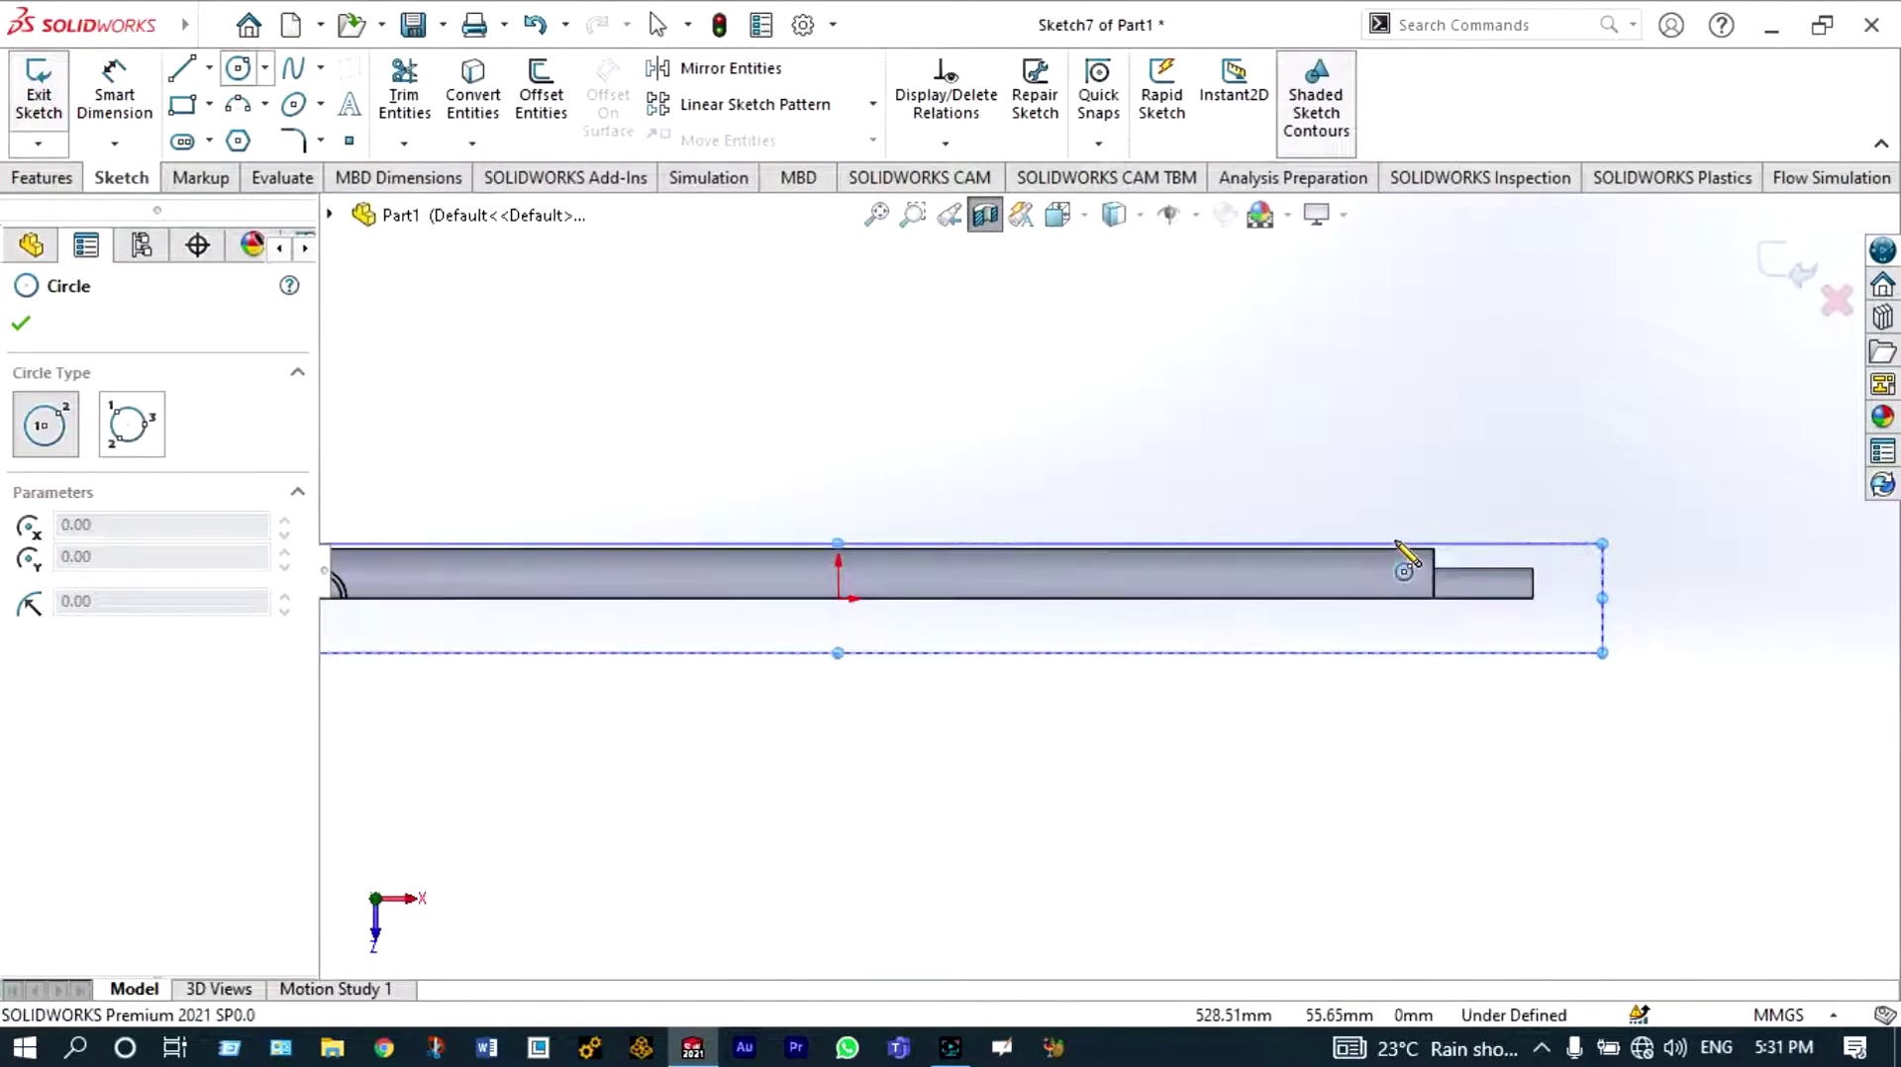
pyautogui.moveTo(1310, 621); pyautogui.dragTo(1396, 698)
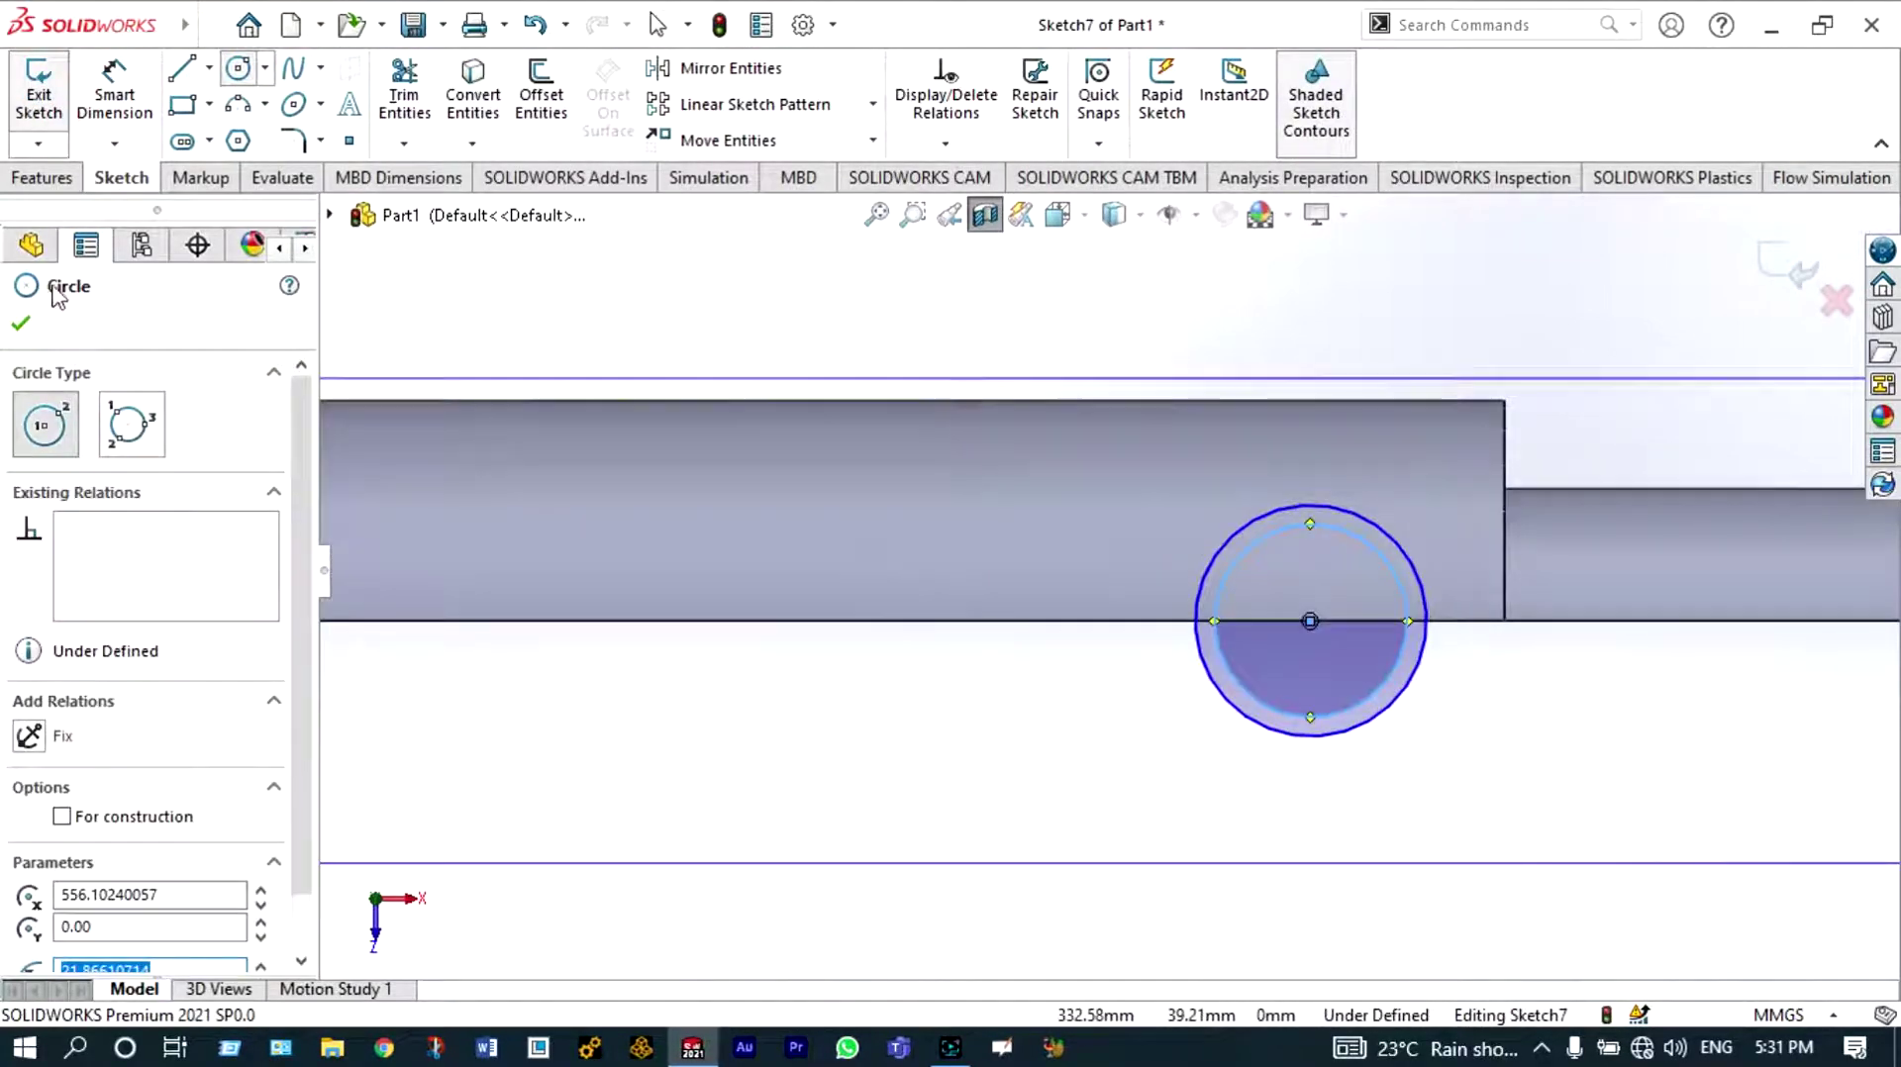
# Set the larger circle's diameter to 60 mm and the smaller concentric circle's diameter to 50 mm
pyautogui.click(107, 104)
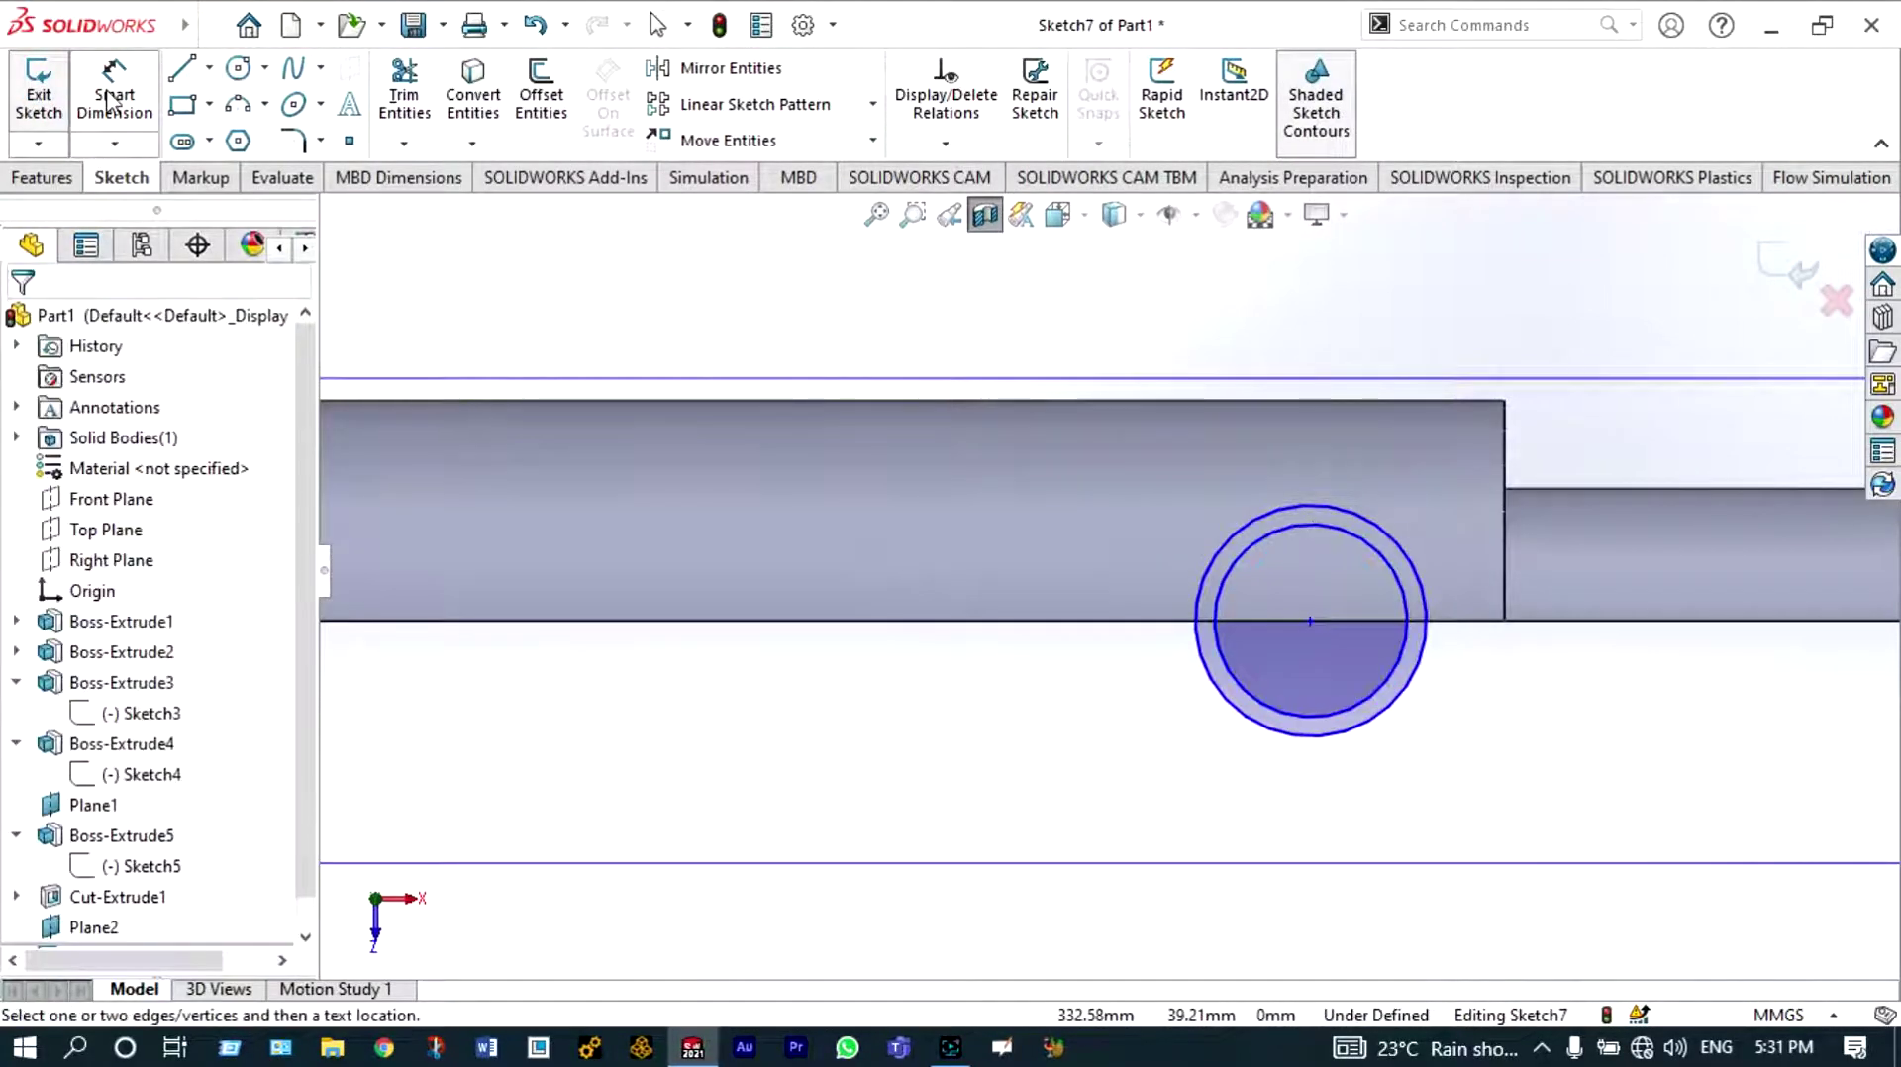
pyautogui.click(1431, 679)
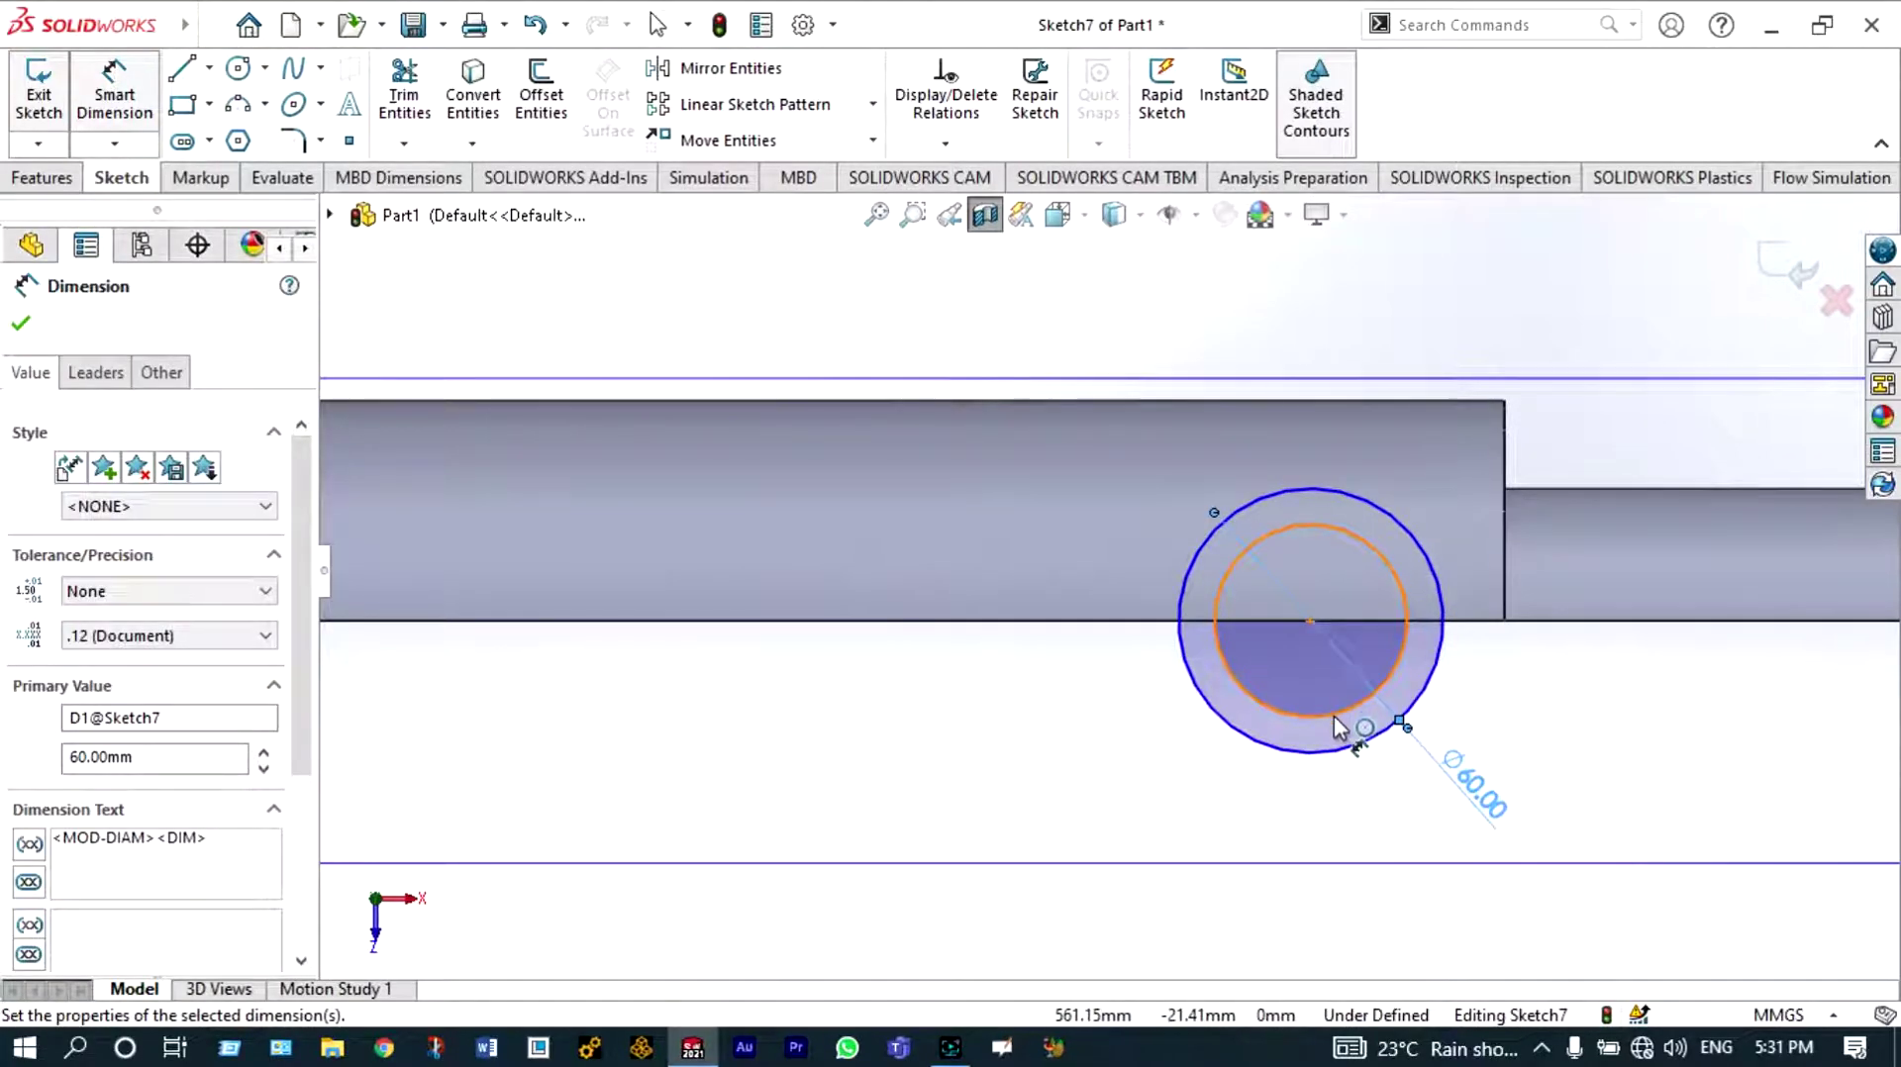
pyautogui.click(1333, 716)
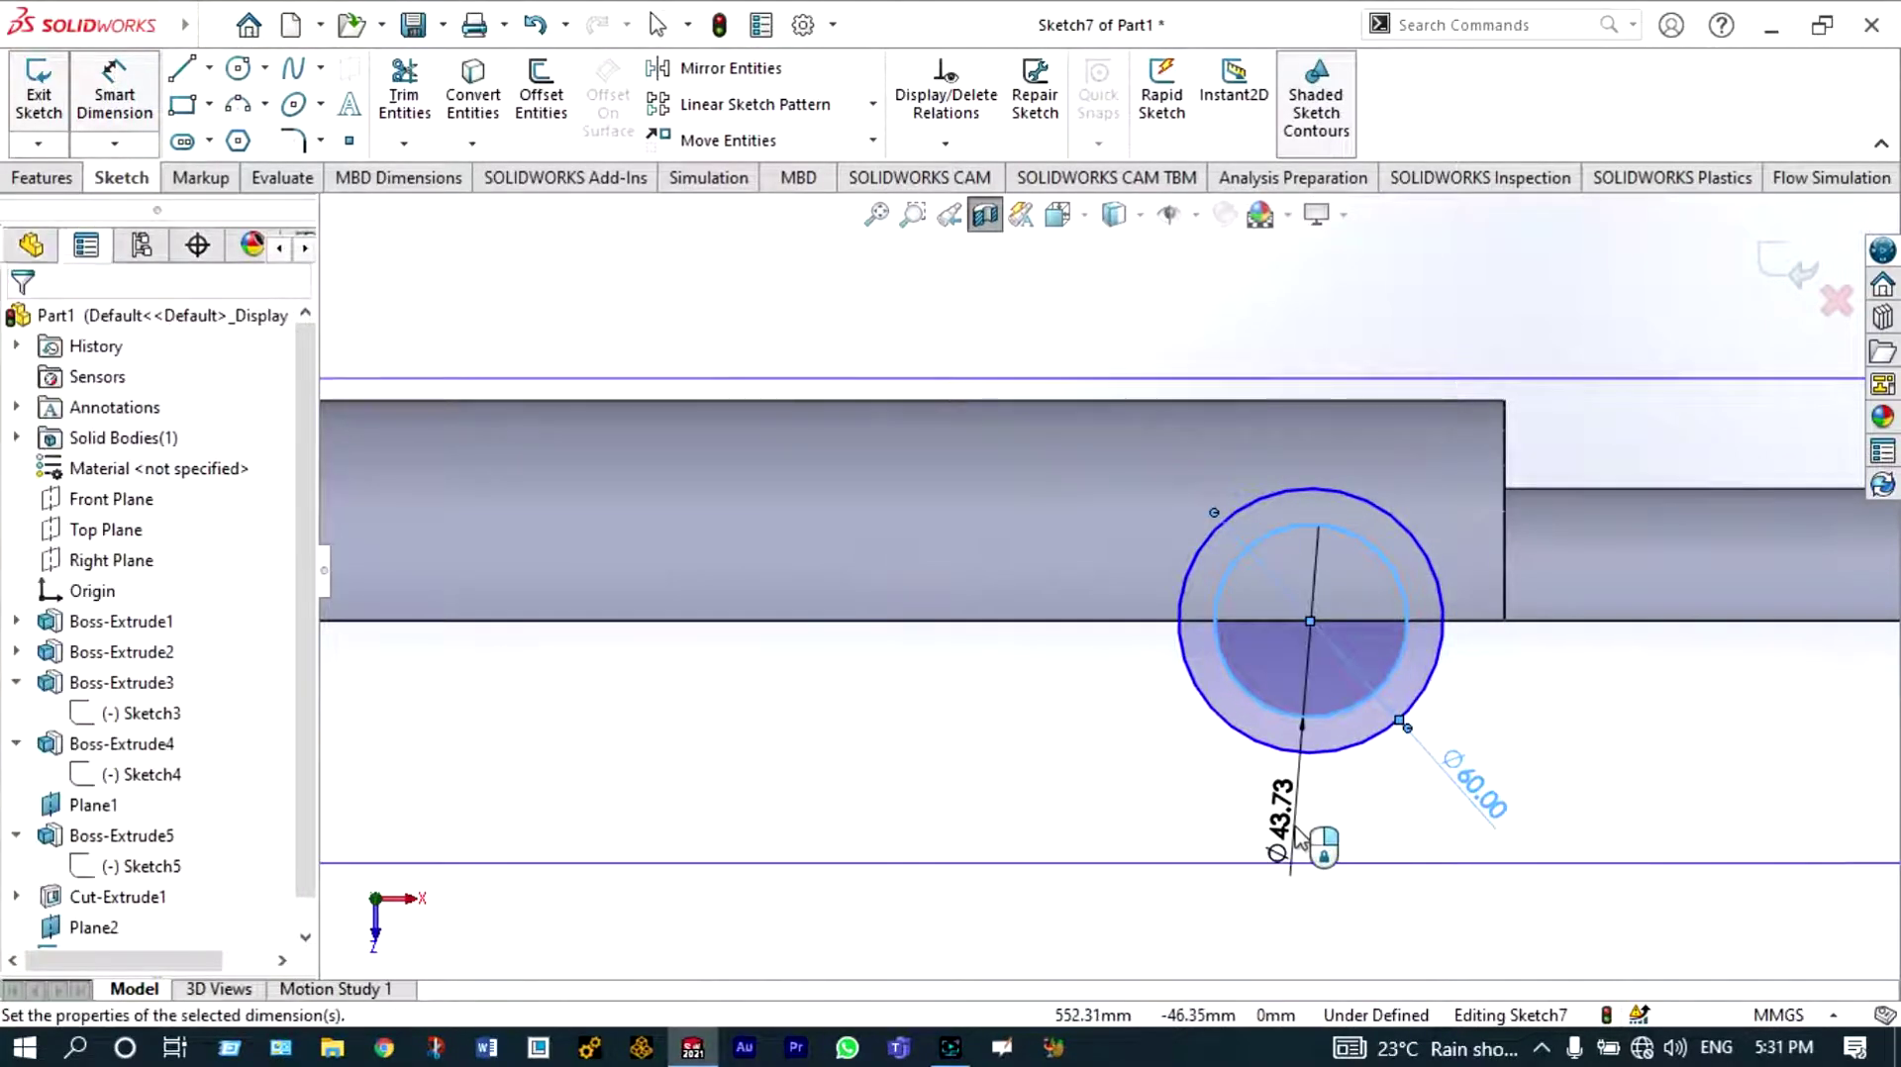
pyautogui.click(1299, 839)
pyautogui.press('Return')
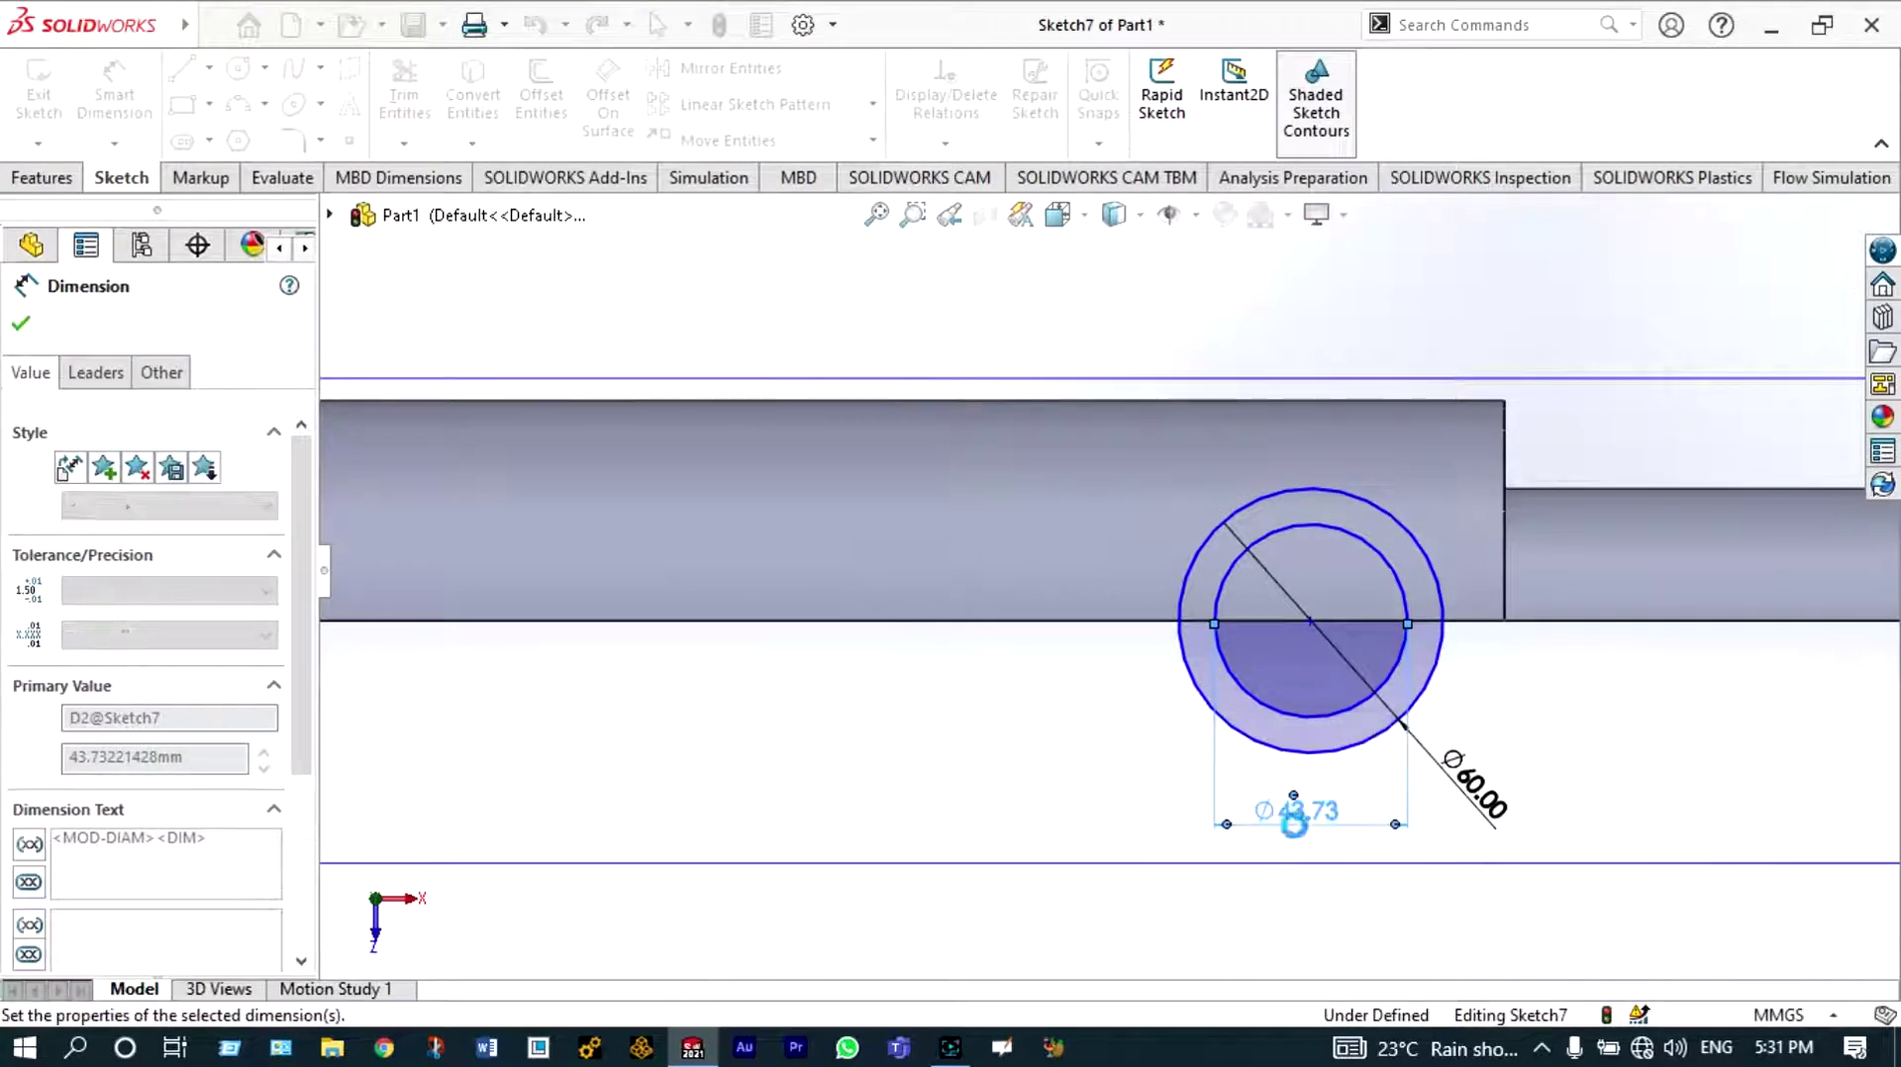
# Dimension the concentric circles' centre 75 mm from the outer tube's nearby end edge
pyautogui.click(1310, 622)
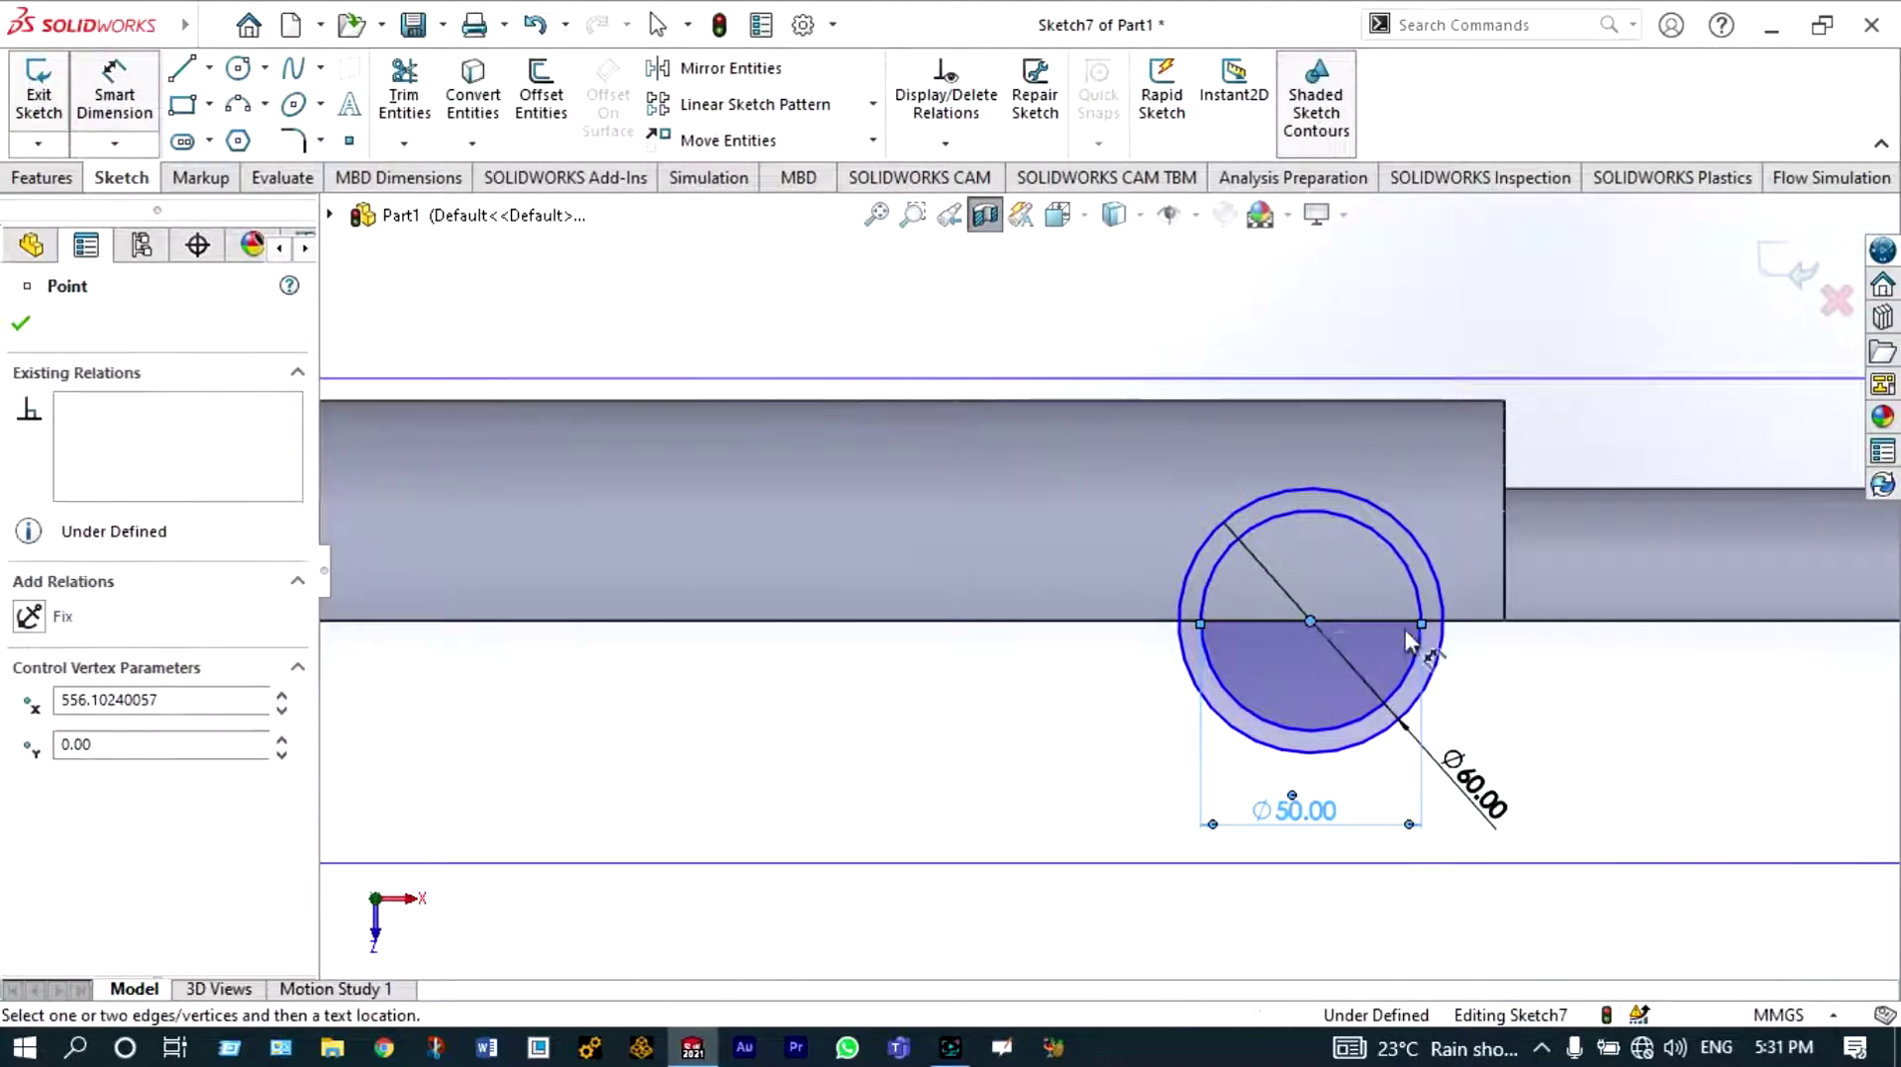
pyautogui.click(1503, 625)
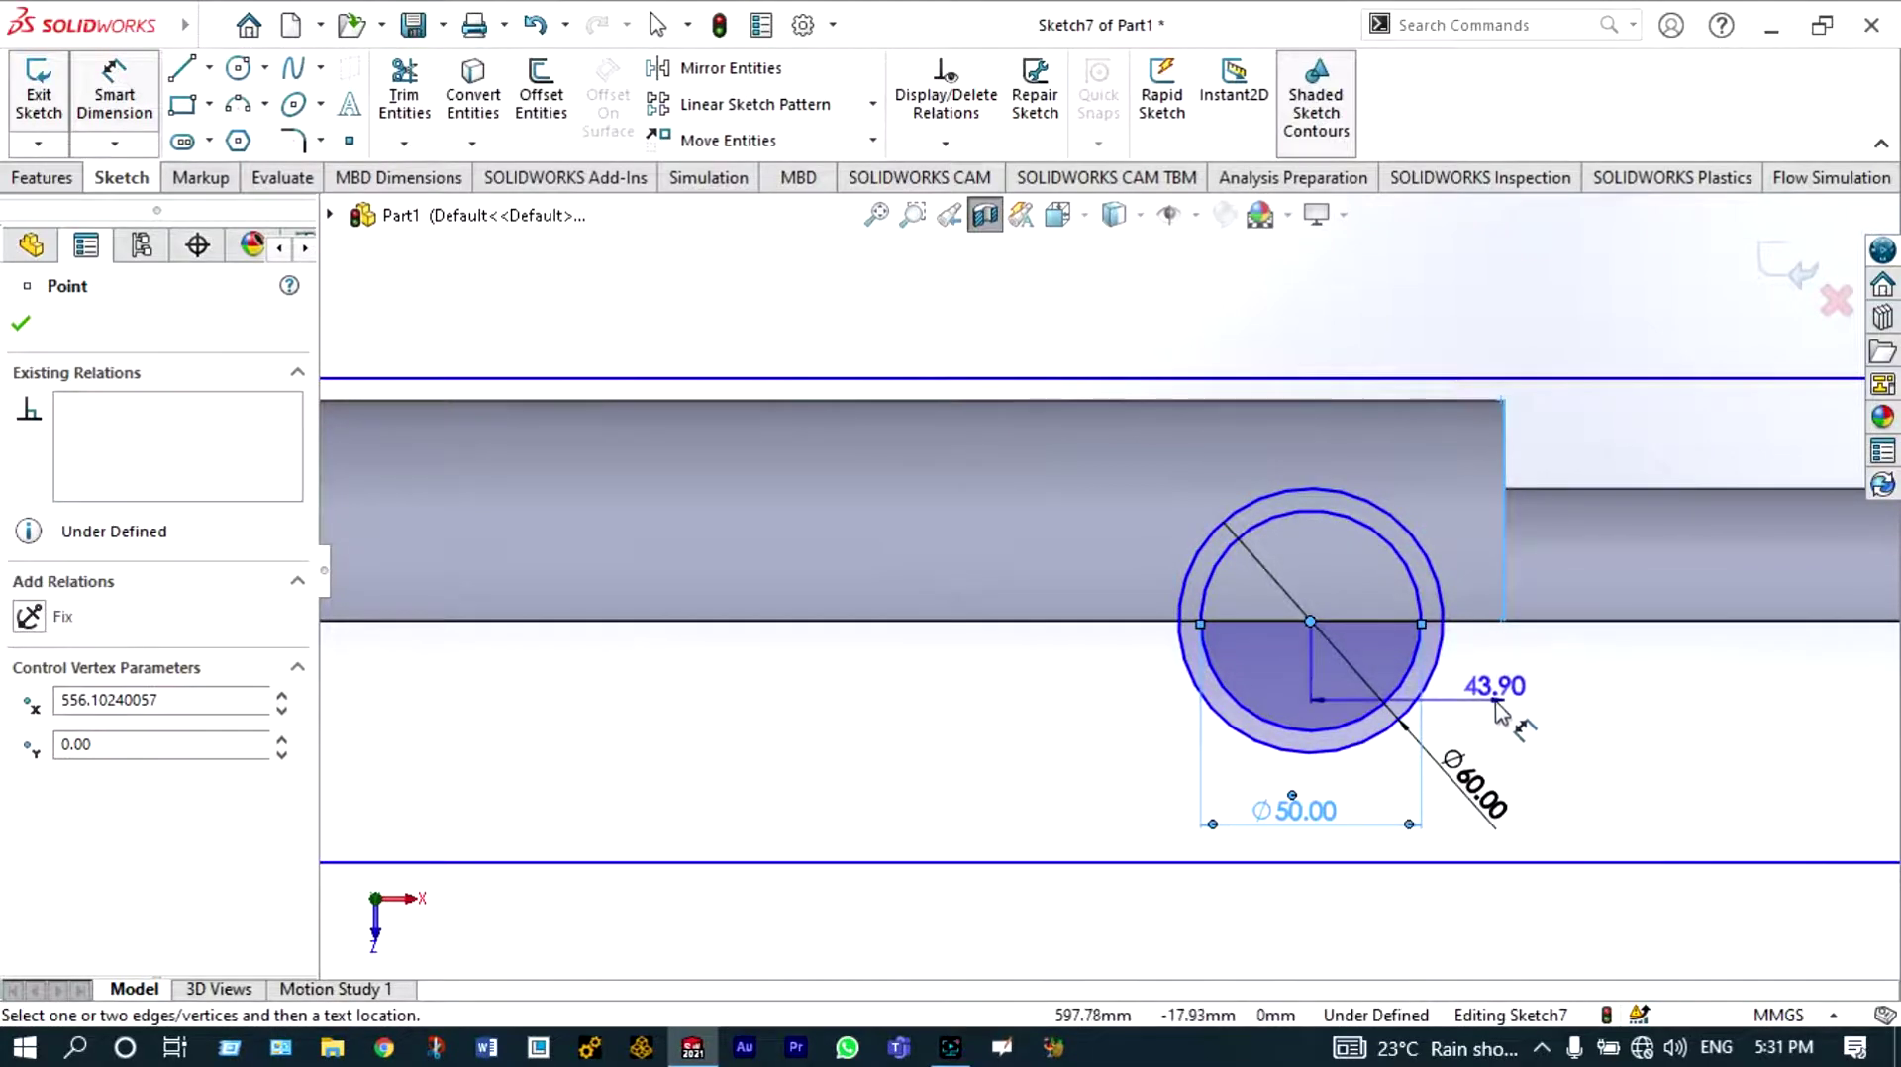
pyautogui.click(1498, 705)
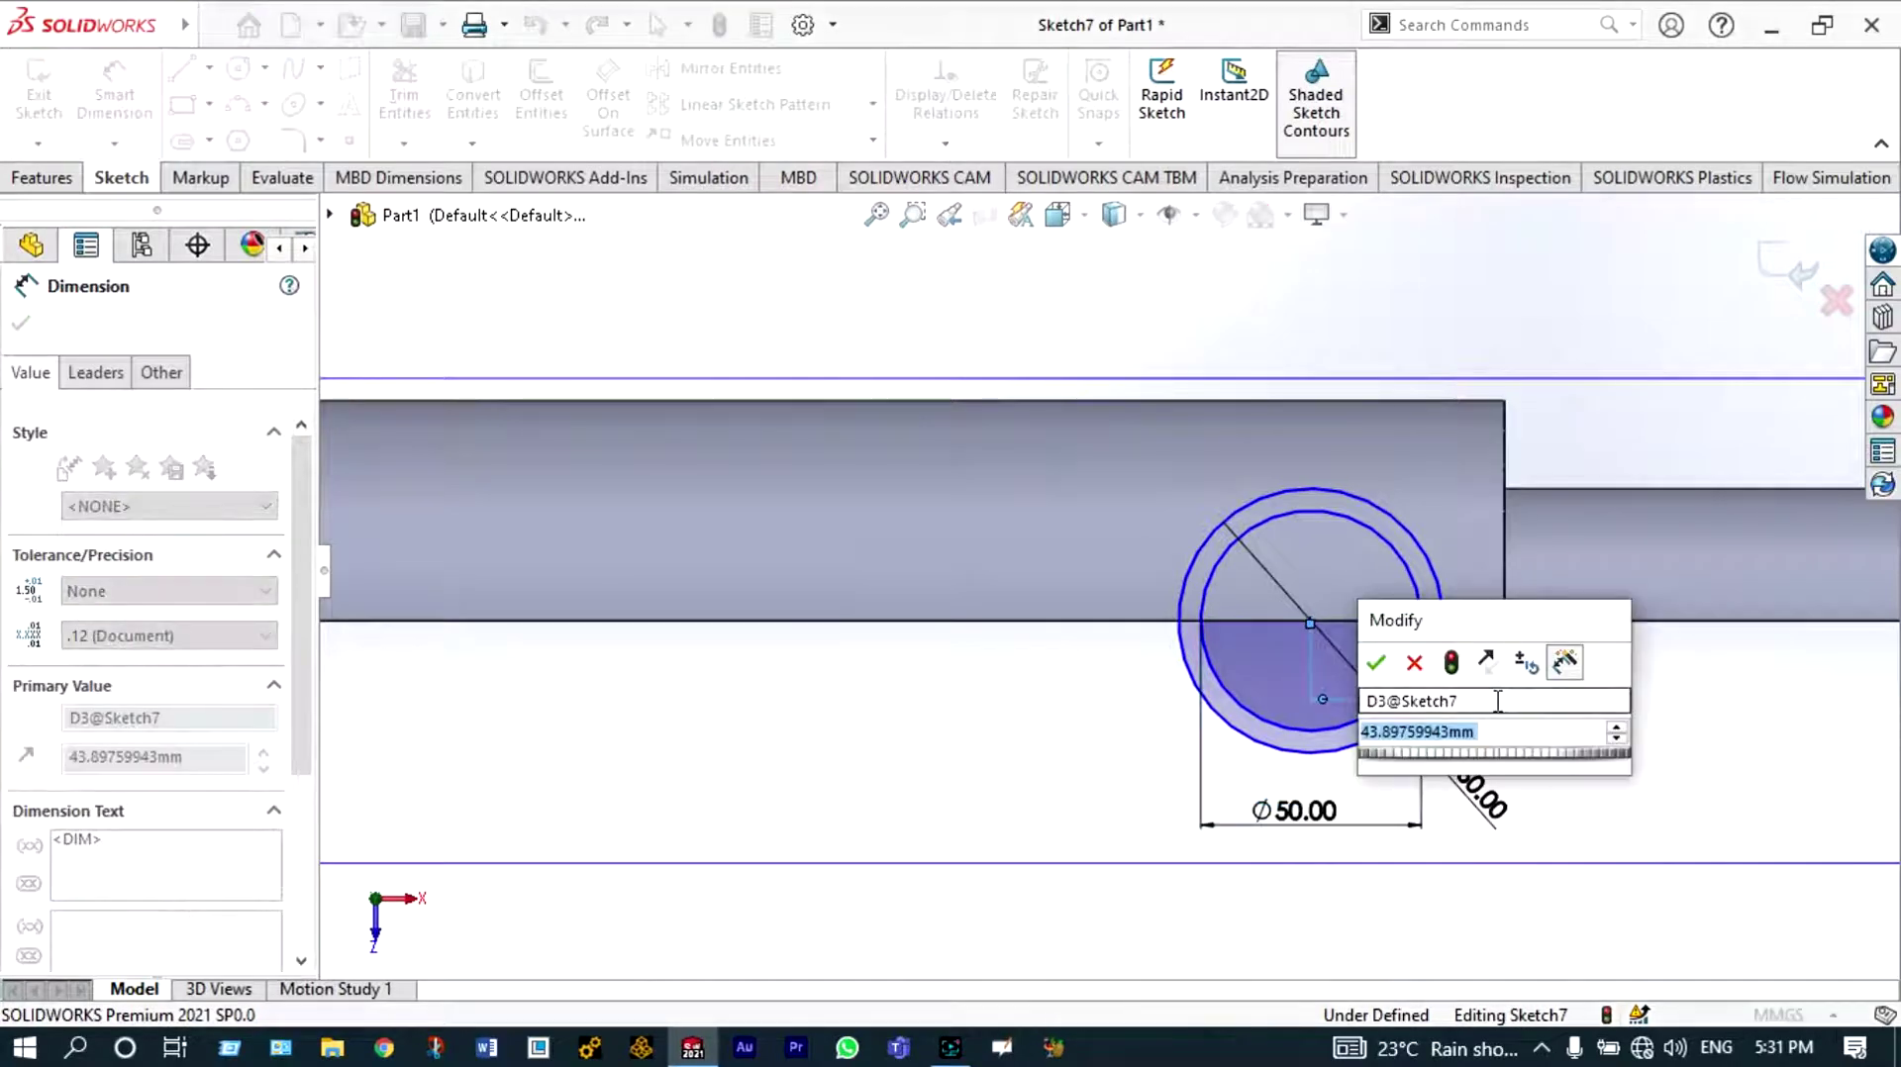
pyautogui.write('75')
pyautogui.press('Return')
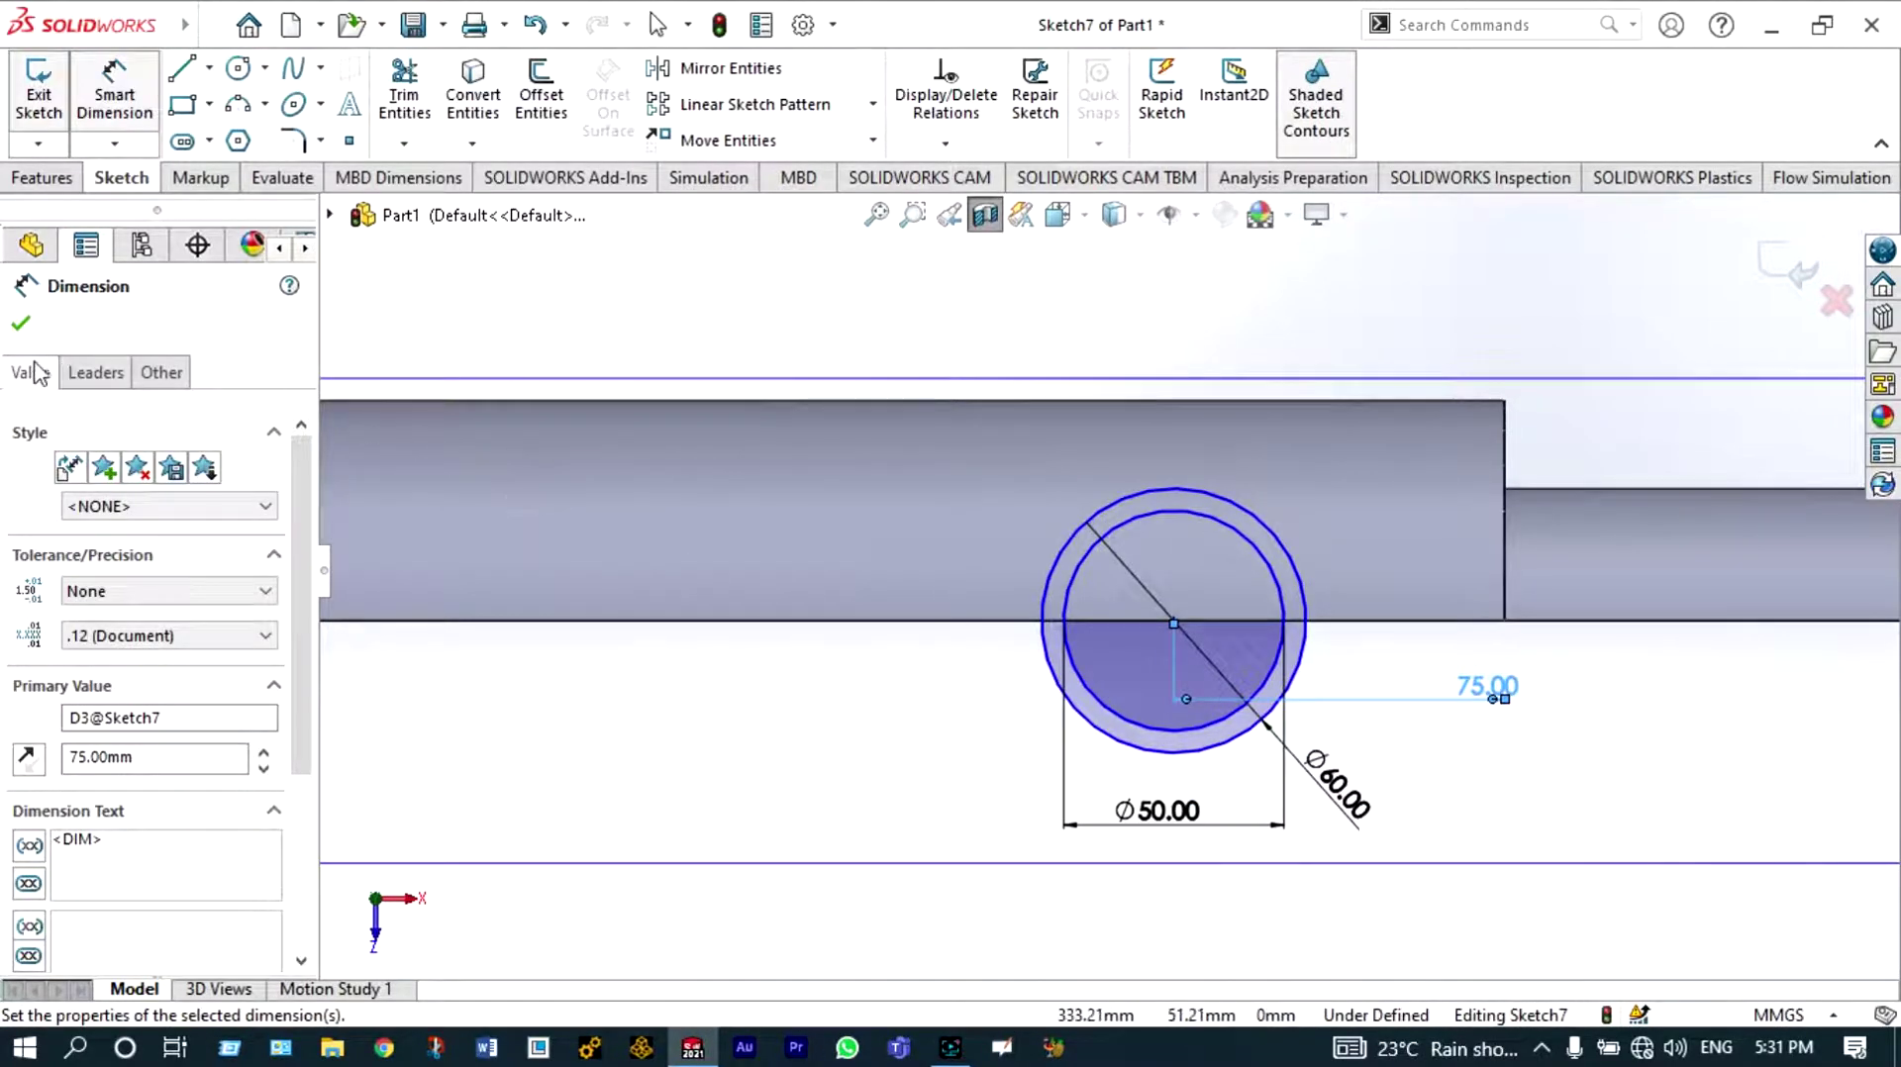
pyautogui.click(20, 328)
pyautogui.press('Escape')
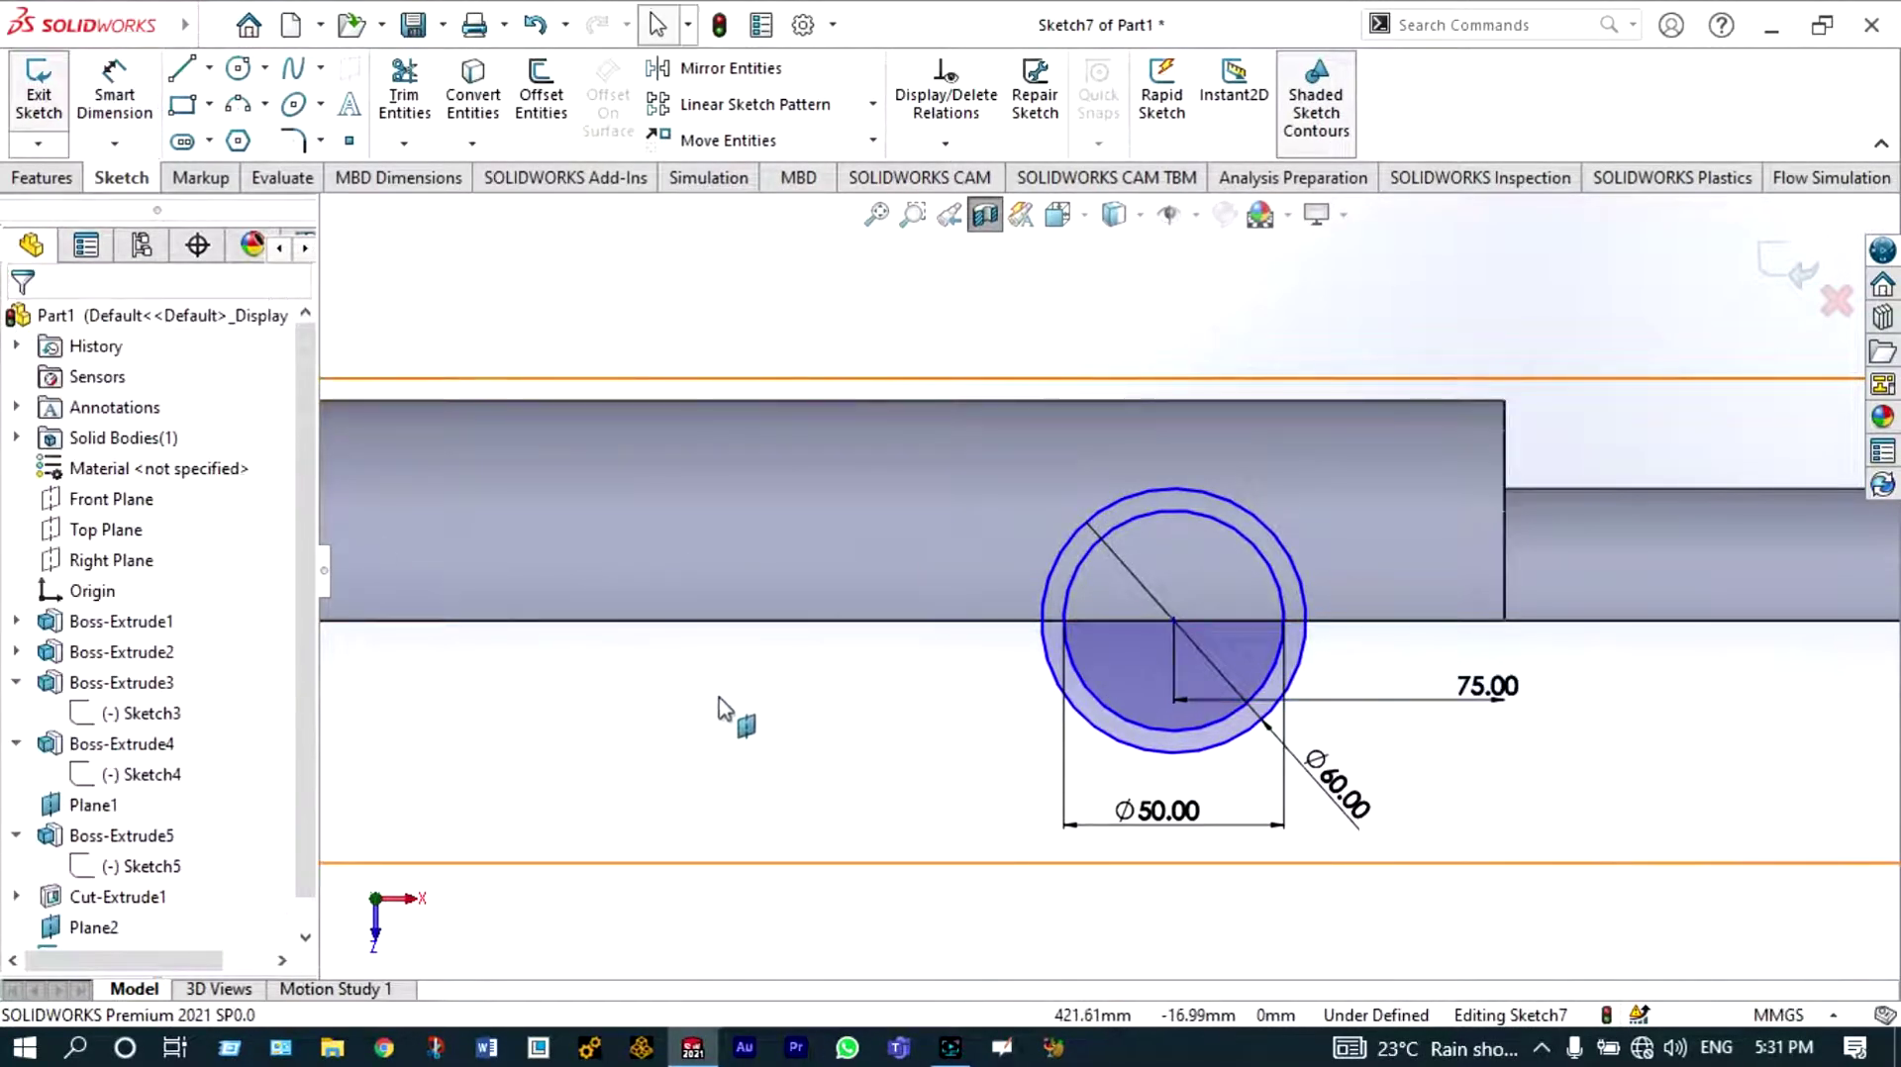
# Extrude the ring profile as a boss with the Up To Surface end condition, ending at the outer tube's outer cylindrical face
pyautogui.scroll(-2, 719, 705)
pyautogui.scroll(3, 720, 705)
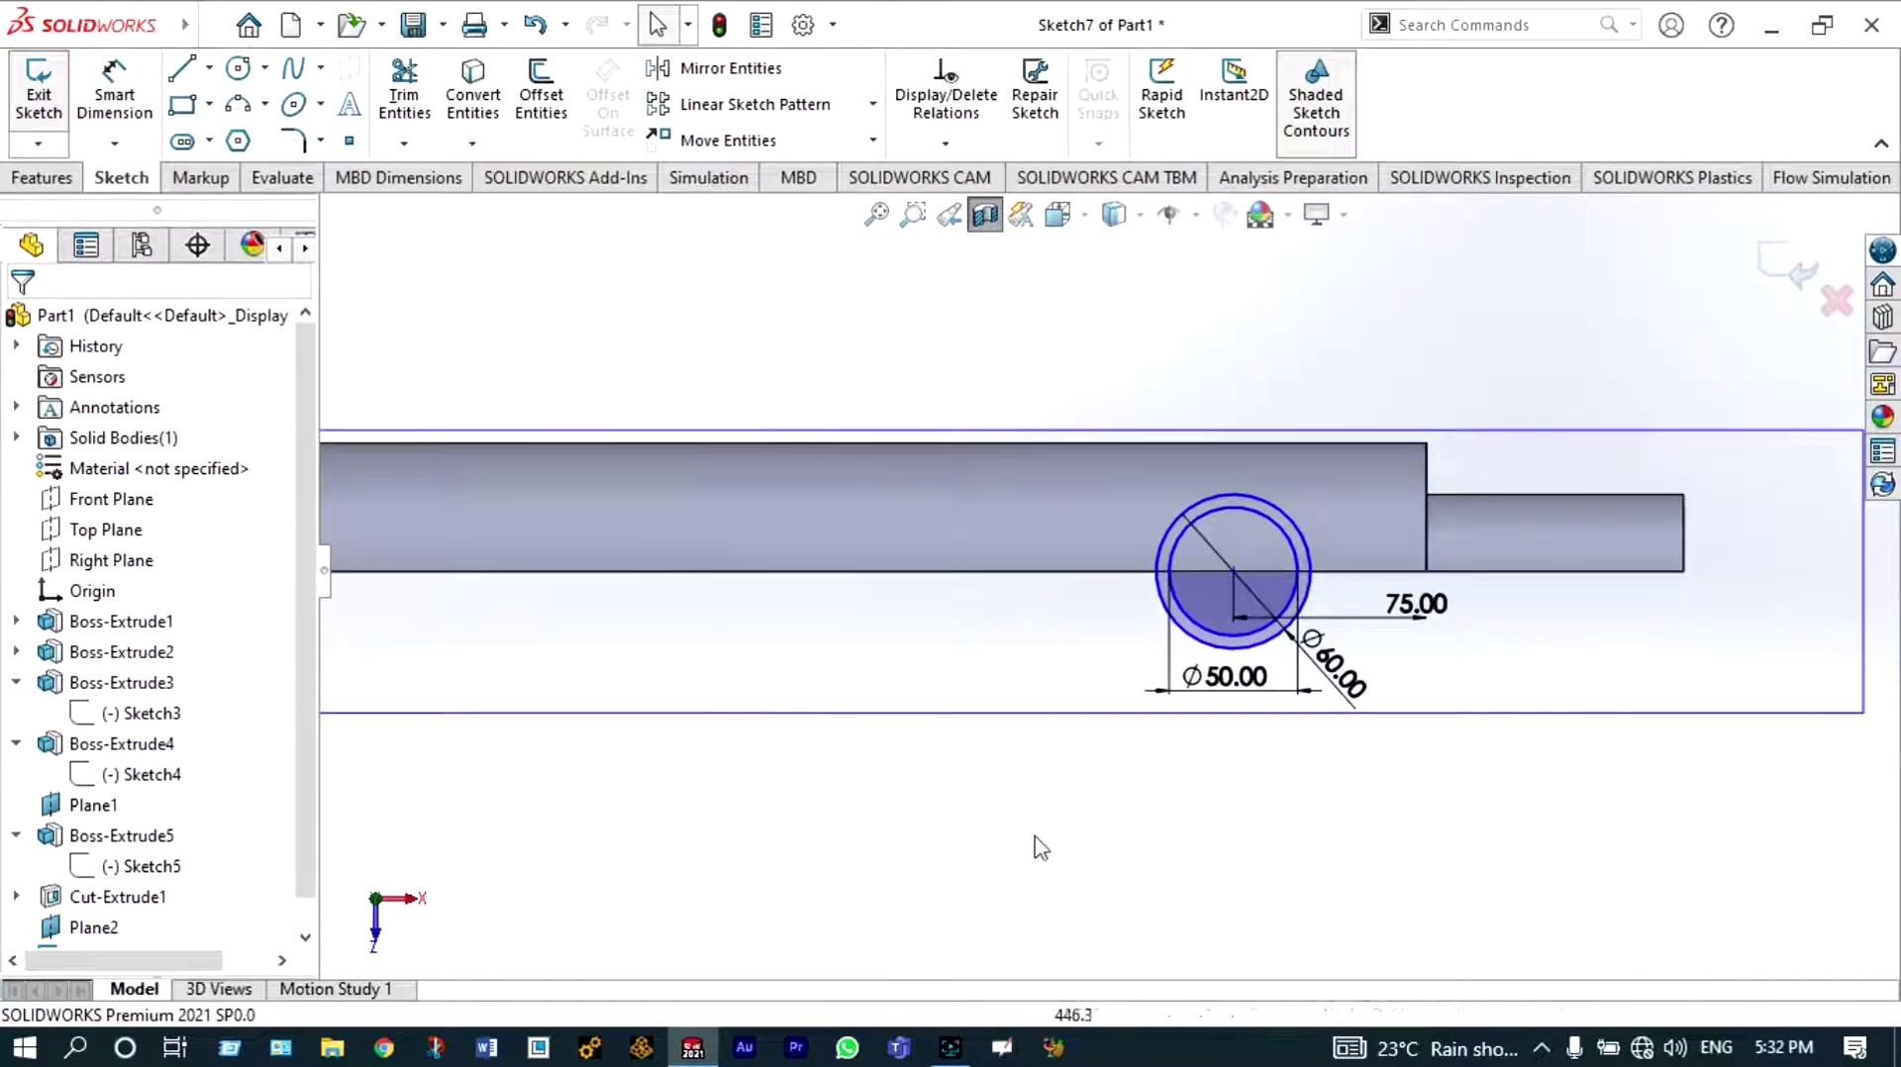
pyautogui.rightClick(1046, 851)
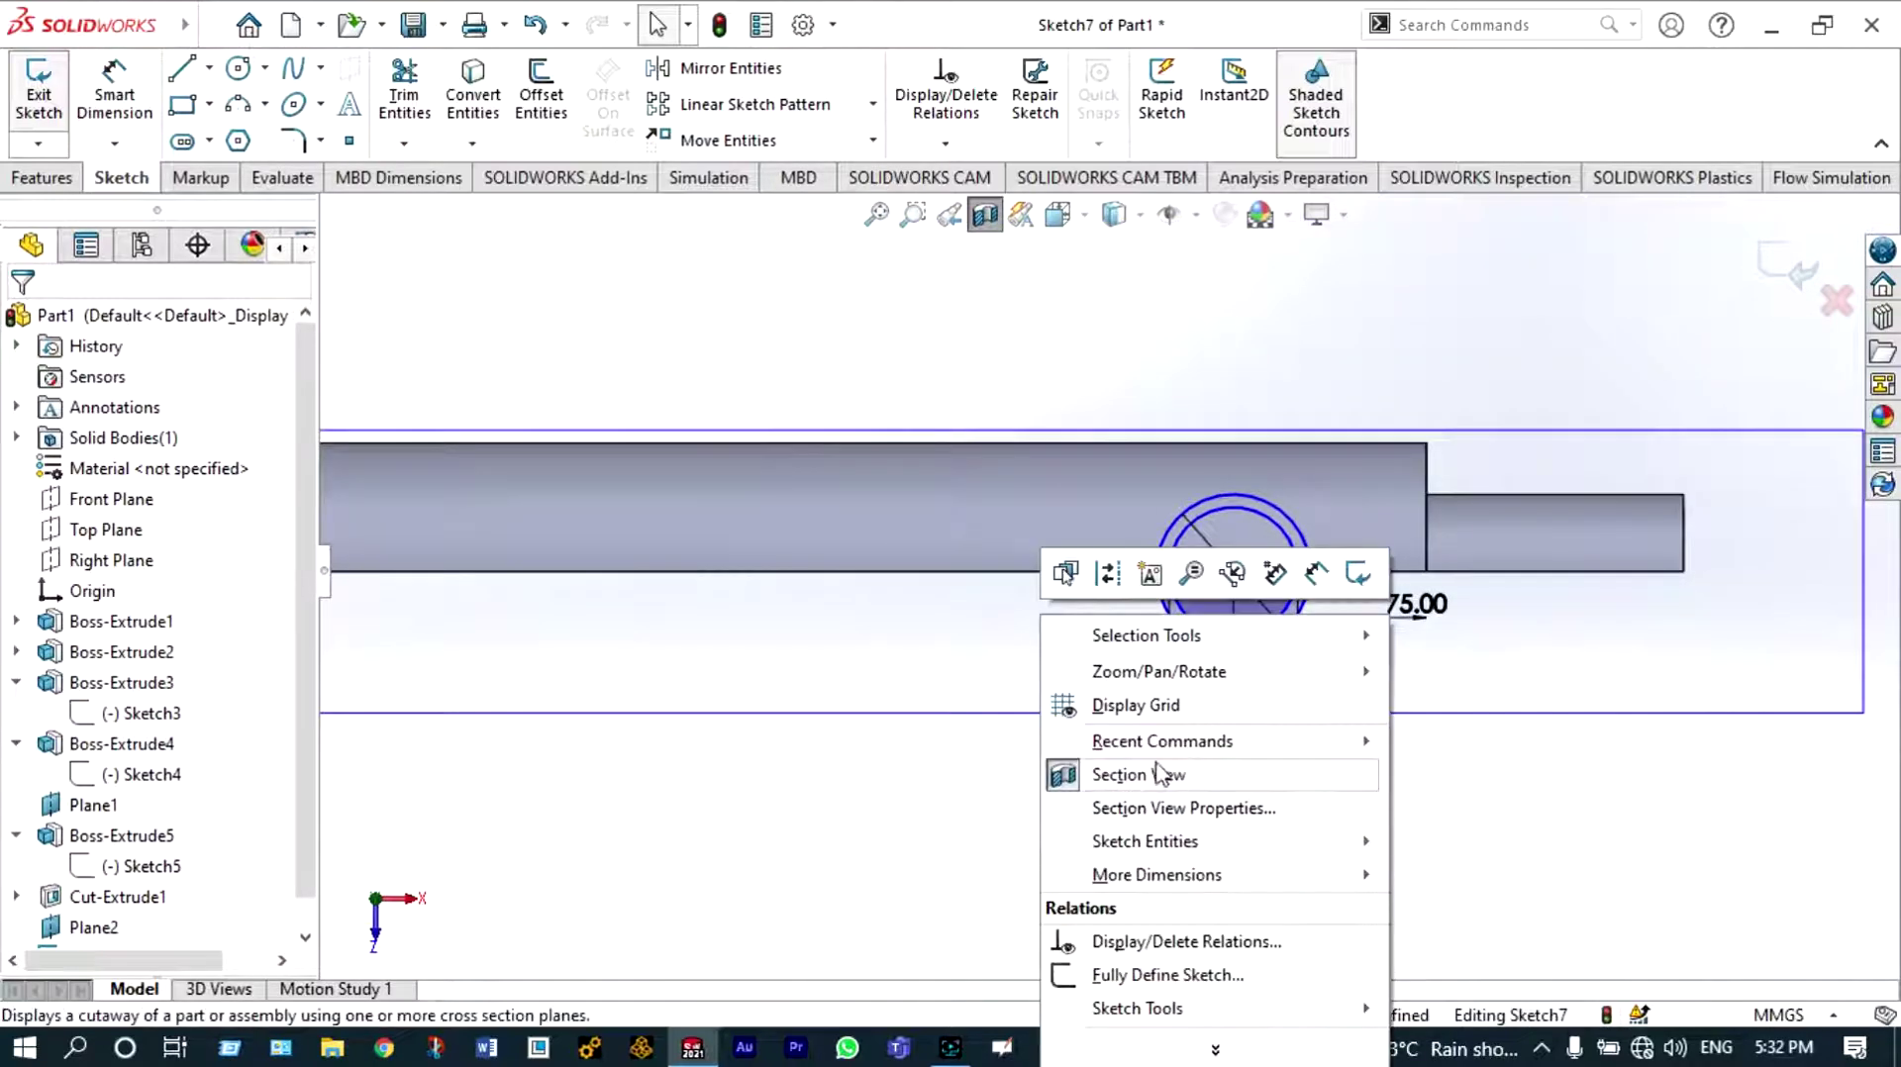
pyautogui.moveTo(1272, 679)
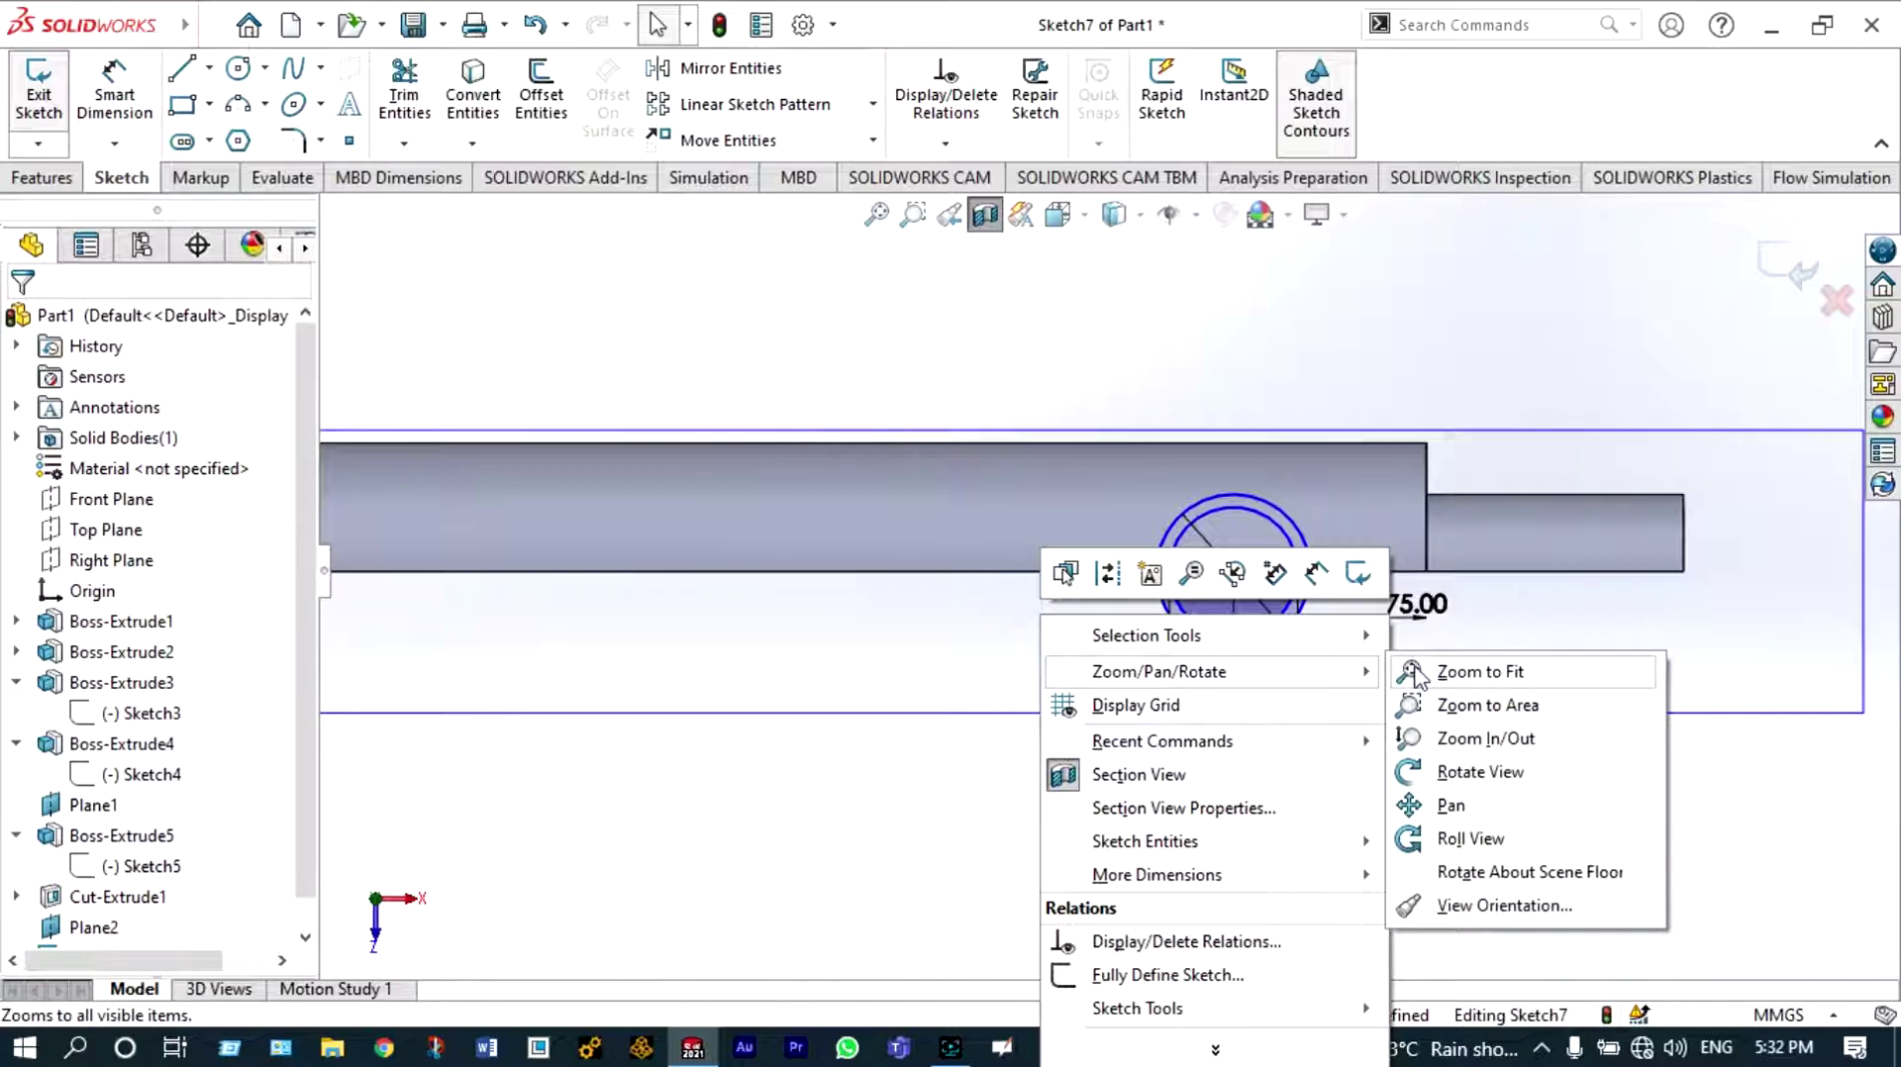
pyautogui.click(1441, 772)
pyautogui.moveTo(1447, 779); pyautogui.dragTo(1455, 526)
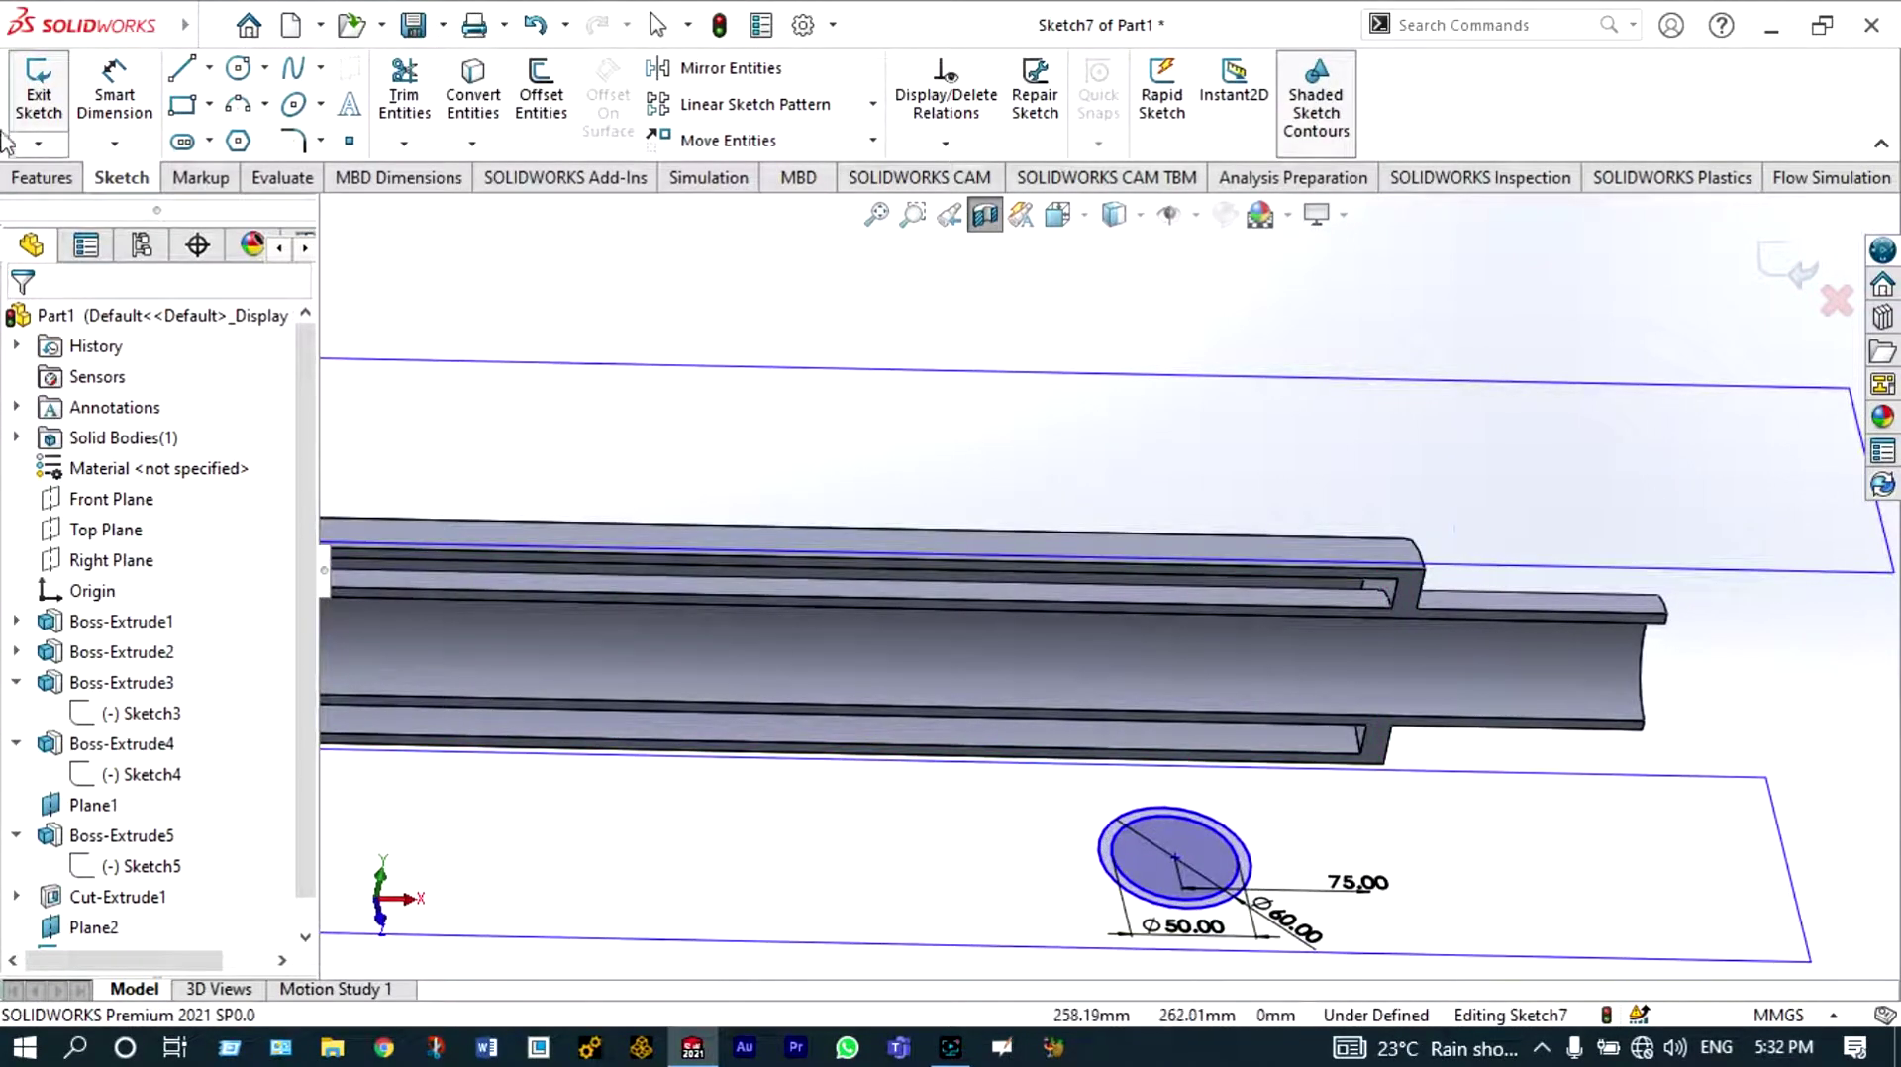
pyautogui.click(52, 180)
pyautogui.click(67, 111)
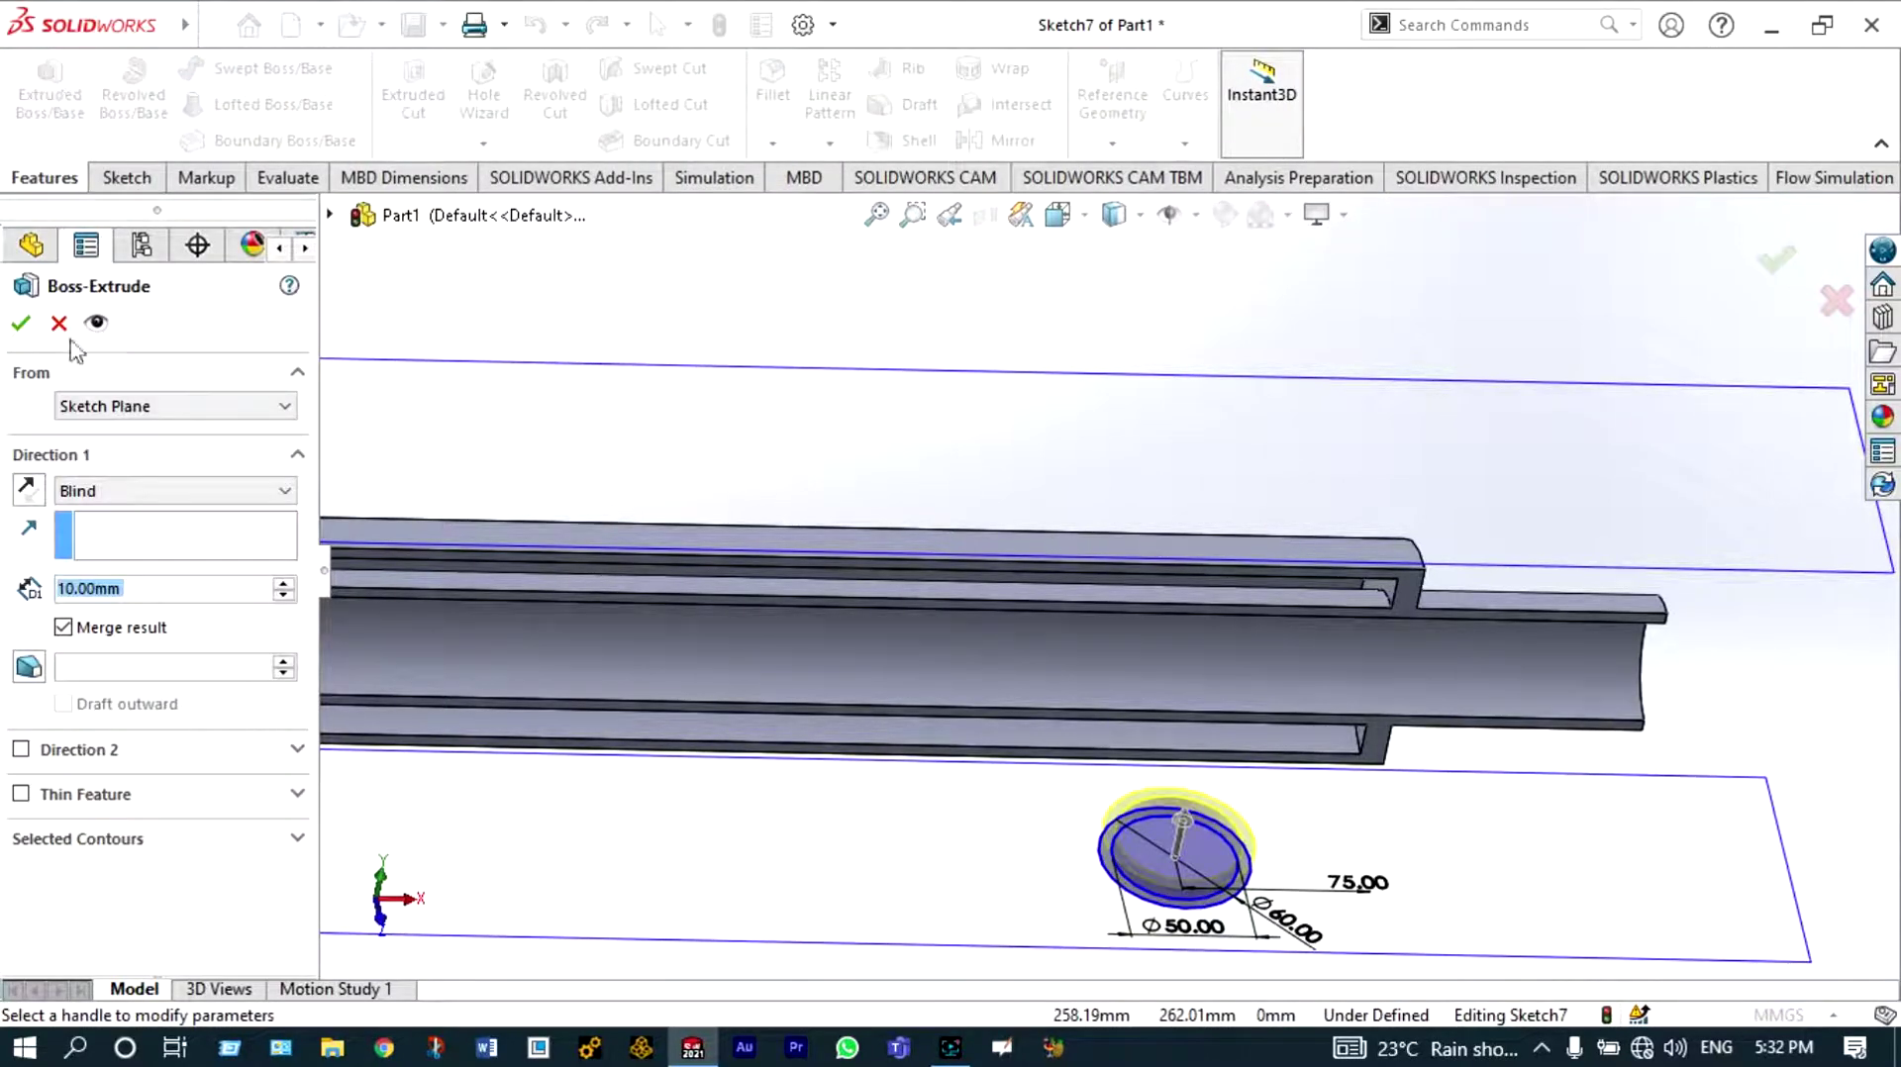
pyautogui.click(288, 499)
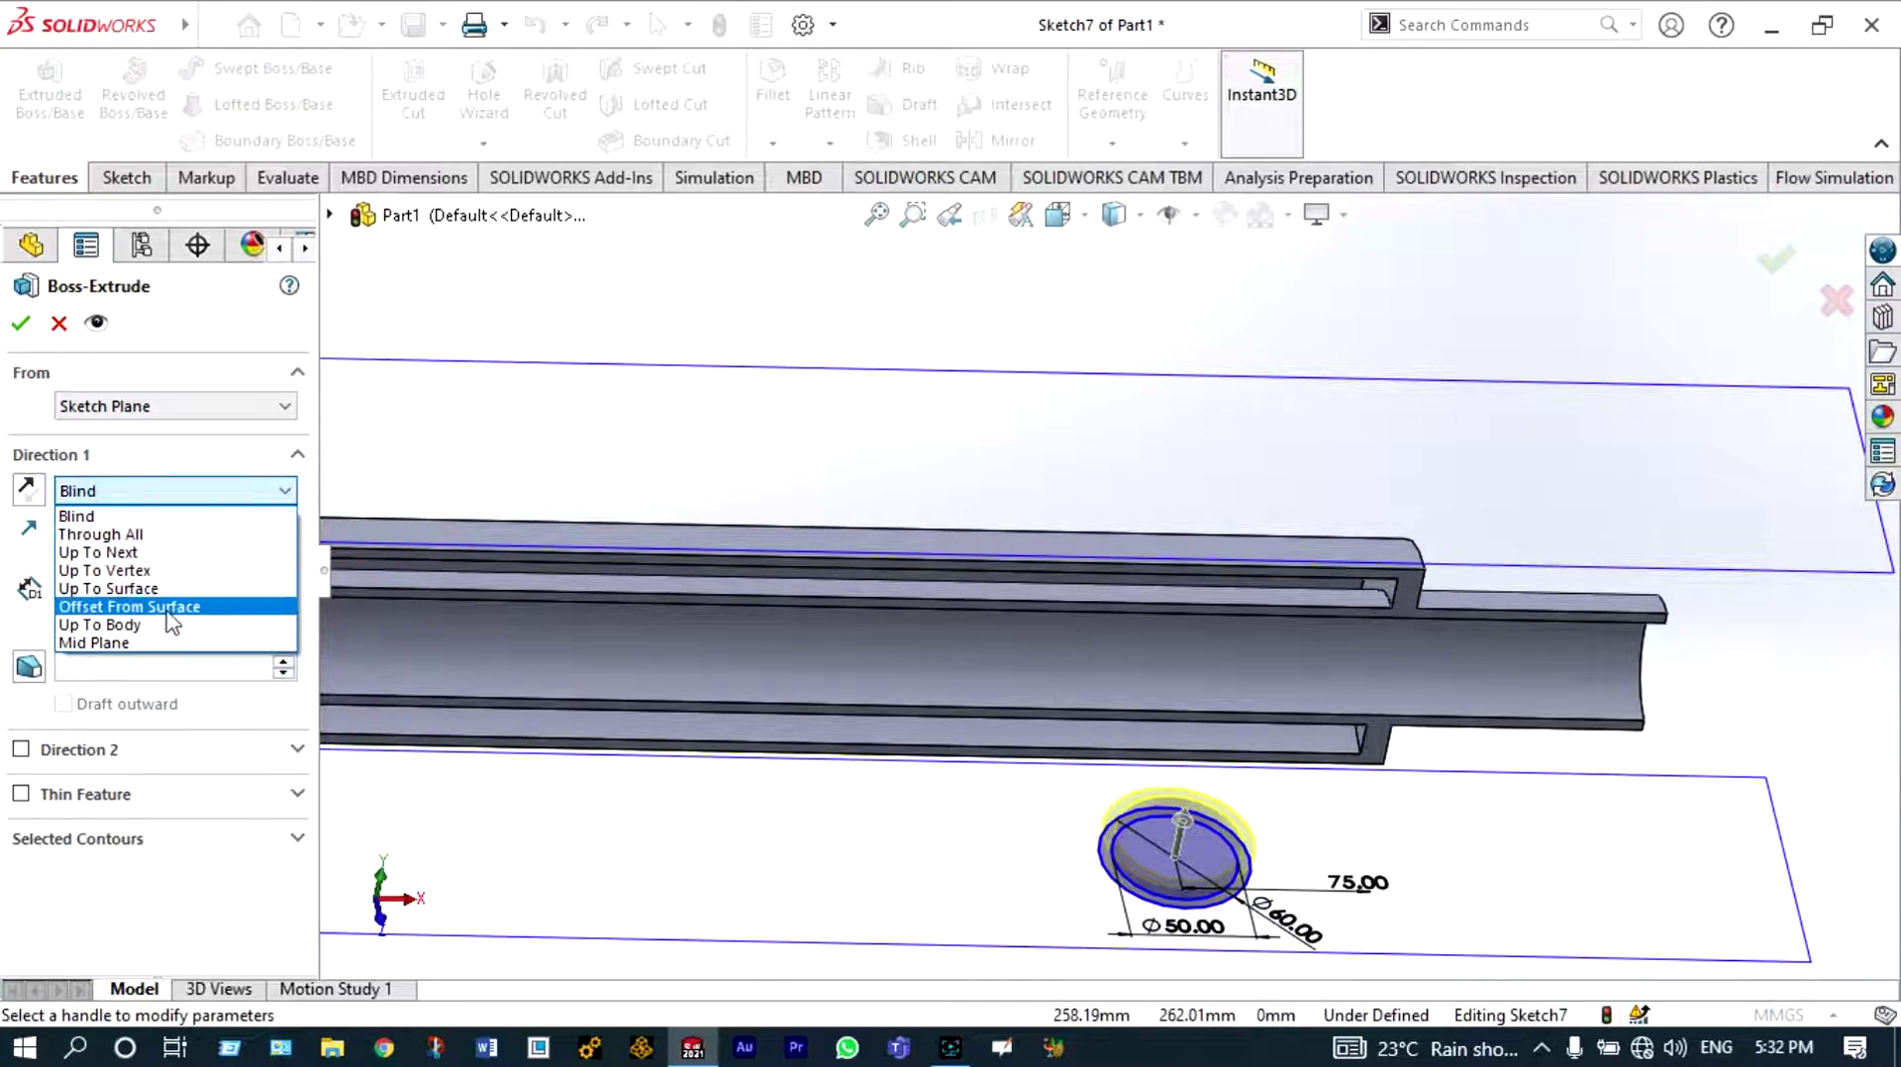
pyautogui.click(107, 589)
pyautogui.scroll(-2, 1248, 777)
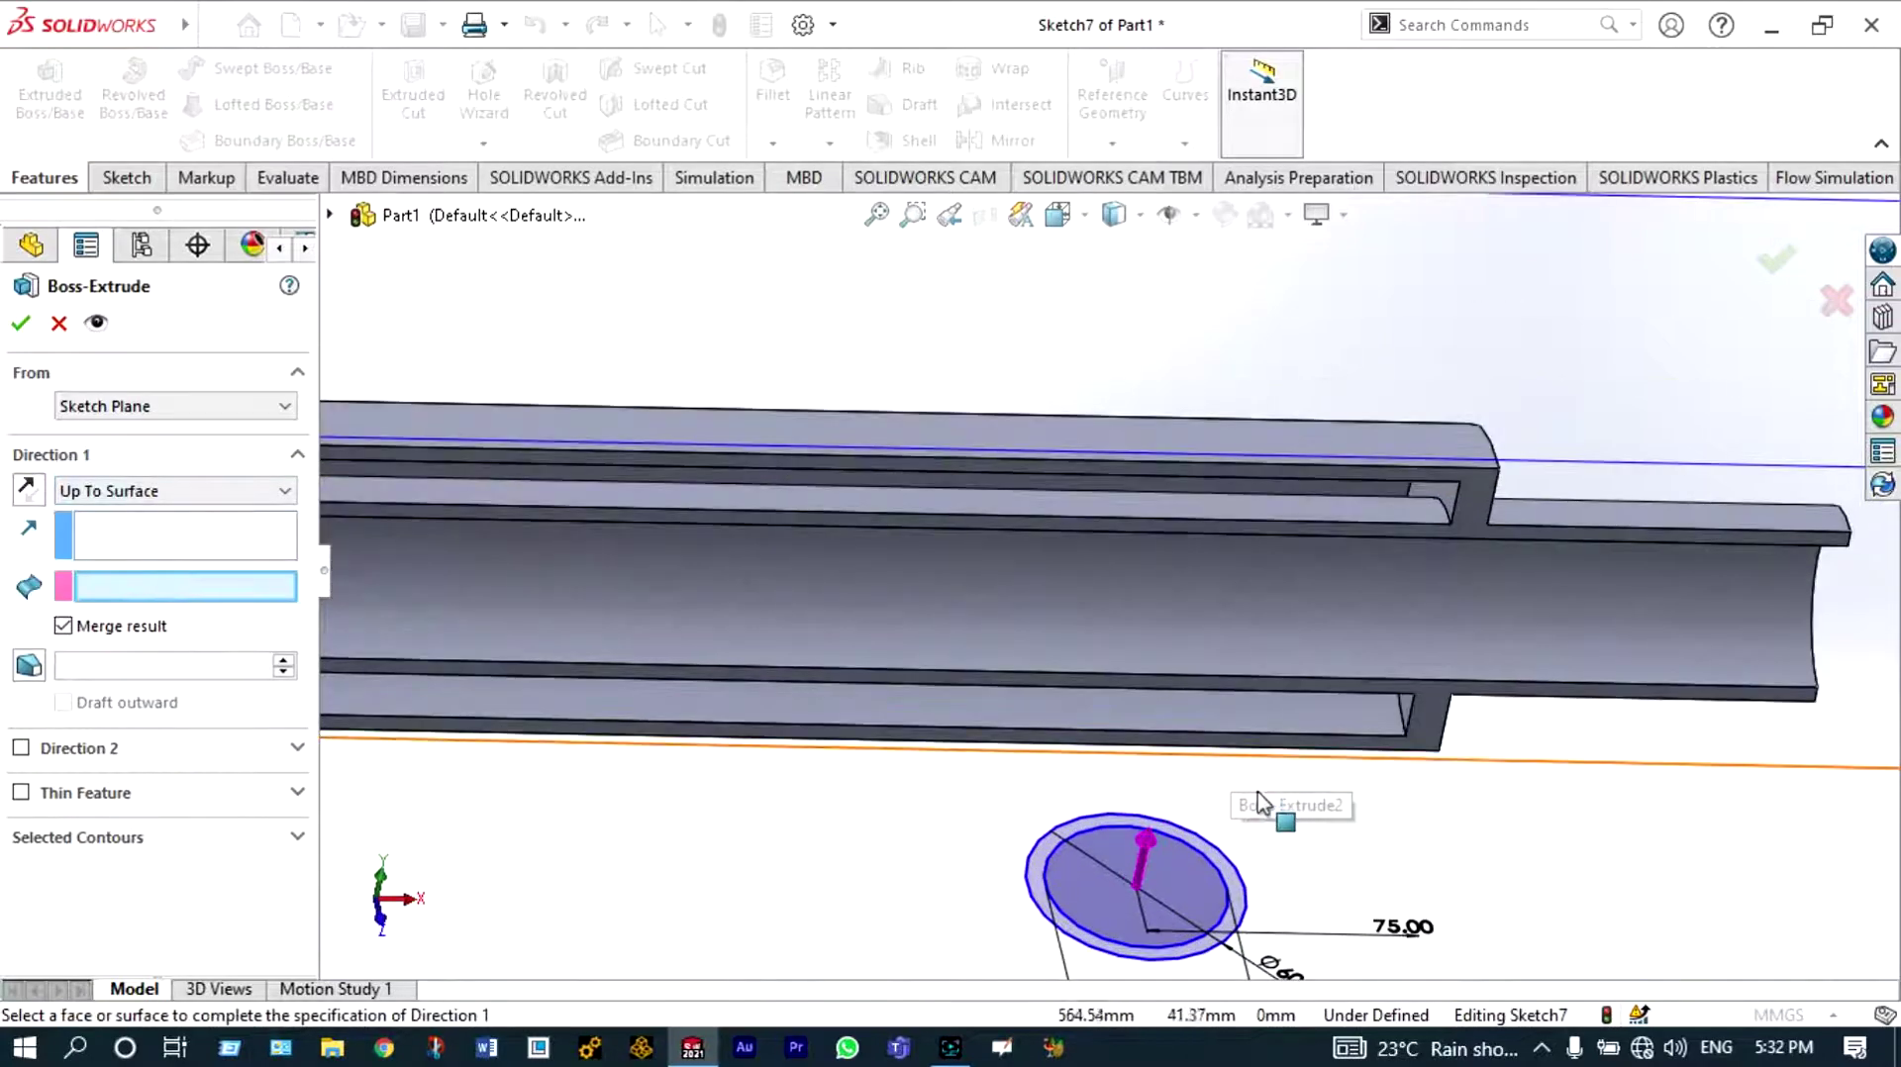
pyautogui.moveTo(1366, 640); pyautogui.dragTo(1145, 627, button='middle')
pyautogui.click(1142, 596)
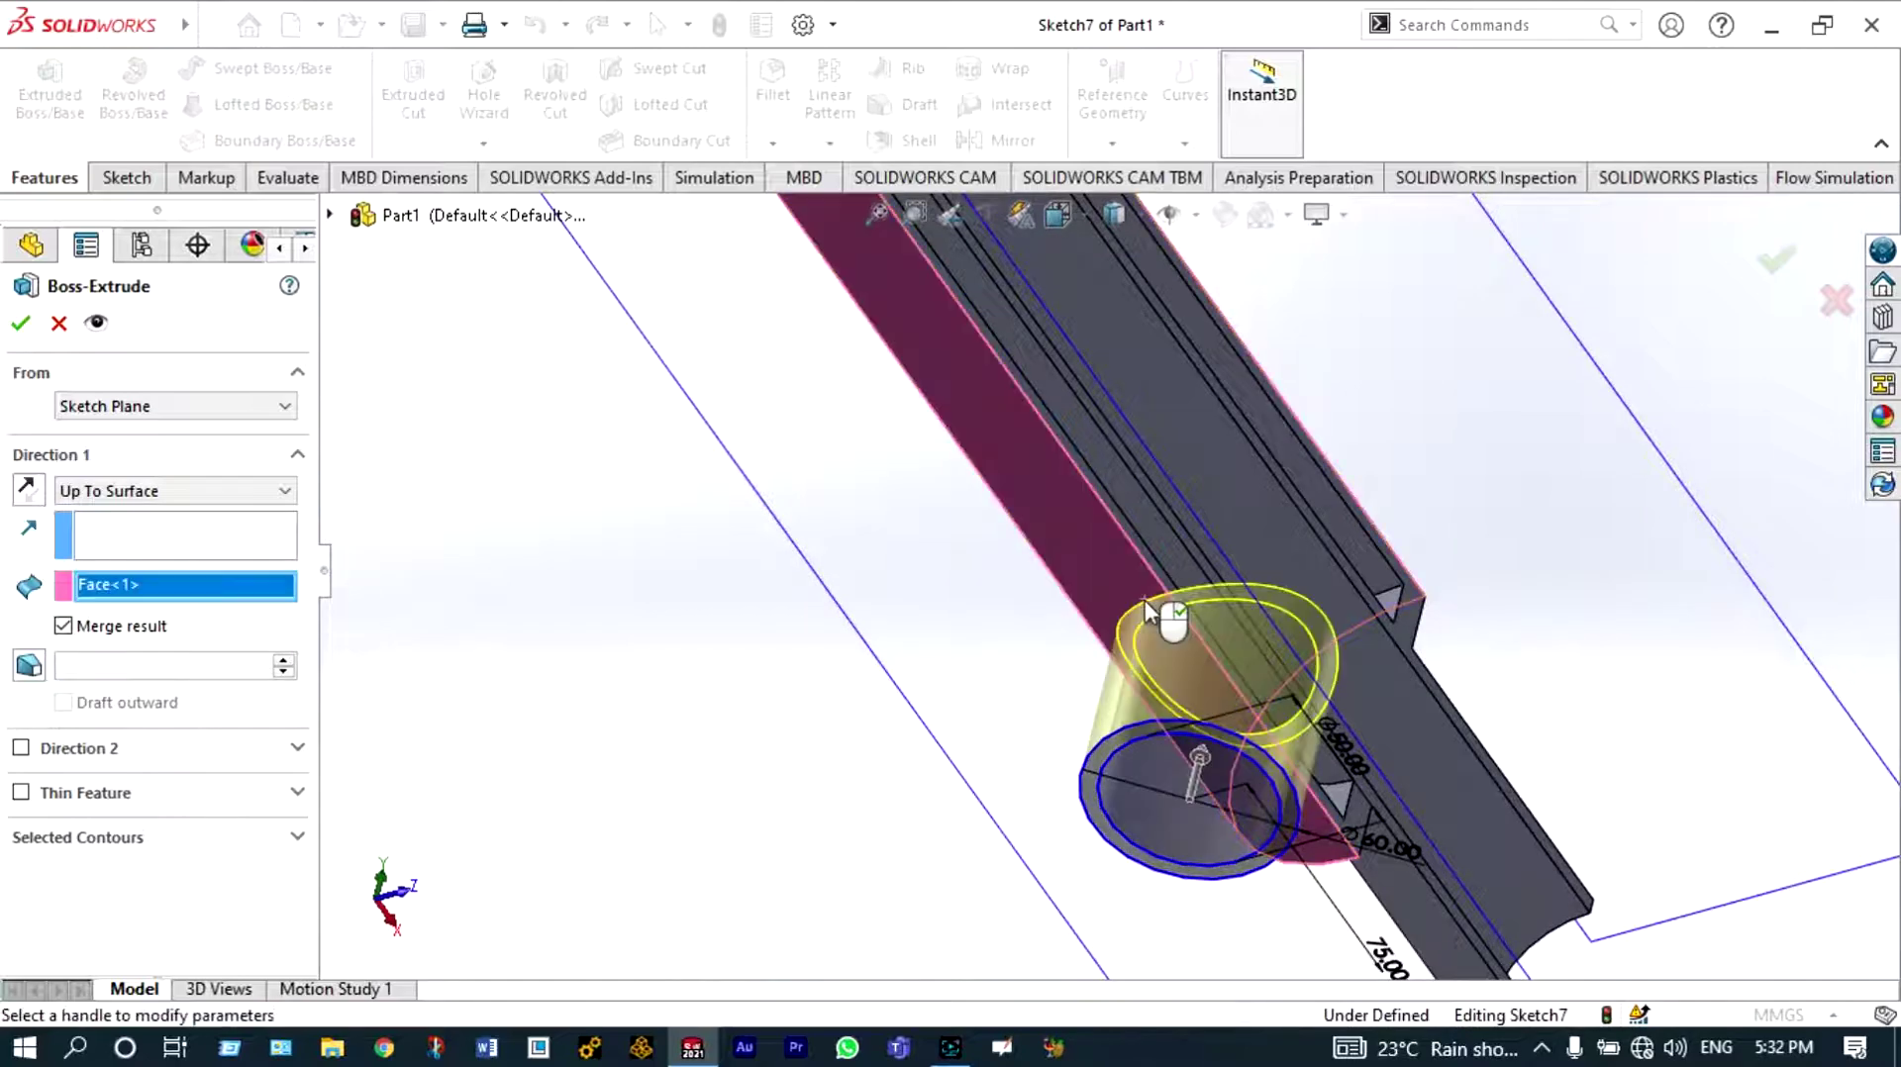
pyautogui.click(21, 323)
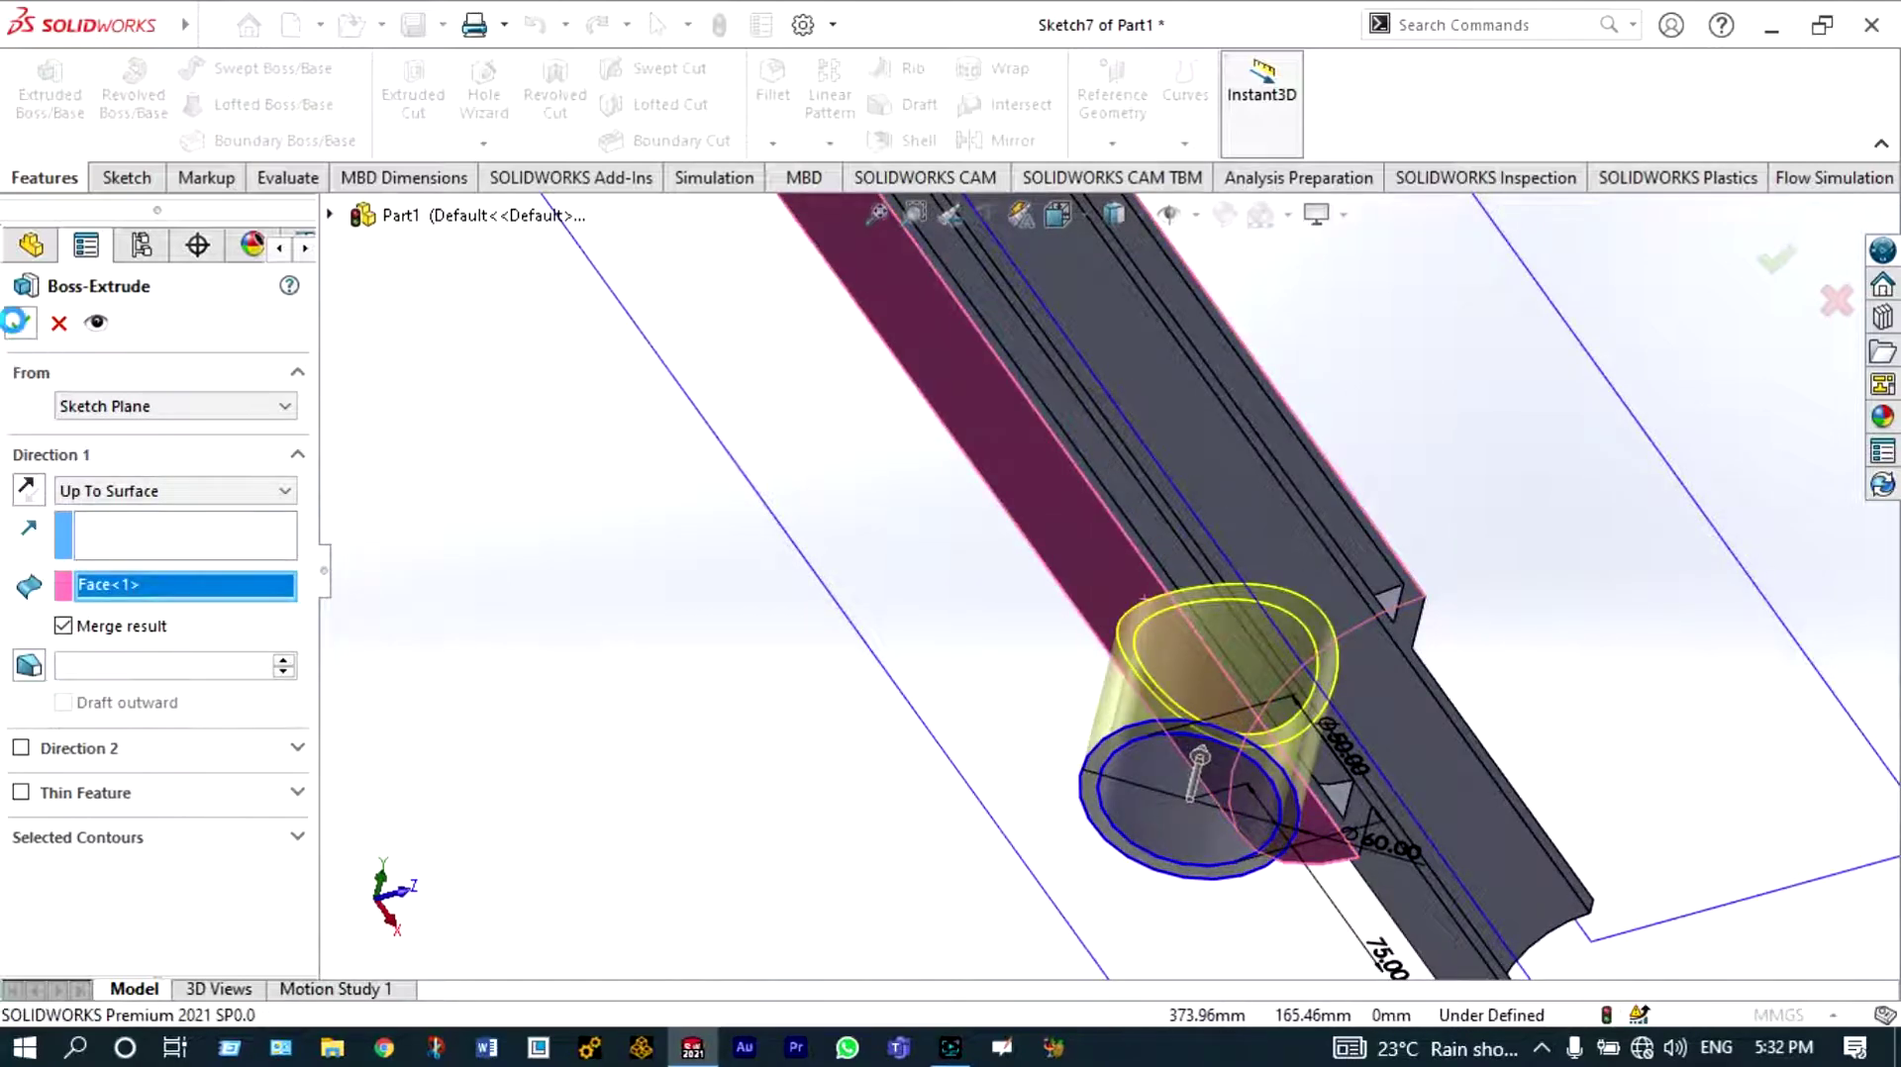
# Start a new sketch on Plane2, the lower offset plane carrying the second nozzle's profile
pyautogui.rightClick(911, 599)
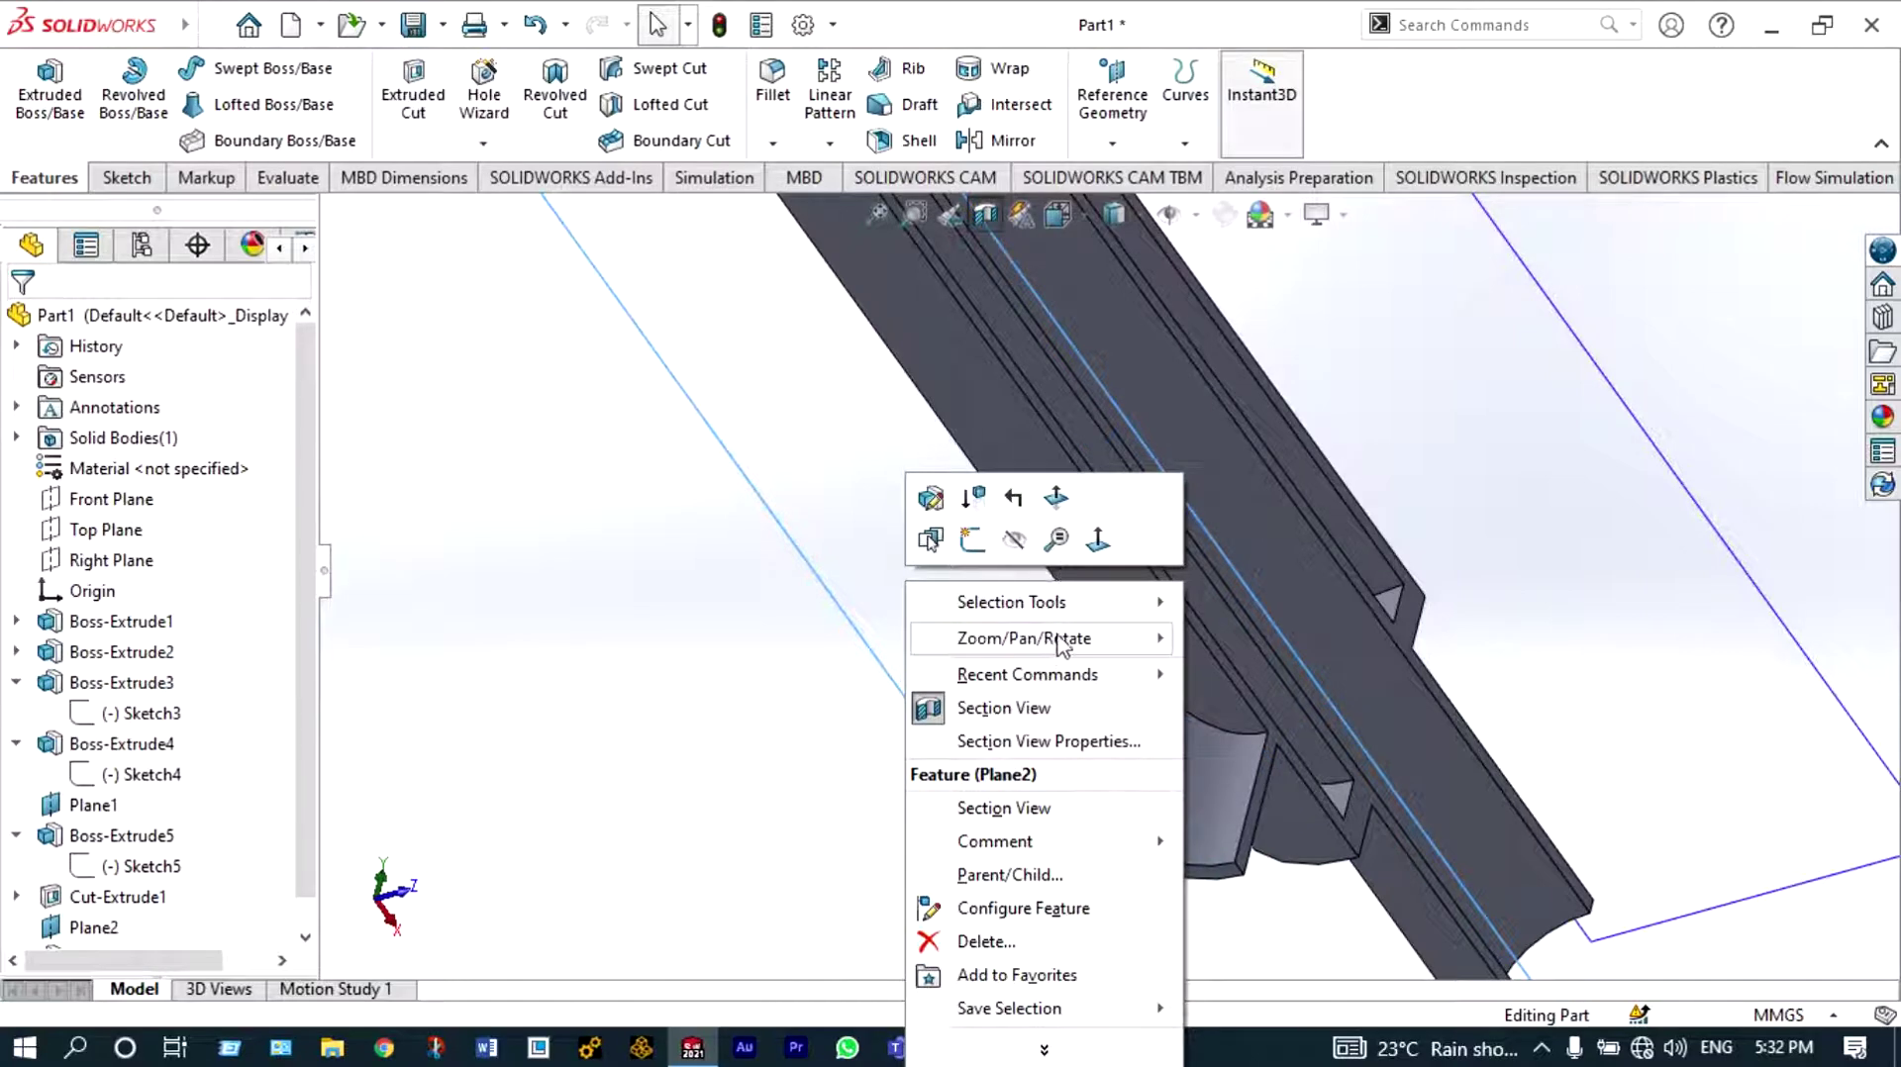
pyautogui.moveTo(1128, 641)
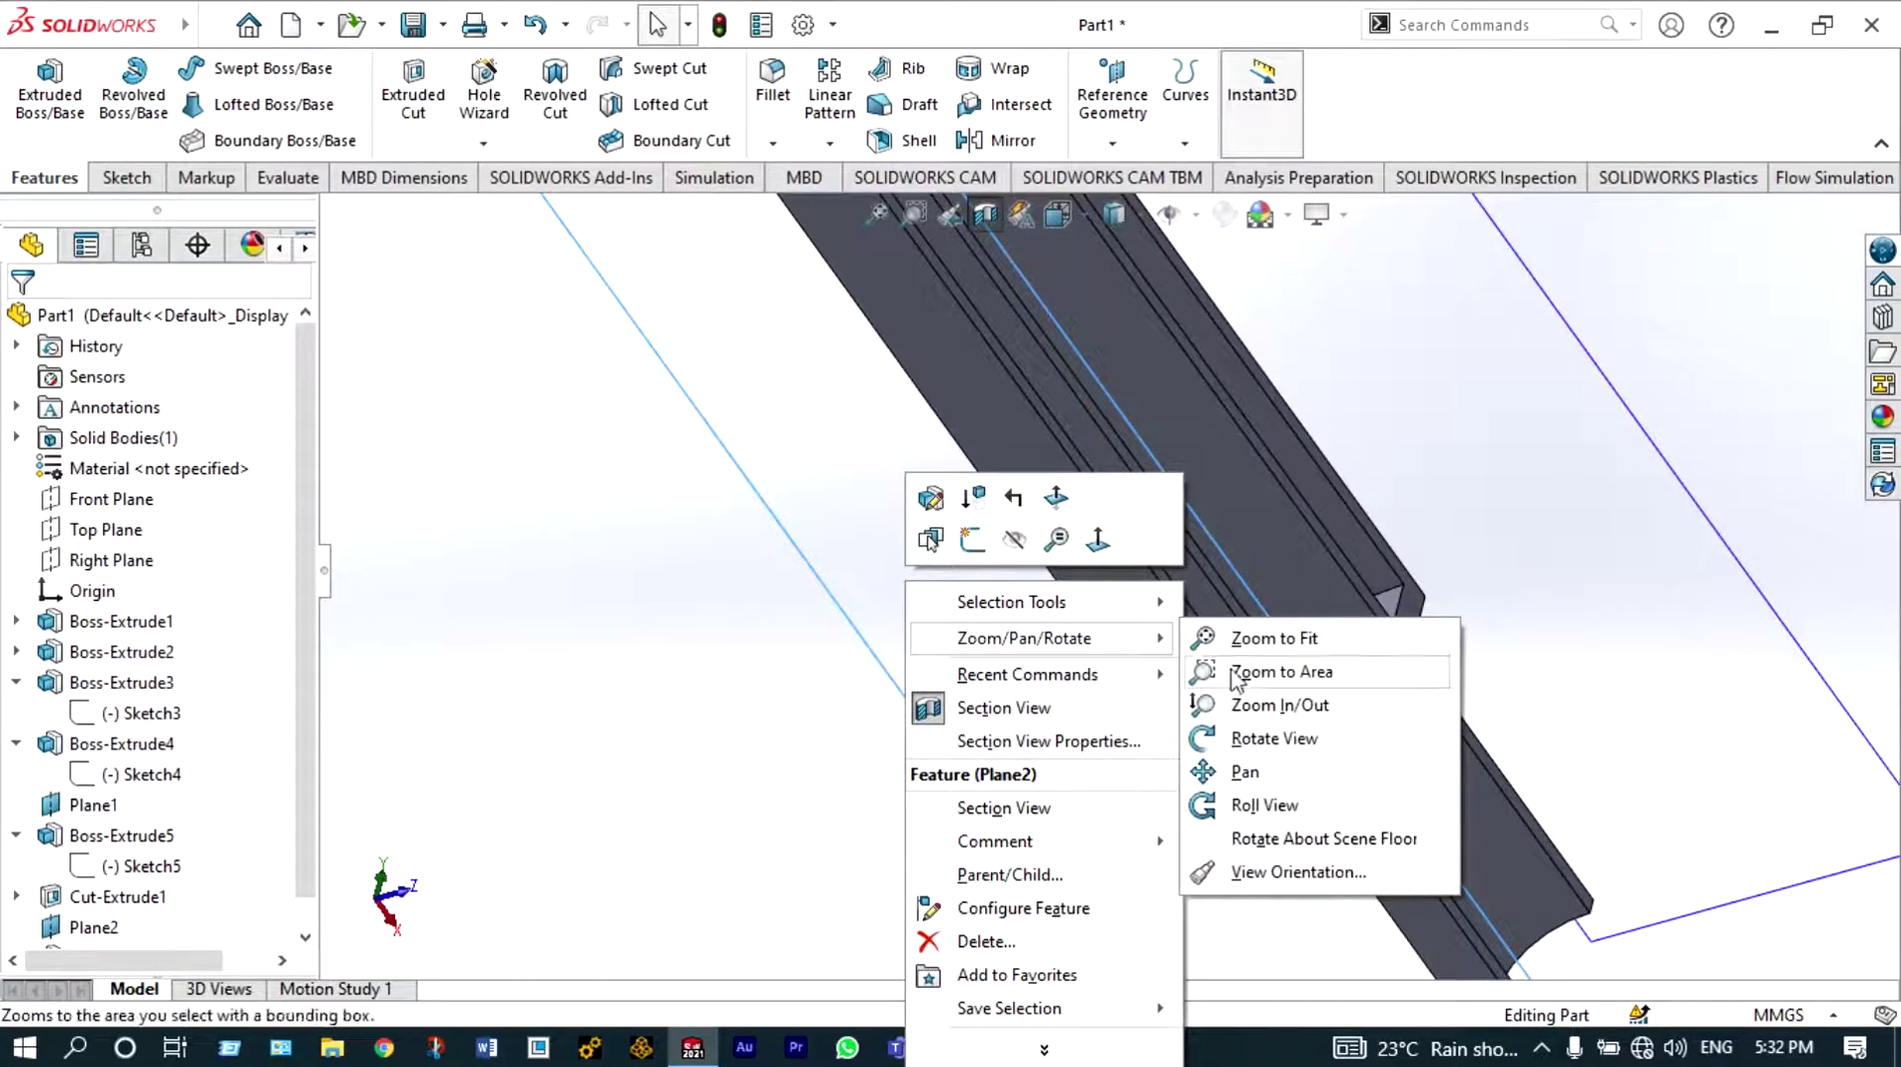
pyautogui.click(1386, 738)
pyautogui.moveTo(1195, 673)
pyautogui.mouseDown()
pyautogui.moveTo(1083, 700)
pyautogui.moveTo(997, 806)
pyautogui.moveTo(1049, 793)
pyautogui.moveTo(1314, 617)
pyautogui.mouseUp()
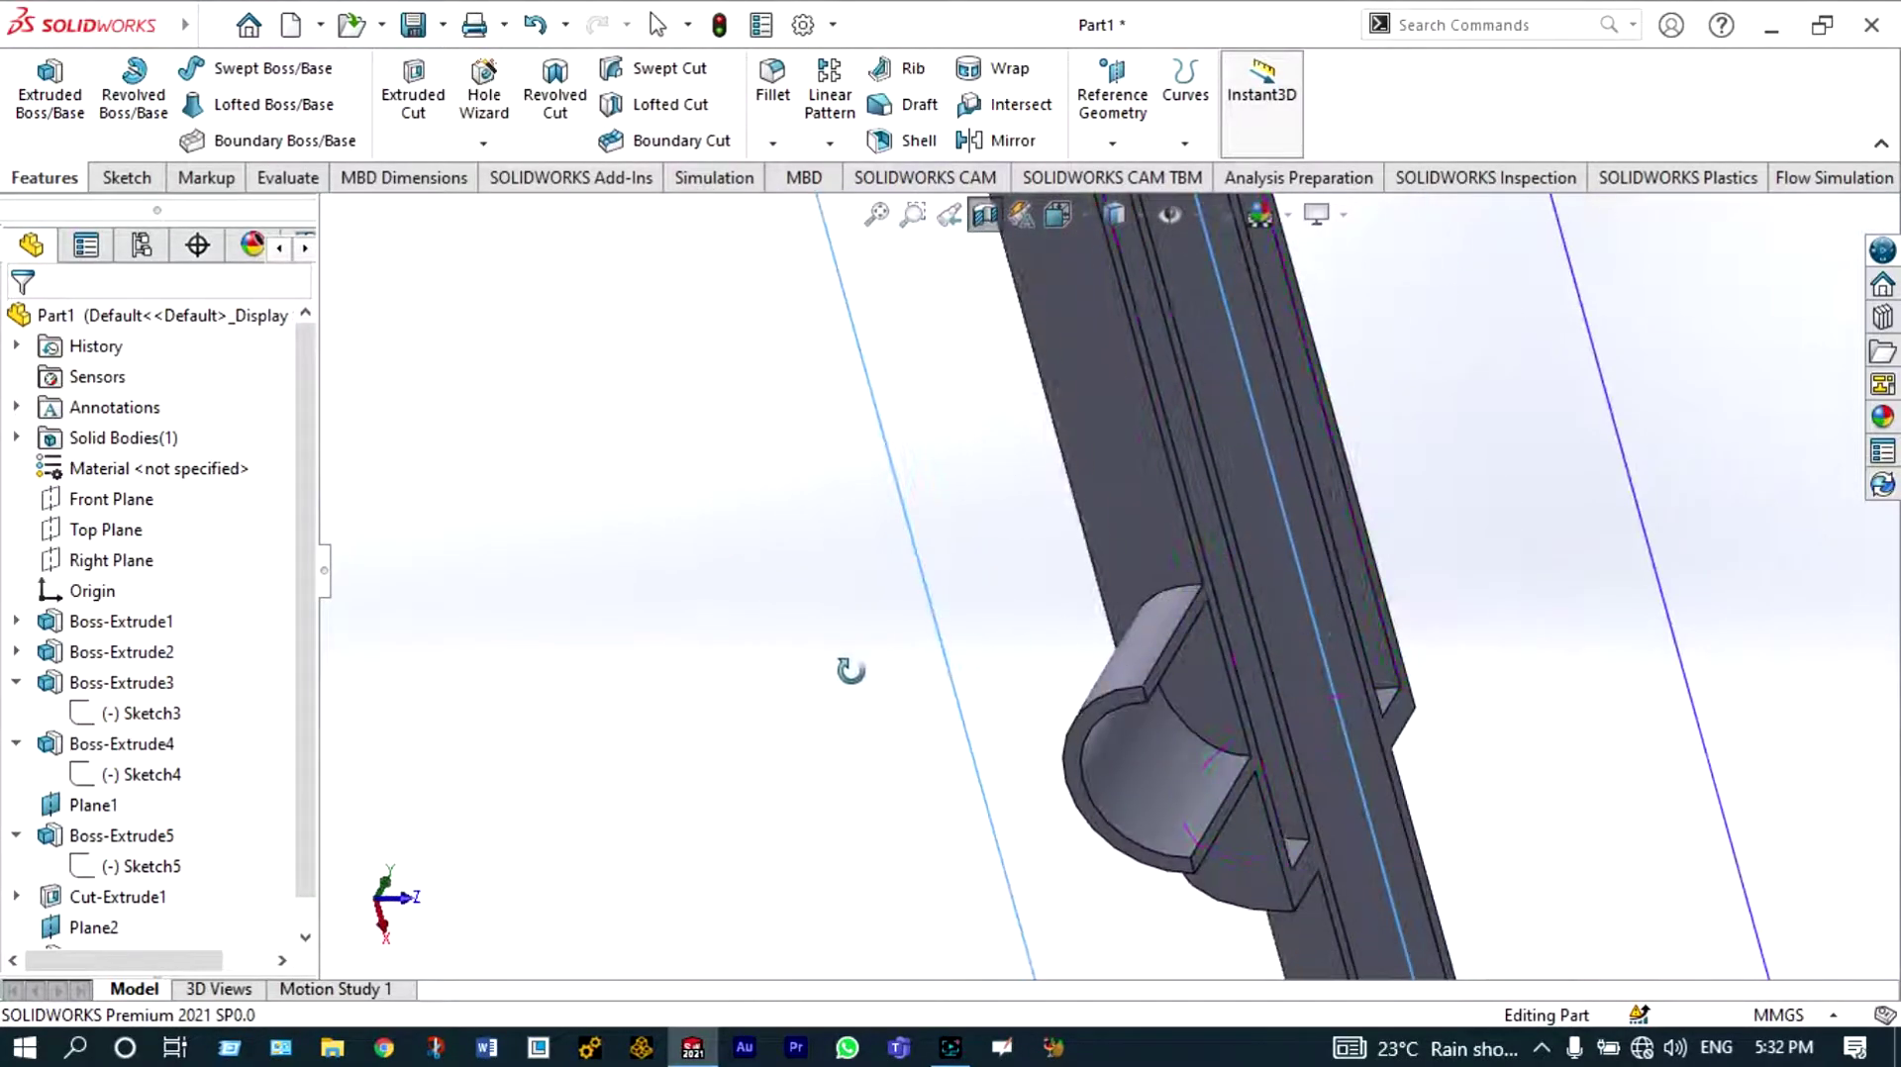
pyautogui.rightClick(756, 686)
pyautogui.click(822, 431)
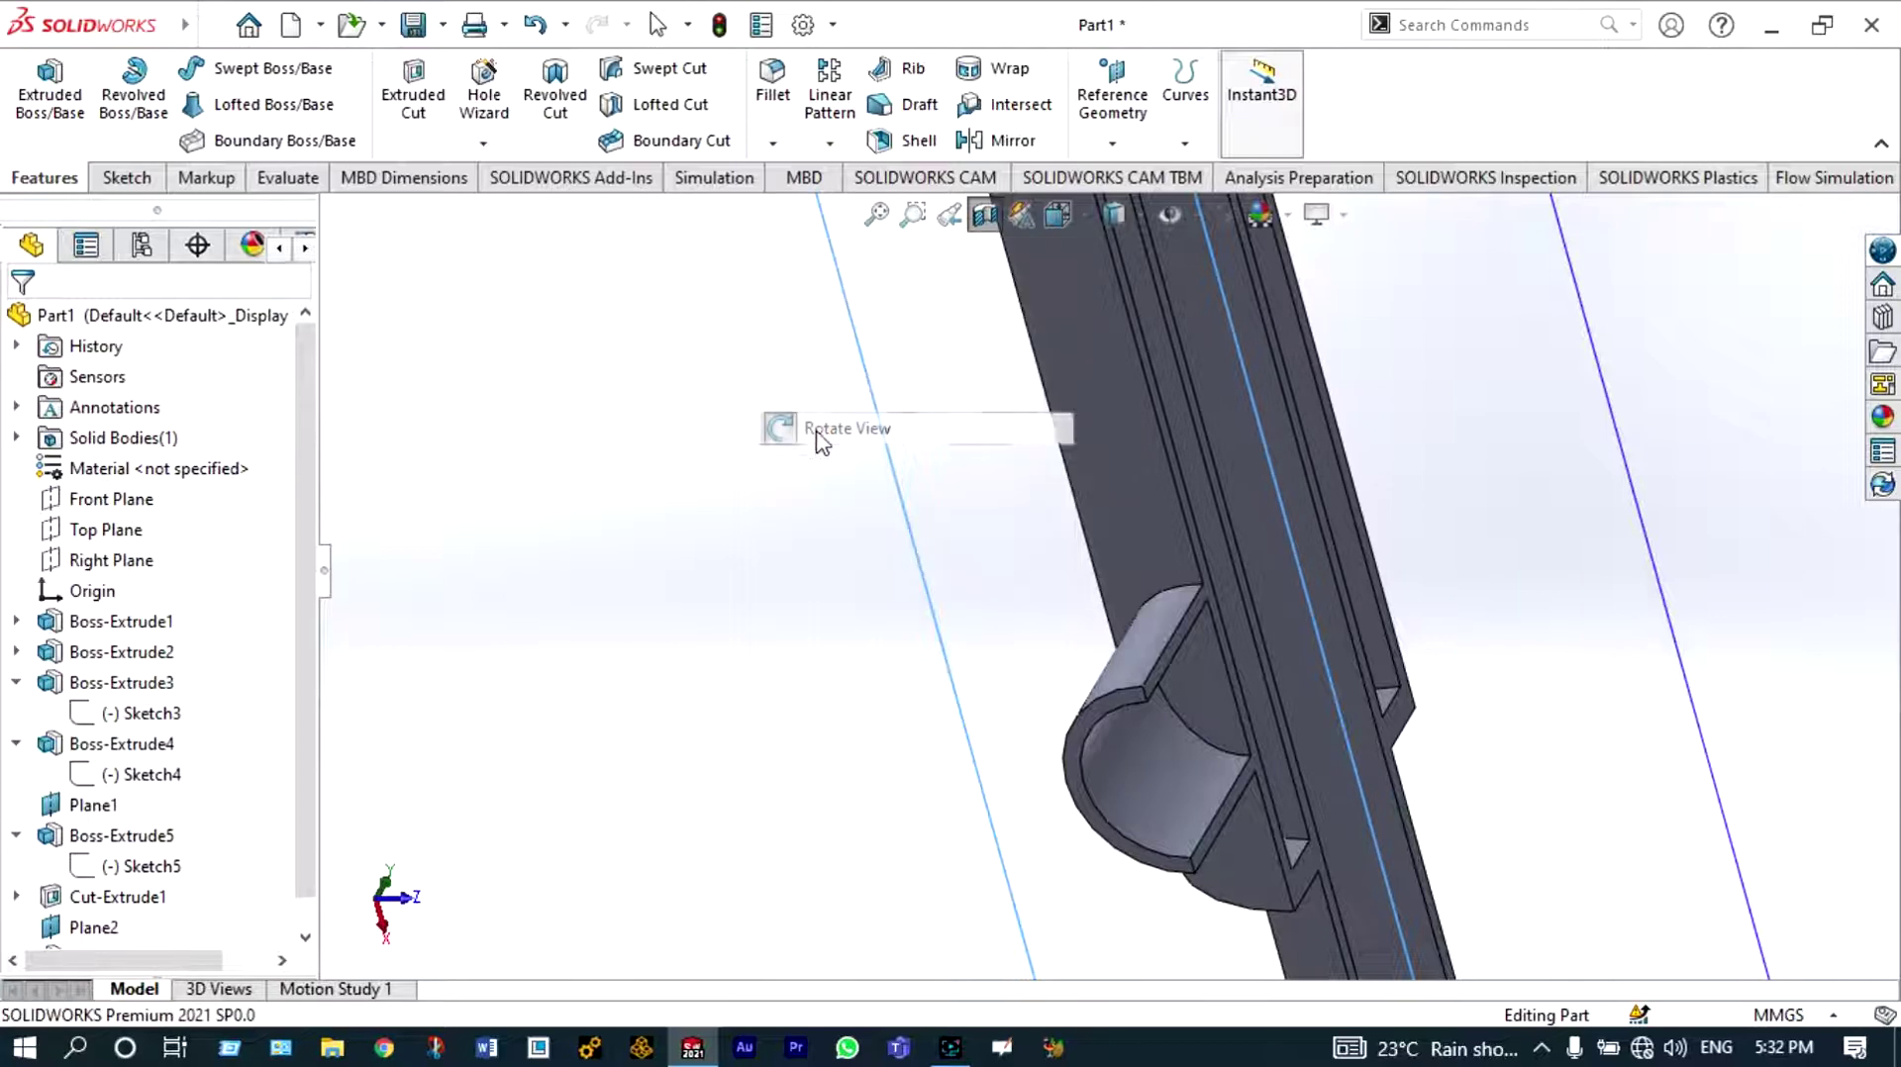
pyautogui.click(960, 562)
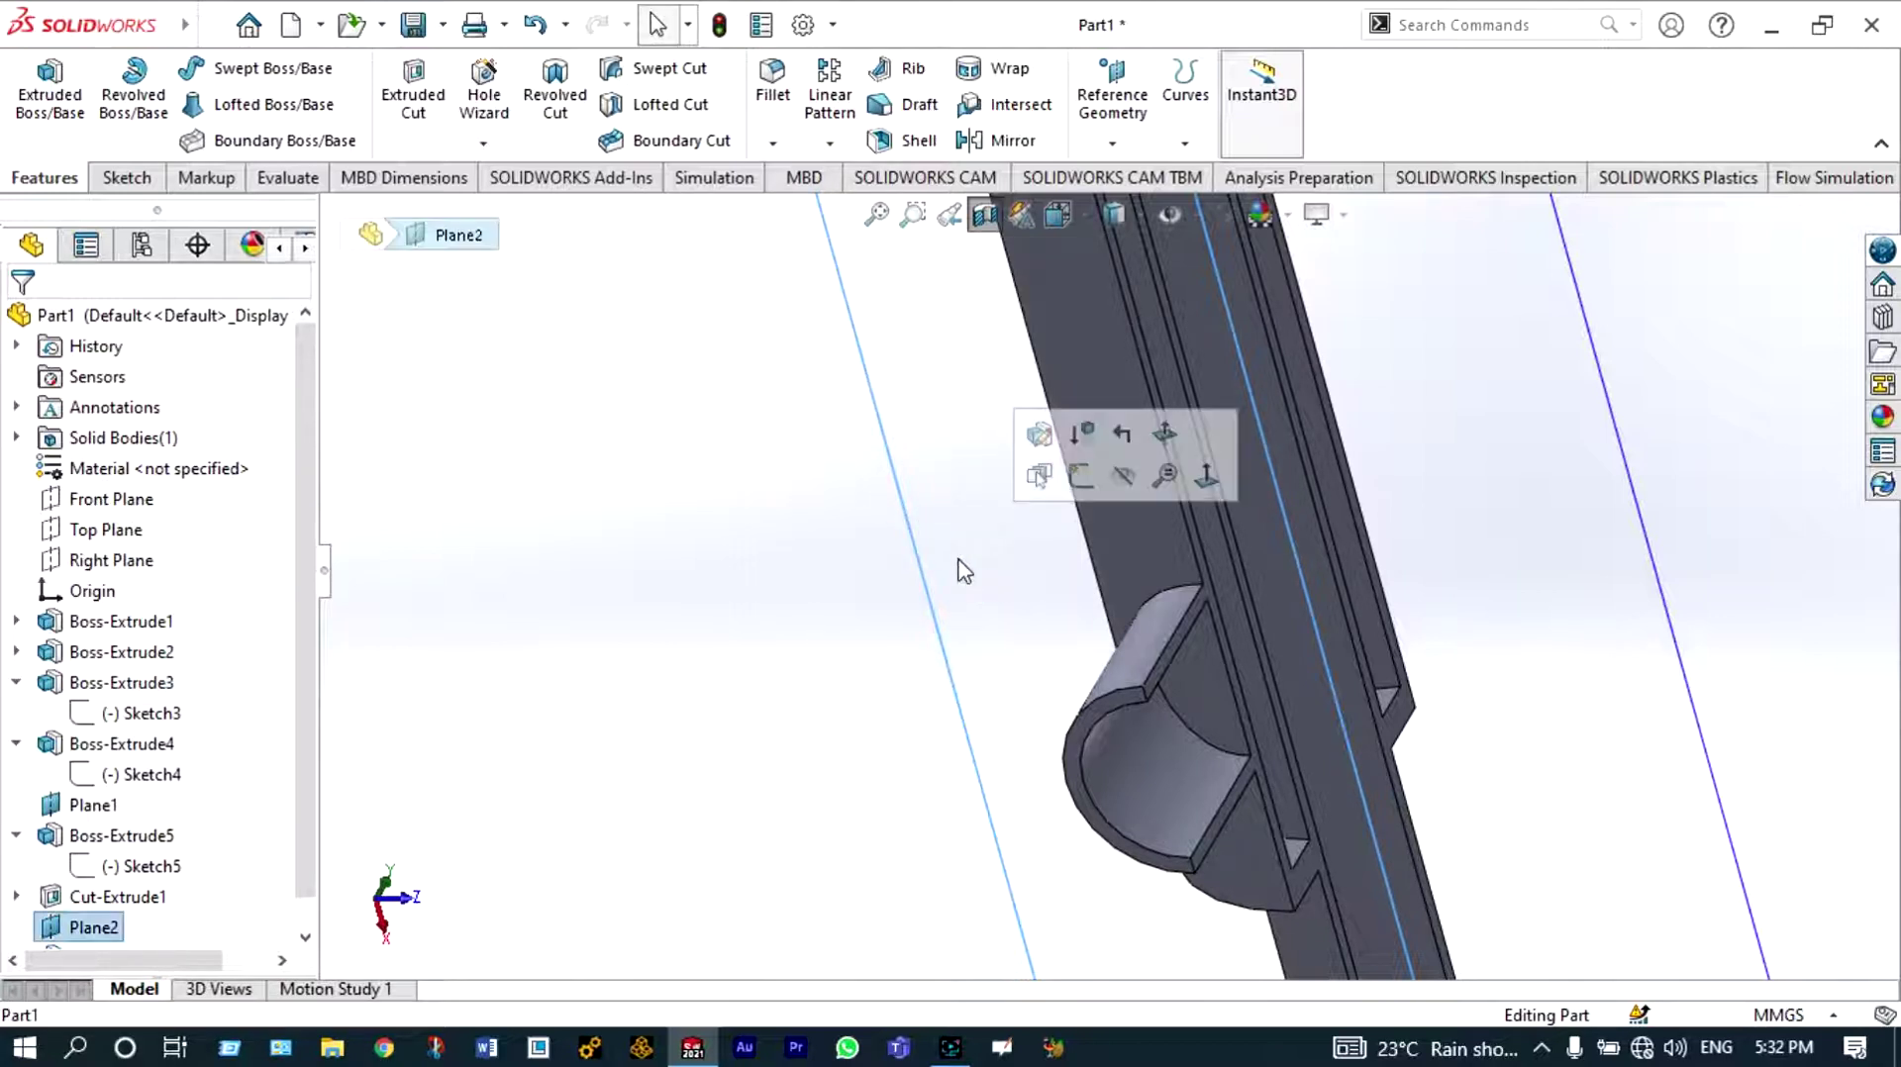
pyautogui.click(127, 177)
pyautogui.click(41, 85)
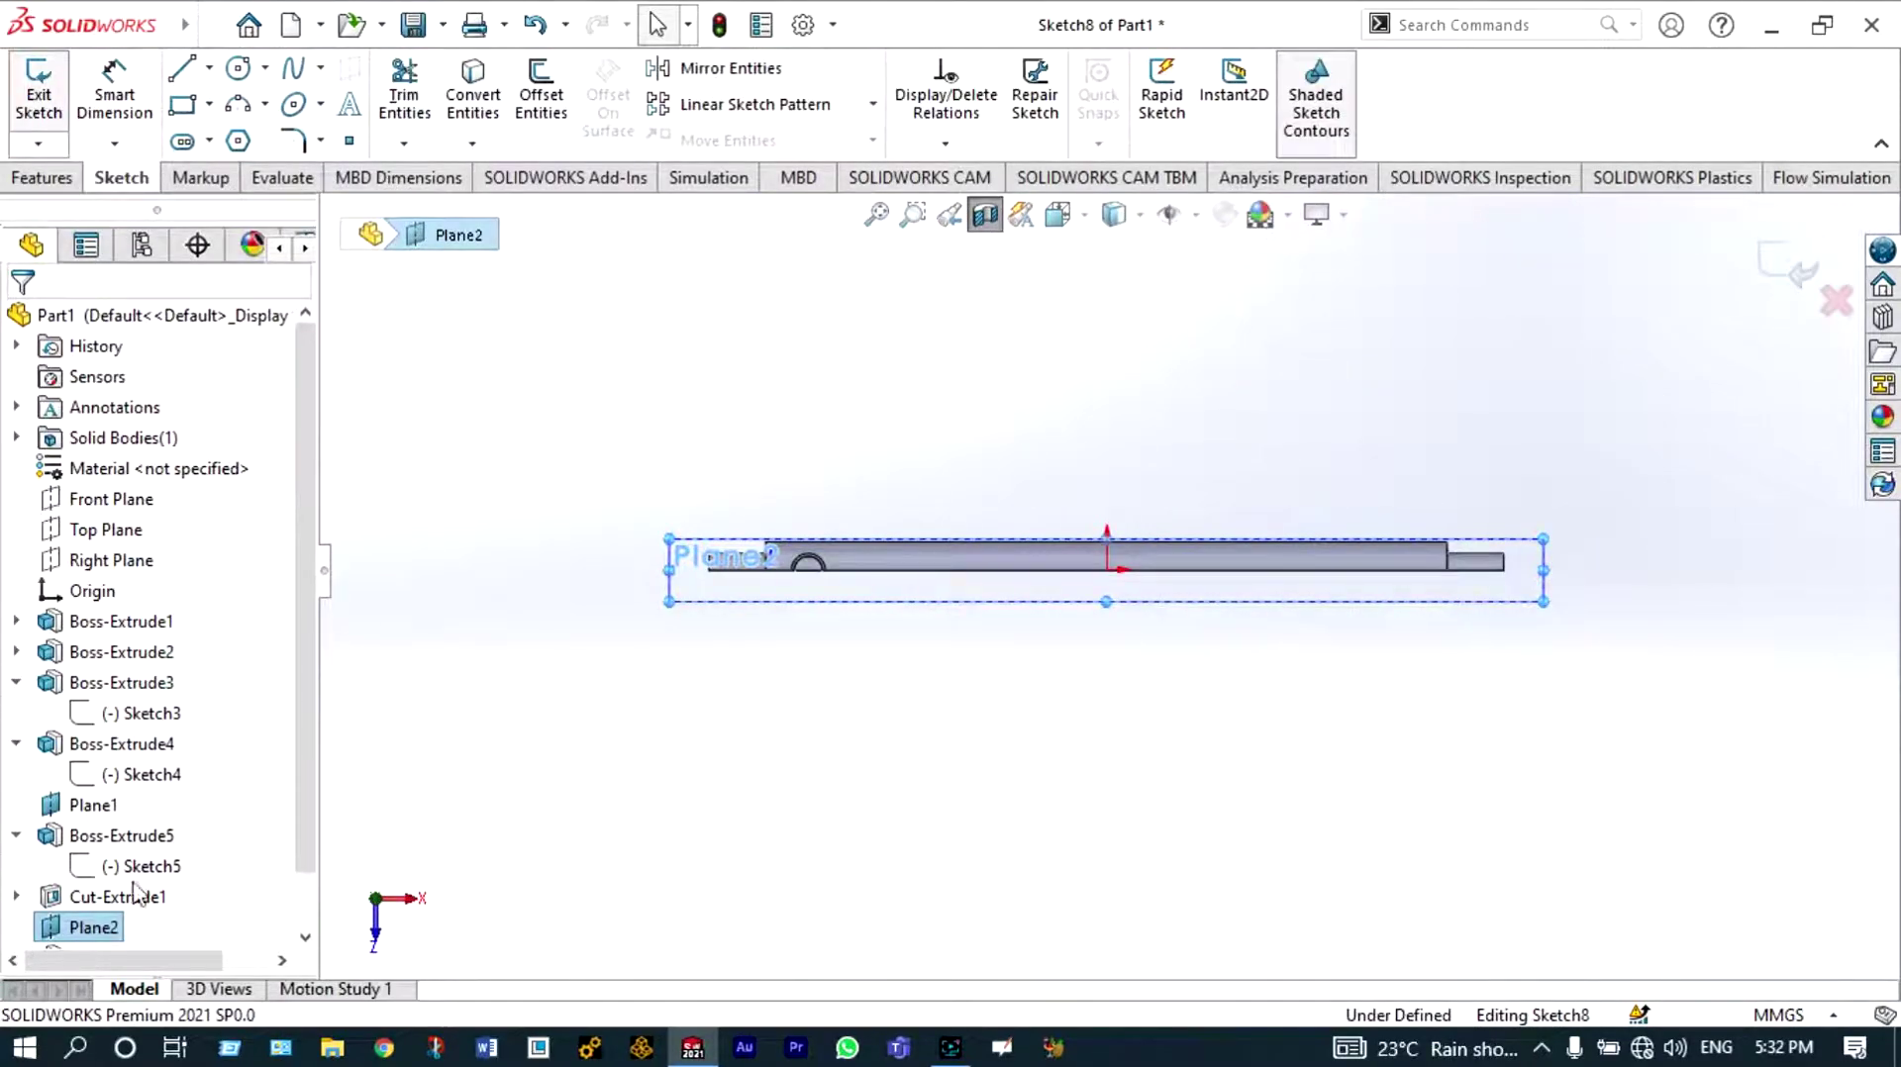
# Convert both circles of Sketch7, the second nozzle's profile, into the new sketch with Convert Entities
pyautogui.scroll(-1, 301, 780)
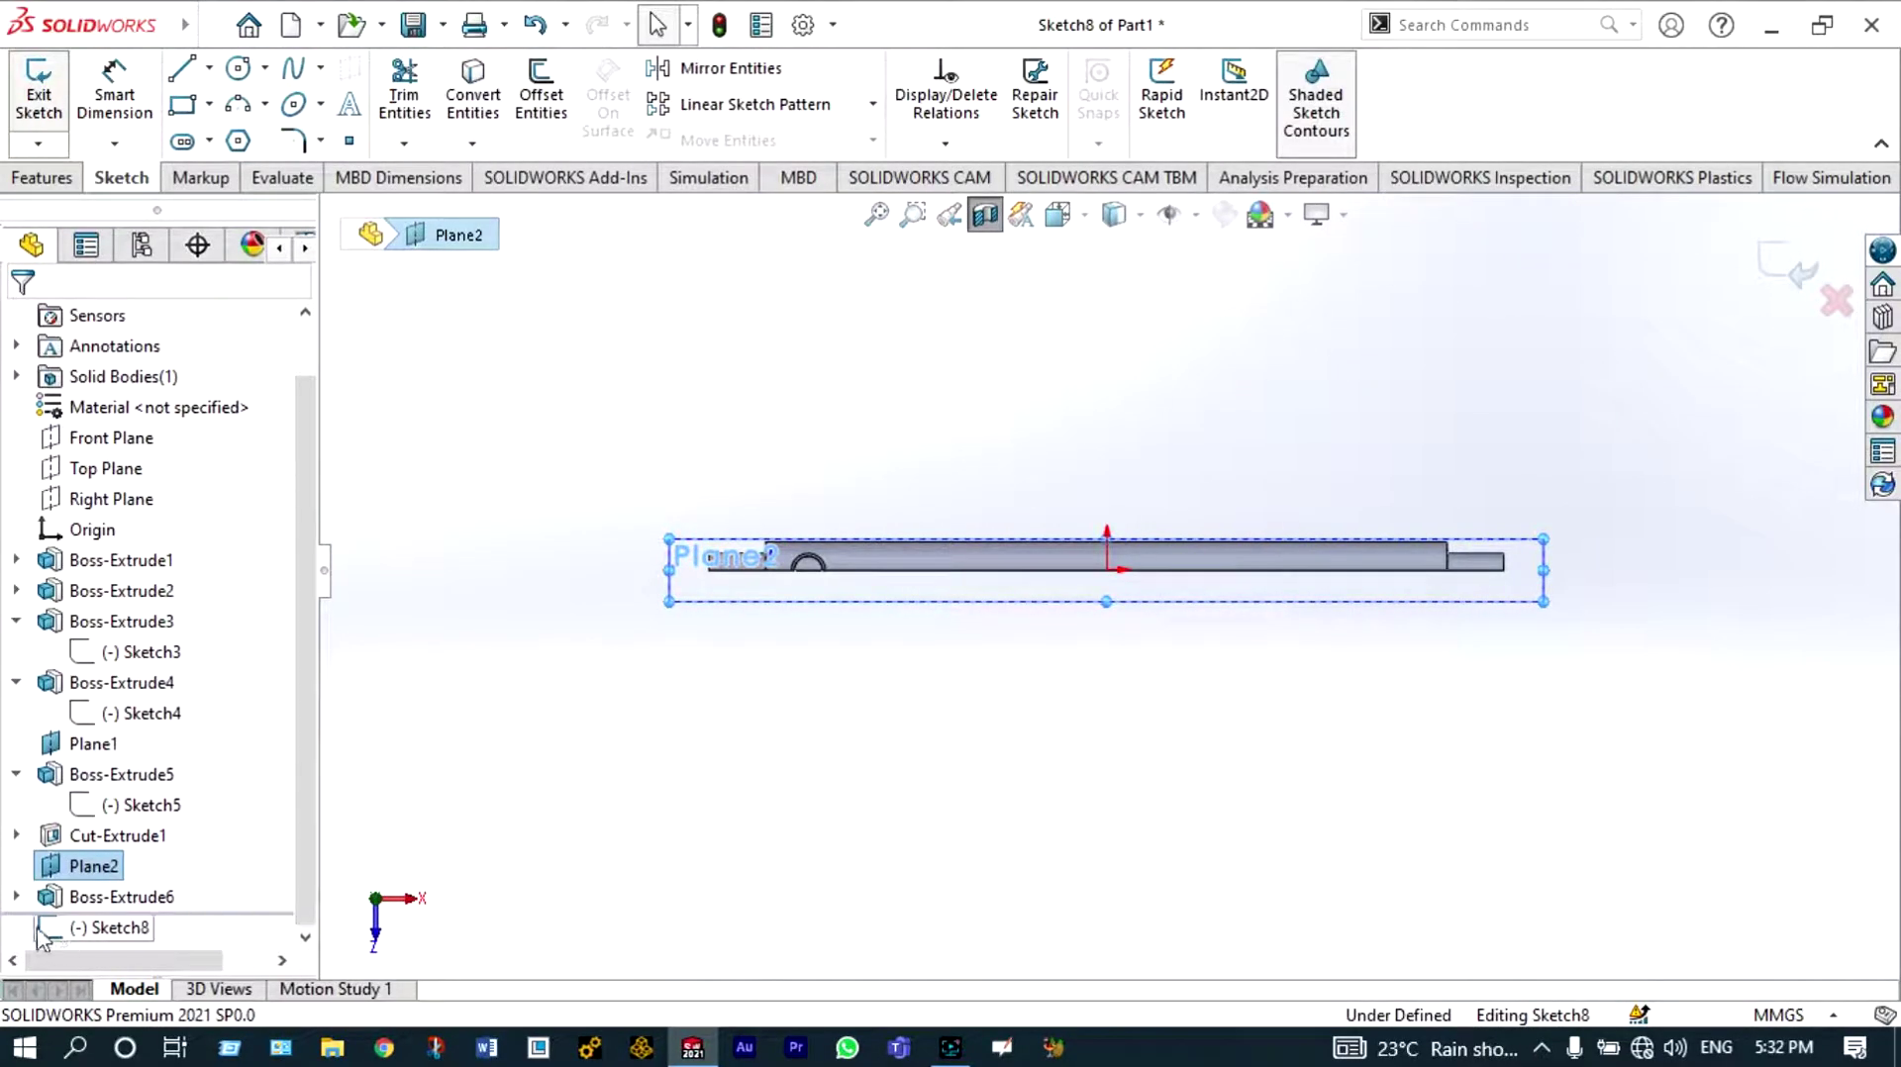
pyautogui.click(15, 897)
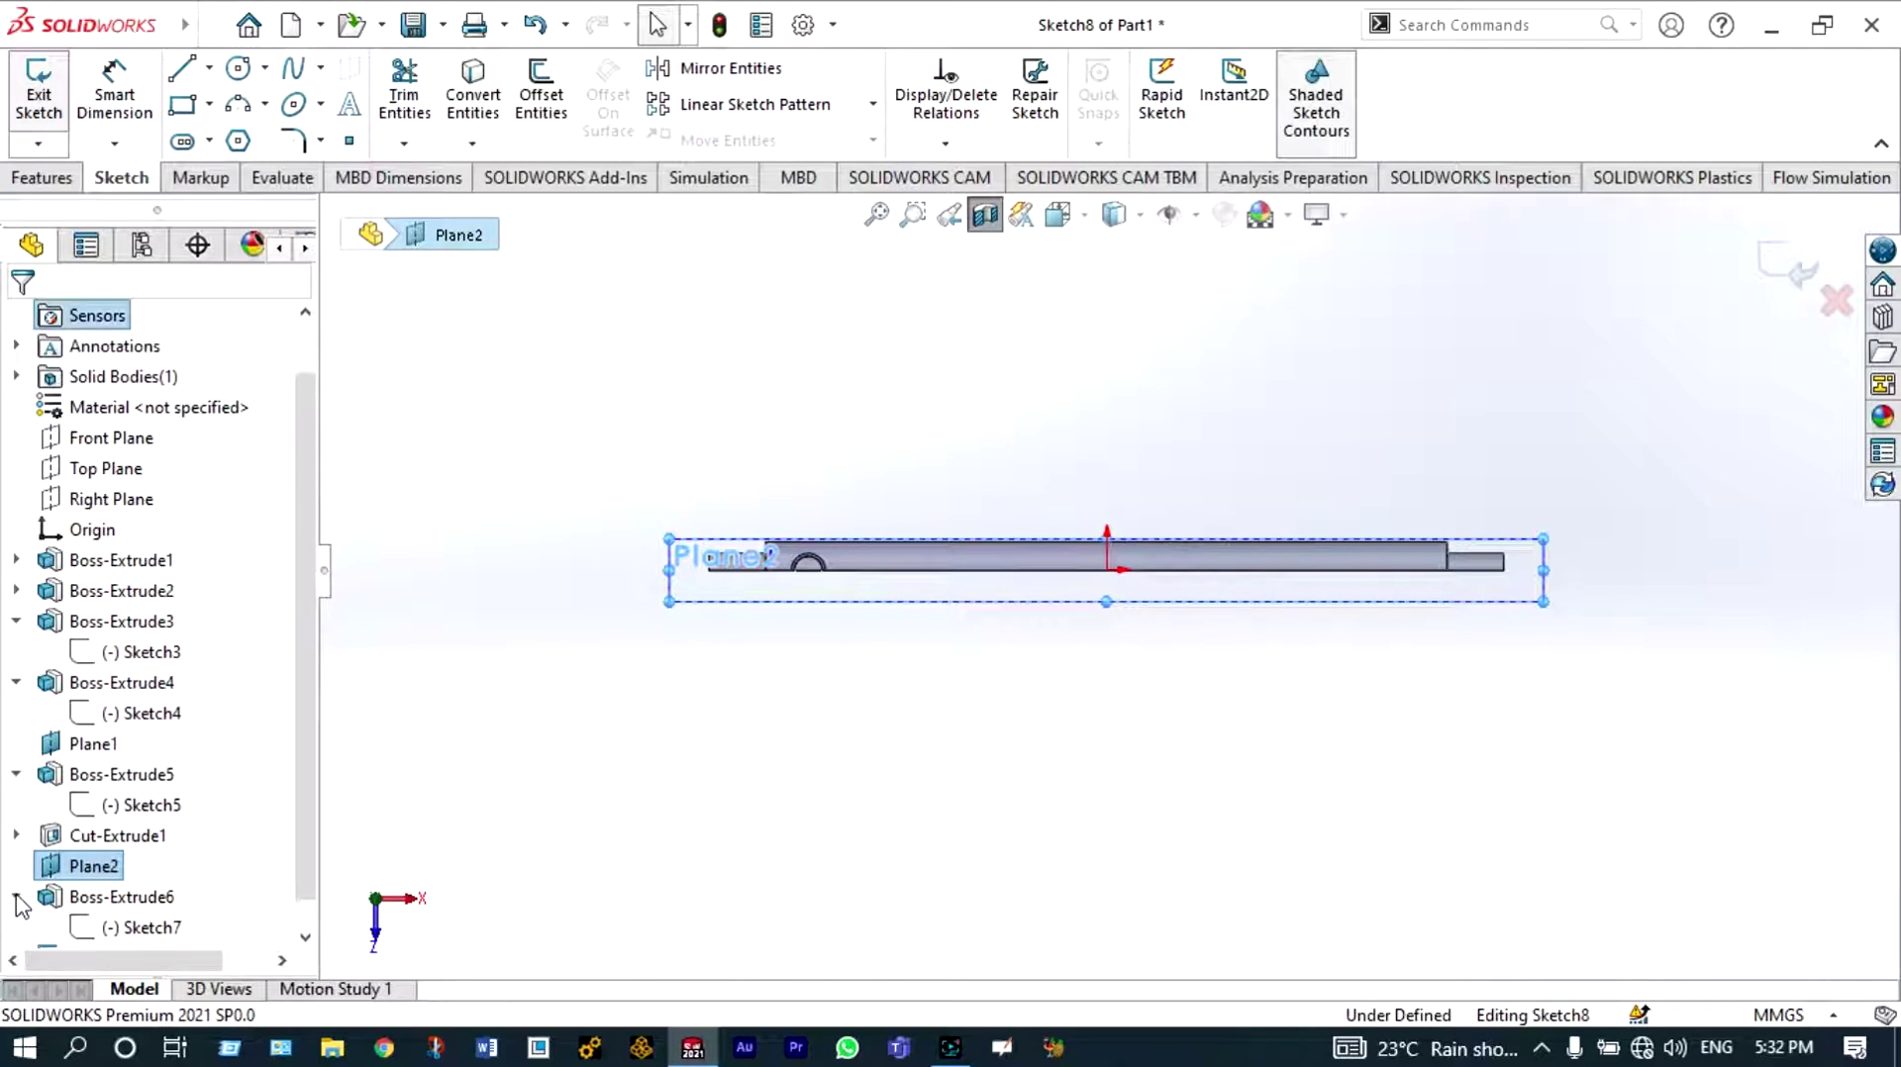
pyautogui.click(141, 929)
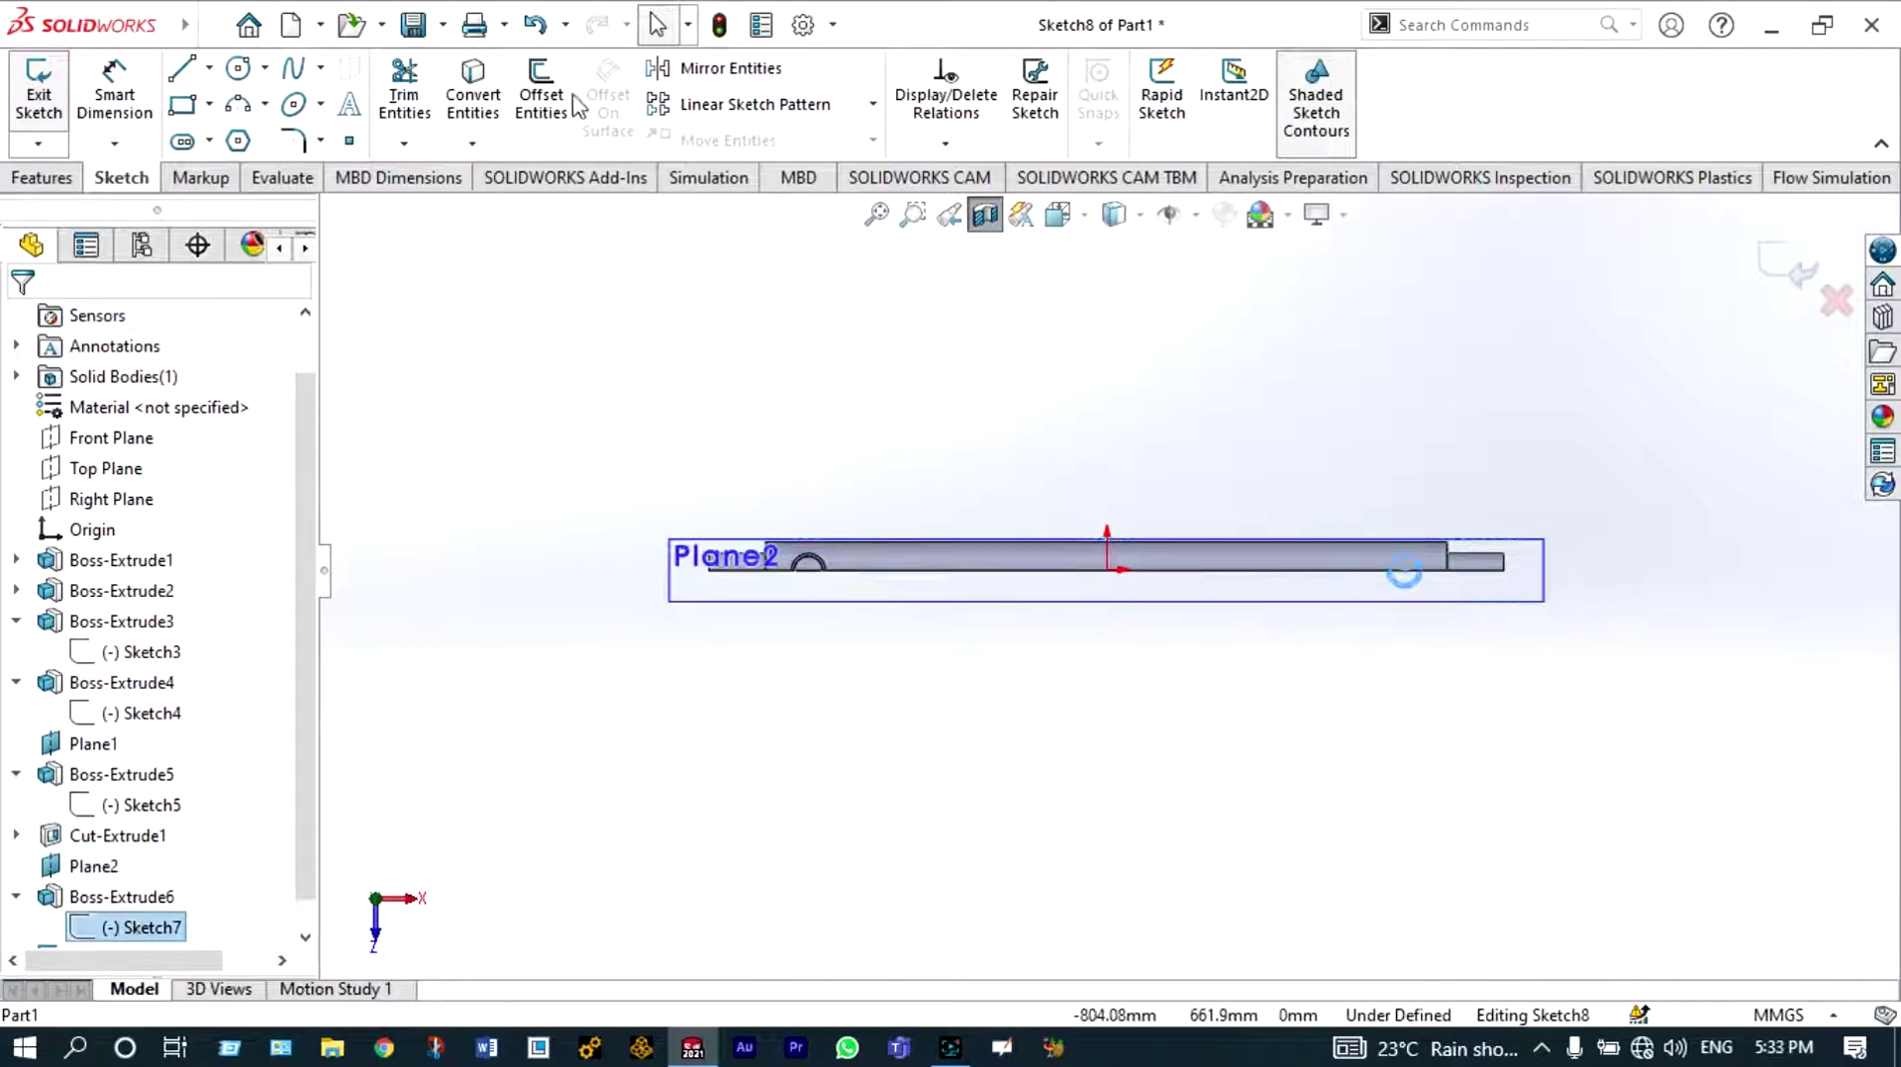
pyautogui.click(485, 95)
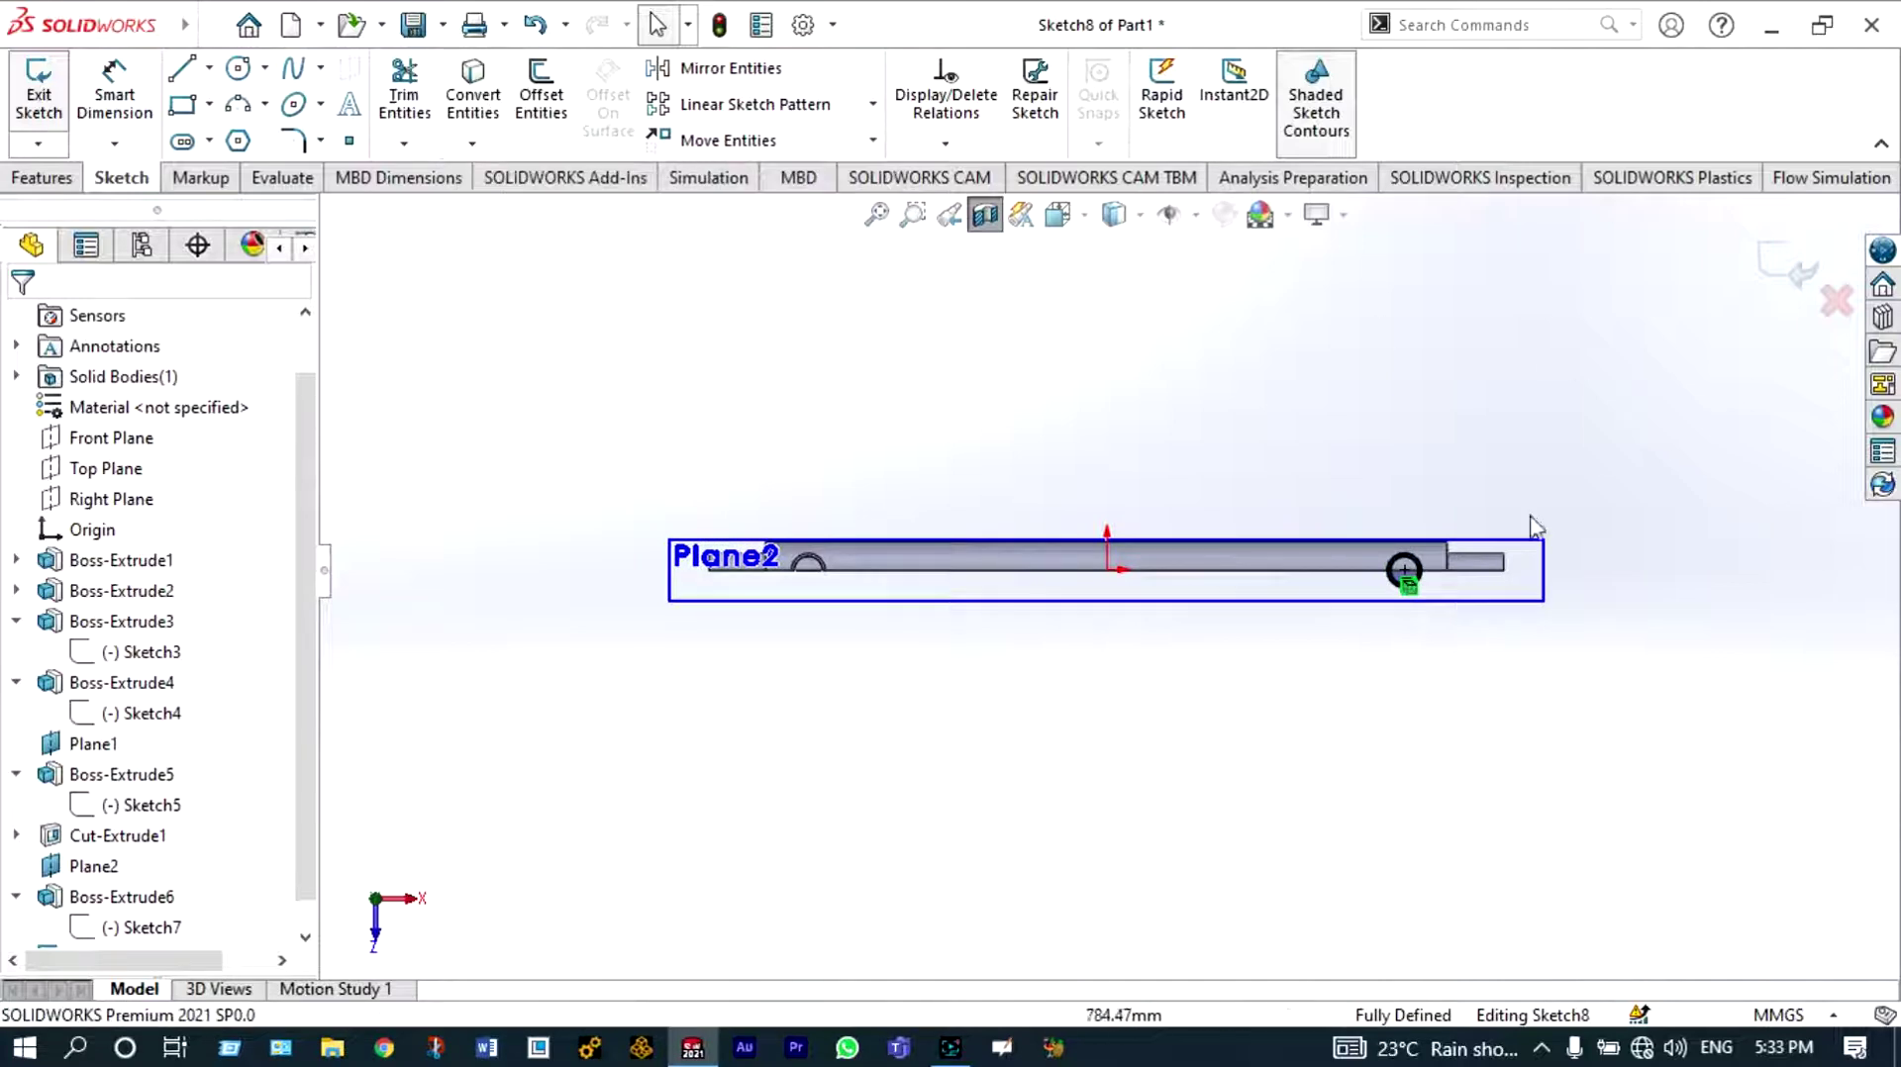
# Trim away the larger converted circle with Power trim, keeping only the inner bore circle
pyautogui.scroll(-5, 1442, 634)
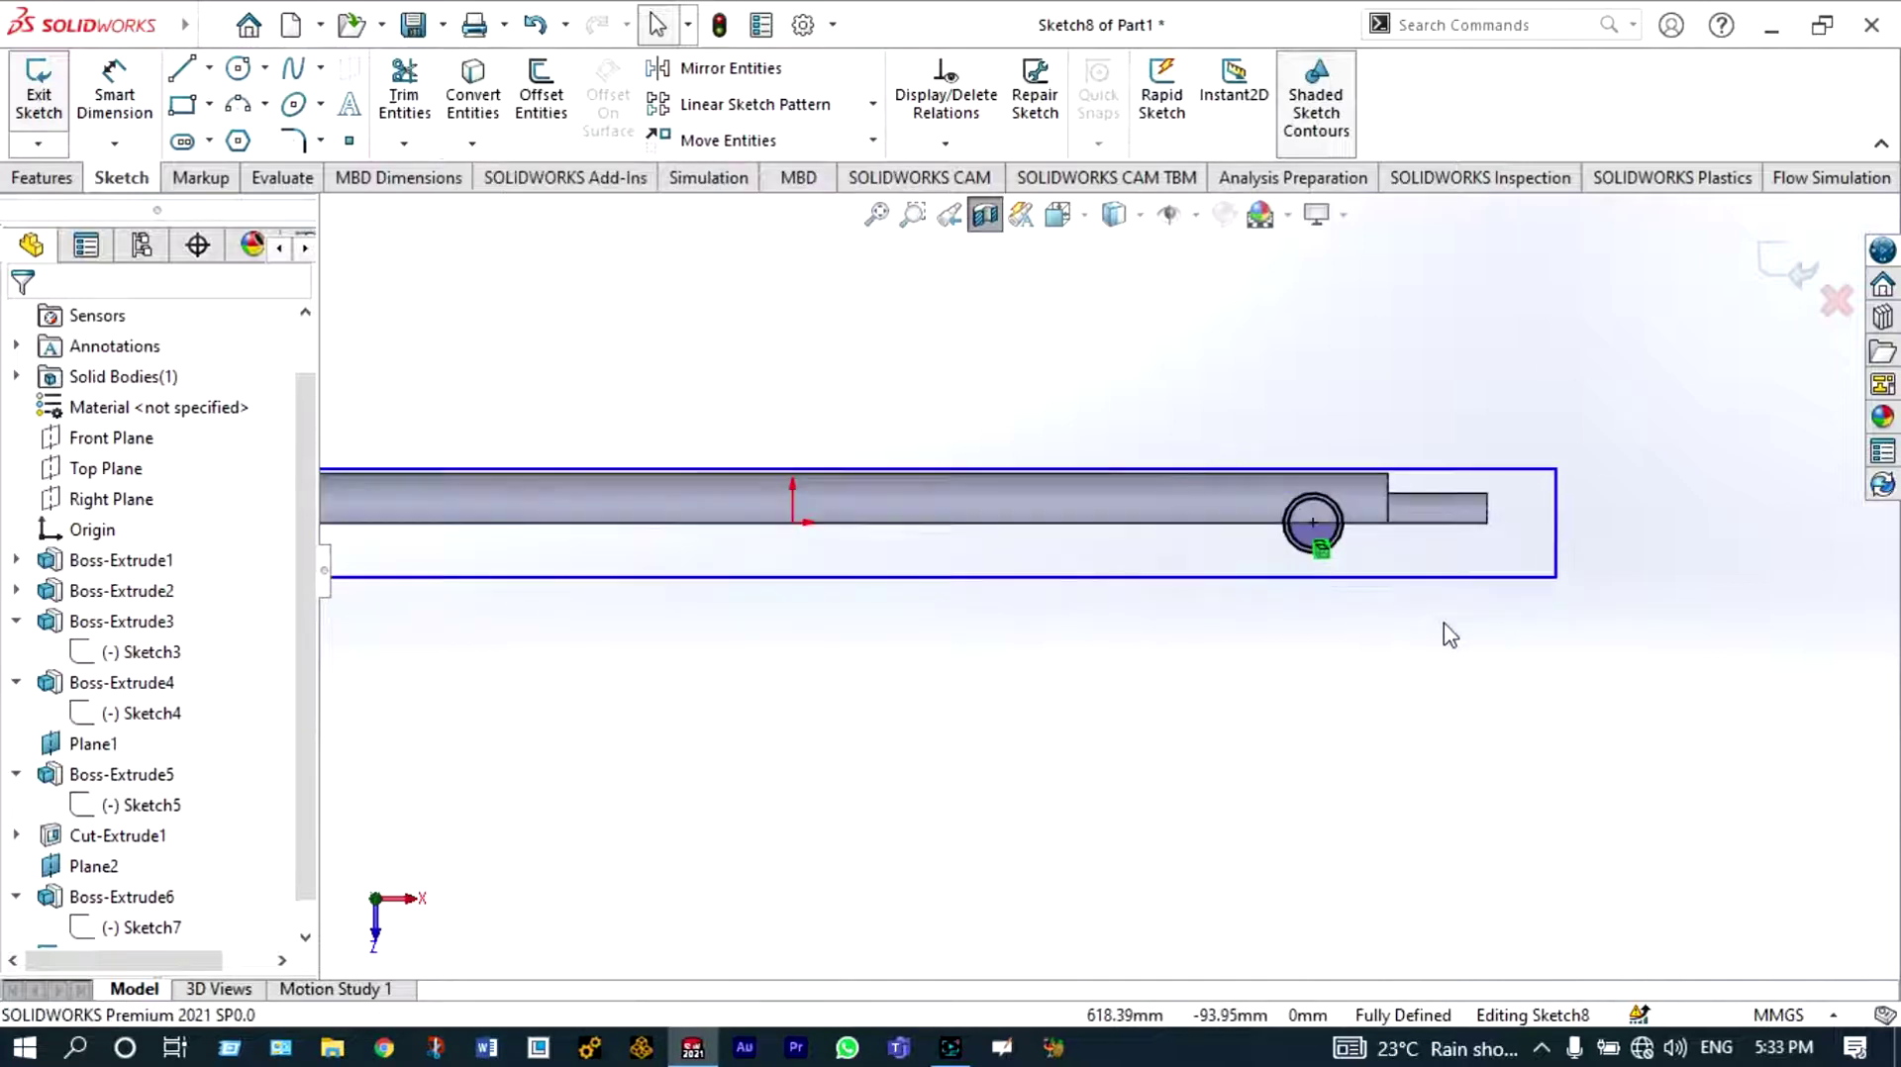
pyautogui.click(404, 94)
pyautogui.scroll(-2, 1113, 412)
pyautogui.scroll(-1, 1113, 413)
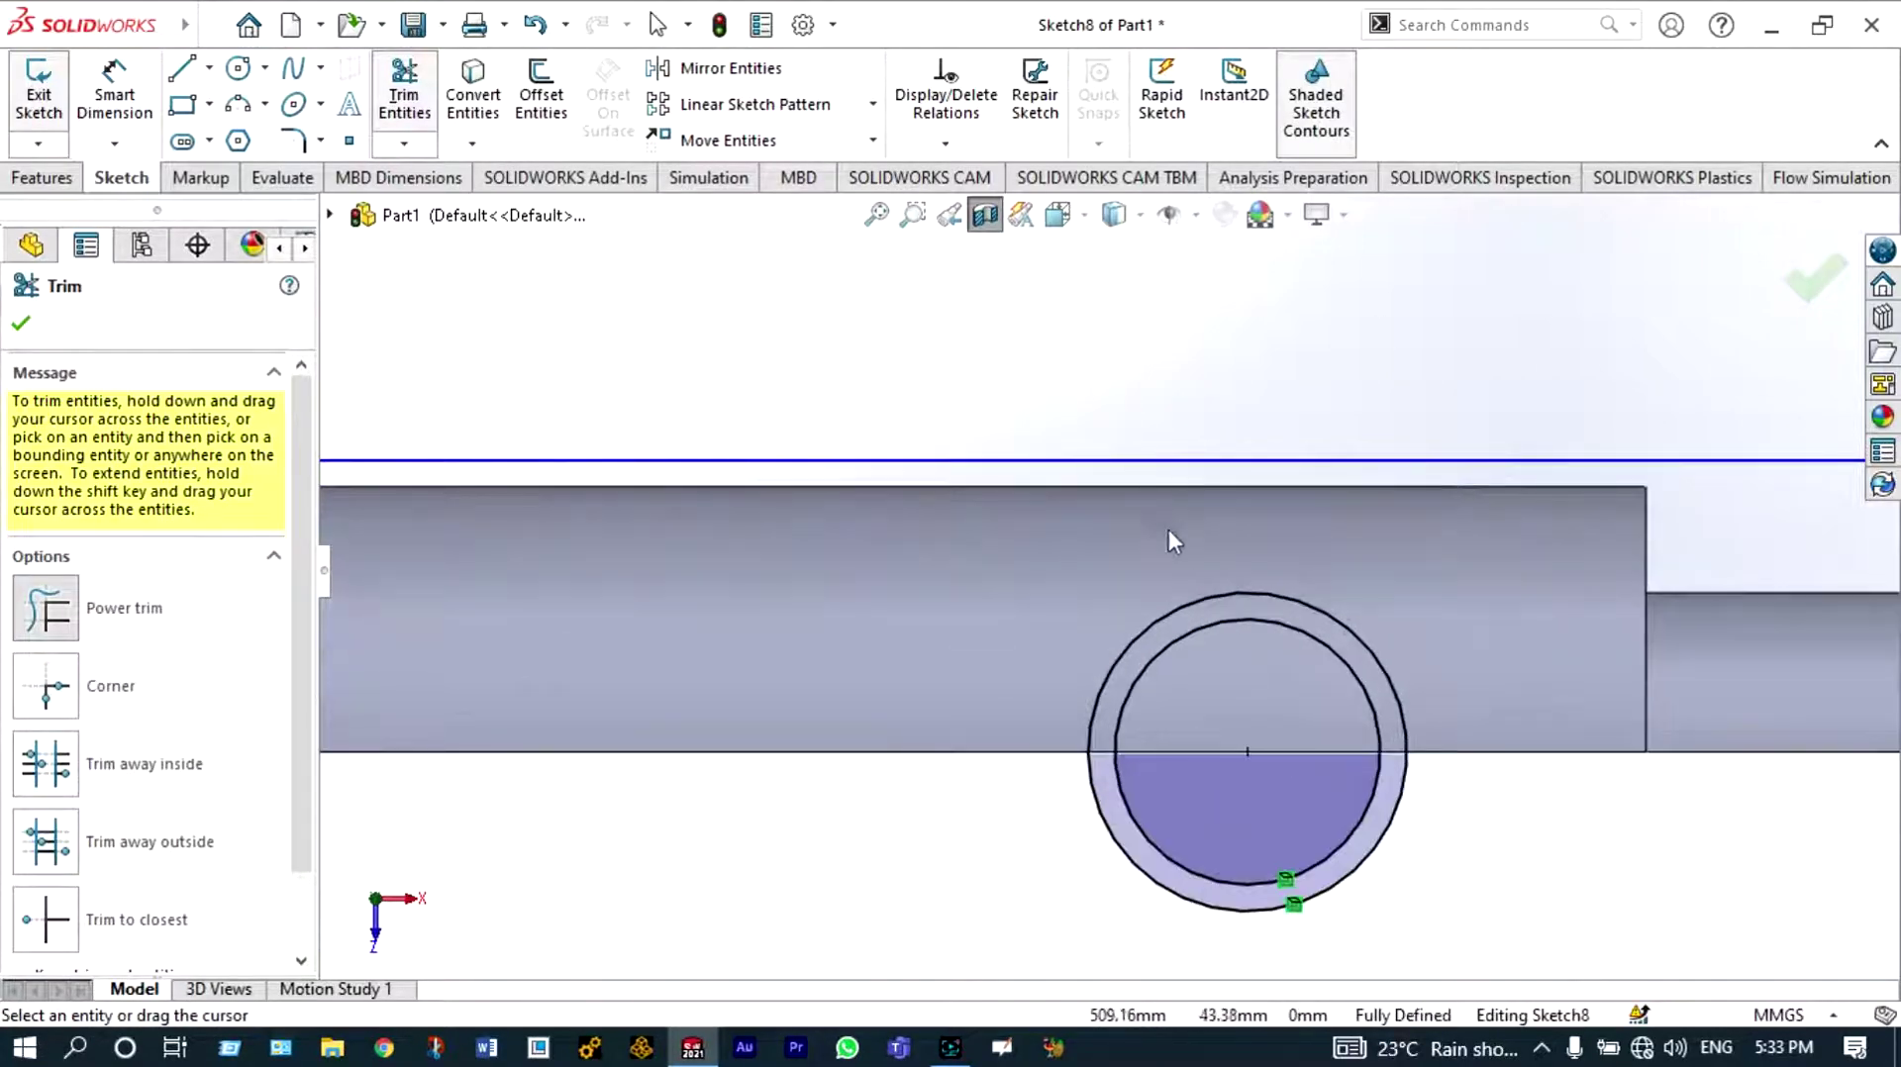
pyautogui.moveTo(1210, 594); pyautogui.dragTo(1195, 577)
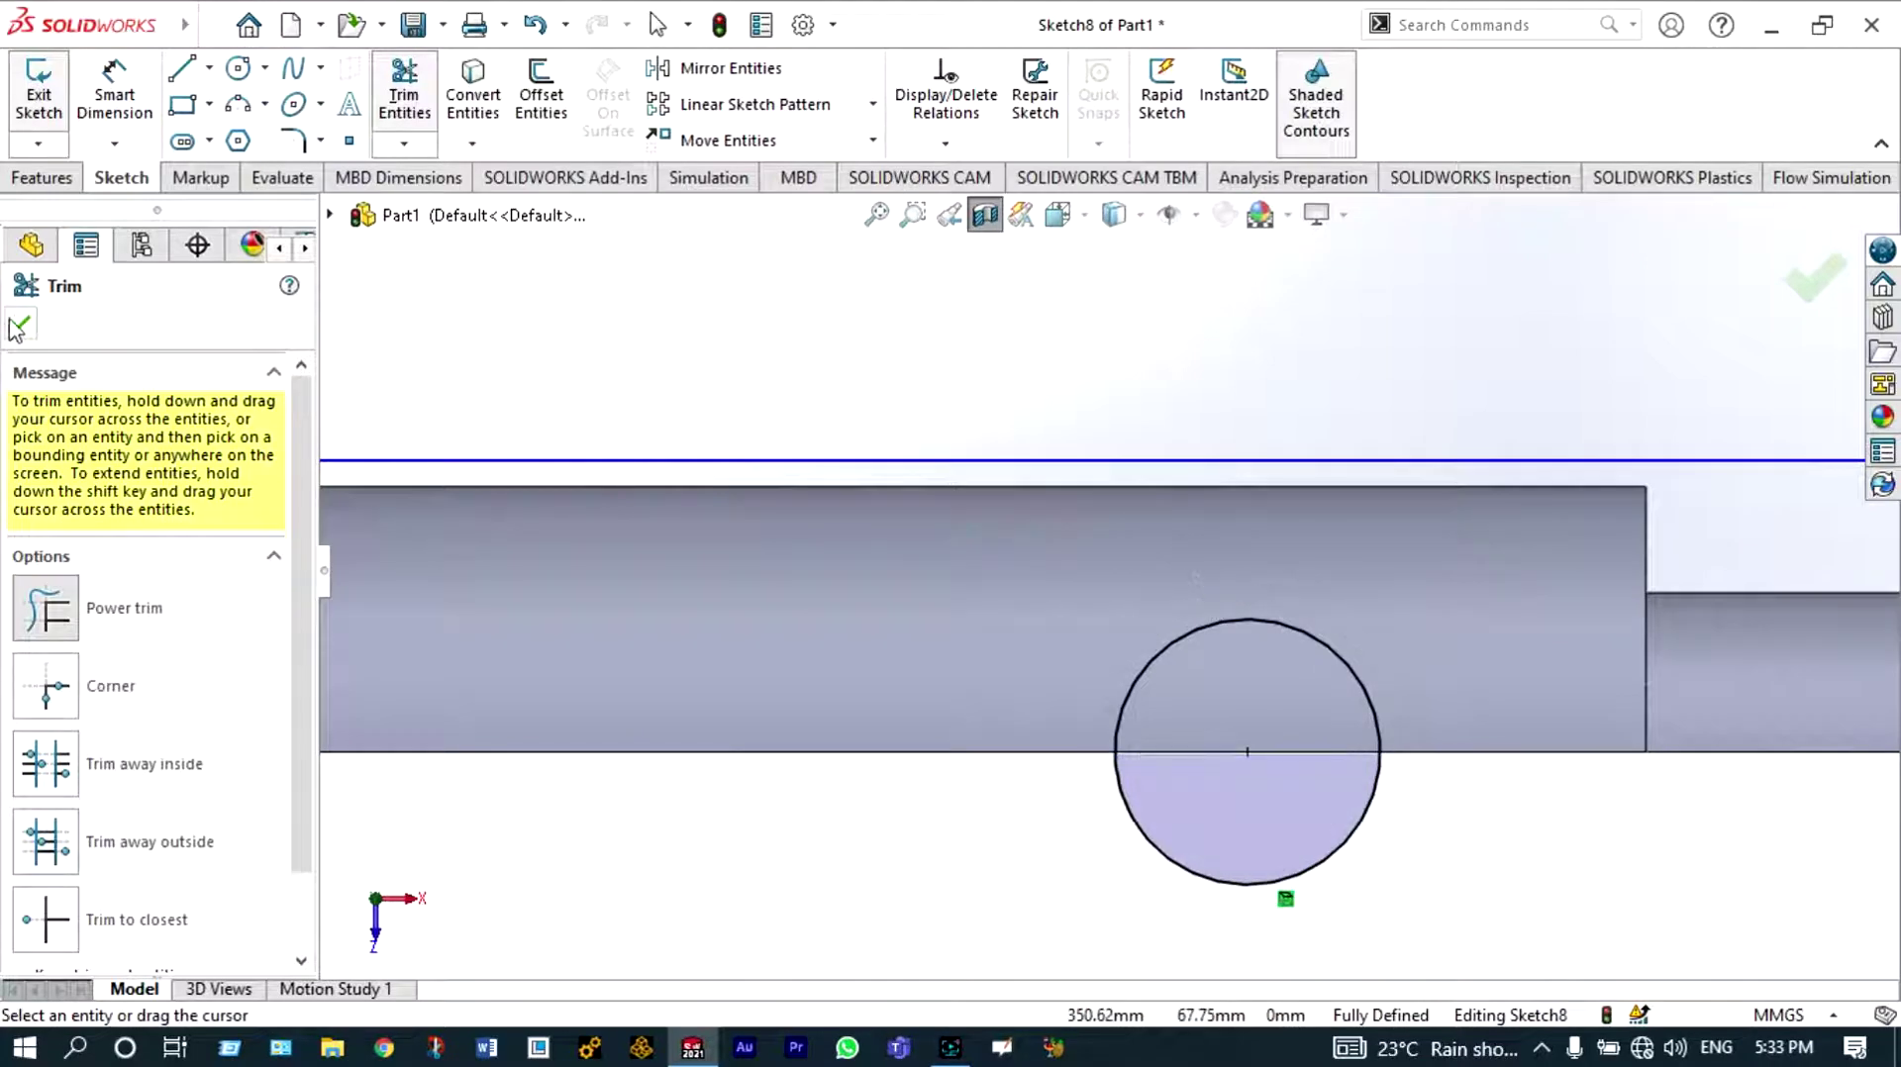
pyautogui.click(23, 322)
# Cut the bore circle through the outer tube's wall with an Up To Surface Extruded Cut ending at the jacket's inner cylindrical face
pyautogui.scroll(5, 622, 530)
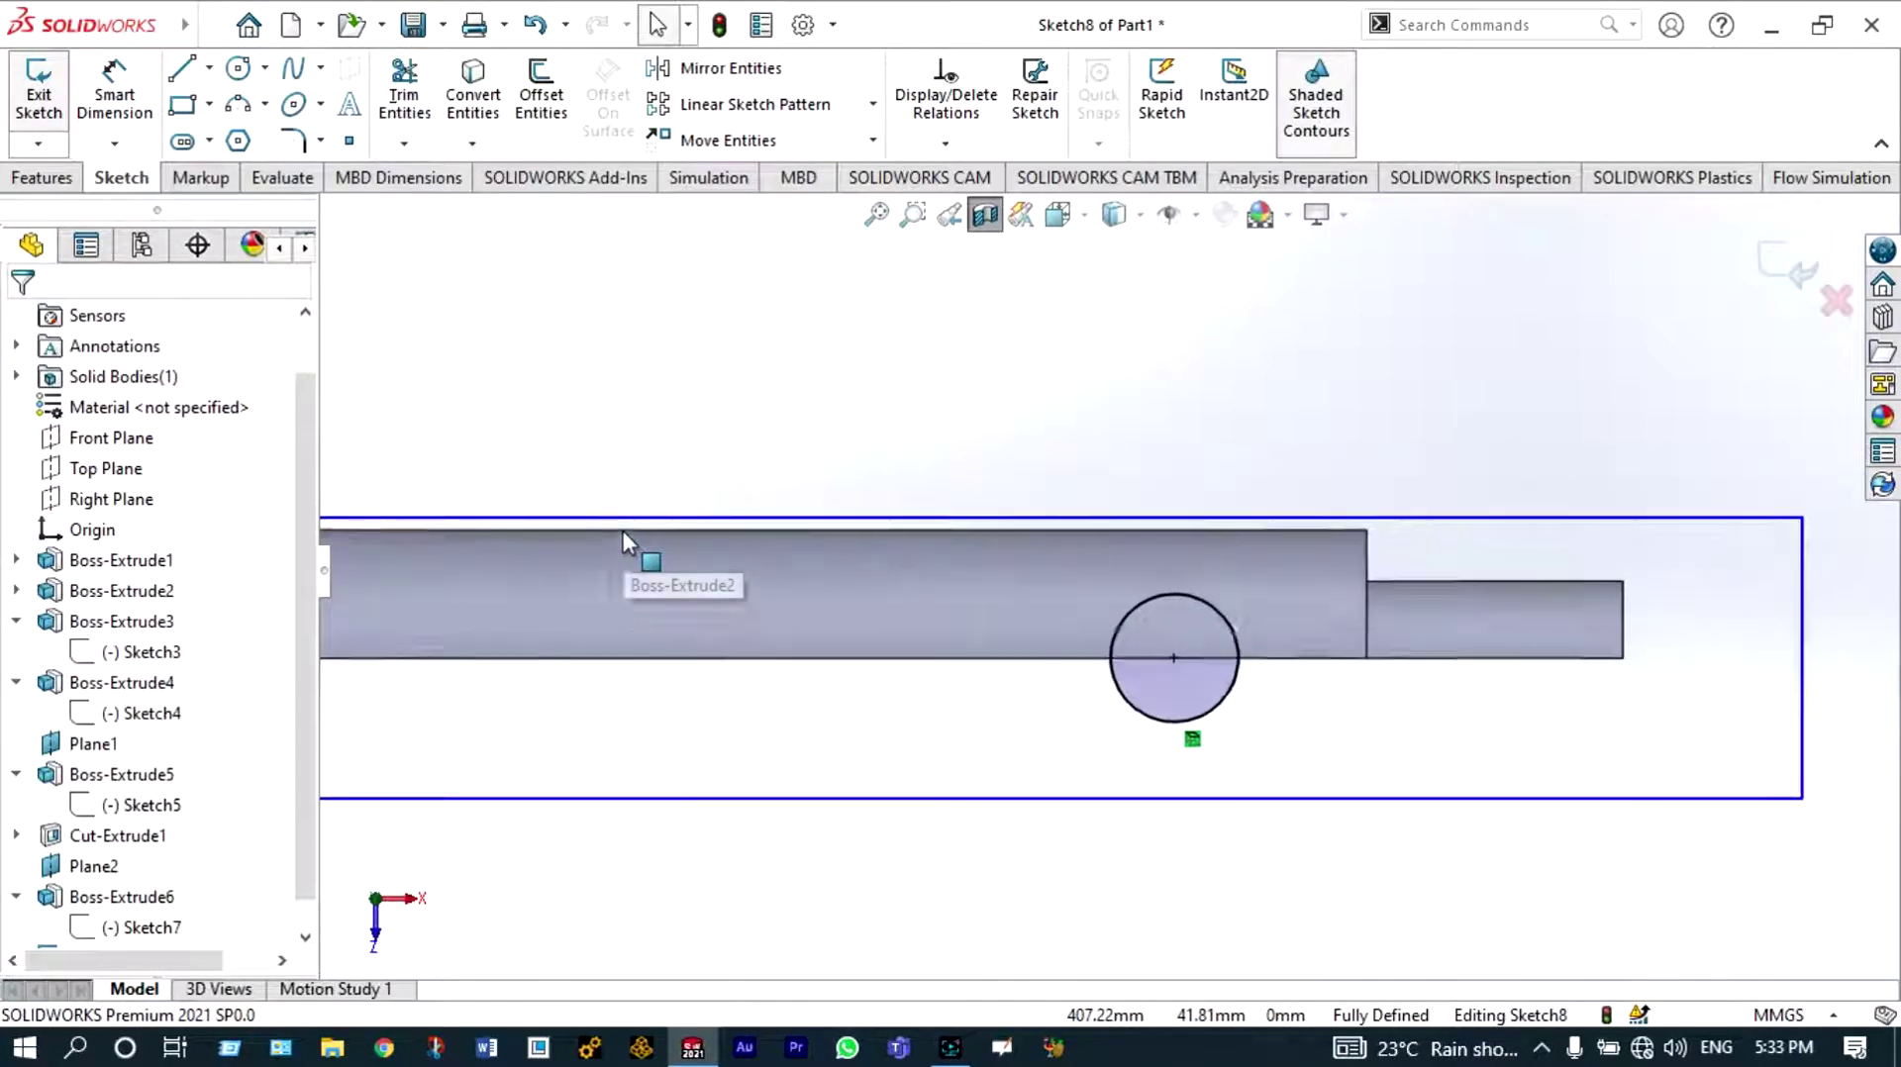
pyautogui.scroll(1, 763, 610)
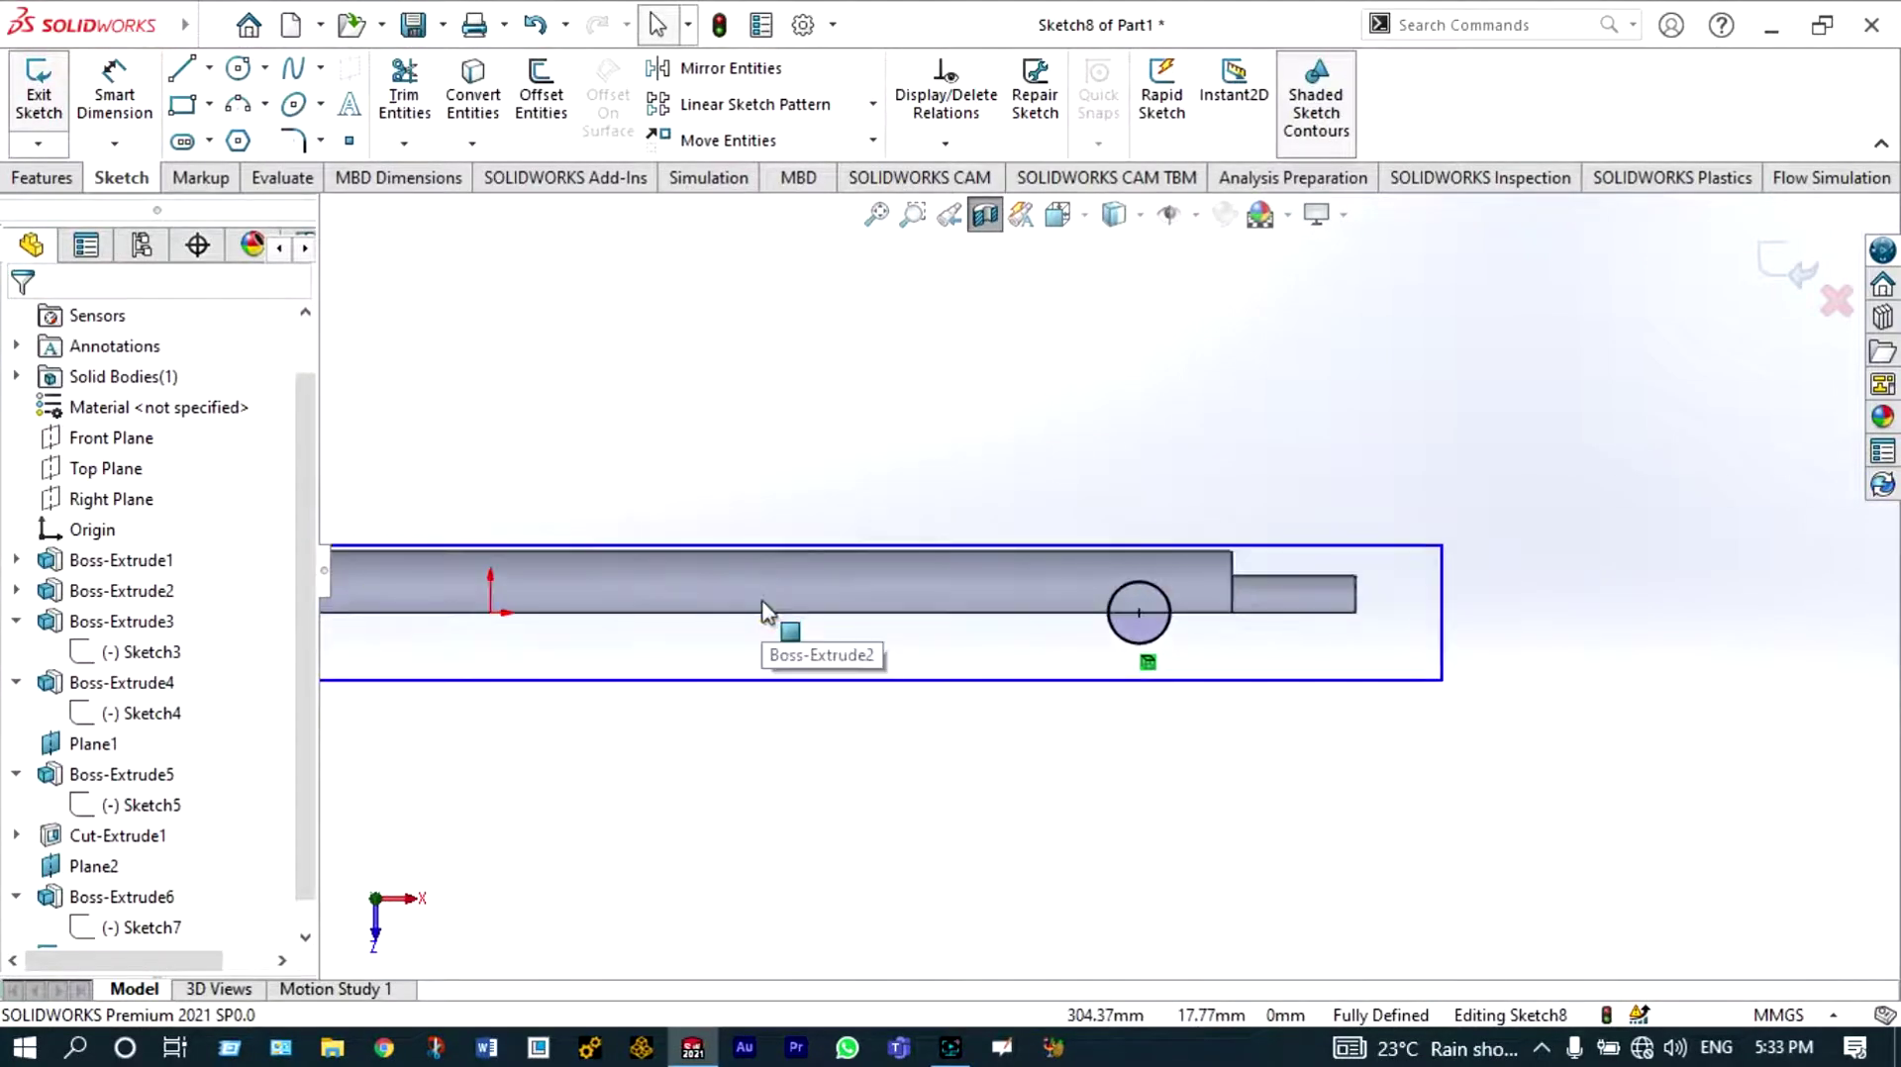
pyautogui.rightClick(1184, 396)
pyautogui.moveTo(1184, 396); pyautogui.dragTo(91, 158, button='middle')
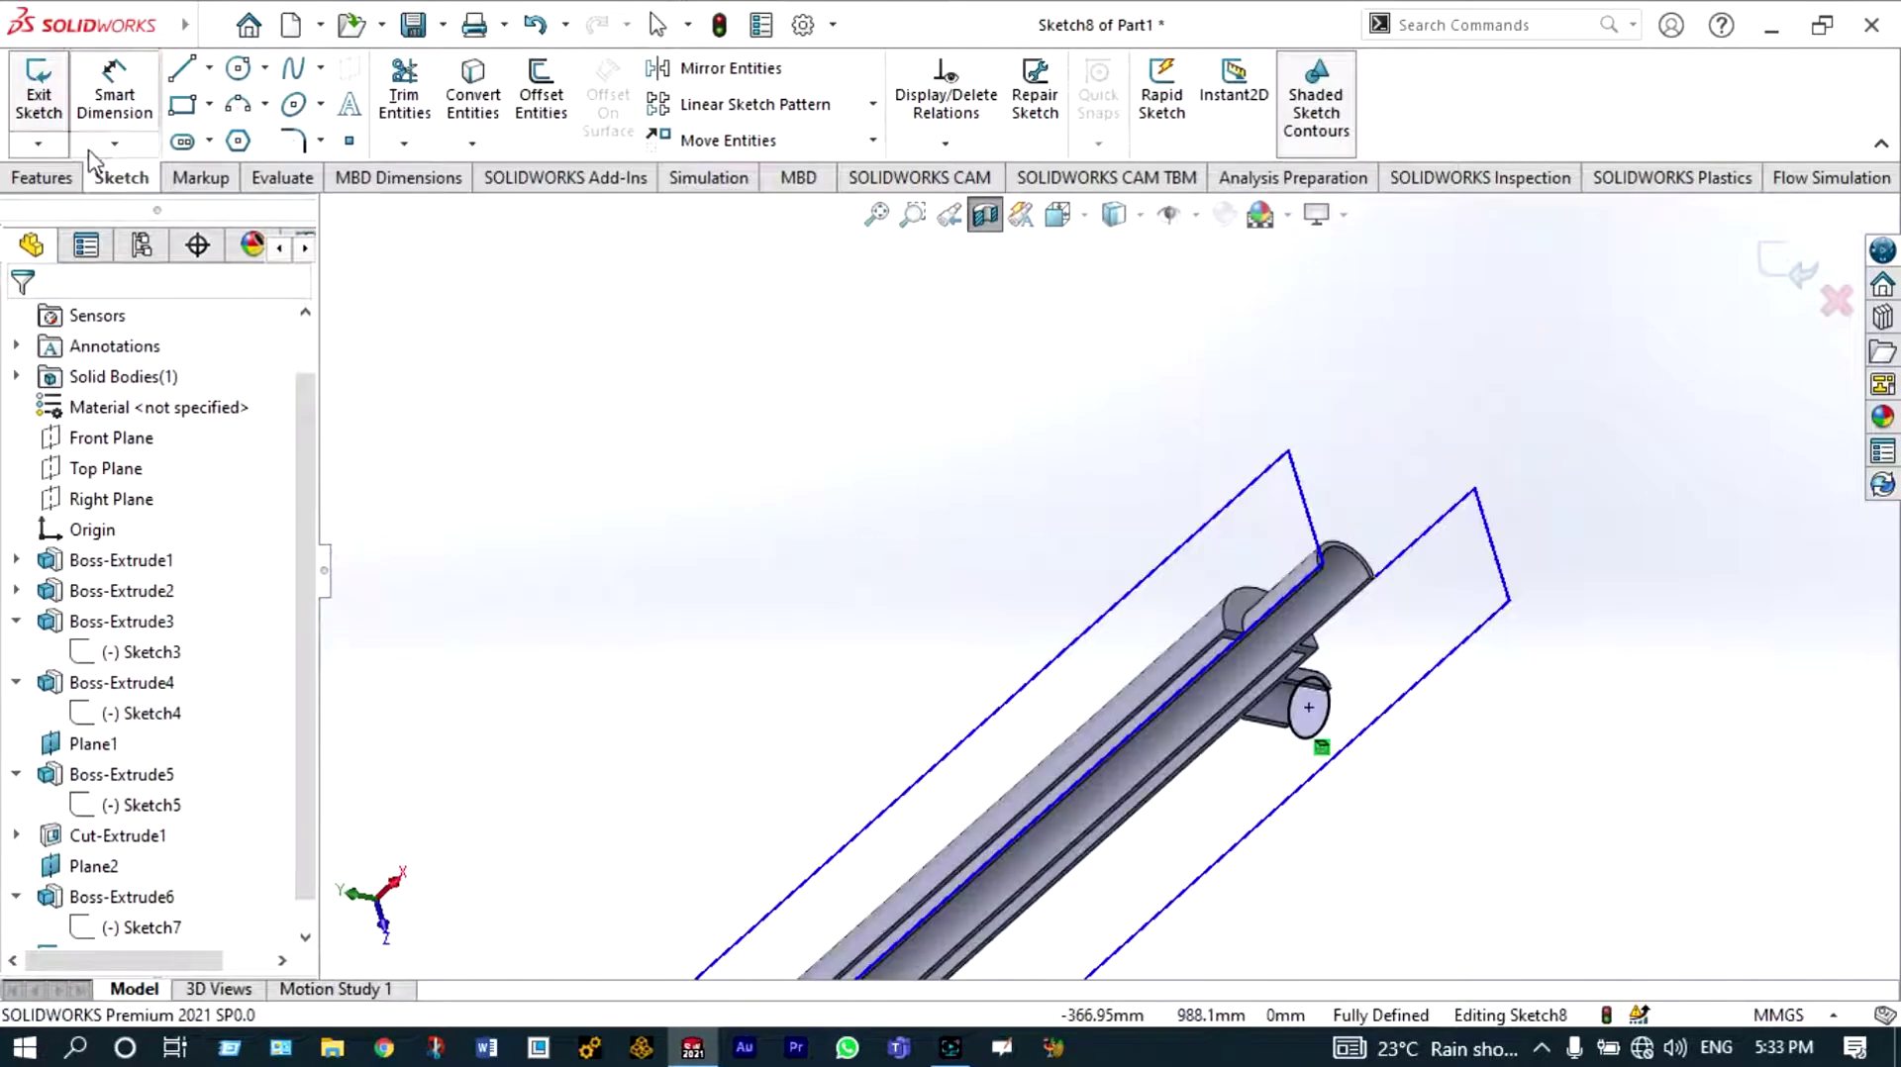
pyautogui.click(42, 178)
pyautogui.click(410, 83)
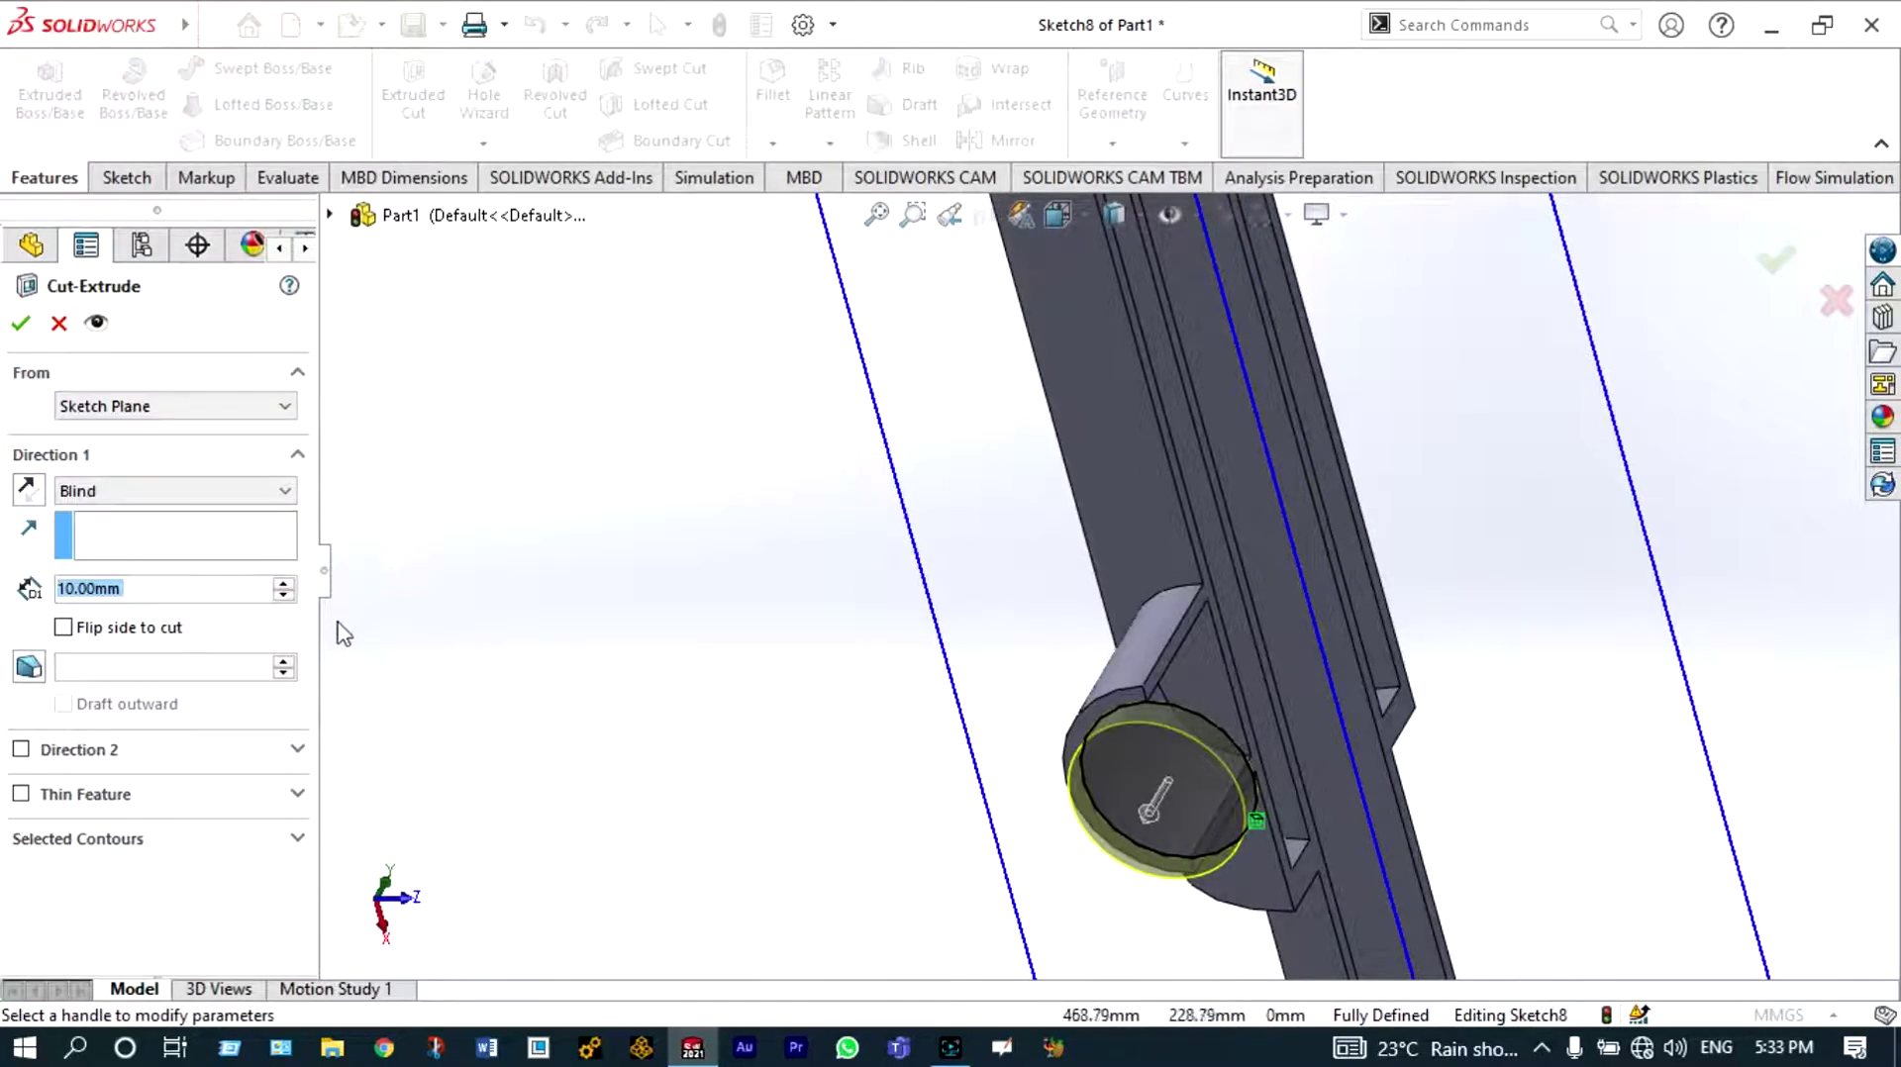
pyautogui.click(282, 491)
pyautogui.click(109, 606)
pyautogui.moveTo(1237, 426); pyautogui.dragTo(1327, 475, button='middle')
pyautogui.rightClick(1194, 622)
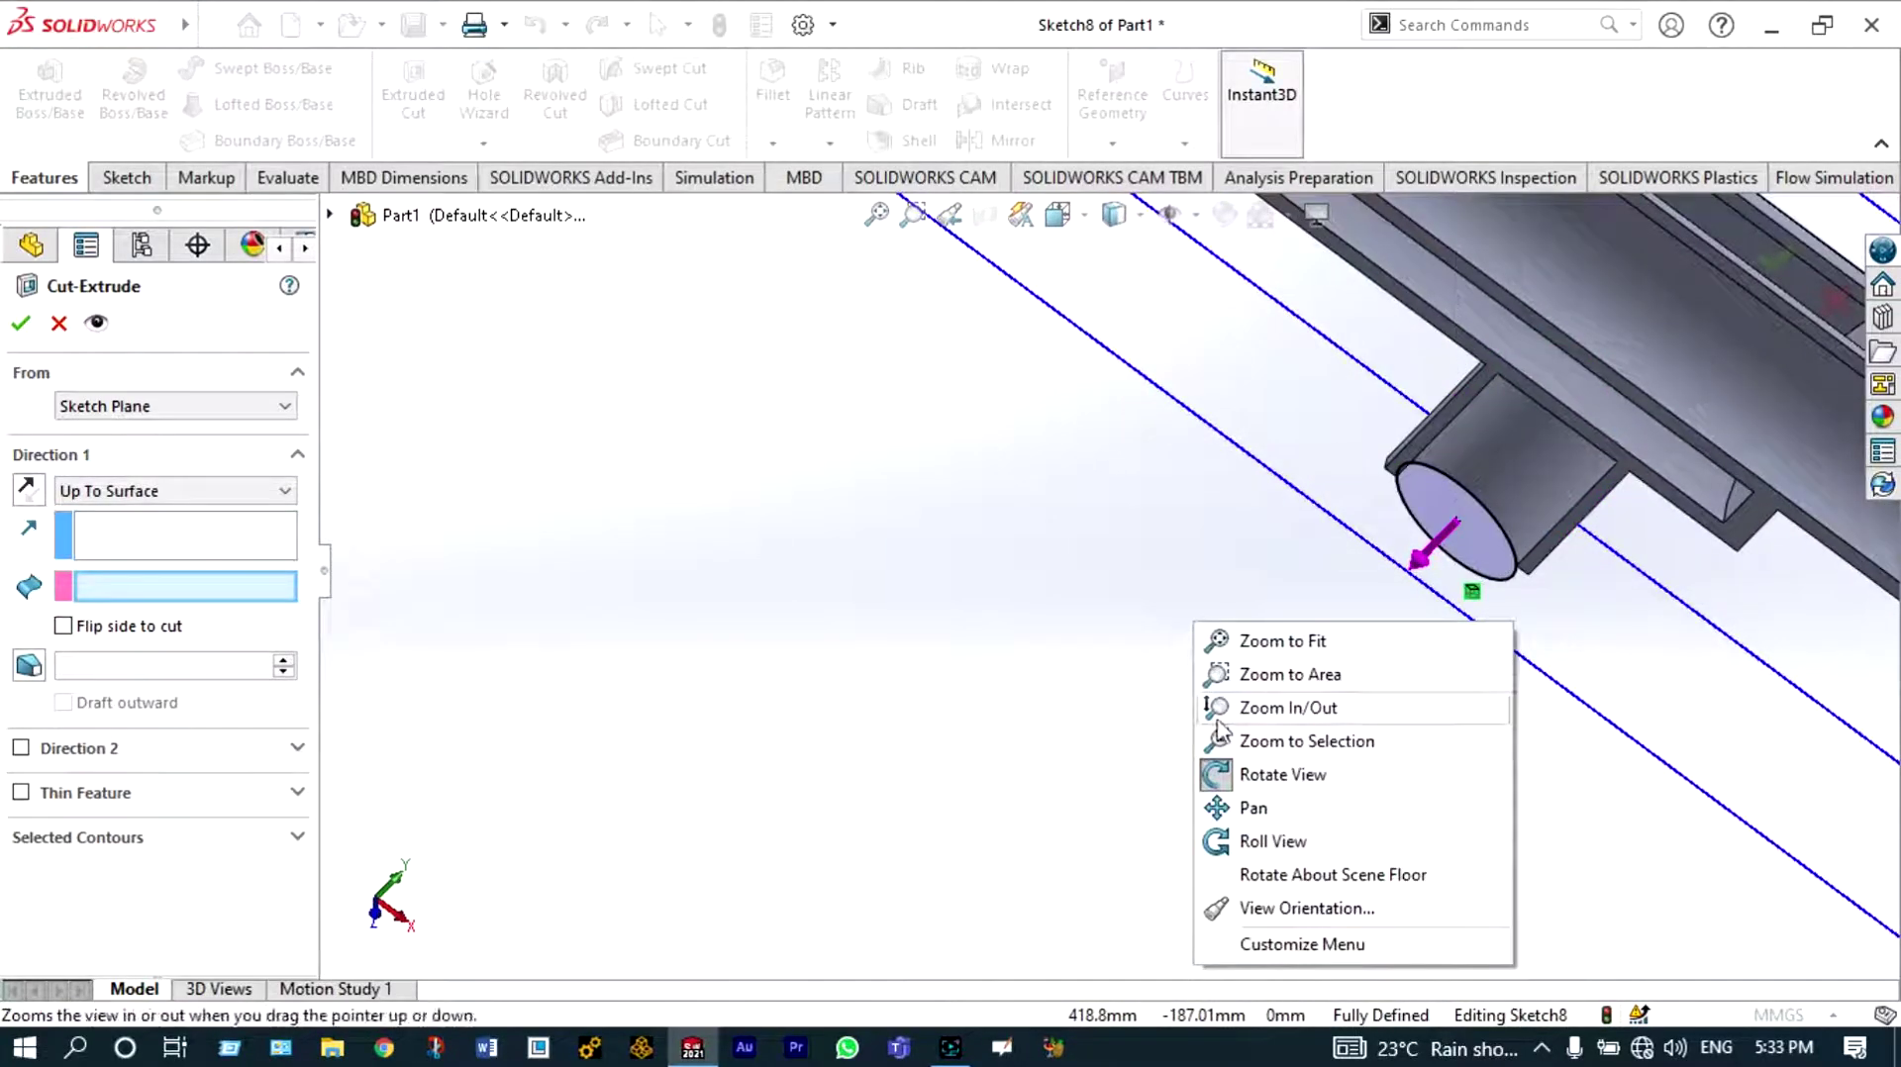
pyautogui.press('Escape')
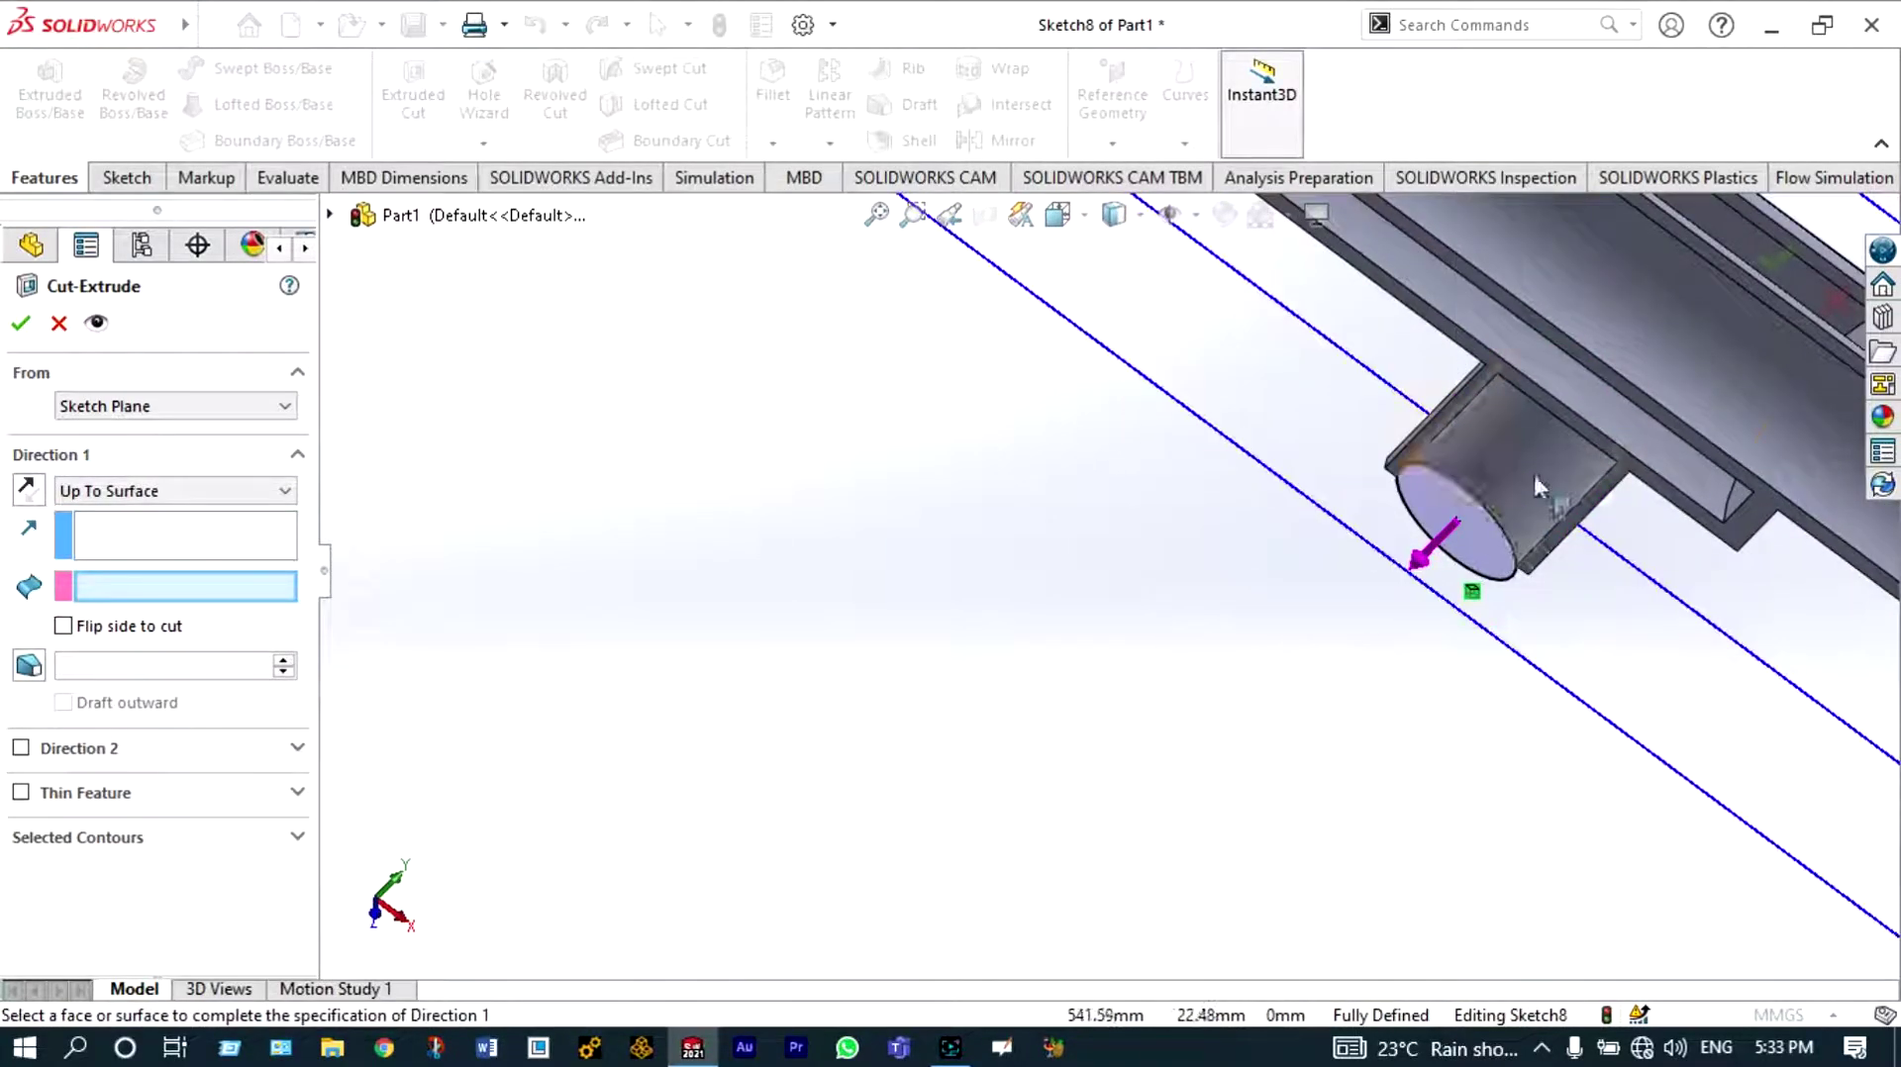
pyautogui.click(1572, 396)
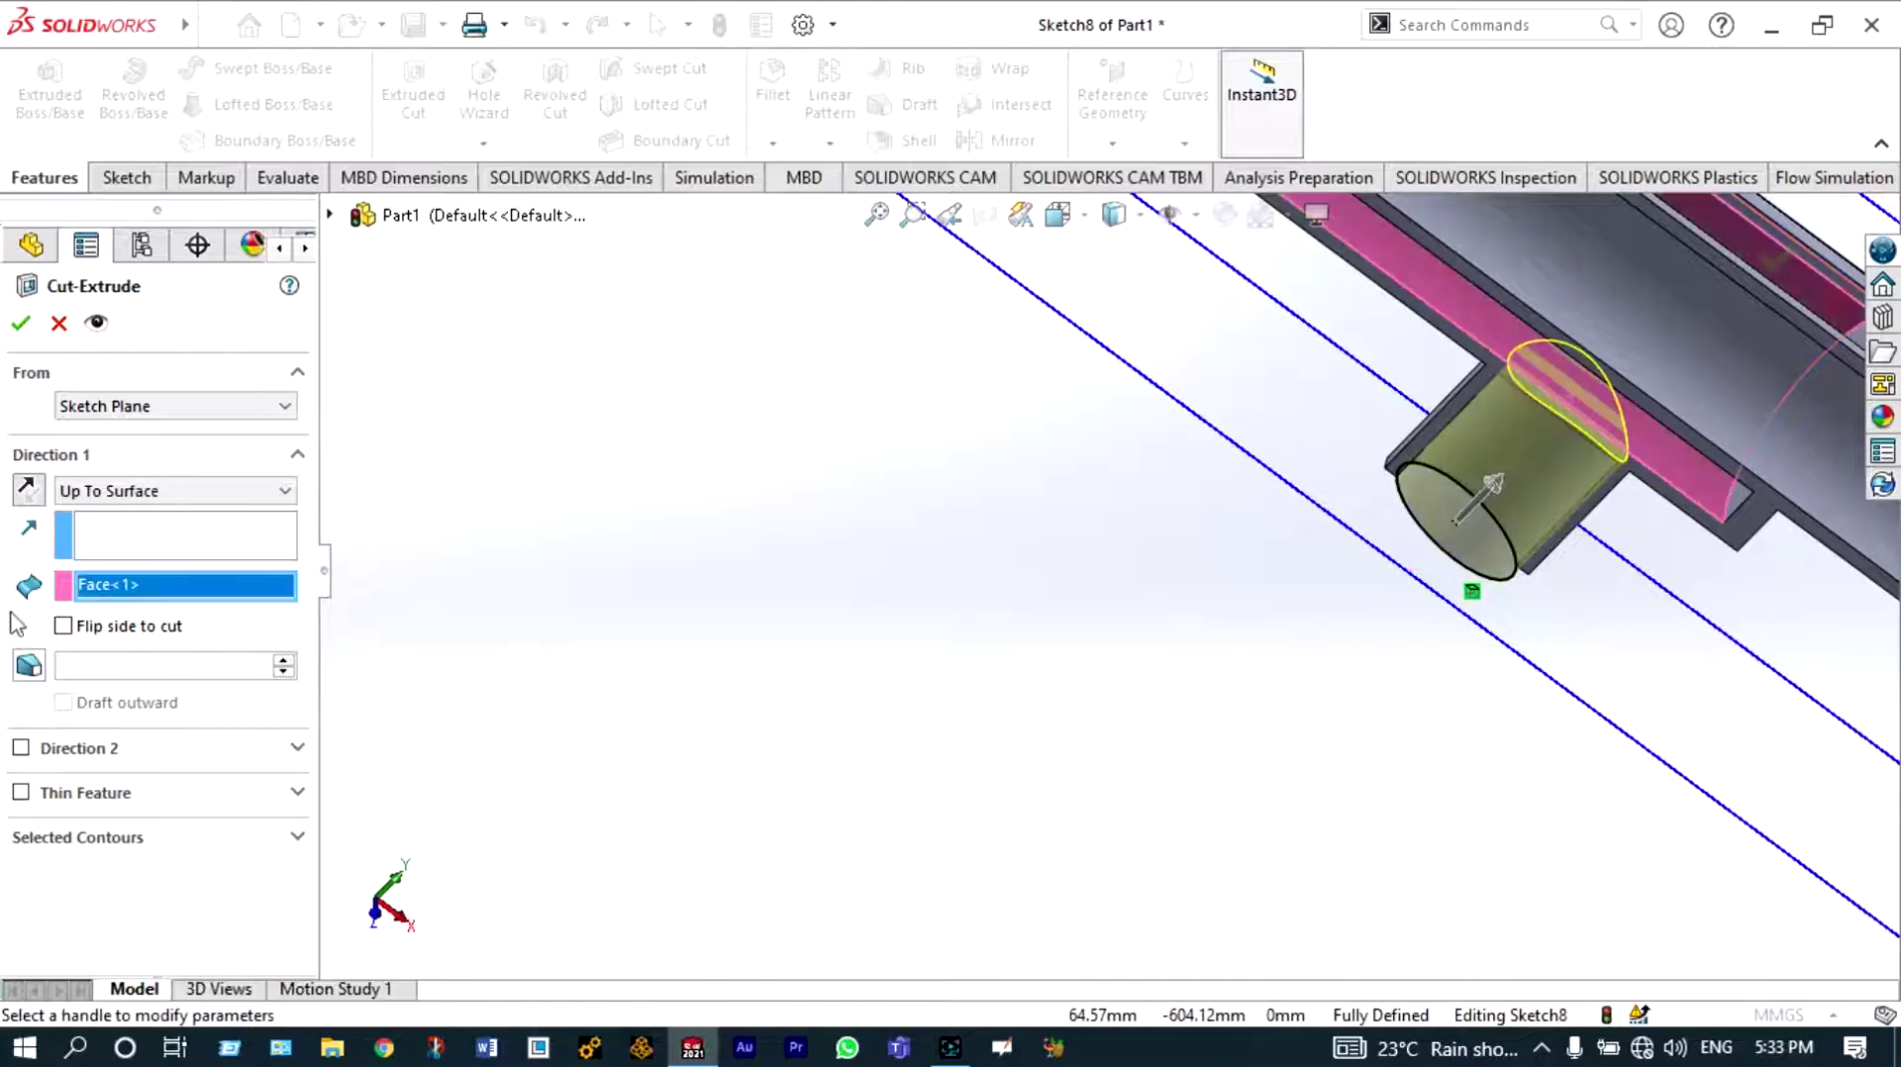
pyautogui.click(20, 323)
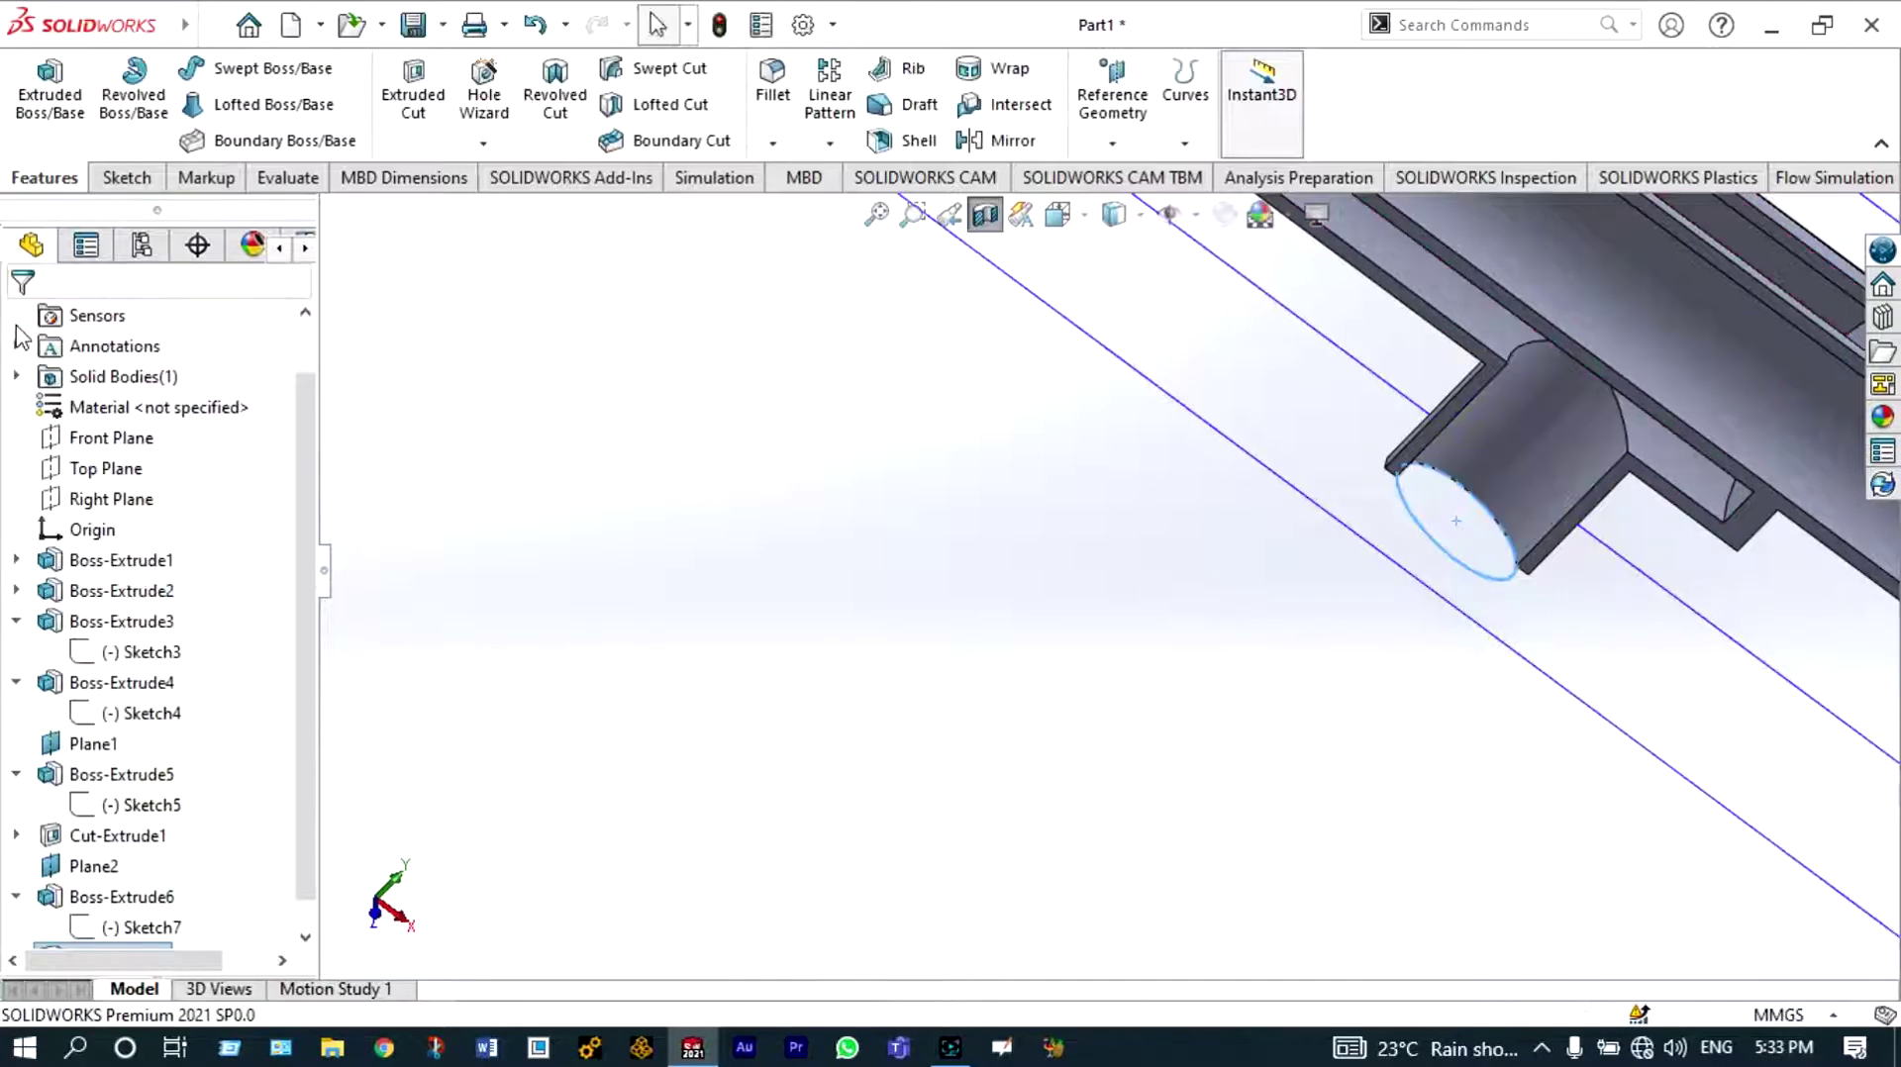
# Turn off the section view and hide the reference planes Plane1 and Plane2
pyautogui.scroll(6, 845, 549)
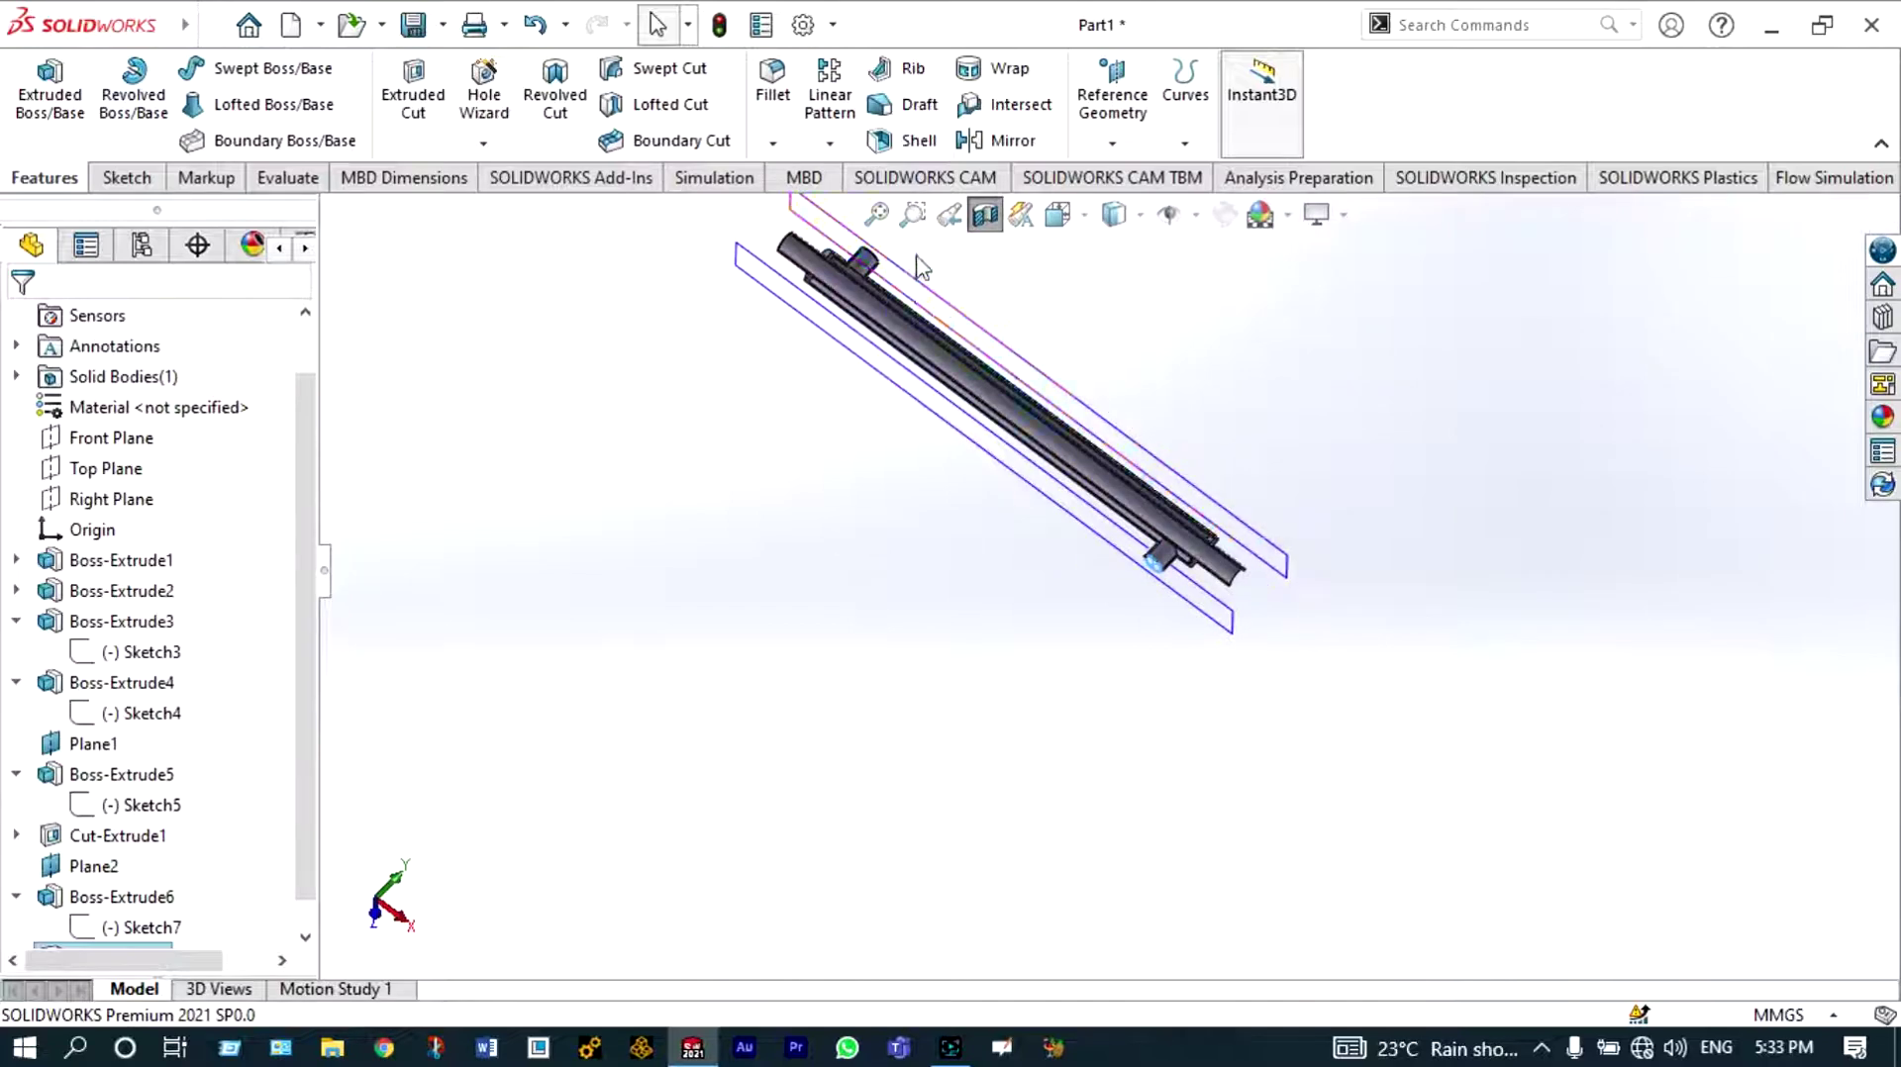
pyautogui.scroll(-6, 915, 267)
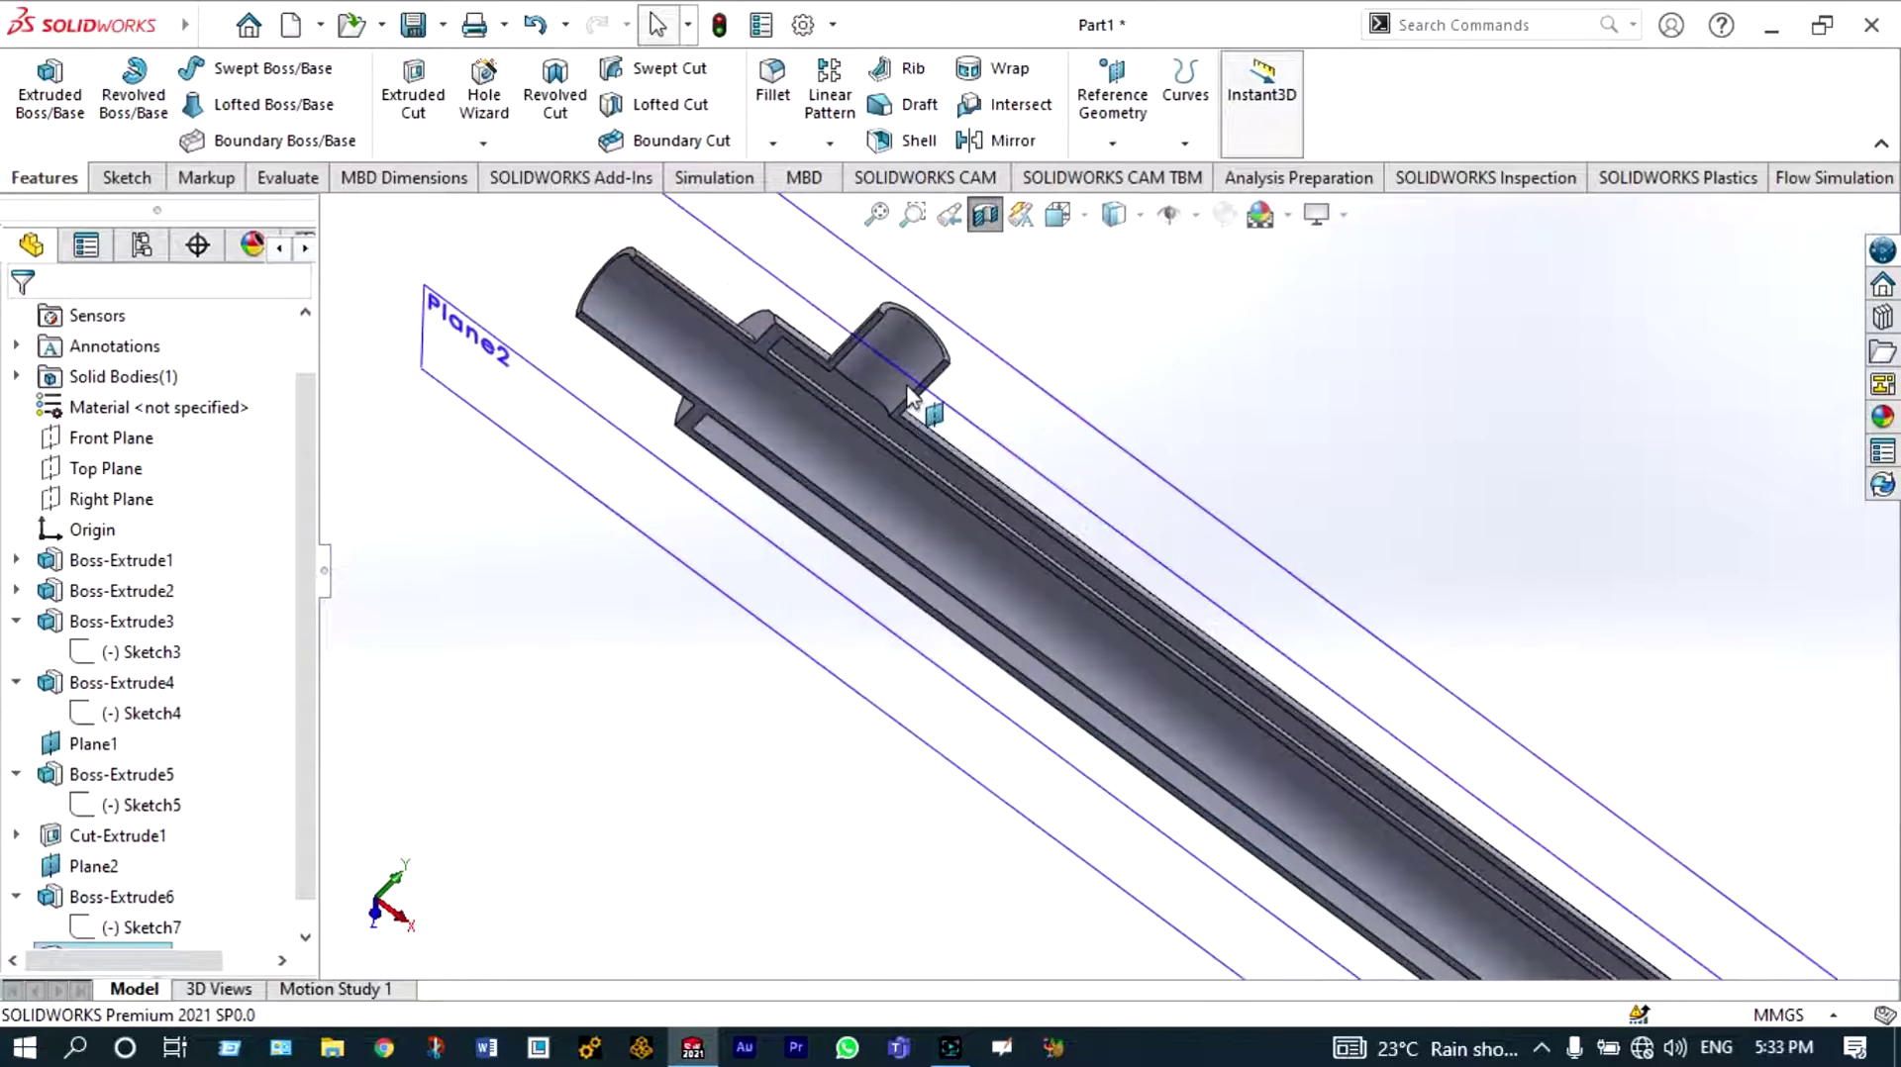
pyautogui.scroll(-2, 594, 297)
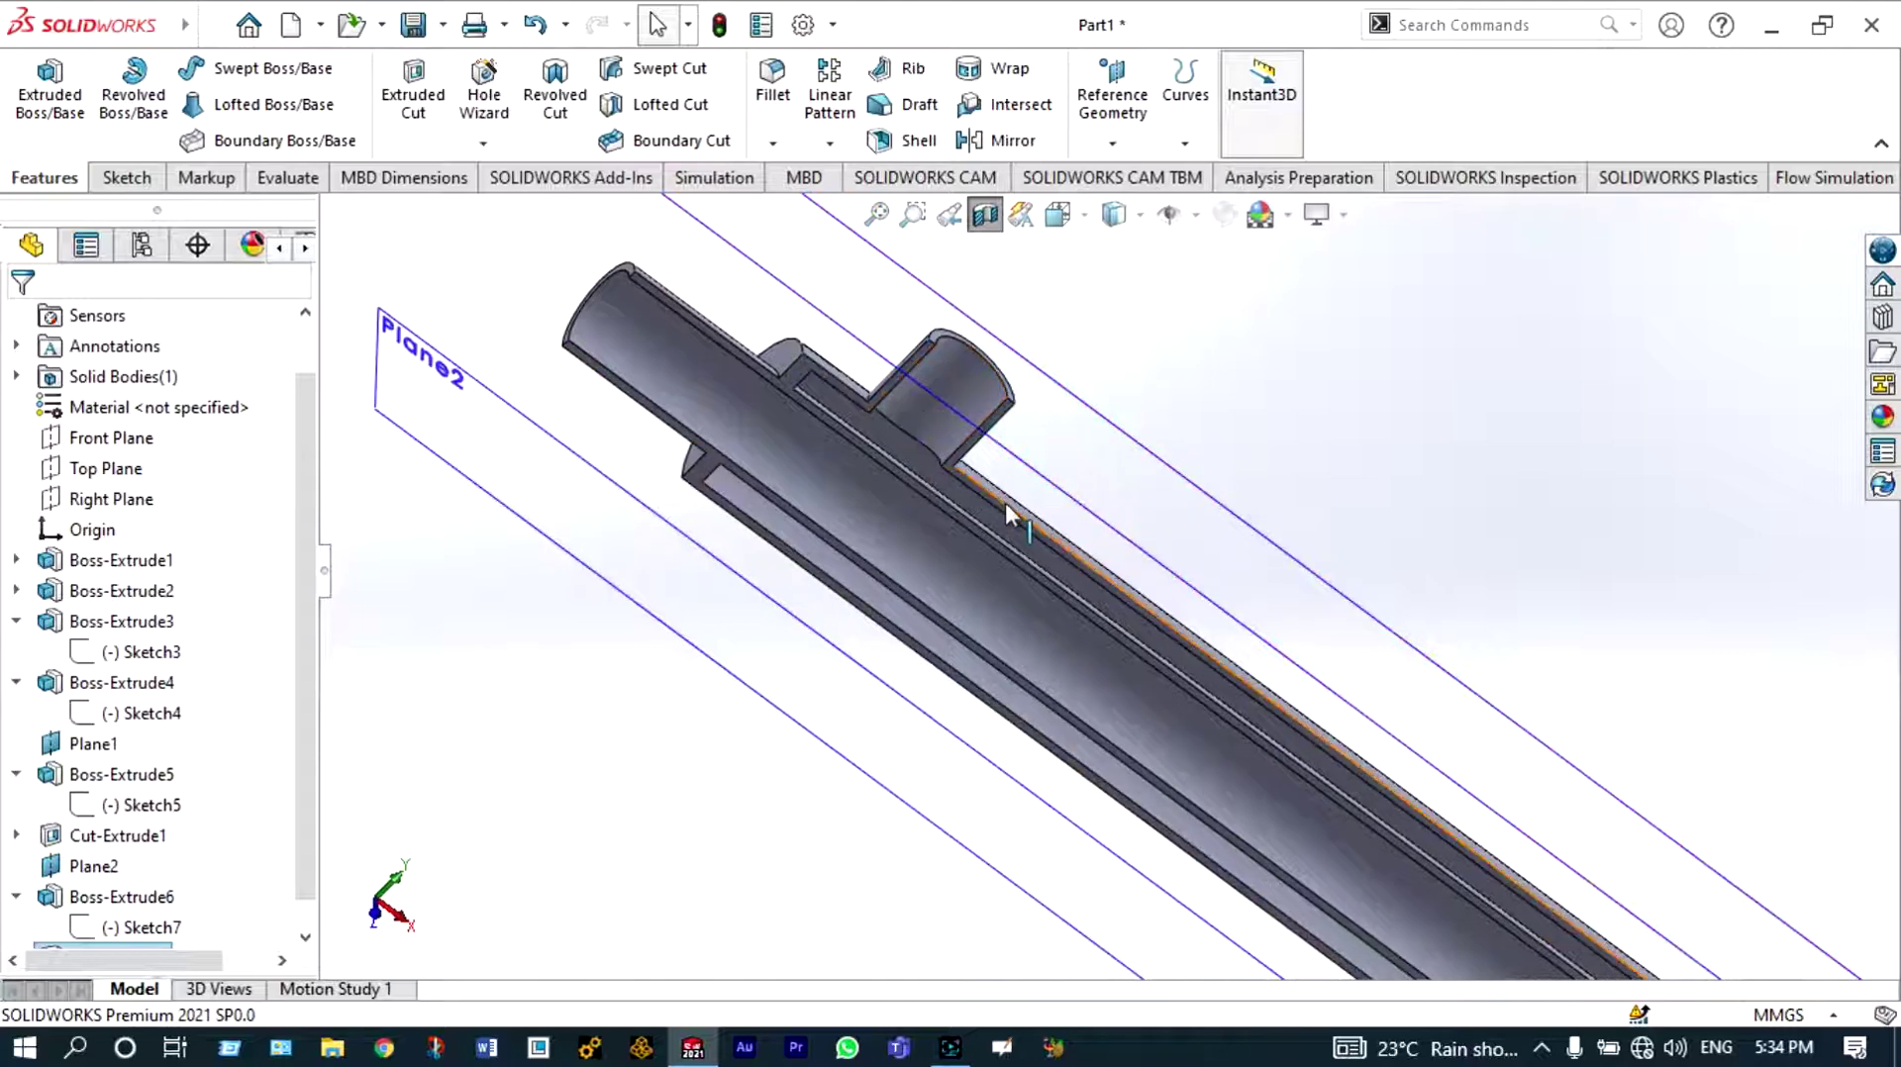
pyautogui.scroll(-2, 1006, 512)
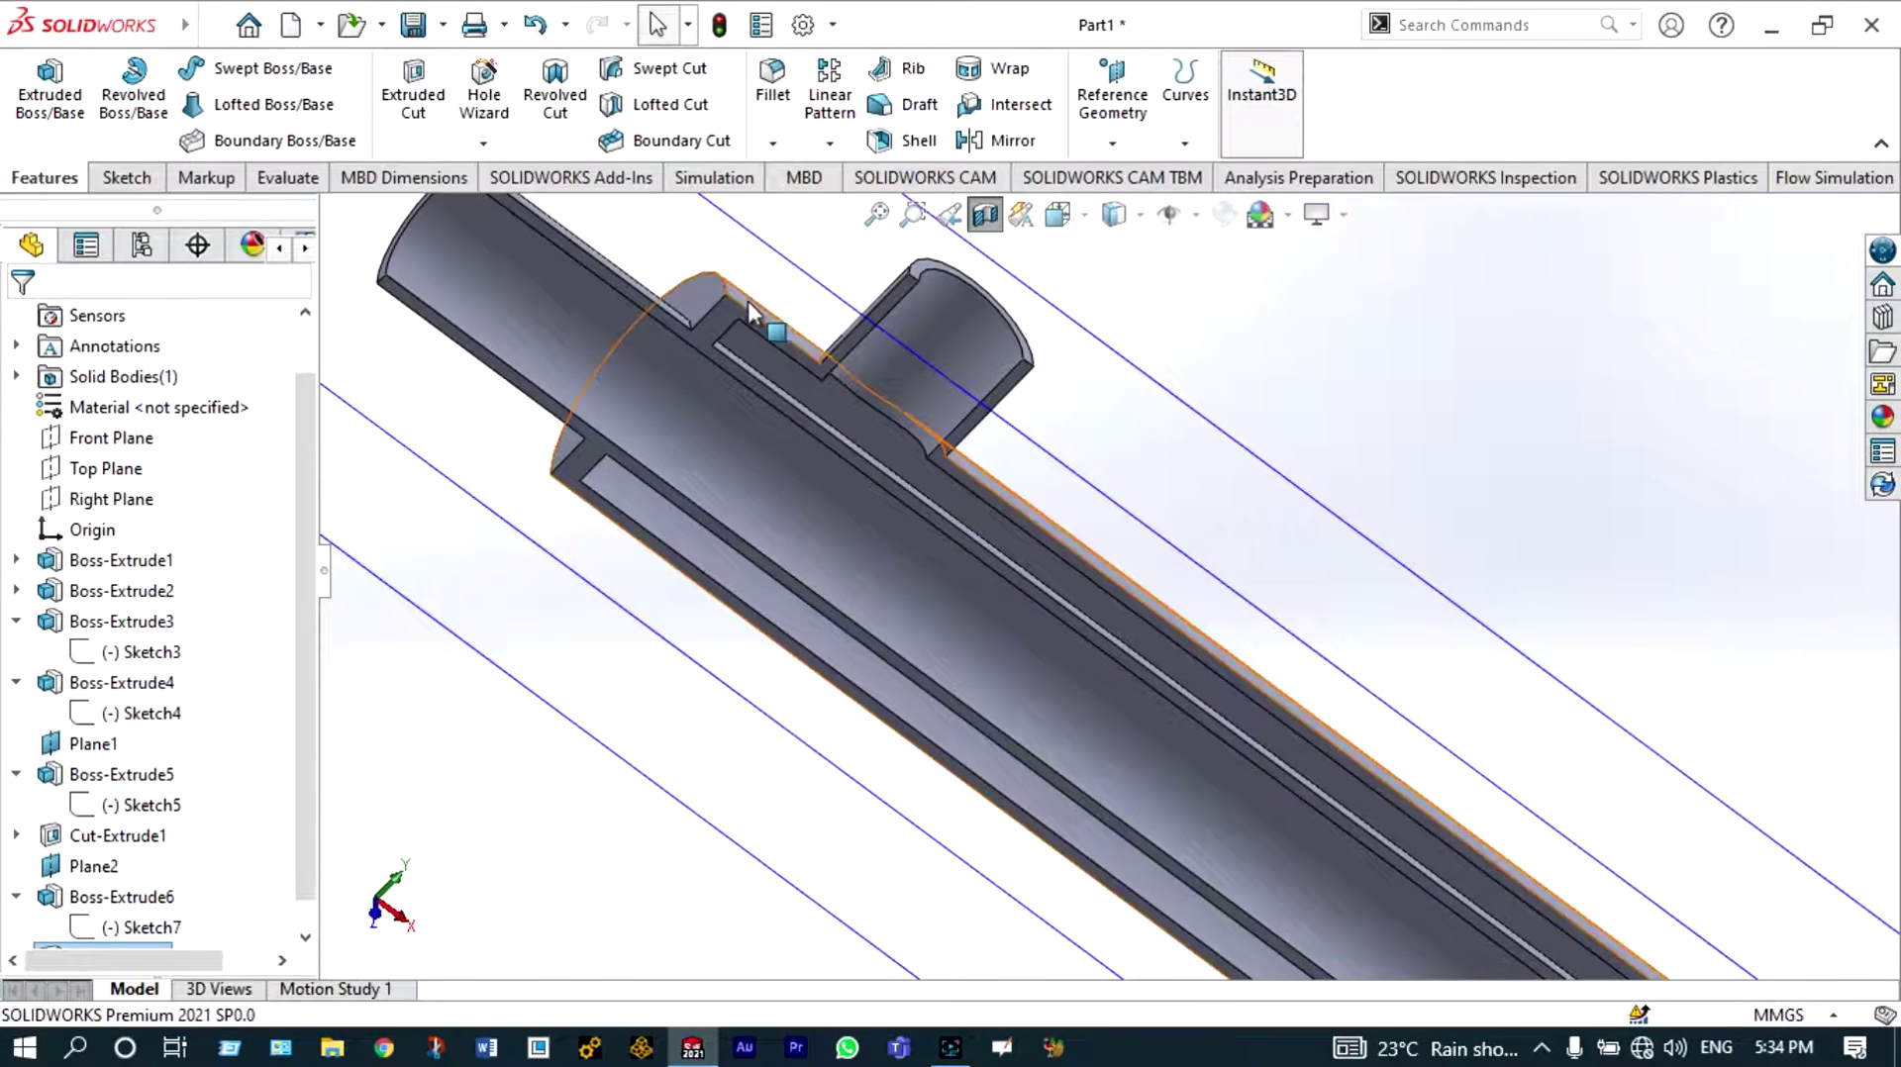
pyautogui.scroll(-4, 745, 303)
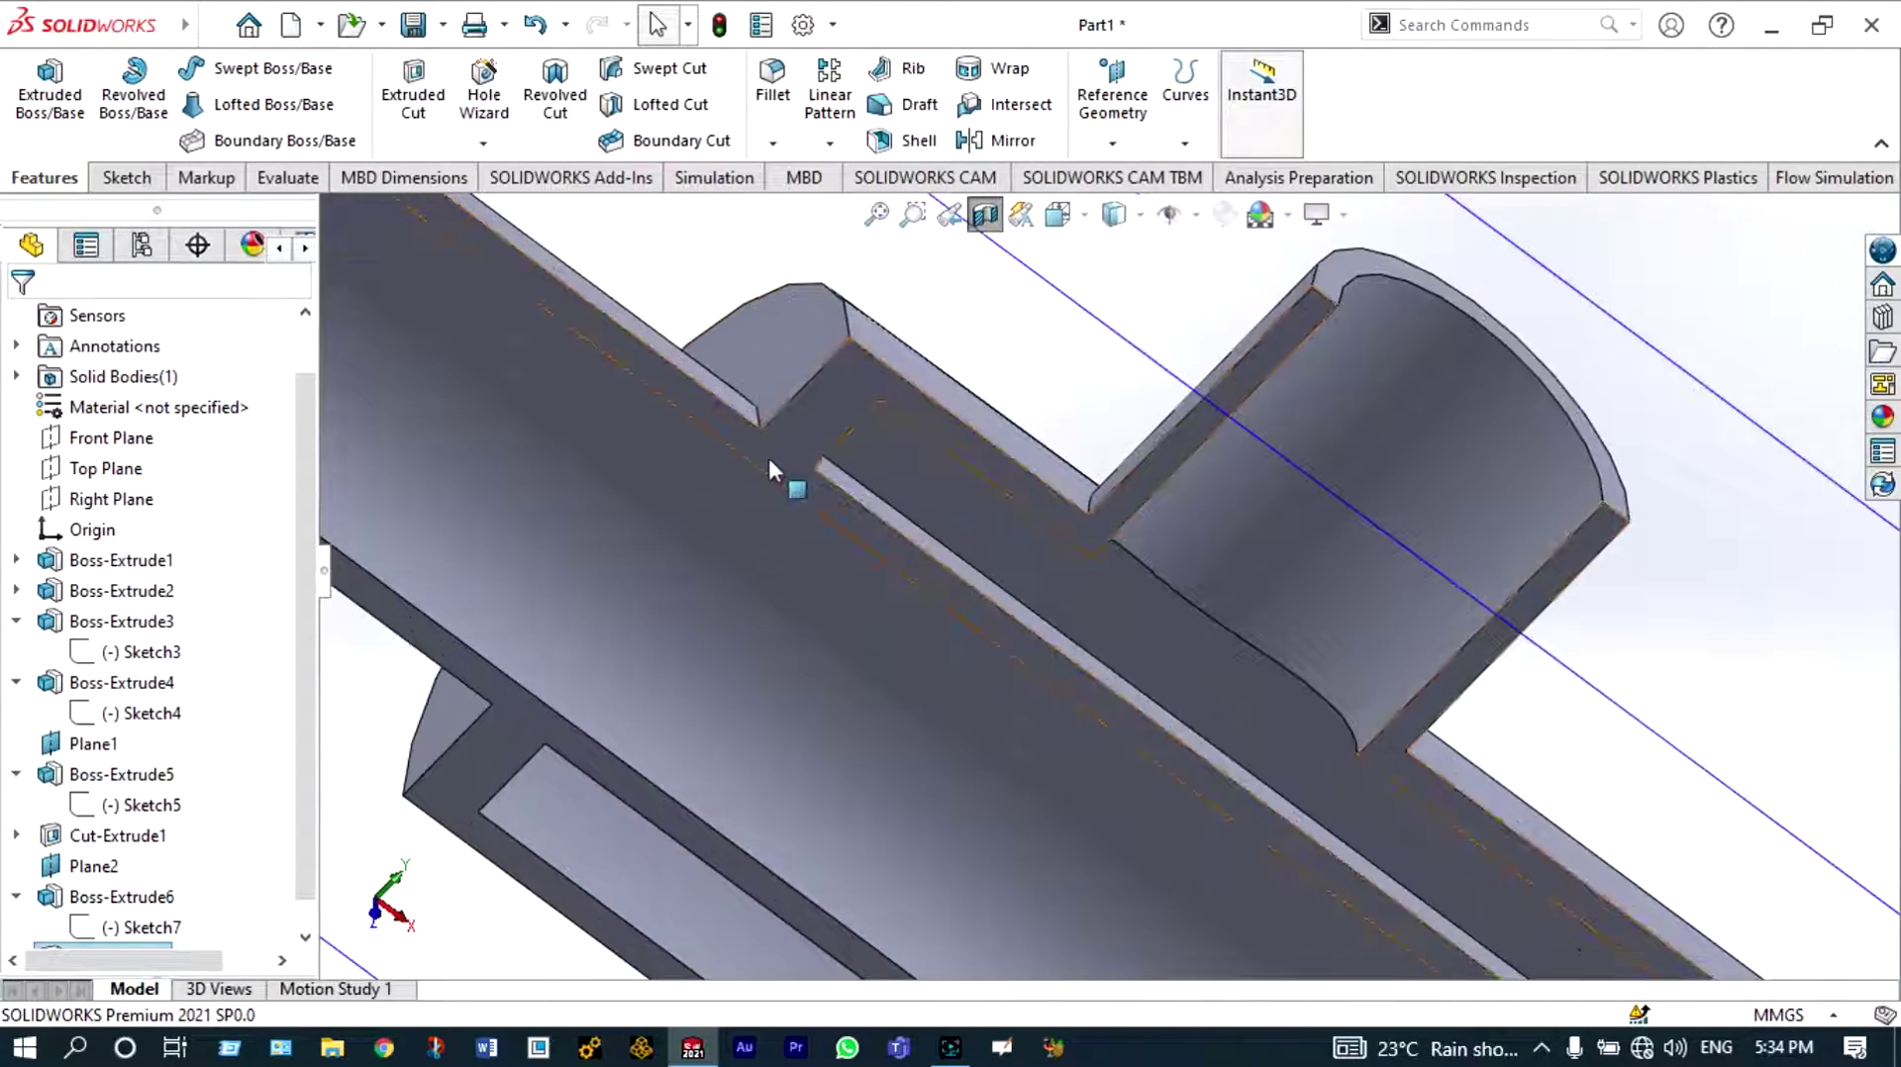
pyautogui.scroll(6, 769, 454)
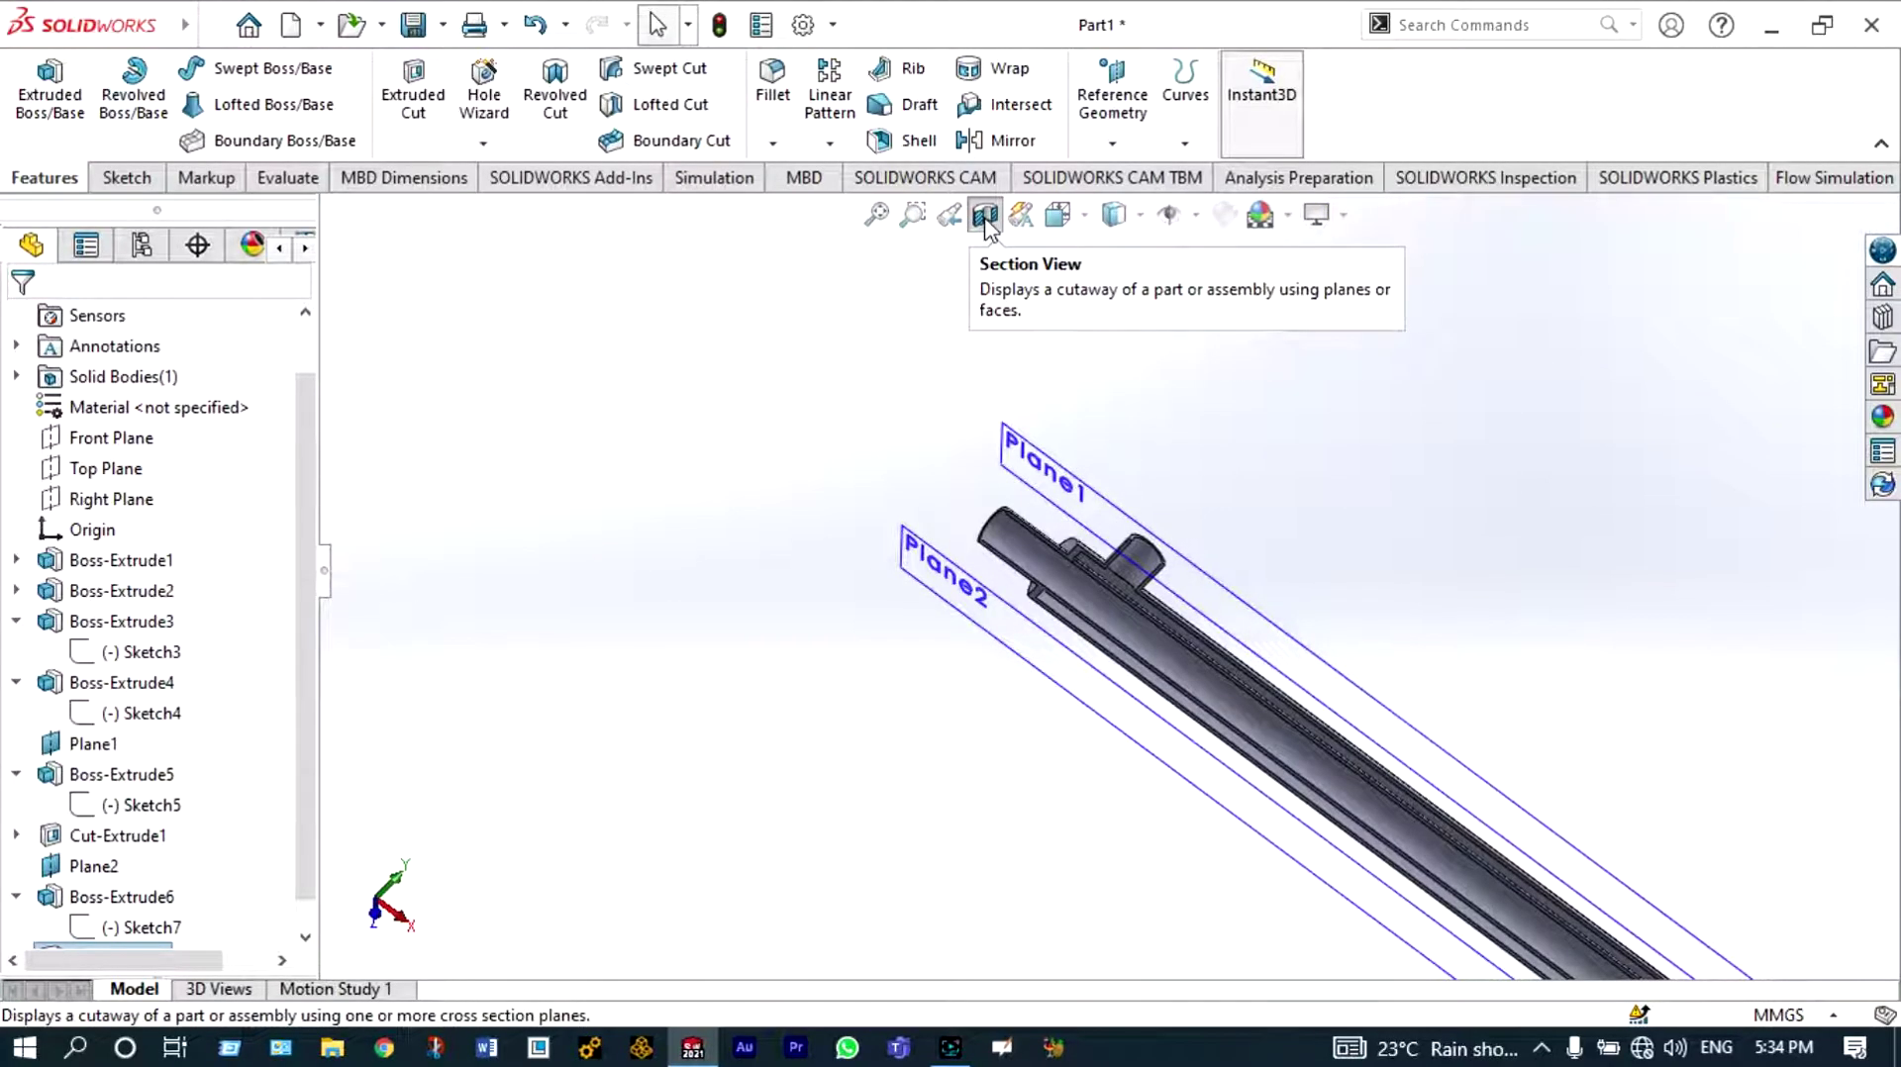
pyautogui.rightClick(1042, 478)
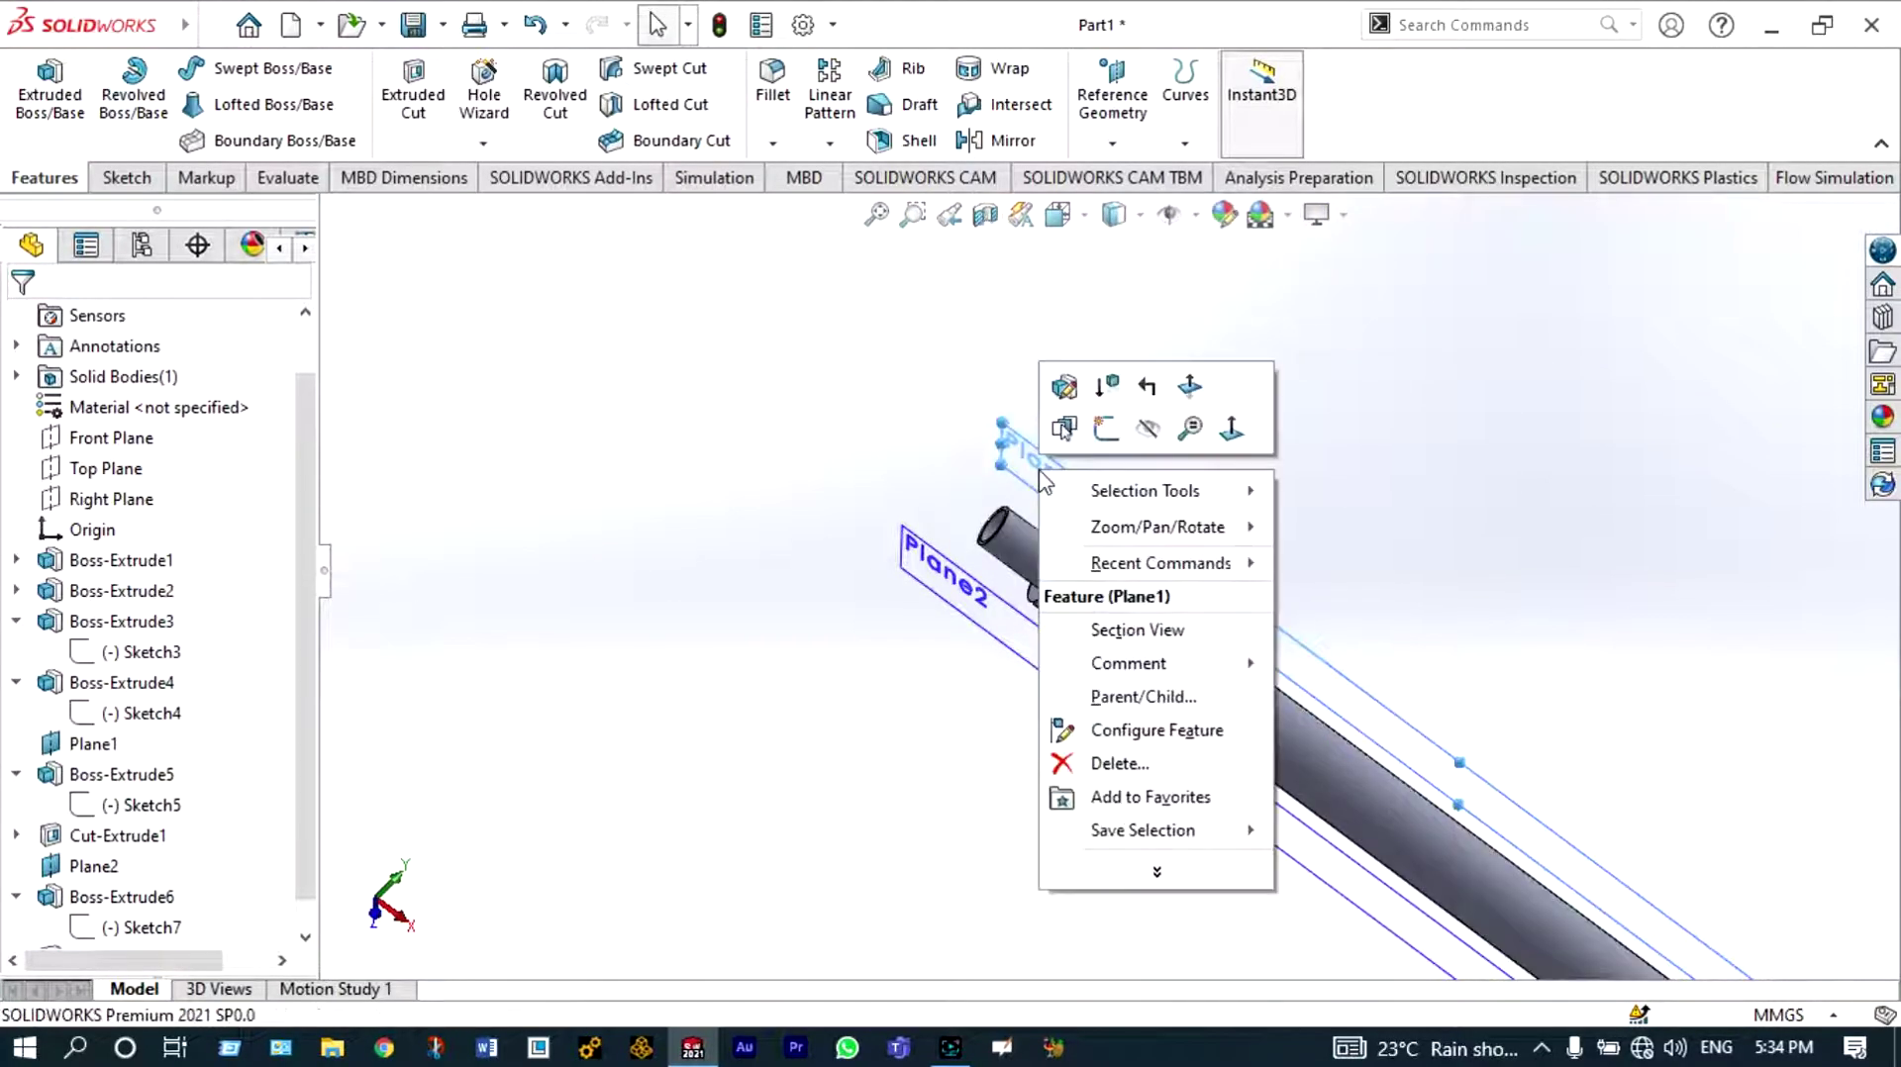
pyautogui.click(1147, 428)
pyautogui.scroll(3, 1073, 627)
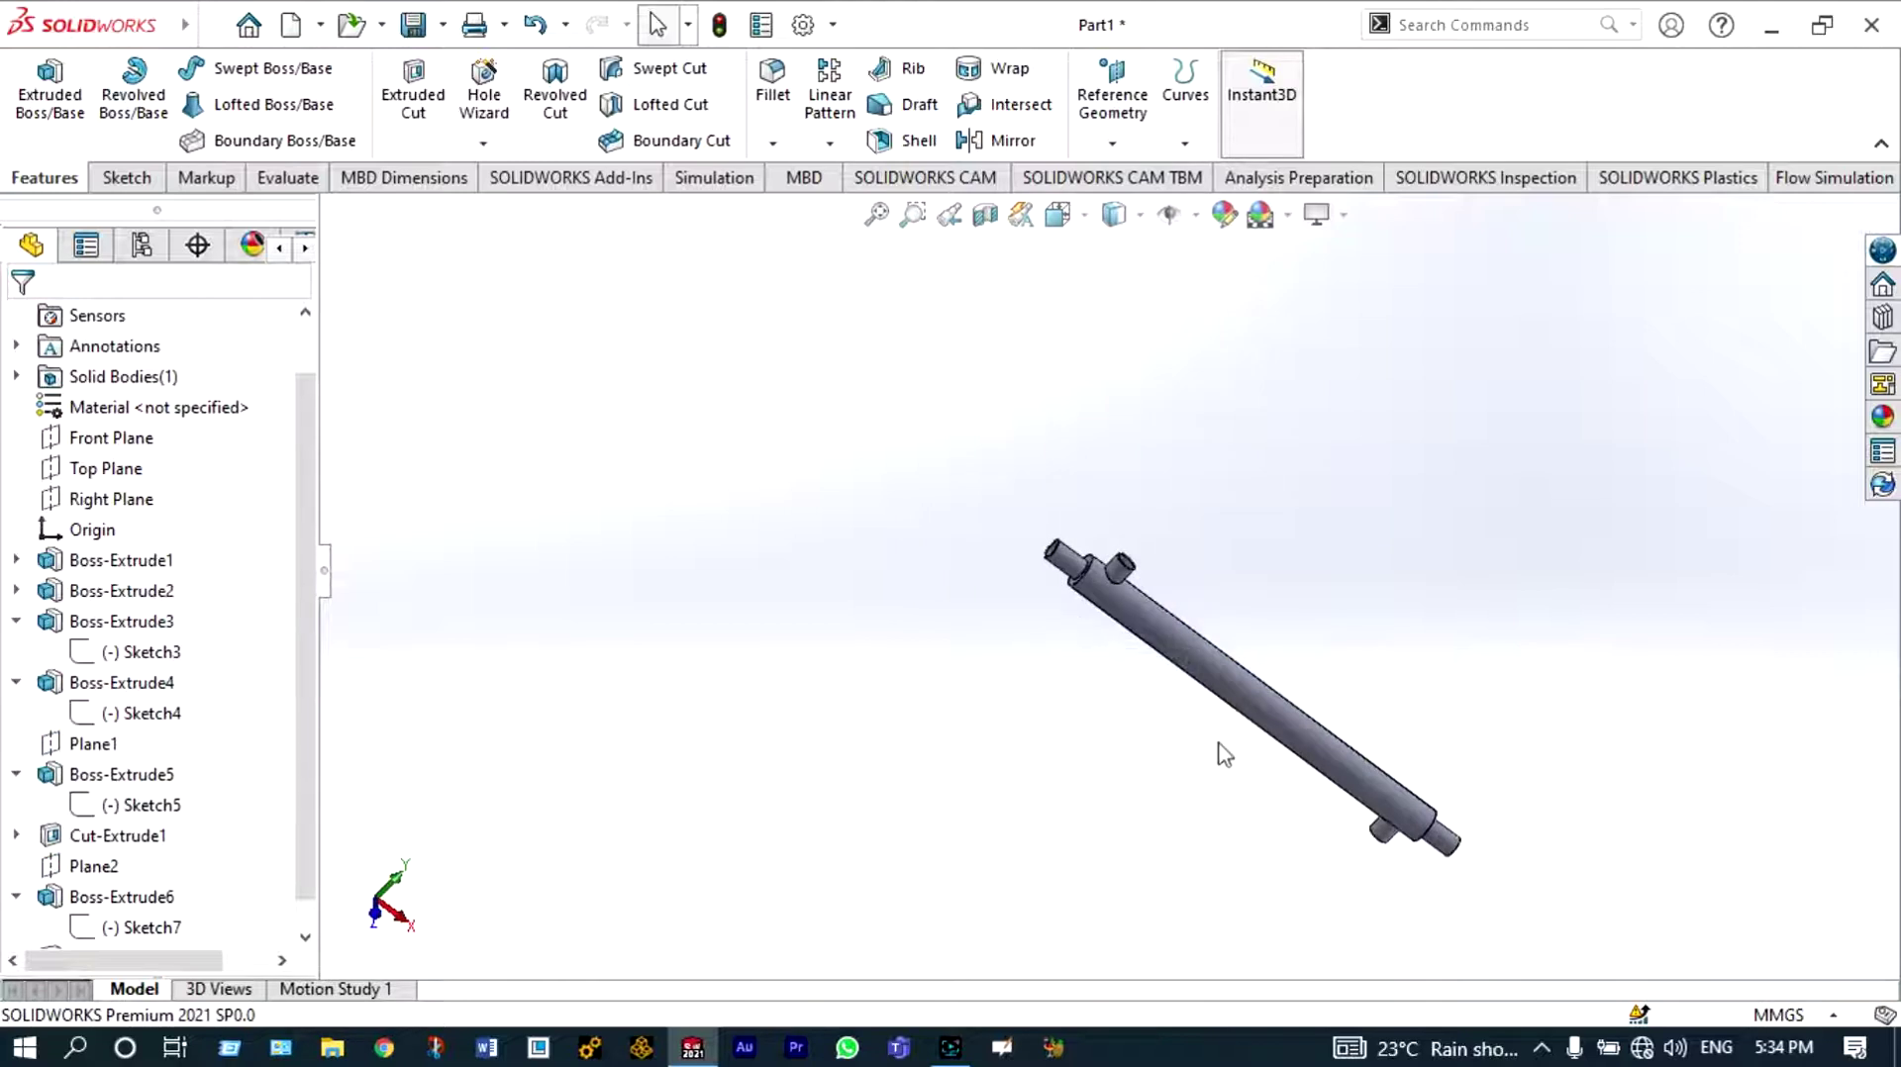
pyautogui.scroll(-2, 1228, 738)
pyautogui.scroll(-1, 1250, 722)
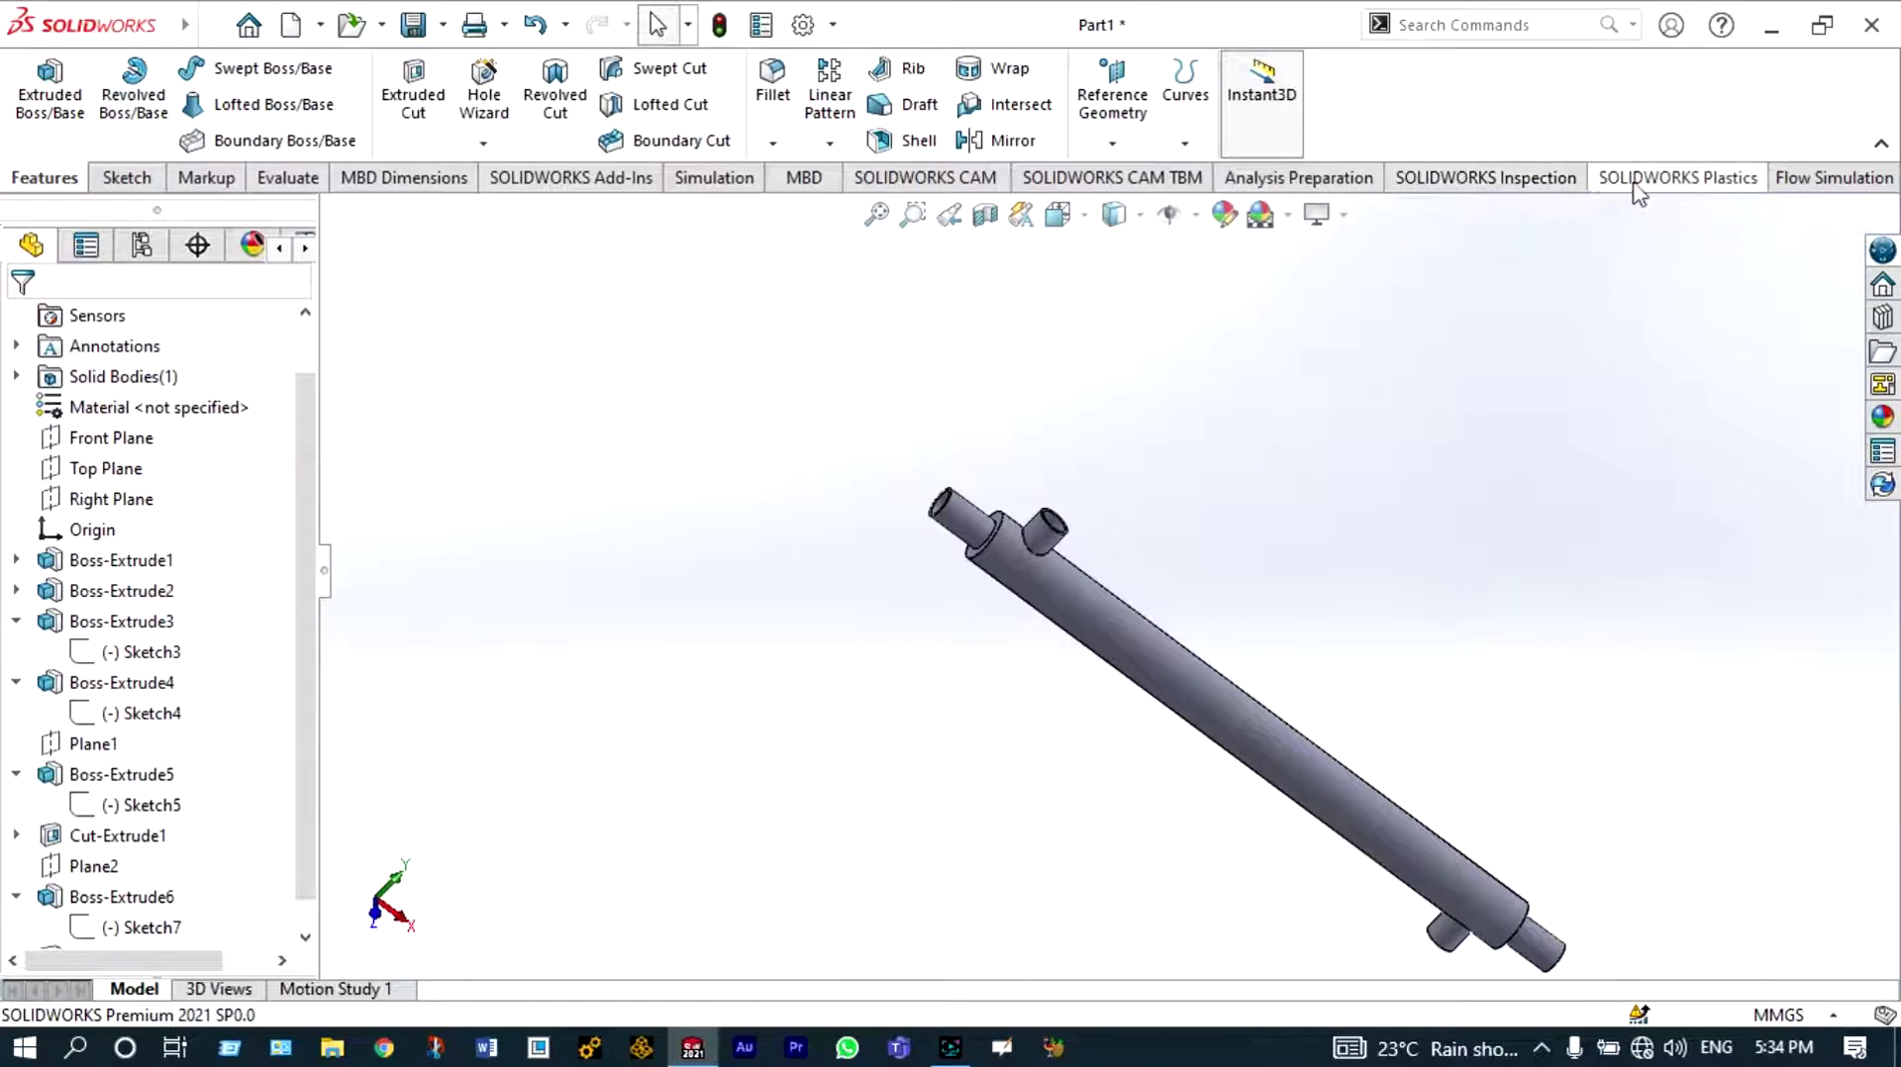
# Start Create Lids in Flow Simulation and select the annular end faces of the upper nozzle and the adjacent inner tube end
pyautogui.click(1800, 183)
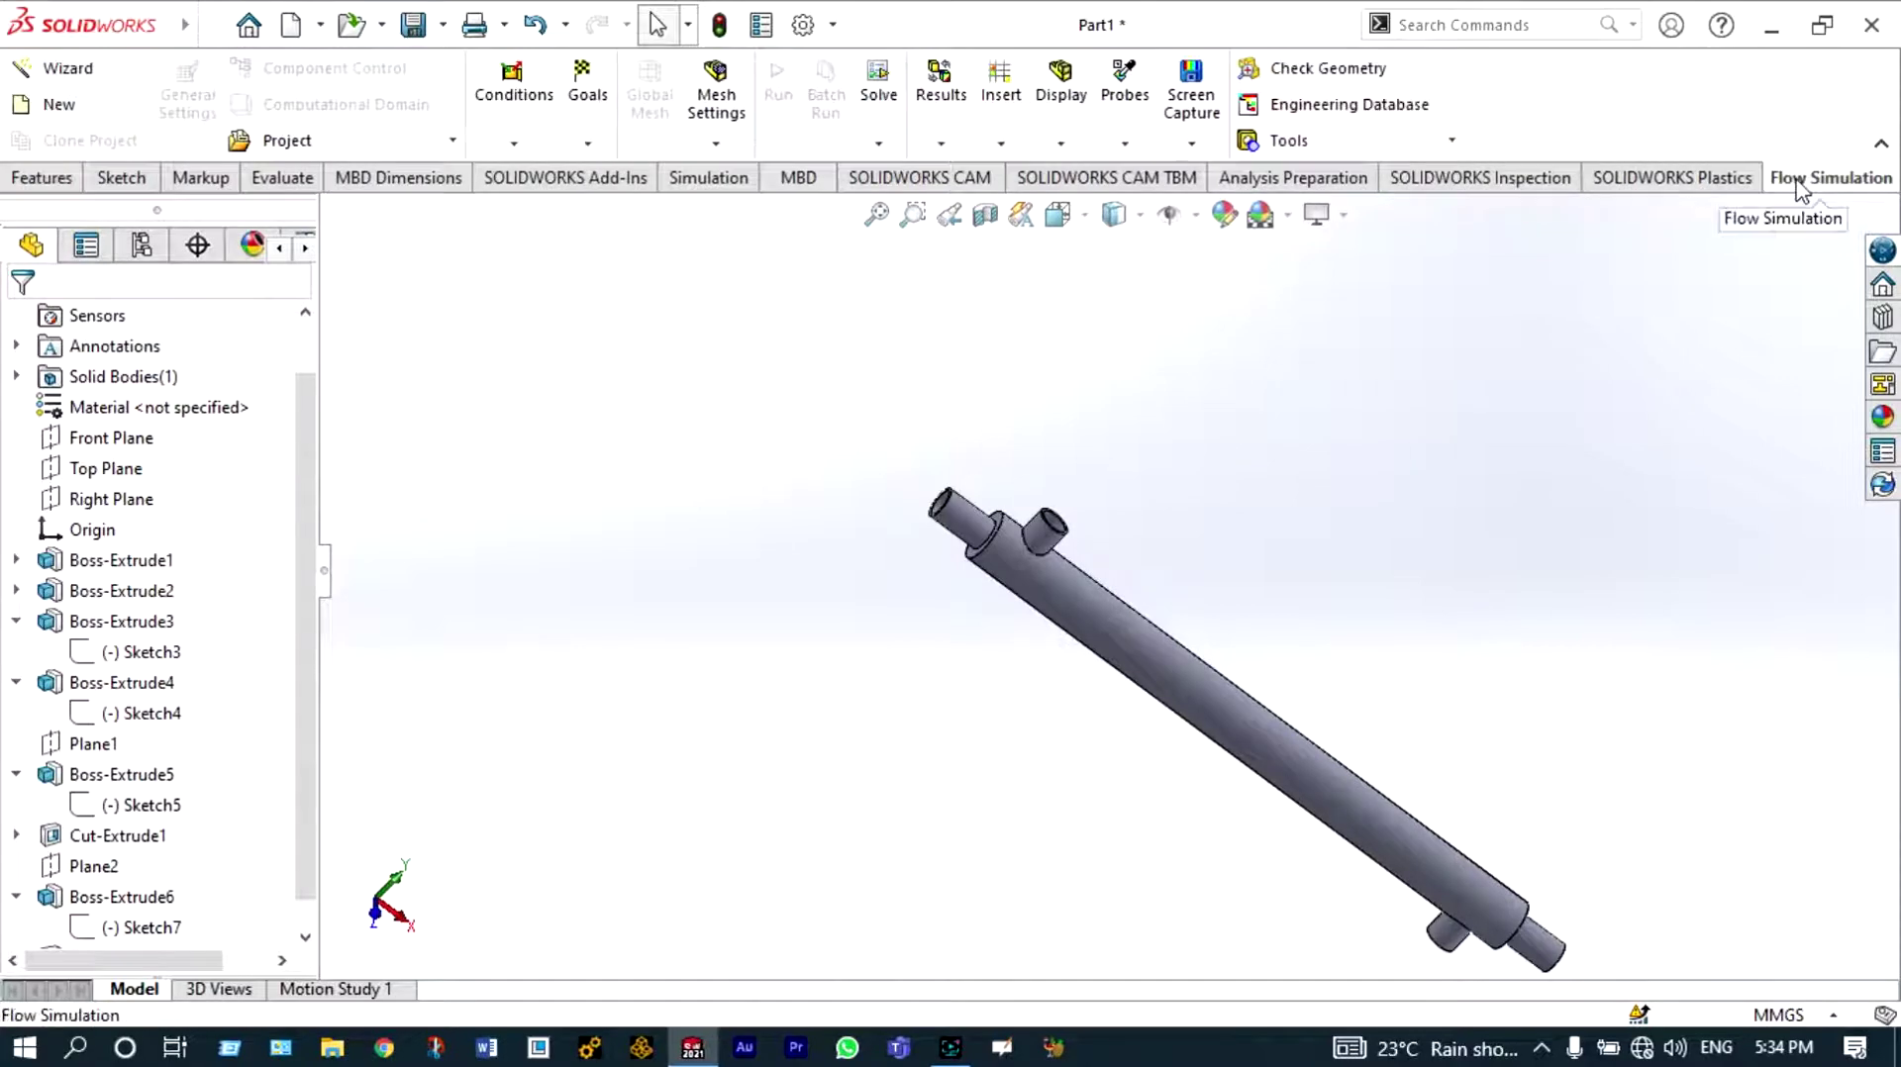
pyautogui.click(1312, 149)
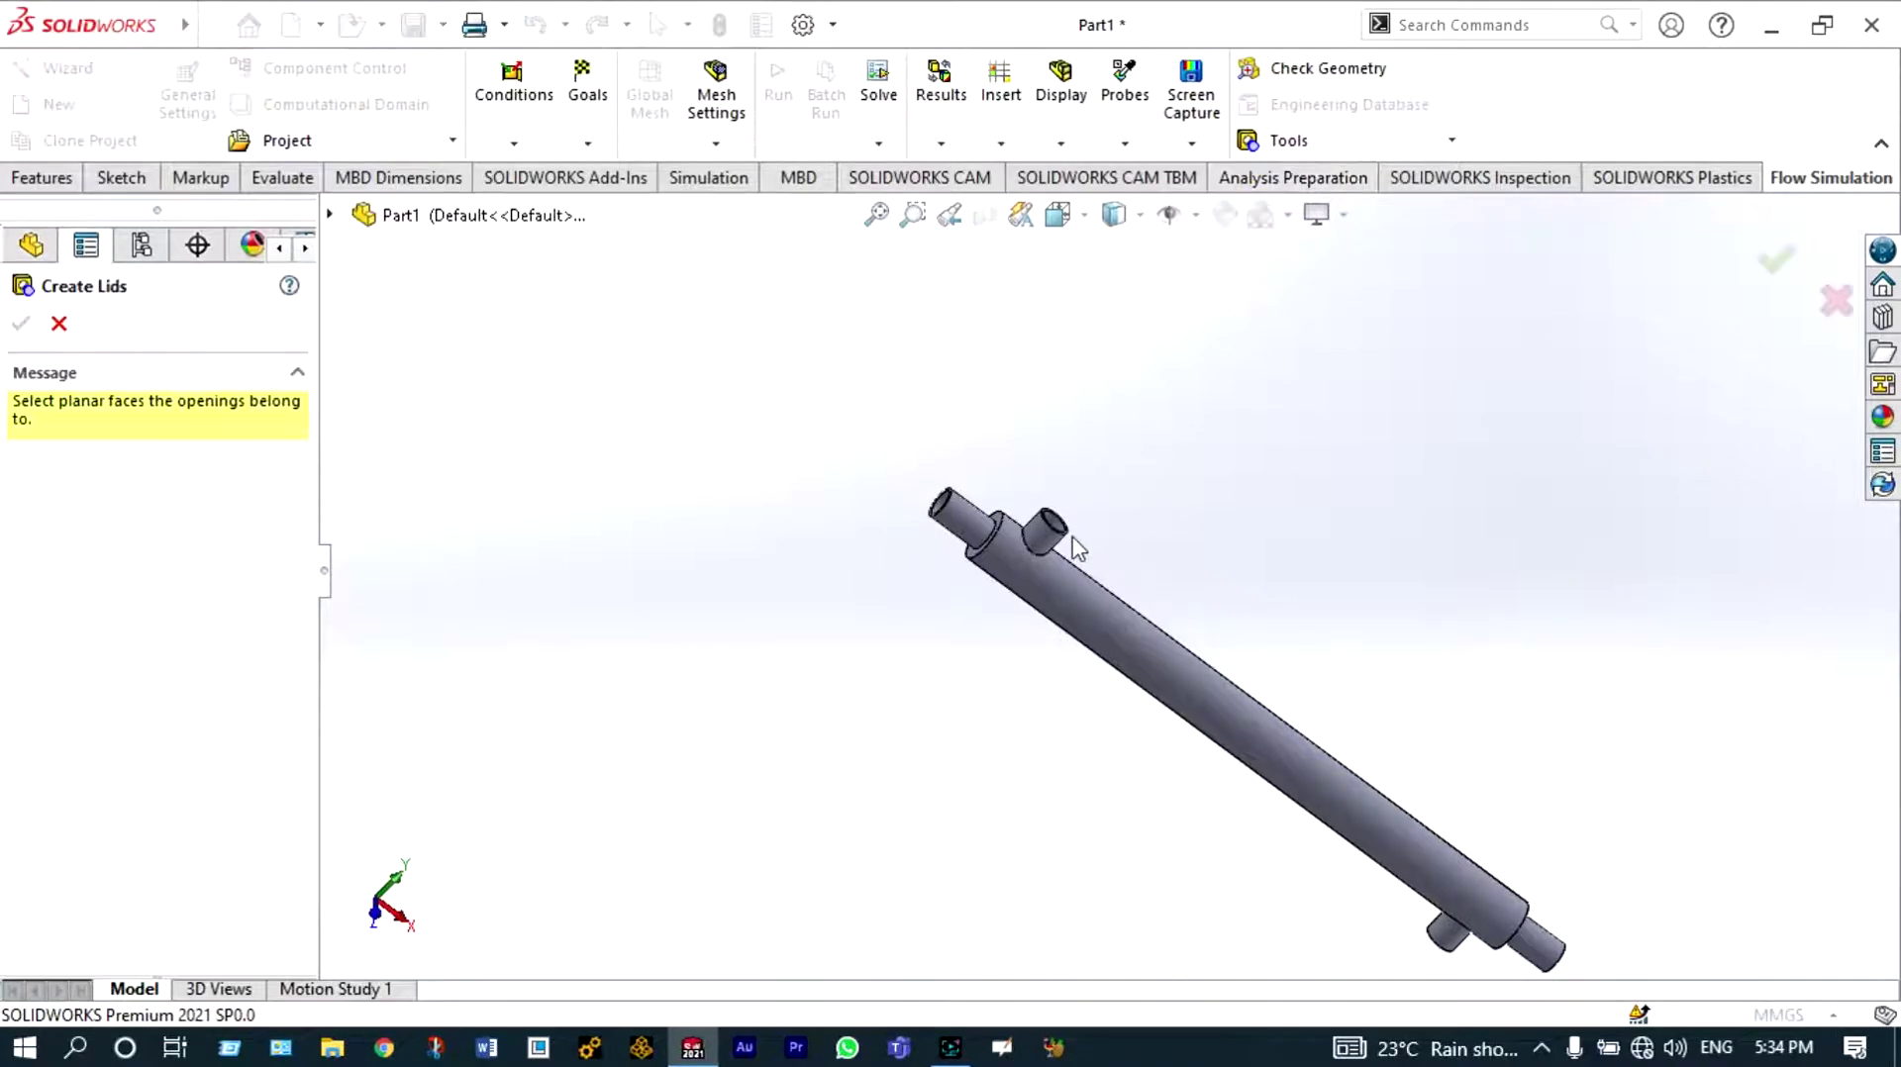
pyautogui.scroll(-6, 1069, 534)
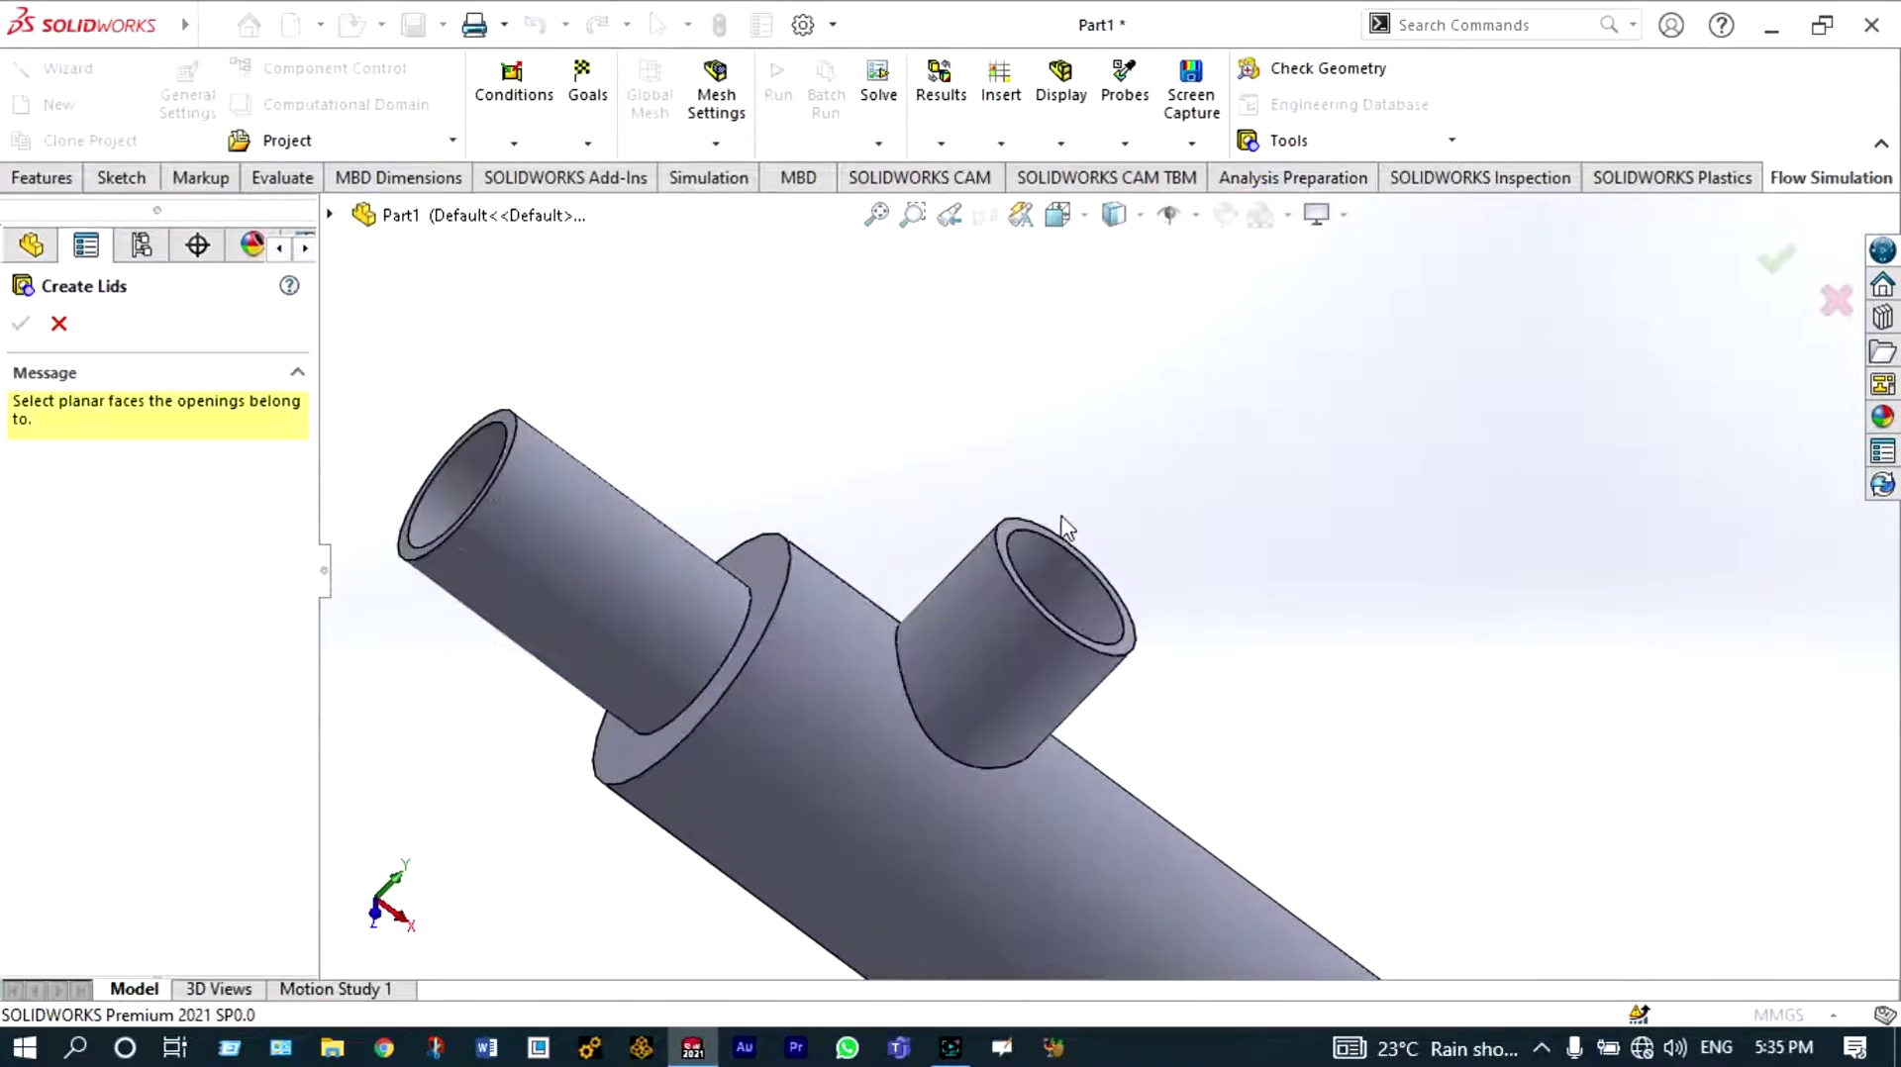
pyautogui.scroll(-3, 1031, 527)
pyautogui.click(1035, 537)
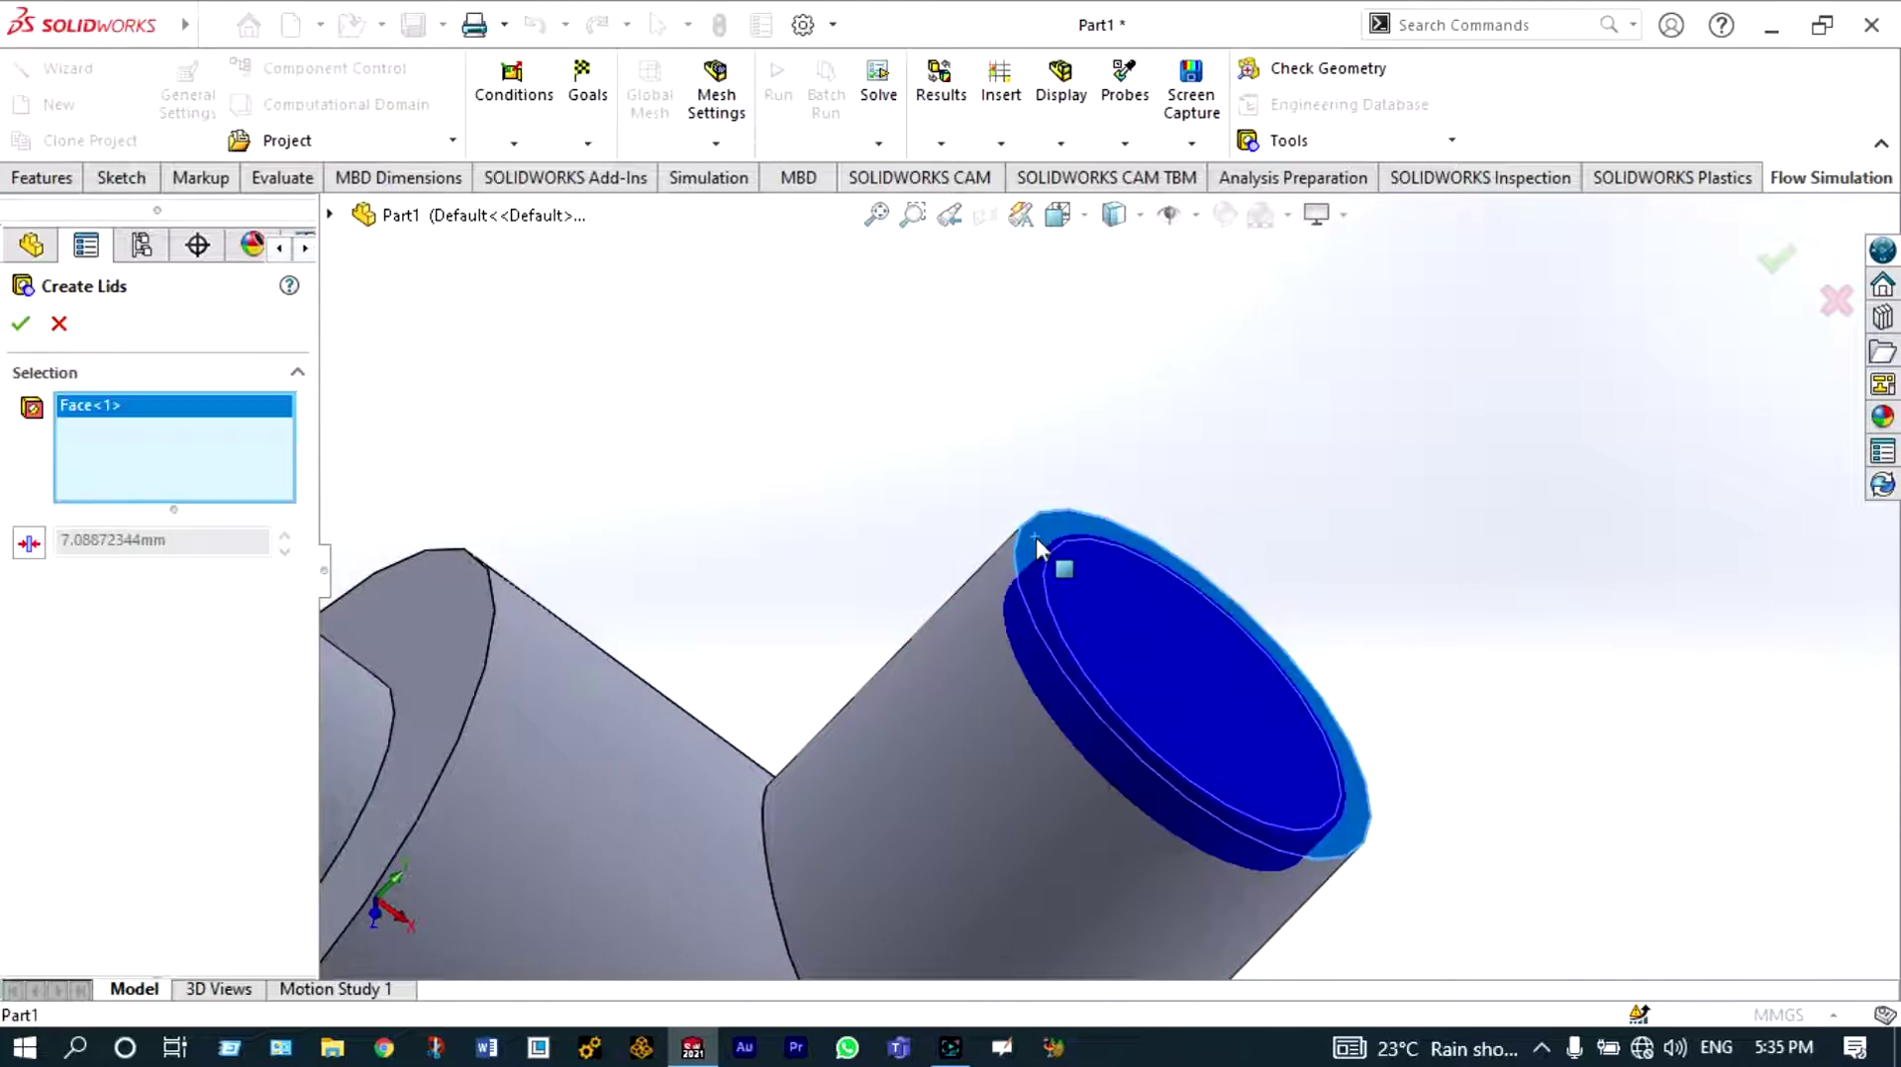
pyautogui.scroll(5, 1036, 537)
pyautogui.scroll(-2, 800, 545)
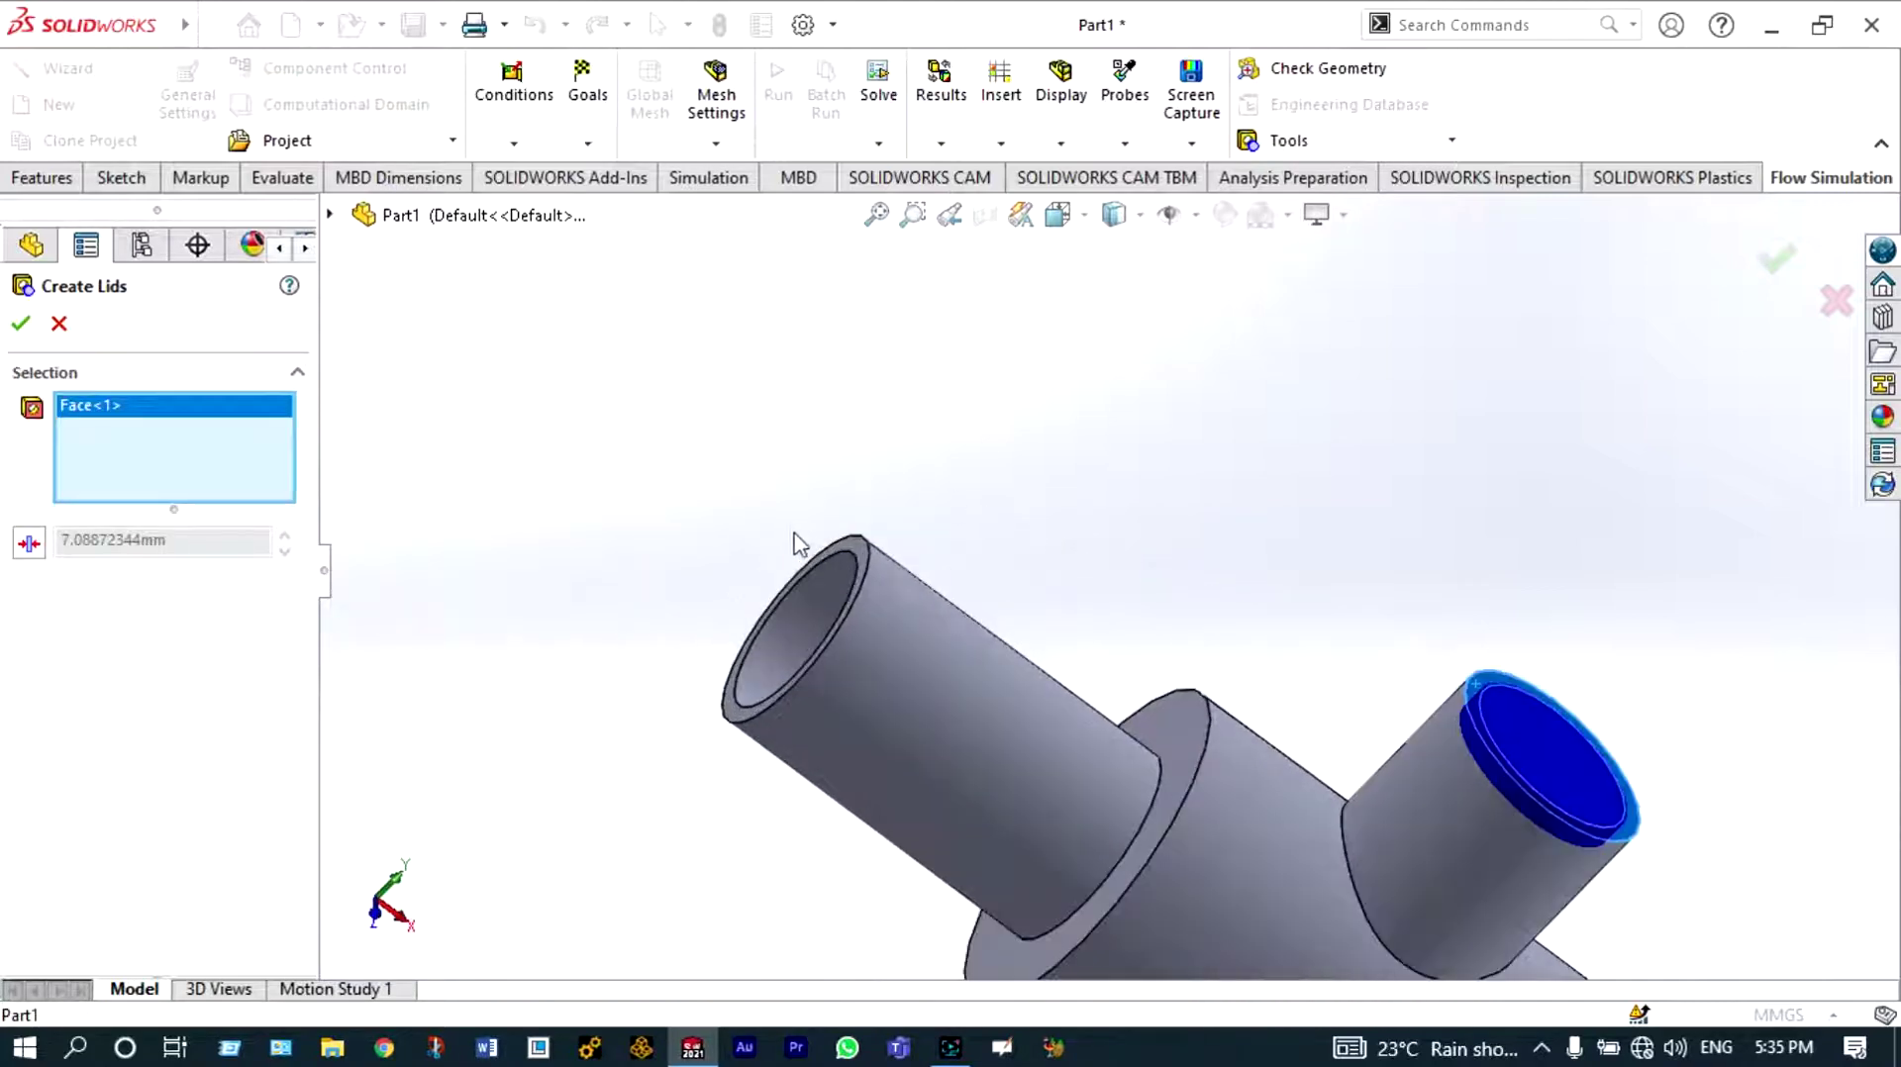
pyautogui.click(849, 539)
pyautogui.scroll(4, 881, 542)
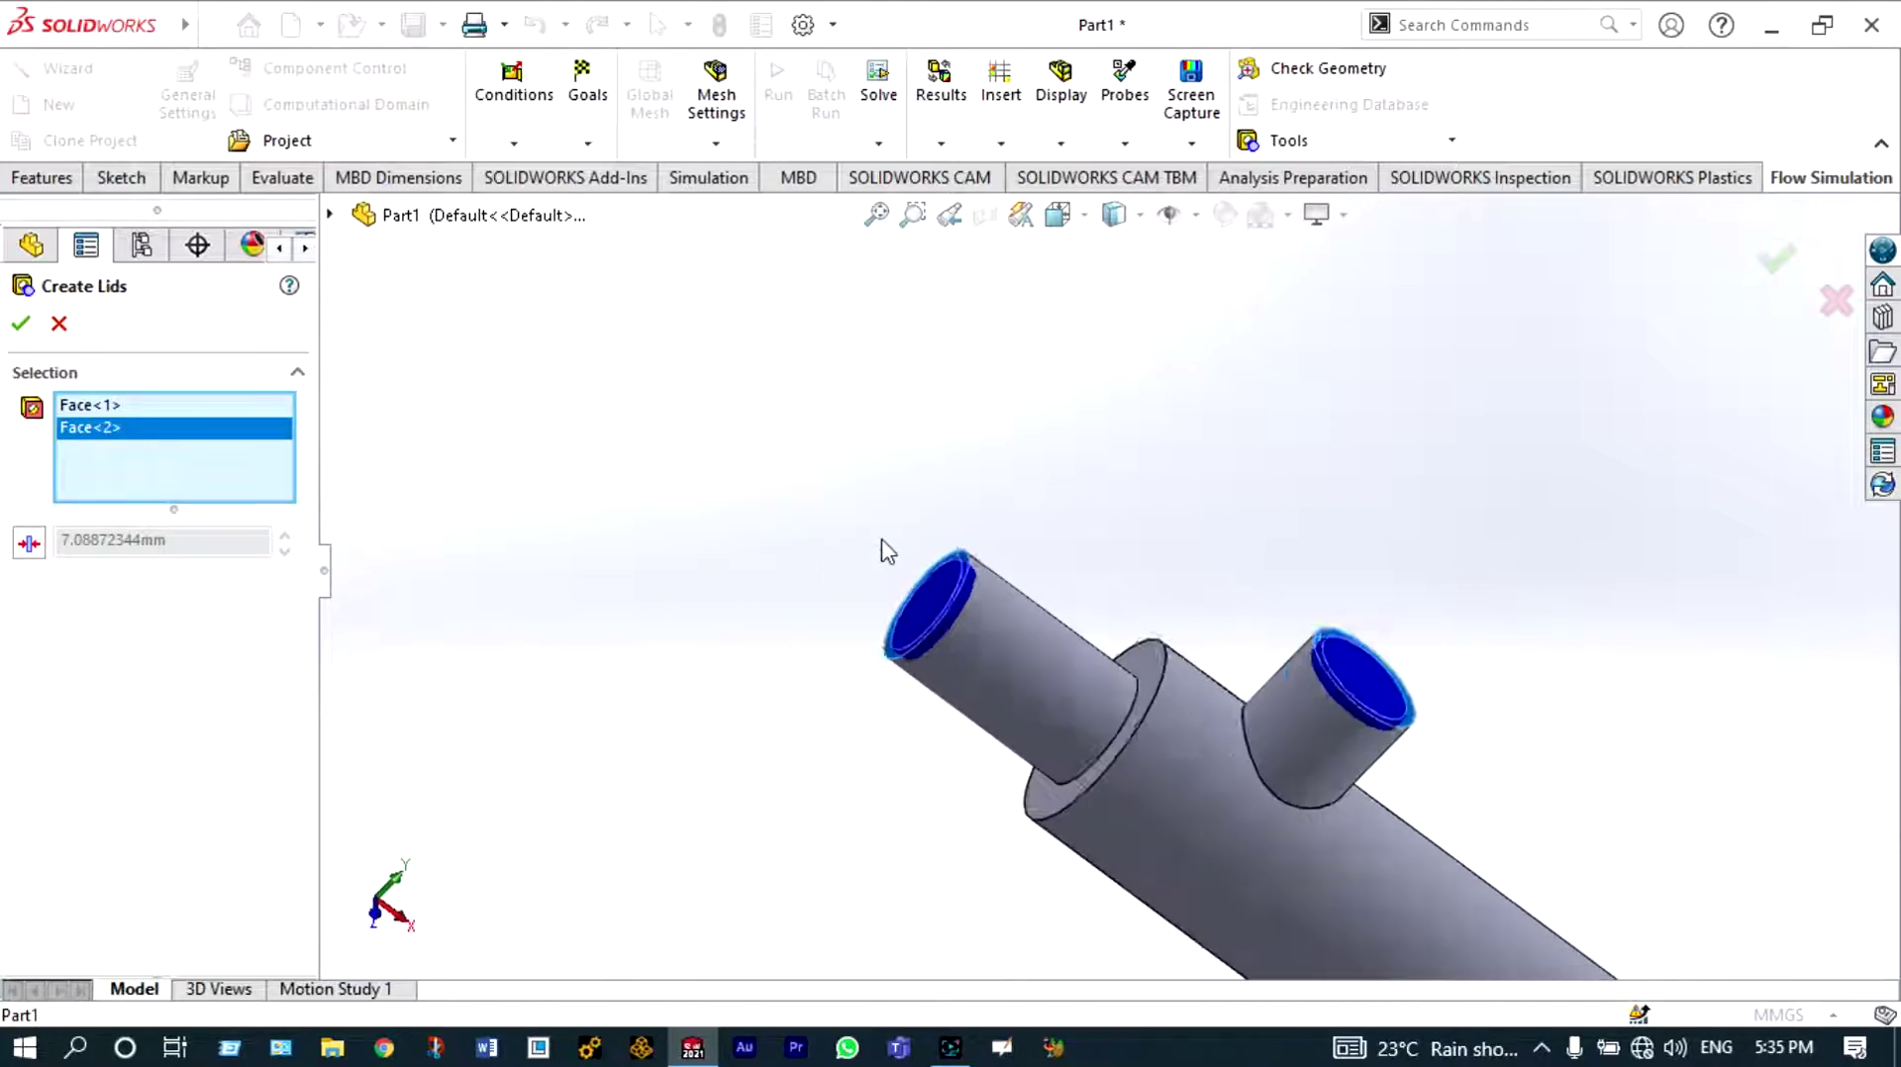
# Add the opposite inner tube end face and the lower nozzle's end face, and create lids on all four openings
pyautogui.scroll(3, 888, 552)
pyautogui.rightClick(1368, 708)
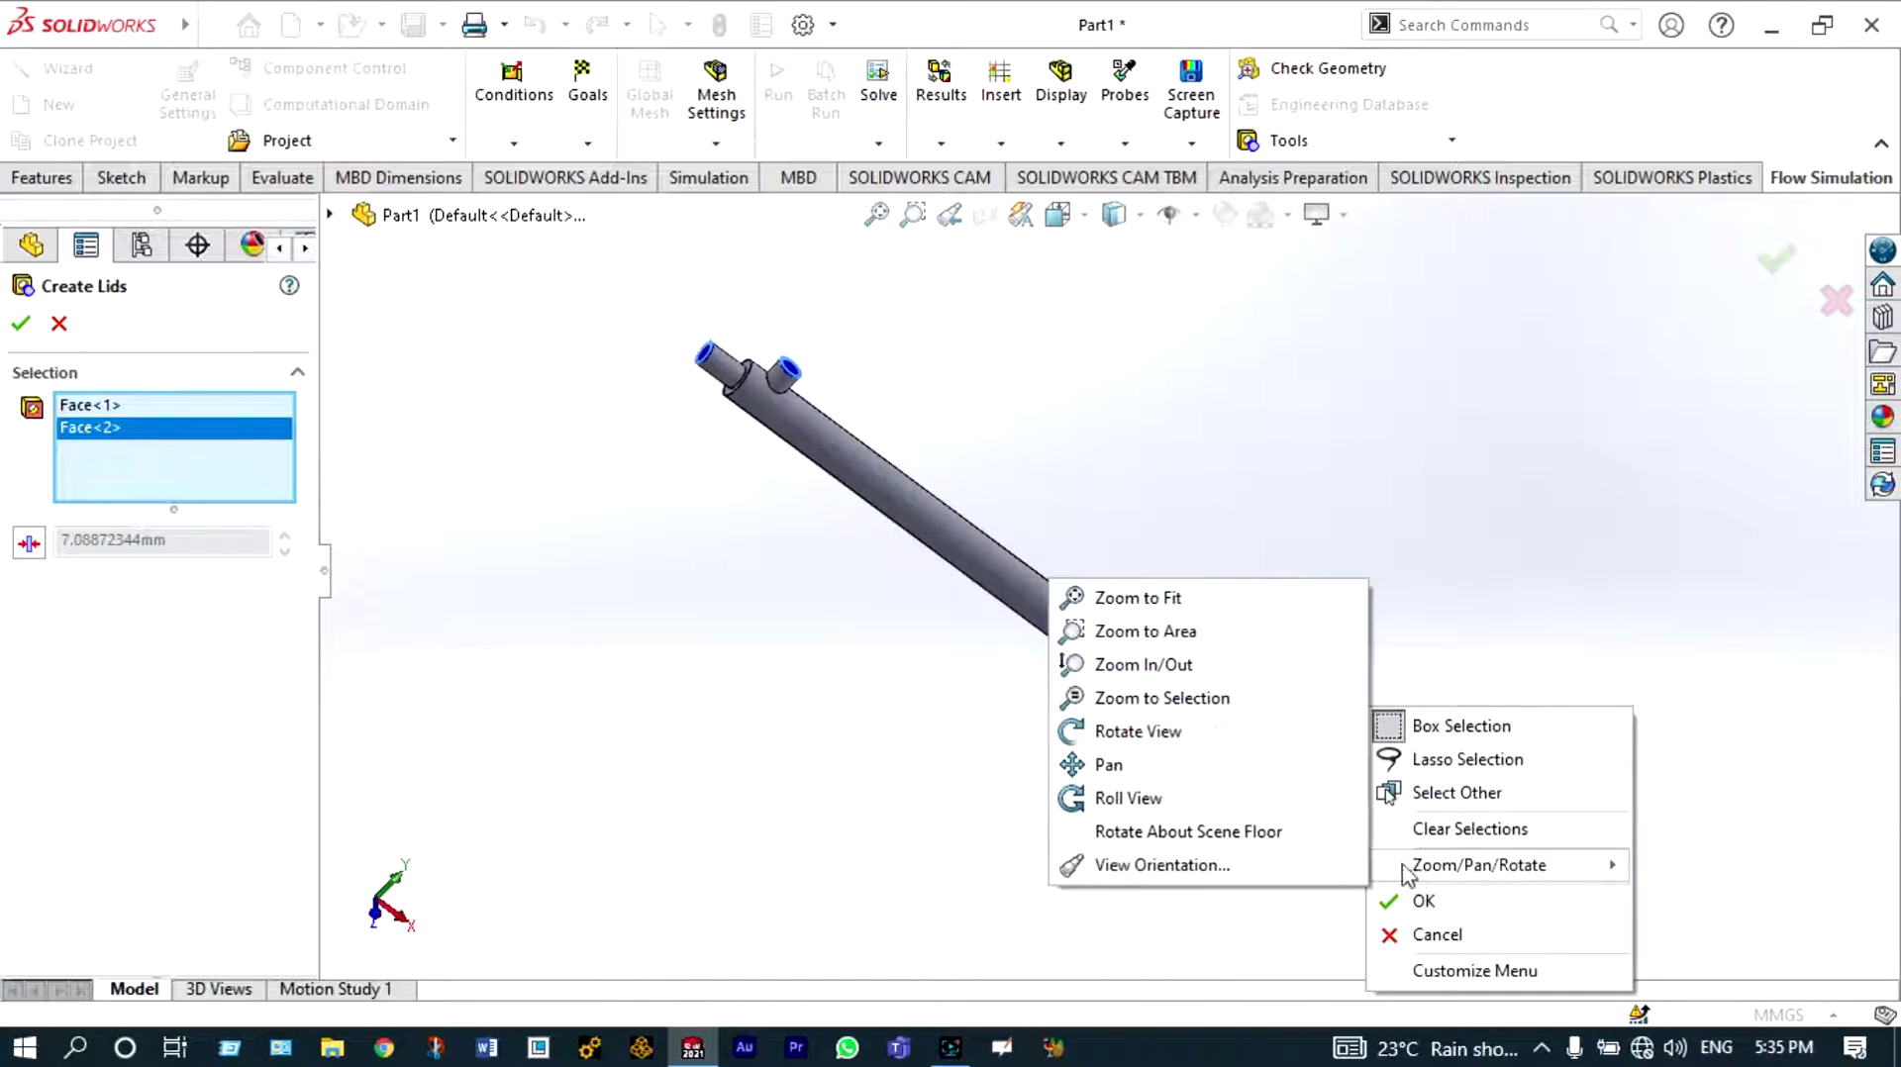
pyautogui.scroll(-6, 1136, 517)
pyautogui.click(1133, 520)
pyautogui.scroll(3, 1128, 584)
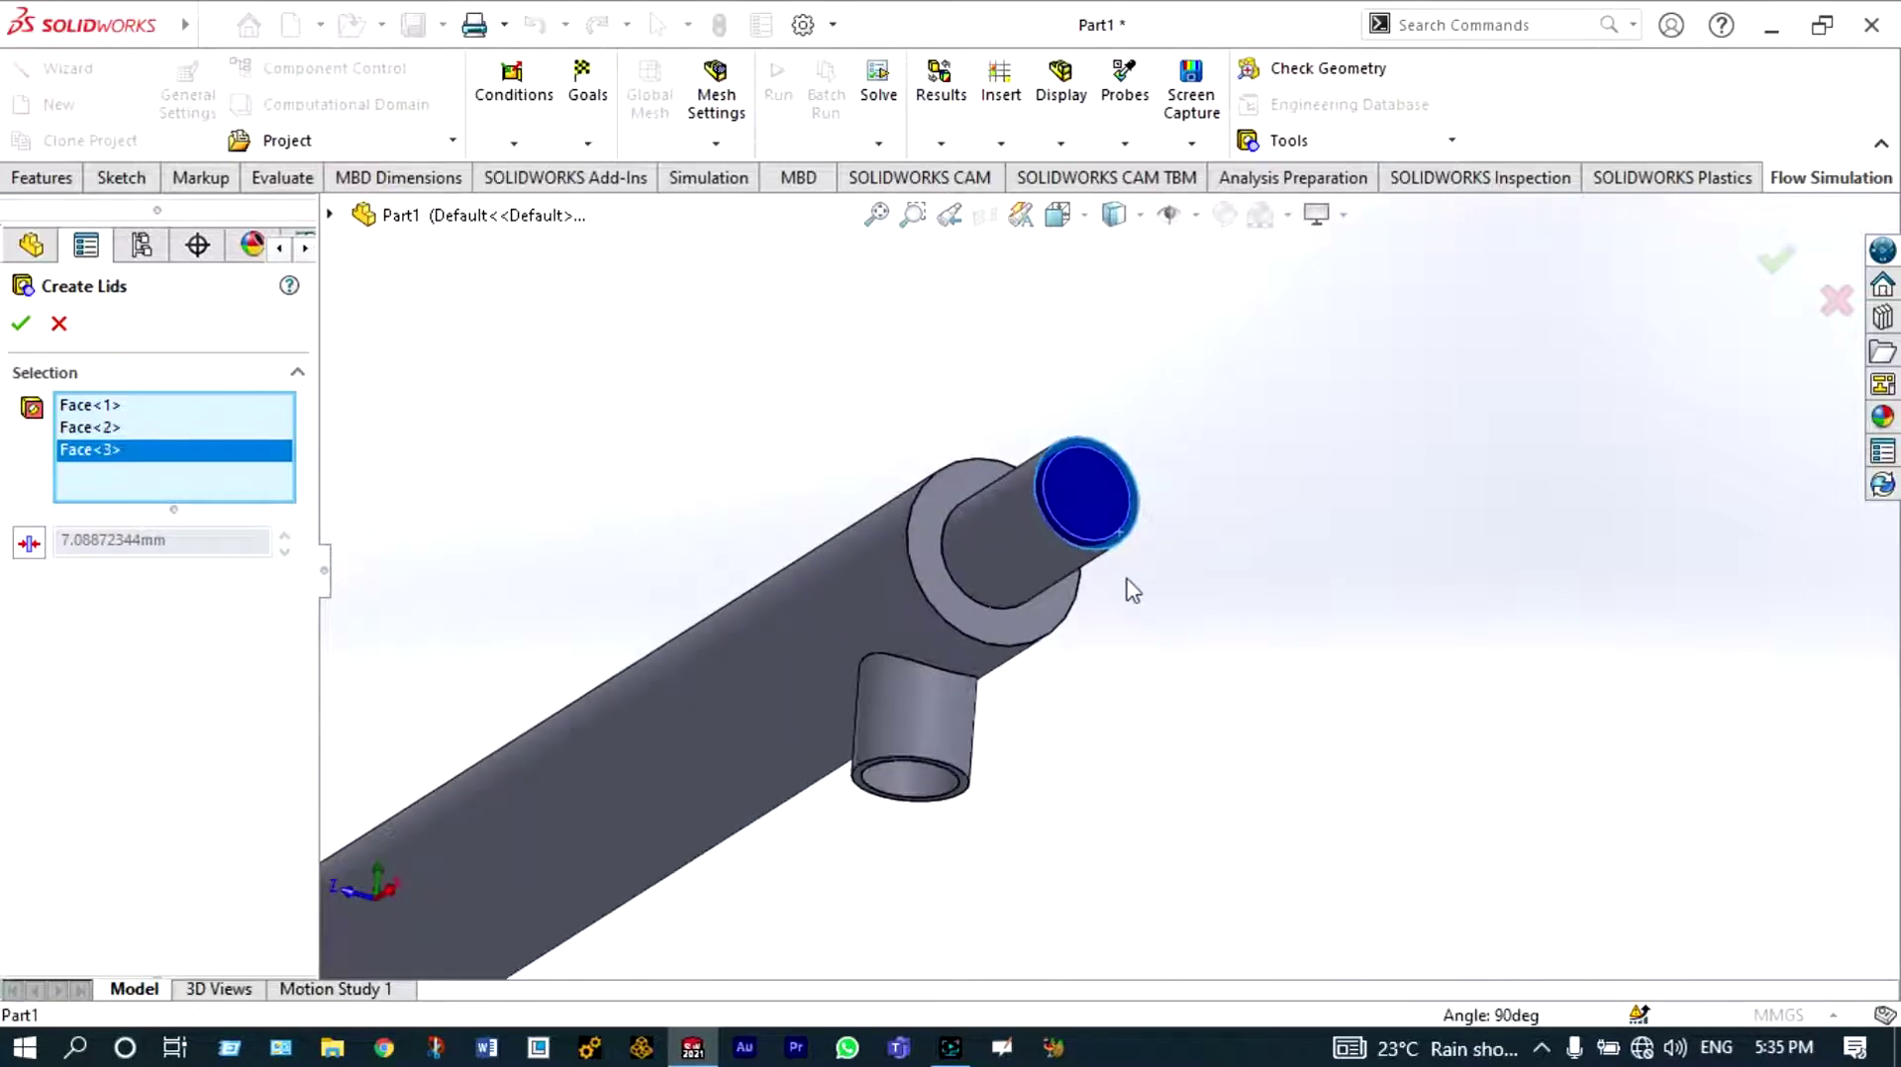
pyautogui.scroll(-2, 1059, 753)
pyautogui.scroll(-3, 983, 785)
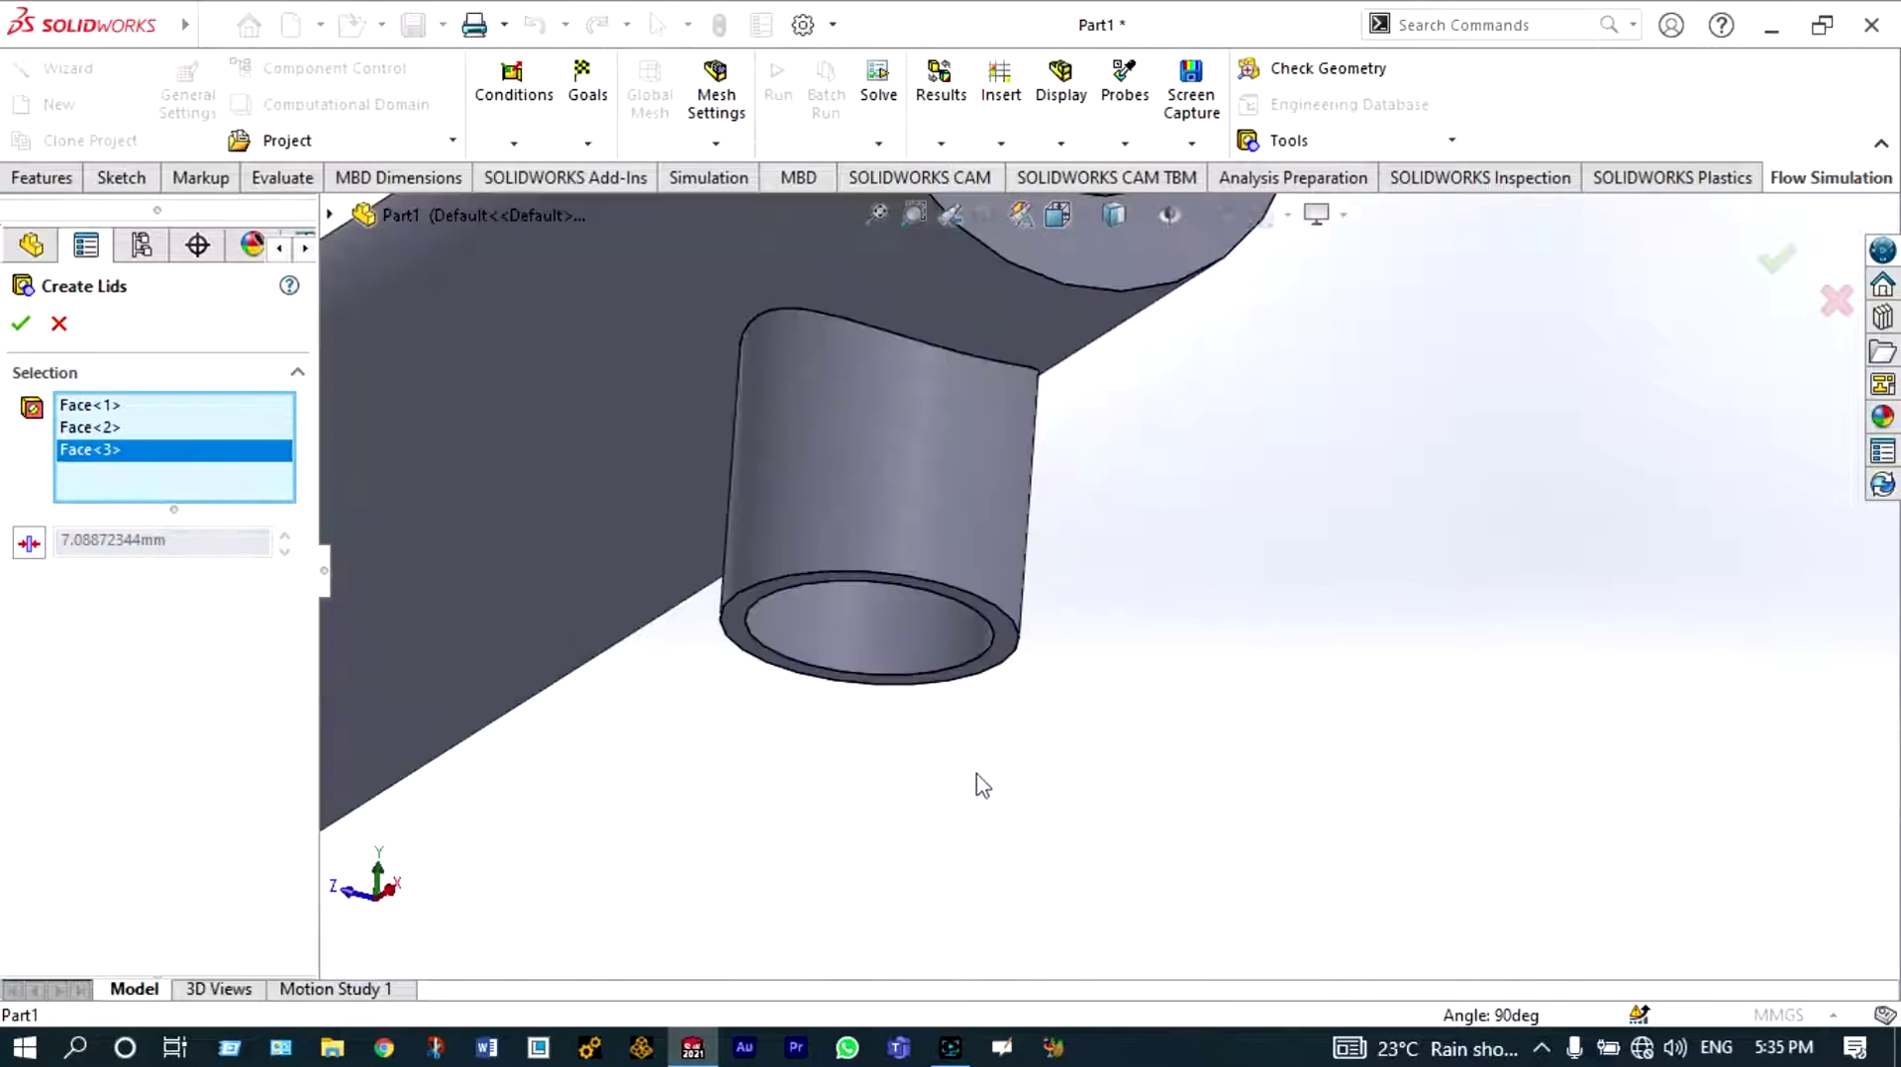
pyautogui.click(1008, 651)
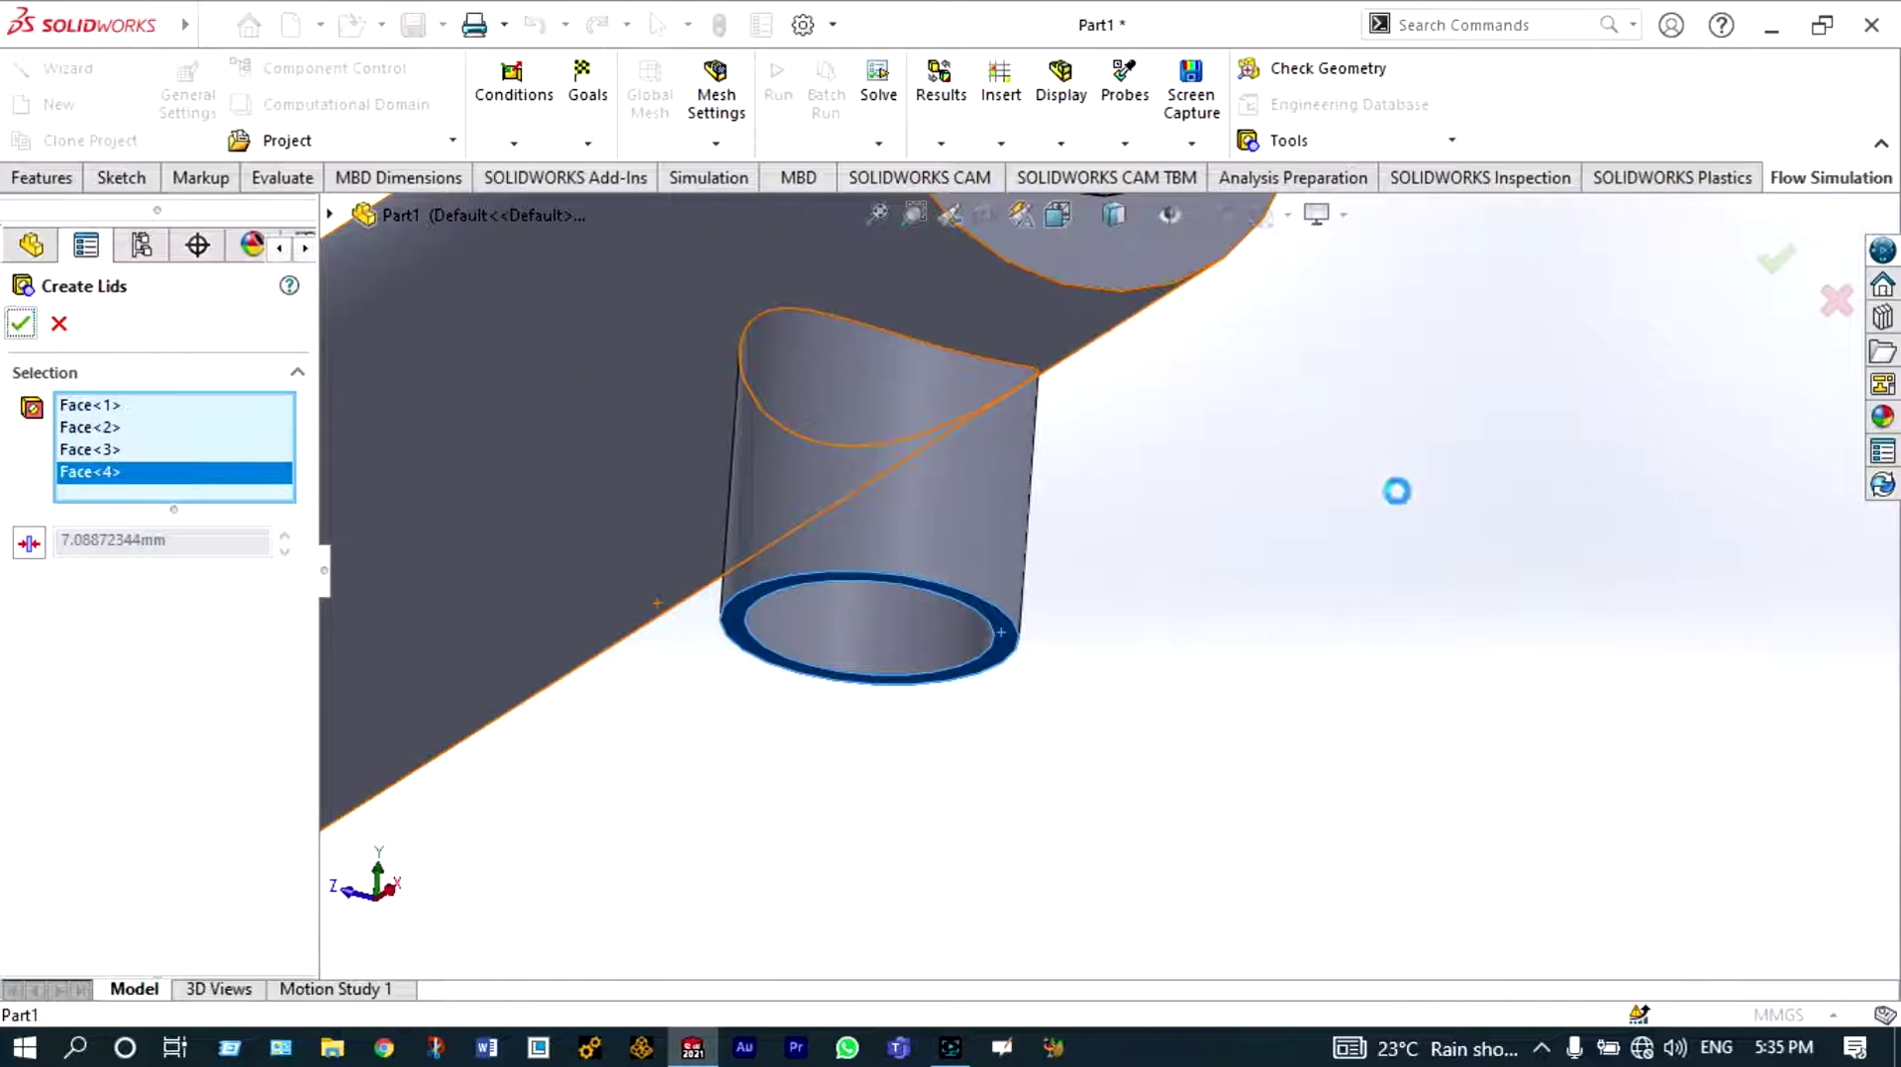
# Apply the polished copper metal appearance to the whole part
pyautogui.scroll(10, 1398, 500)
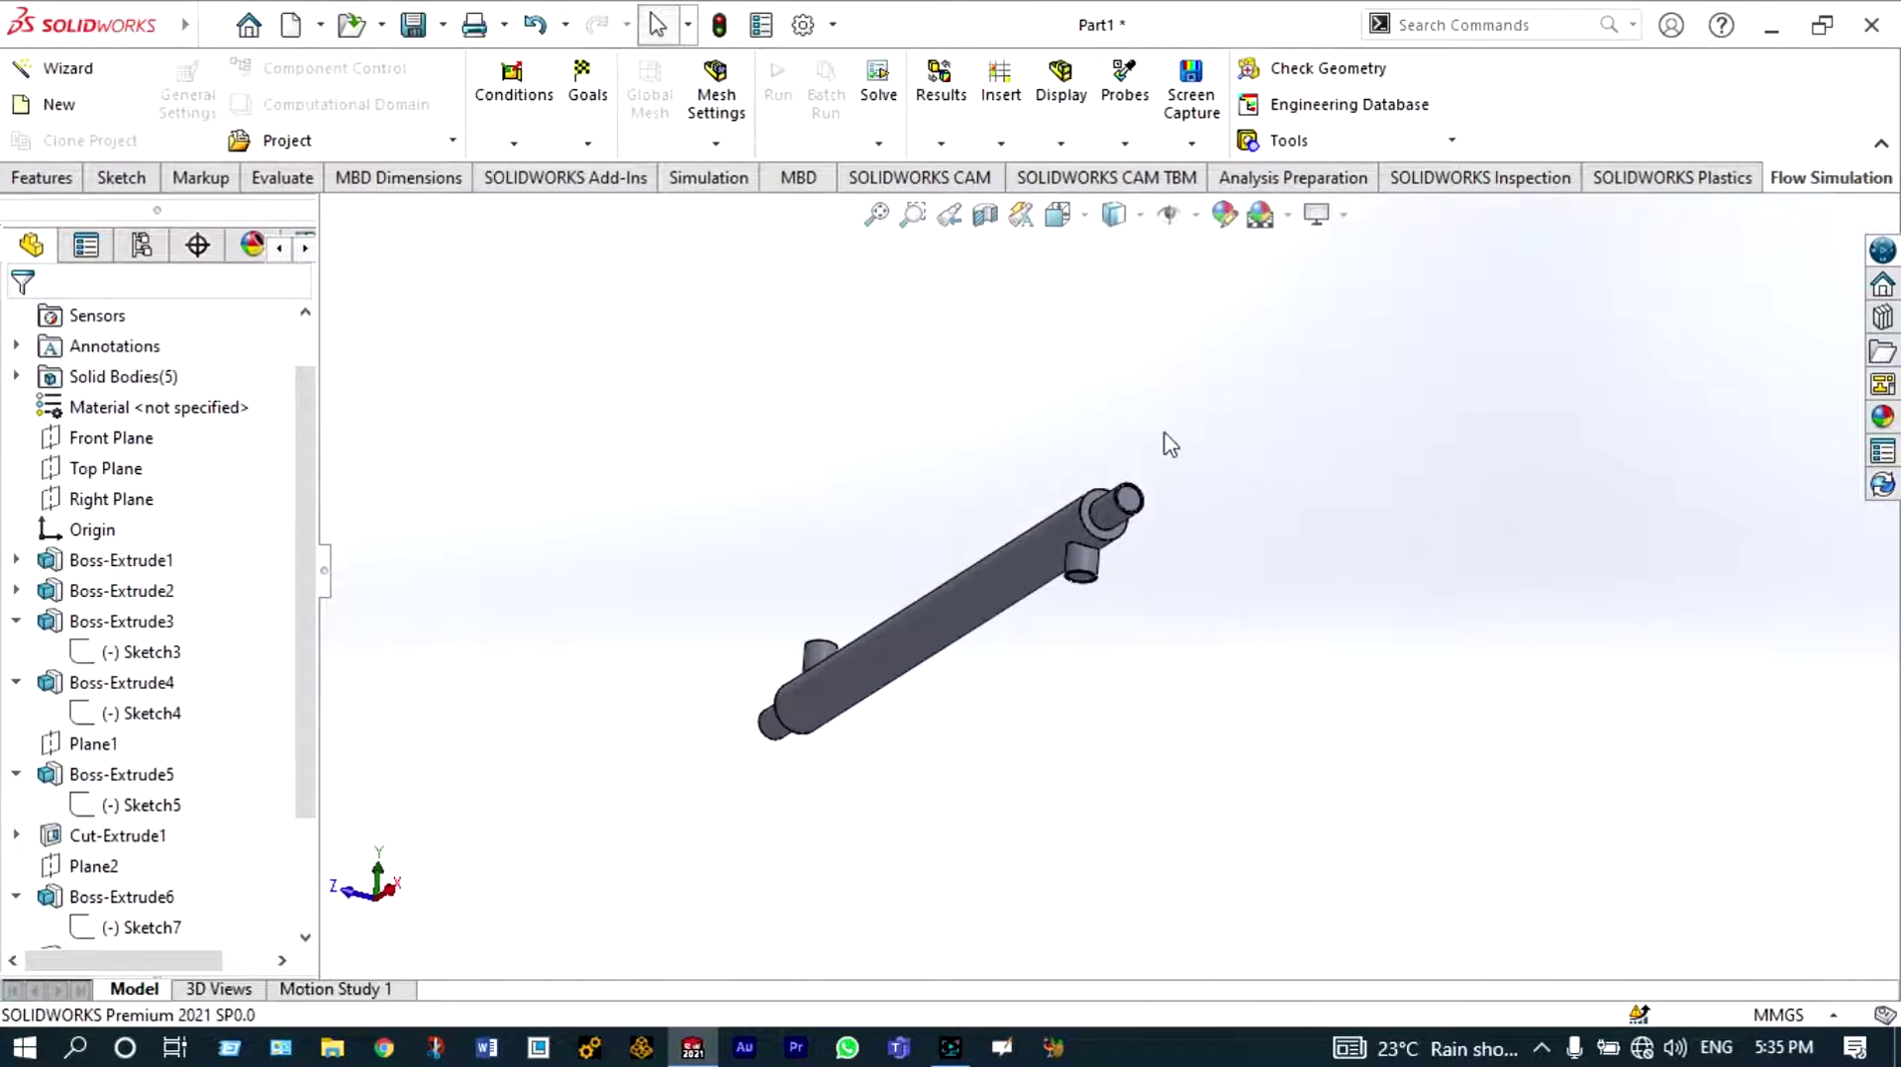
pyautogui.rightClick(1168, 444)
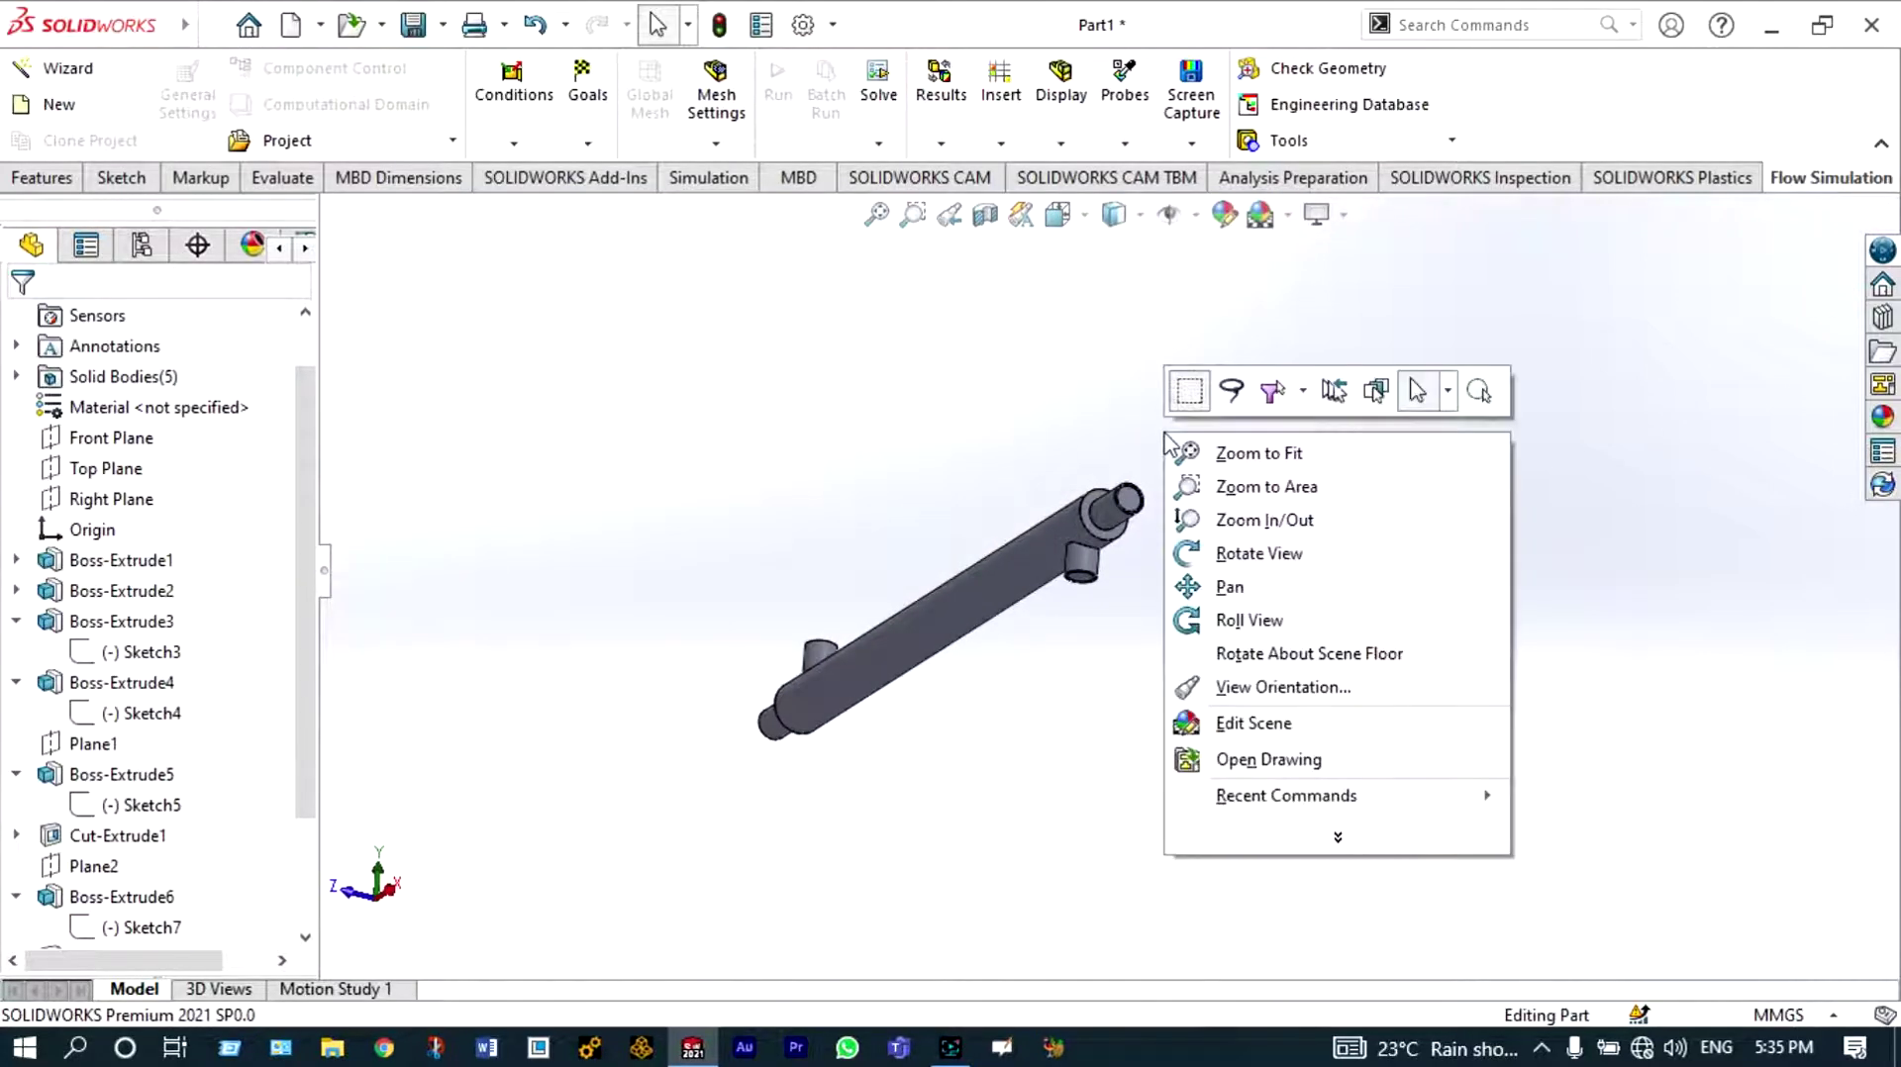
pyautogui.click(1234, 556)
pyautogui.moveTo(1229, 548); pyautogui.dragTo(1689, 449)
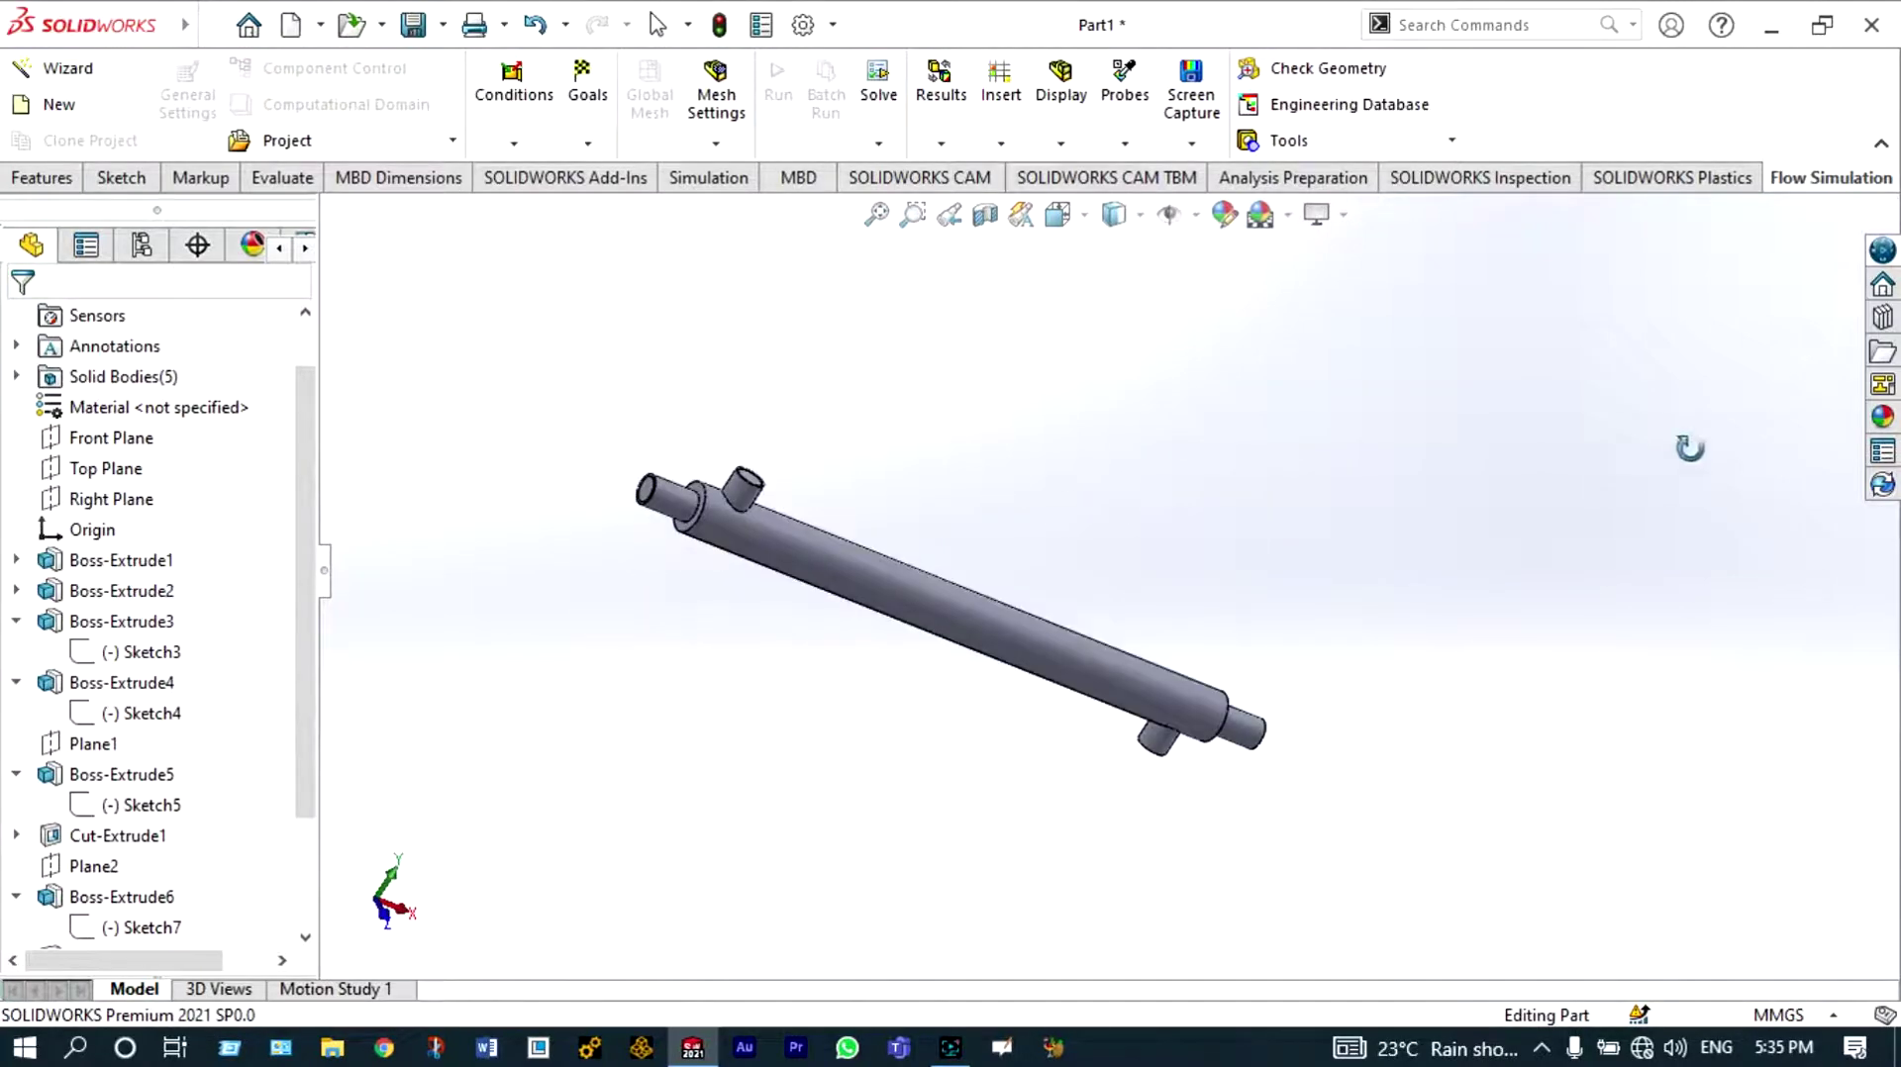
pyautogui.click(1885, 420)
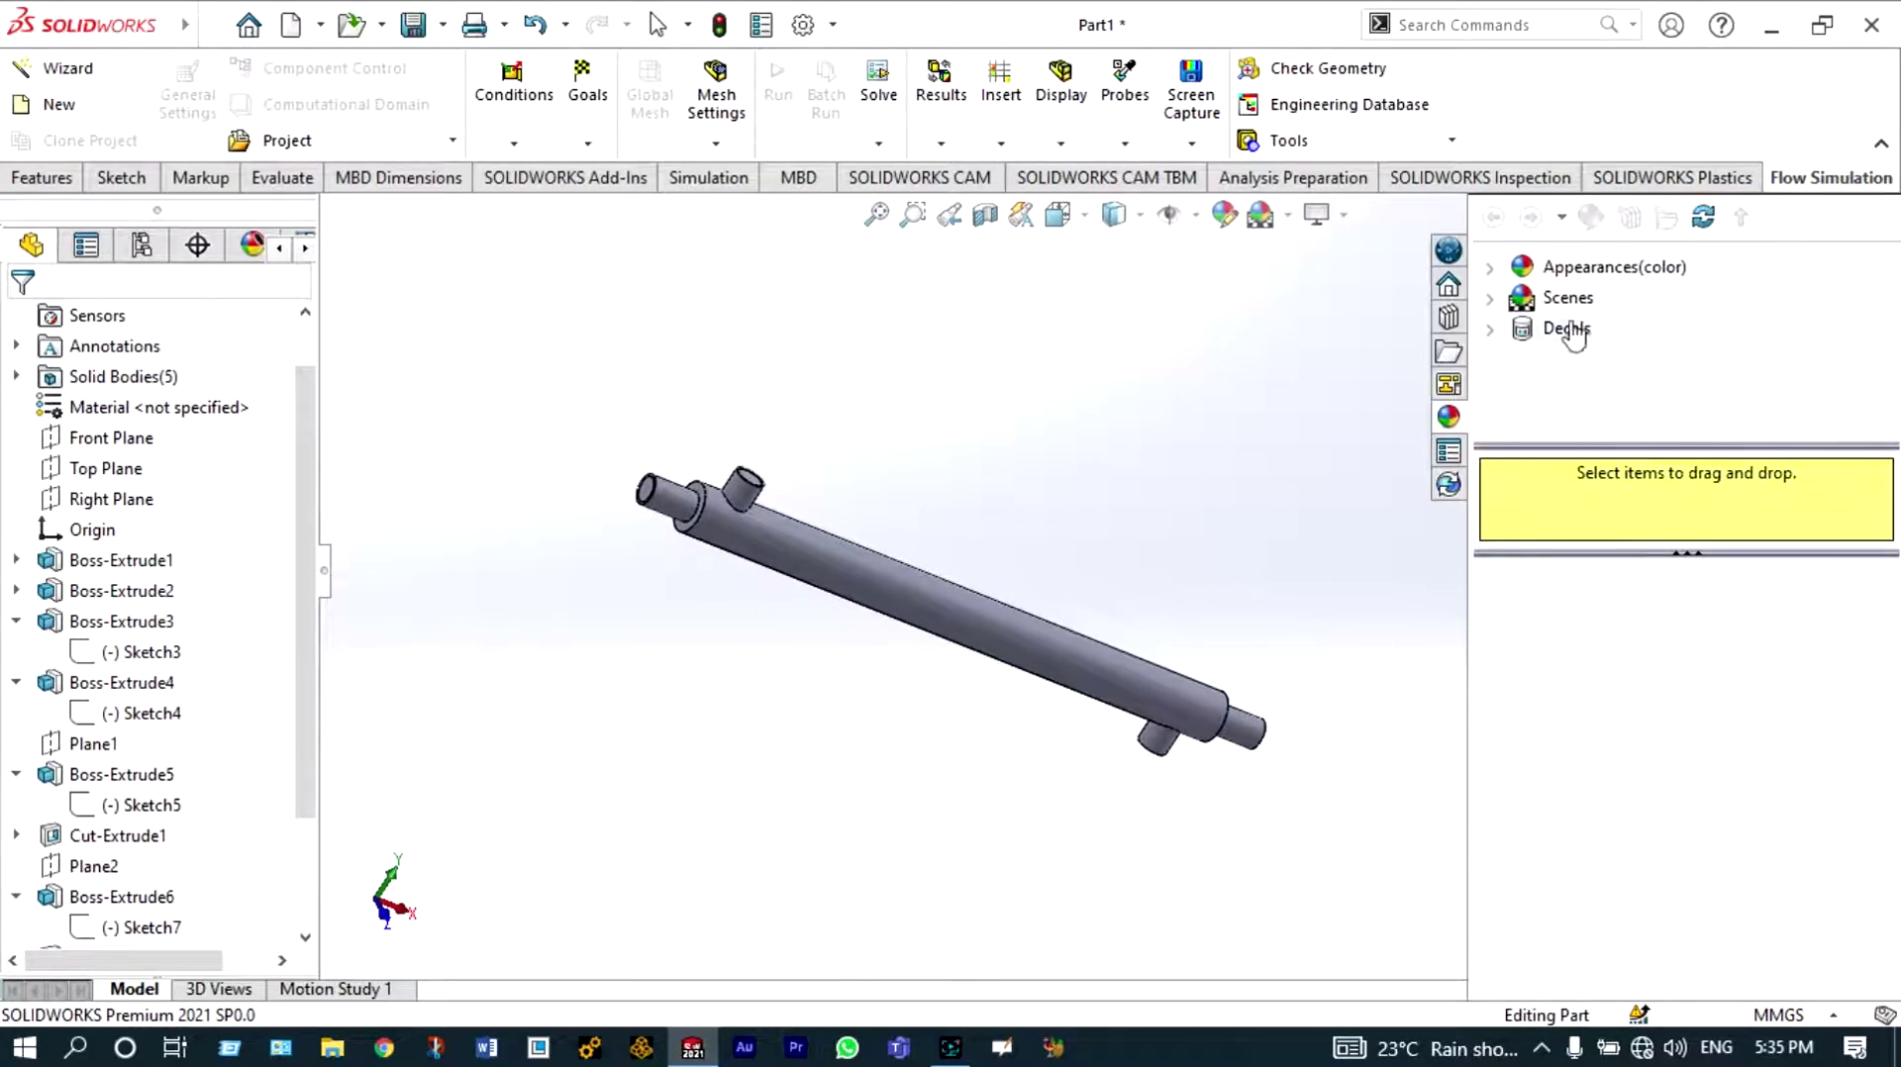
pyautogui.click(1491, 267)
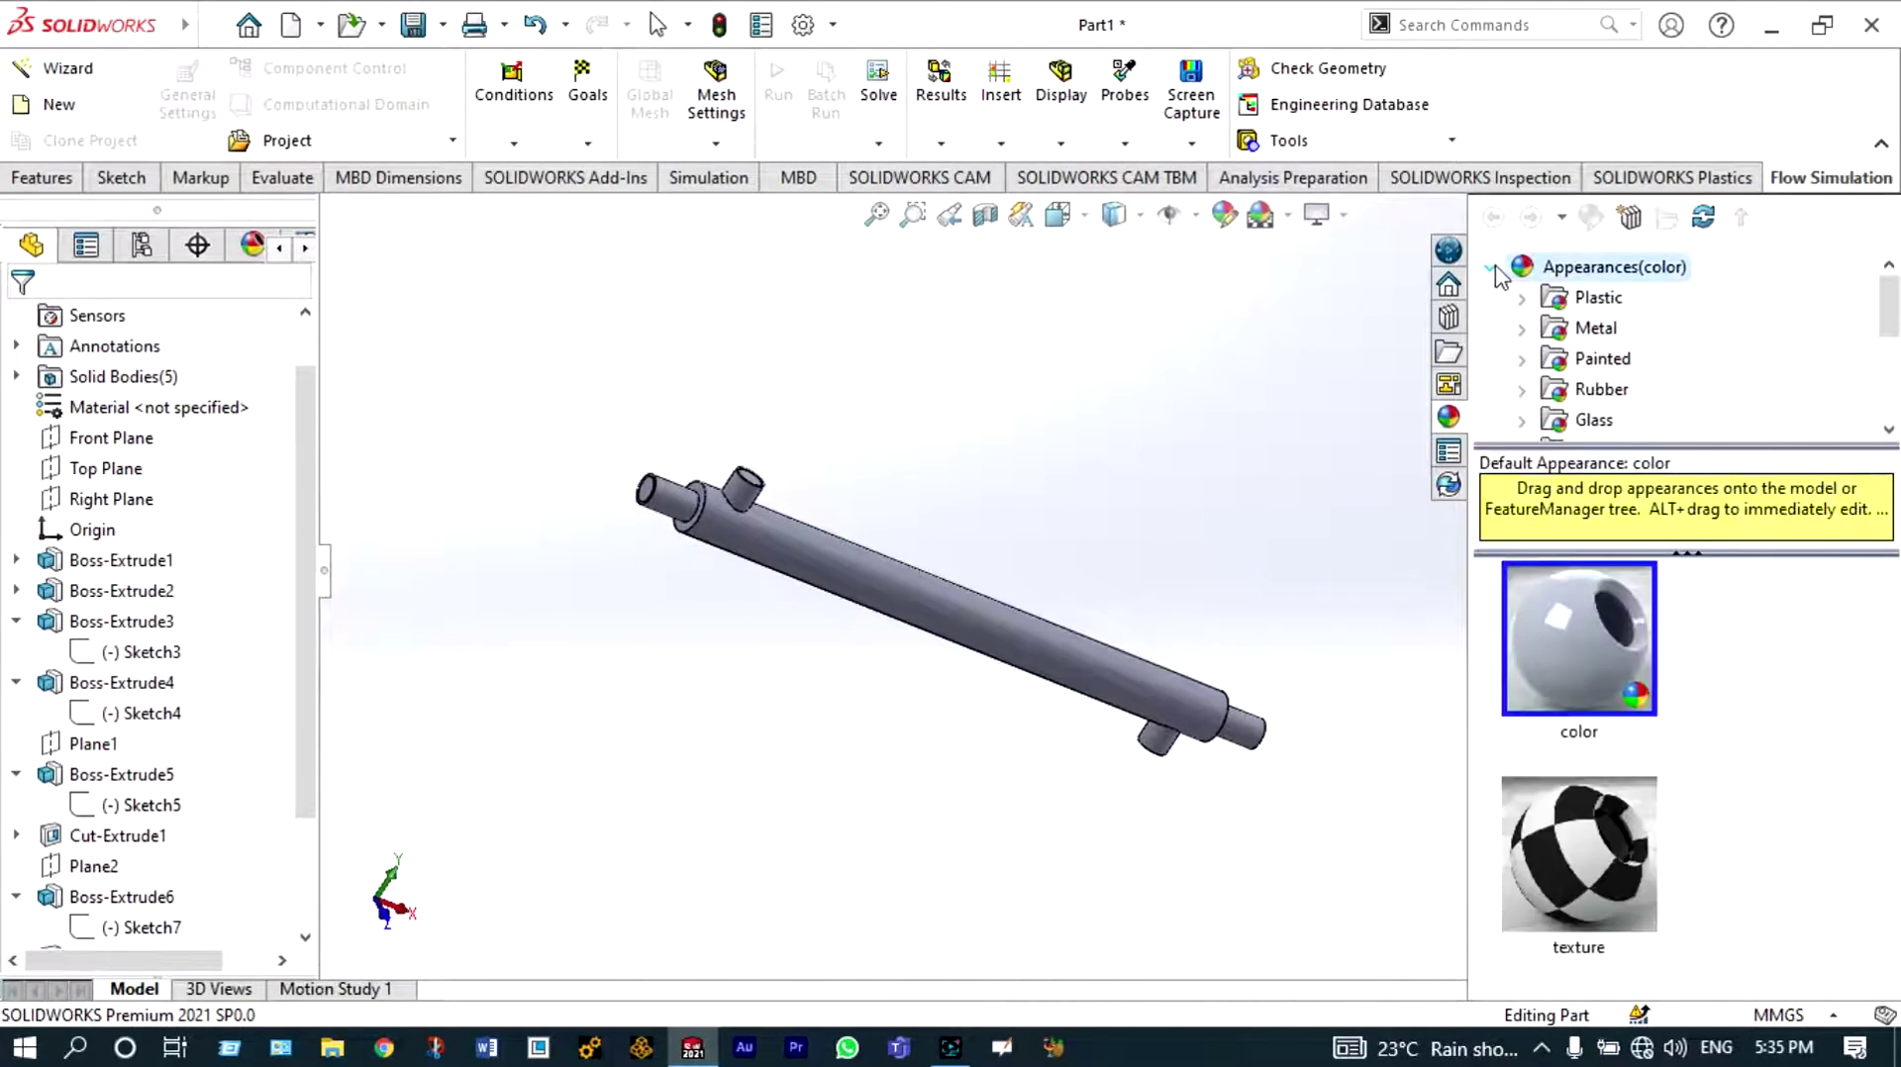
pyautogui.click(1522, 327)
pyautogui.scroll(-1, 1604, 396)
pyautogui.click(1616, 420)
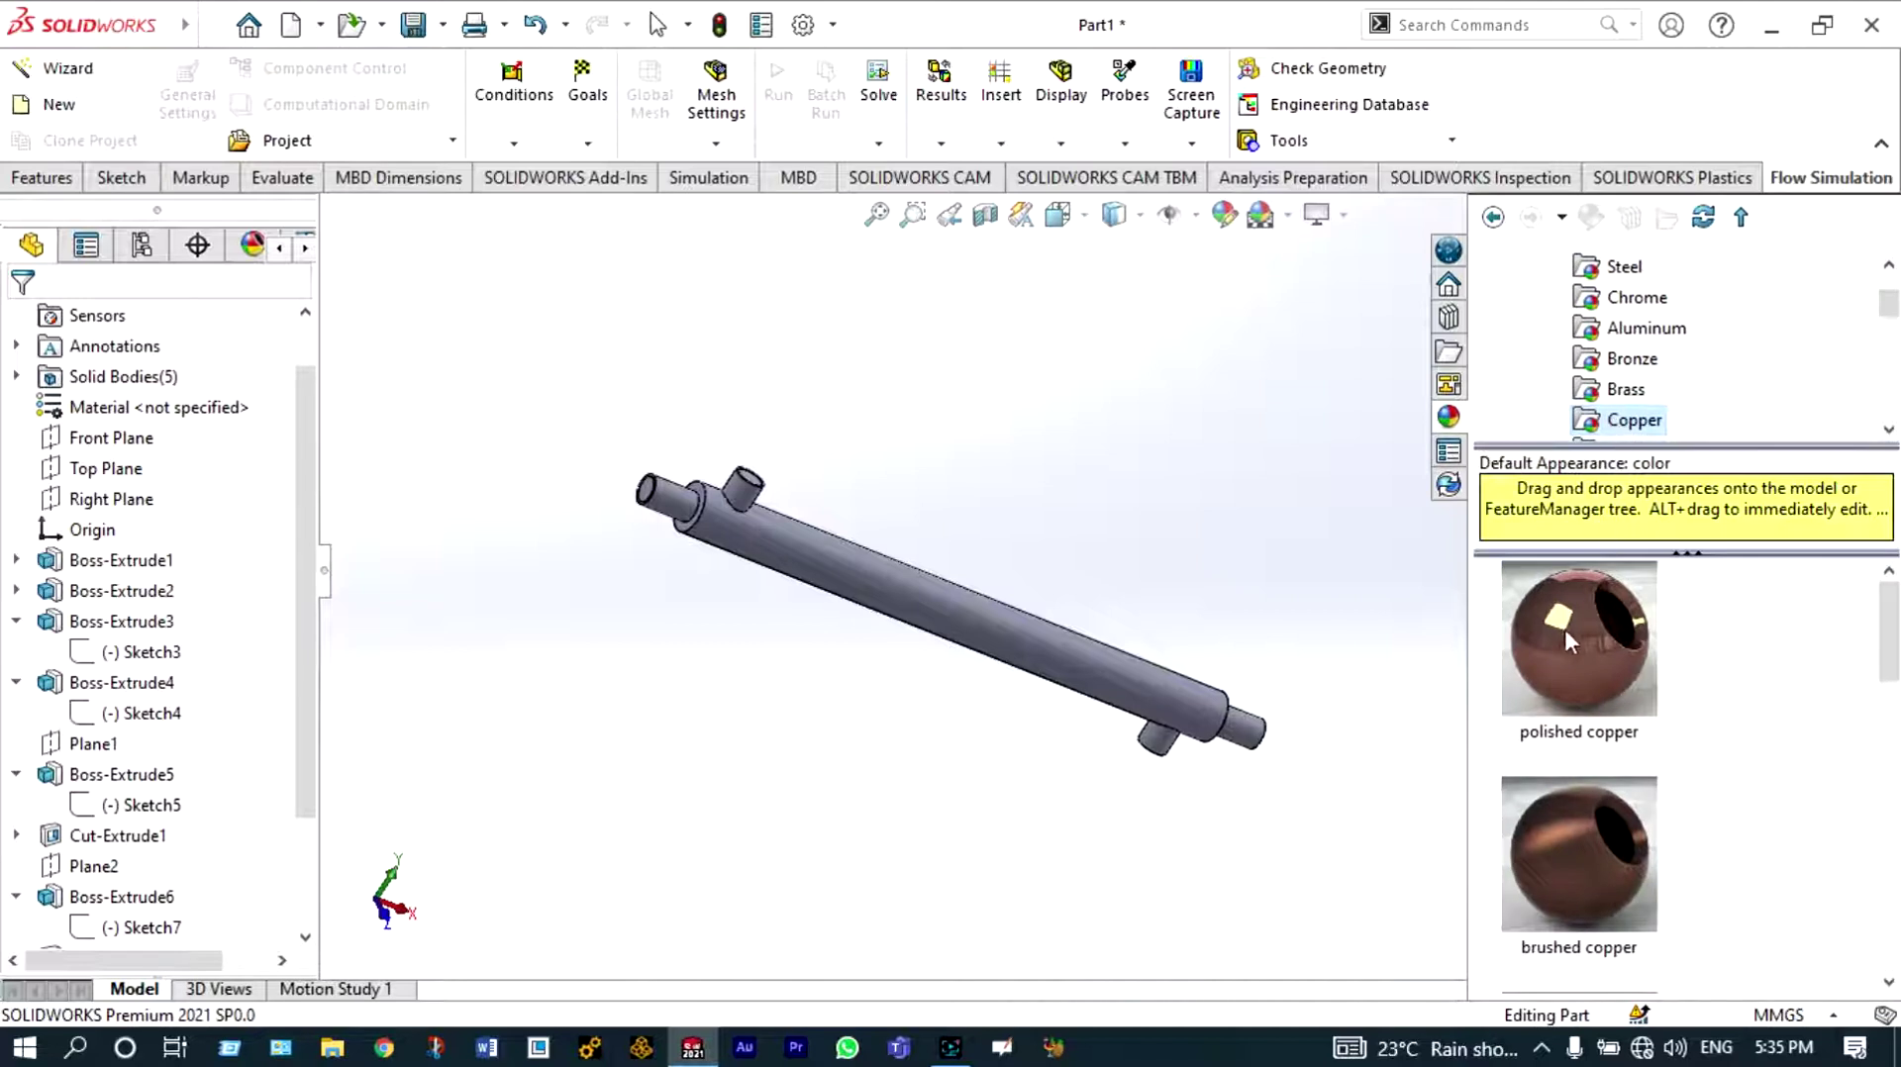
pyautogui.moveTo(1575, 635)
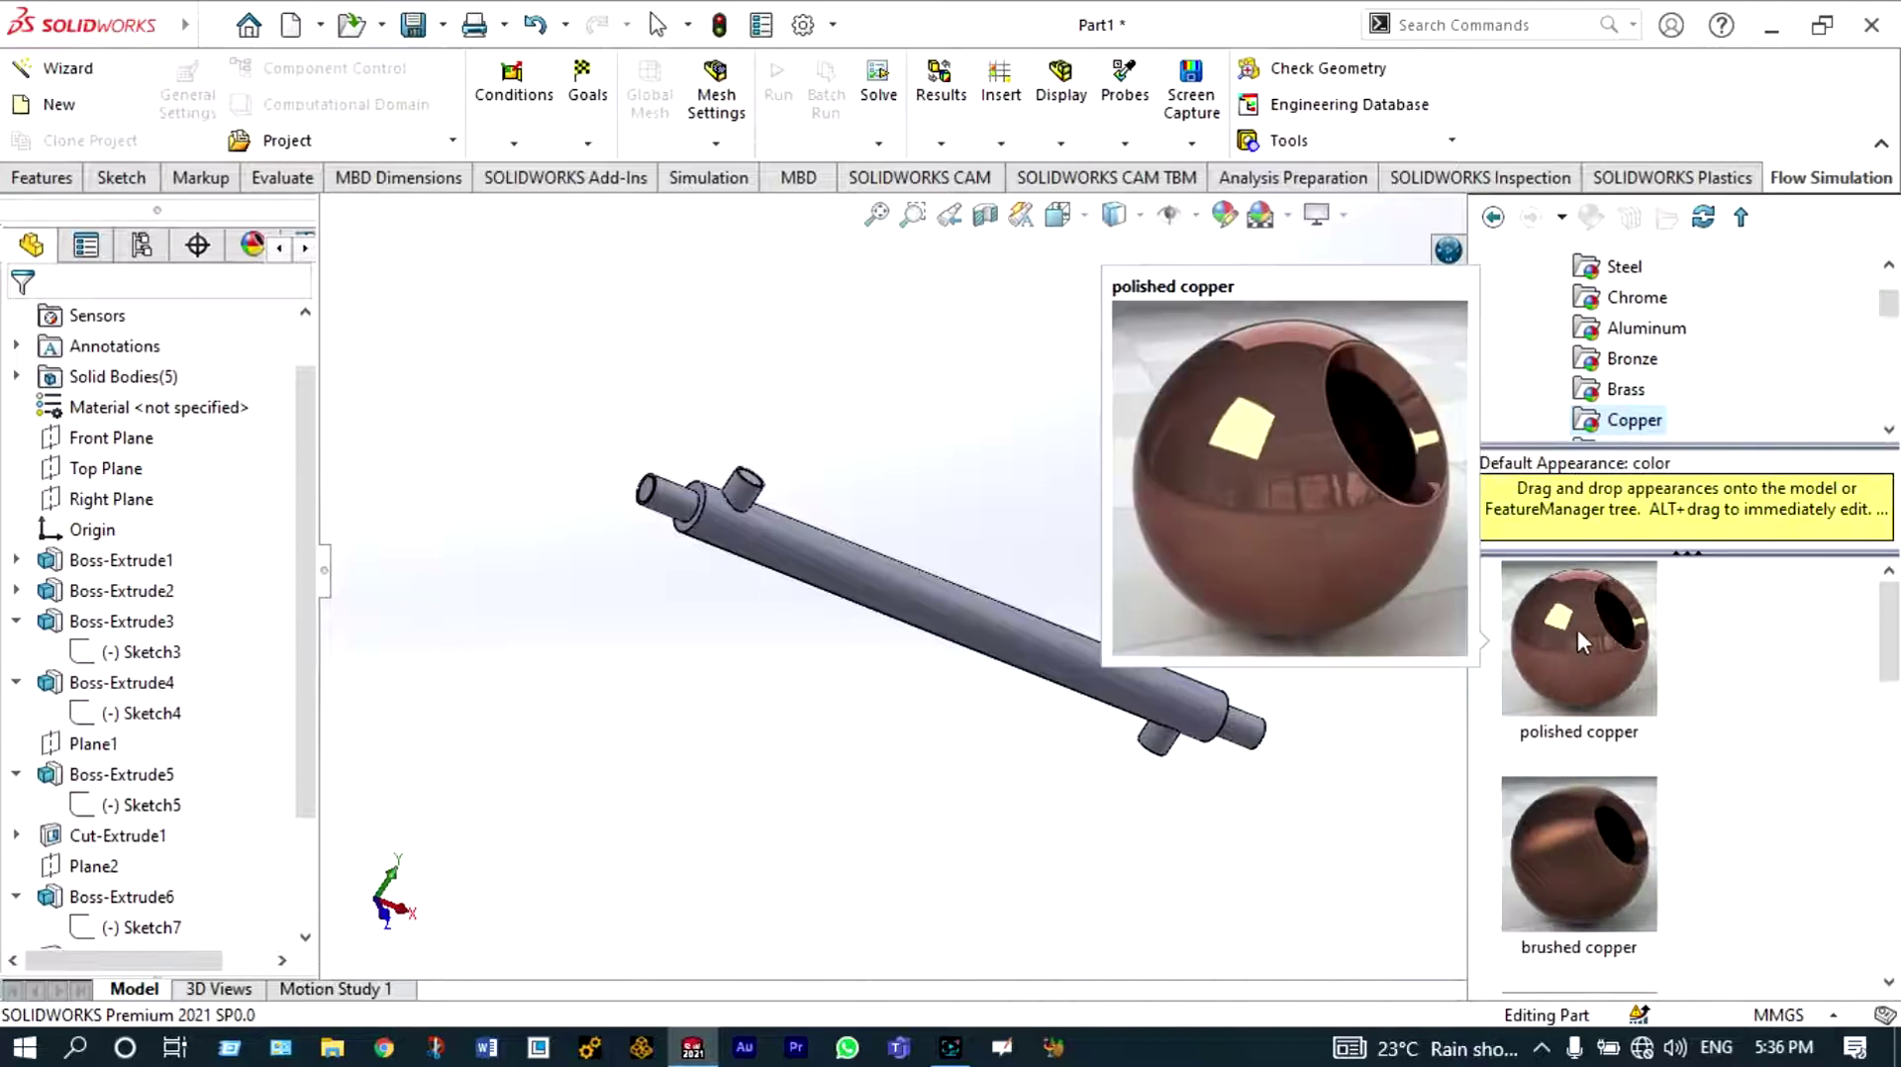
pyautogui.moveTo(1576, 626); pyautogui.dragTo(1021, 632)
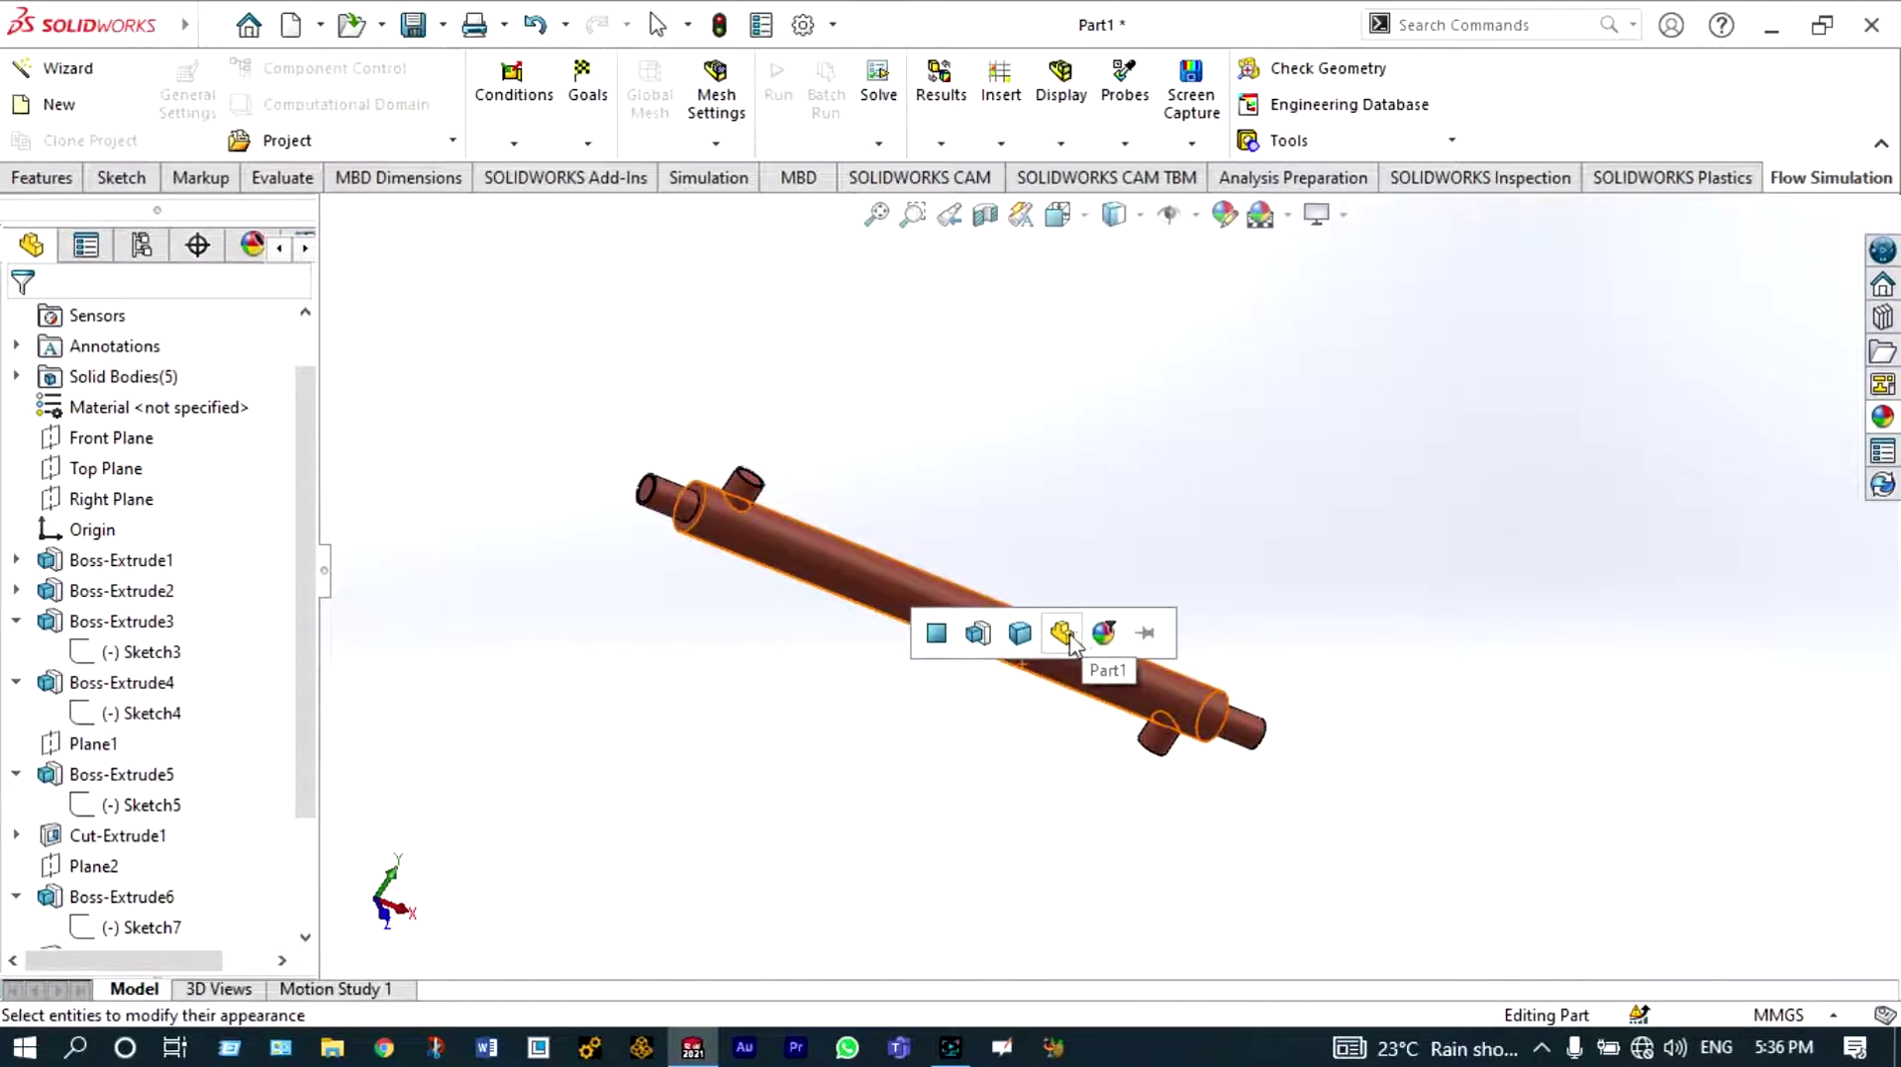
pyautogui.click(1063, 635)
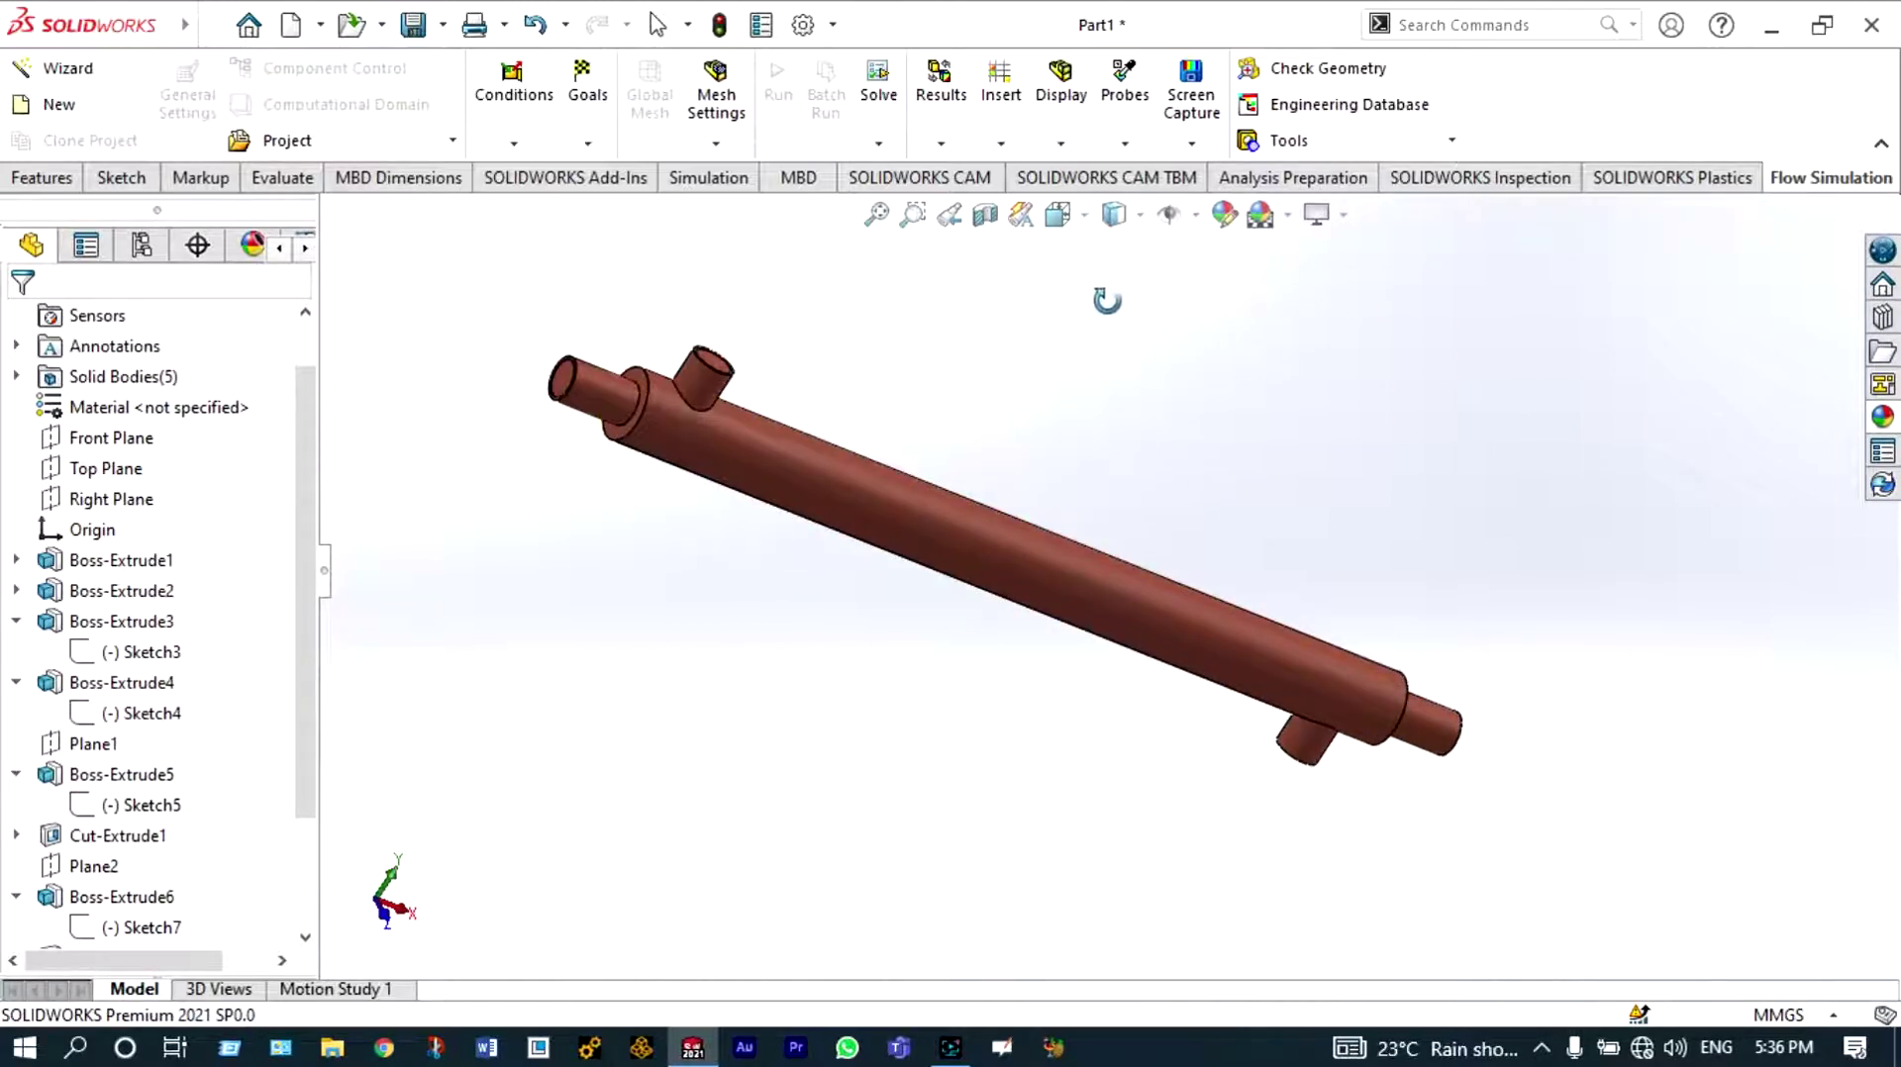
# Change the scene background to Plain White
pyautogui.click(1289, 218)
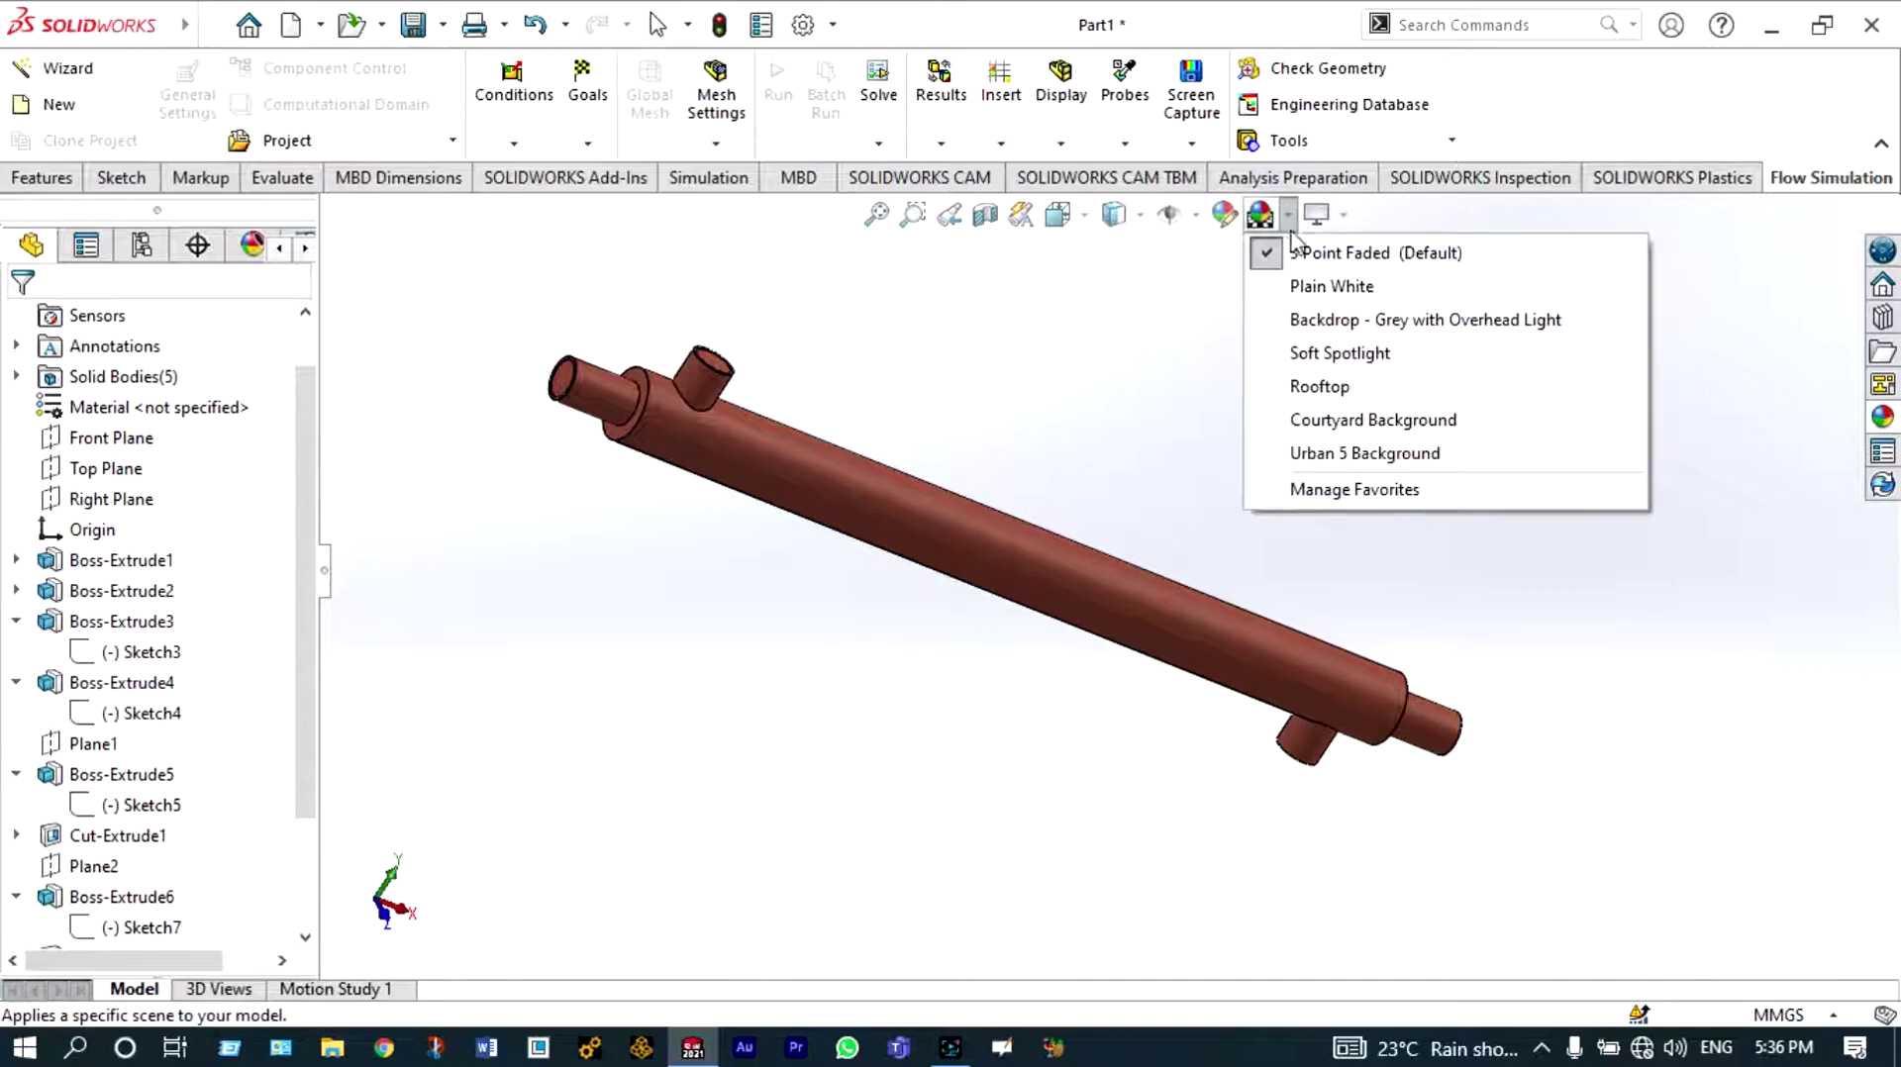
pyautogui.click(1307, 286)
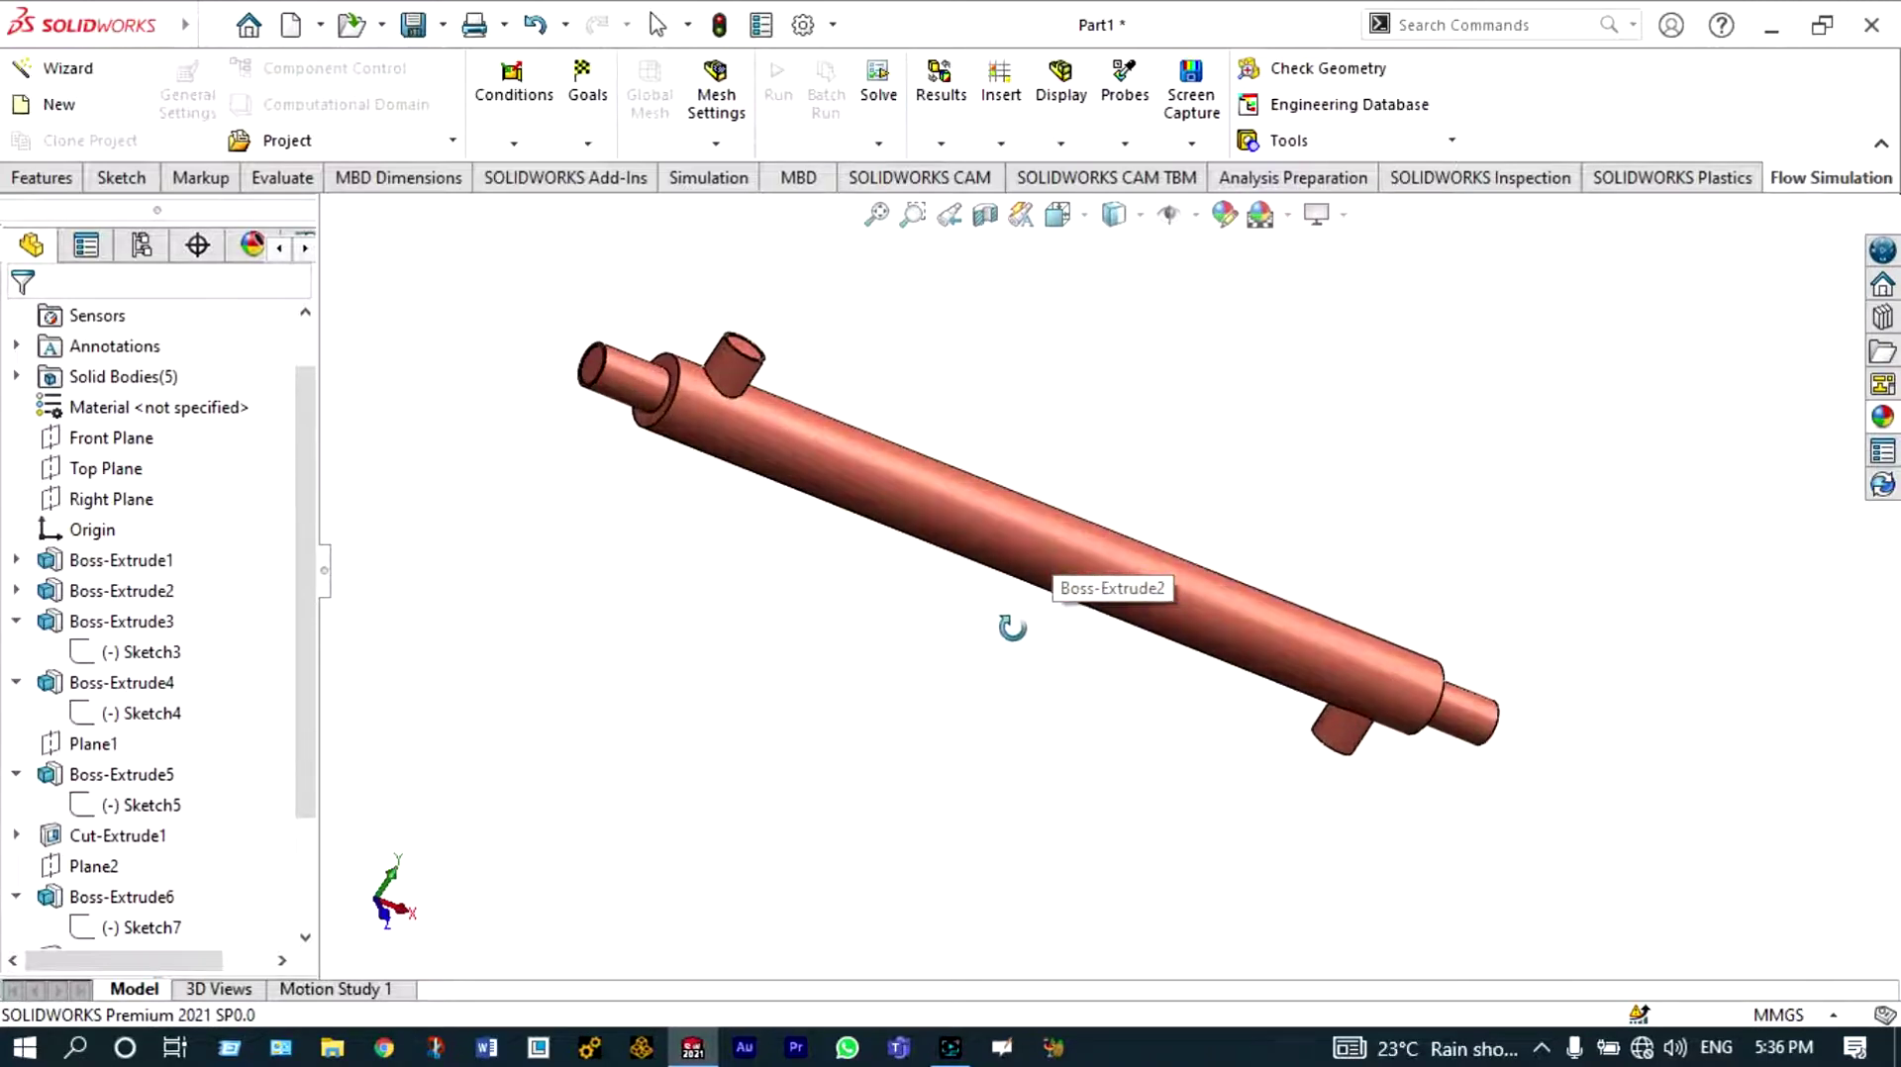
pyautogui.scroll(-2, 1011, 627)
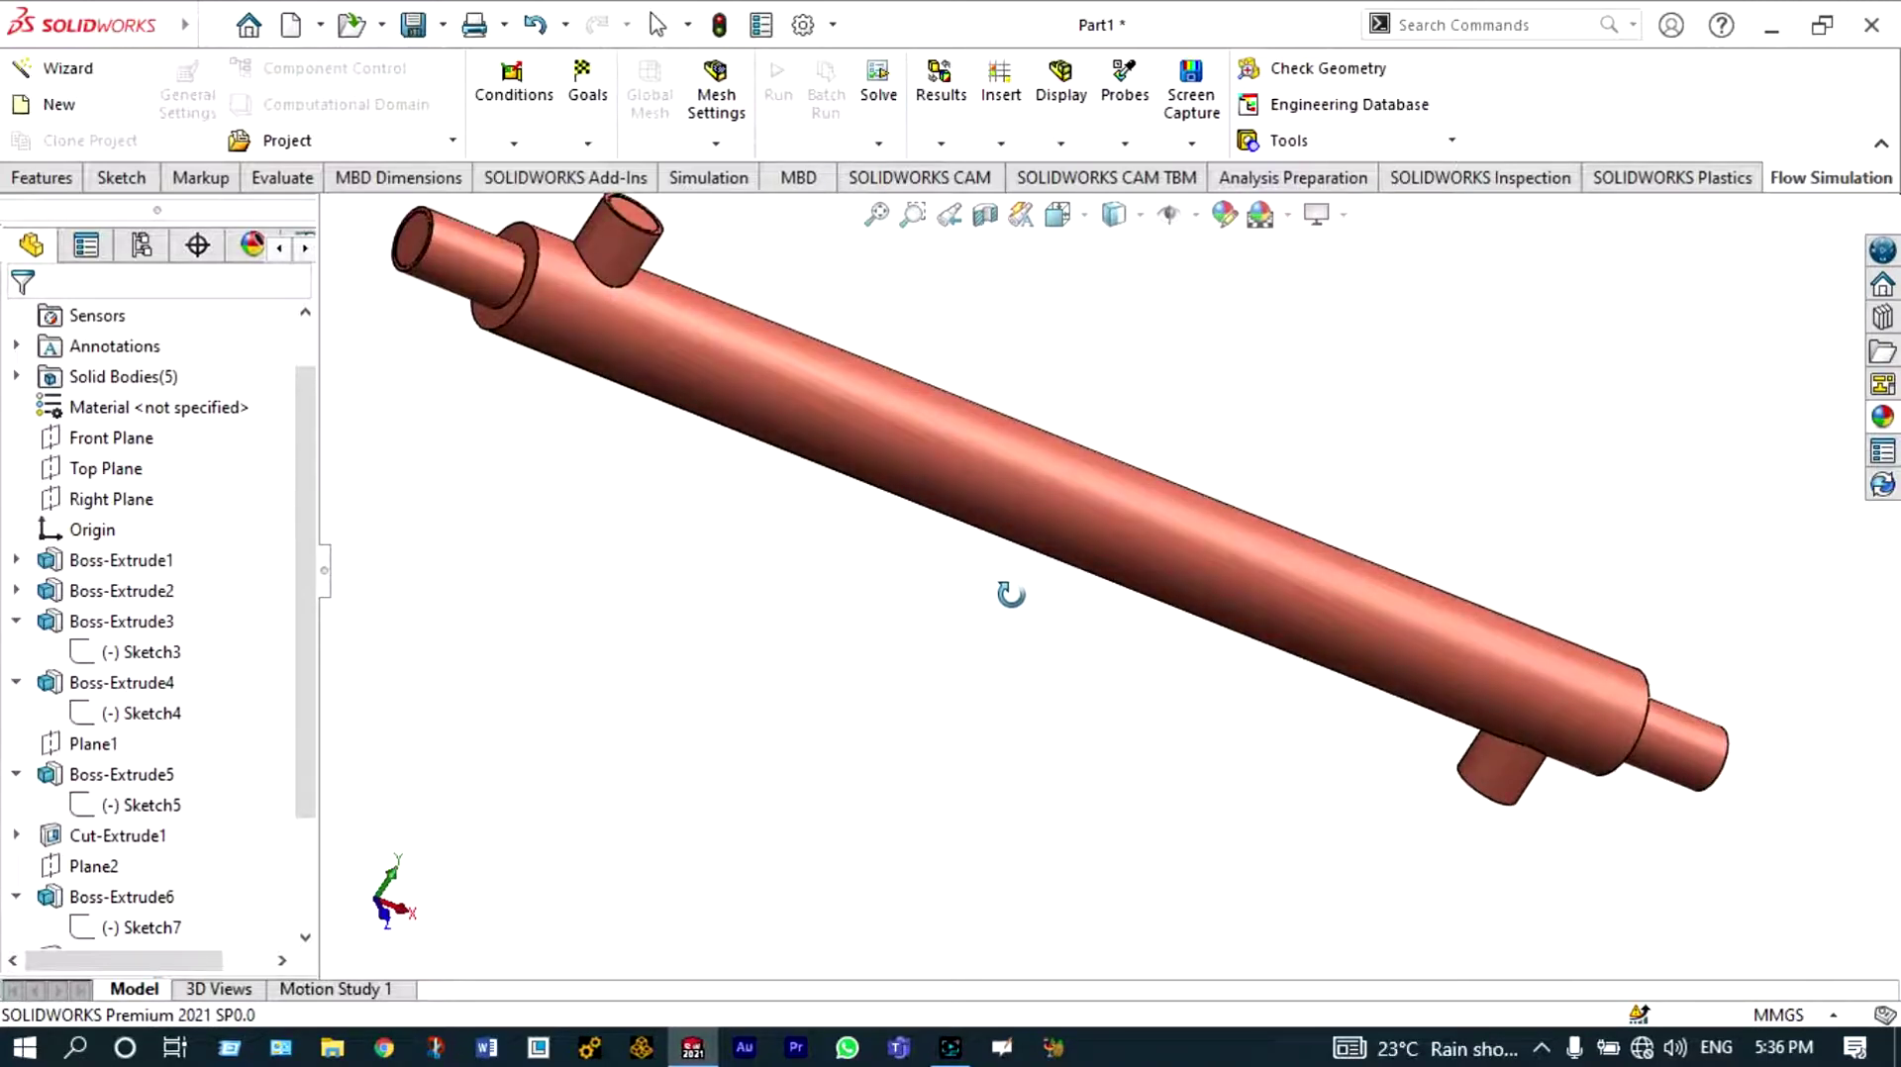
# Section the part along the Front Plane and examine the lids closing the inner tube end and the upper nozzle
pyautogui.click(985, 215)
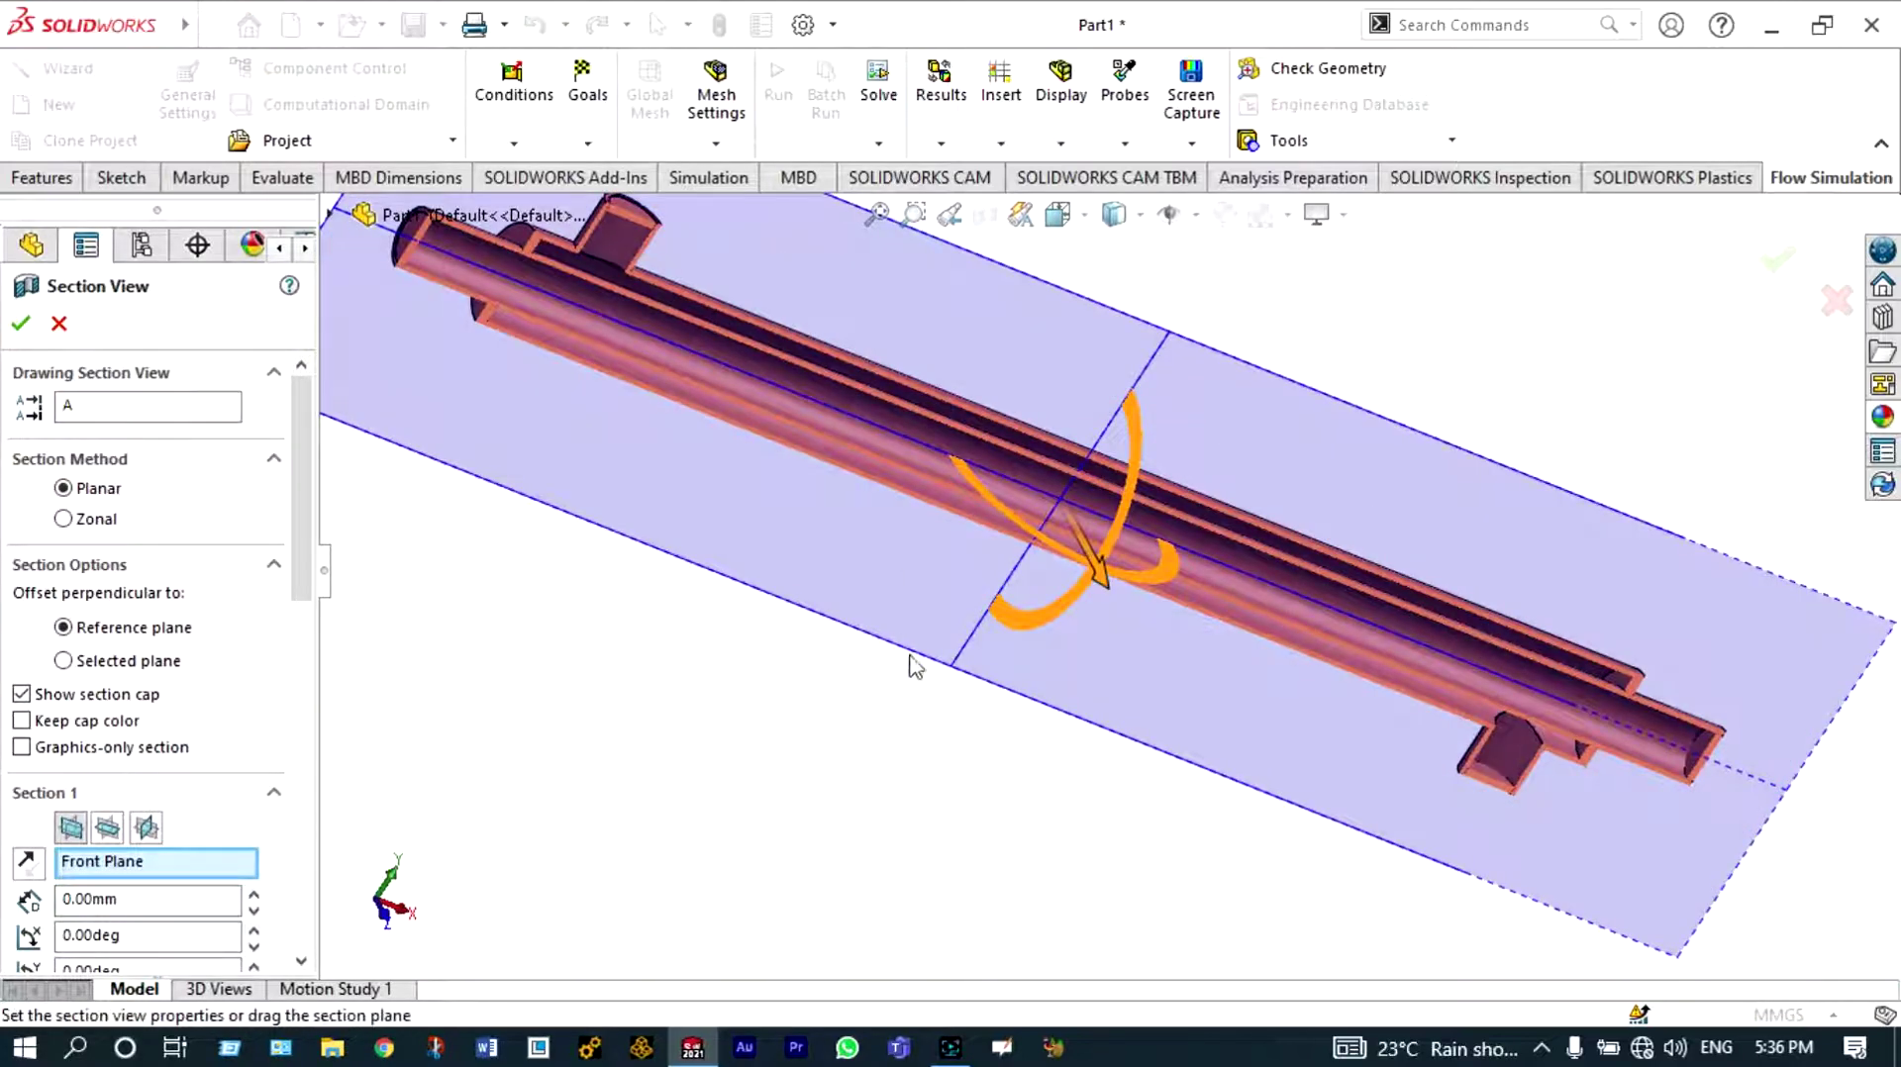
pyautogui.press('Return')
pyautogui.scroll(1, 1448, 384)
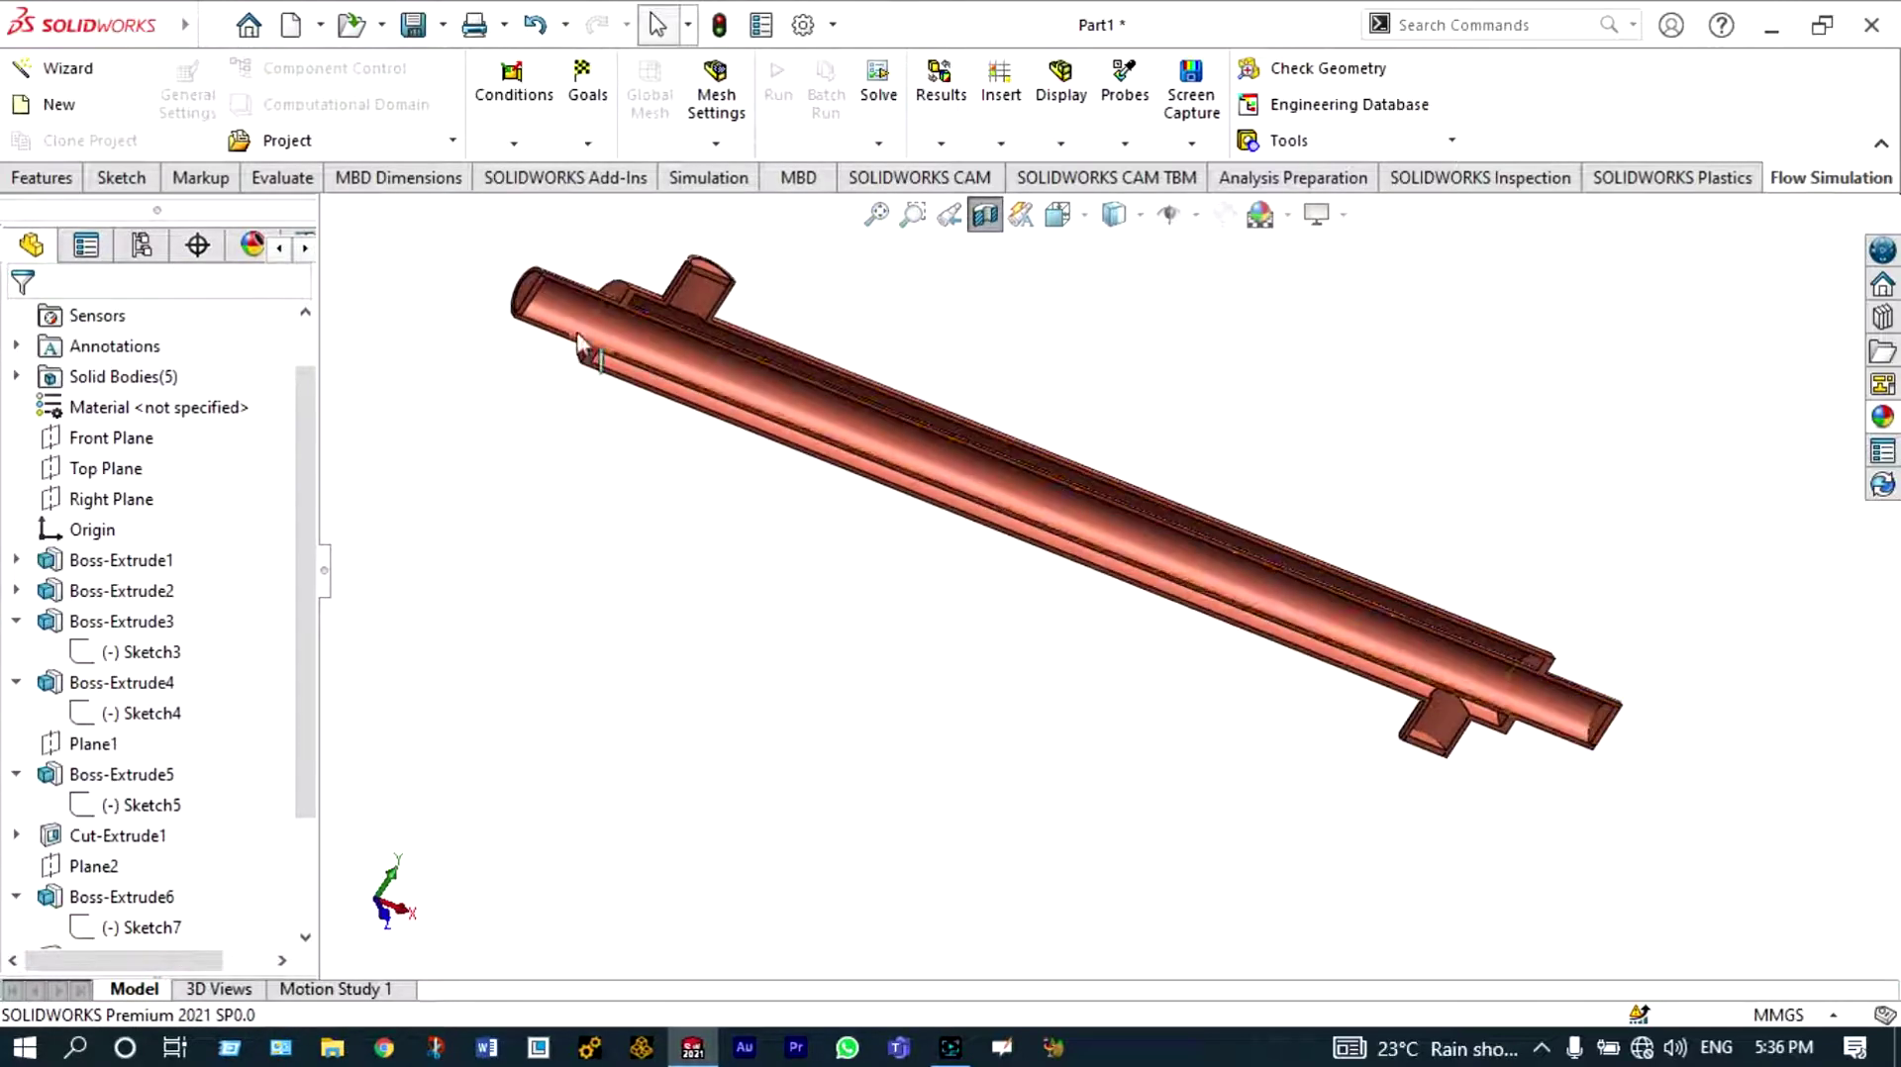
pyautogui.scroll(-3, 594, 341)
pyautogui.scroll(-4, 1054, 311)
pyautogui.scroll(1, 984, 457)
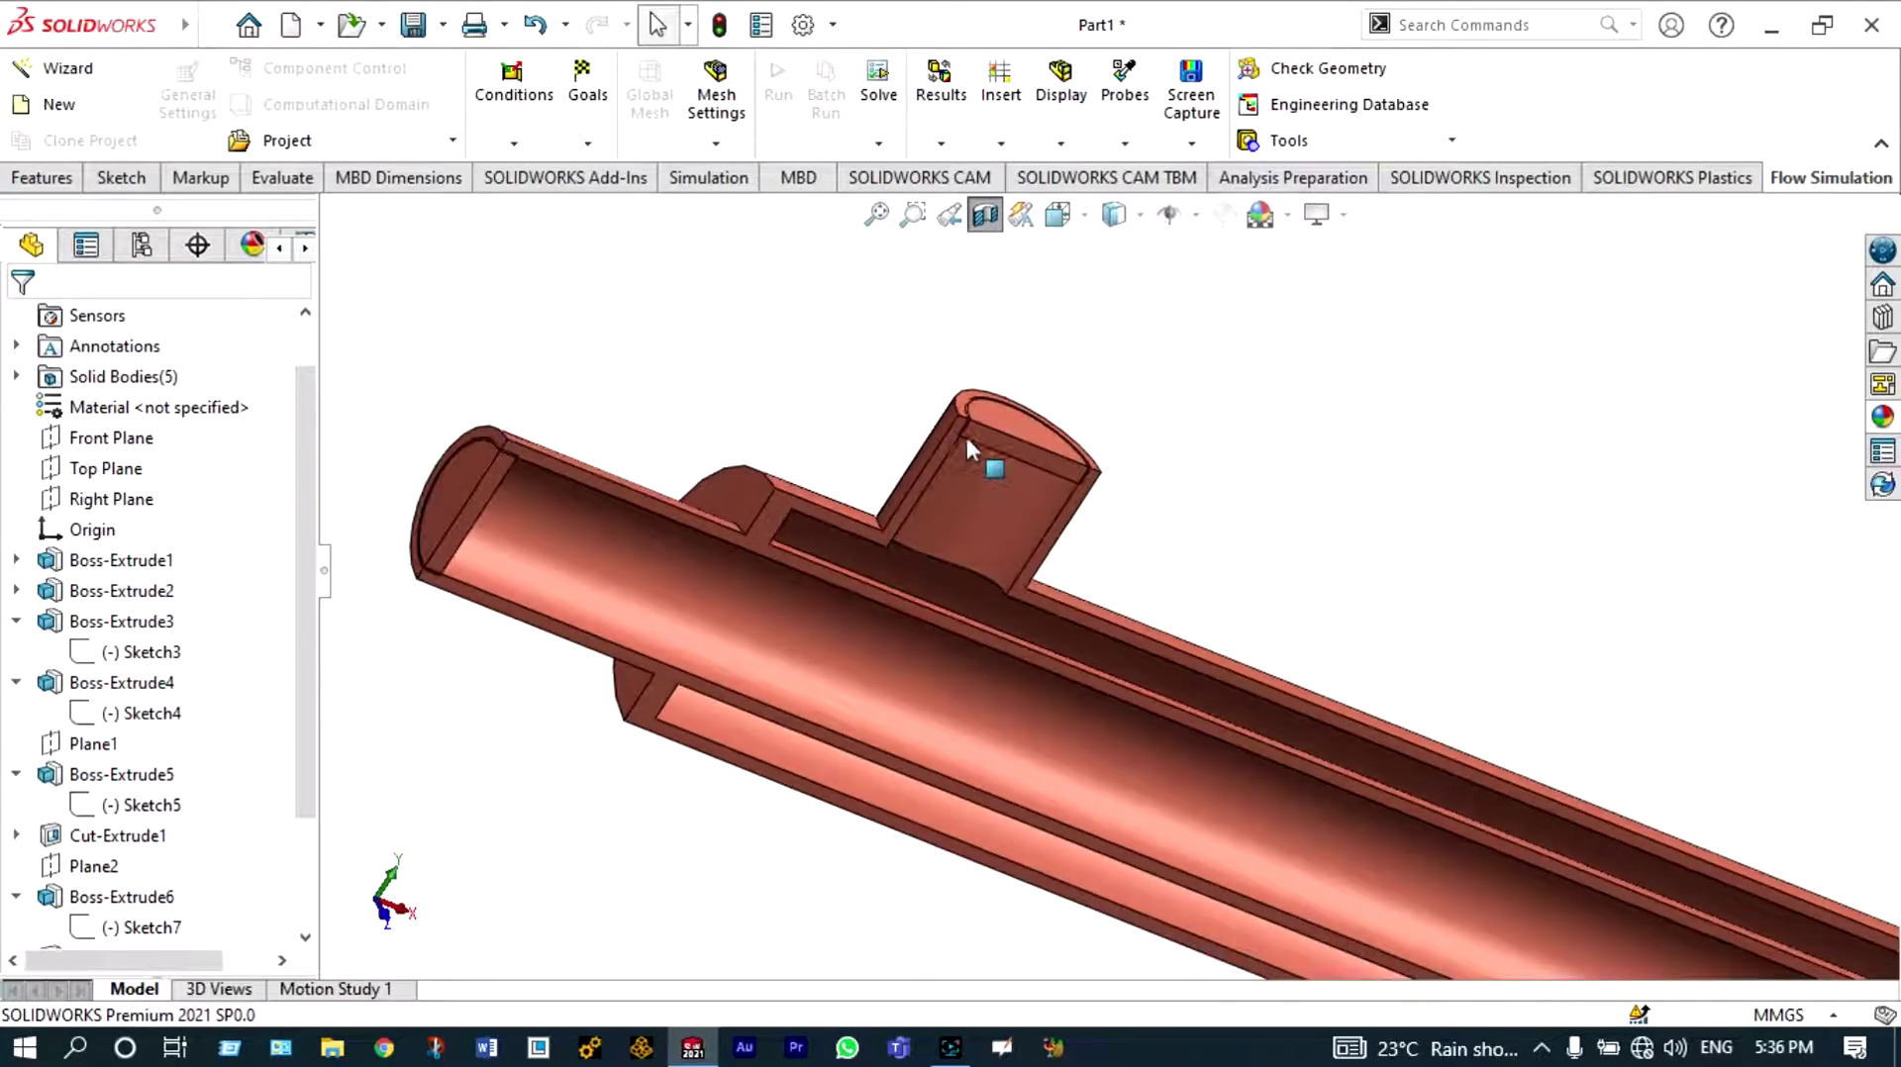
pyautogui.scroll(1, 636, 528)
pyautogui.scroll(-2, 740, 594)
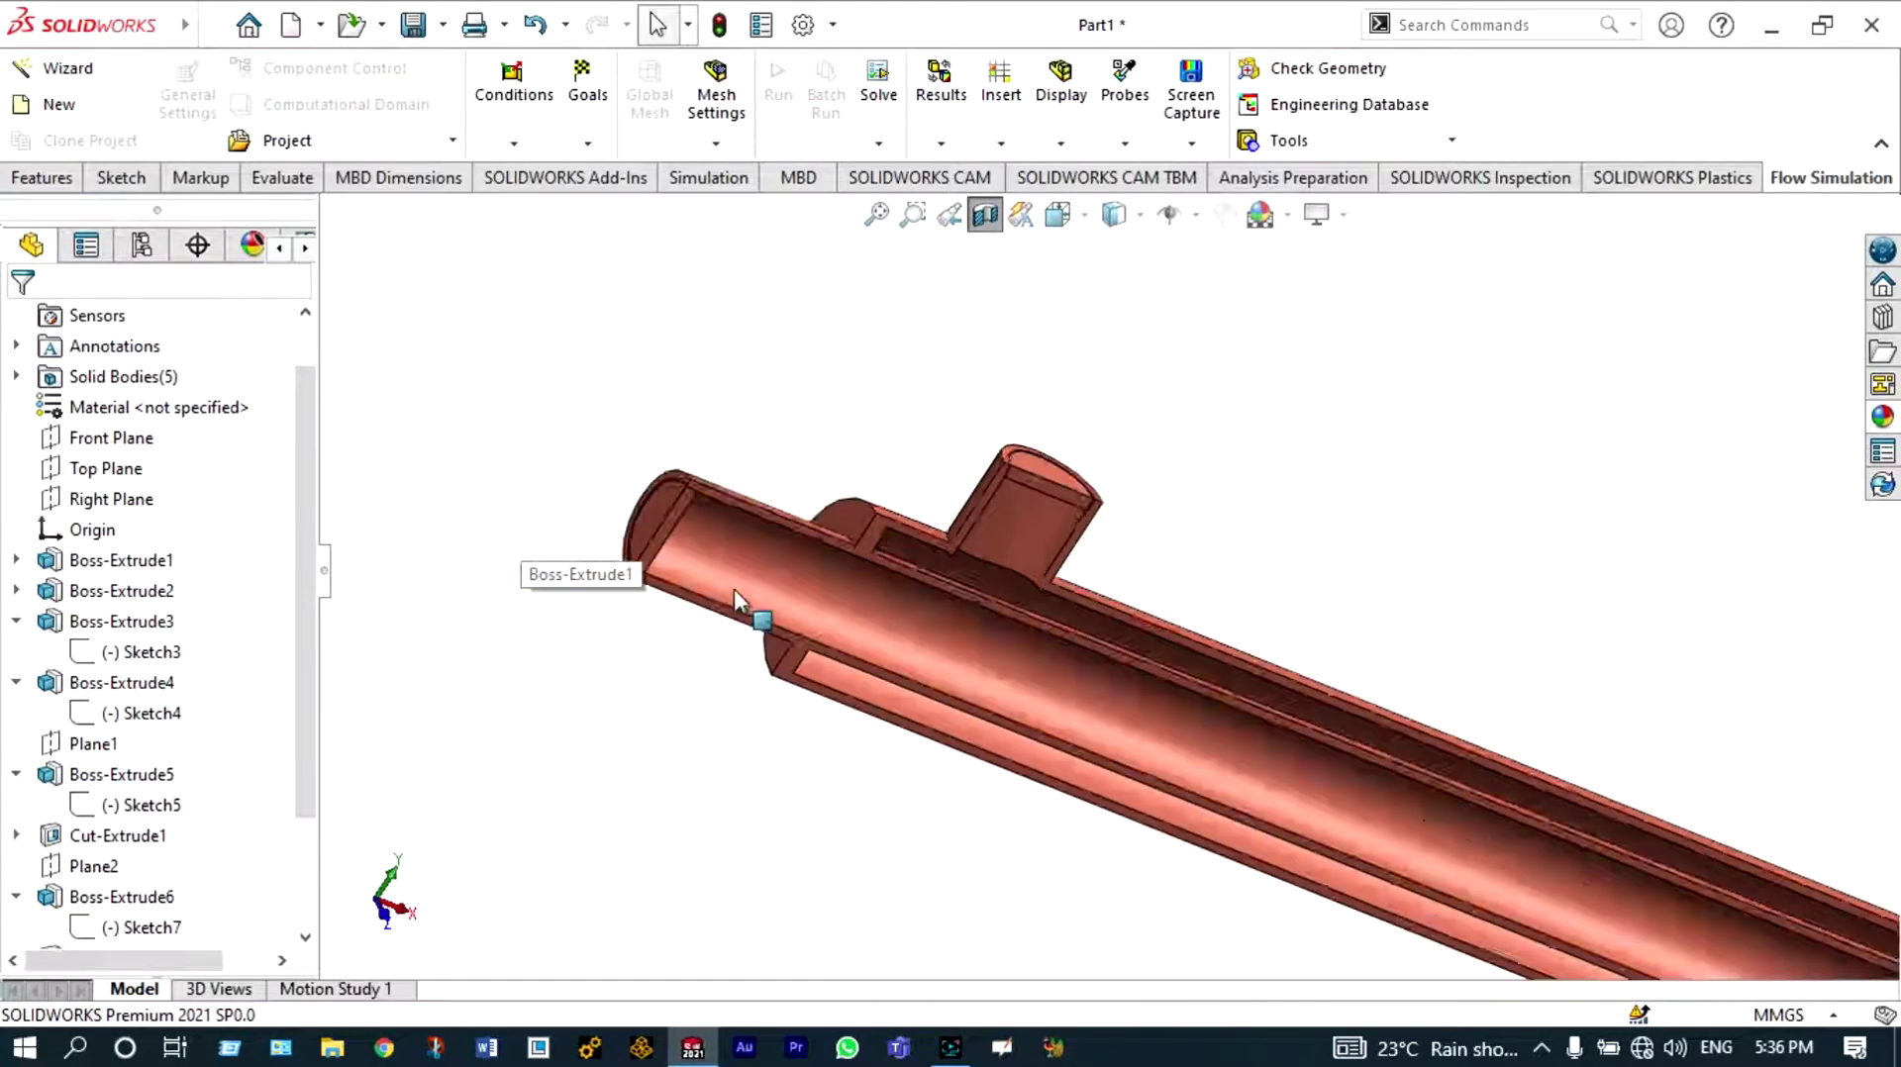
# Examine the lids in the sectioned upper nozzle and inner tube end up close, and the full length of the cut exchanger
pyautogui.scroll(-1, 743, 586)
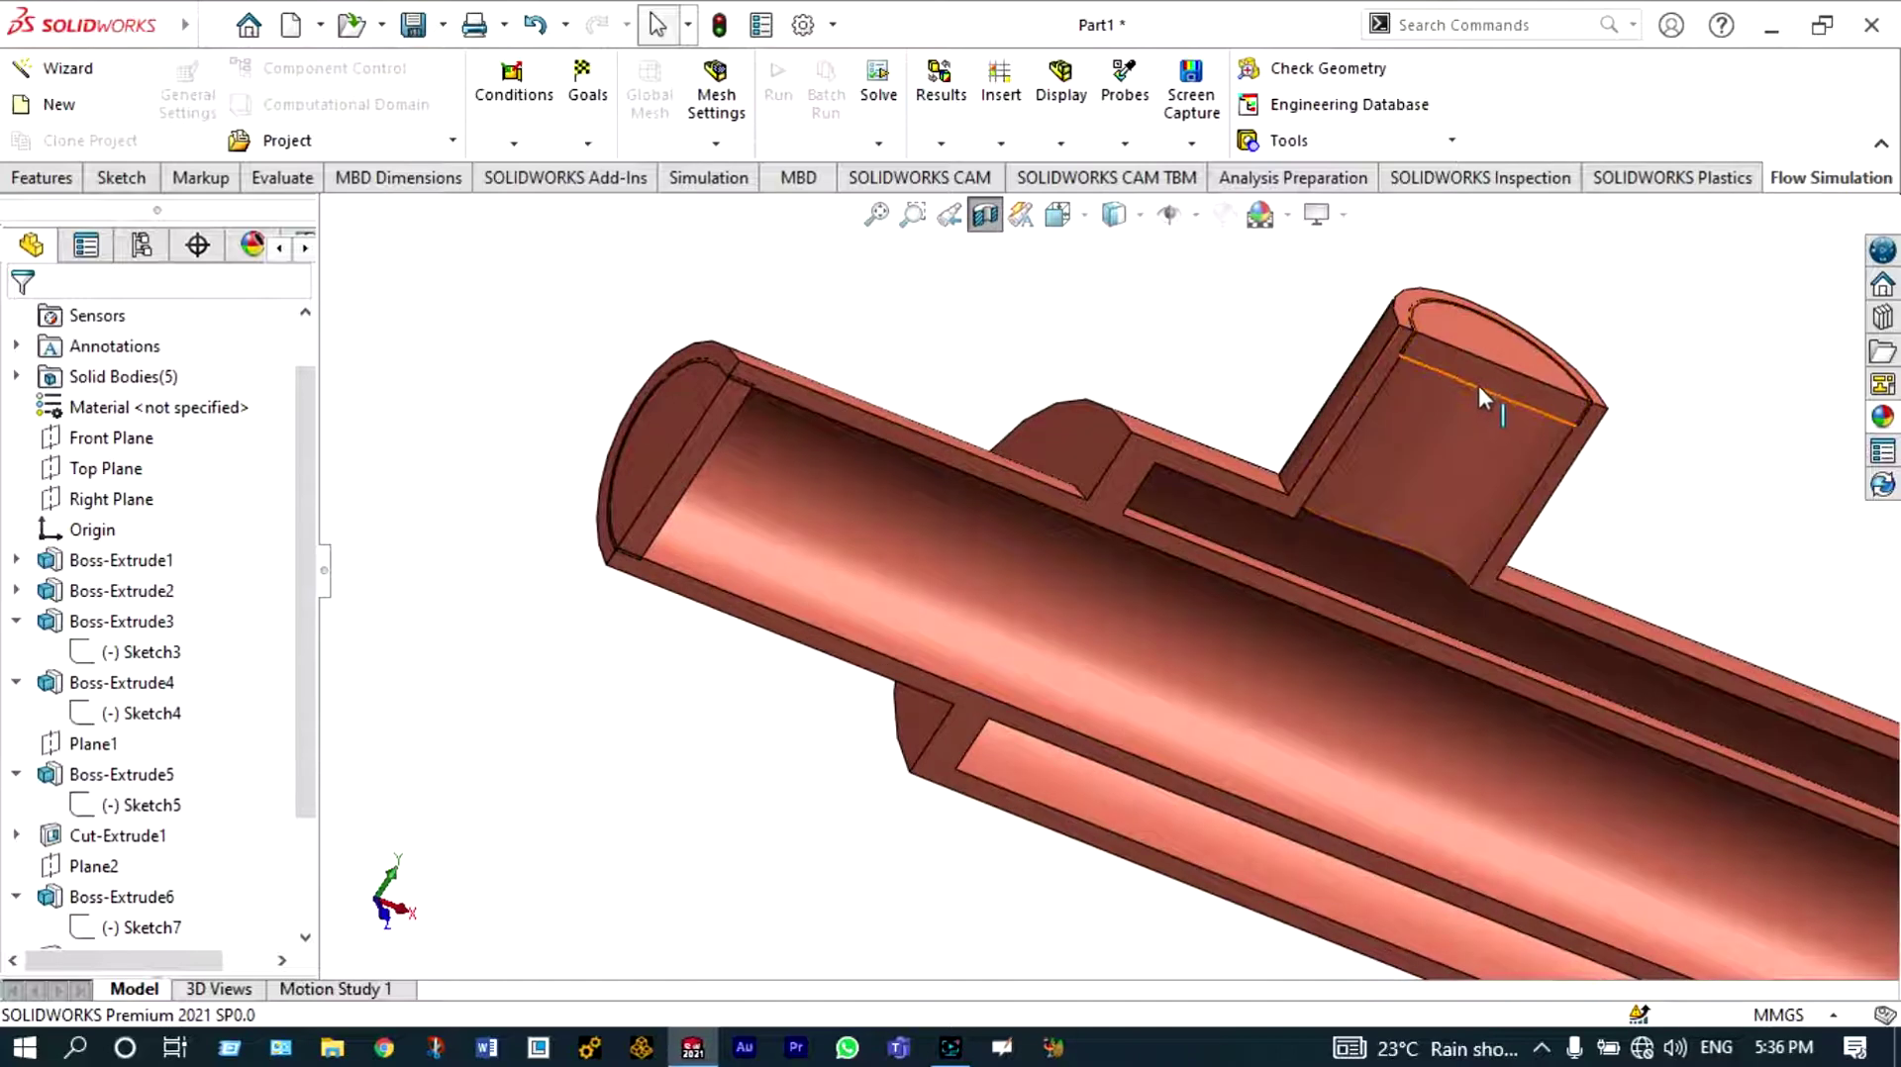
pyautogui.scroll(1, 1480, 391)
pyautogui.scroll(-2, 1337, 525)
pyautogui.scroll(3, 1329, 515)
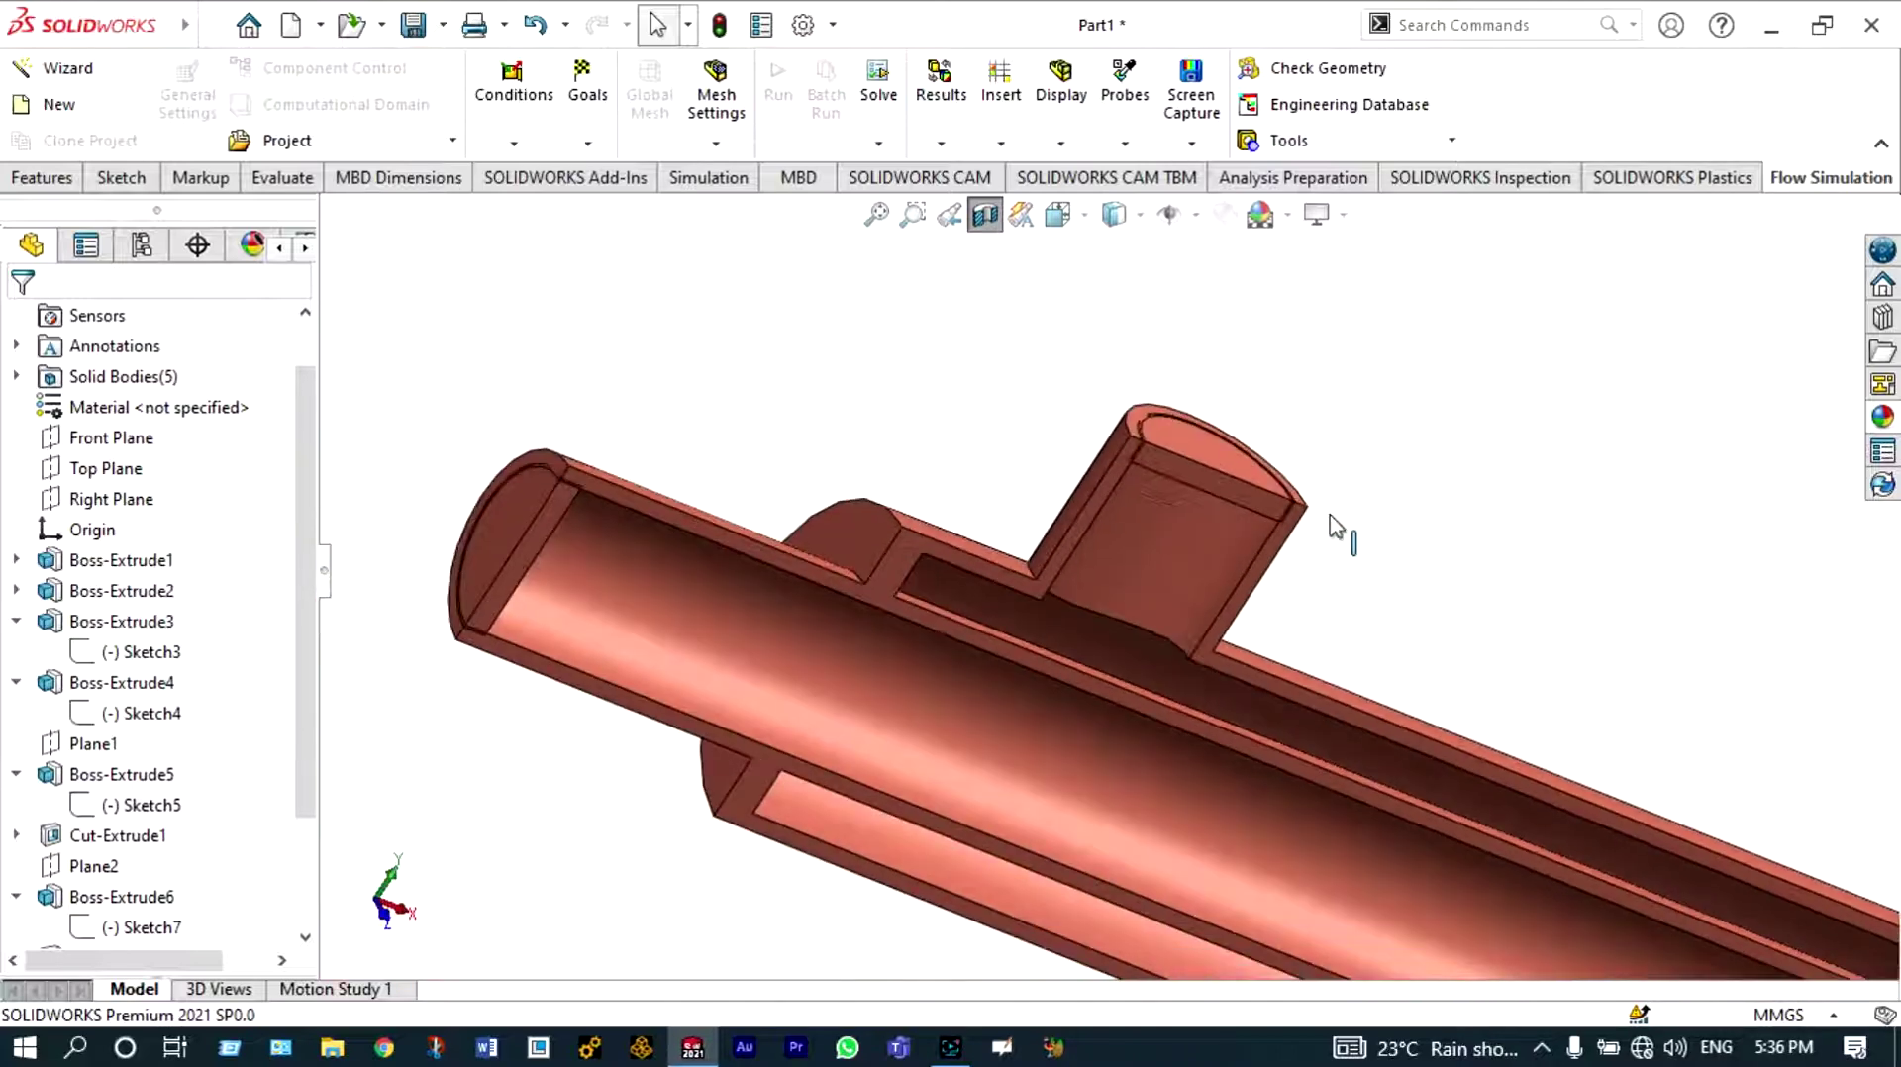
pyautogui.scroll(1, 1330, 516)
pyautogui.scroll(1, 1493, 734)
pyautogui.scroll(1, 1099, 644)
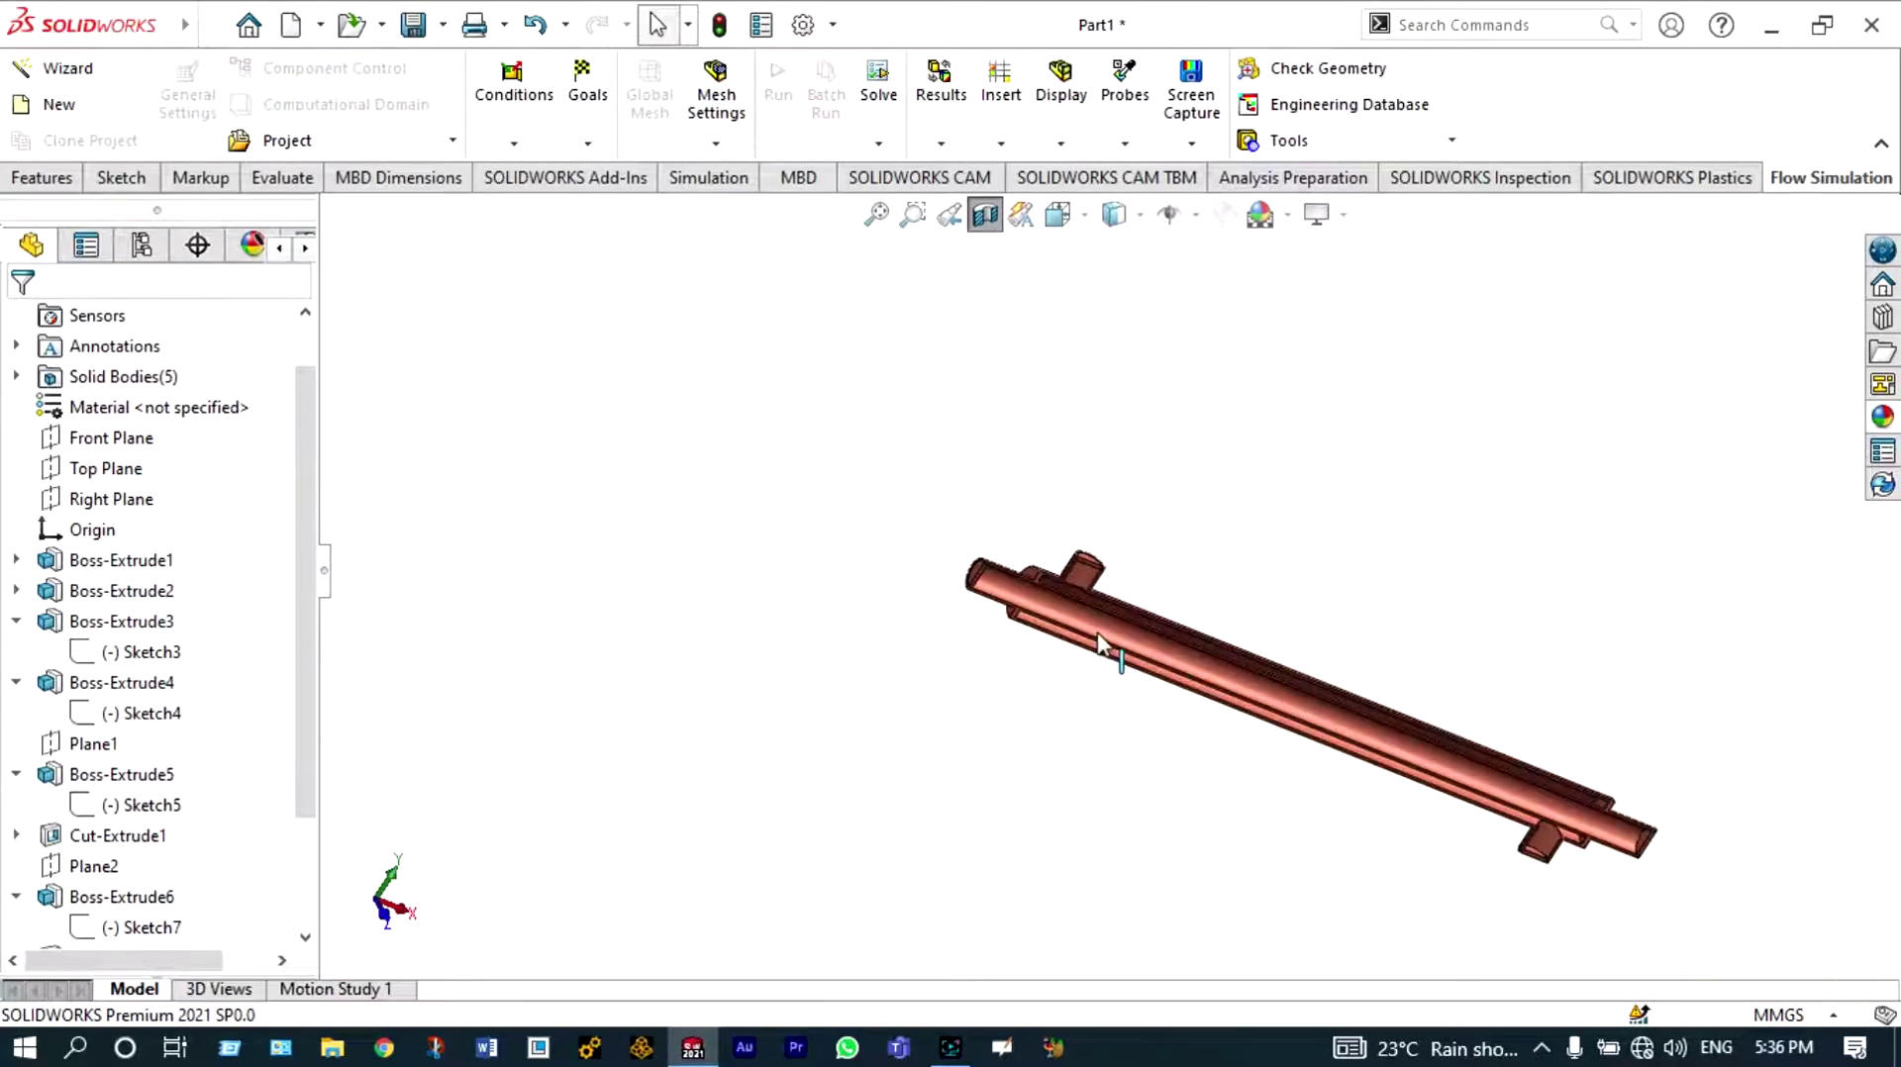
pyautogui.scroll(-3, 1572, 835)
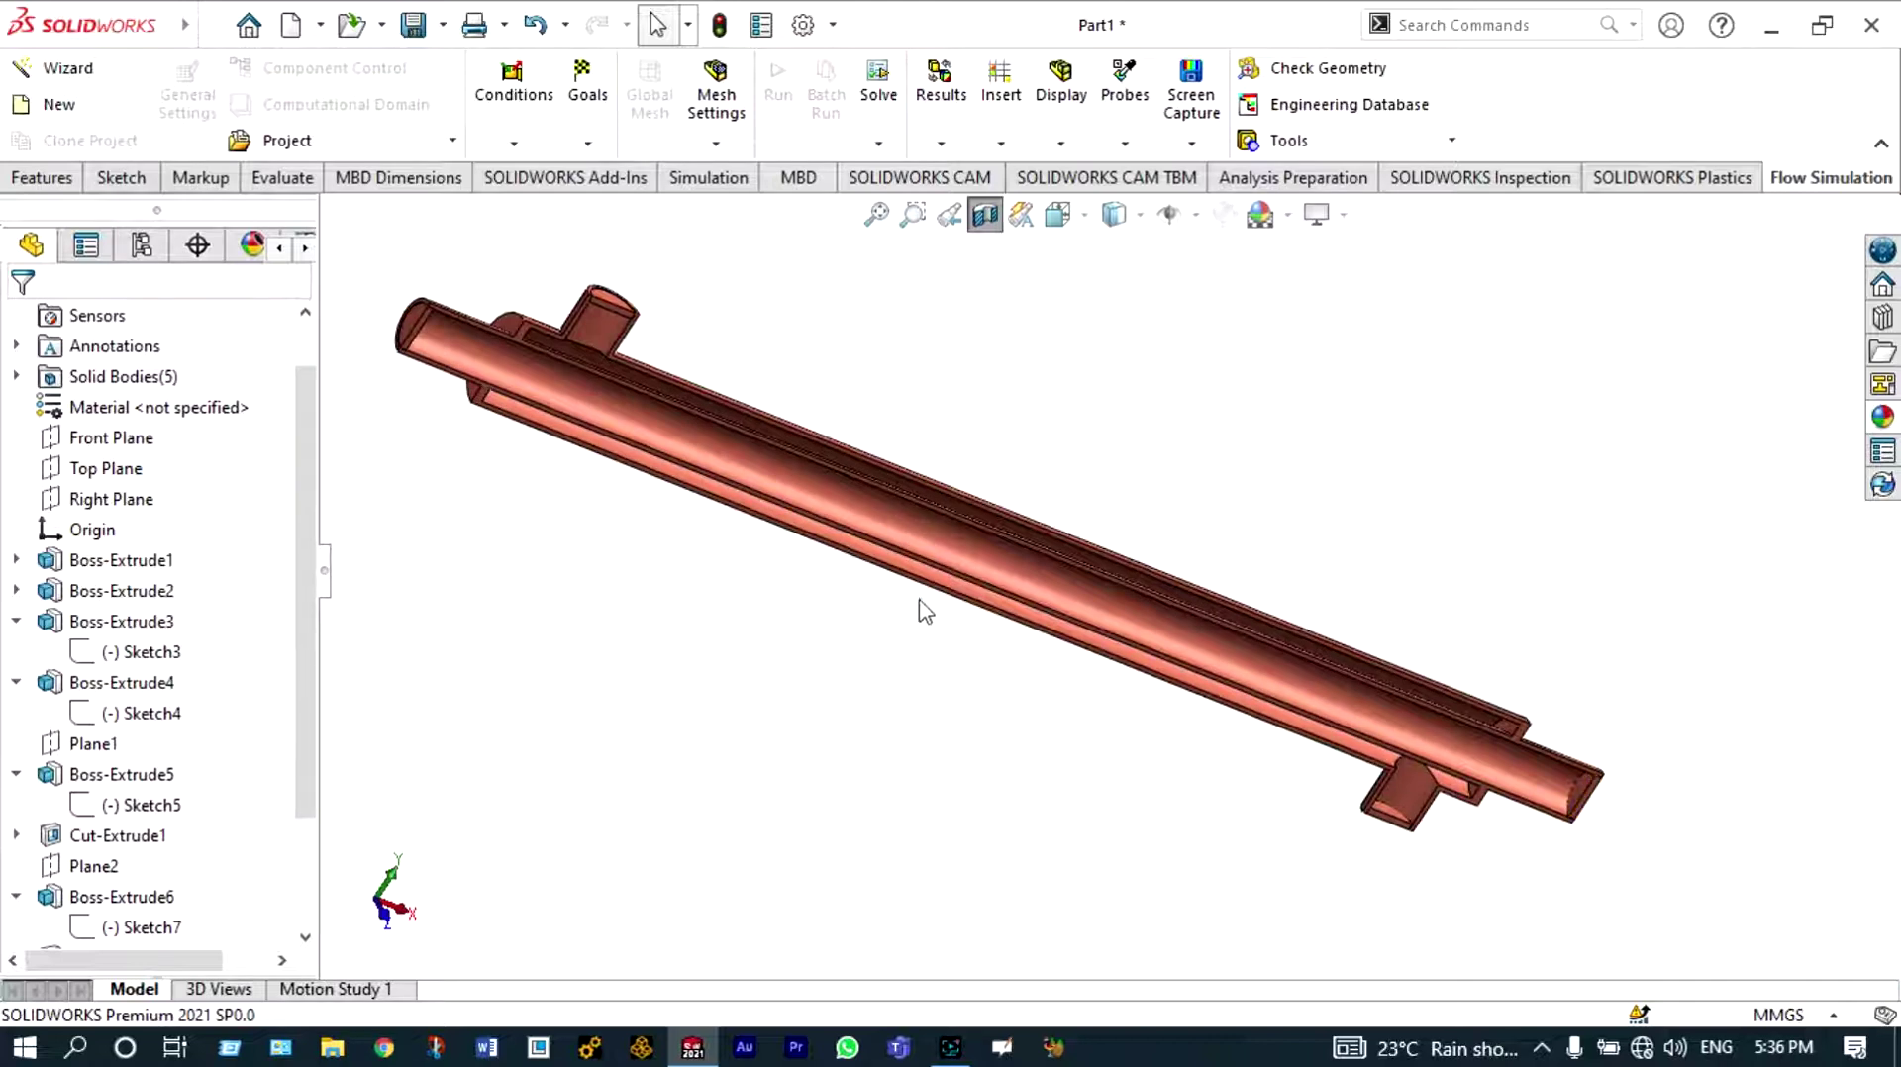
# Turn off the section view to show the complete heat exchanger
pyautogui.click(984, 214)
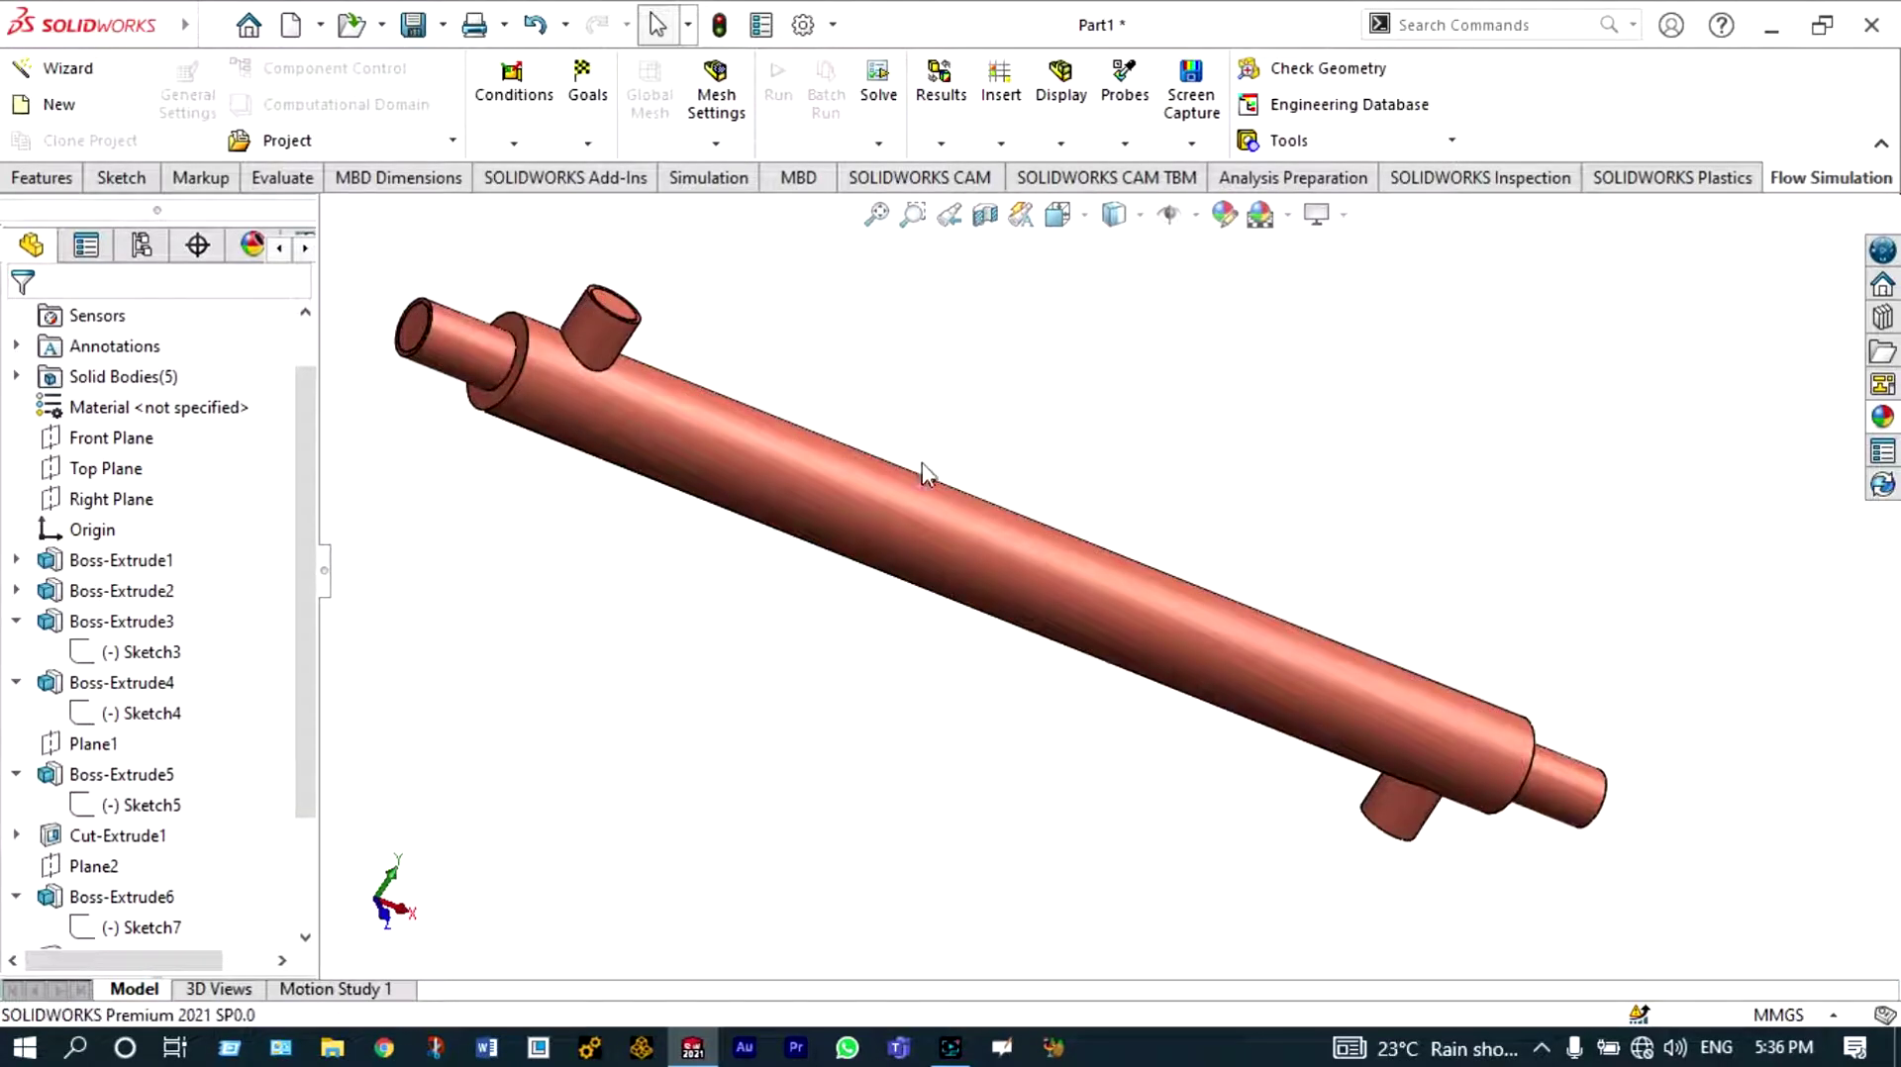
pyautogui.scroll(-2, 918, 475)
pyautogui.scroll(1, 918, 475)
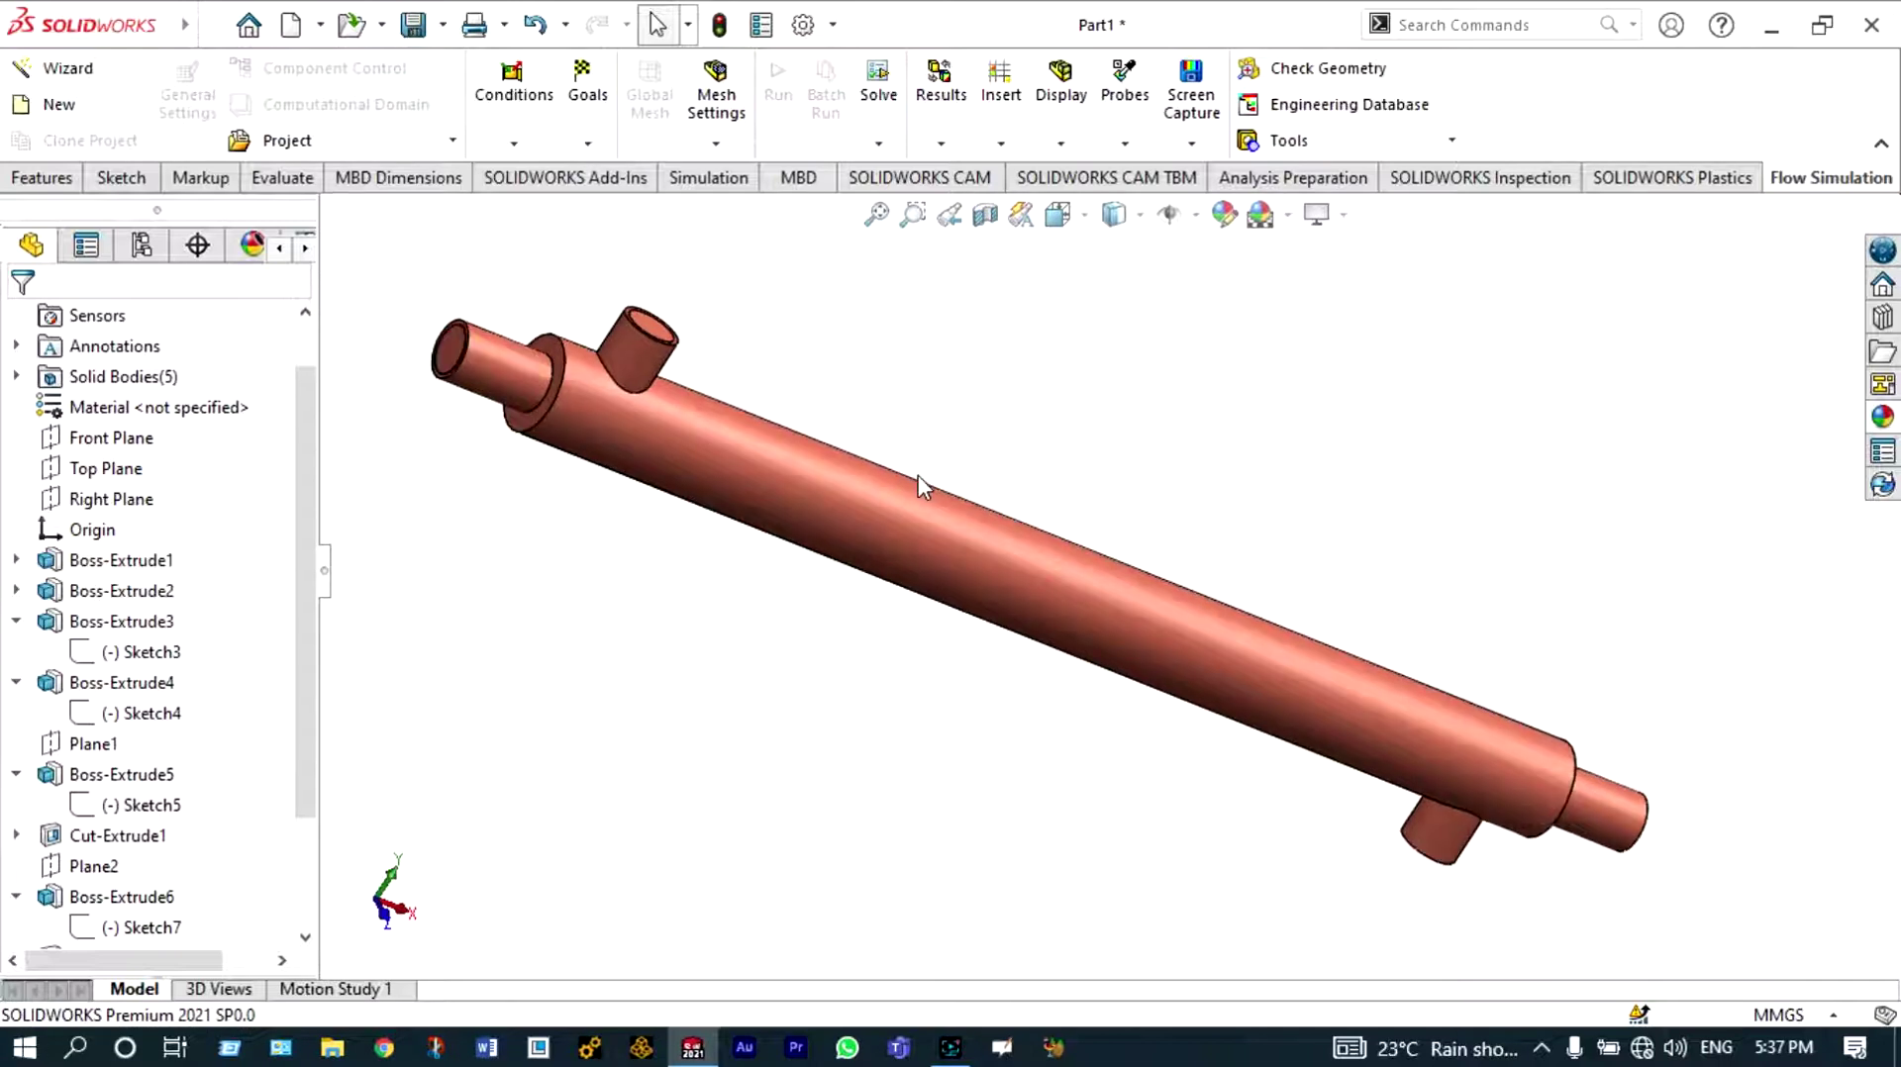